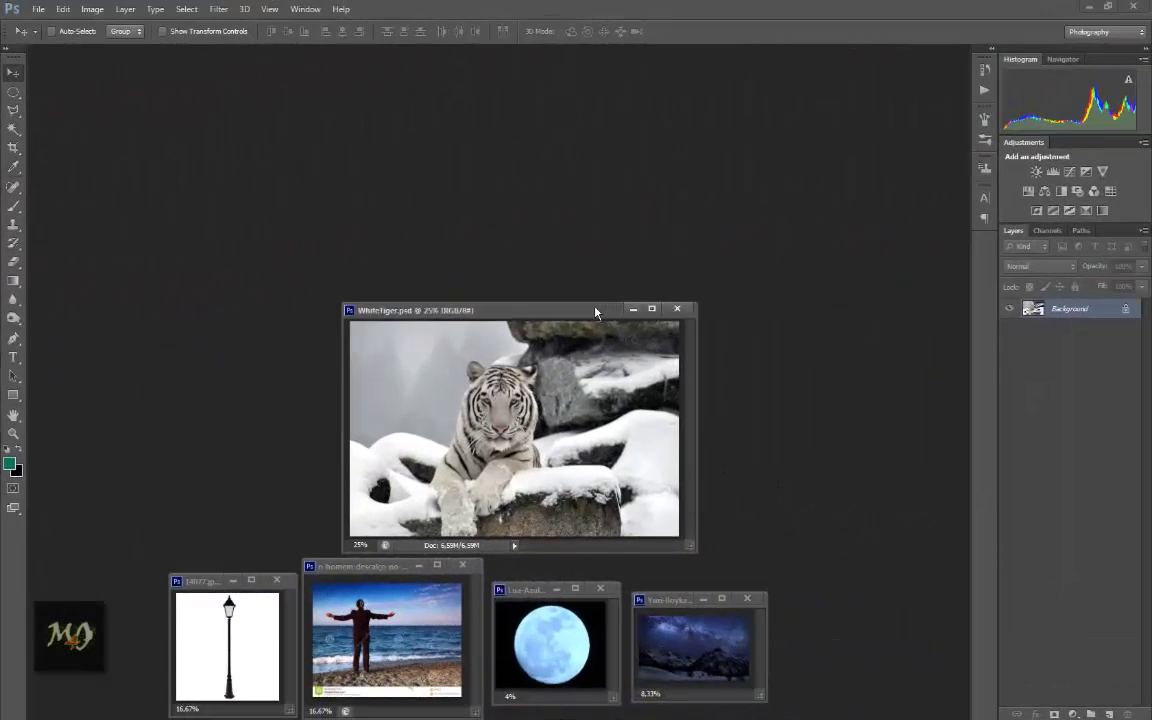
Step: Dock WhiteTiger.psd as a fitted tab and close the sky, moon, beach-man and street-lamp images
drag(595, 312, 303, 50)
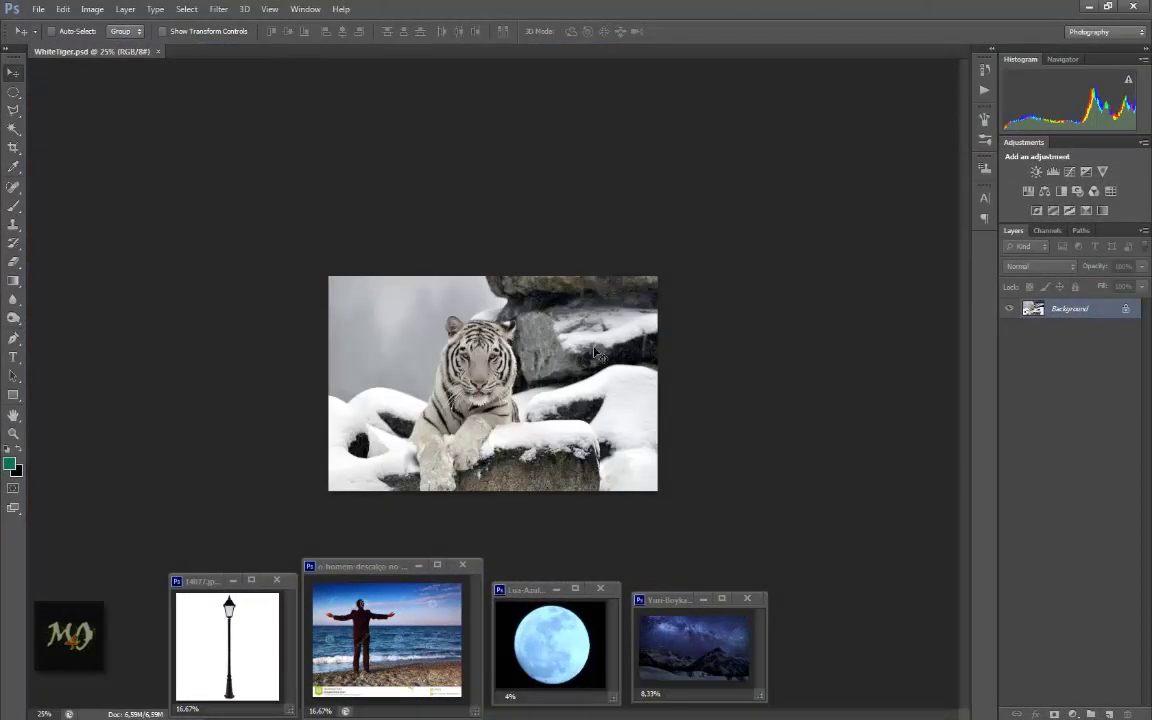
key(ctrl+0)
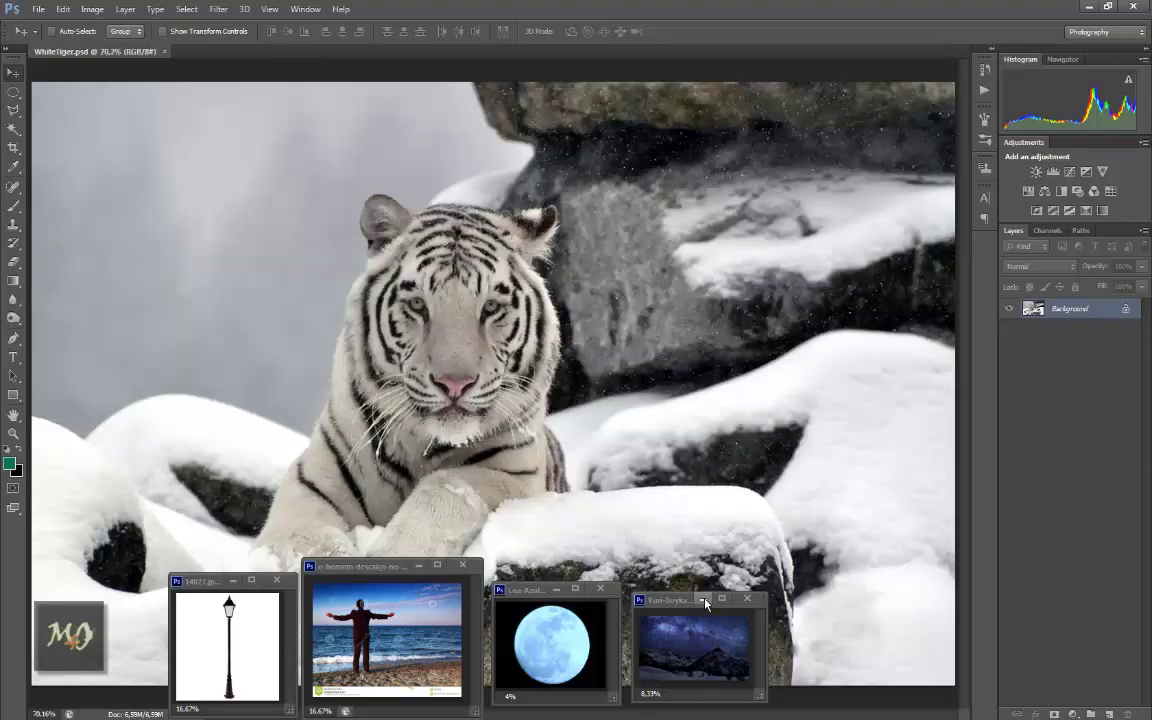
click(703, 598)
click(556, 588)
click(417, 565)
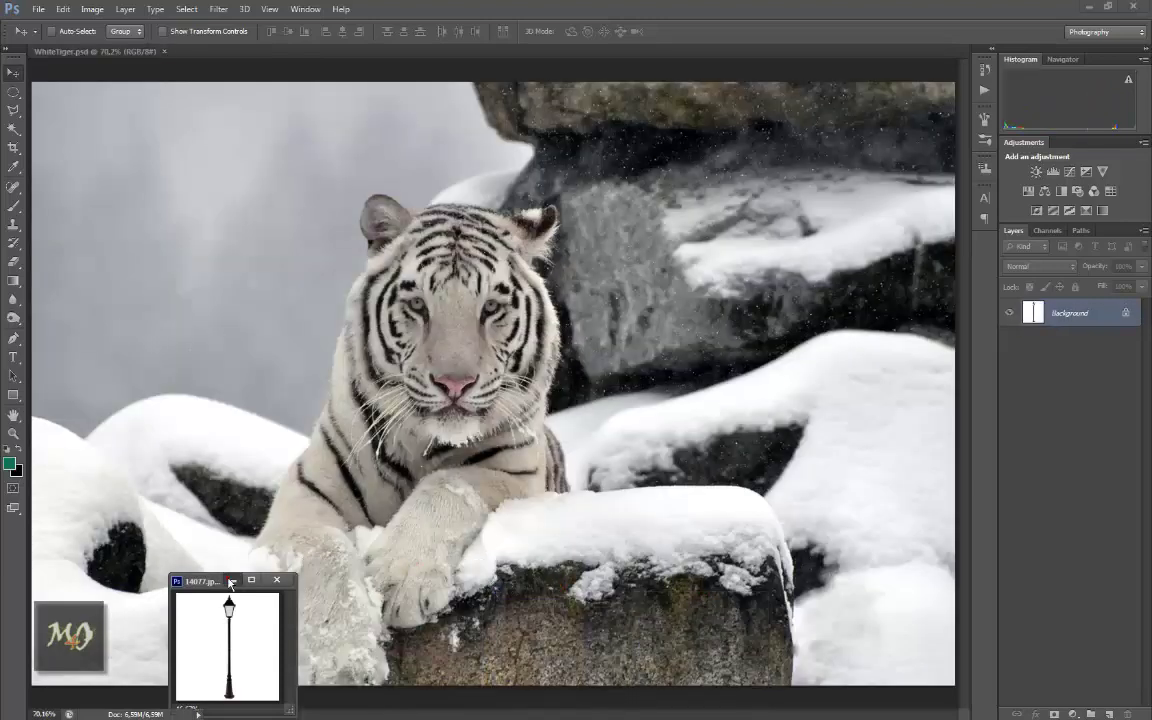
key(ctrl+w)
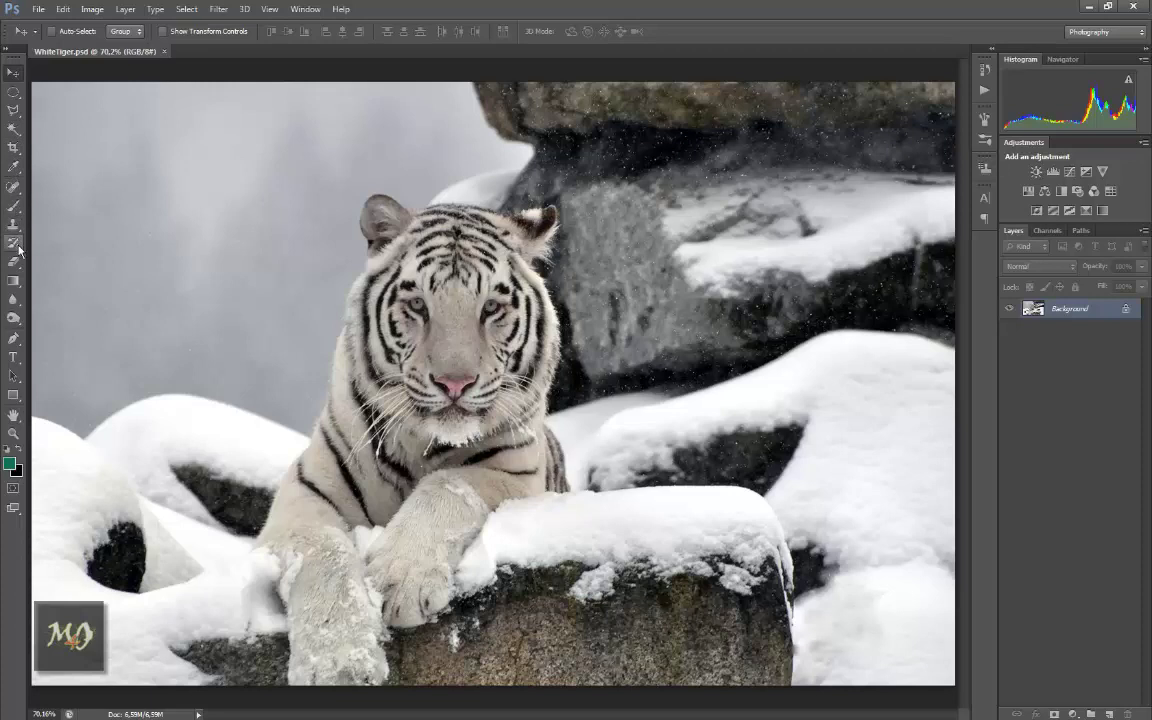
Step: Choose the Lasso tool with 0 px feather and zoom to 100% on the image's left edge
click(14, 113)
click(176, 31)
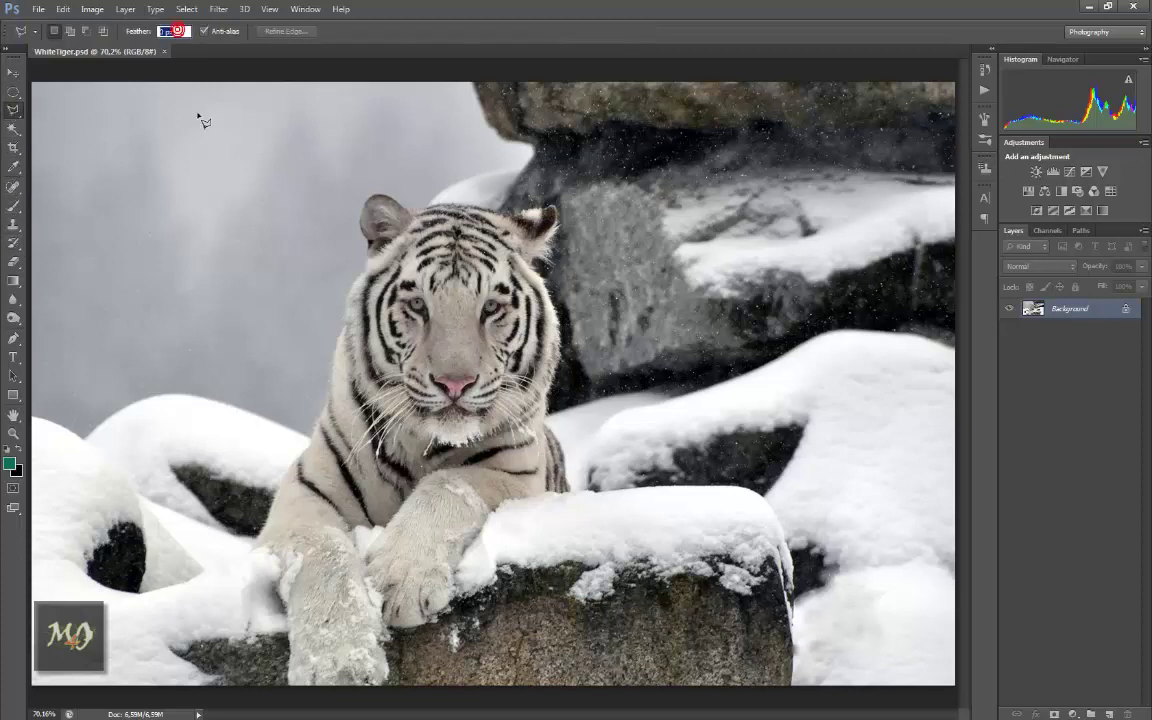
key(Return)
key(ctrl+plus)
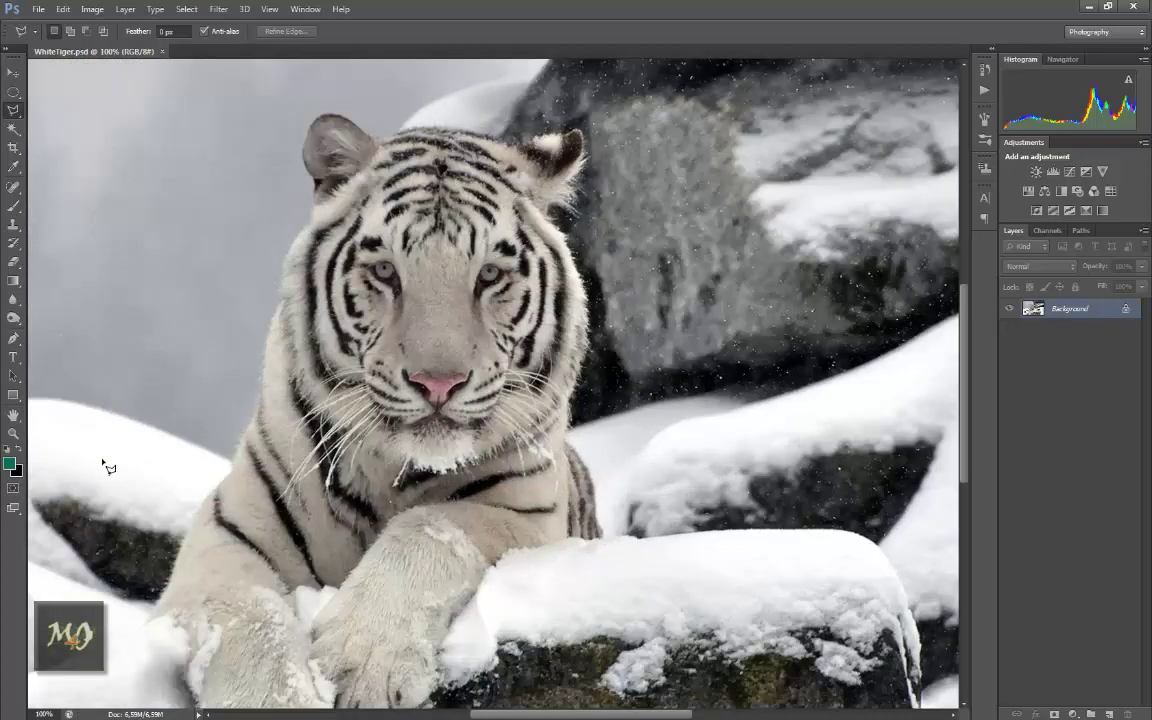
drag(108, 467, 424, 411)
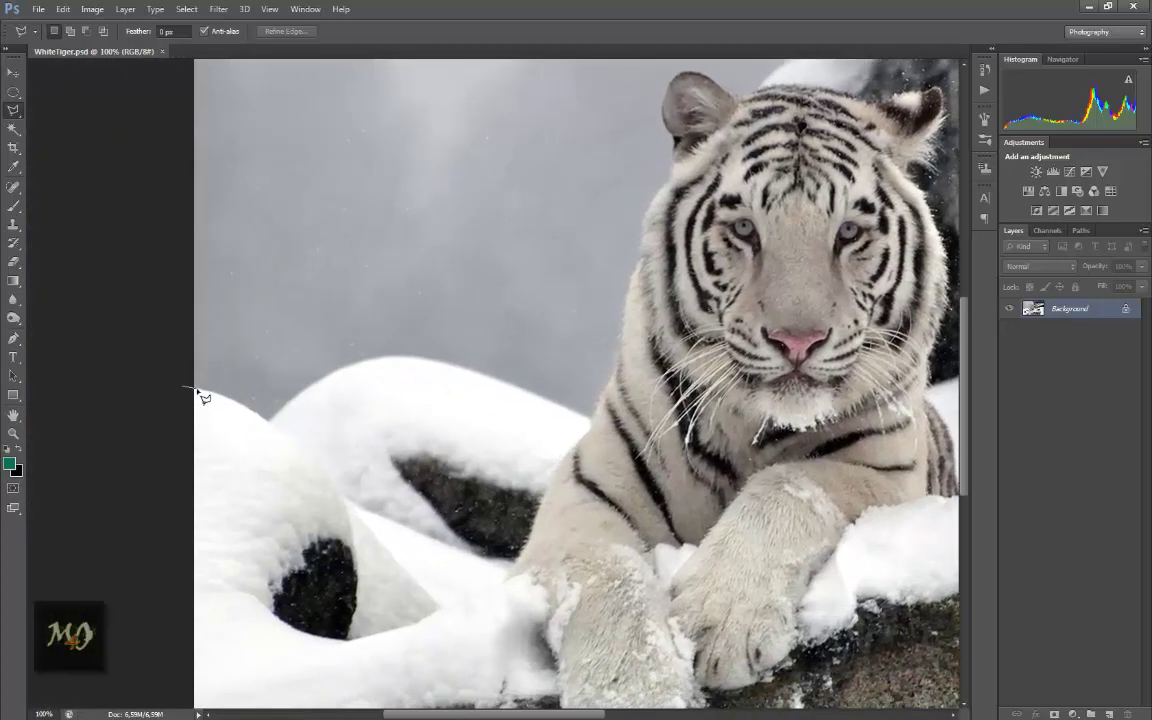
Step: Trace the lasso along the left snow edge and up the tiger's left side to its ear
drag(237, 403, 255, 412)
click(314, 386)
drag(446, 371, 568, 414)
click(635, 244)
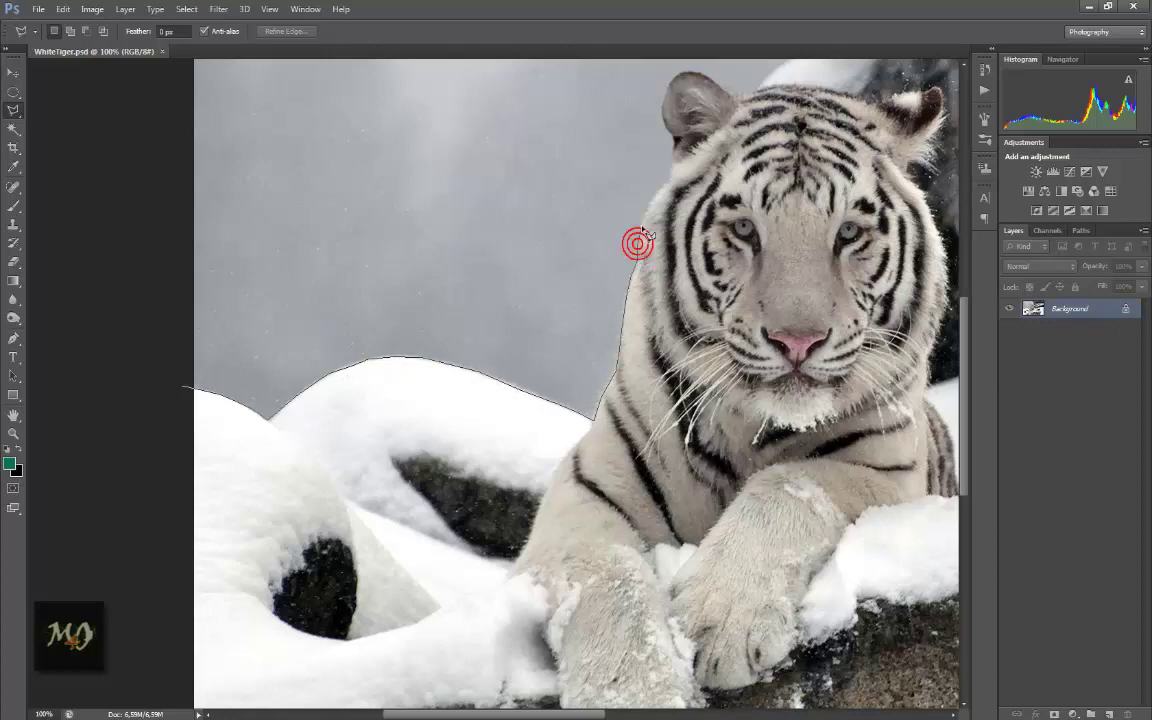
click(672, 133)
drag(675, 140, 361, 374)
key(ctrl+plus)
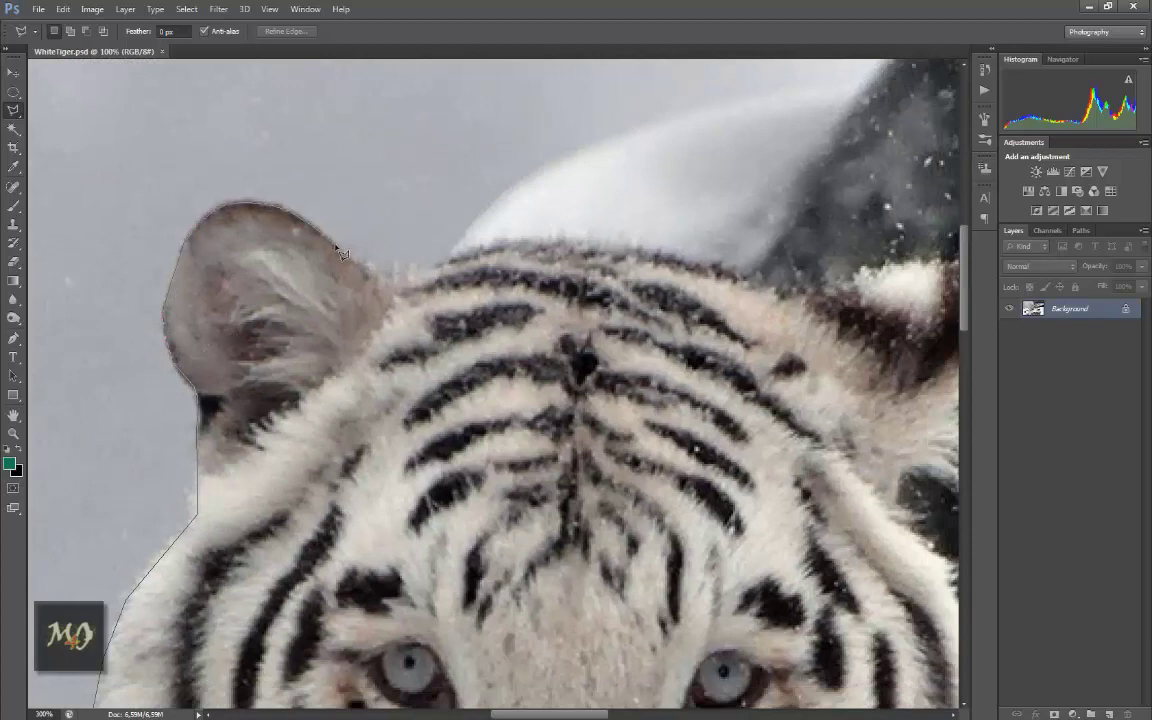
Step: Trace over the tiger's head and along the back rock's snow edge, closing the selection at the bottom
mouse_move(811, 297)
mouse_down()
mouse_move(446, 337)
mouse_move(620, 296)
mouse_up()
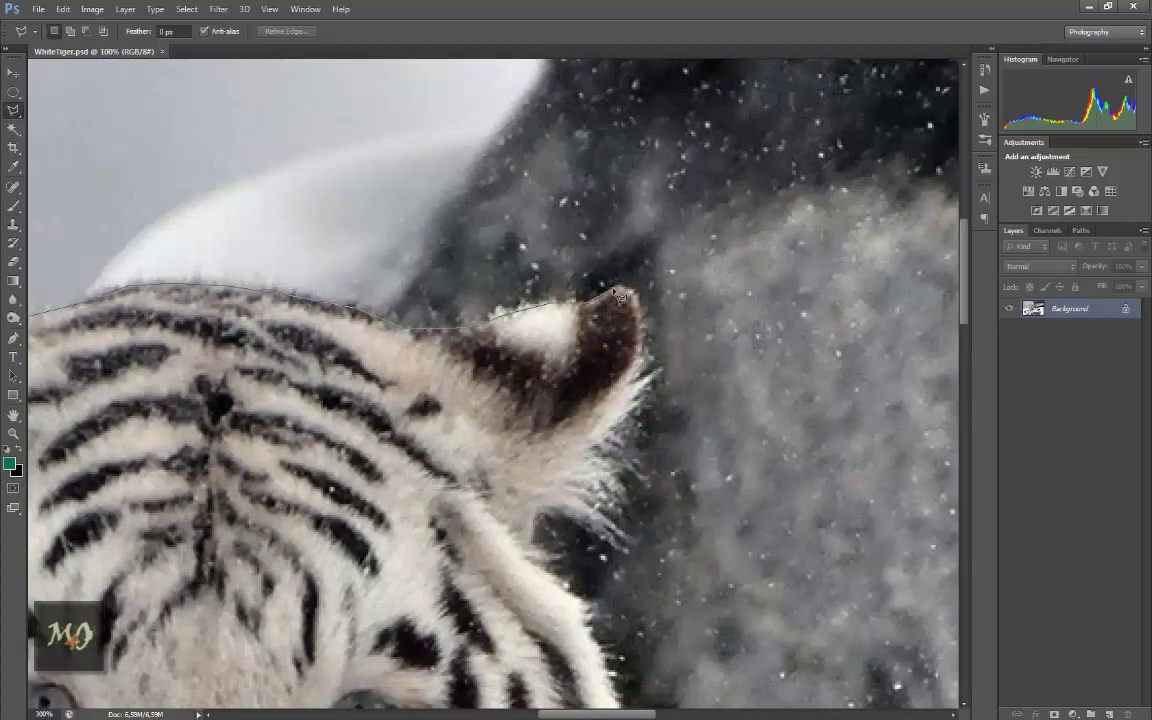
mouse_move(640, 390)
mouse_down()
mouse_move(465, 685)
mouse_move(522, 437)
mouse_move(481, 162)
mouse_move(418, 202)
mouse_up()
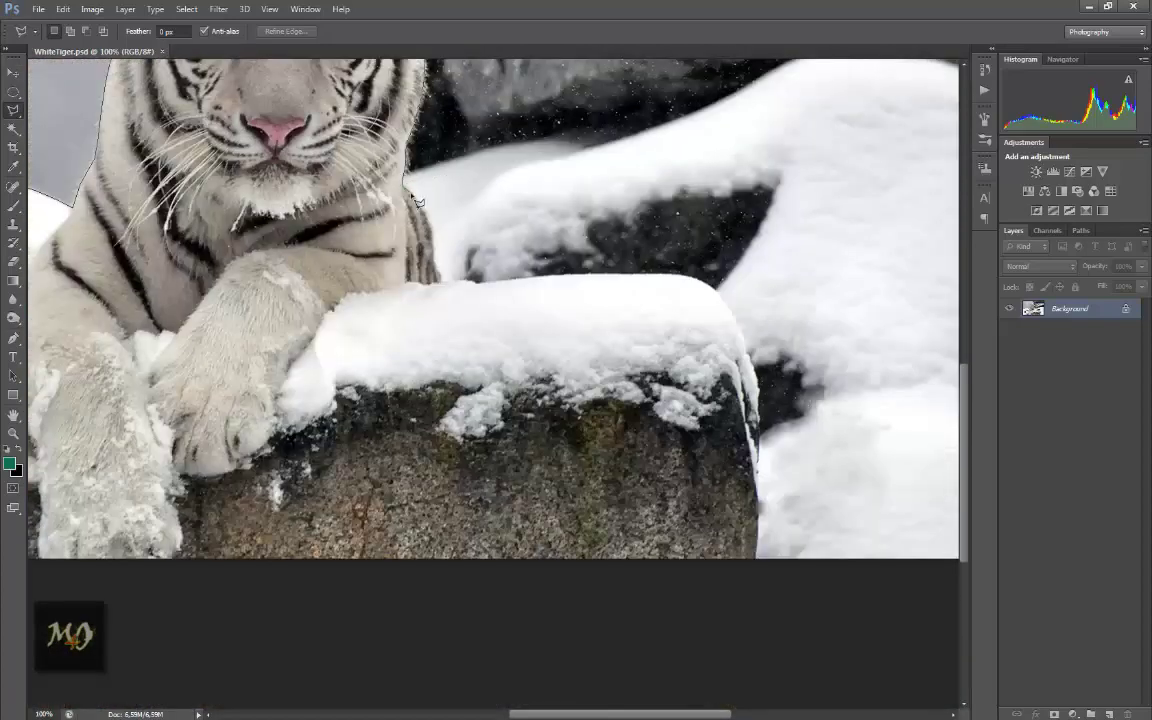
click(460, 279)
mouse_move(700, 122)
mouse_down()
mouse_move(527, 296)
mouse_move(620, 272)
mouse_up()
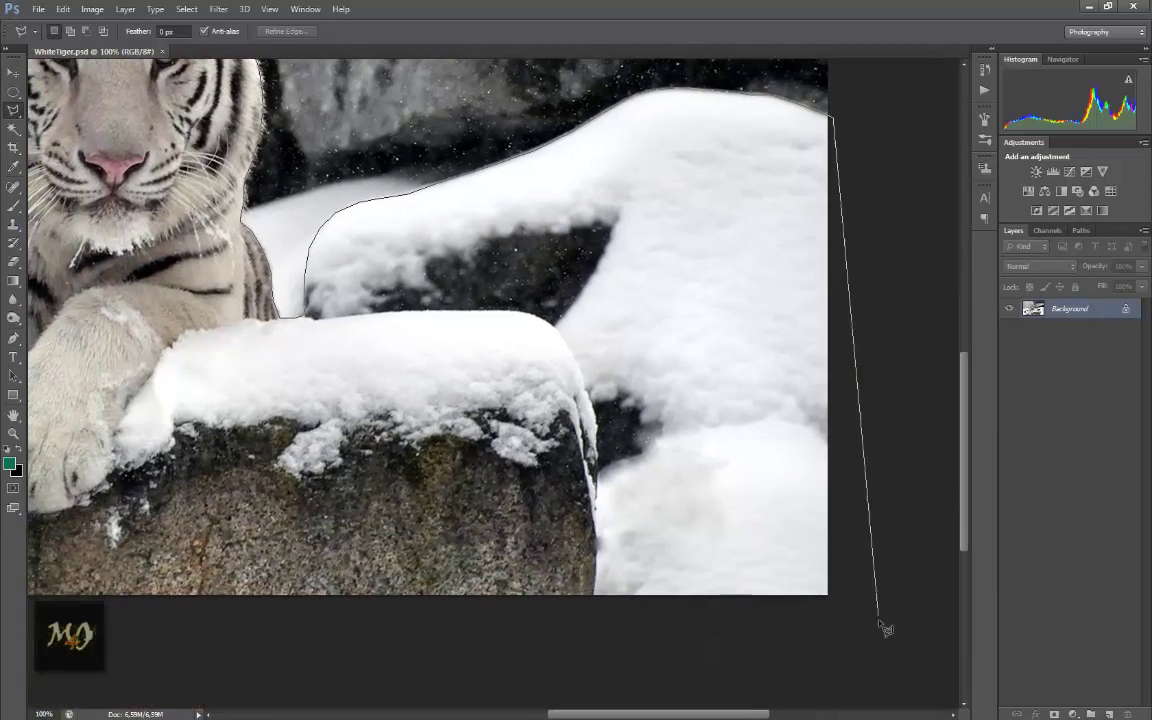
click(864, 654)
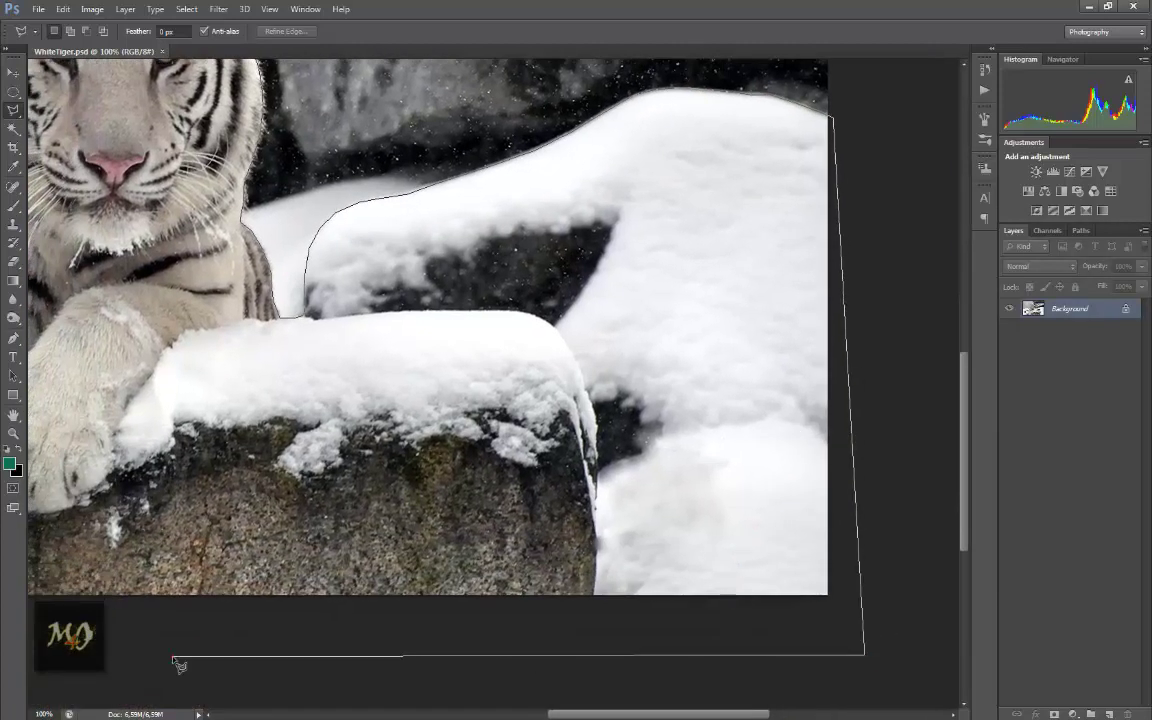
key(ctrl+minus)
click(40, 695)
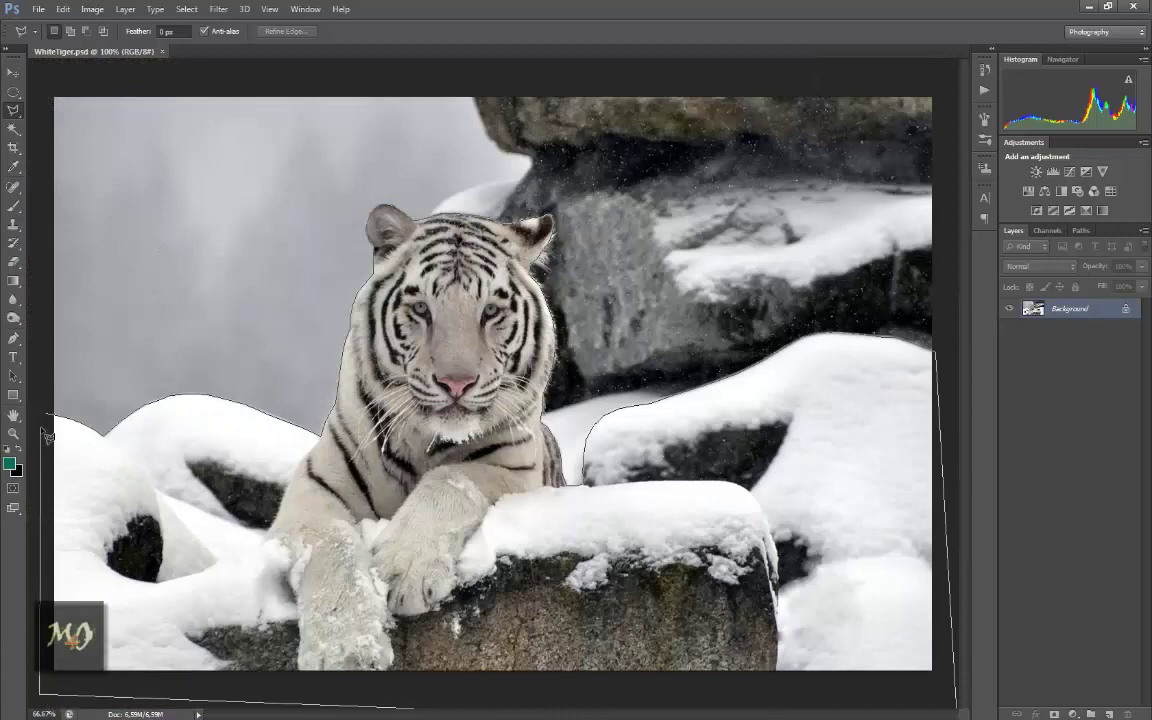
click(46, 432)
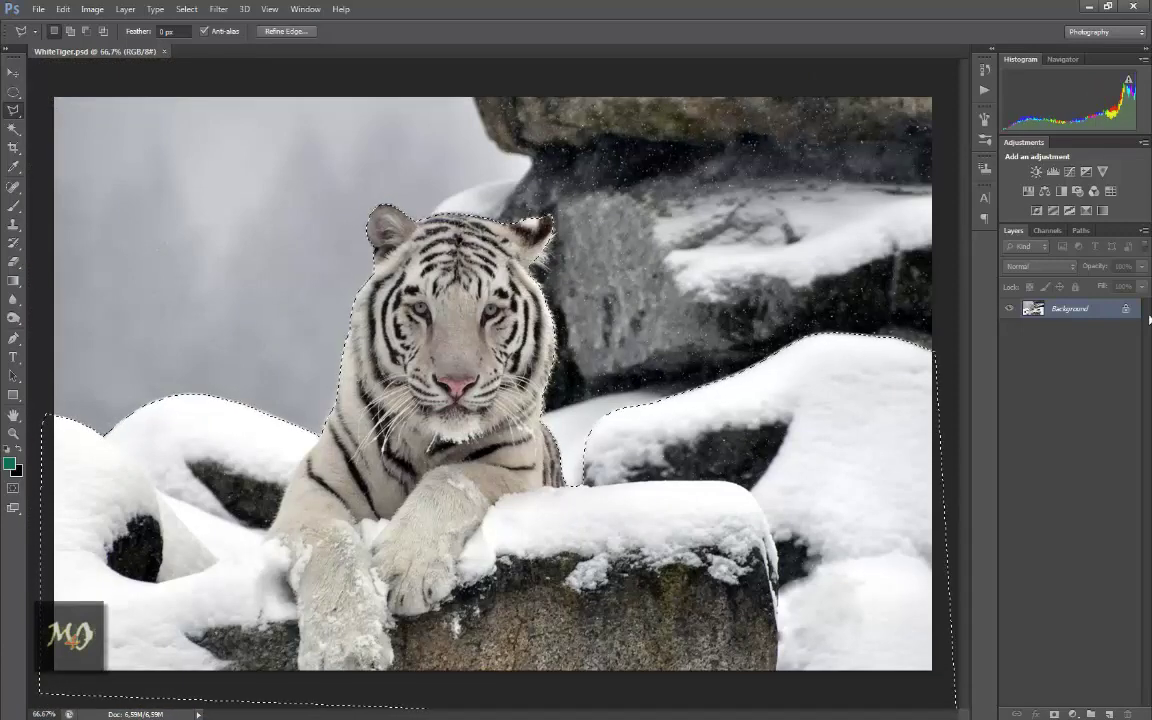
Step: Add a layer mask from the selection, refine its edge with a 3 px radius, and retarget the layer image
click(1053, 714)
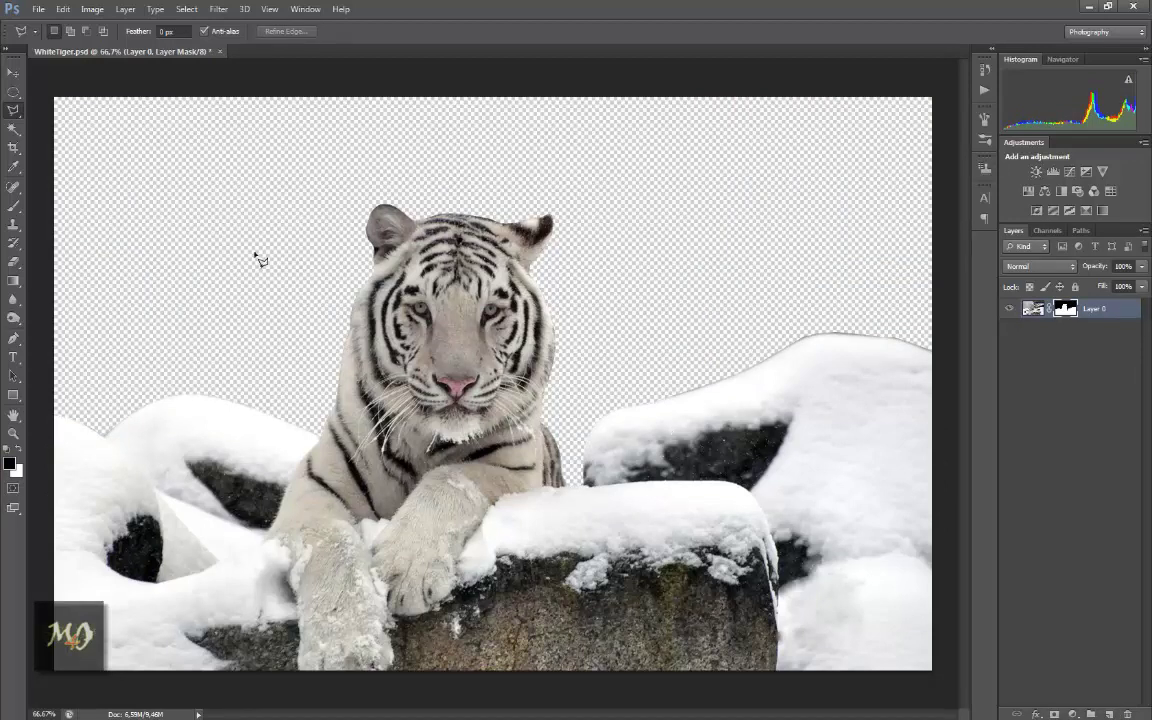
key(ctrl+plus)
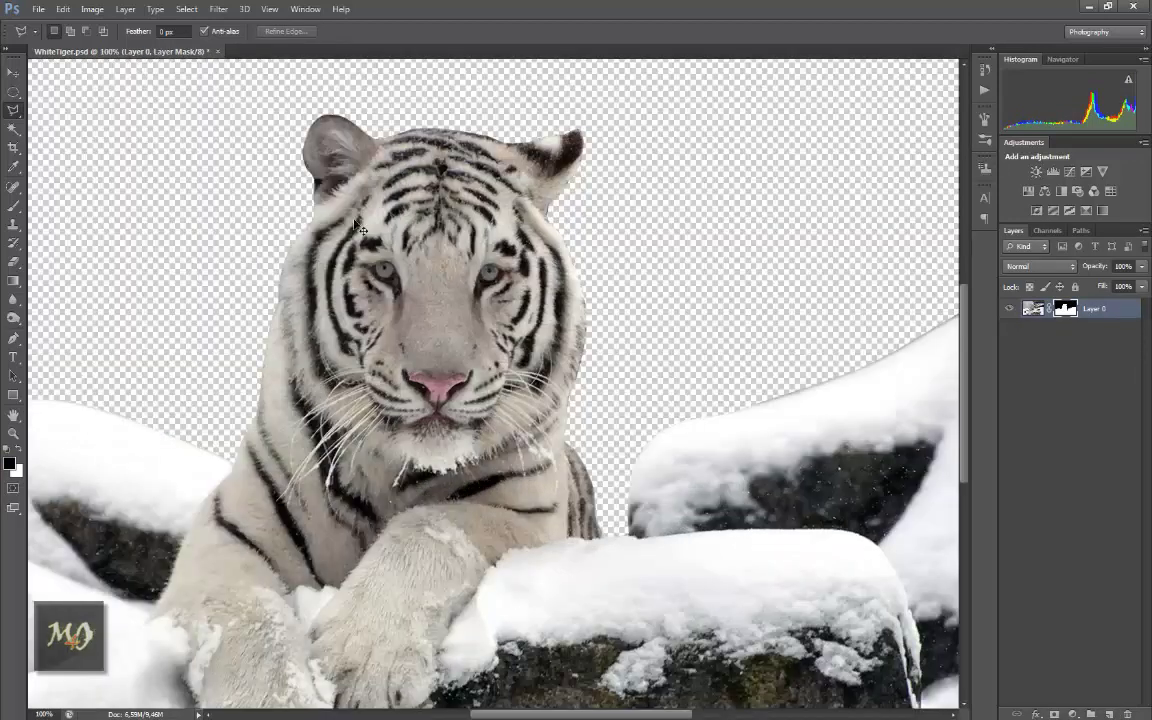
right_click(1080, 305)
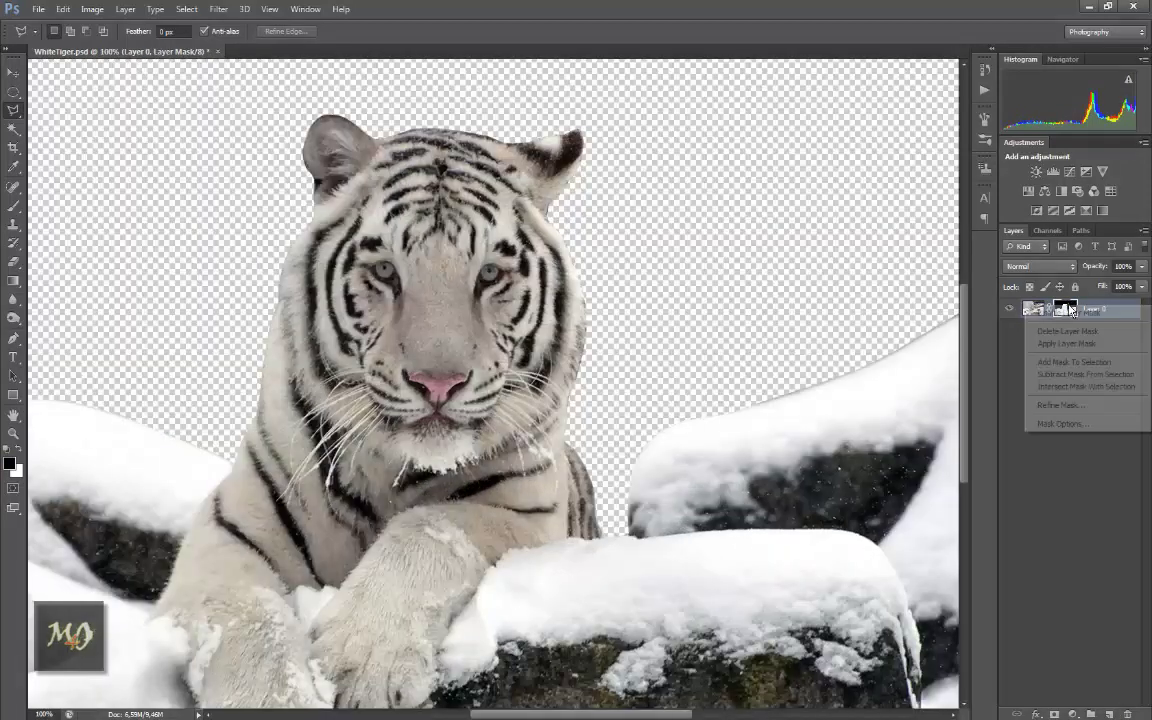
click(1045, 406)
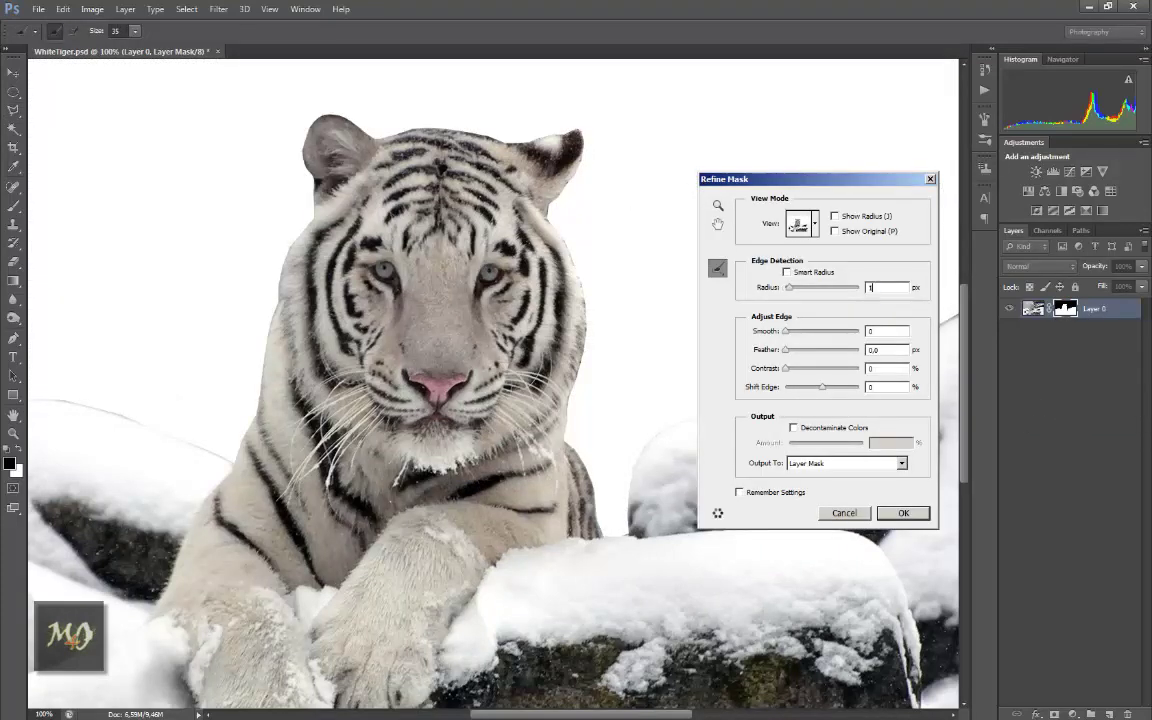
drag(866, 184, 698, 137)
text(3)
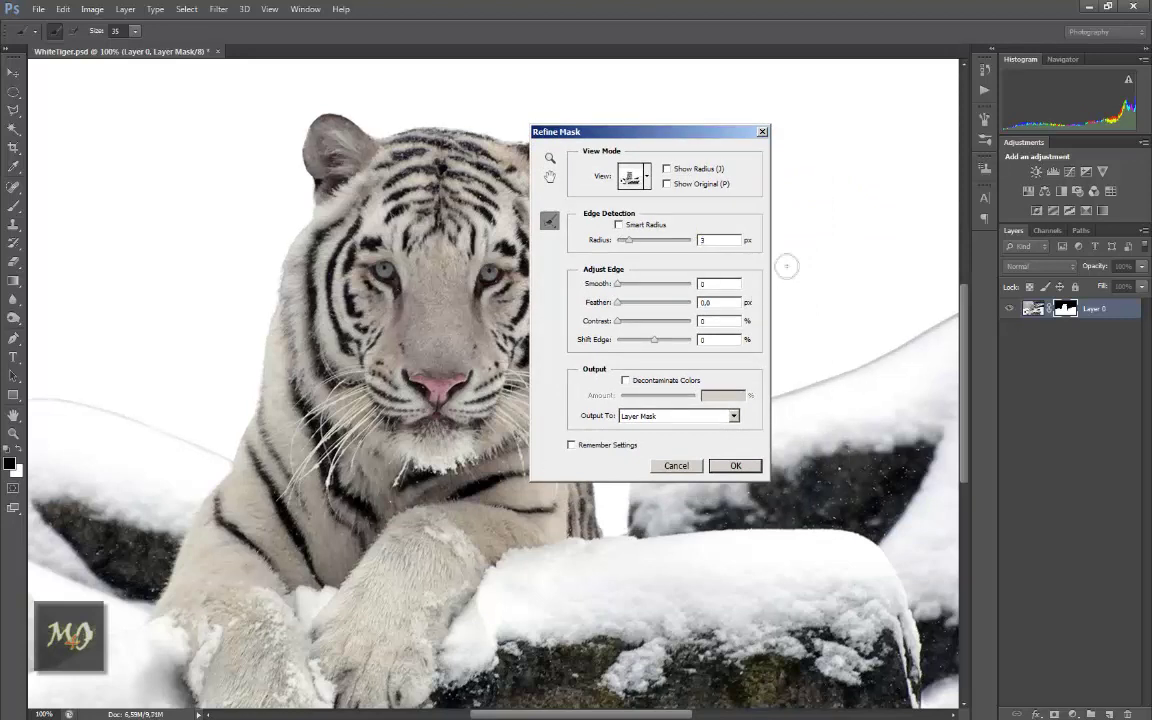
click(733, 466)
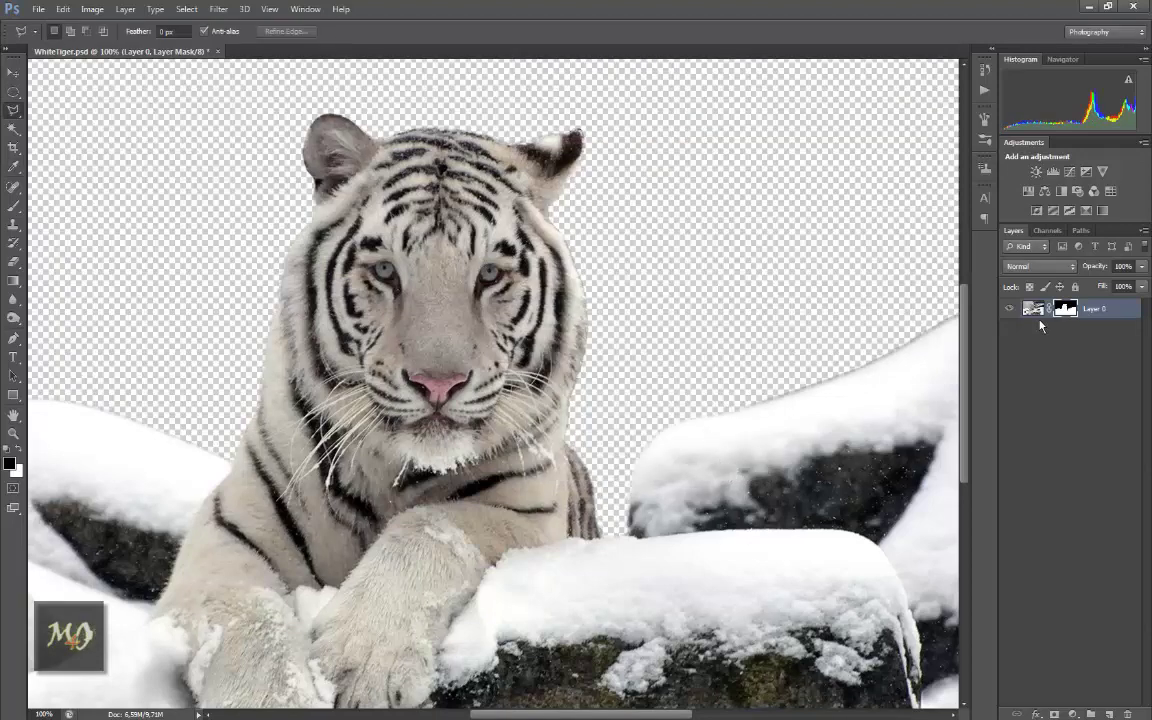
click(1033, 309)
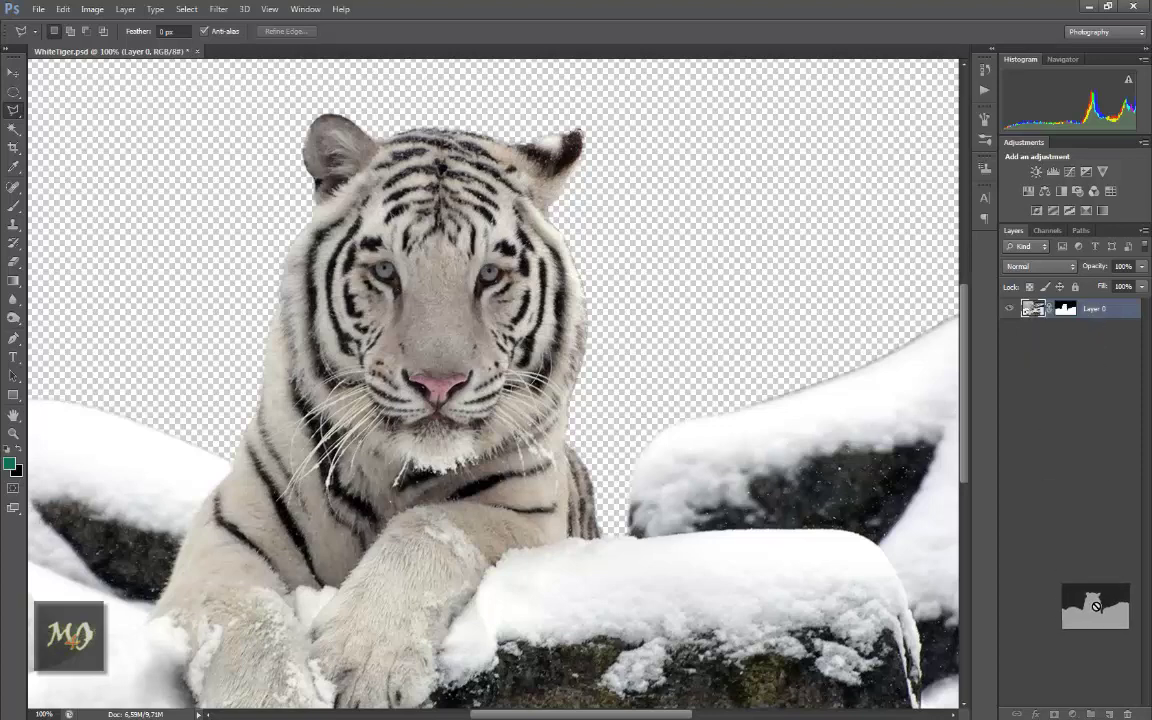
Step: Apply the layer mask permanently to Layer 0 and open Liquify zoomed to 200% on the tiger's left cheek
drag(1066, 310, 1130, 714)
click(549, 272)
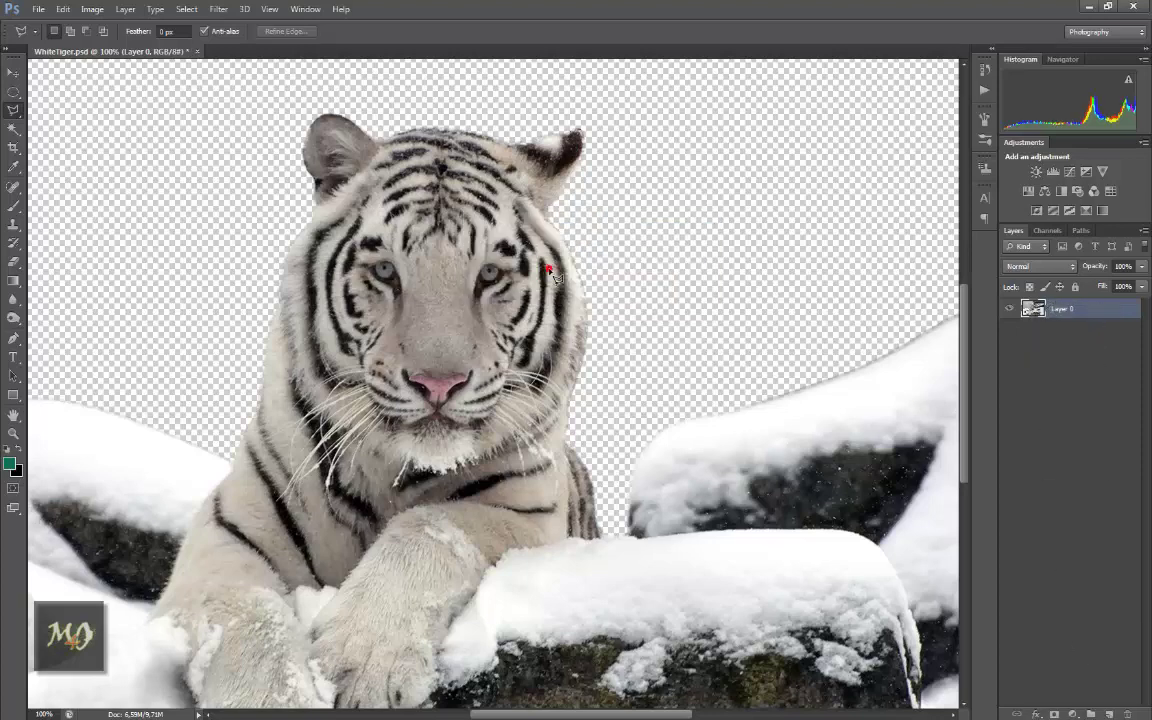
click(218, 9)
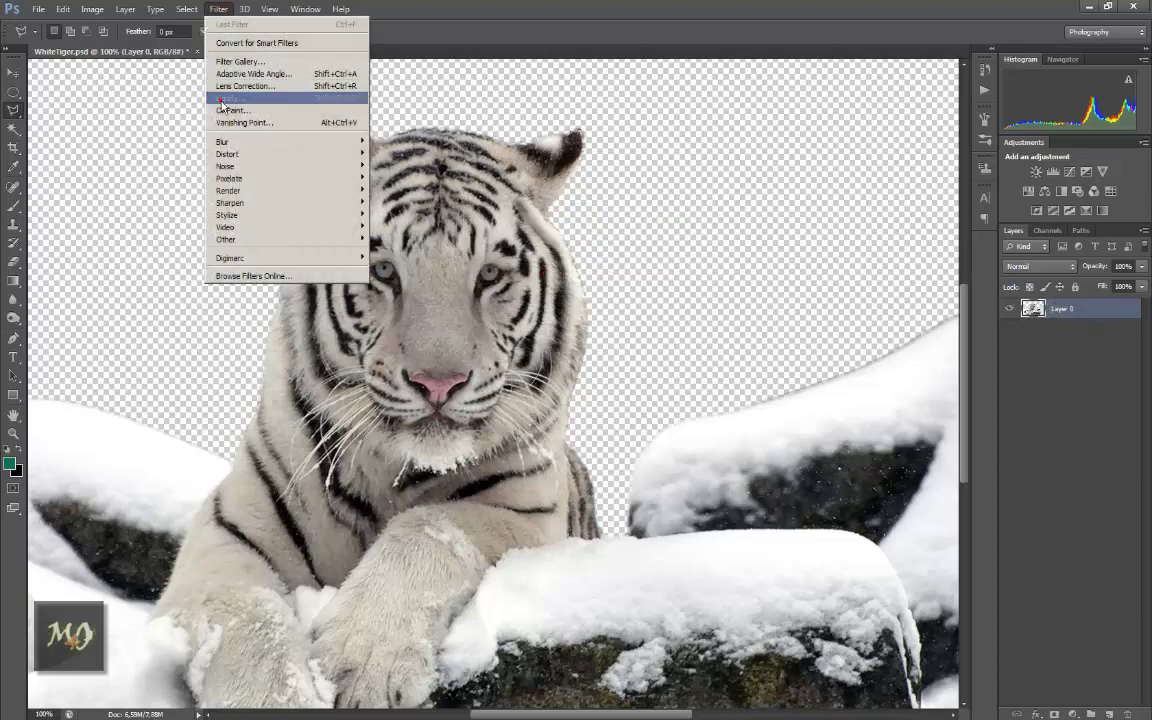
click(225, 108)
key(ctrl+plus)
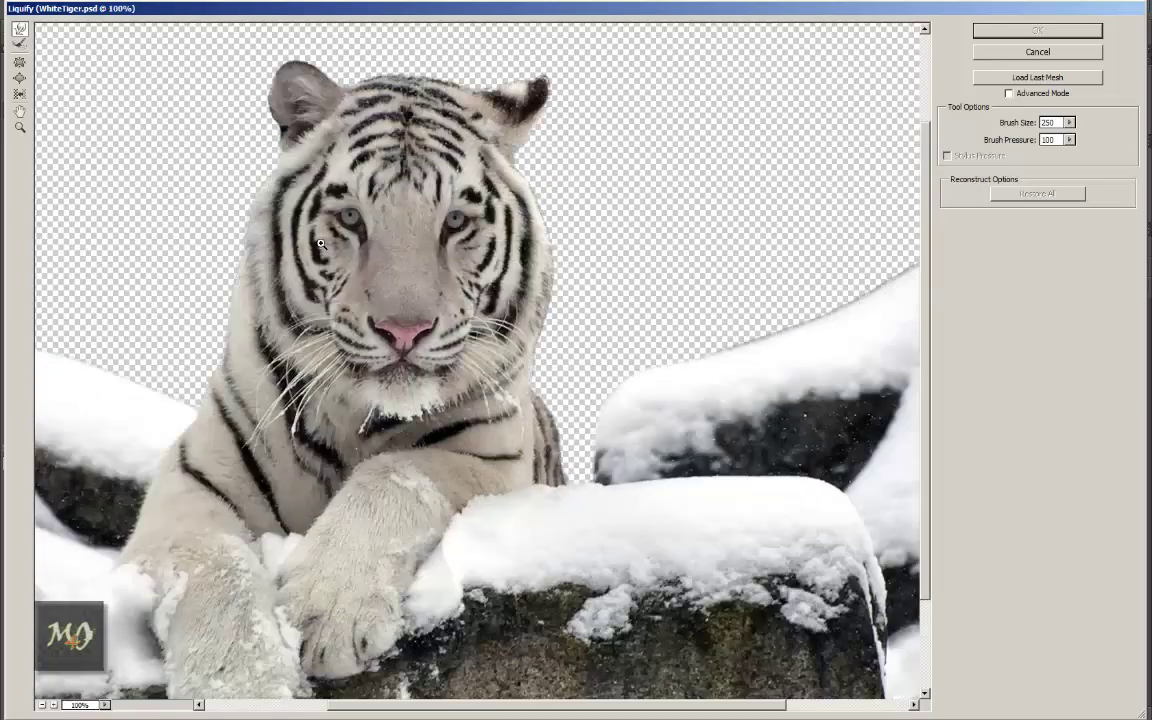
key(ctrl+plus)
drag(320, 243, 775, 343)
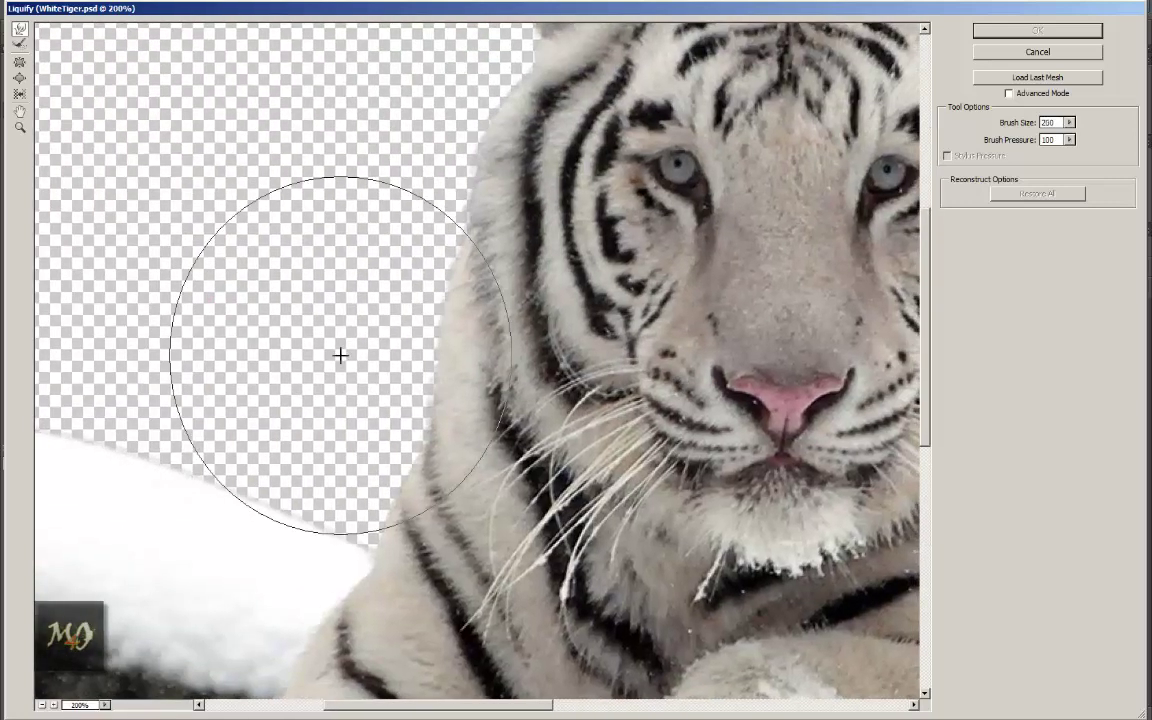
Step: Warp the tiger's left fur outline from cheek to head top with a smaller brush and apply Liquify
key(bracketleft)
key(bracketleft)
key(bracketleft)
key(bracketleft)
key(bracketleft)
key(bracketleft)
key(bracketleft)
key(bracketleft)
key(bracketleft)
key(bracketleft)
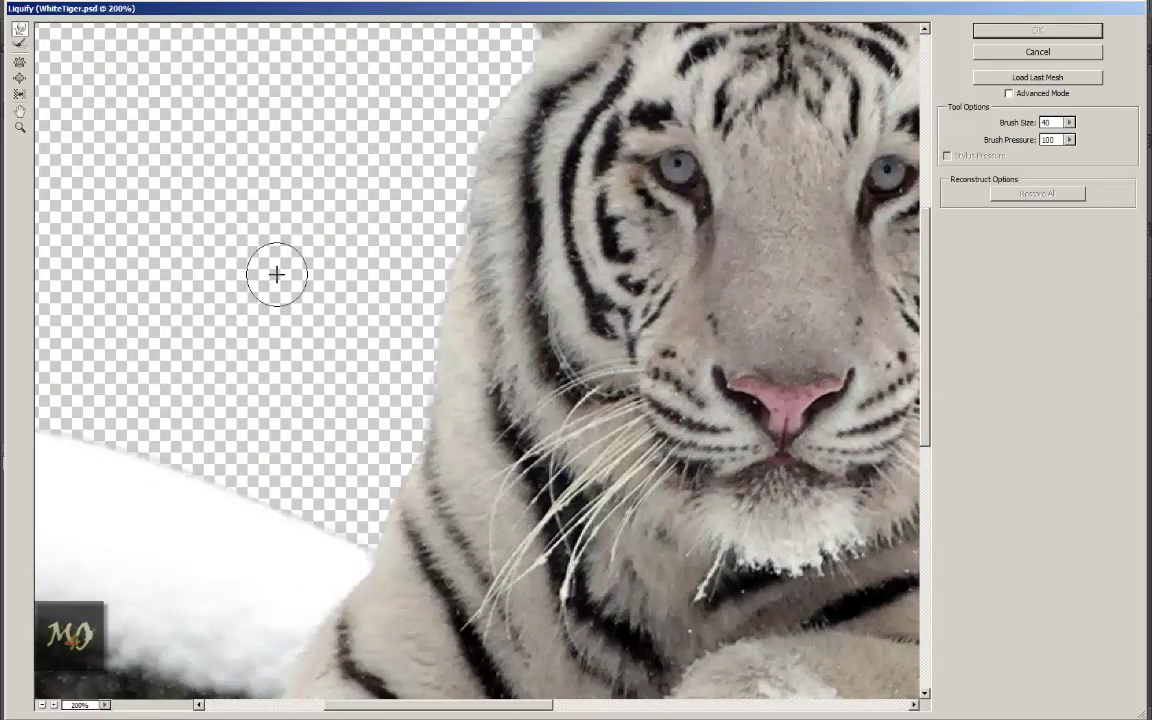
key(bracketleft)
key(bracketleft)
key(bracketleft)
key(bracketleft)
drag(391, 522, 383, 491)
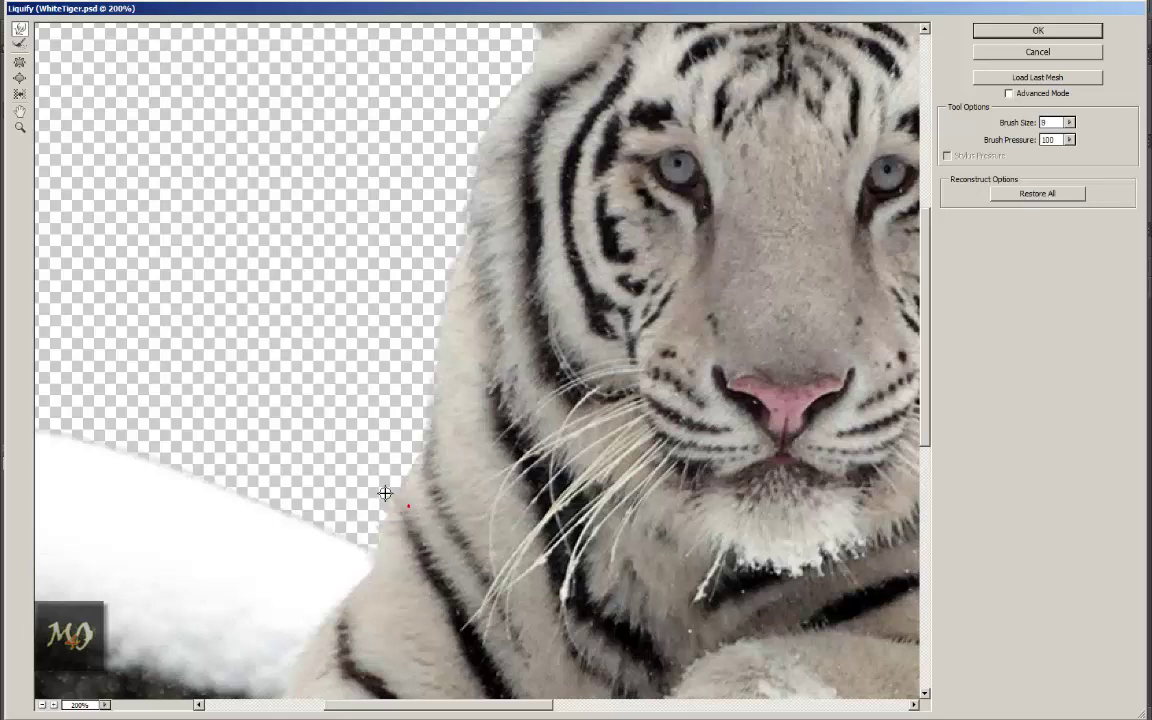
drag(429, 455, 436, 414)
mouse_move(424, 326)
mouse_down()
mouse_move(470, 227)
mouse_move(476, 188)
mouse_move(461, 179)
mouse_up()
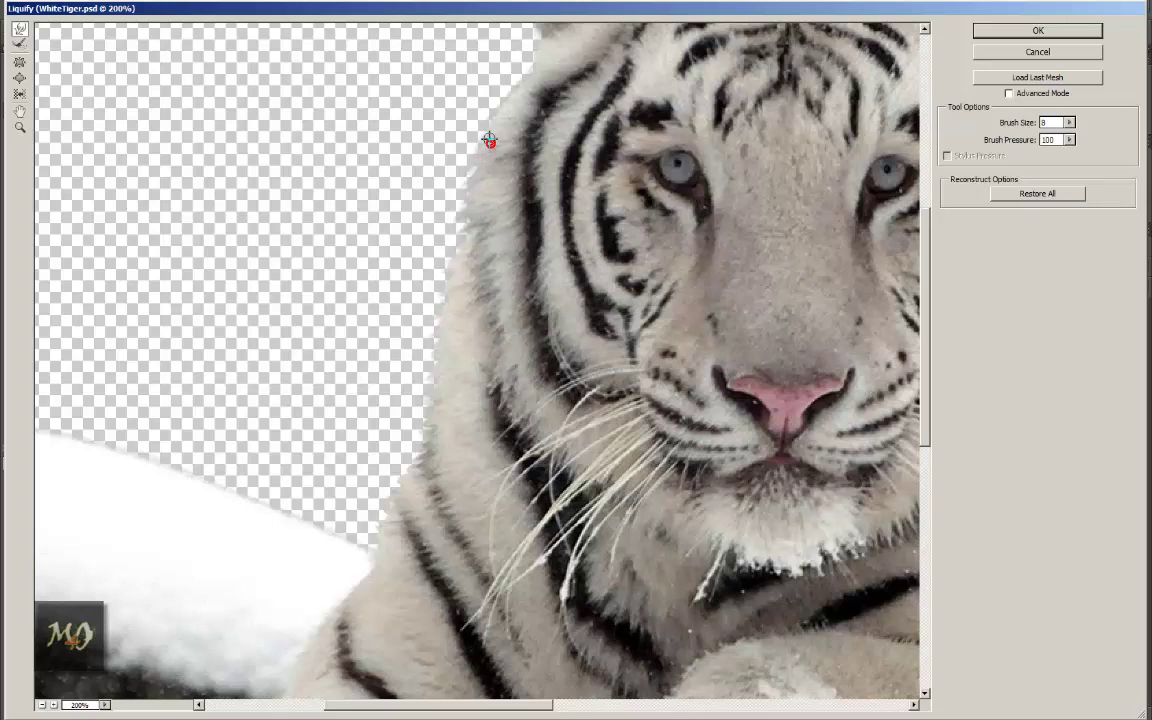
mouse_move(497, 118)
mouse_down()
mouse_move(478, 118)
mouse_move(519, 89)
mouse_move(499, 93)
mouse_up()
drag(490, 161, 465, 154)
click(1003, 37)
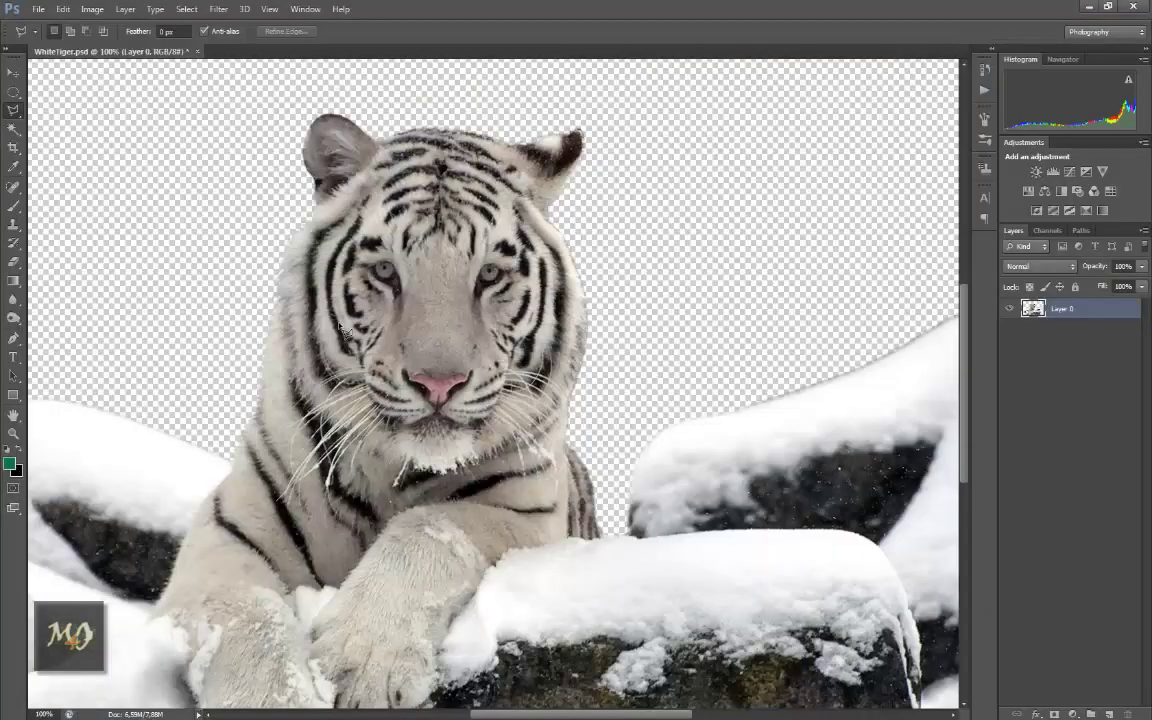
Step: Create Layer 1 beneath Layer 0 and fill it with black behind the tiger
key(ctrl+plus)
drag(144, 168, 565, 309)
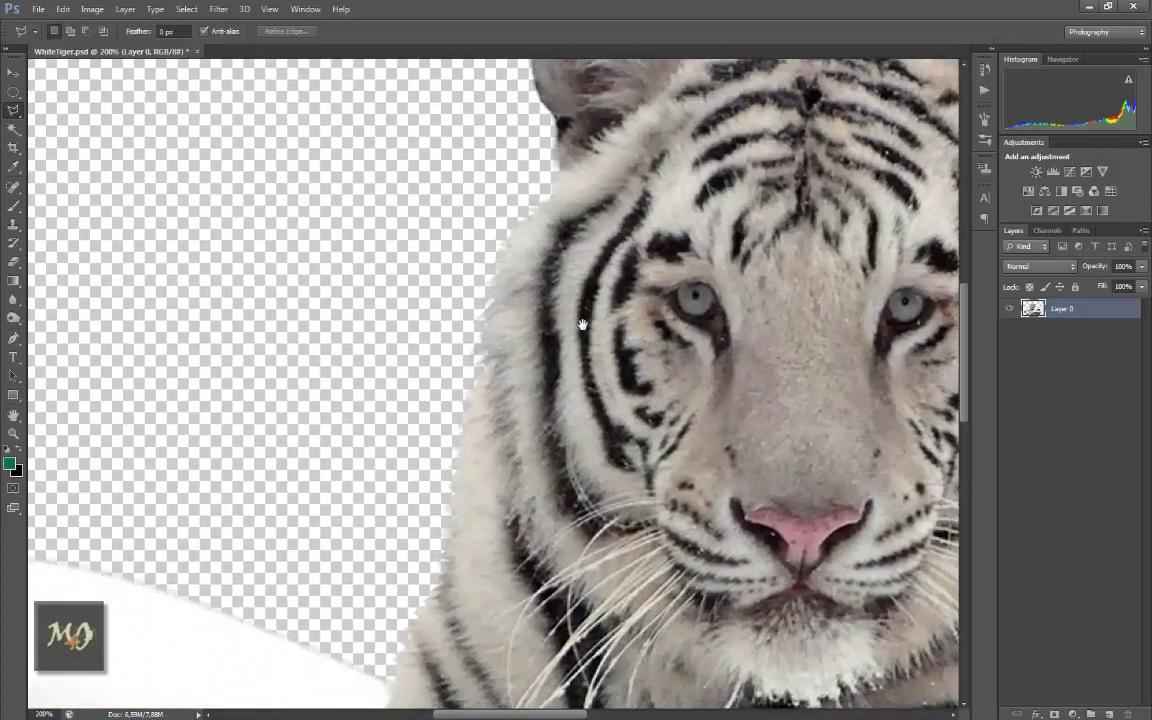
click(1109, 714)
drag(1062, 308, 1062, 335)
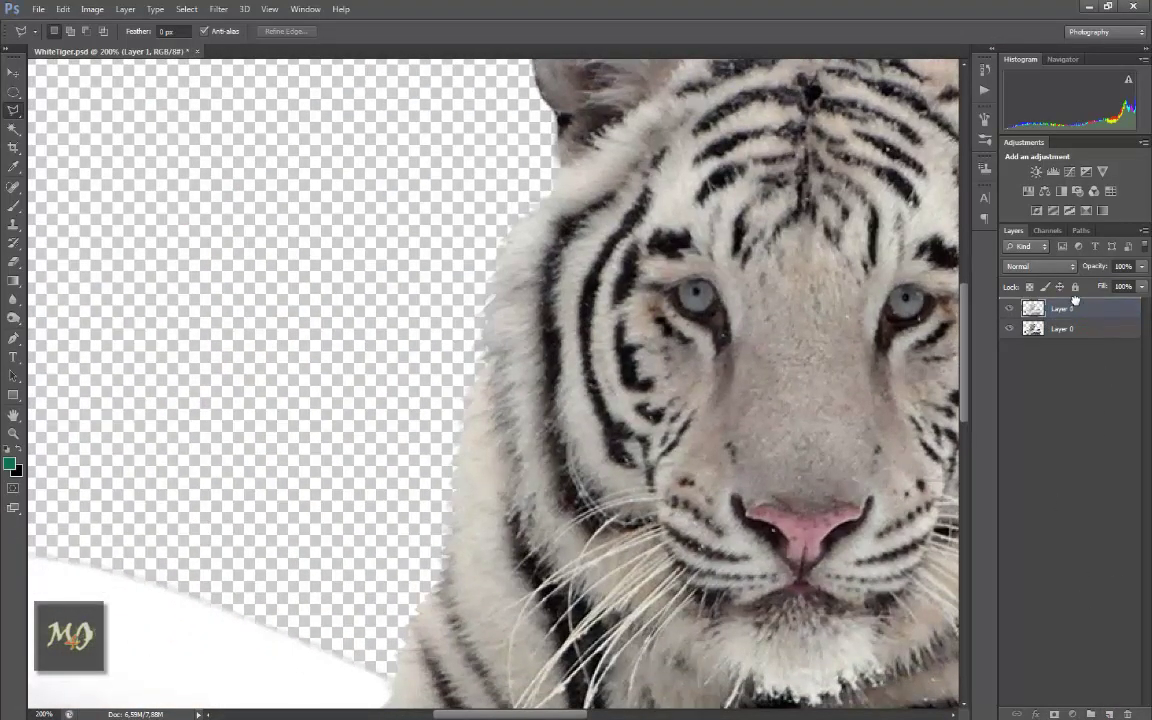
key(ctrl+BackSpace)
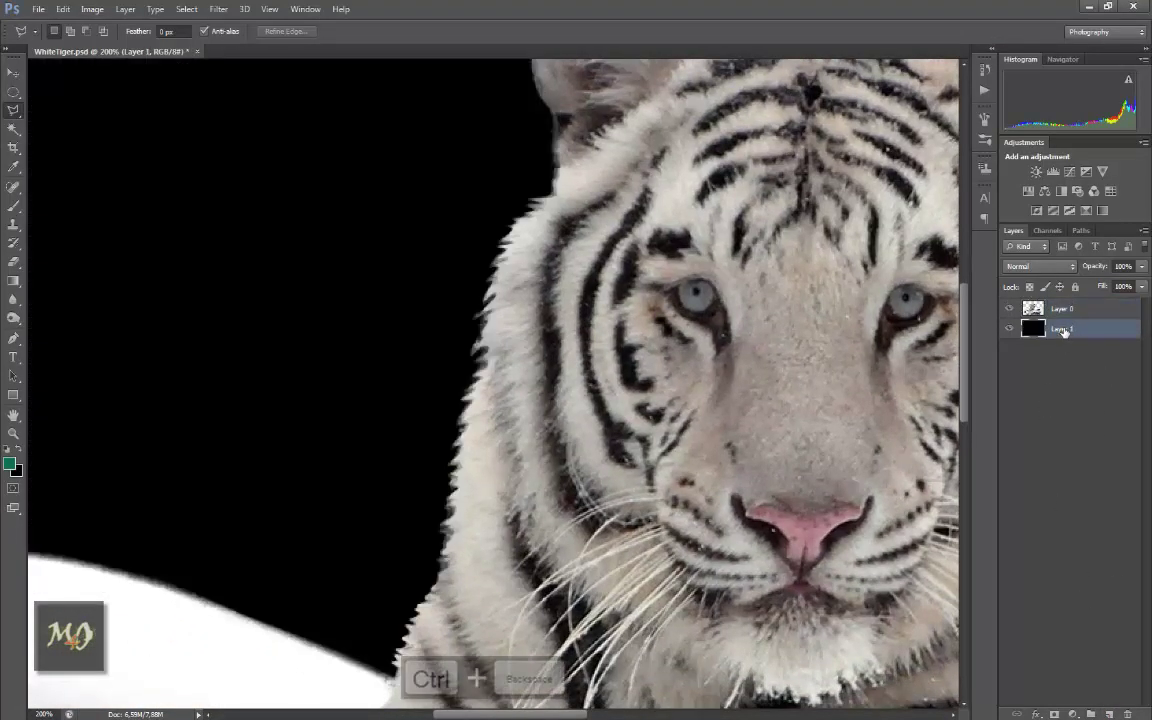
mouse_move(676, 188)
mouse_down()
mouse_move(510, 361)
mouse_move(454, 347)
mouse_up()
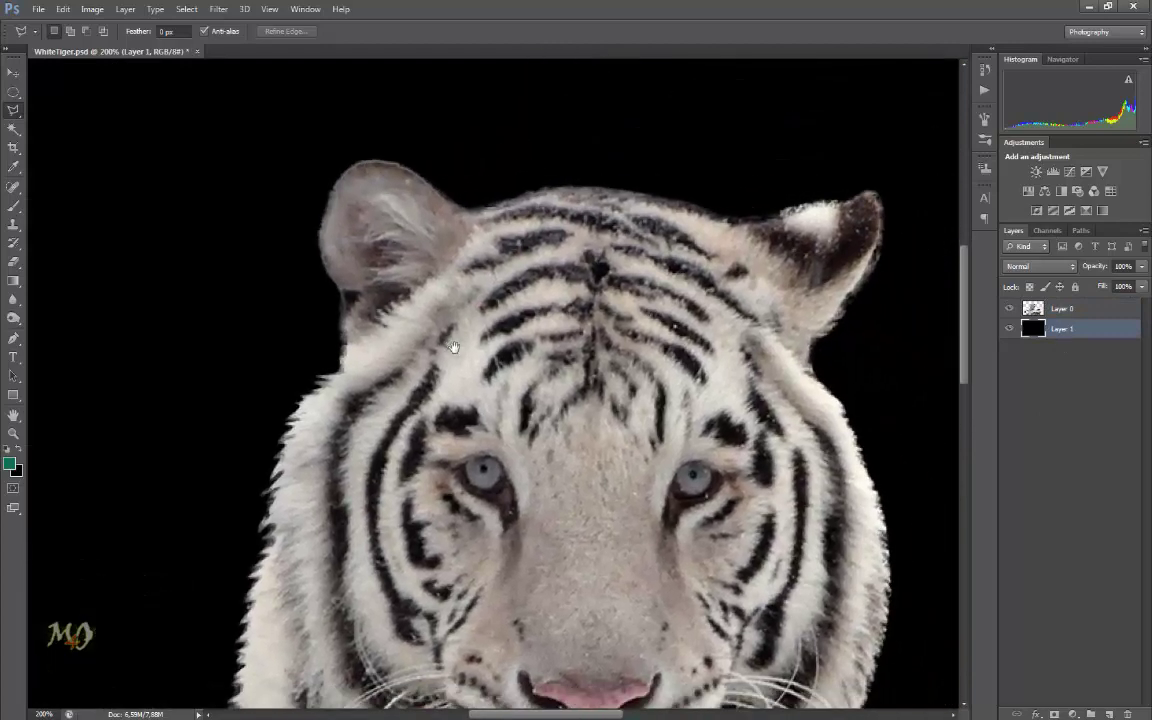
click(218, 9)
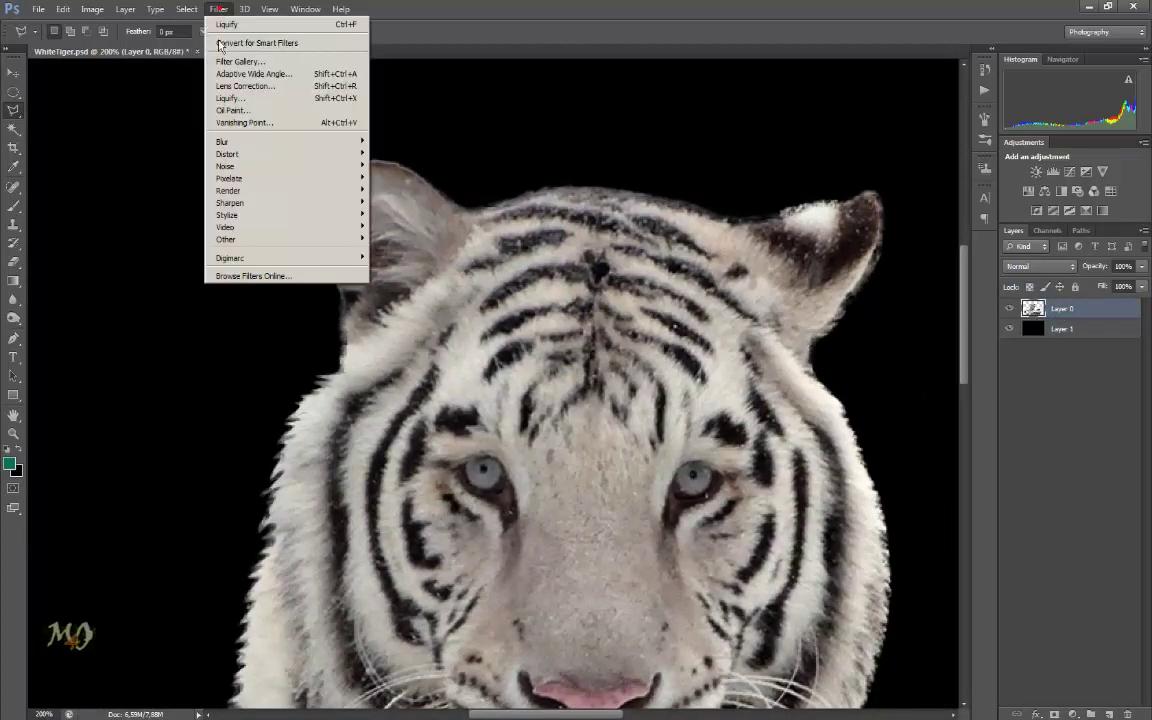
Step: Liquify the tiger's ear, head outline and right edge into rough fur wisps, then apply
click(231, 95)
key(ctrl+plus)
key(ctrl+plus)
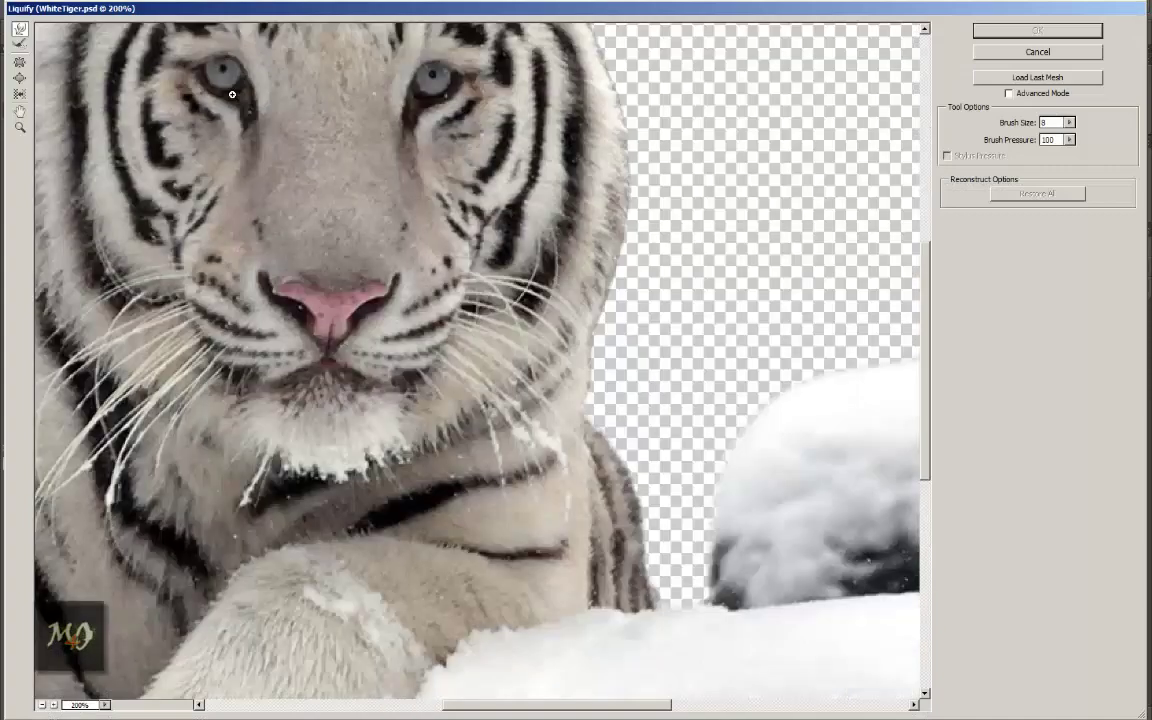
mouse_move(231, 95)
mouse_down()
mouse_move(481, 397)
mouse_move(426, 441)
mouse_up()
drag(374, 321, 360, 258)
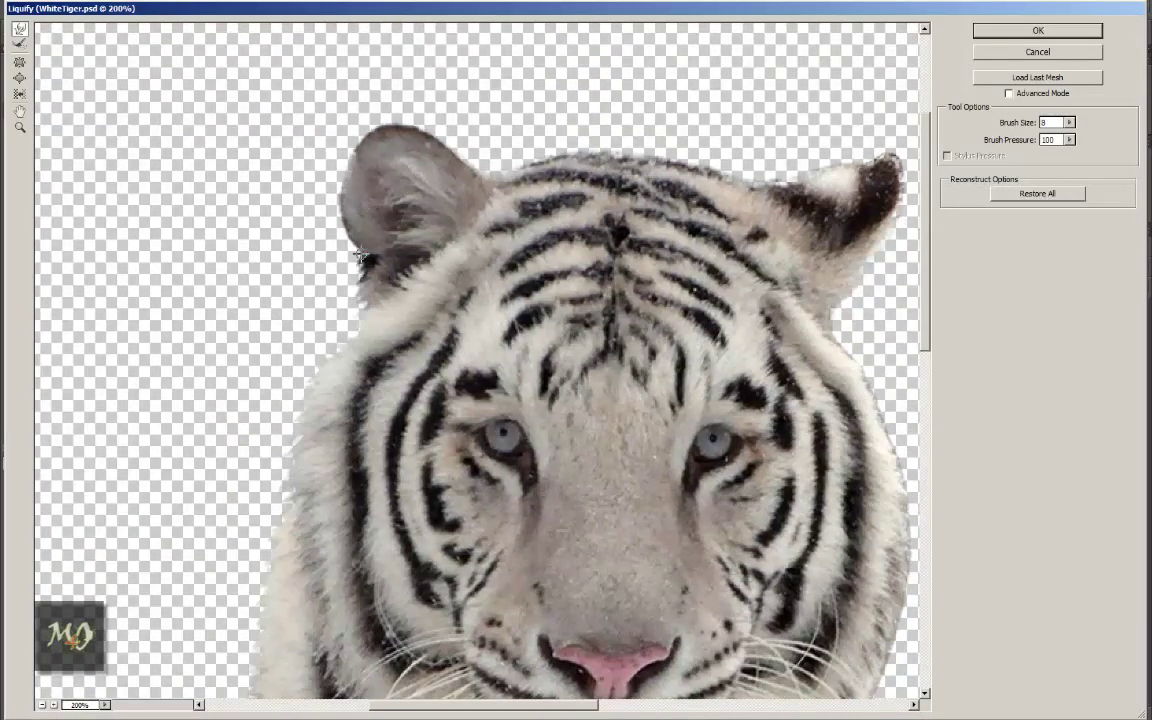
mouse_move(388, 121)
mouse_down()
mouse_move(455, 157)
mouse_move(560, 140)
mouse_move(887, 203)
mouse_move(879, 249)
mouse_move(840, 305)
mouse_move(843, 347)
mouse_move(525, 188)
mouse_up()
mouse_move(545, 291)
mouse_down()
mouse_move(543, 409)
mouse_move(506, 468)
mouse_up()
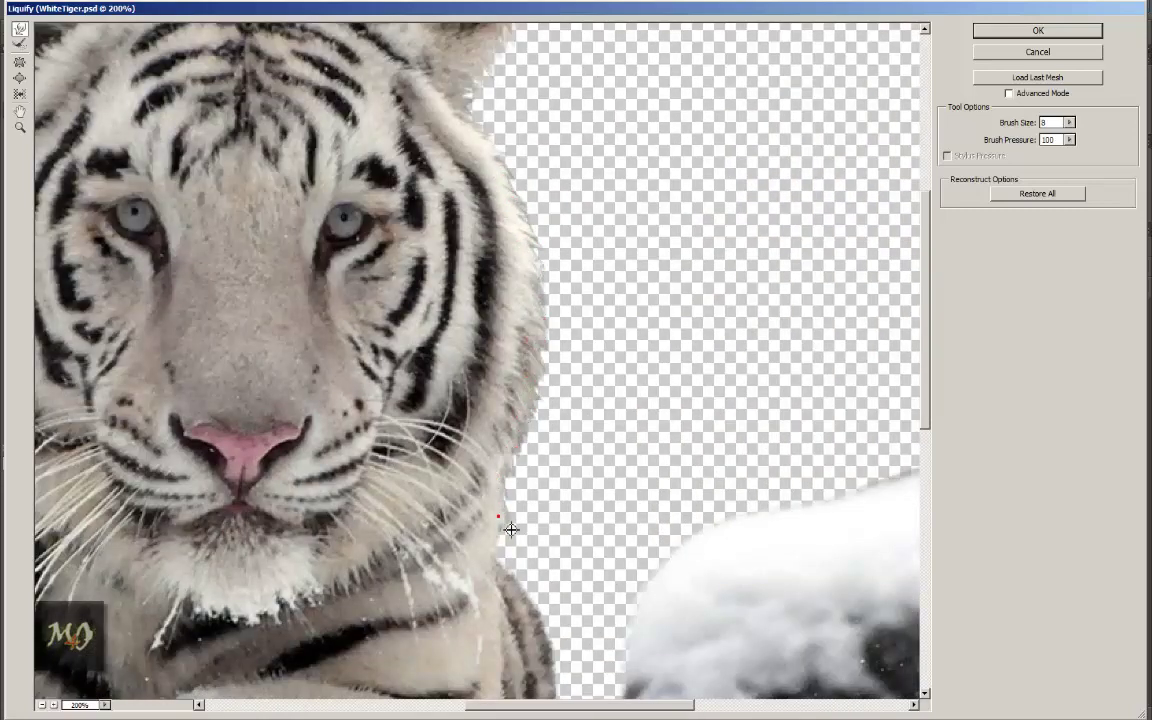
drag(472, 523, 437, 398)
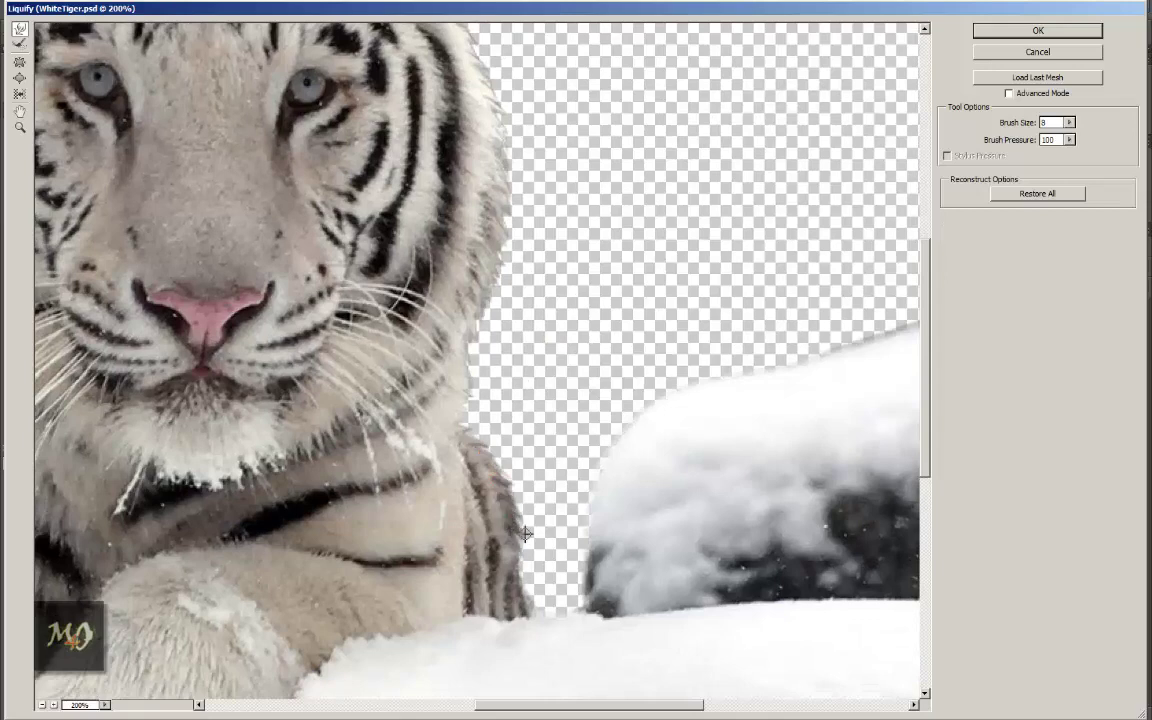
mouse_move(511, 502)
mouse_down()
mouse_move(520, 568)
mouse_move(545, 609)
mouse_up()
key(ctrl+minus)
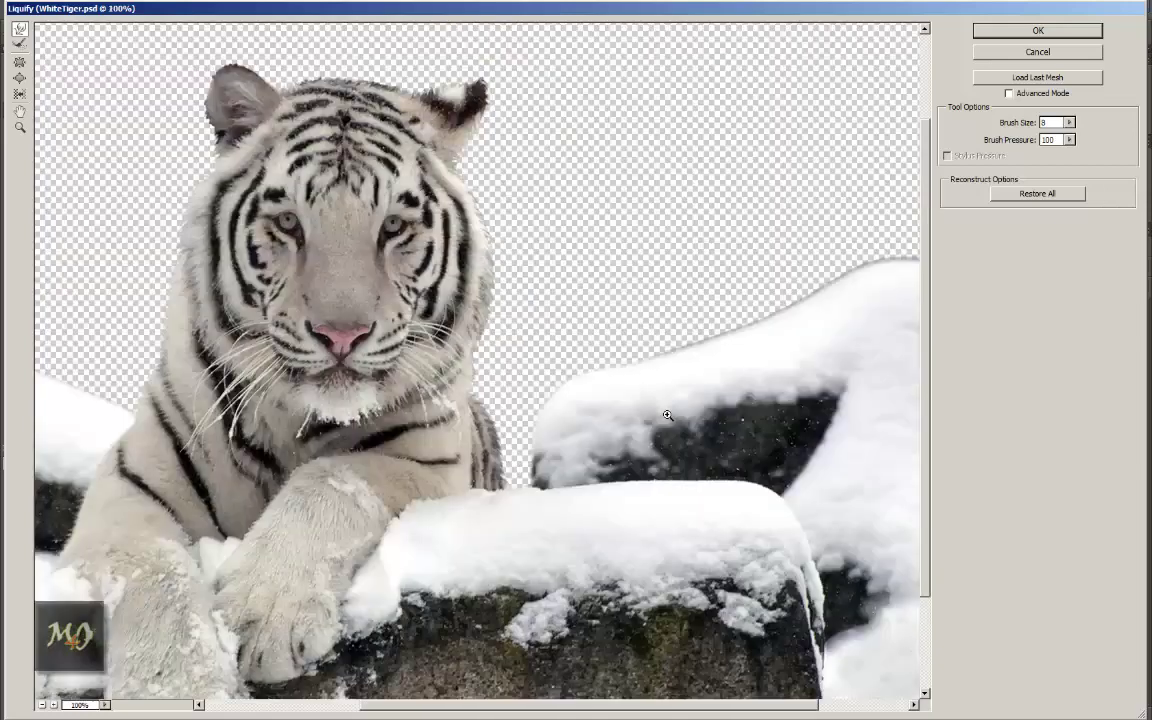
key(ctrl+minus)
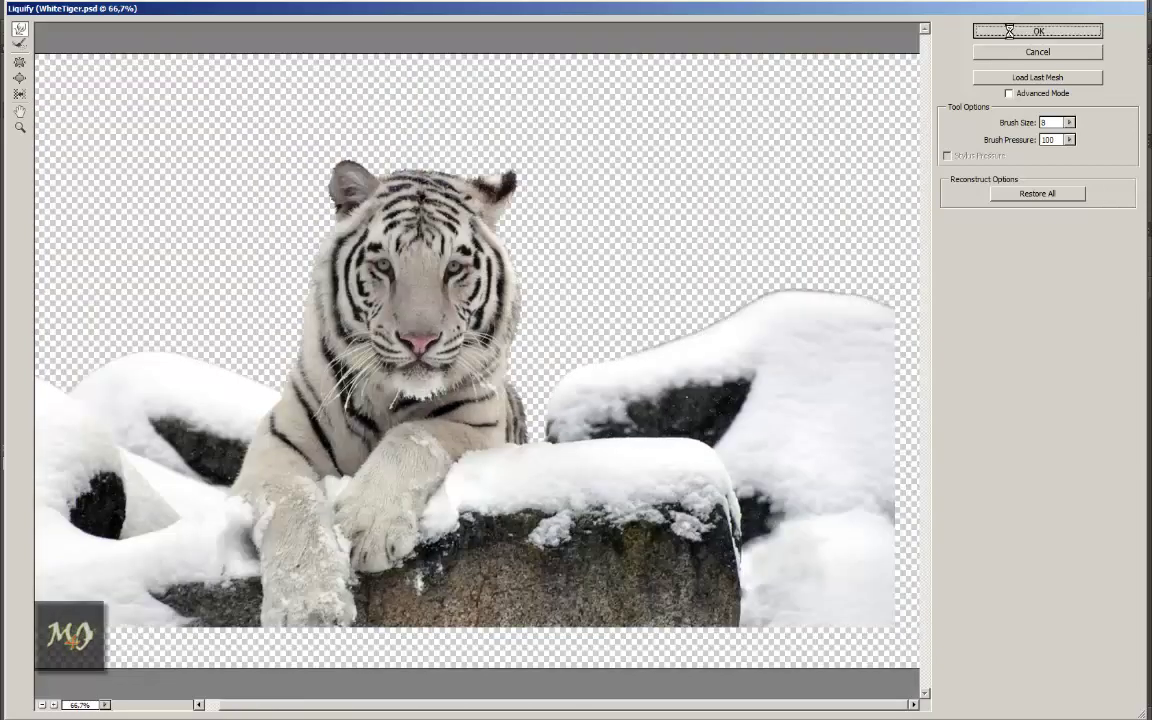
click(1010, 31)
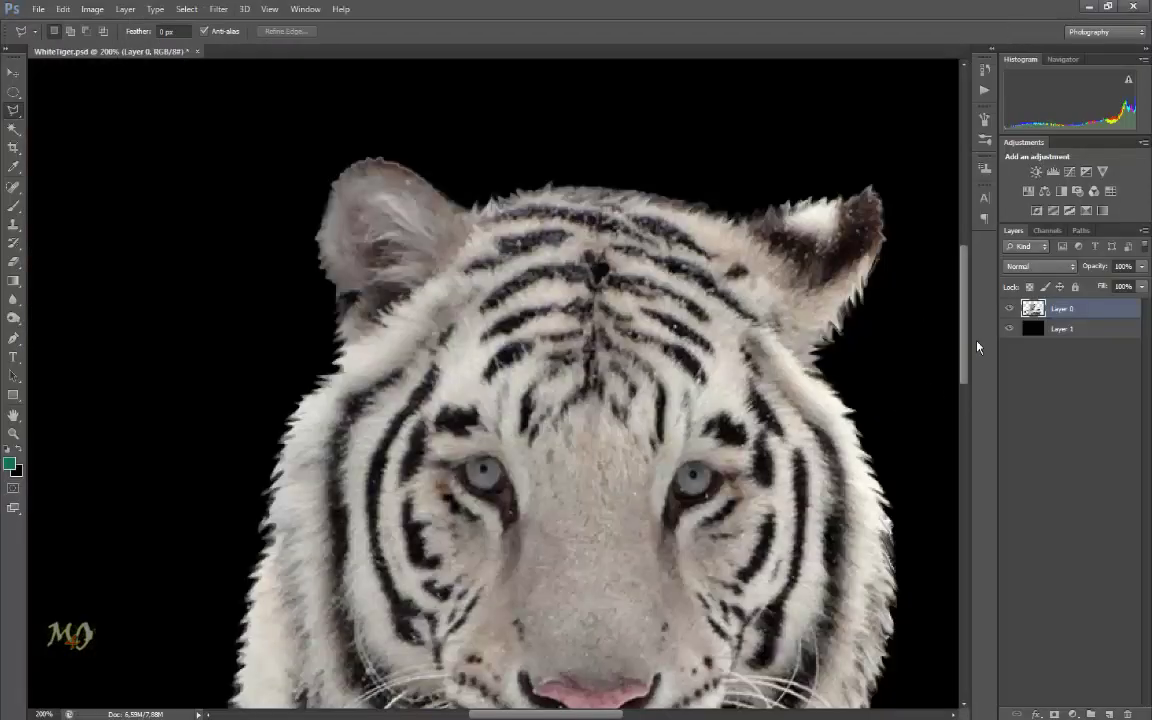
Step: Fit the image to the window, target black Layer 1 and choose the Move tool before the Window menu
key(ctrl+0)
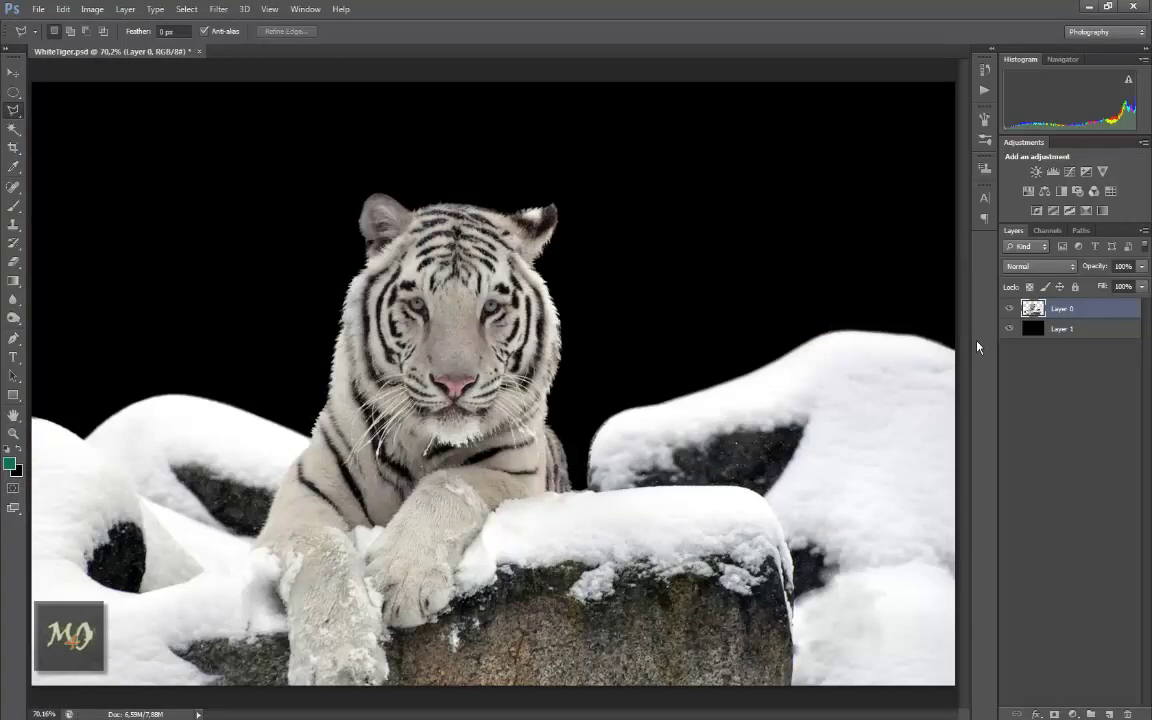
click(1070, 329)
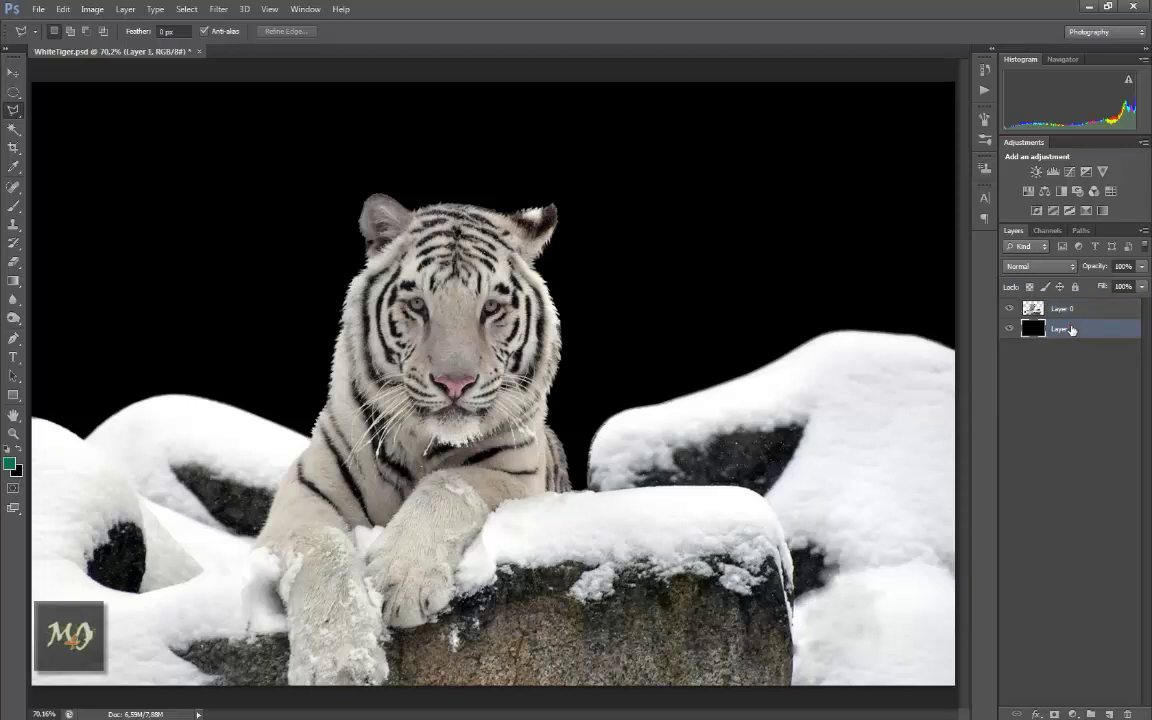
key(ctrl+minus)
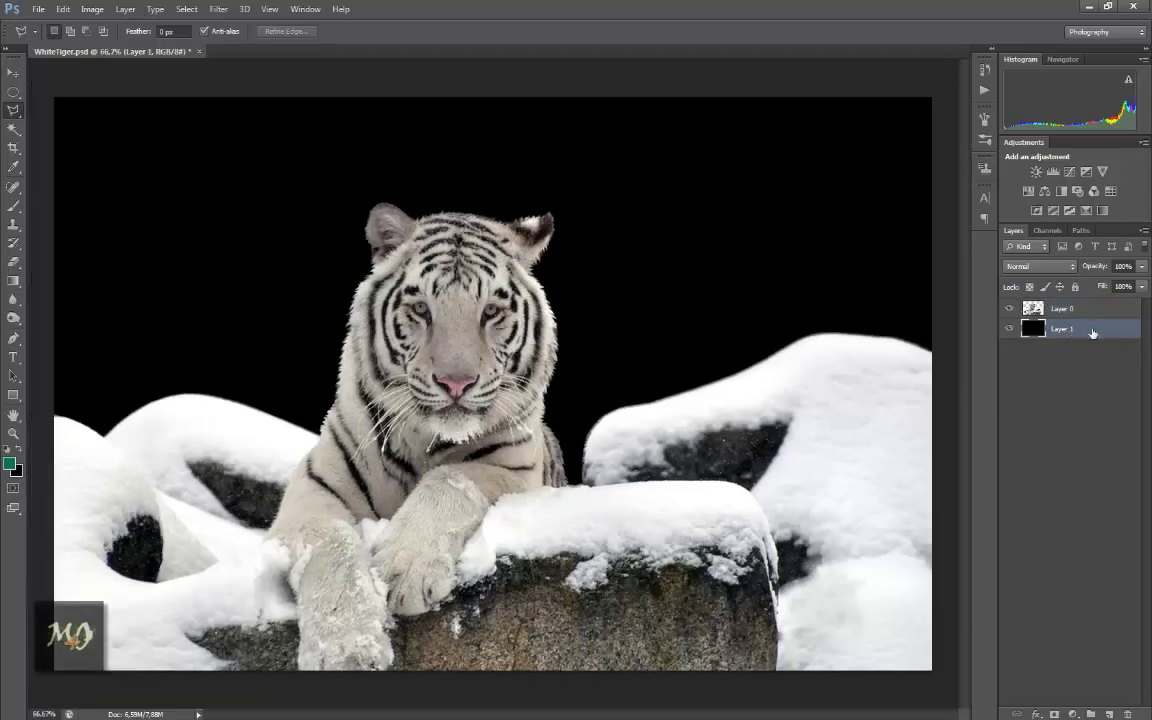
click(13, 72)
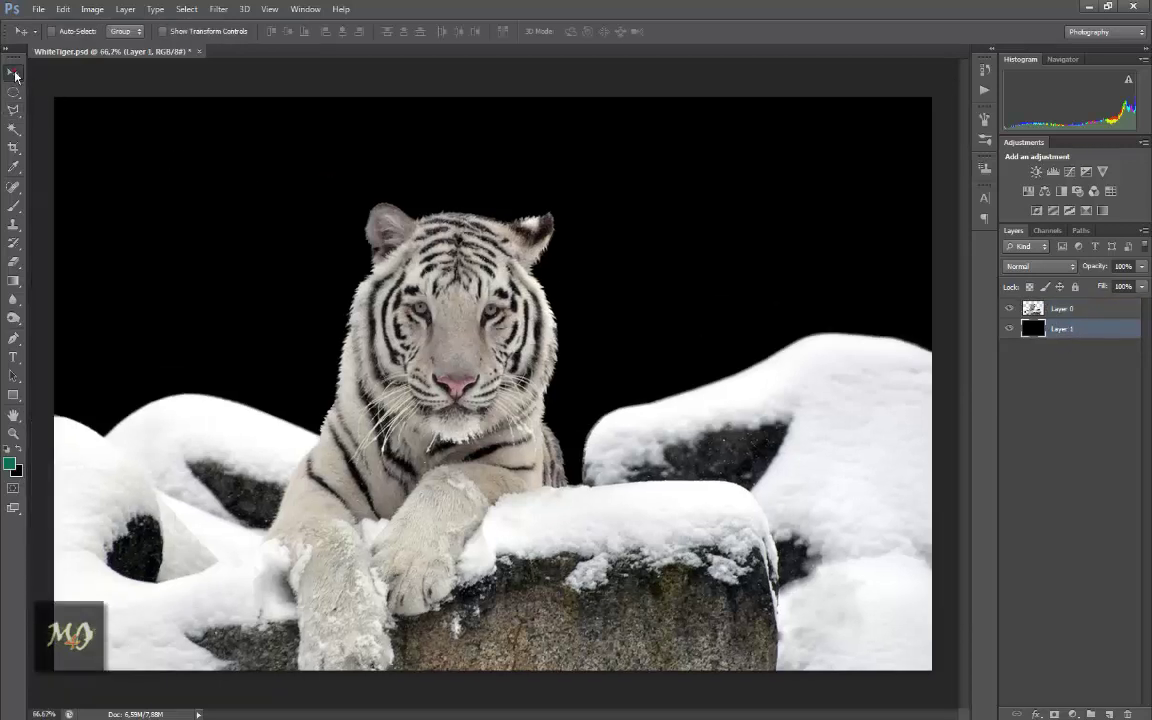
click(303, 9)
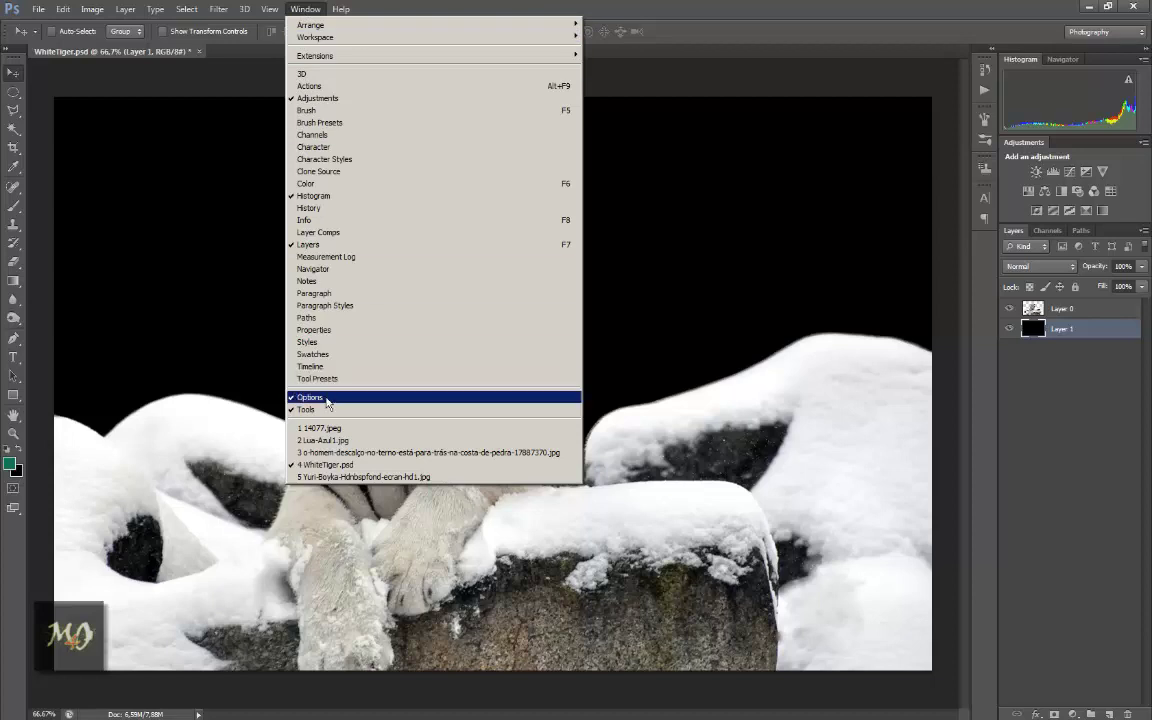
Step: Drag the Yuri-Boyka starry mountain image into WhiteTiger.psd and stretch it across the canvas
click(358, 477)
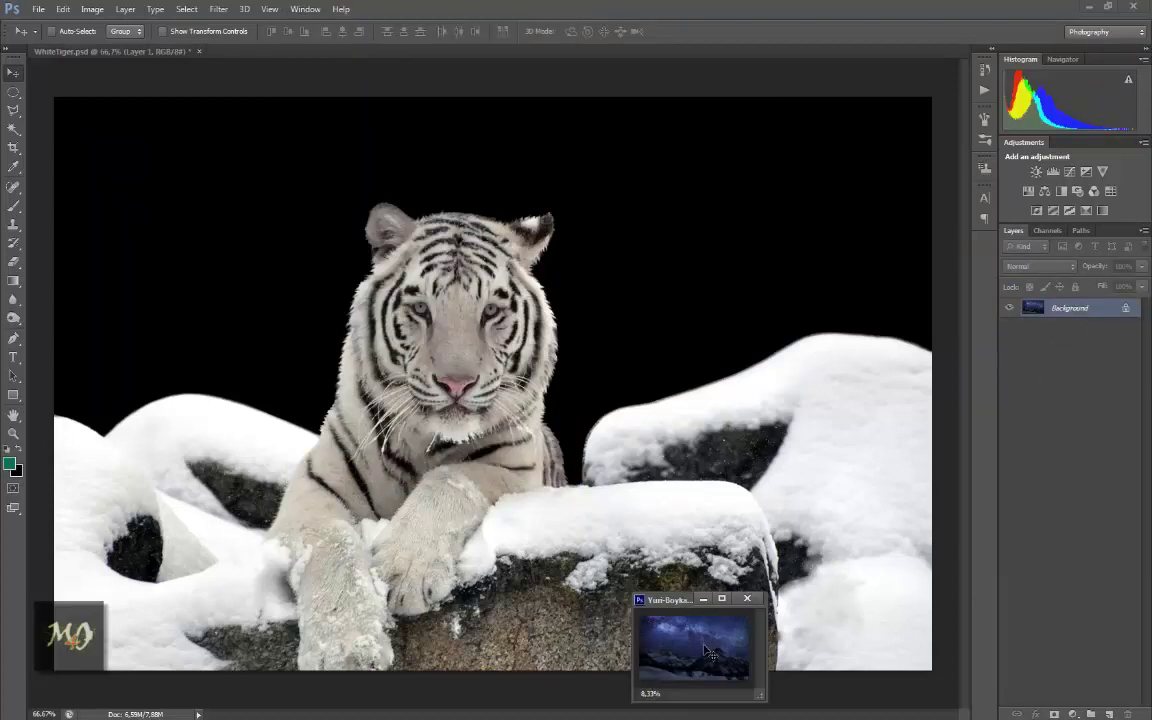
drag(706, 651, 415, 243)
mouse_move(171, 63)
mouse_down()
mouse_move(163, 54)
mouse_move(305, 297)
mouse_up()
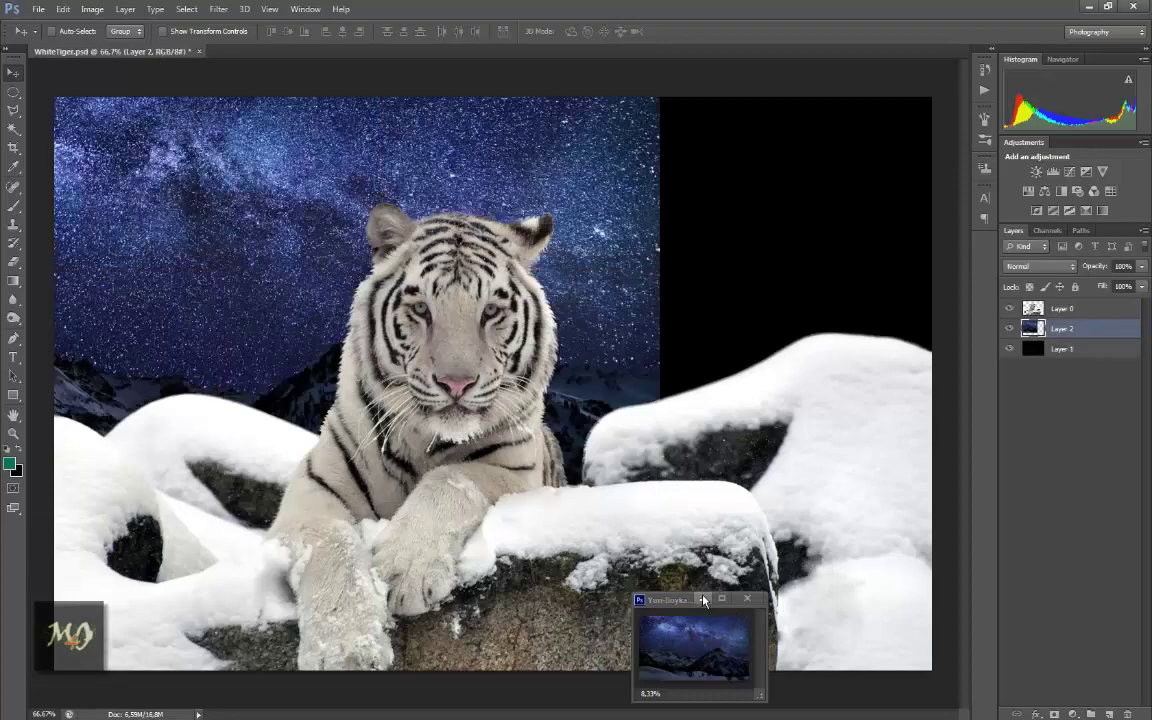
mouse_move(559, 287)
mouse_down()
mouse_move(852, 248)
mouse_move(845, 166)
mouse_move(847, 186)
mouse_up()
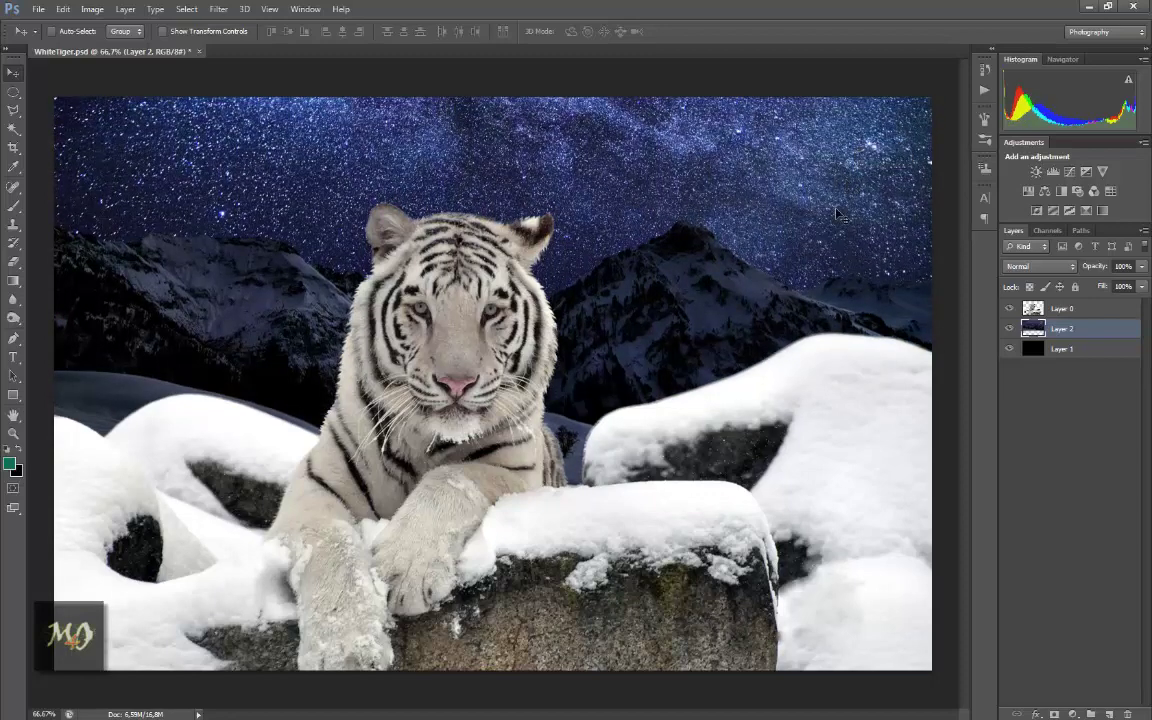
Step: Hide the tiger layer, zoom into the left mountains, and pick the Quick Selection tool
click(1009, 309)
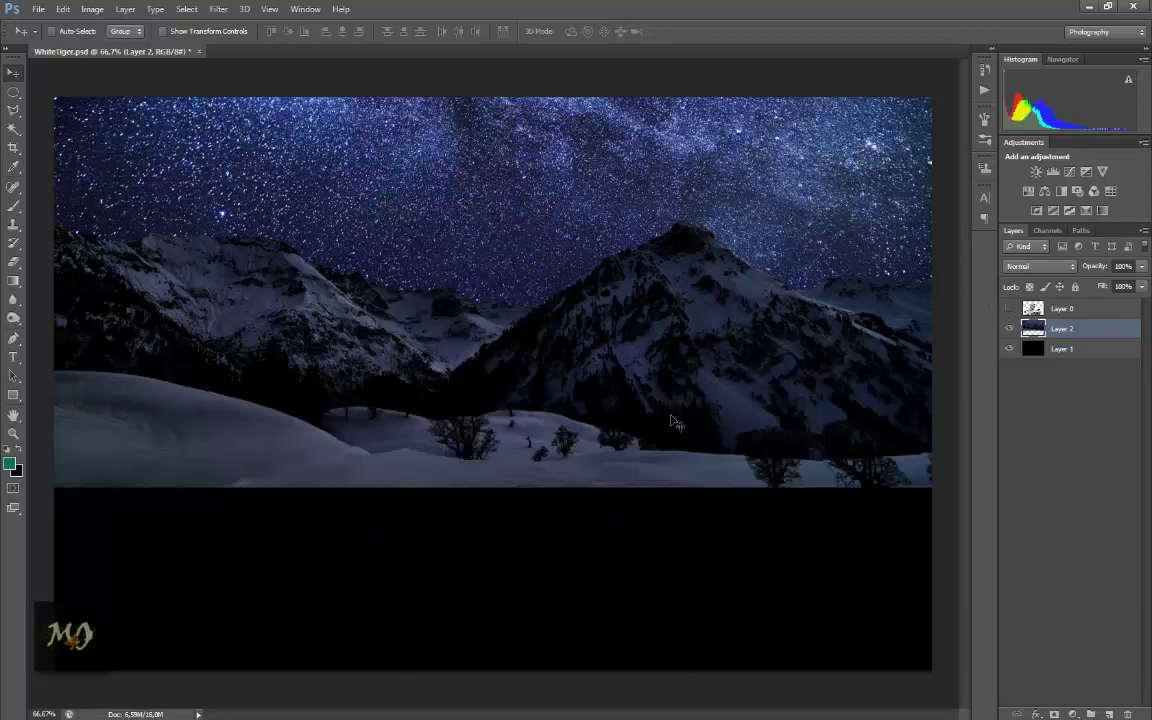
key(ctrl+plus)
drag(566, 391, 638, 399)
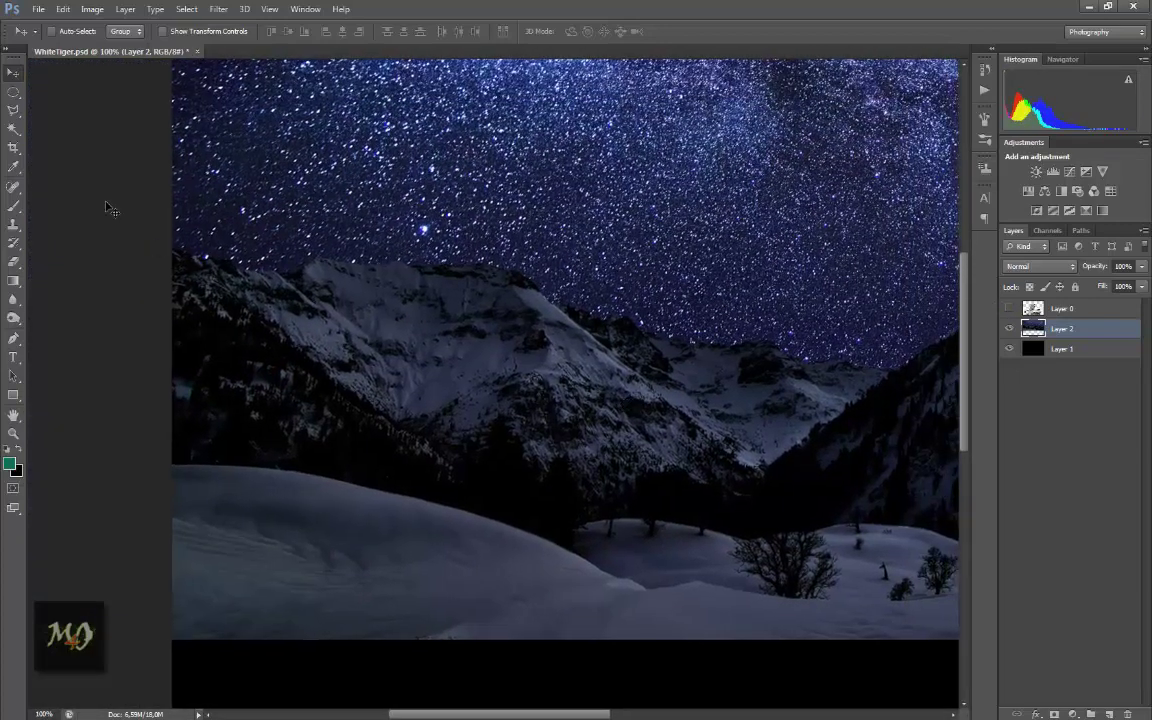
click(14, 208)
click(13, 188)
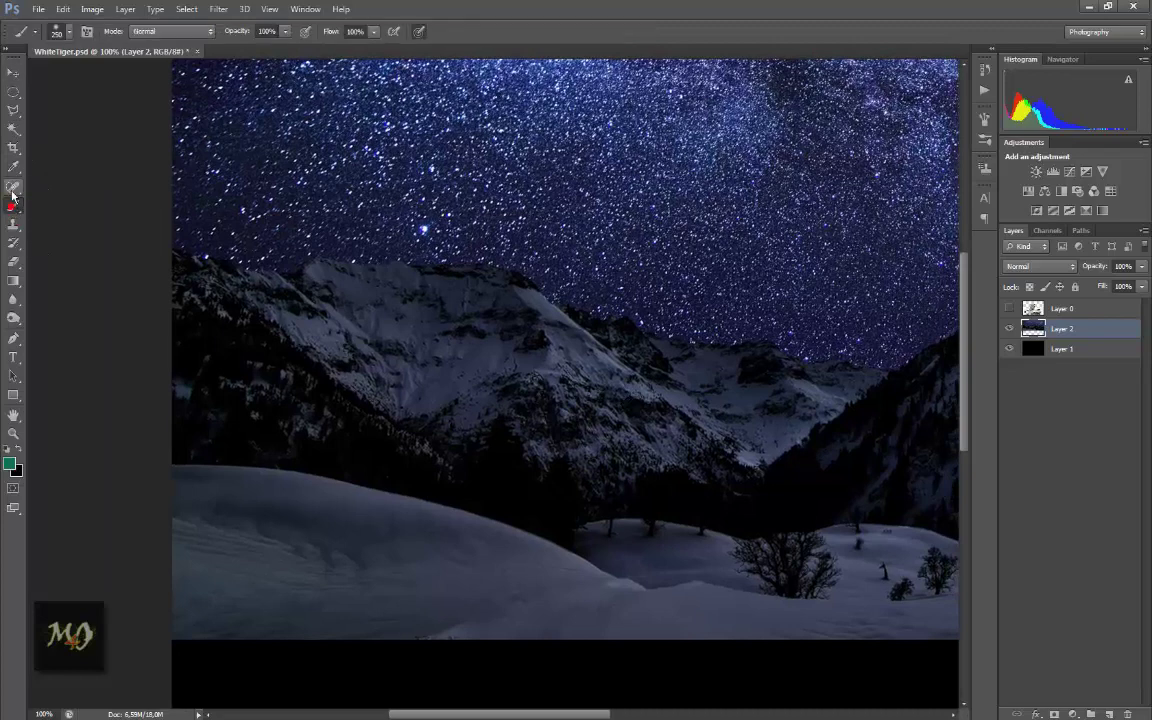
click(13, 110)
click(12, 129)
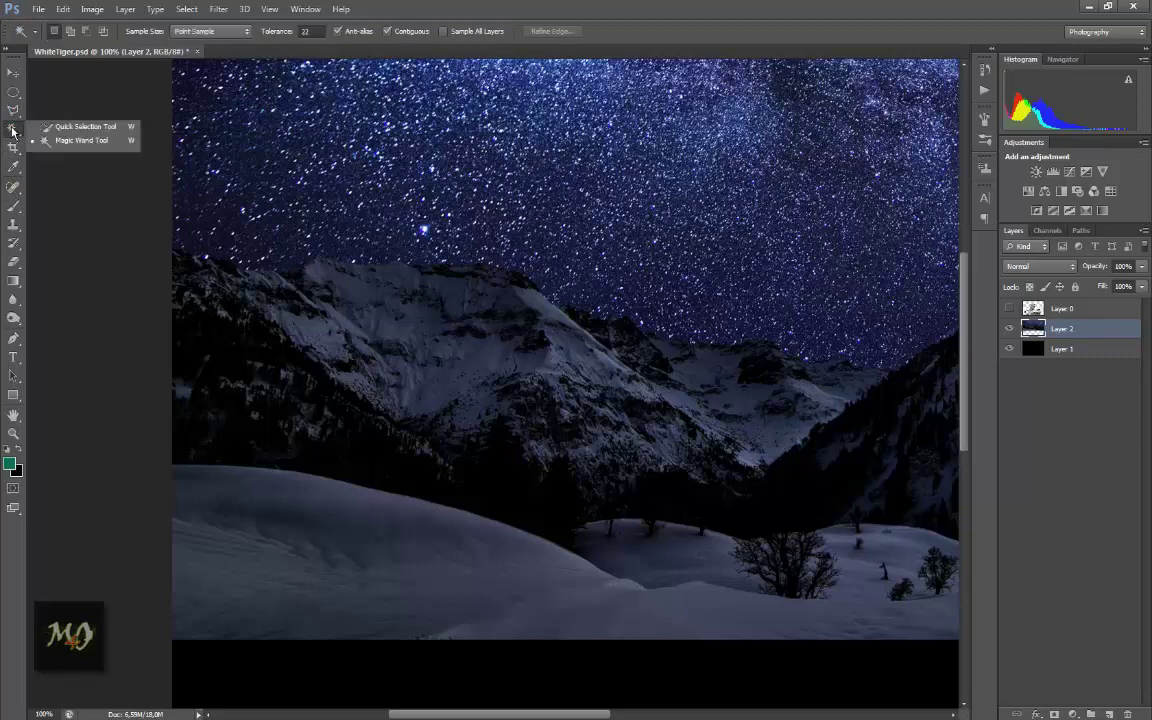
click(60, 126)
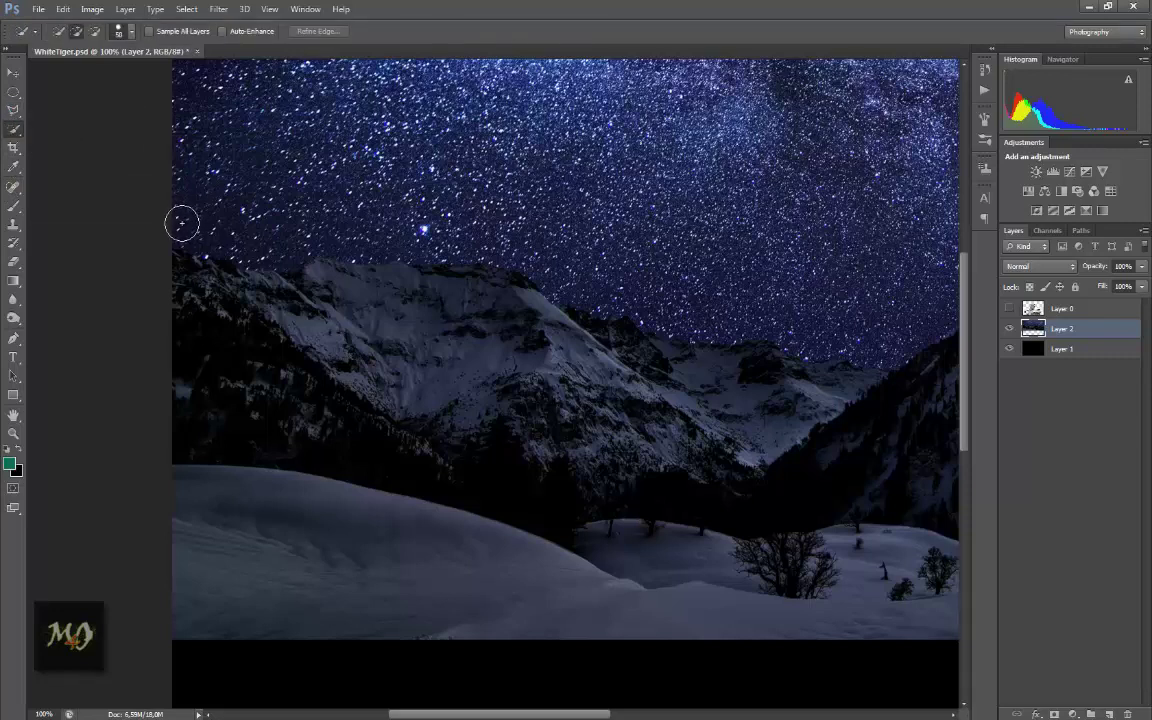
Step: Paint a Quick Selection over the sky above the mountain ridge and copy it to Layer 3
mouse_move(182, 224)
mouse_down()
mouse_move(560, 256)
mouse_move(864, 329)
mouse_move(908, 319)
mouse_move(860, 399)
mouse_move(818, 396)
mouse_move(815, 440)
mouse_move(674, 365)
mouse_move(455, 278)
mouse_move(260, 291)
mouse_move(205, 262)
mouse_up()
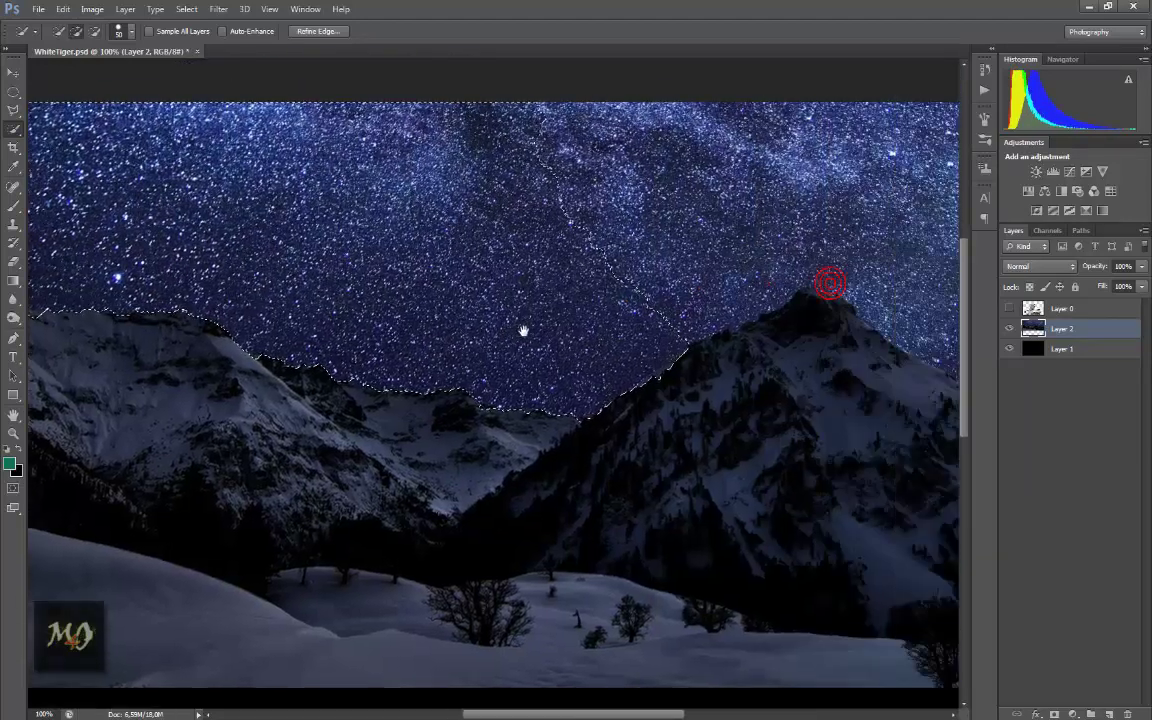
mouse_move(940, 270)
mouse_down()
mouse_move(828, 278)
mouse_move(386, 200)
mouse_up()
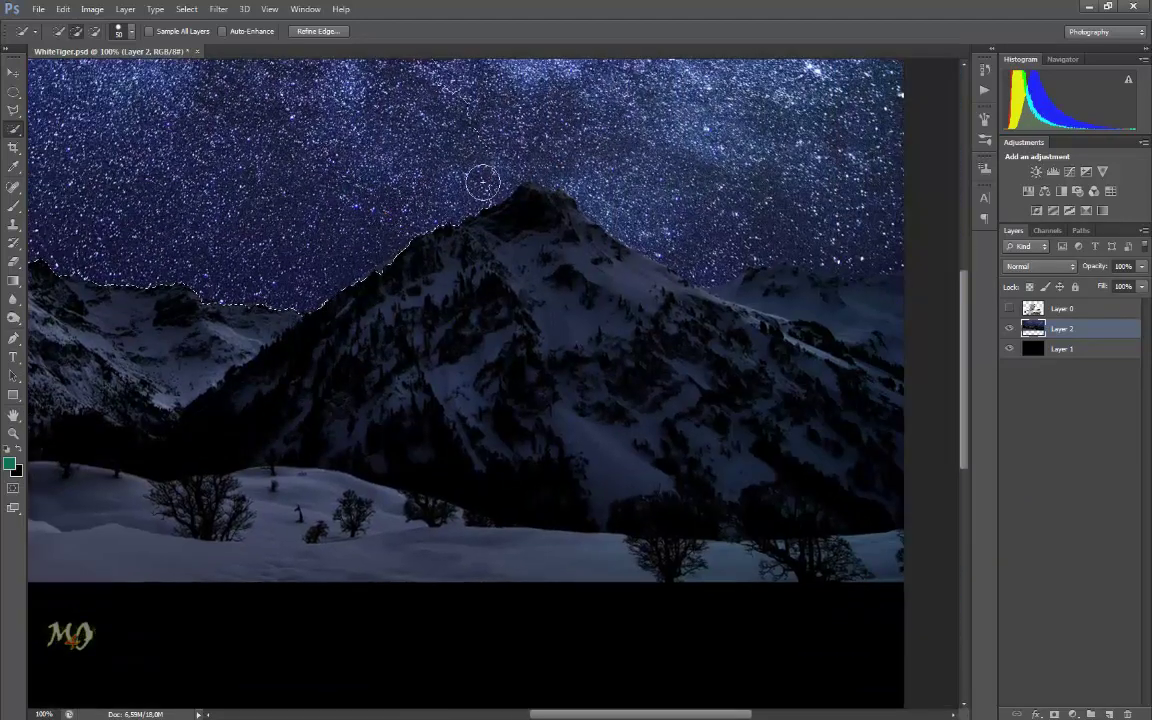
mouse_move(482, 182)
mouse_down()
mouse_move(627, 193)
mouse_move(756, 239)
mouse_move(820, 342)
mouse_move(716, 312)
mouse_move(874, 378)
mouse_up()
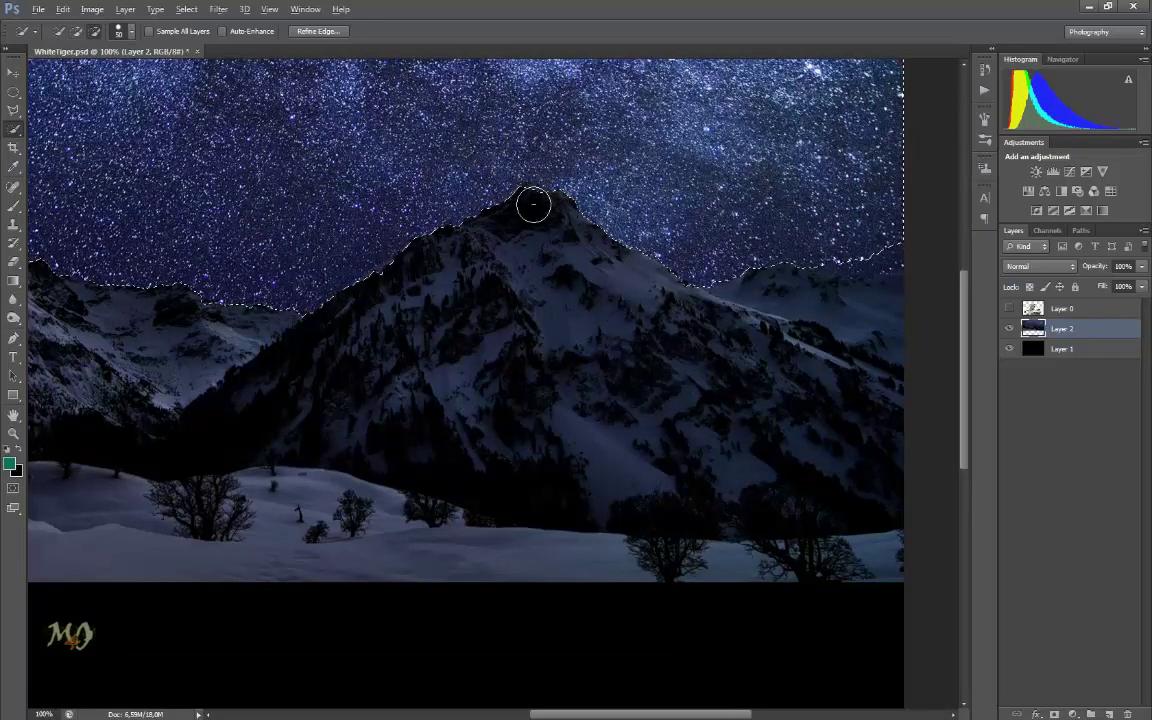
mouse_move(828, 290)
mouse_down()
mouse_move(686, 296)
mouse_move(638, 231)
mouse_up()
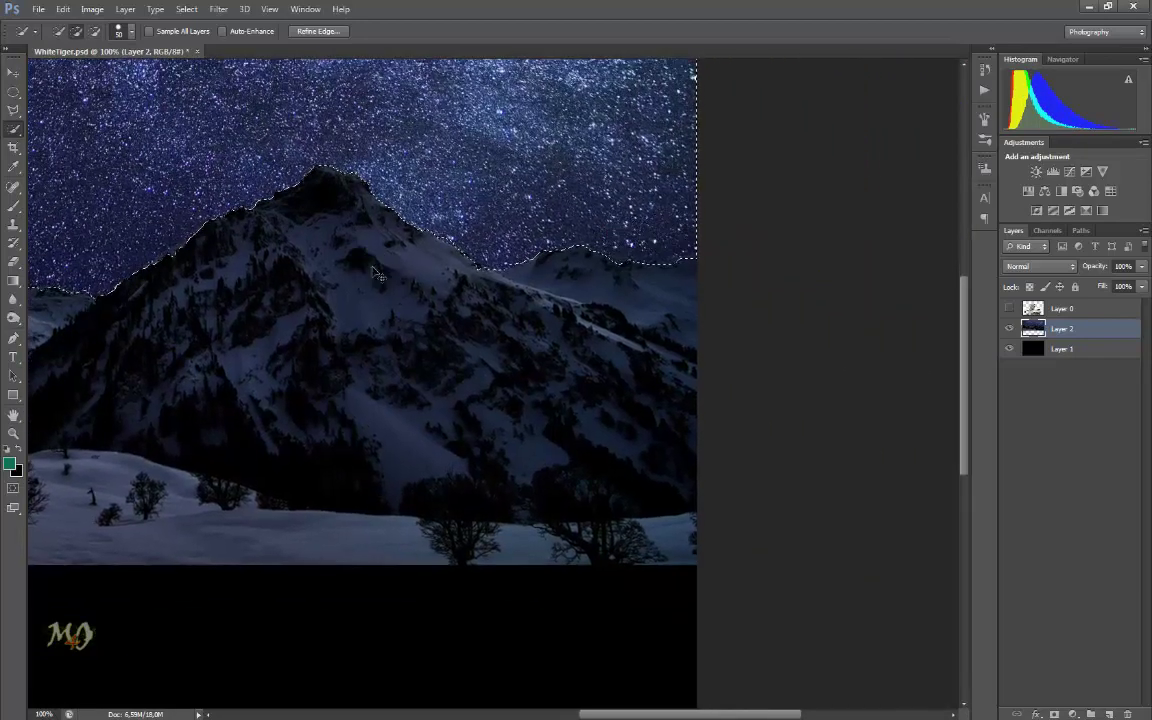
key(ctrl+0)
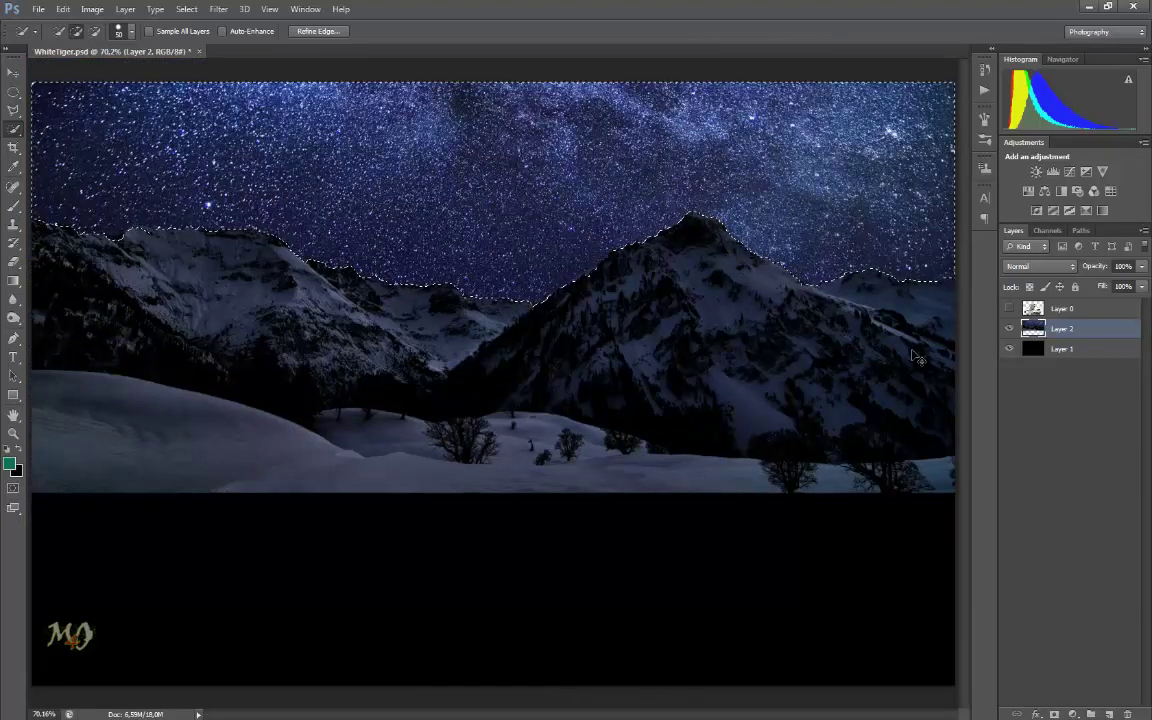
key(ctrl+j)
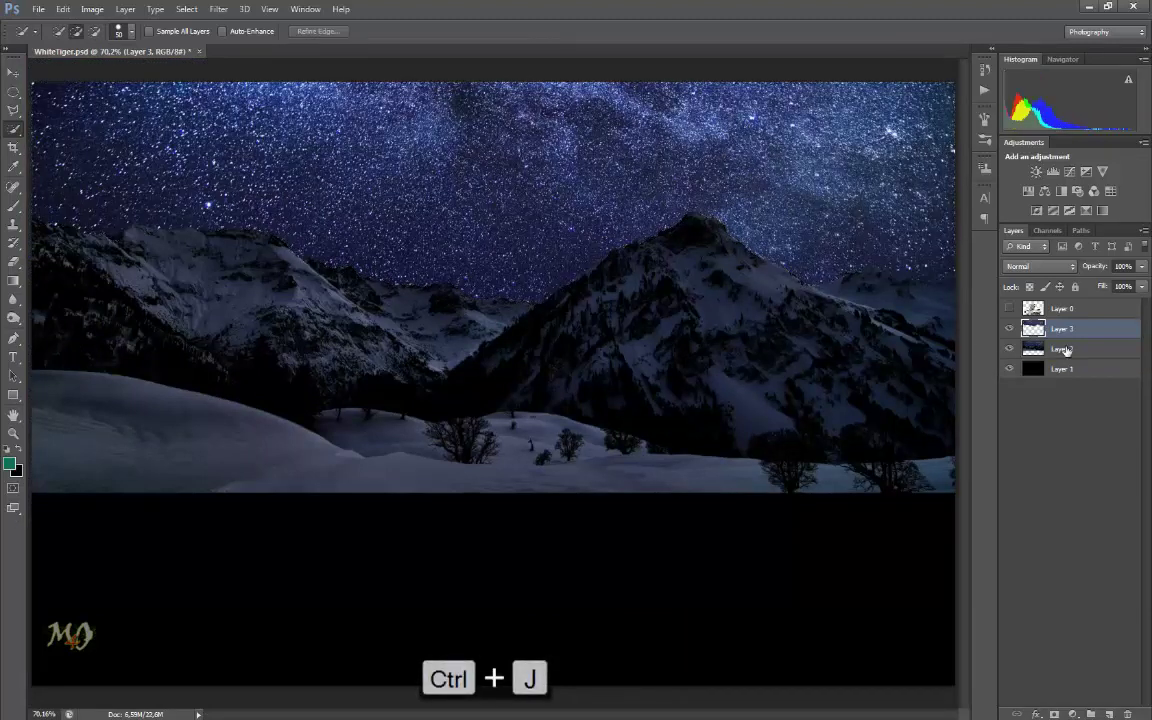
Step: Add a Curves adjustment clipped to Layer 3 and pull the curve down to darken the sky
click(1073, 714)
click(1085, 532)
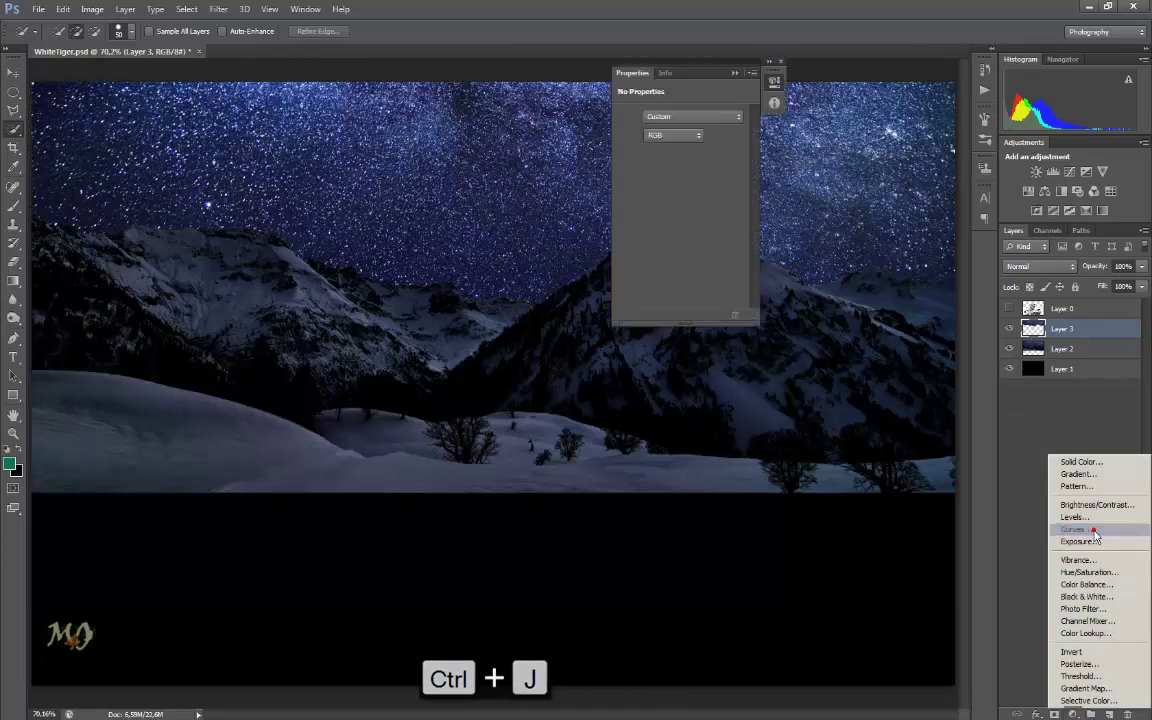
click(658, 316)
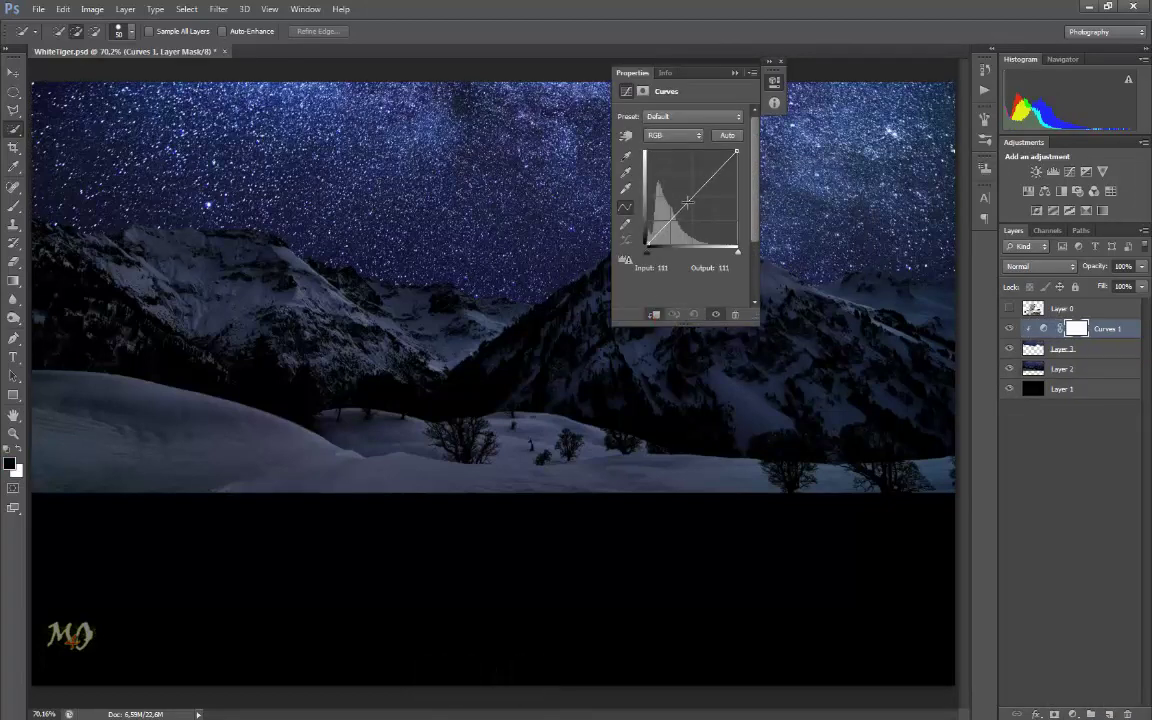
drag(688, 203, 697, 224)
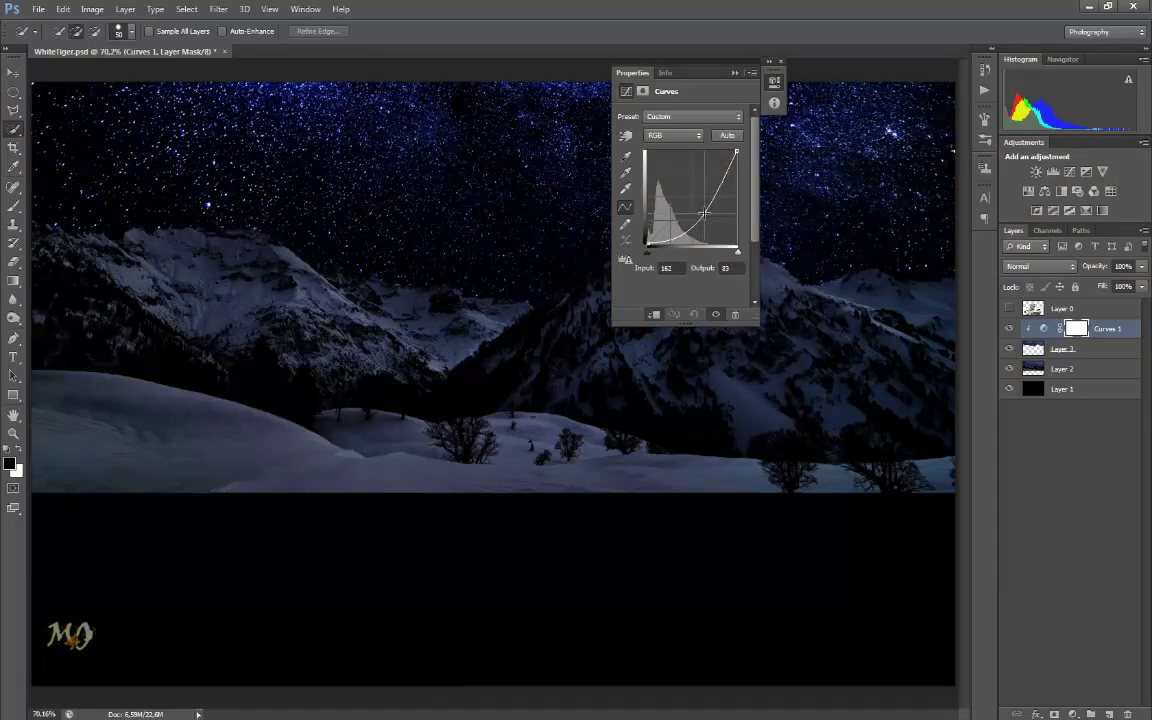
drag(704, 213, 703, 212)
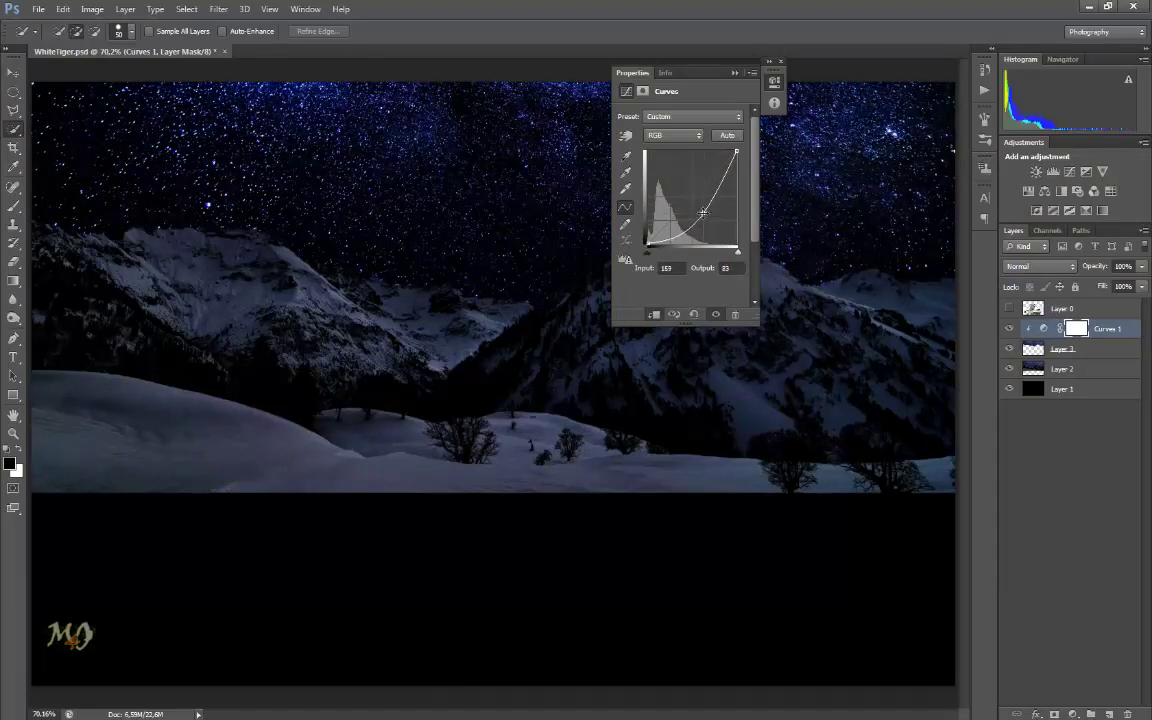
click(742, 74)
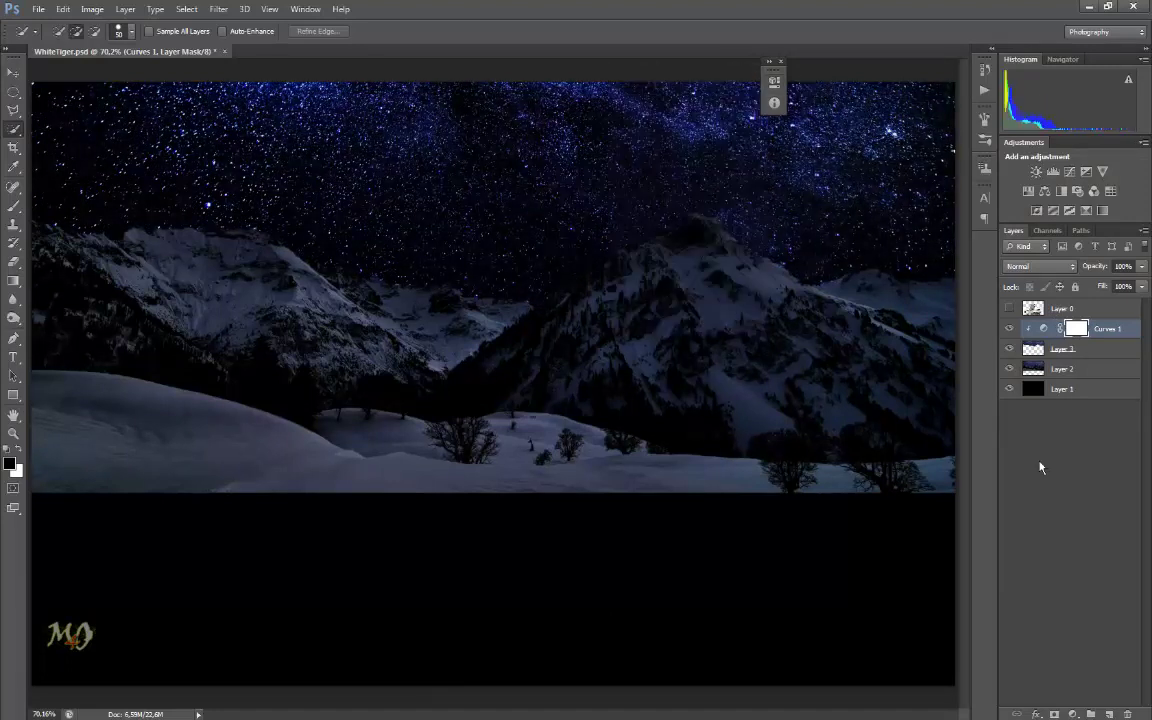
Step: Add a new layer filled with 50% gray, clipped as a clipping mask and set to Overlay
click(1108, 714)
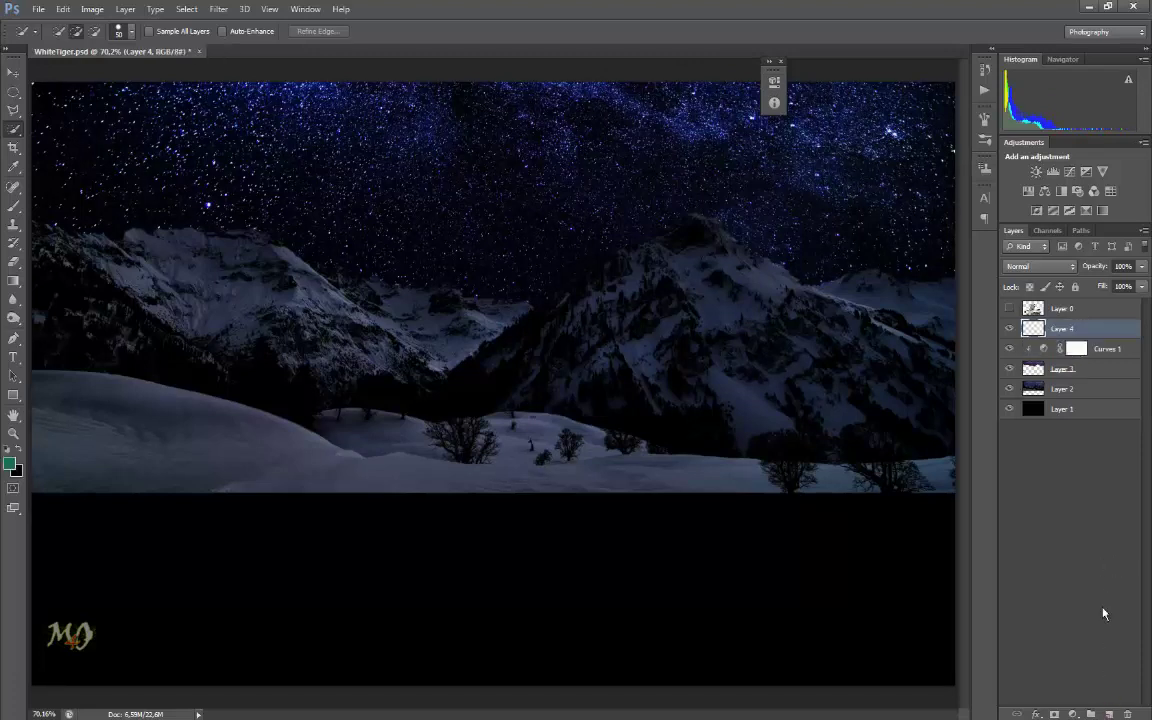
key(shift+F5)
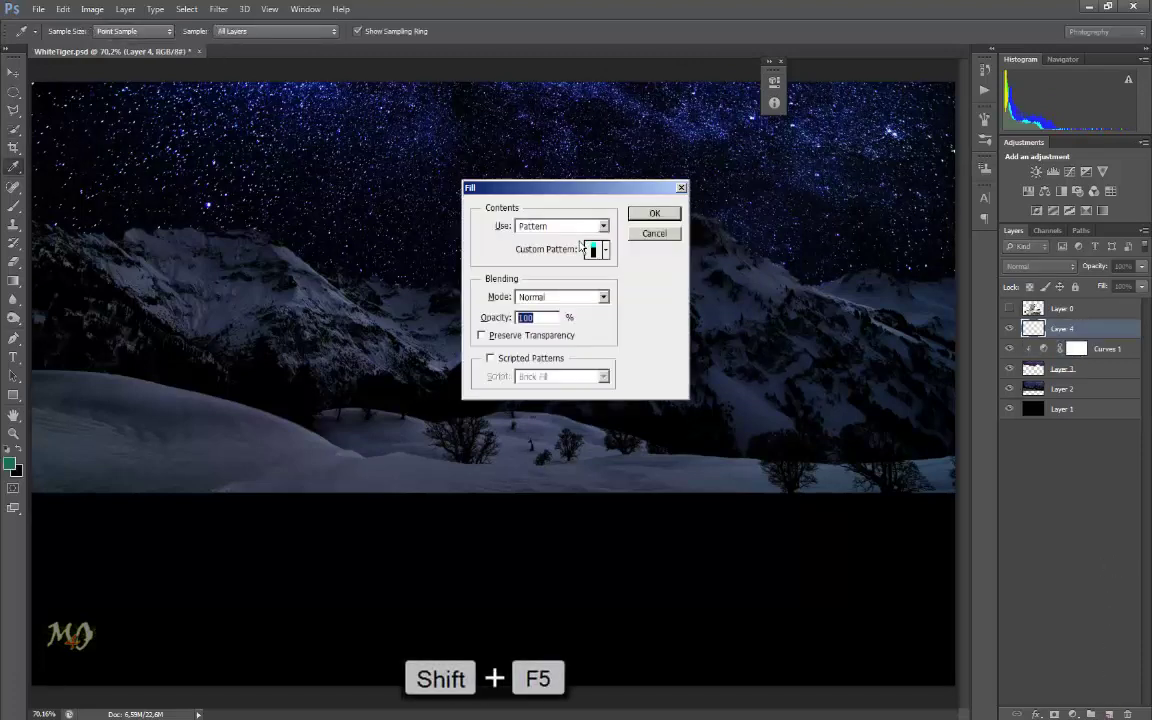
click(573, 228)
click(560, 343)
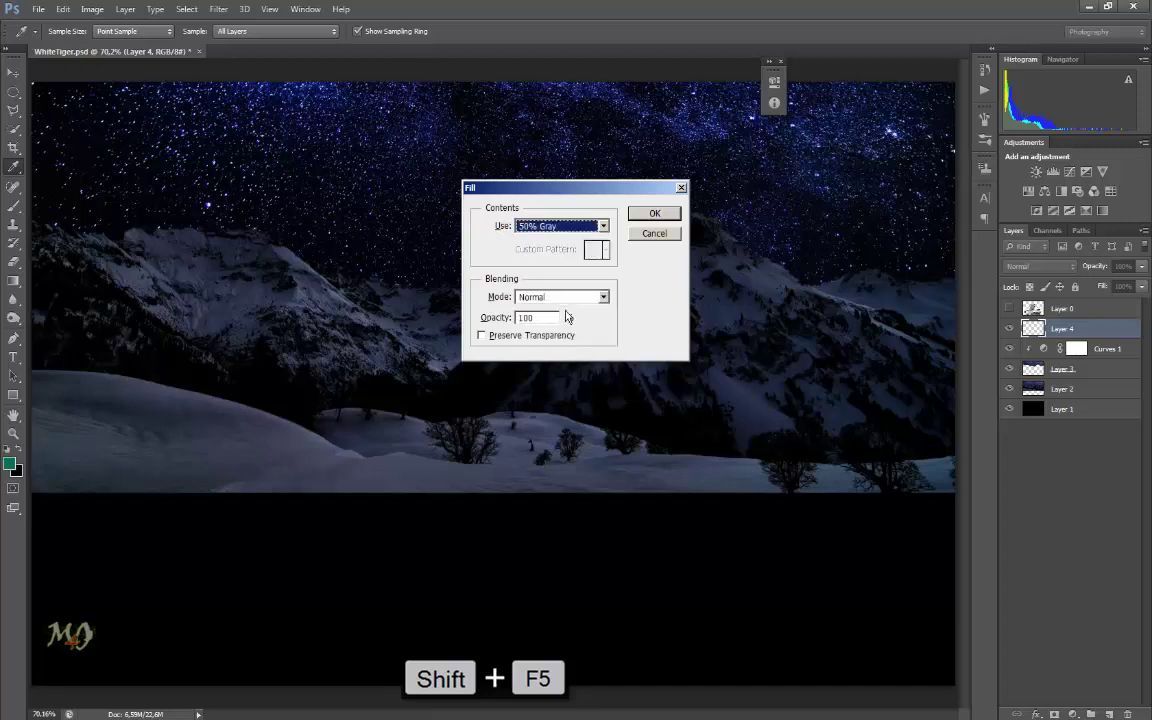
click(654, 216)
right_click(1062, 328)
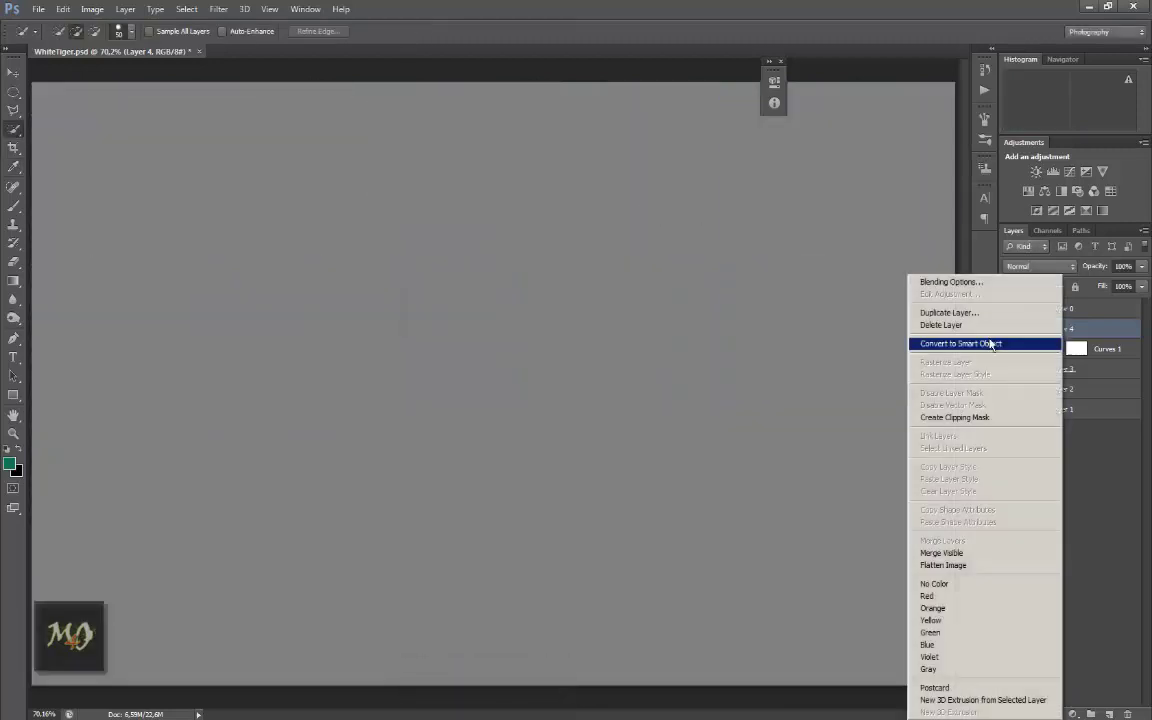
click(955, 417)
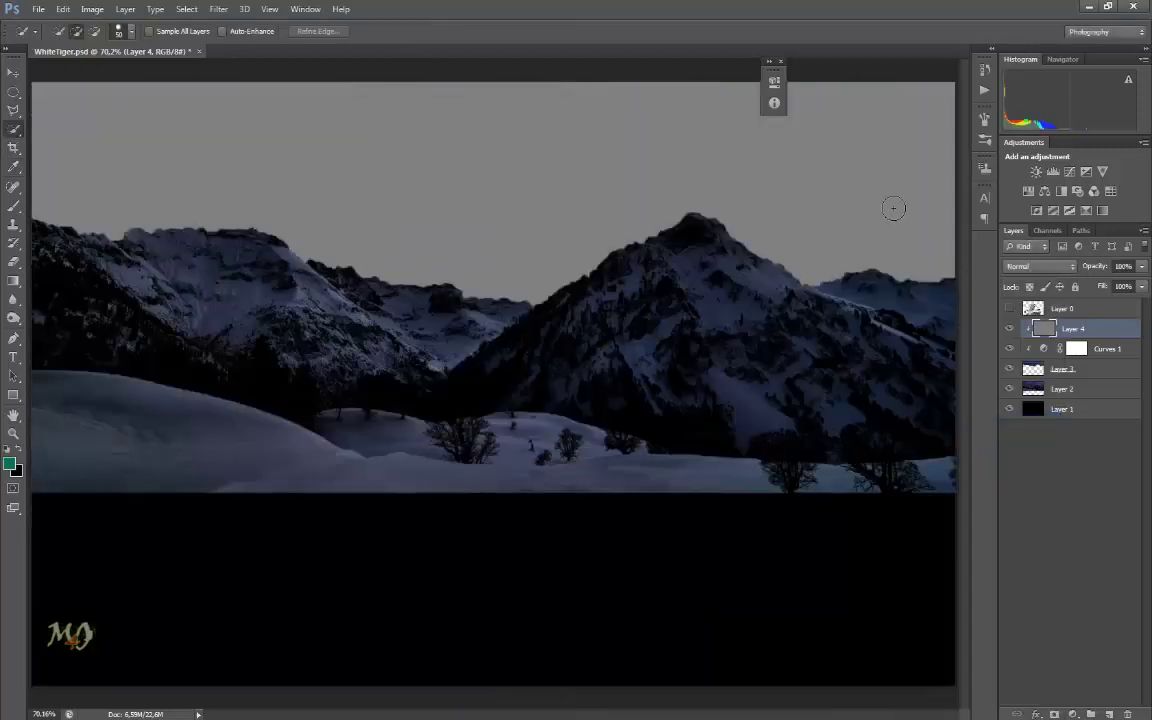
click(1035, 267)
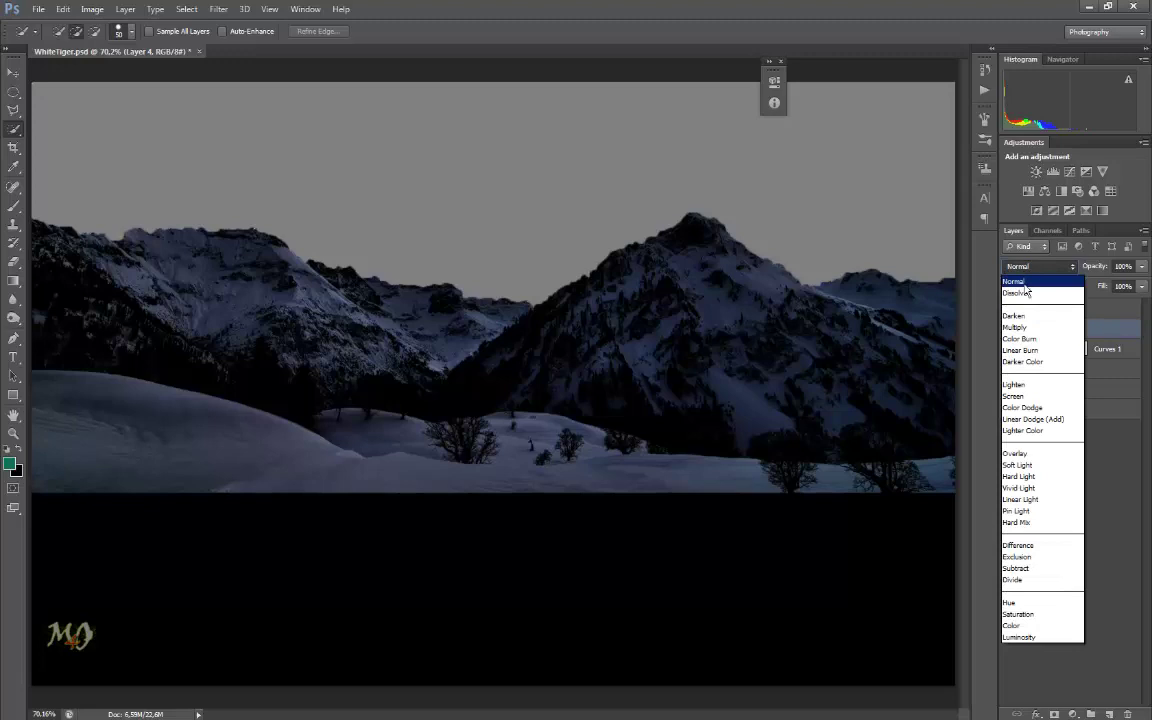
click(1030, 452)
Step: Burn the Milky Way band at 79% exposure, then delete the gray Overlay layer
key(b)
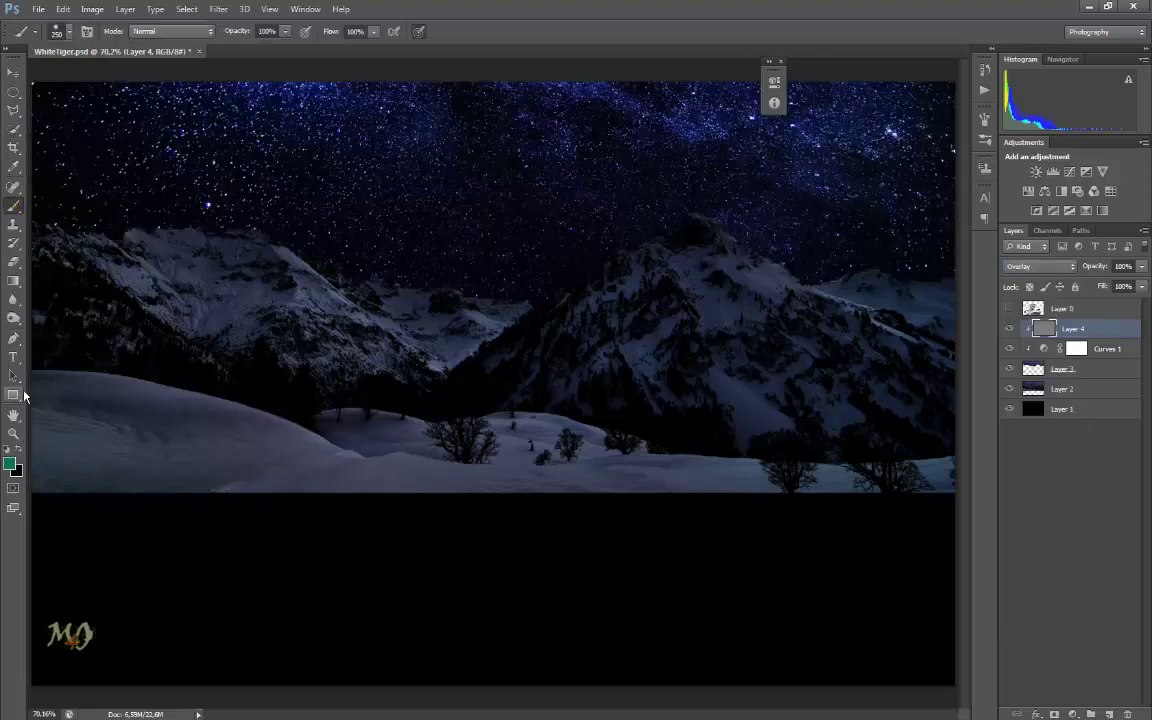
click(14, 318)
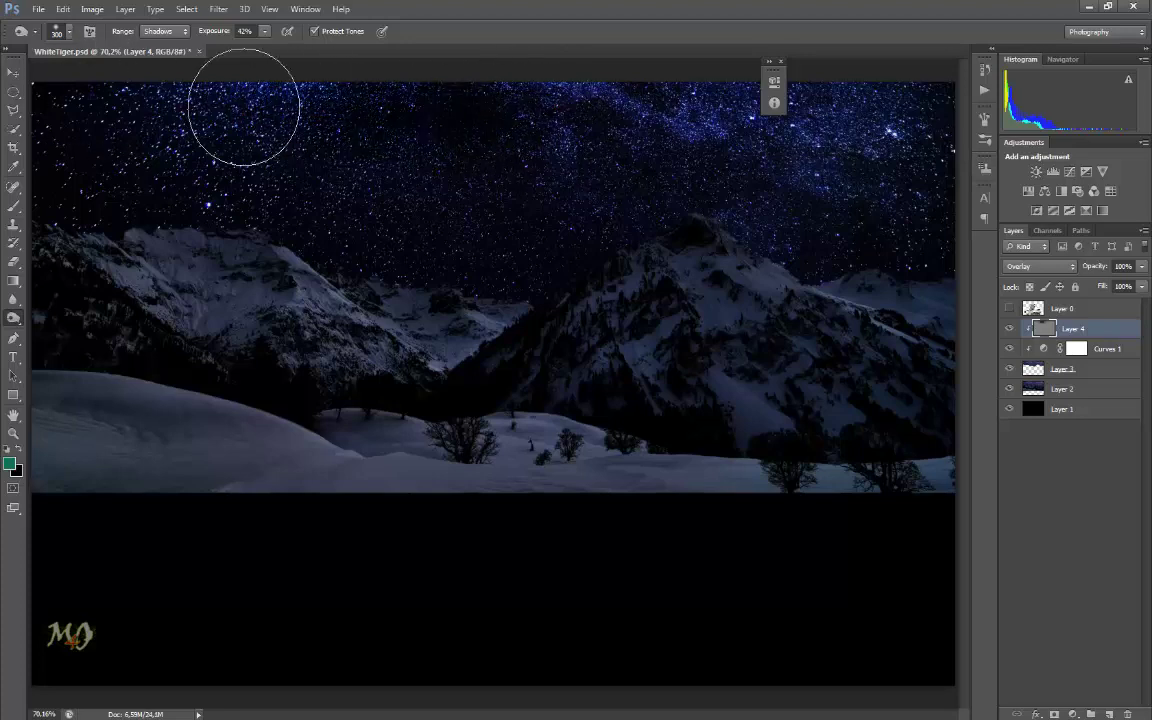
mouse_move(264, 31)
mouse_down()
mouse_move(246, 48)
mouse_move(258, 48)
mouse_up()
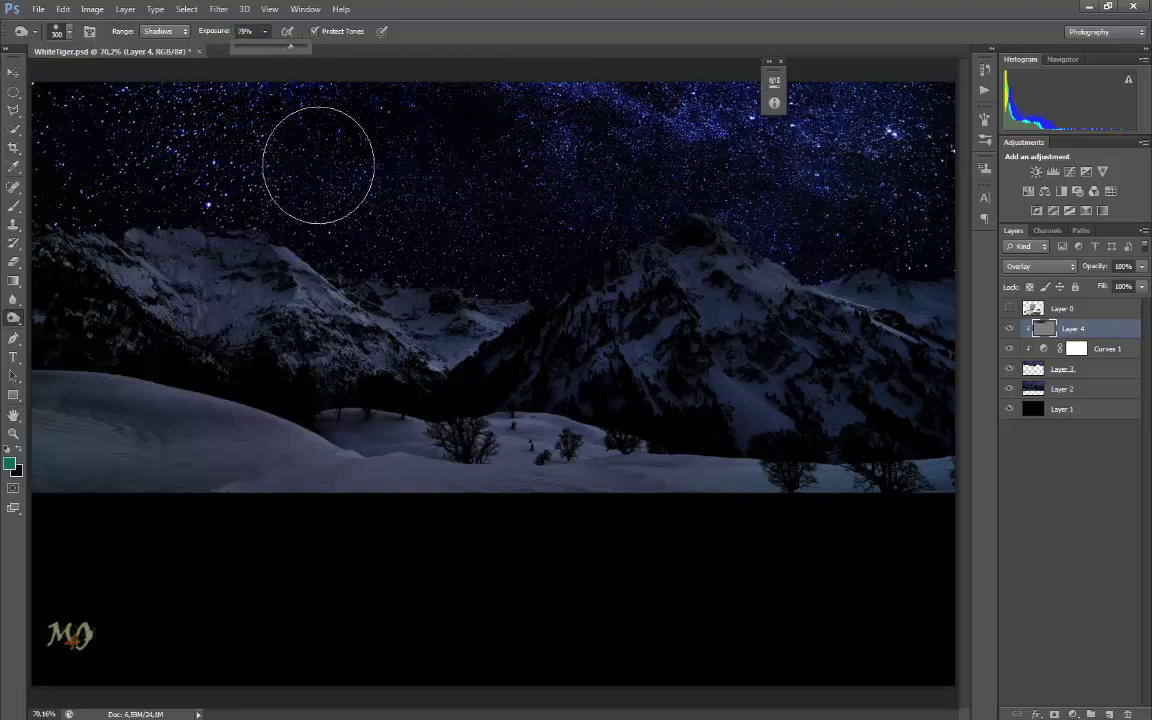
drag(70, 113, 917, 107)
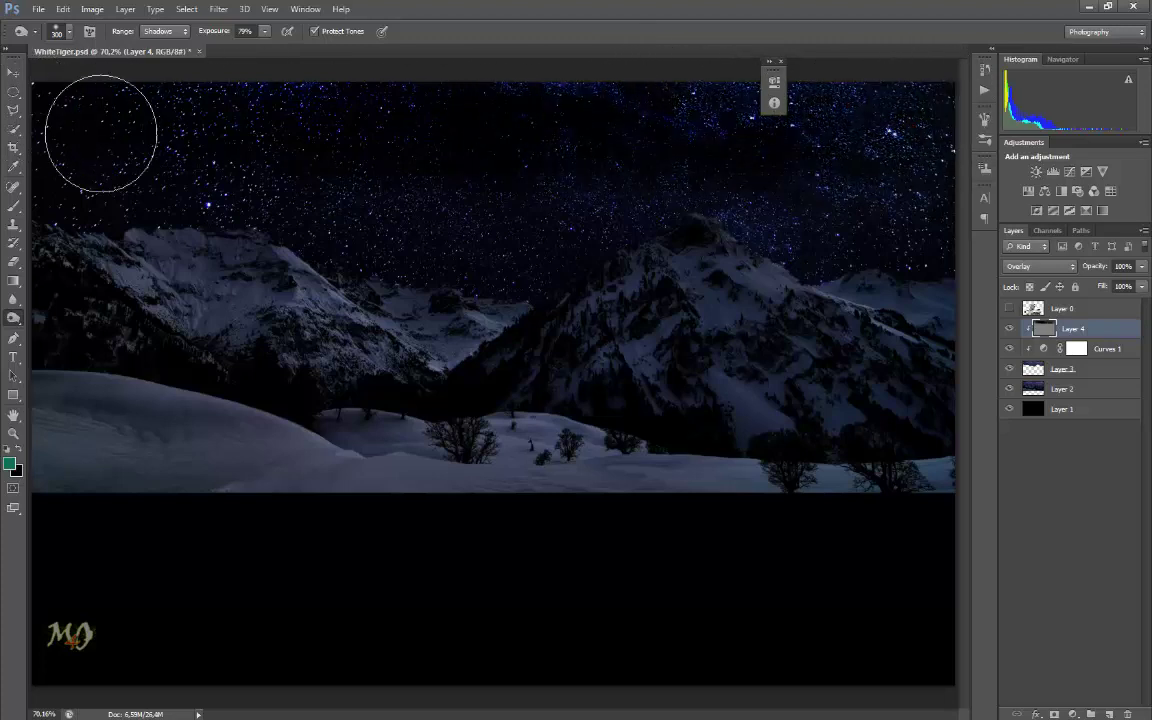
click(13, 72)
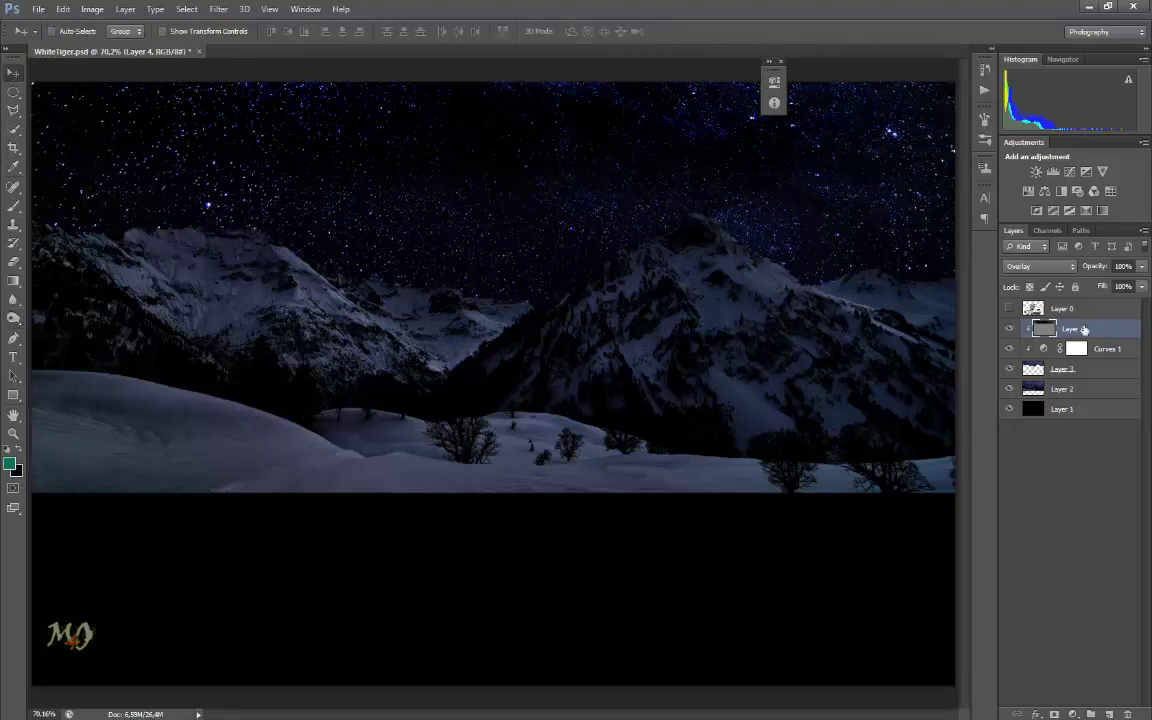
drag(1093, 328, 1128, 714)
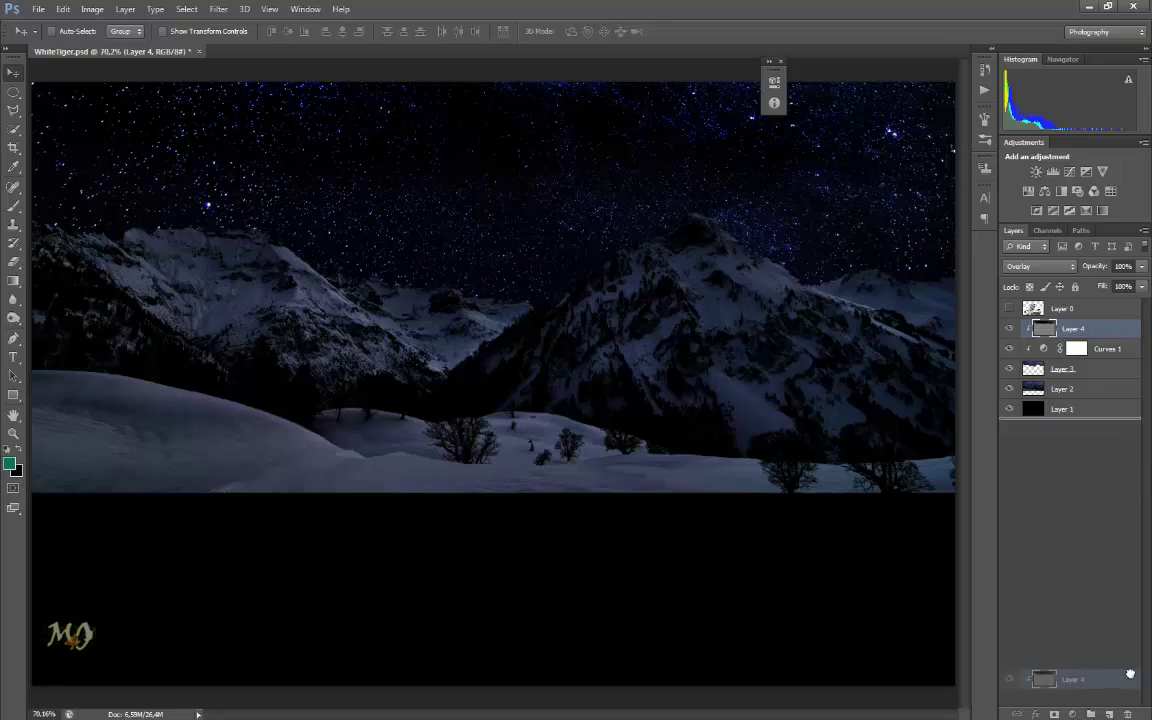
Step: Add a clipped Levels 1 adjustment at 148/0.34/255, darkening the sky to near black
click(1075, 714)
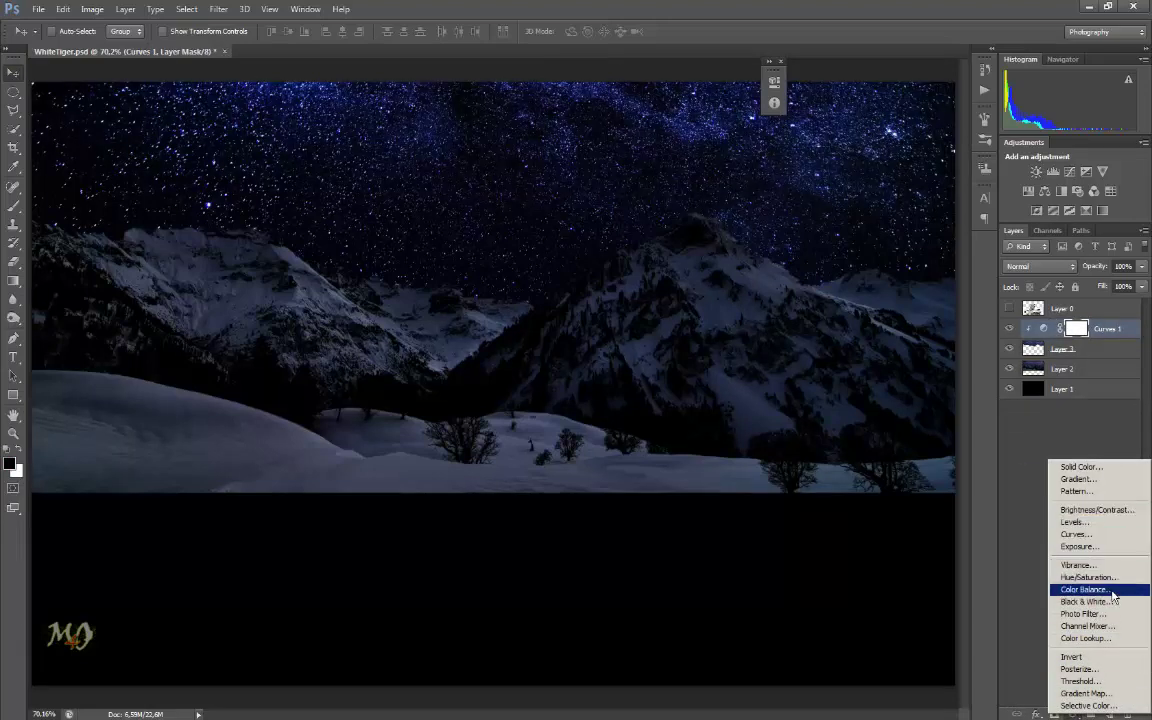
click(1075, 522)
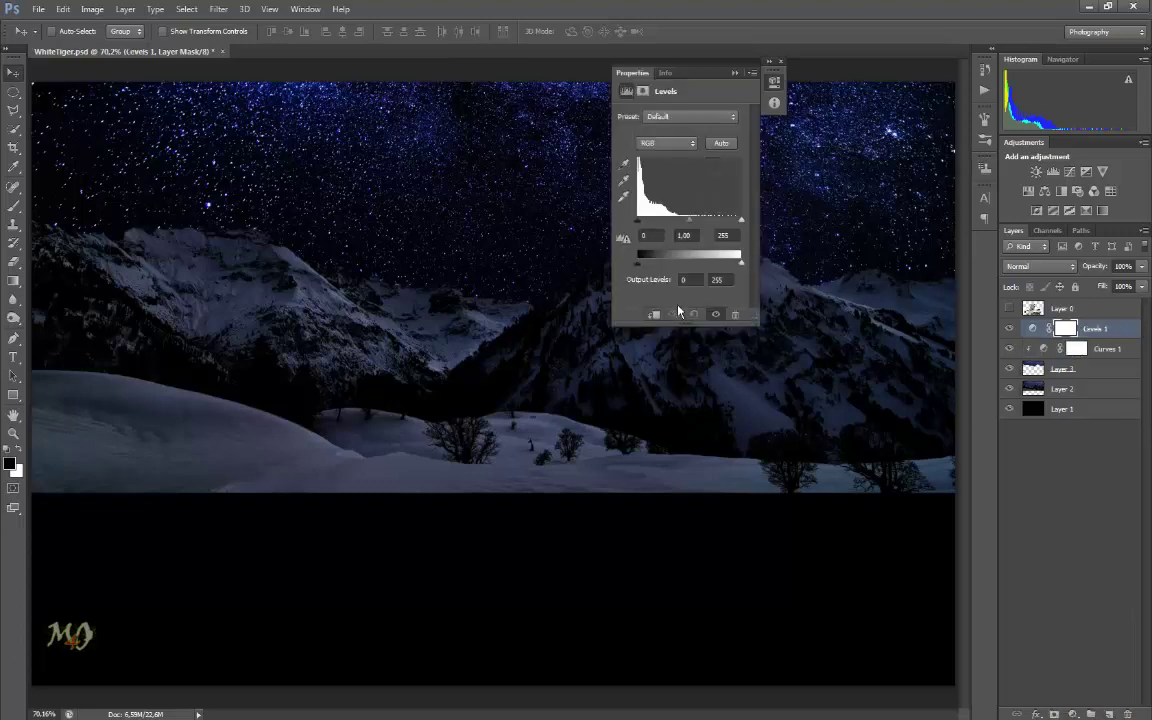
click(651, 316)
drag(688, 218, 712, 220)
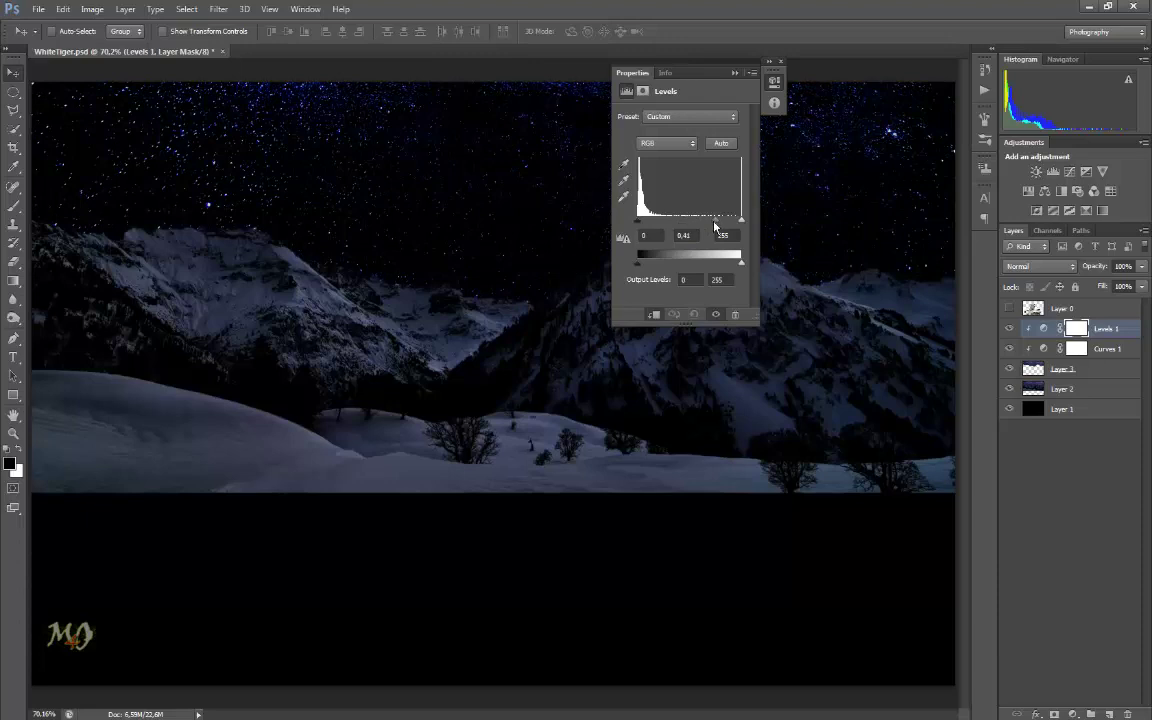
drag(714, 223, 730, 224)
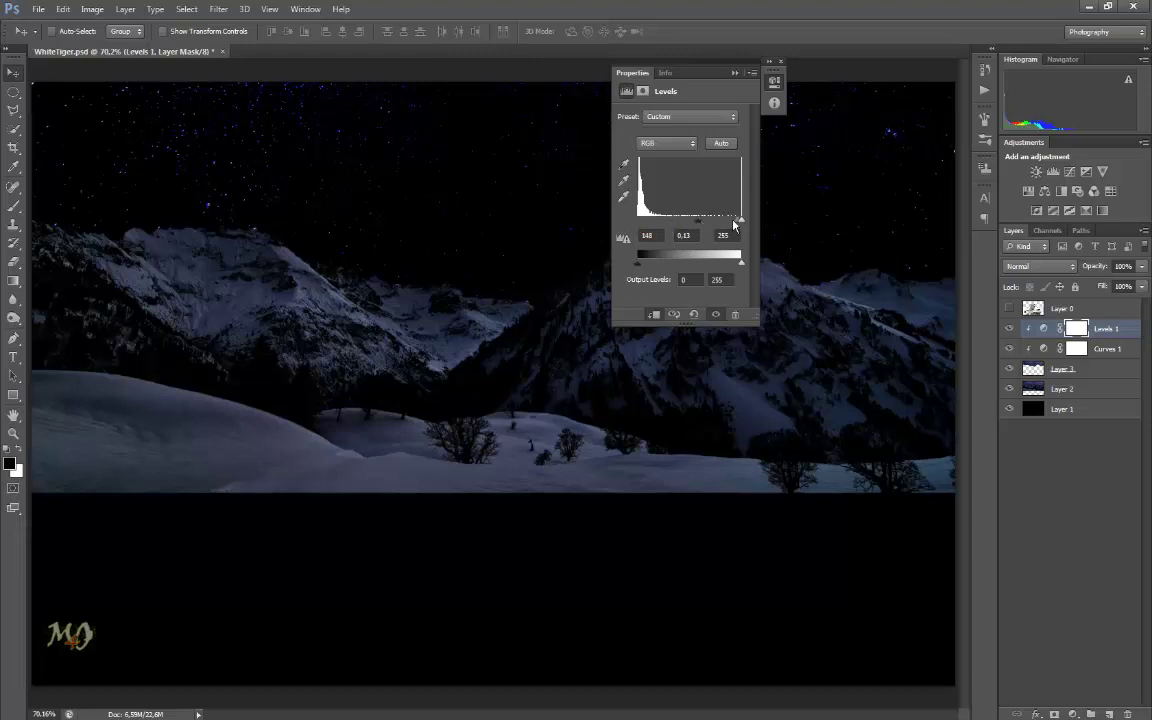
click(736, 74)
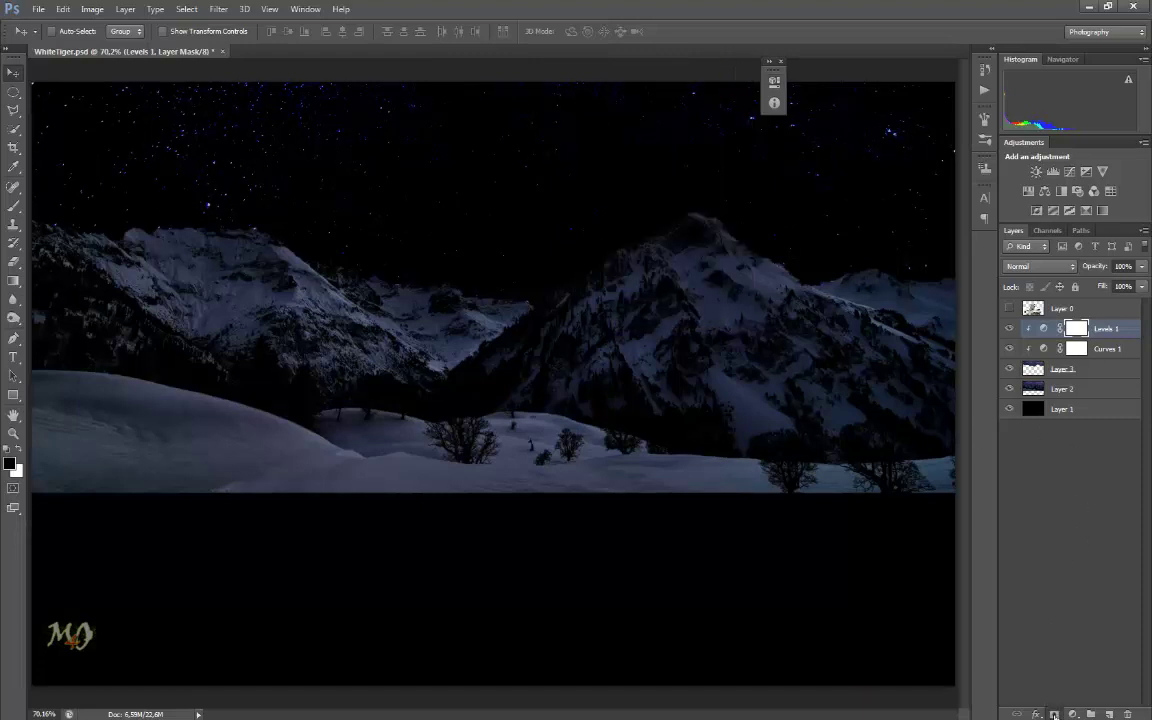
Step: Fill the Levels 1 mask black, then paint darkening back into the upper sky at 29% opacity
key(alt+BackSpace)
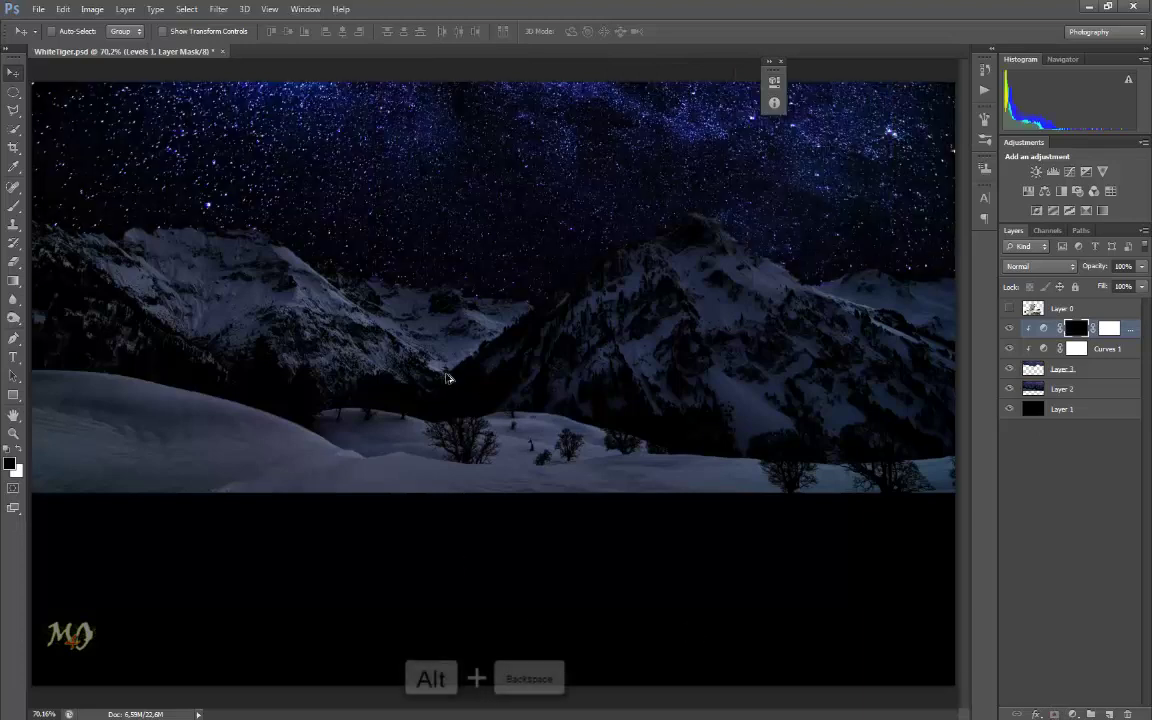
click(14, 206)
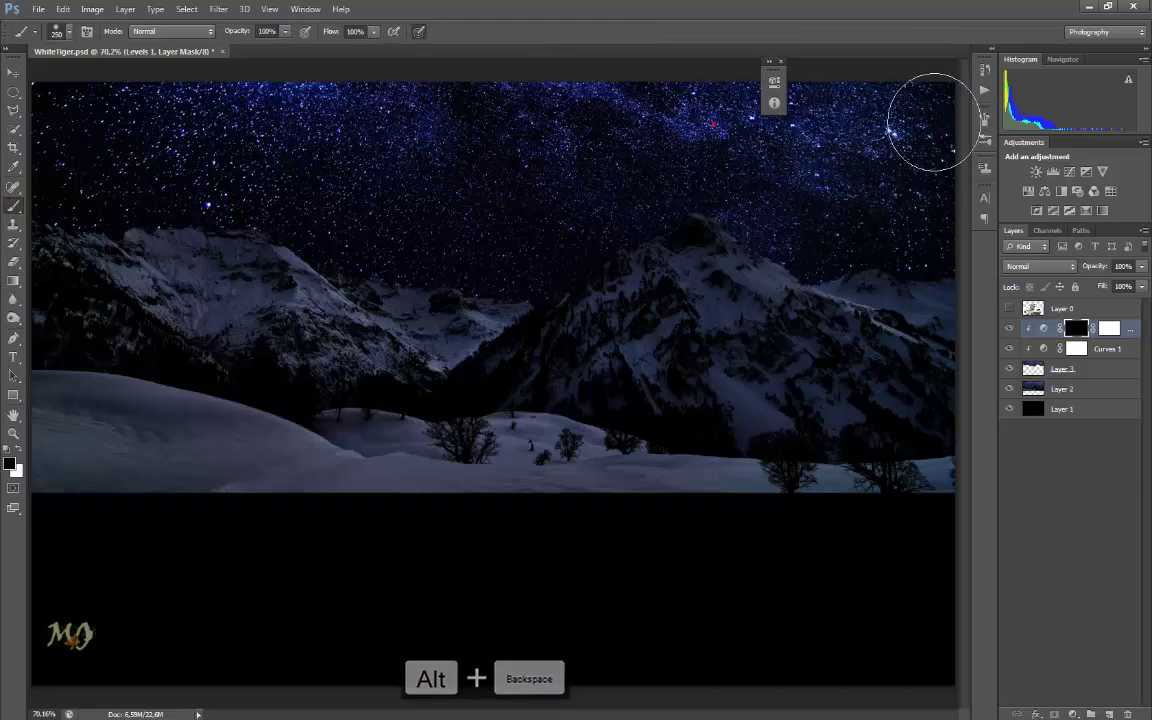
drag(905, 118, 560, 122)
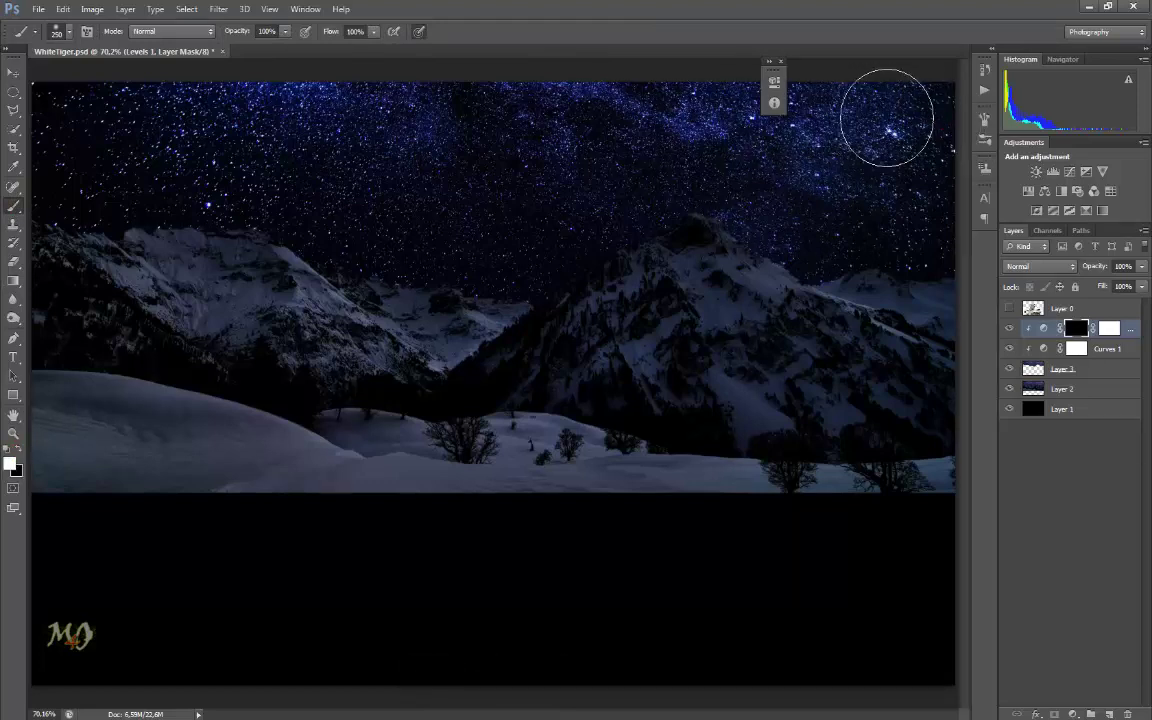
key(ctrl+z)
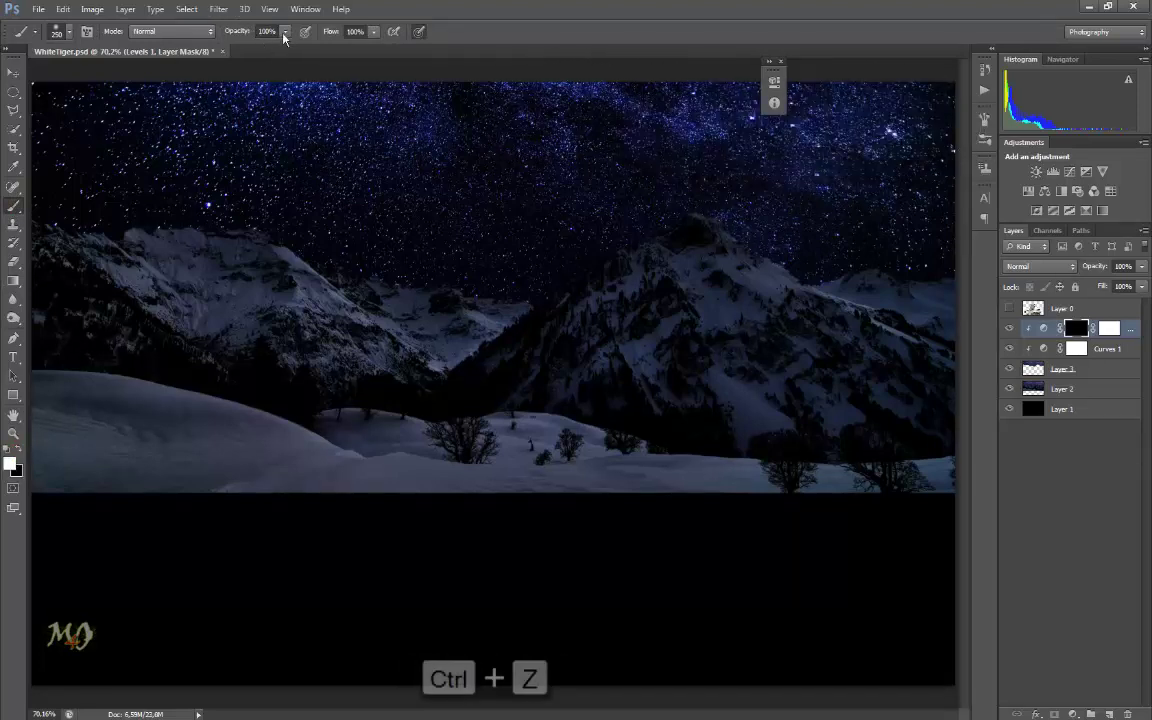
drag(285, 31, 249, 51)
drag(906, 116, 909, 113)
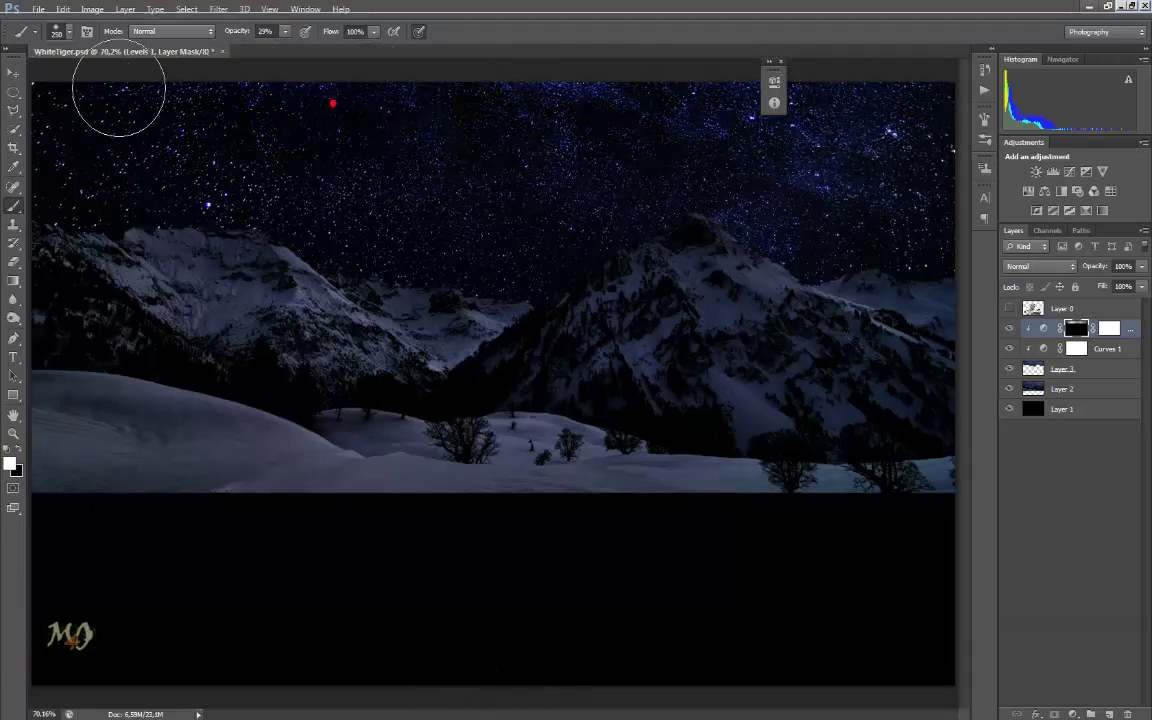
click(514, 136)
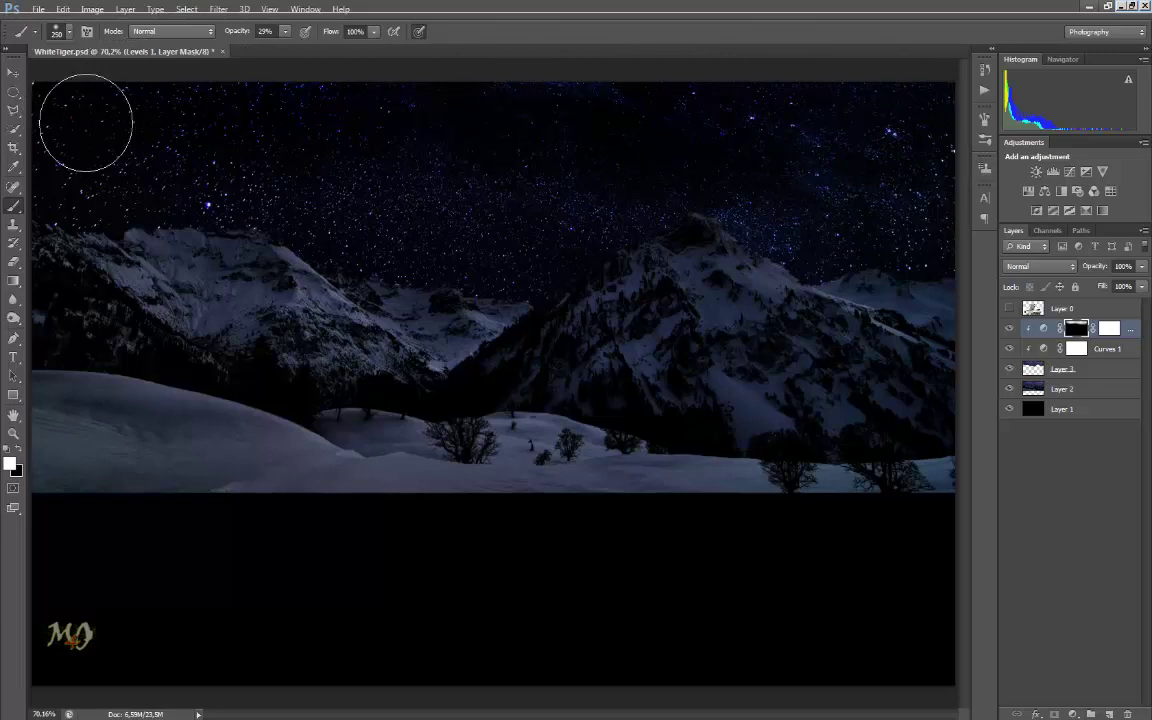
click(13, 72)
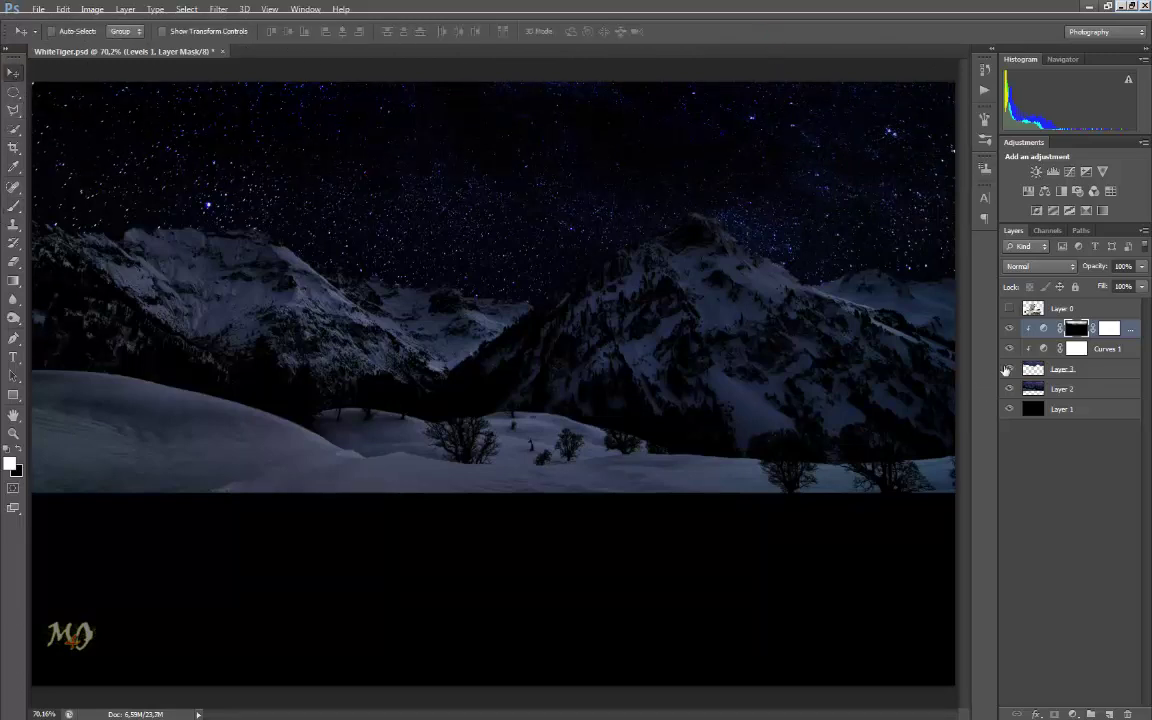
Step: Show the tiger again and add Curves 2, clipped to Layer 2, lowered to darken the mountains
click(1009, 309)
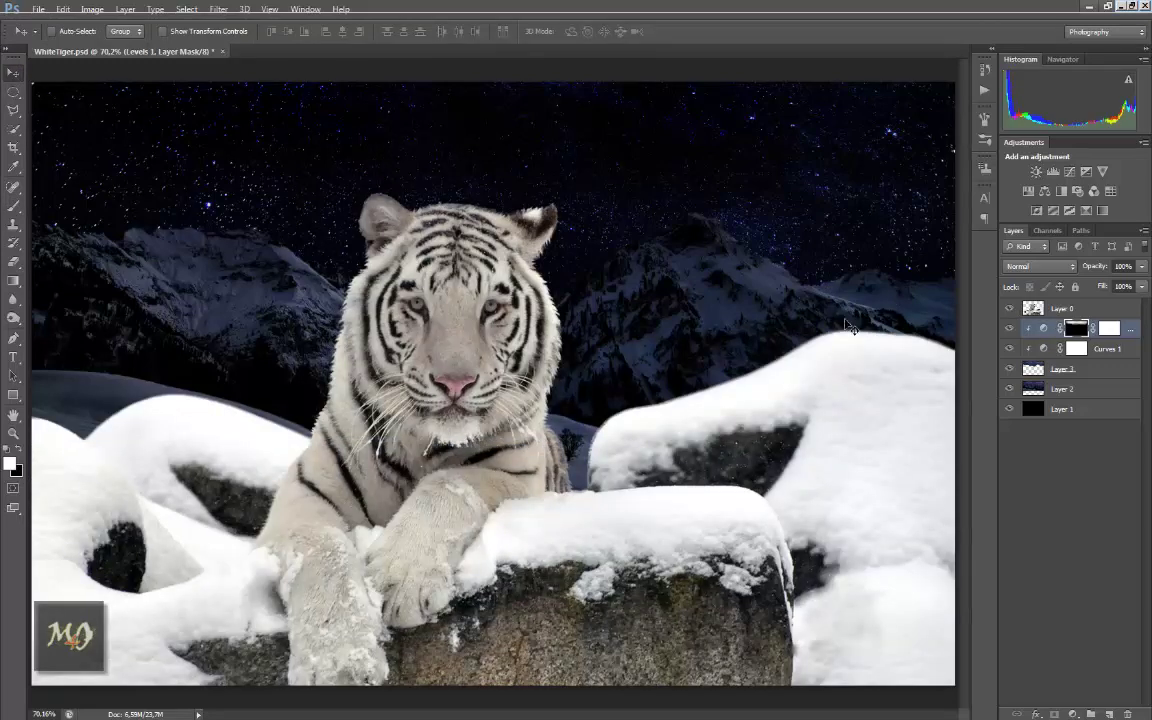
key(ctrl+0)
click(1097, 390)
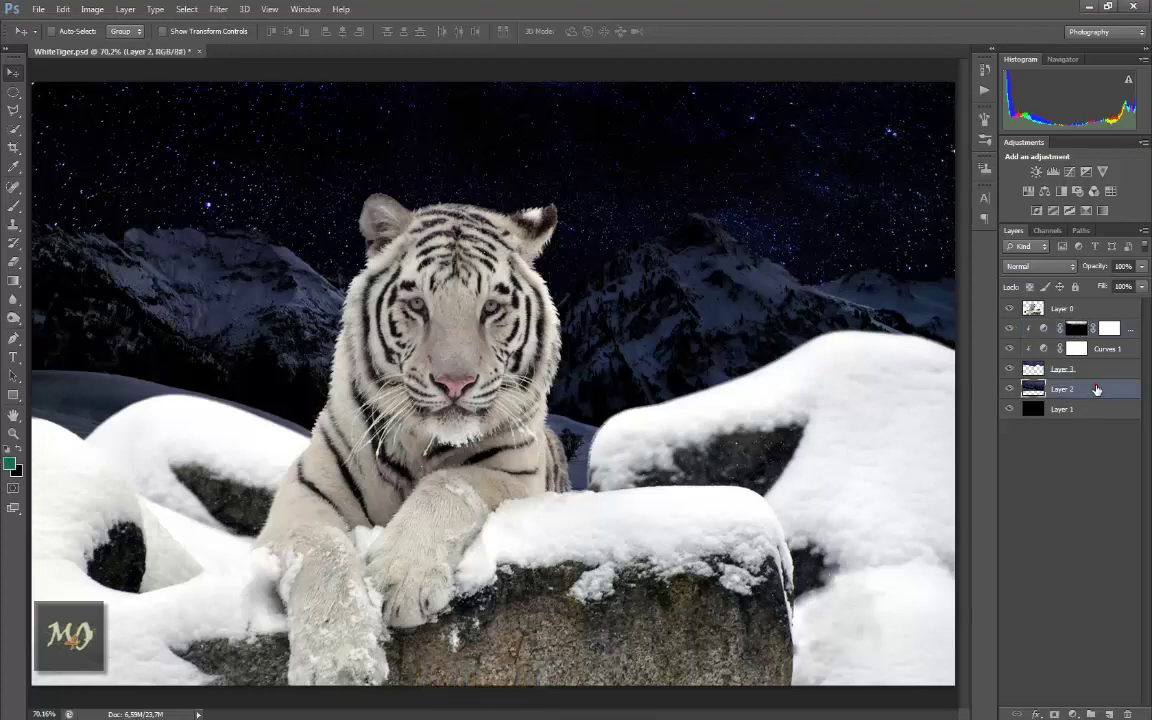
click(1075, 714)
click(1082, 532)
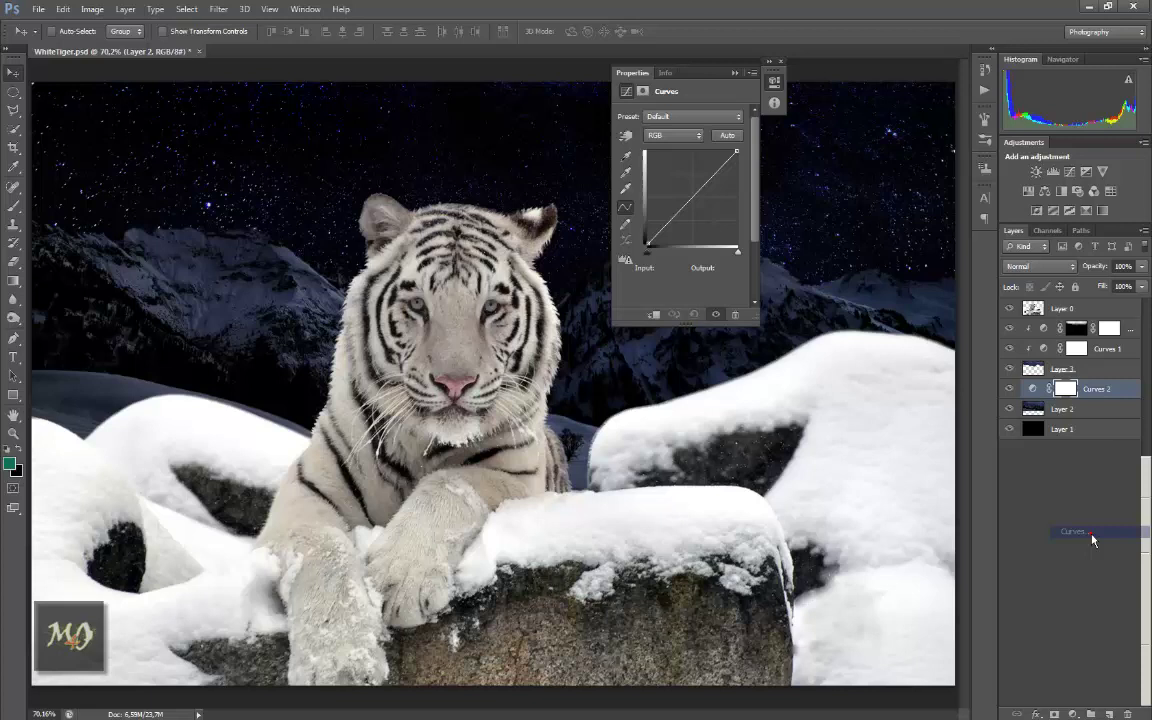
click(654, 315)
drag(672, 216, 680, 217)
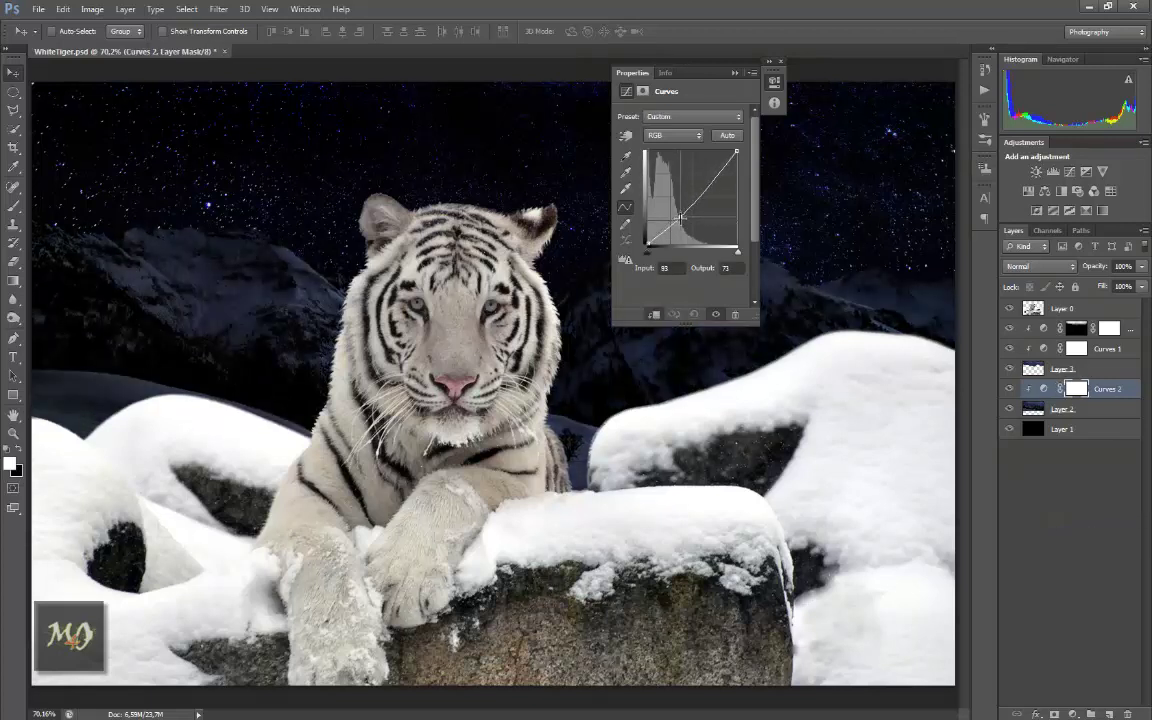
Step: Delete the black base Layer 1 and stamp a merged backdrop copy just beneath the tiger
click(736, 74)
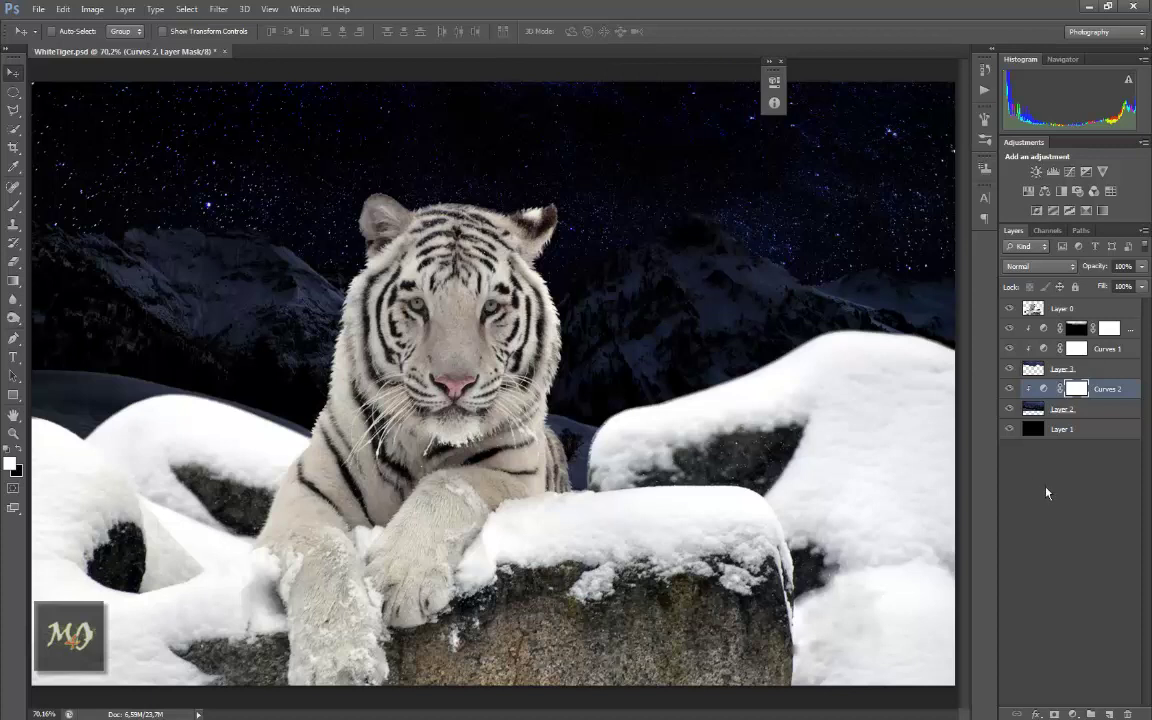
click(1010, 309)
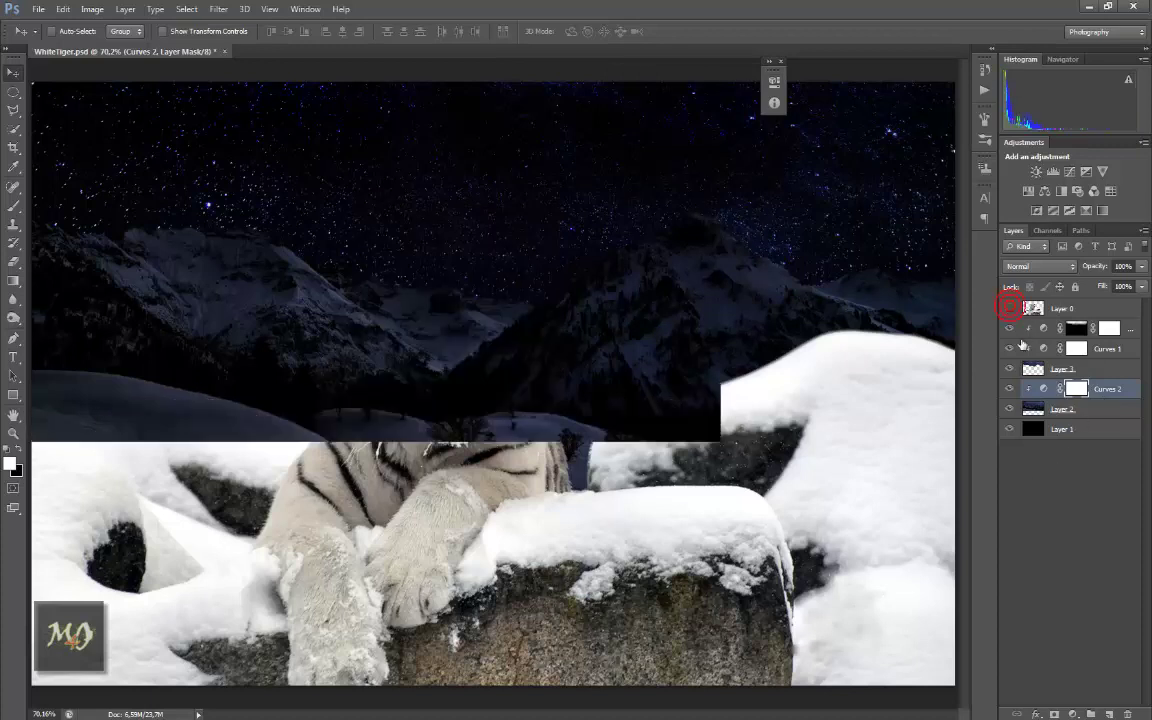
click(1121, 369)
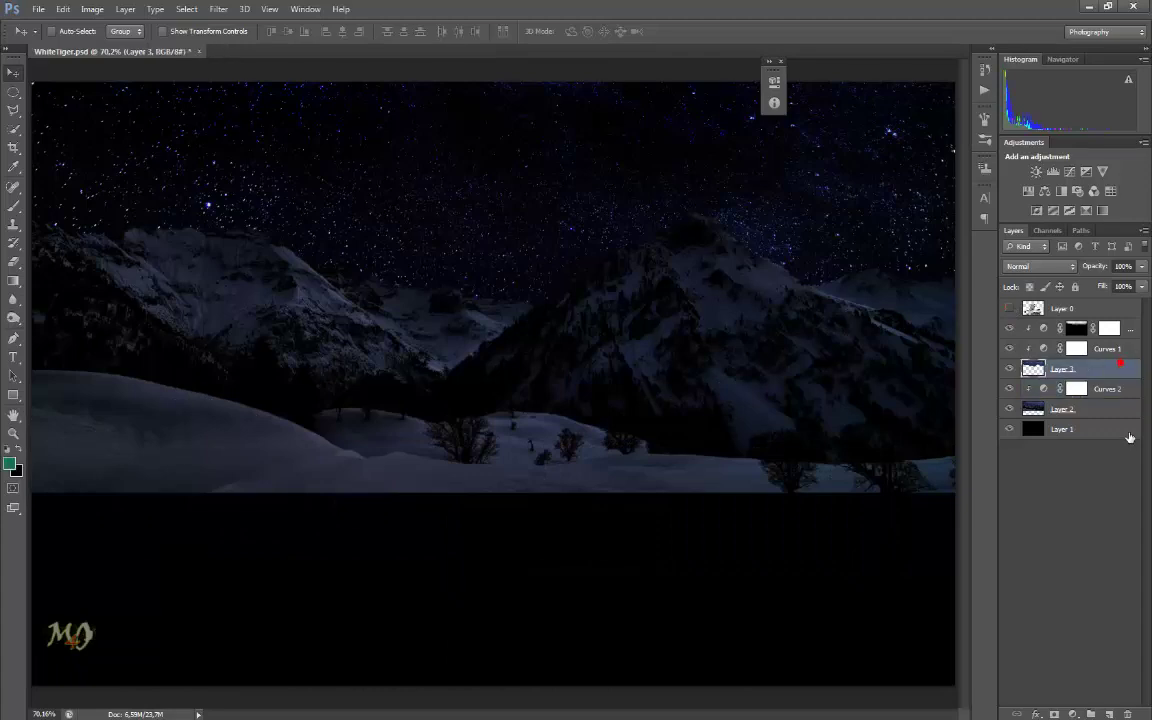
drag(1097, 429, 1106, 510)
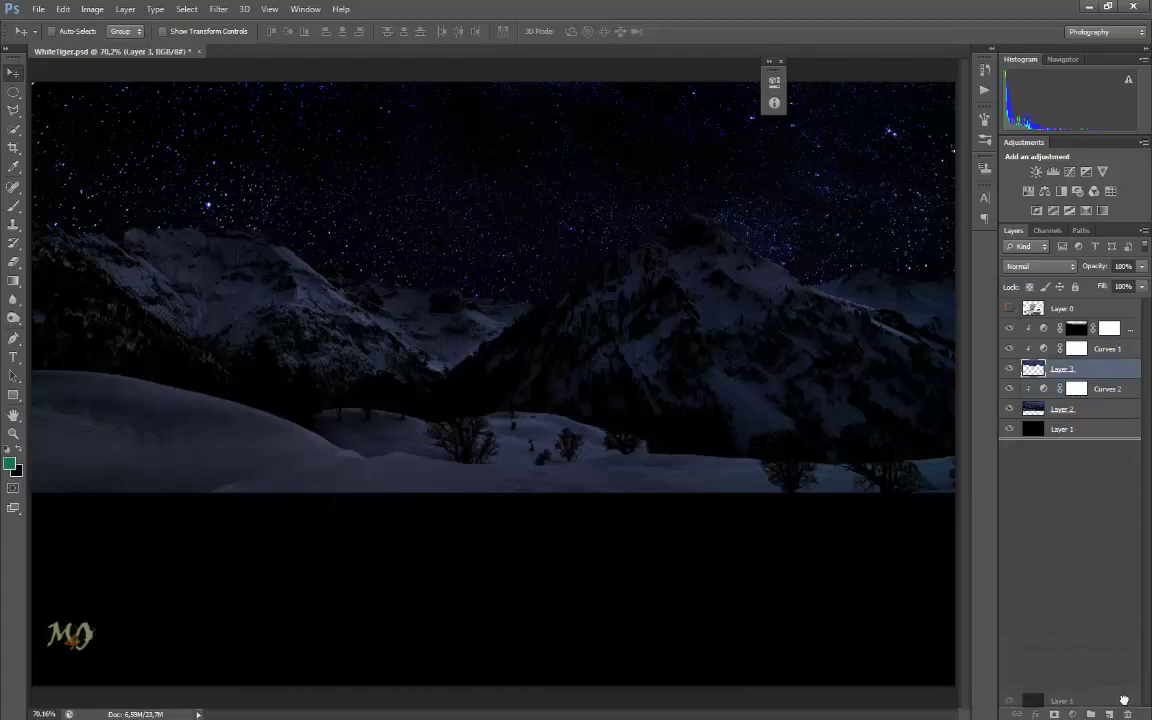
drag(1124, 700, 1127, 713)
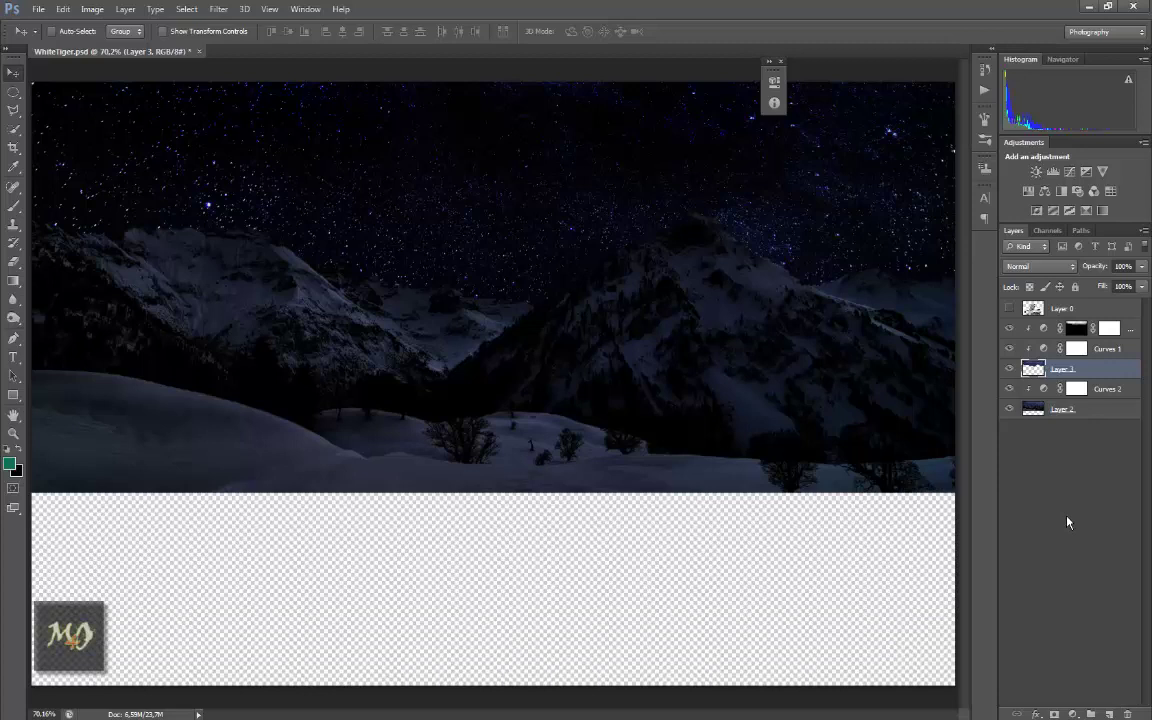
key(ctrl+shift+alt+e)
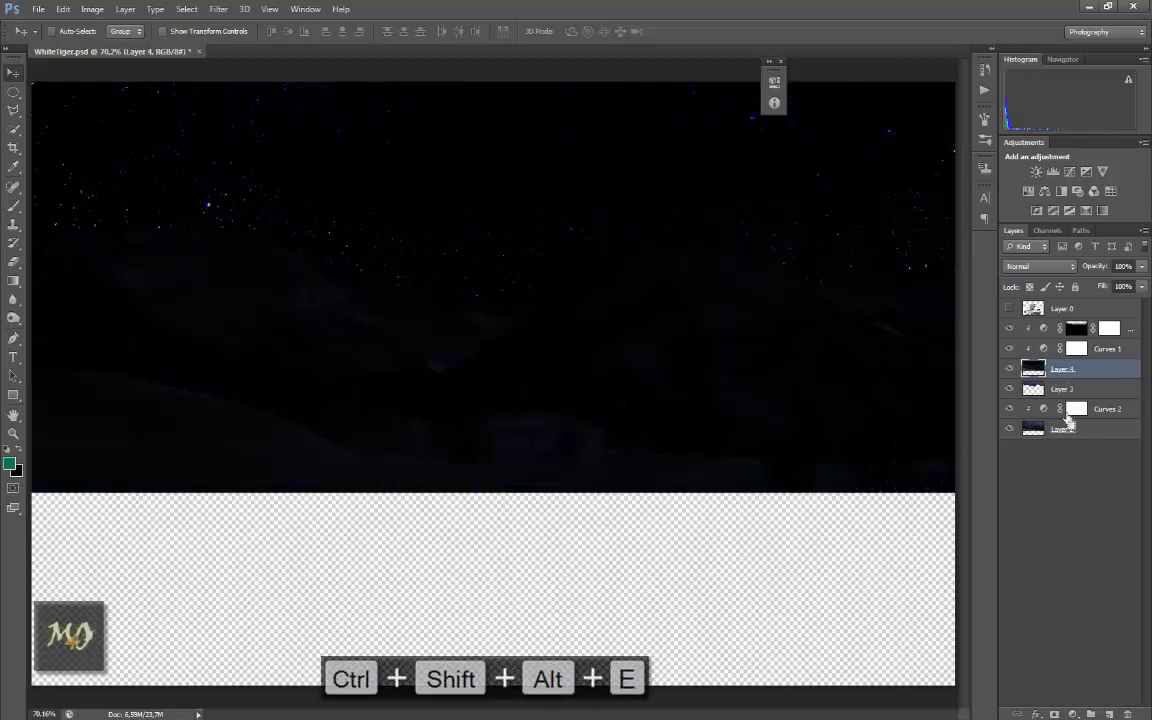
drag(1062, 369, 1106, 328)
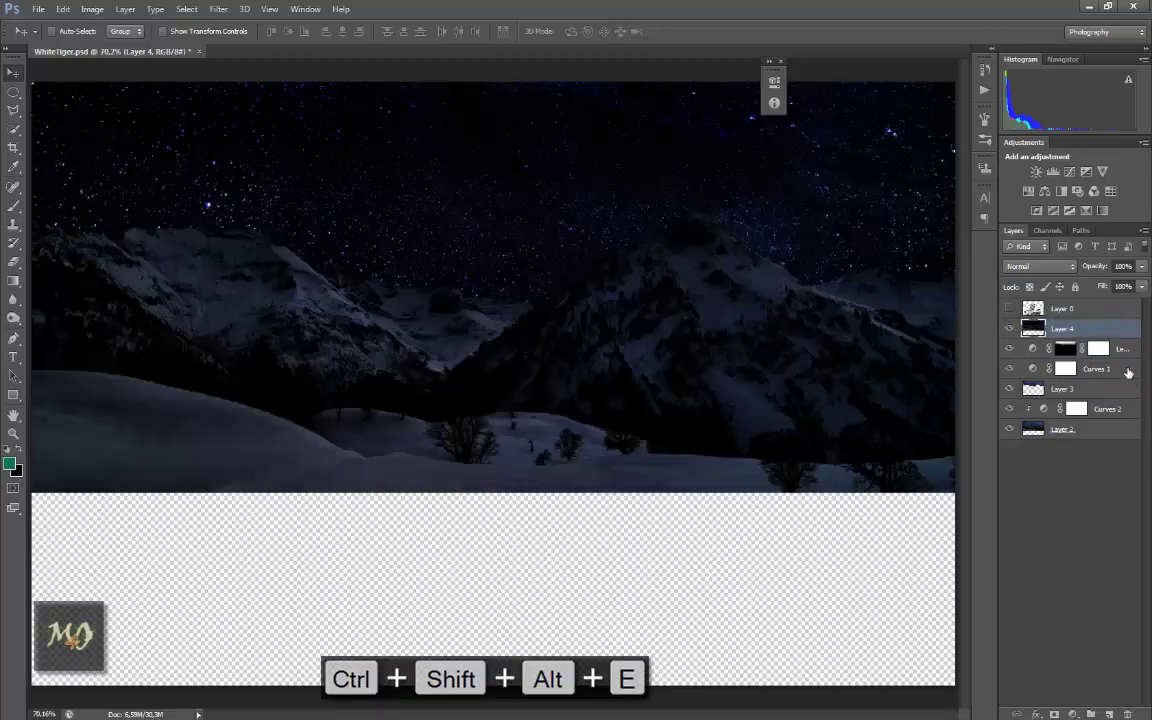
click(1009, 309)
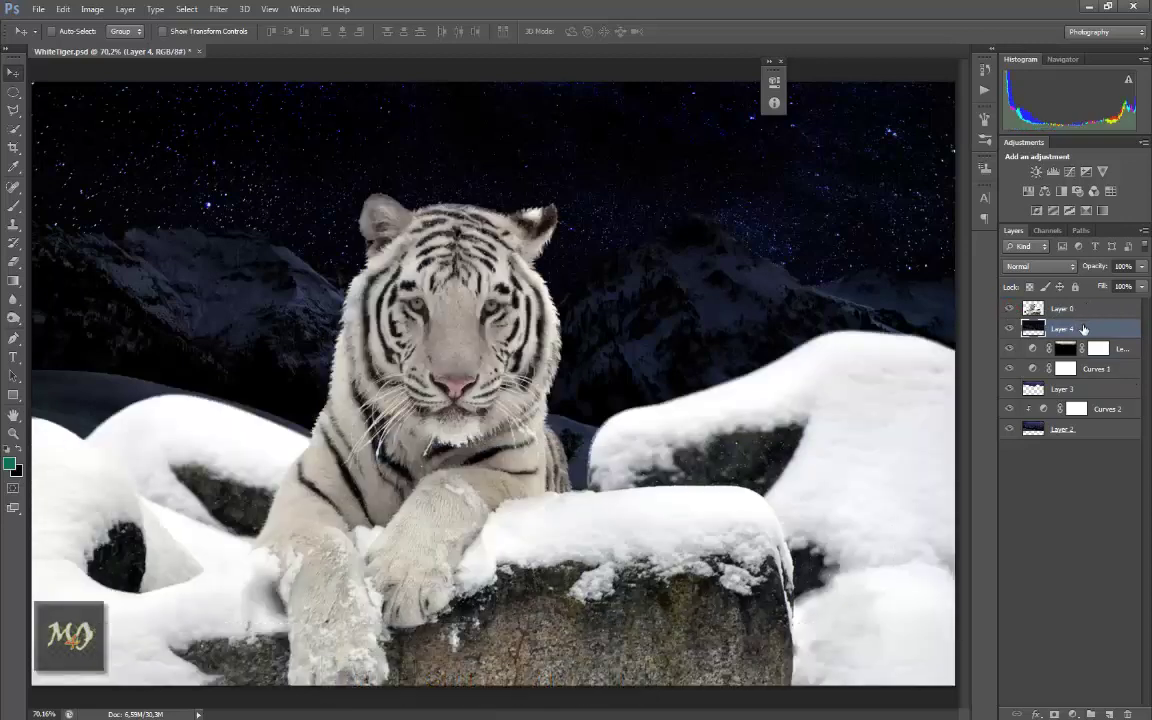
Step: Soften the merged backdrop copy with a subtle Gaussian Blur
click(218, 9)
mouse_move(285, 154)
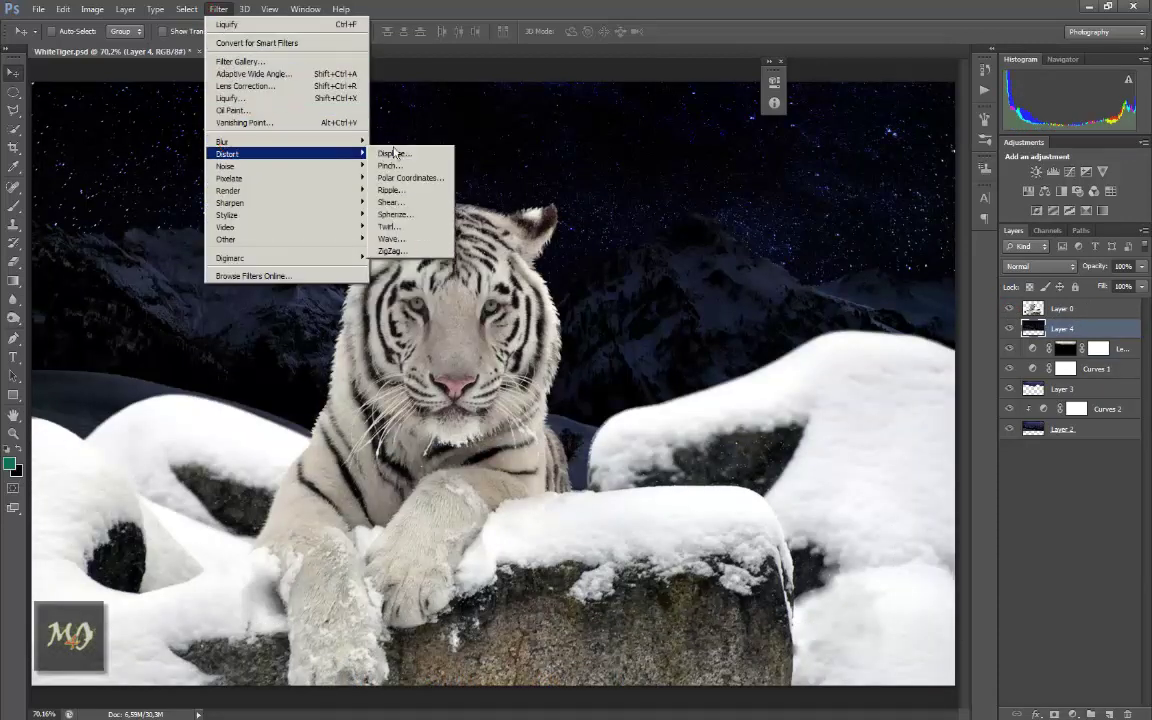
click(402, 232)
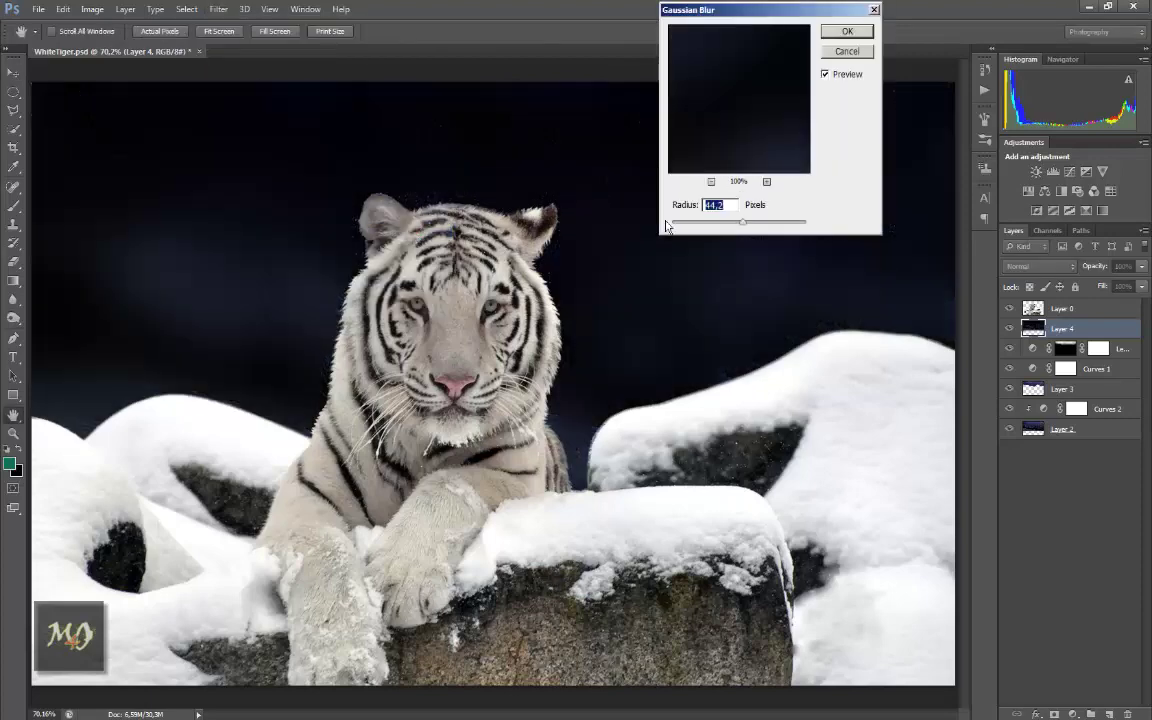
drag(684, 226, 693, 226)
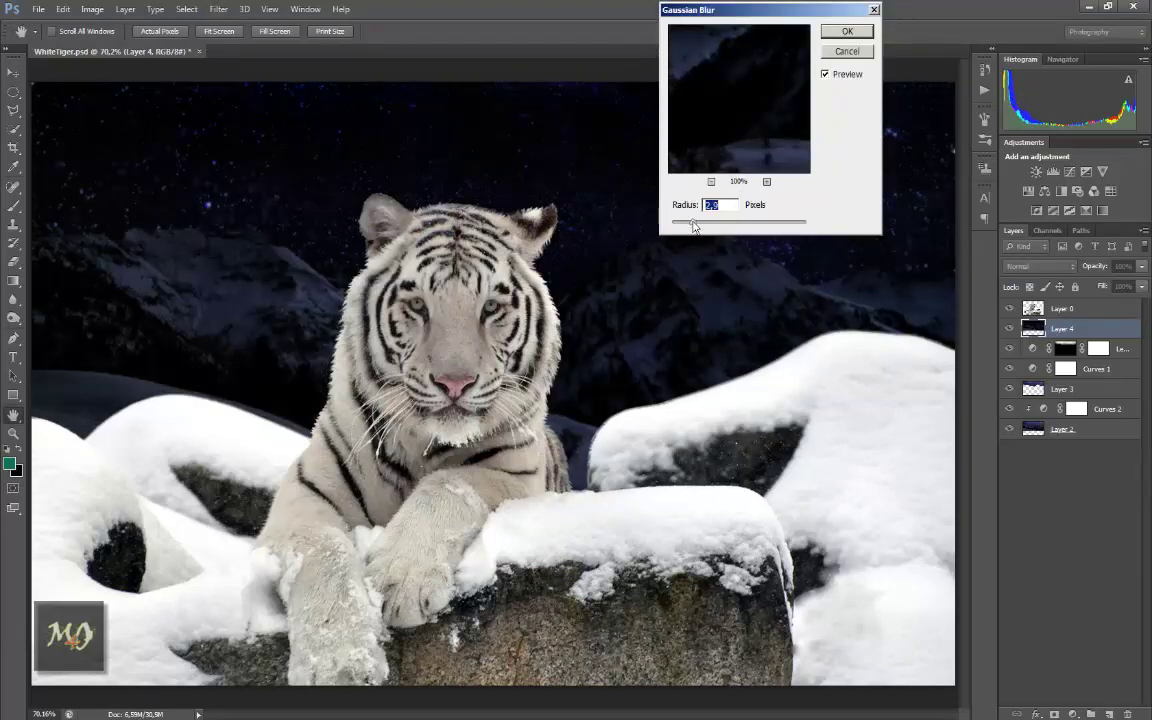
click(838, 33)
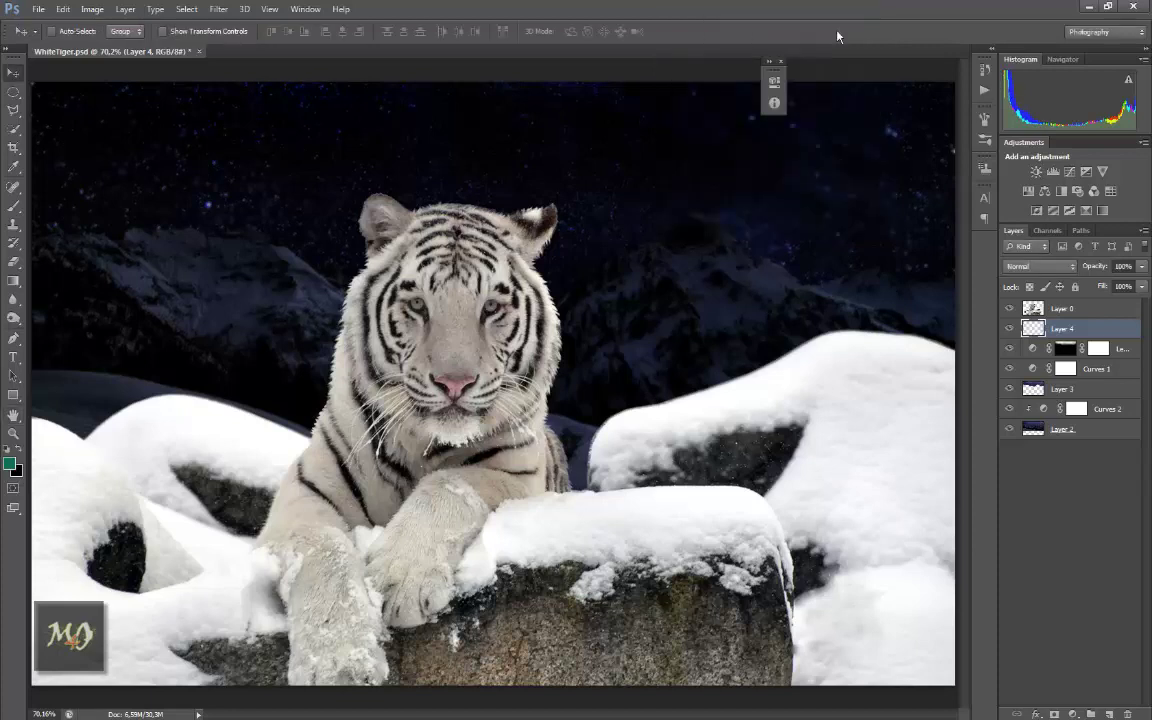
click(1097, 308)
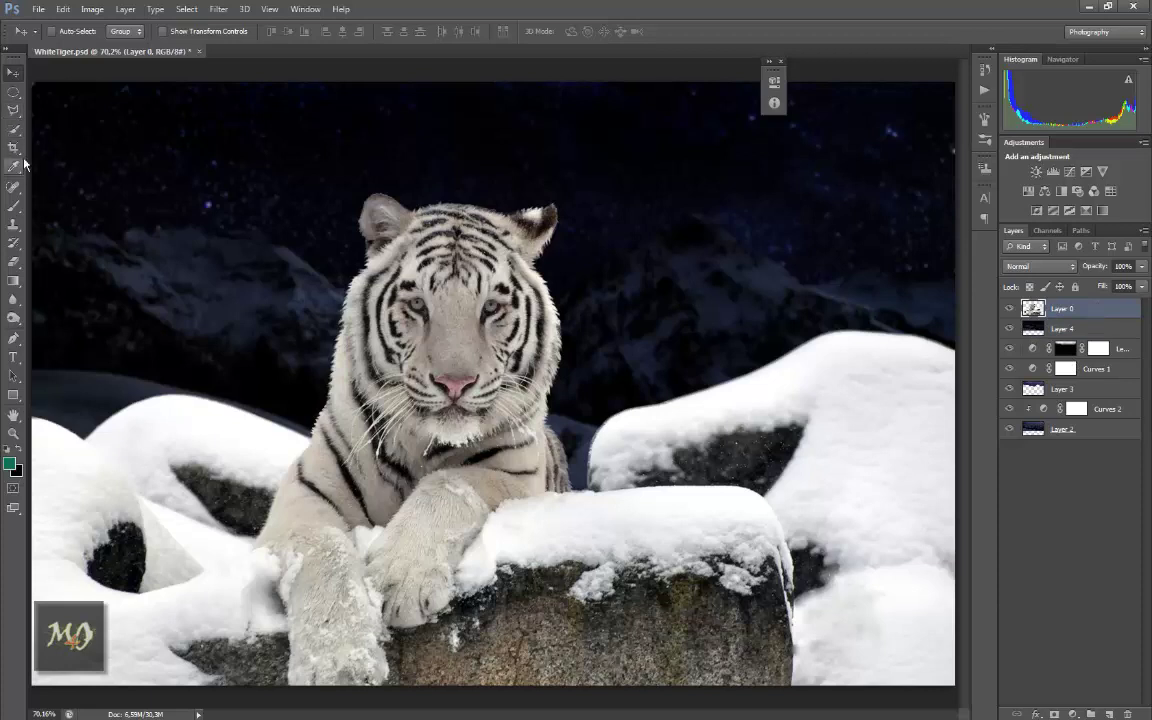
Step: Trace the front snowy rock with the Polygonal Lasso and copy it onto a new layer
click(14, 111)
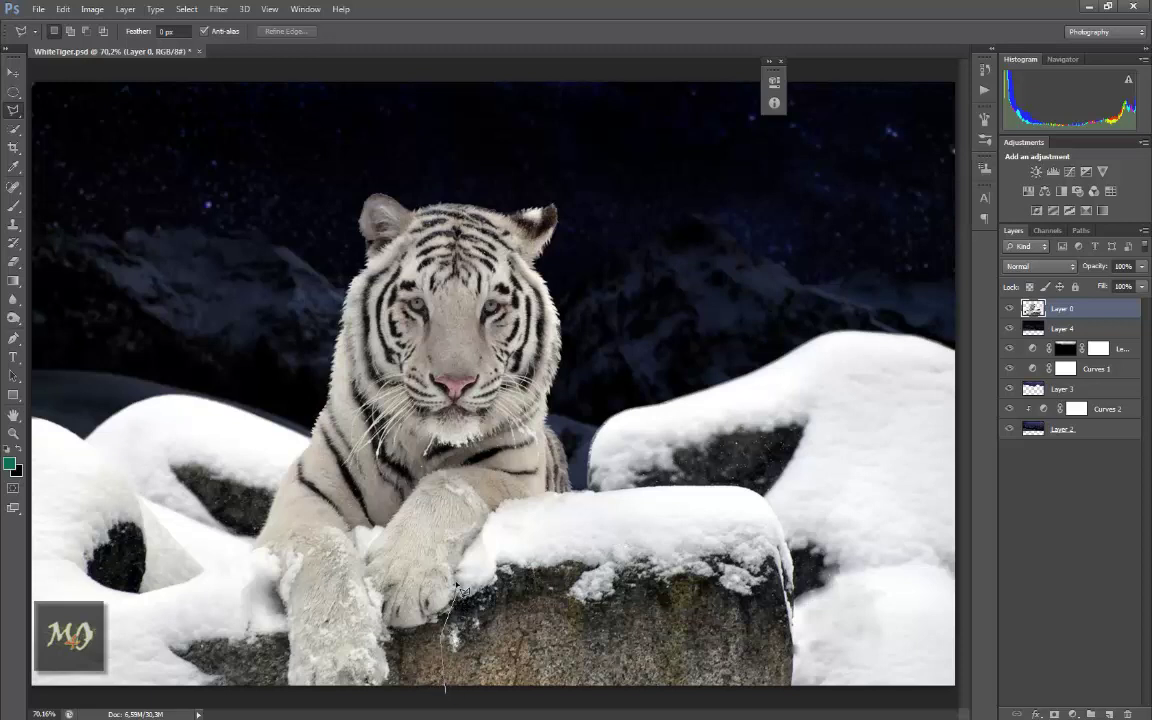
click(481, 527)
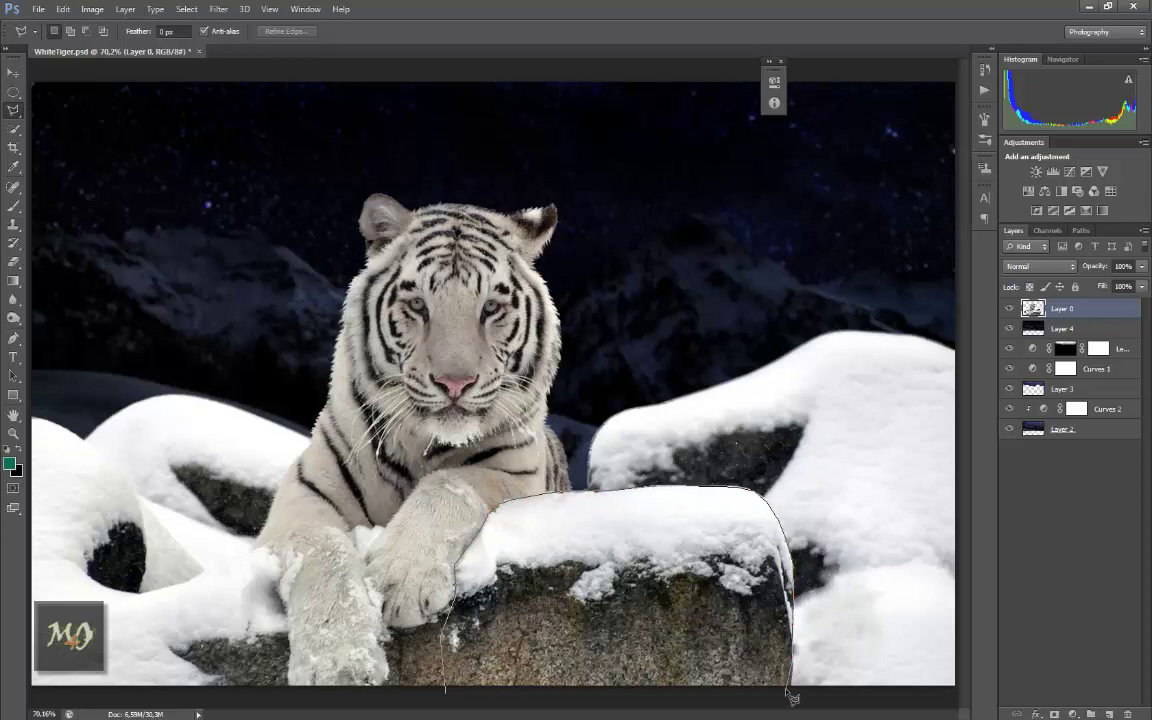
double_click(512, 712)
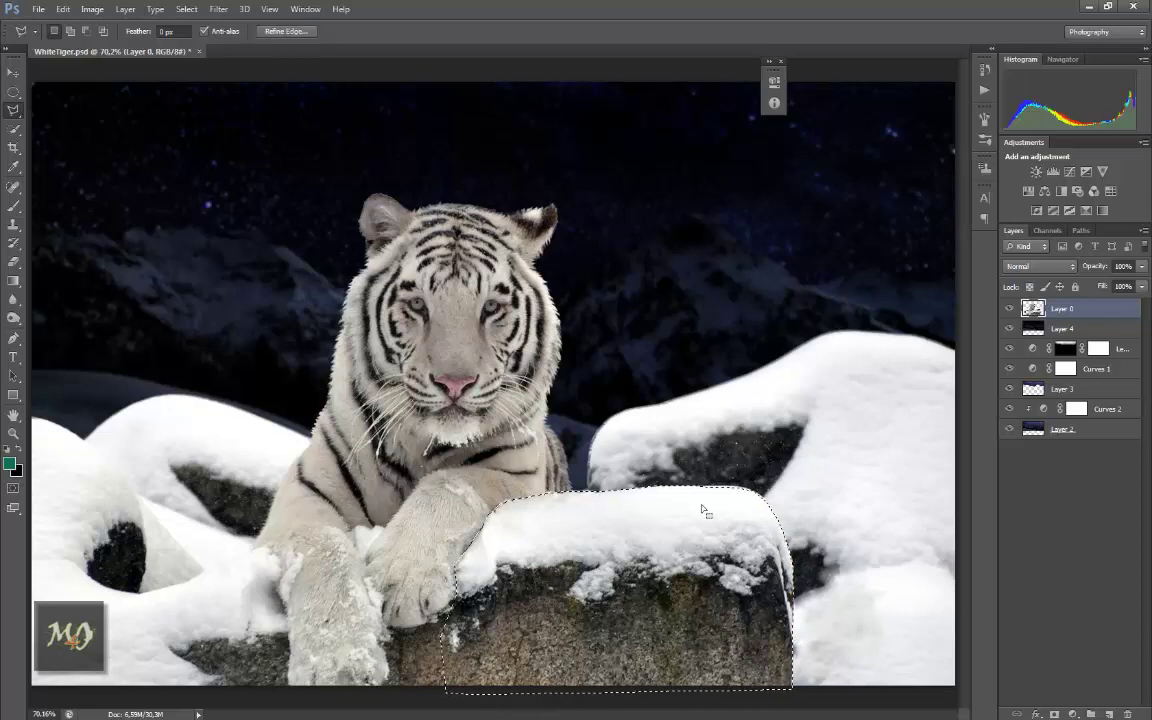
key(ctrl+j)
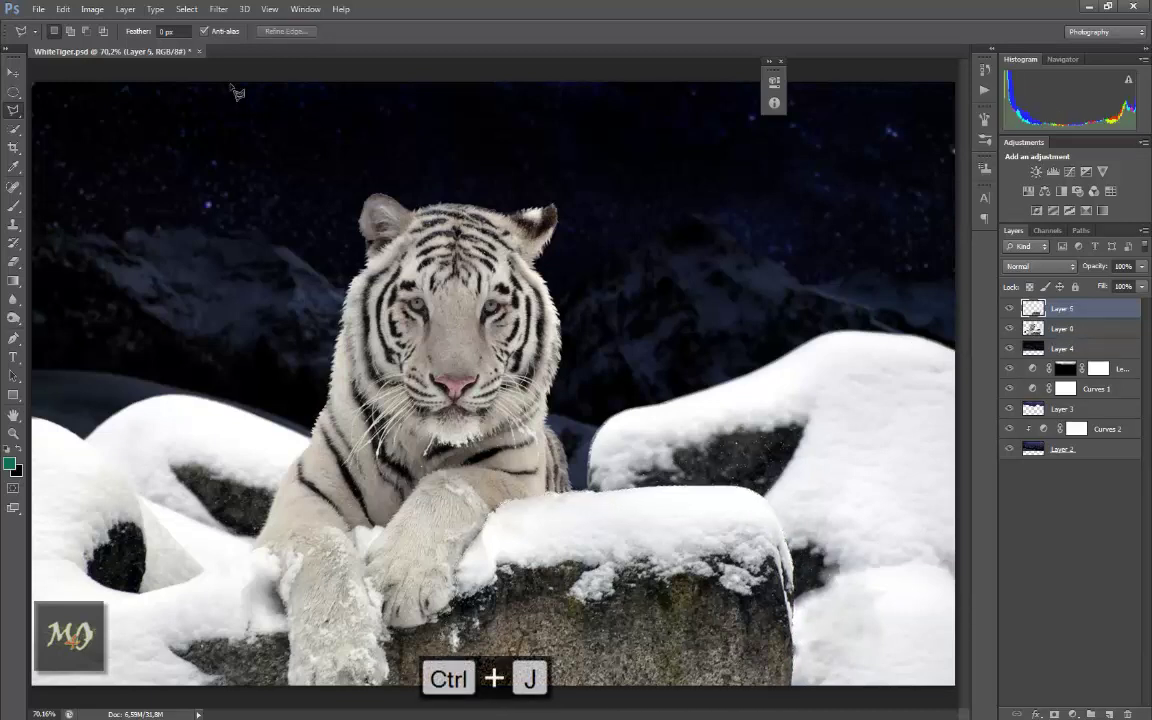
key(v)
Step: Scale the rock copy to about 150% and move it lower into the foreground
key(ctrl+t)
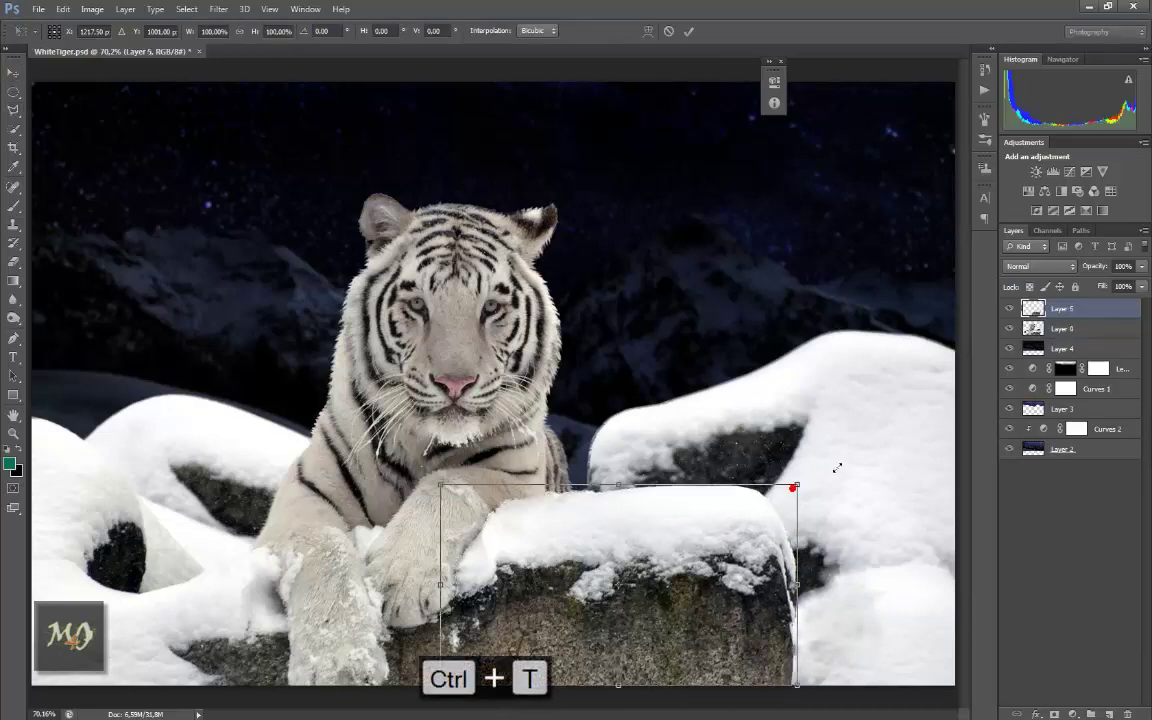
drag(792, 486, 896, 434)
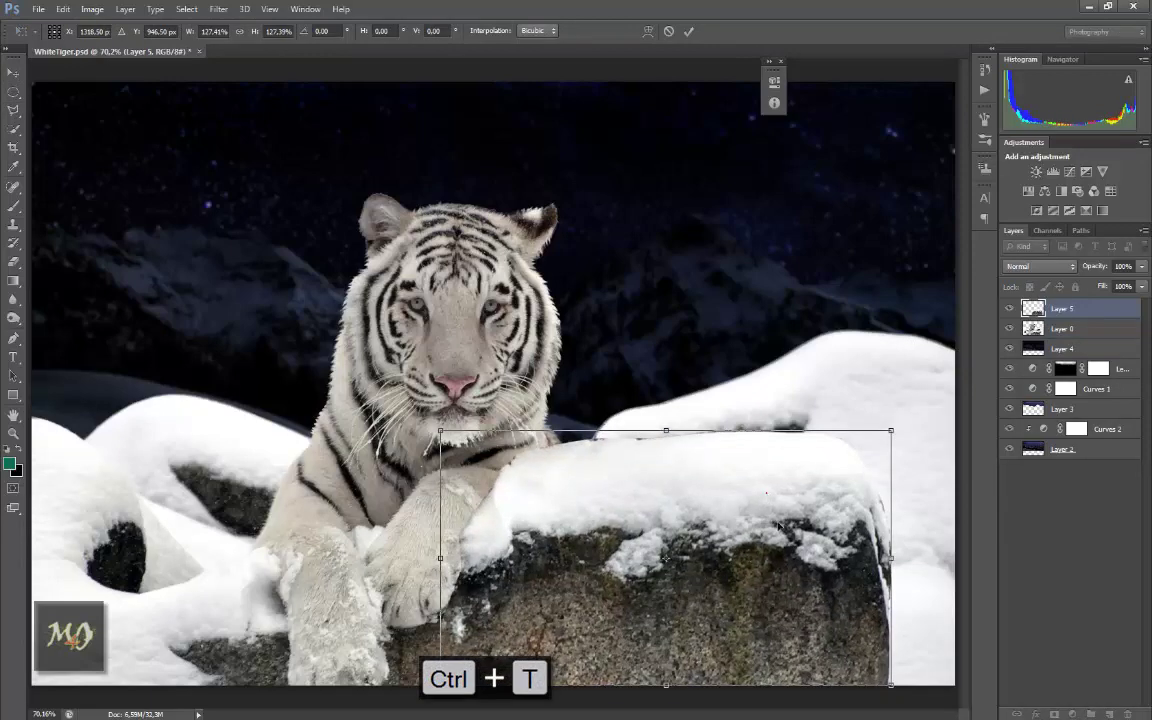
mouse_move(779, 526)
mouse_down()
mouse_move(724, 632)
mouse_move(694, 632)
mouse_move(699, 612)
mouse_move(712, 630)
mouse_up()
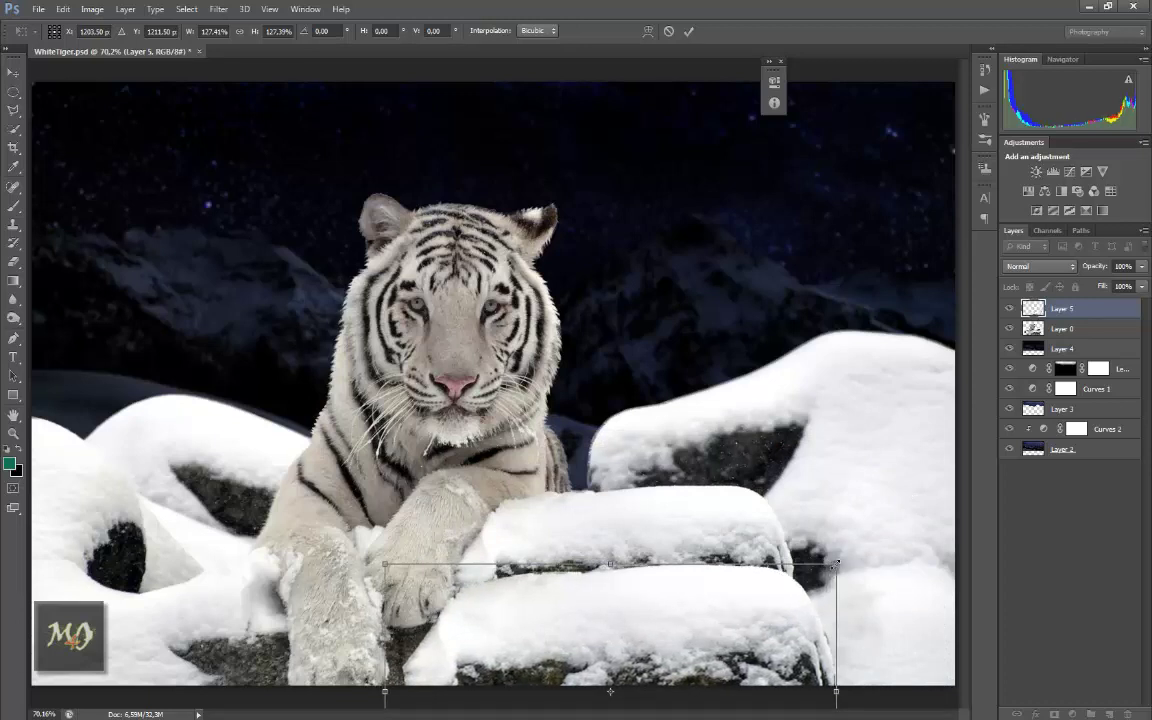
drag(836, 564, 922, 530)
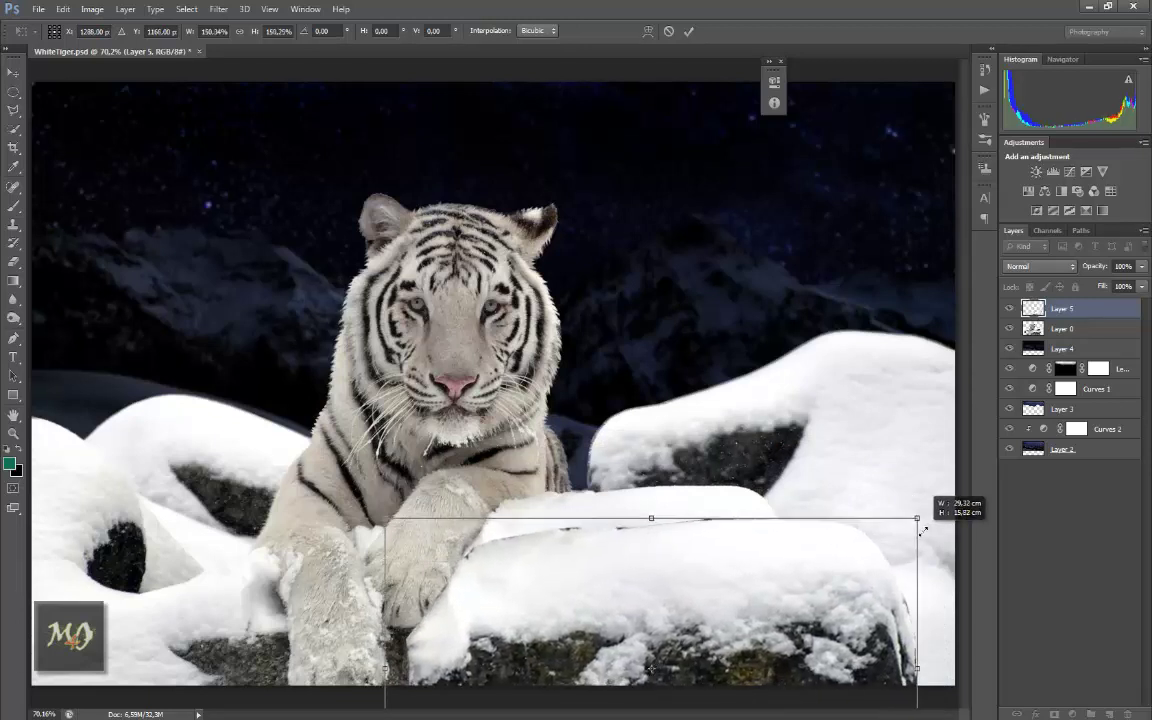
mouse_move(835, 580)
mouse_down()
mouse_move(853, 608)
mouse_move(802, 611)
mouse_up()
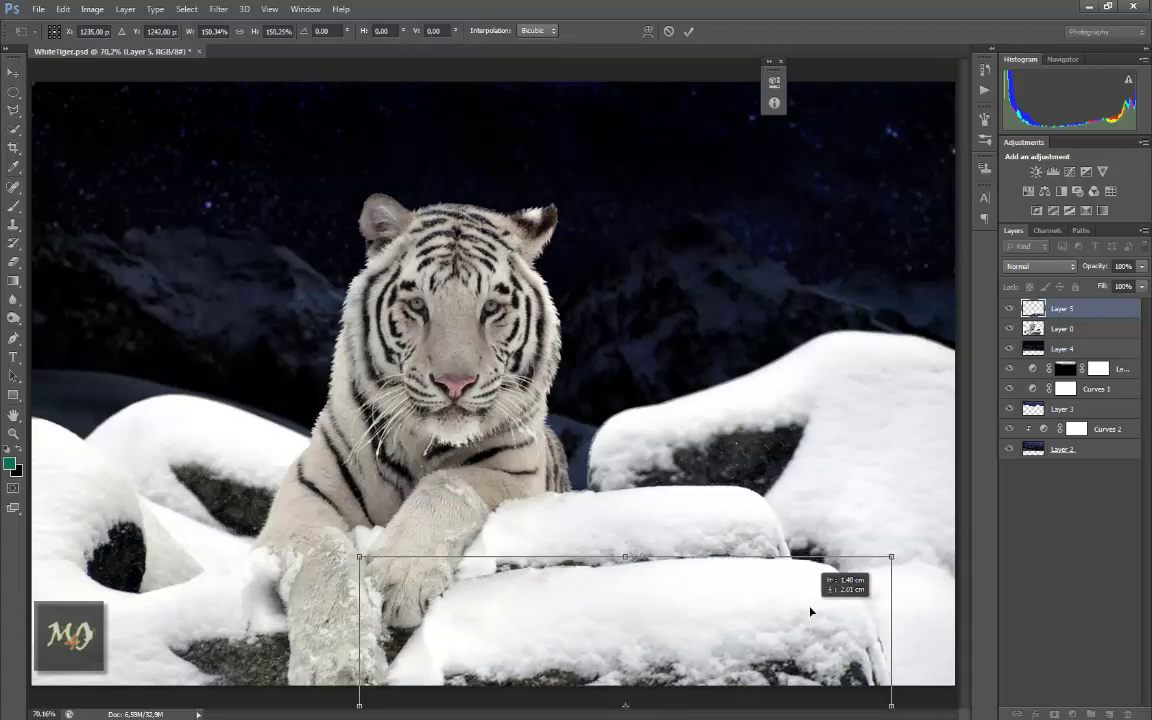
key(Return)
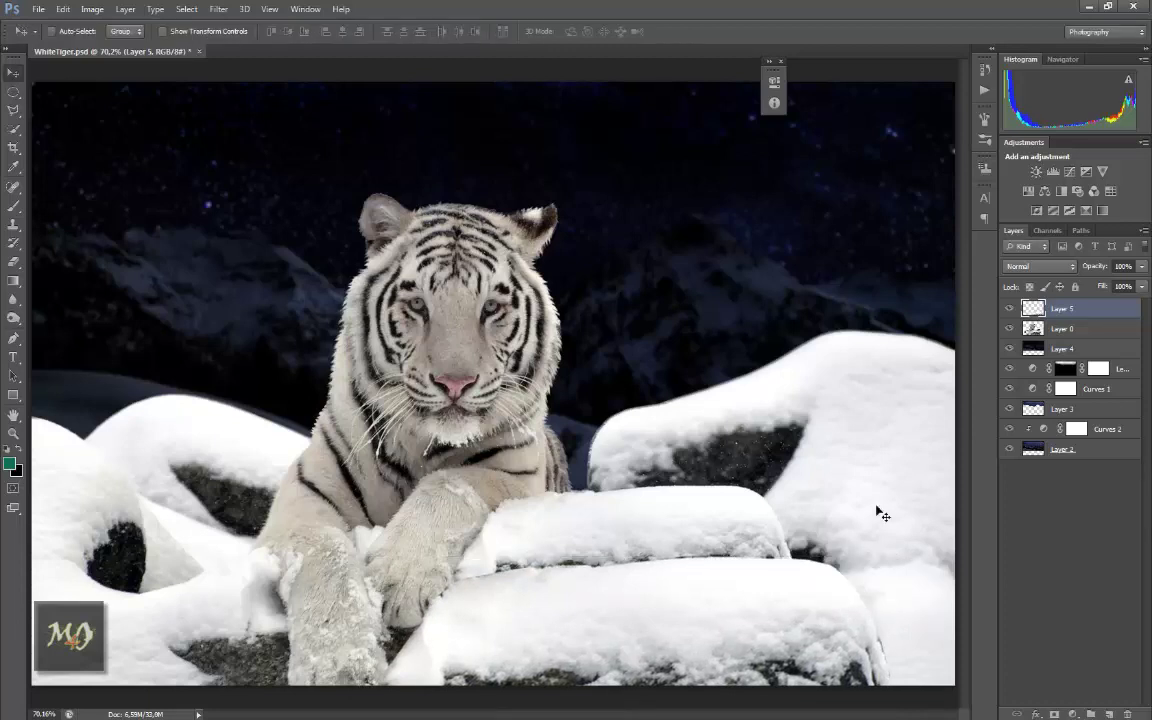
Step: Lasso around the tiger's paw, then show and activate Layer 5 and deselect
click(1063, 328)
click(1008, 308)
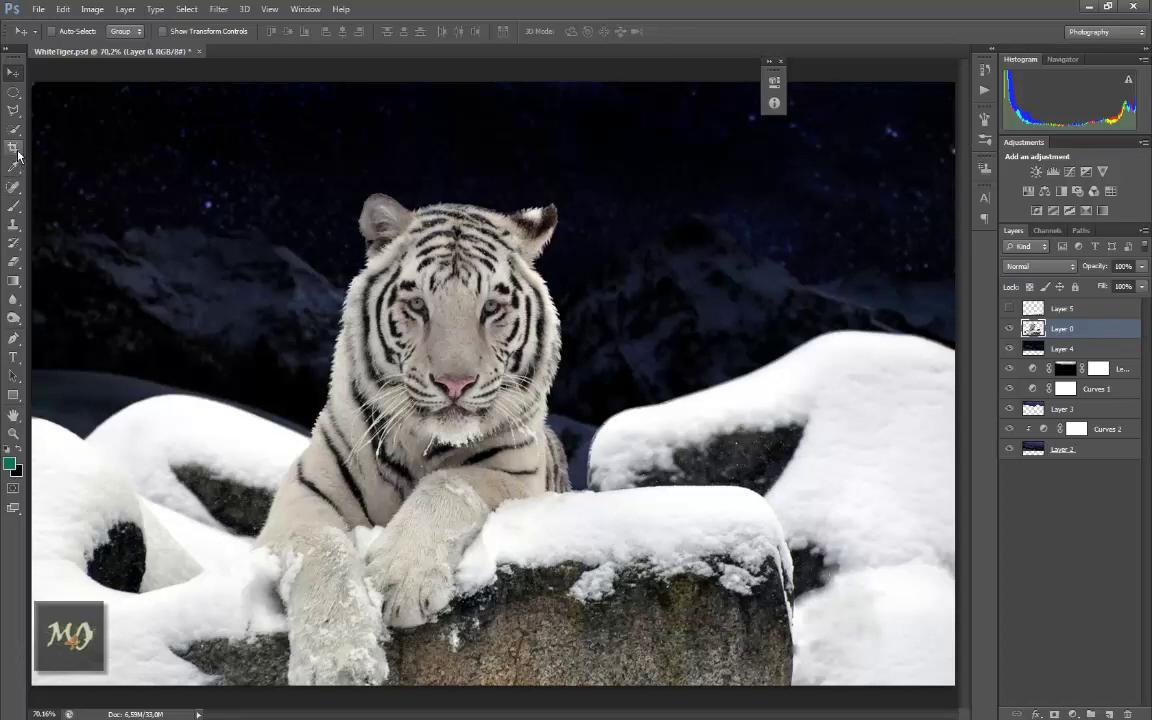
click(14, 113)
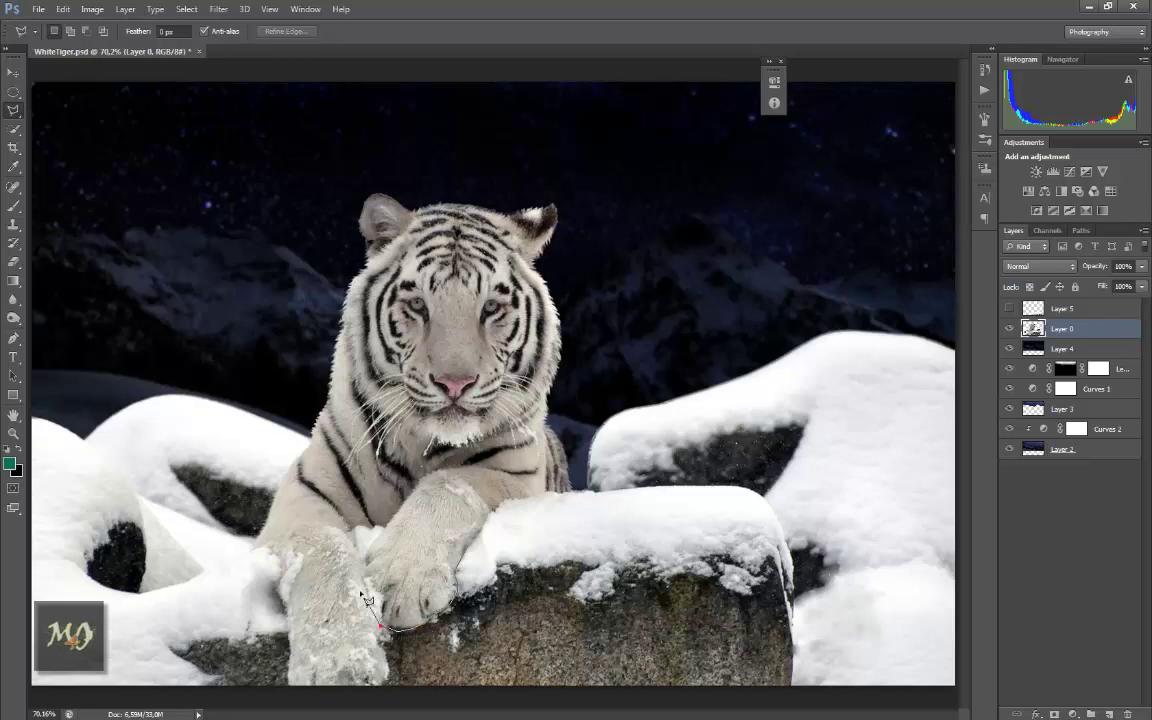
click(408, 489)
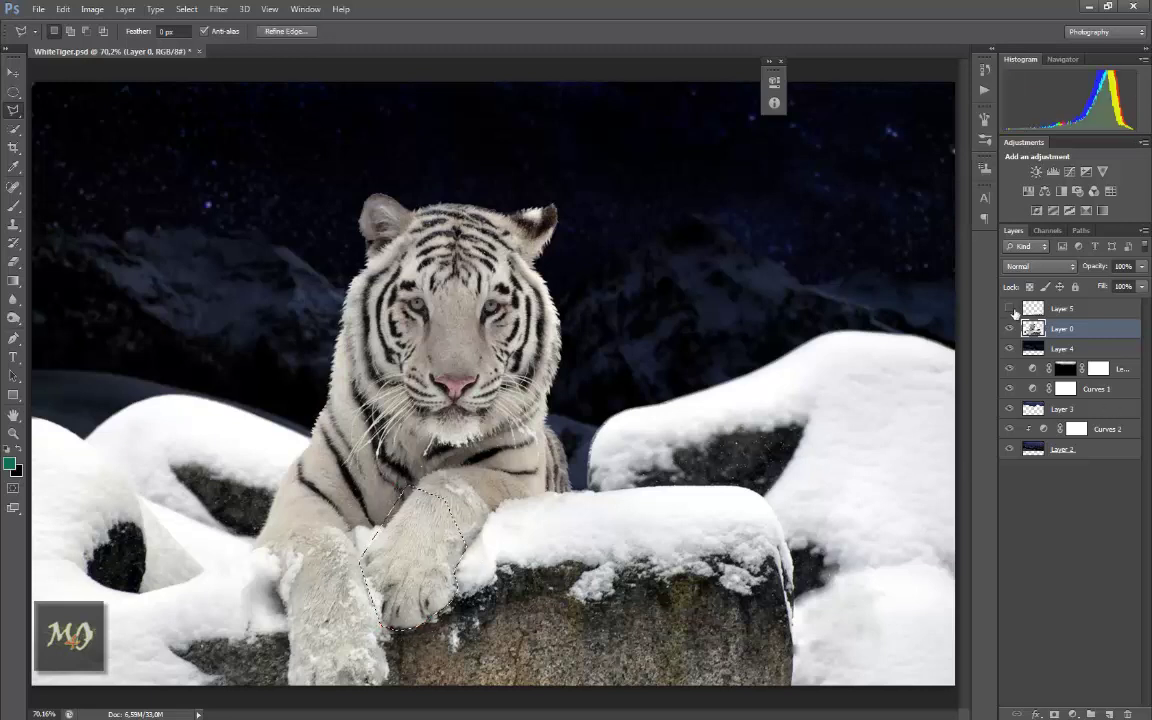
click(1010, 309)
click(1065, 309)
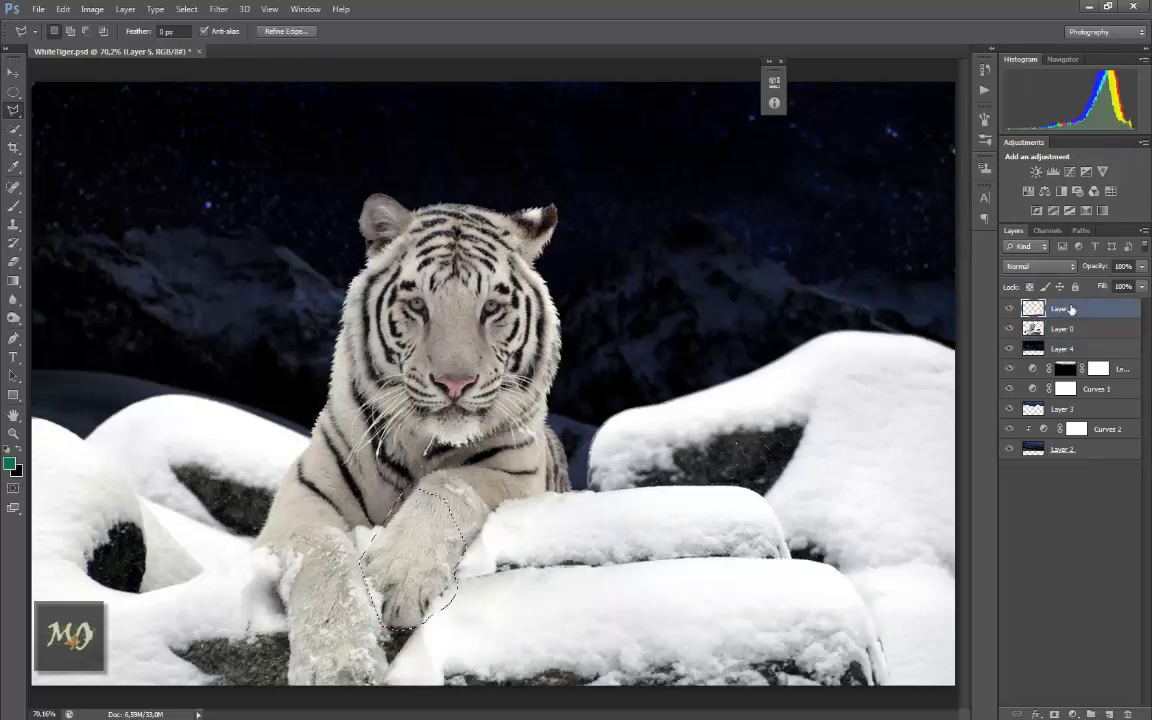
key(ctrl+d)
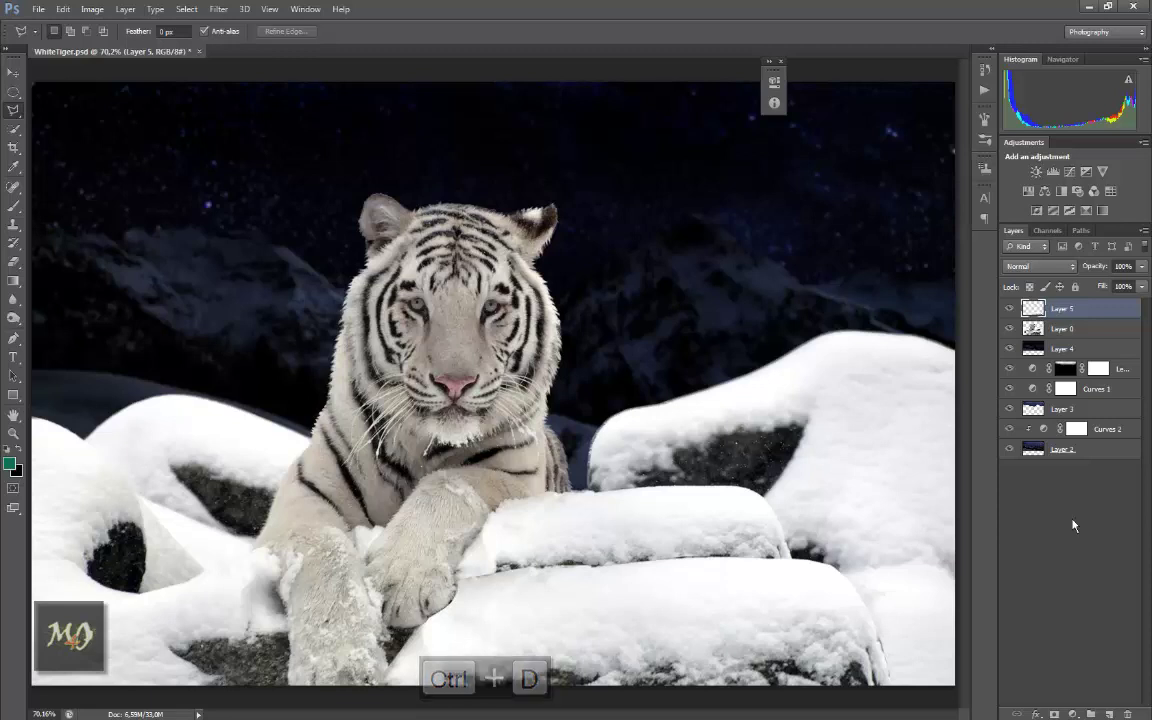
Step: Softly erase the rock copy's edges with a size 100, 61% hardness eraser at 27% opacity
key(e)
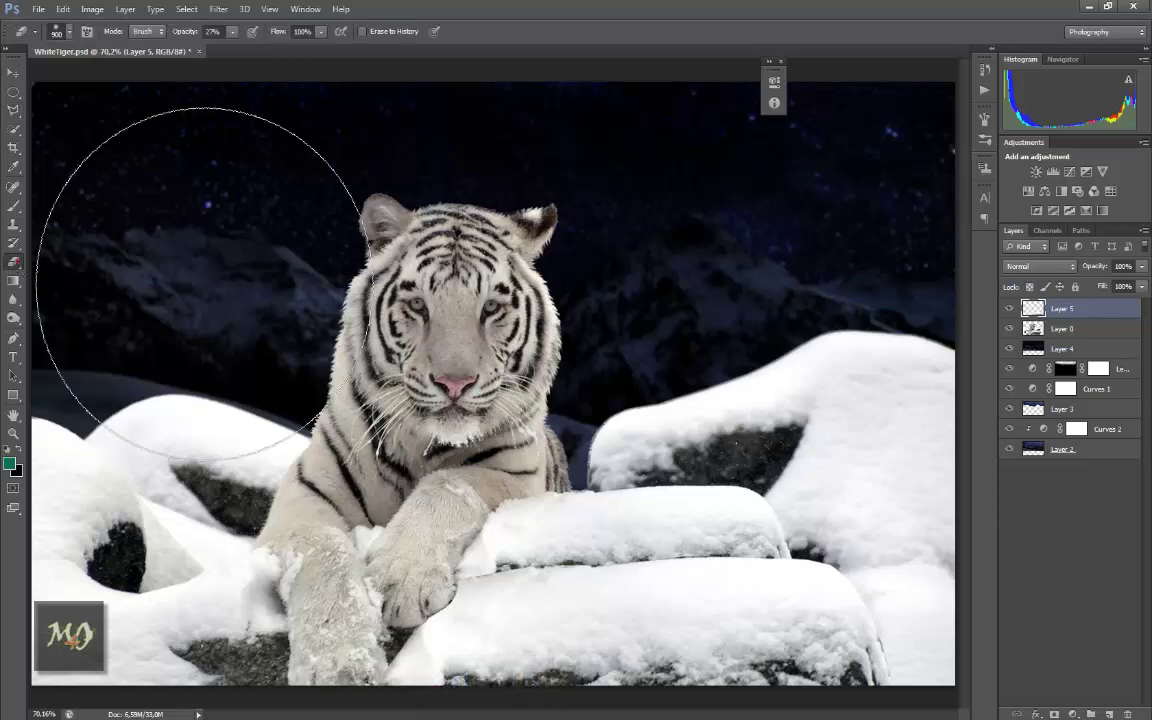
key(bracketleft)
key(bracketleft)
key(bracketleft)
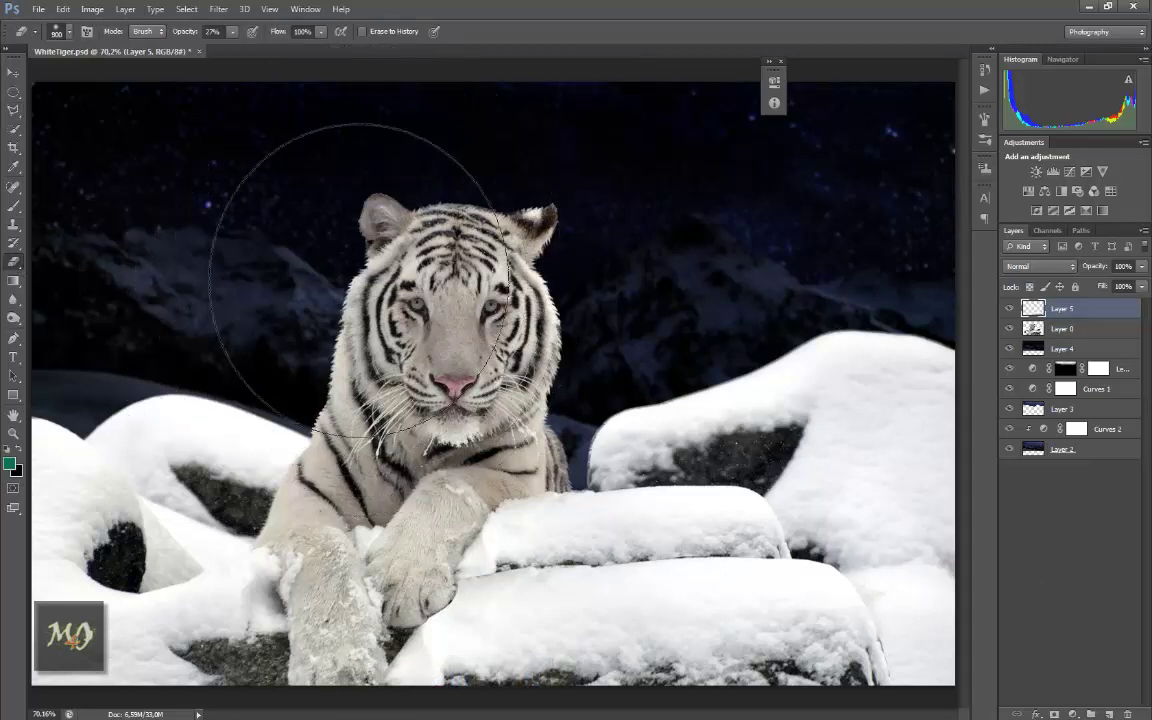
key(bracketleft)
key(bracketleft)
key(bracketleft)
key(bracketleft)
key(bracketleft)
key(bracketleft)
key(bracketleft)
key(bracketleft)
key(bracketleft)
key(bracketleft)
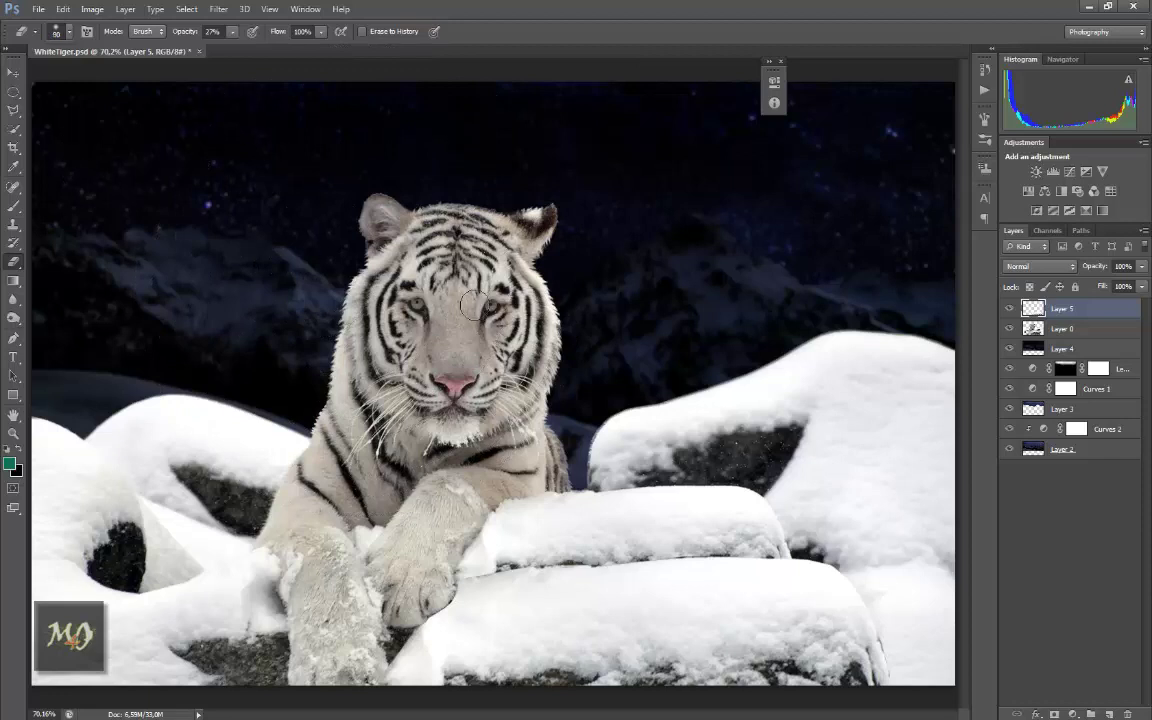
right_click(550, 341)
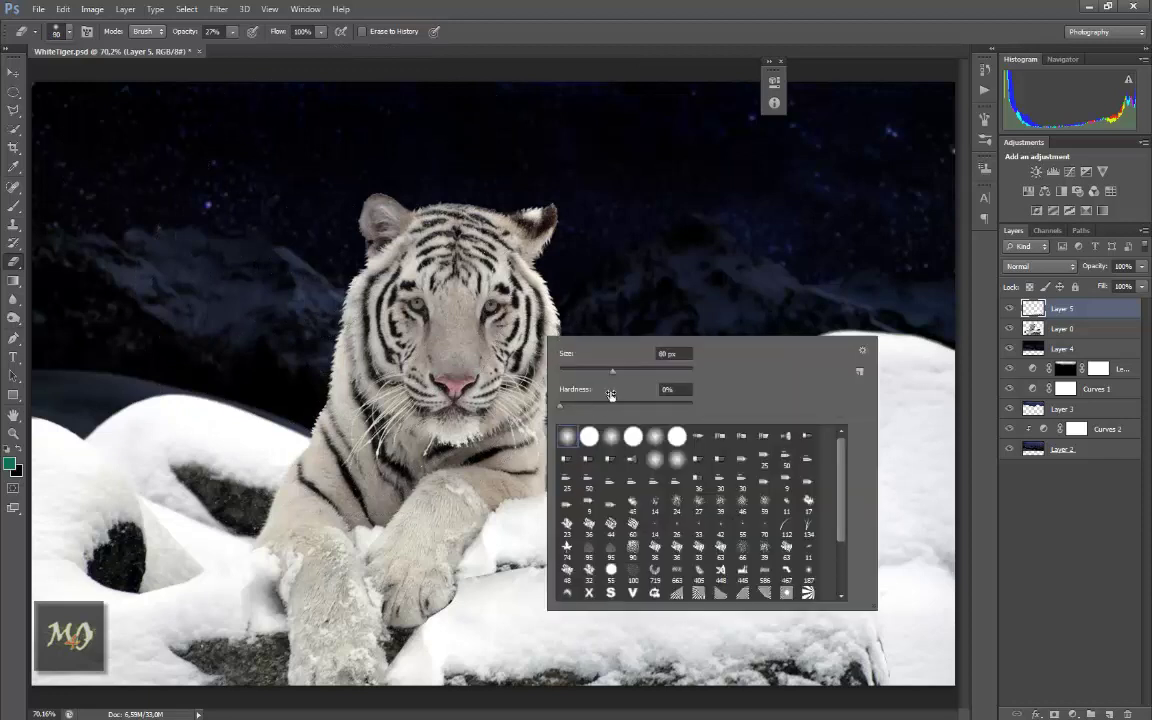
click(641, 405)
right_click(576, 195)
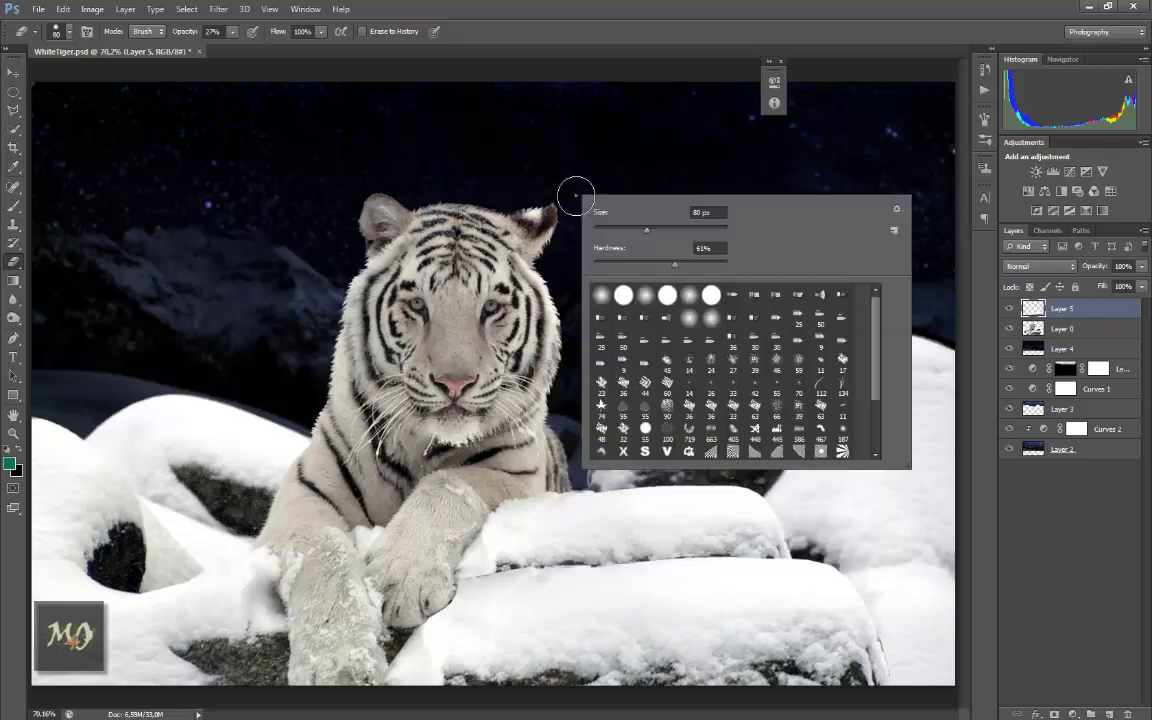
key(Return)
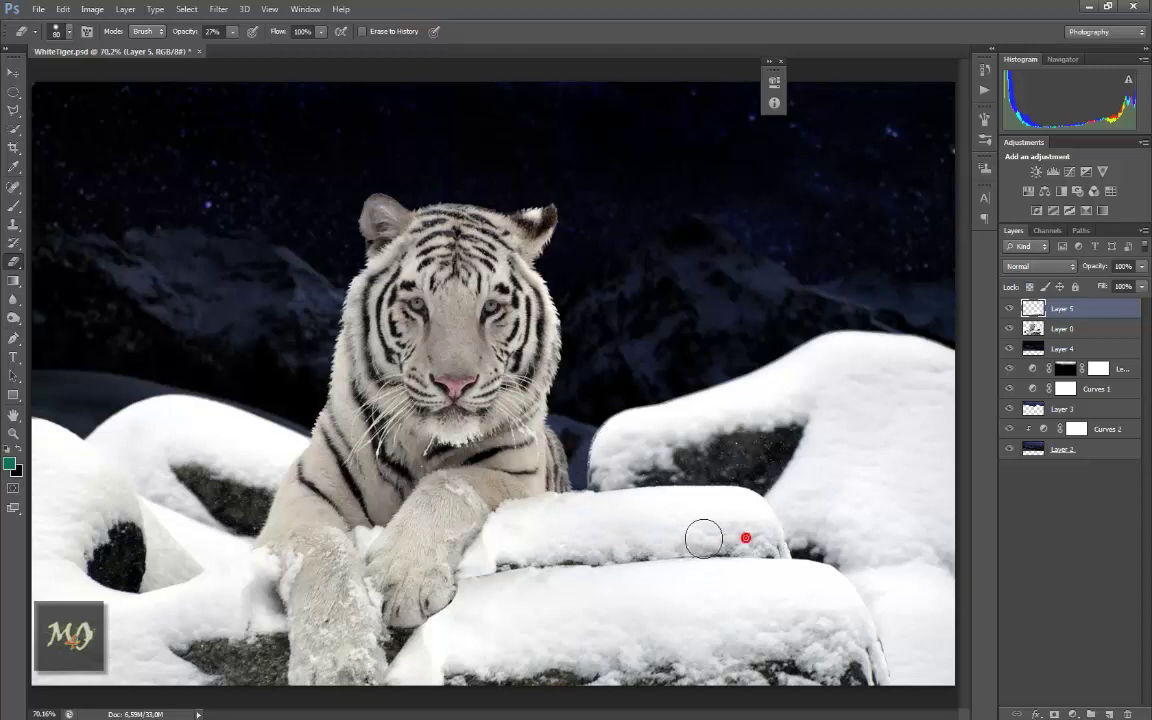
drag(688, 542, 679, 535)
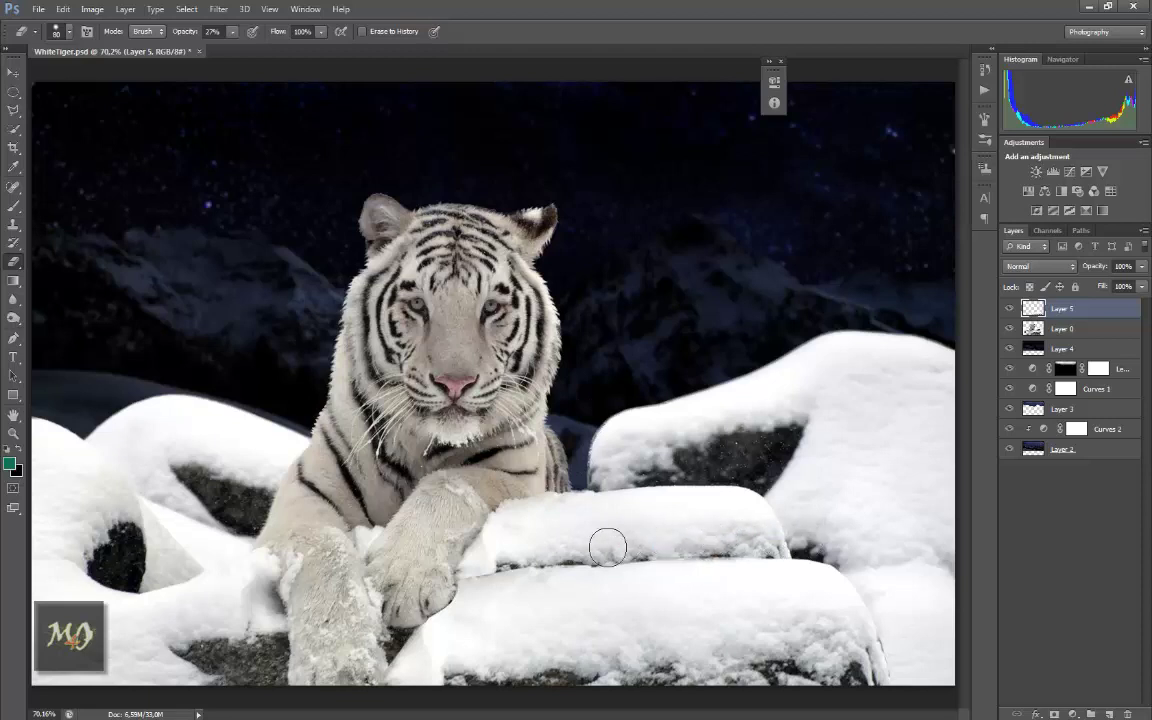
drag(527, 545, 471, 558)
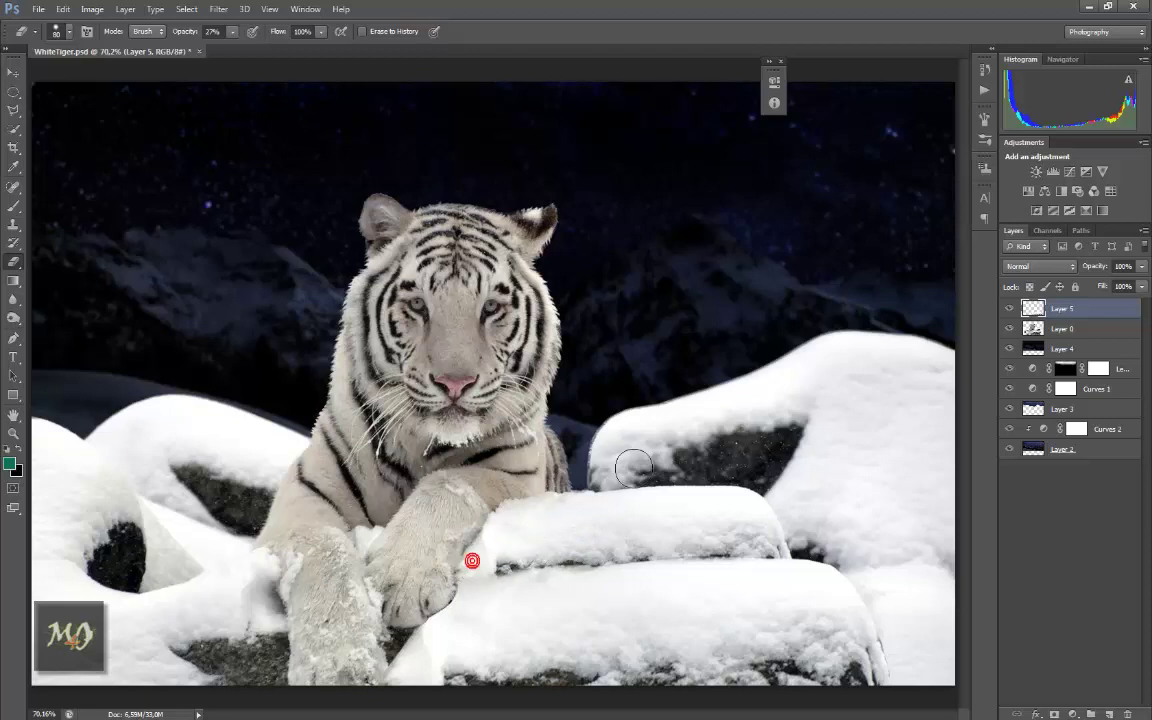
click(14, 74)
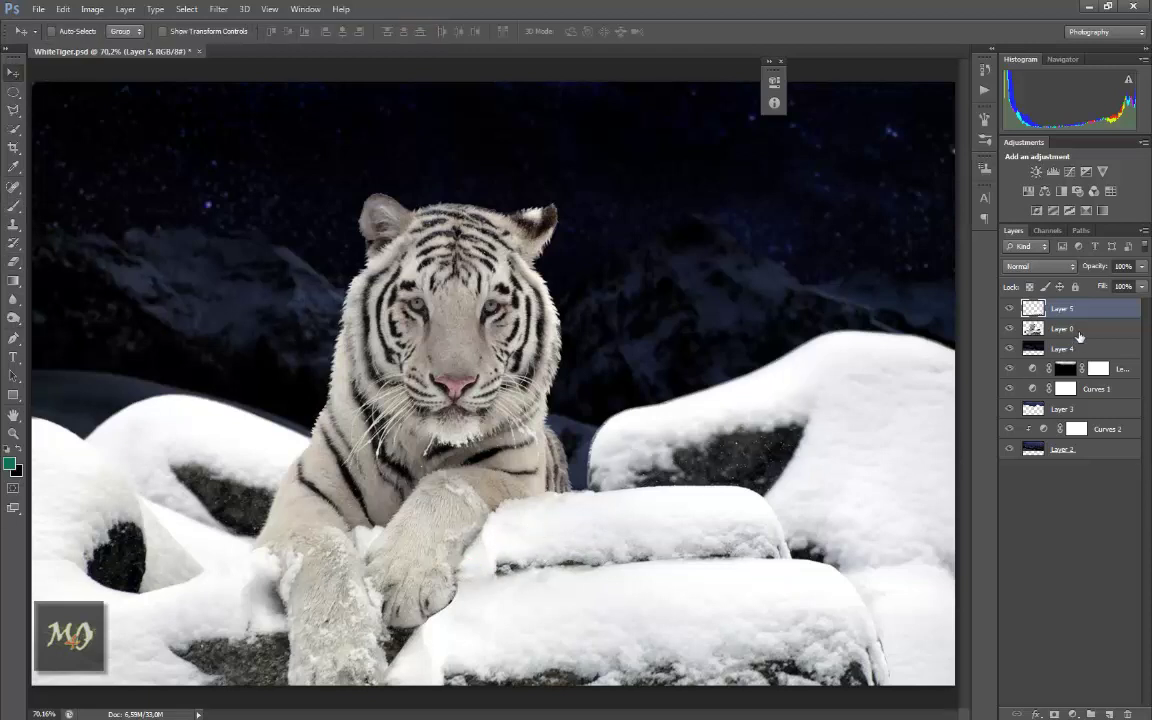
Step: Merge Layer 5 with Layer 0 and darken it with a Curves 3 adjustment
shift+click(1080, 331)
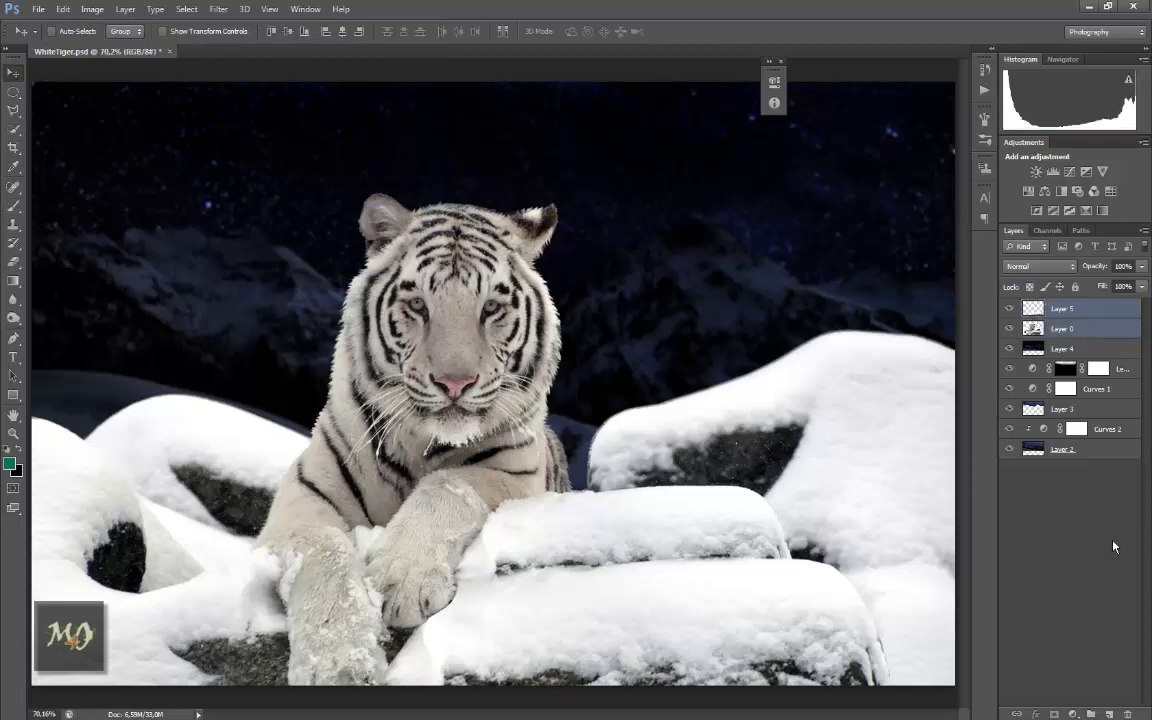
key(ctrl+e)
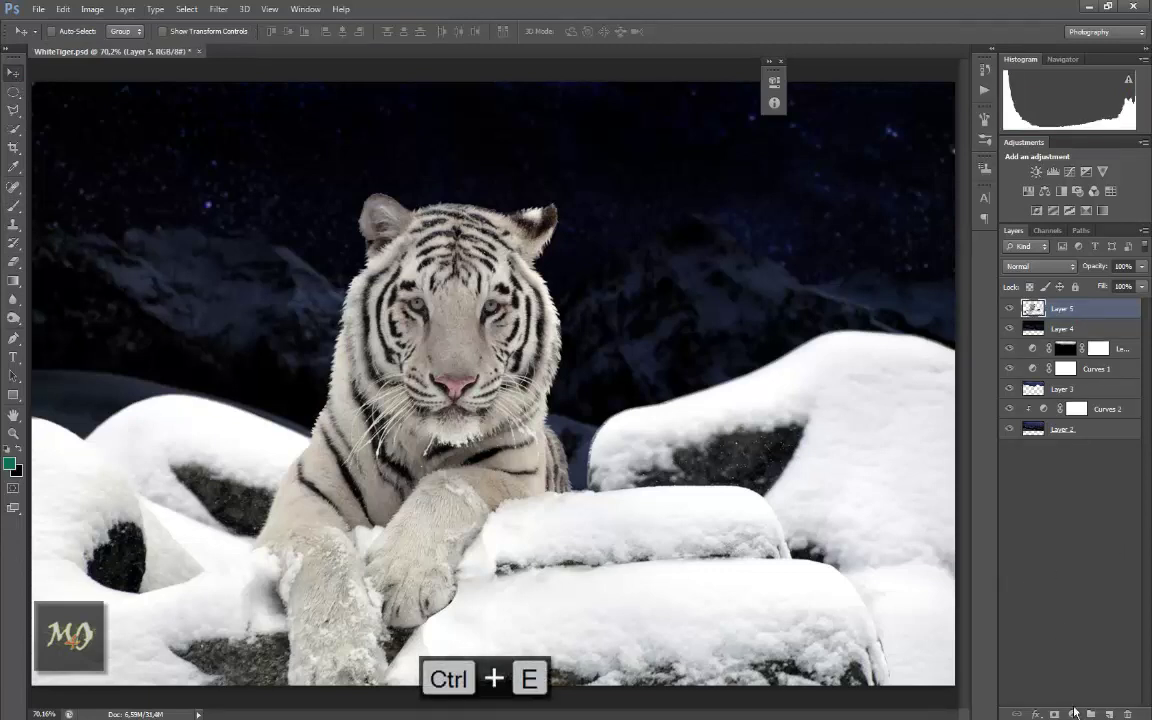
click(1073, 713)
click(1094, 538)
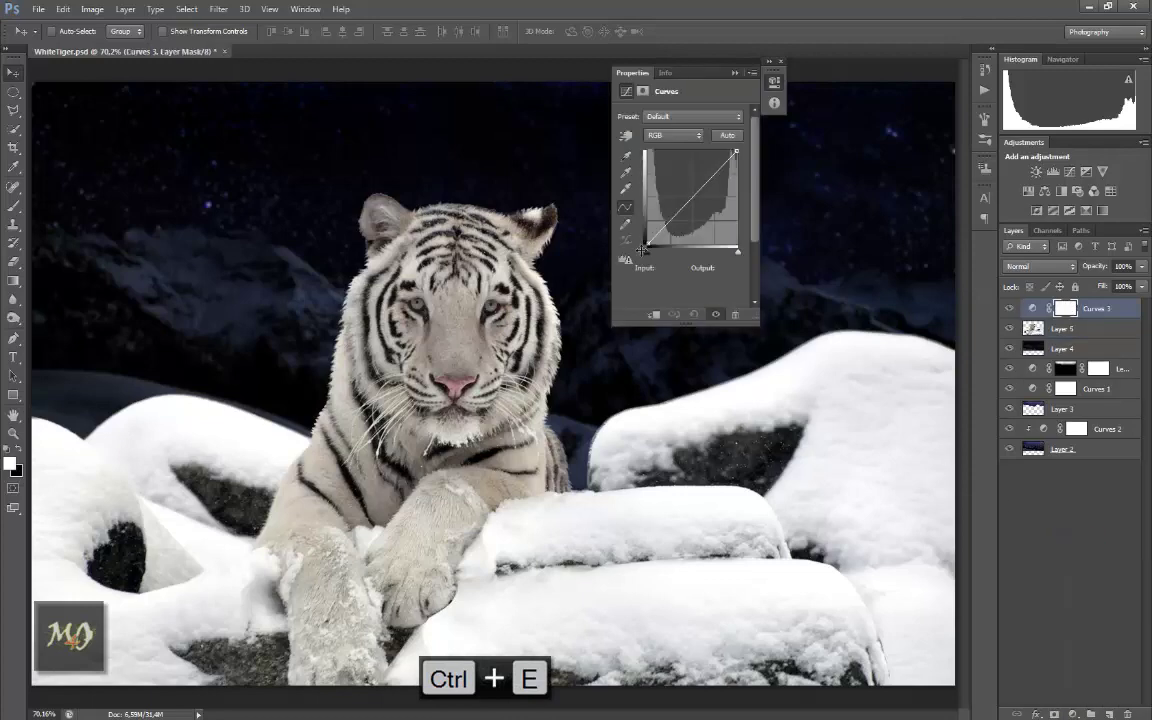
drag(693, 198, 701, 208)
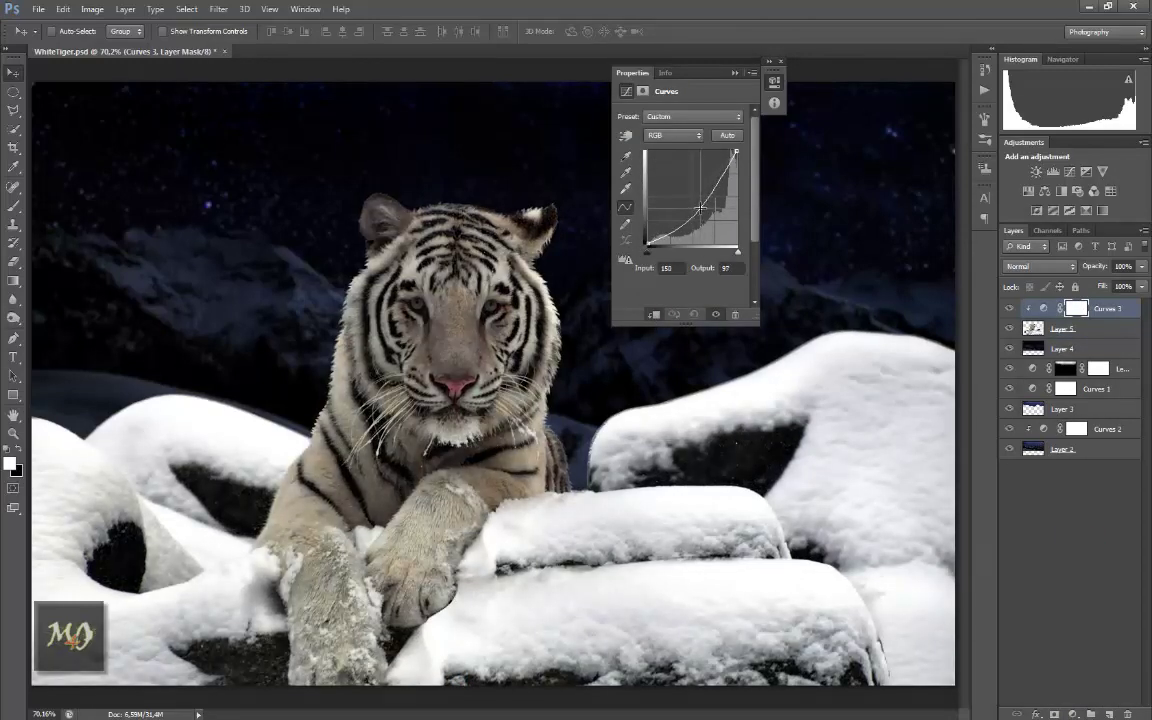
drag(701, 208, 699, 207)
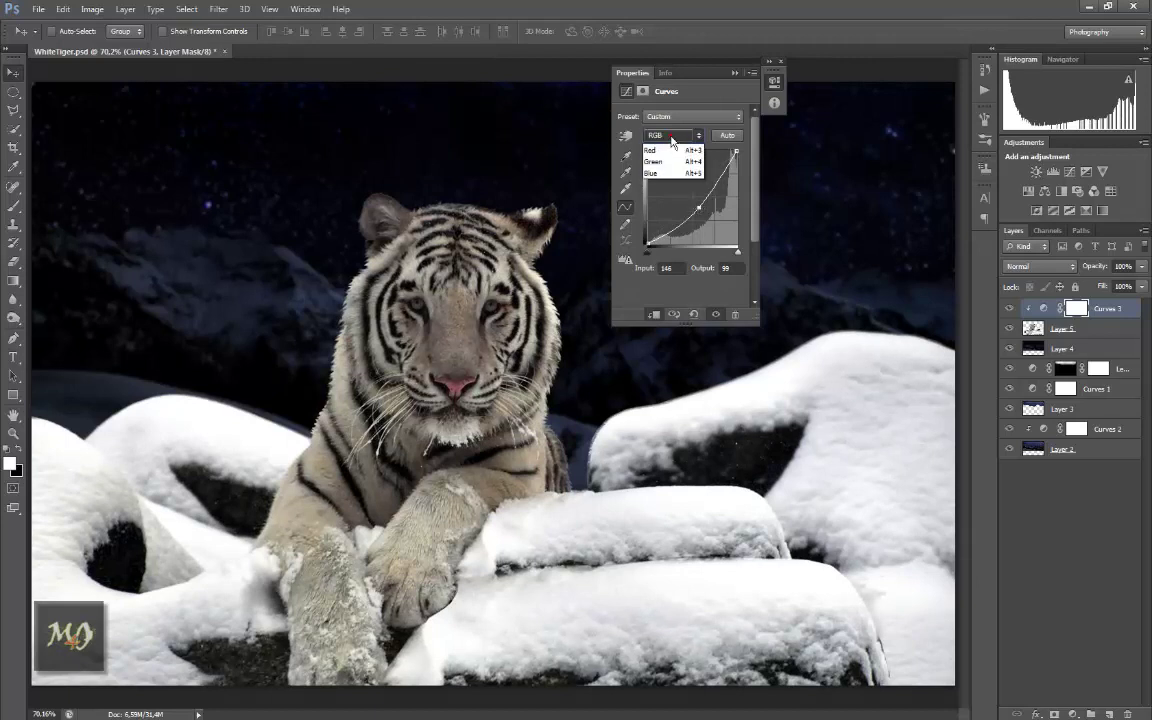
click(752, 95)
click(735, 74)
Step: Add a clipped Levels 2 adjustment with midtones lowered to 0.85
click(1072, 714)
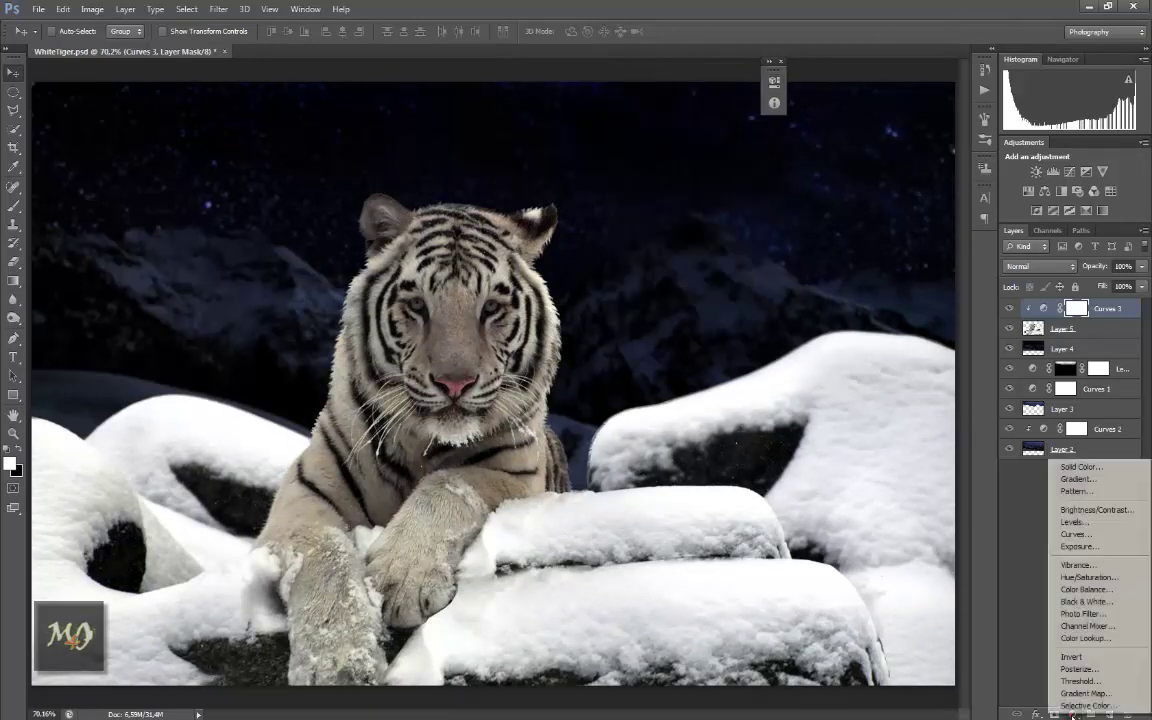
click(1060, 505)
click(656, 315)
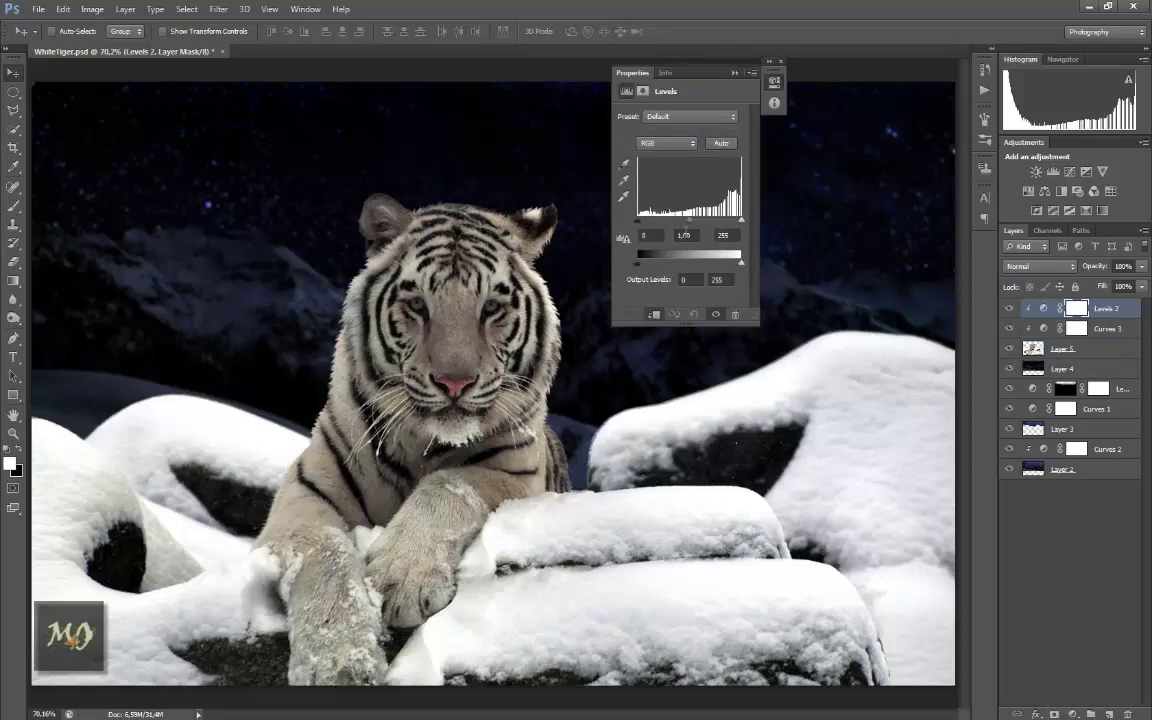
drag(694, 219, 695, 222)
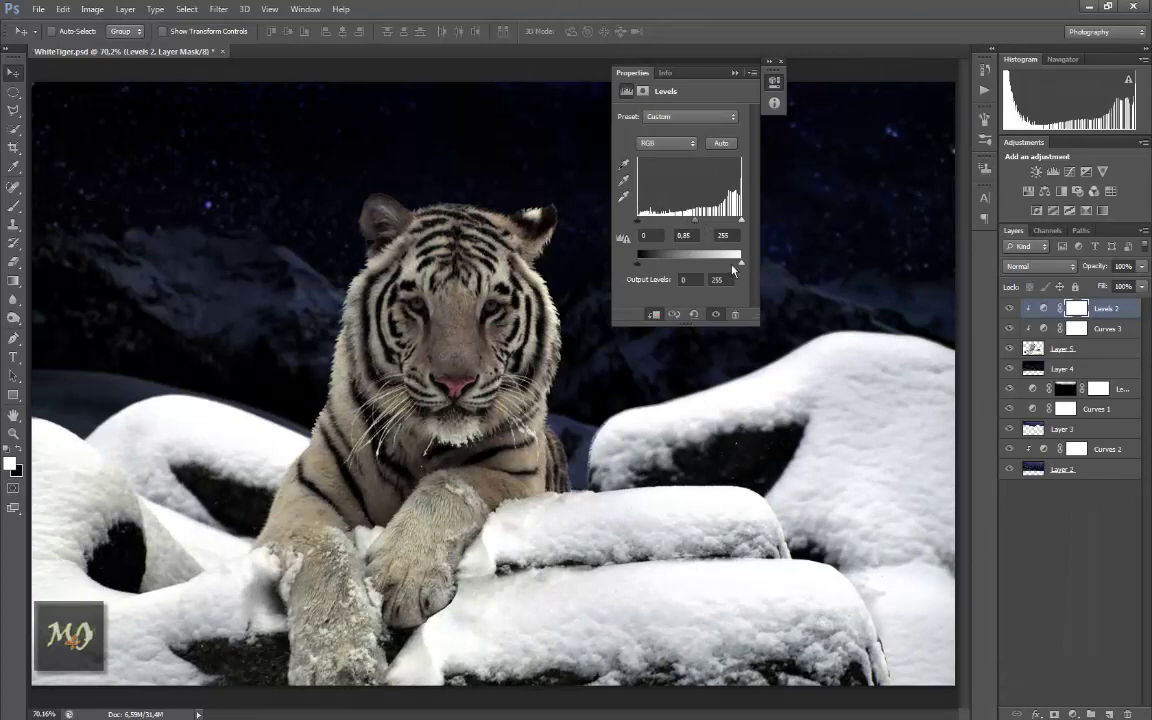
click(735, 73)
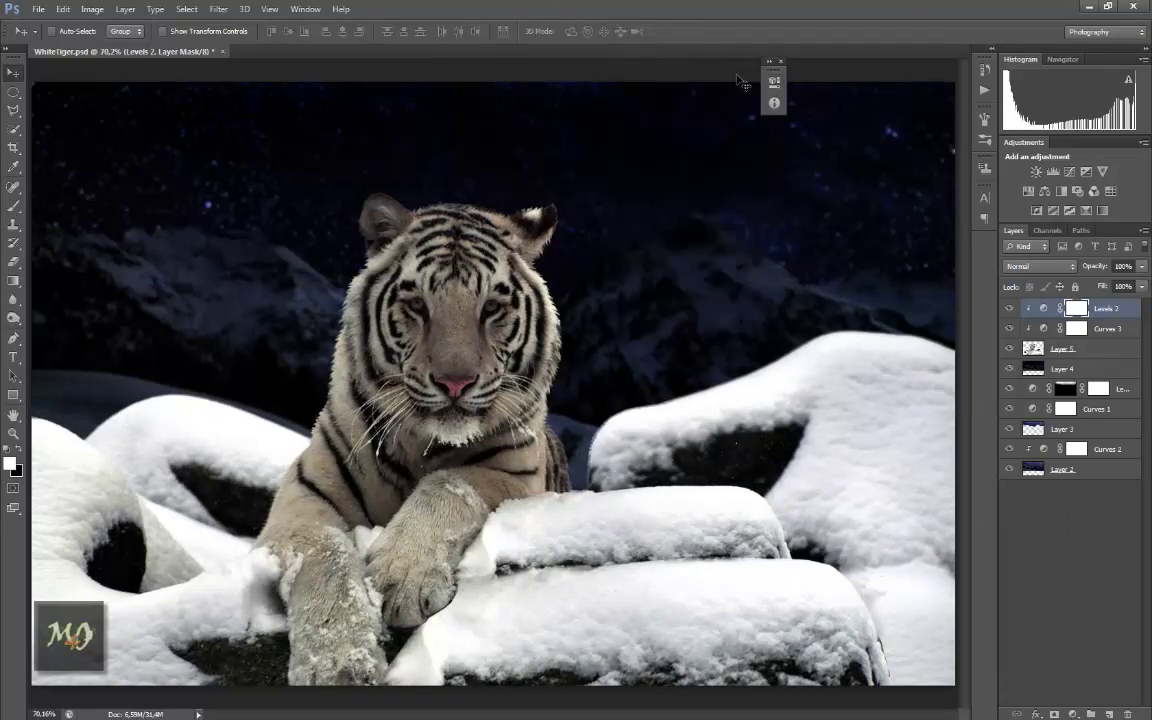
click(38, 9)
Step: Save the tiger composite with maximum compatibility and dock the beach-man photo as its own tab
click(50, 152)
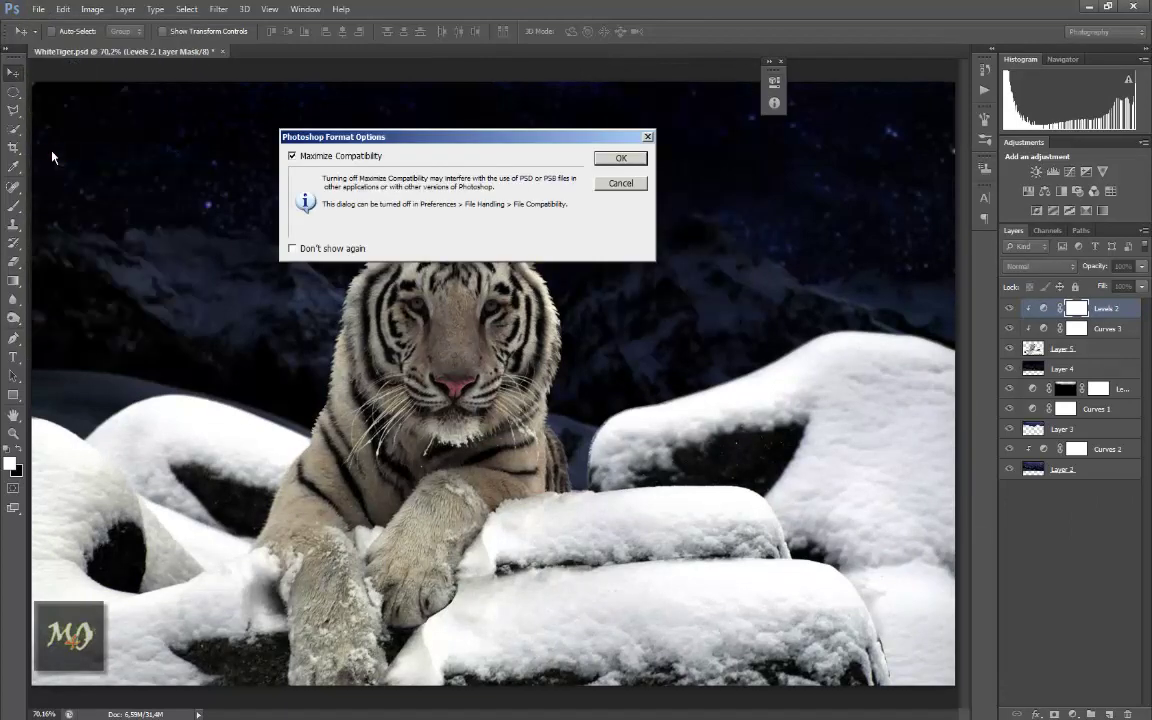
click(640, 163)
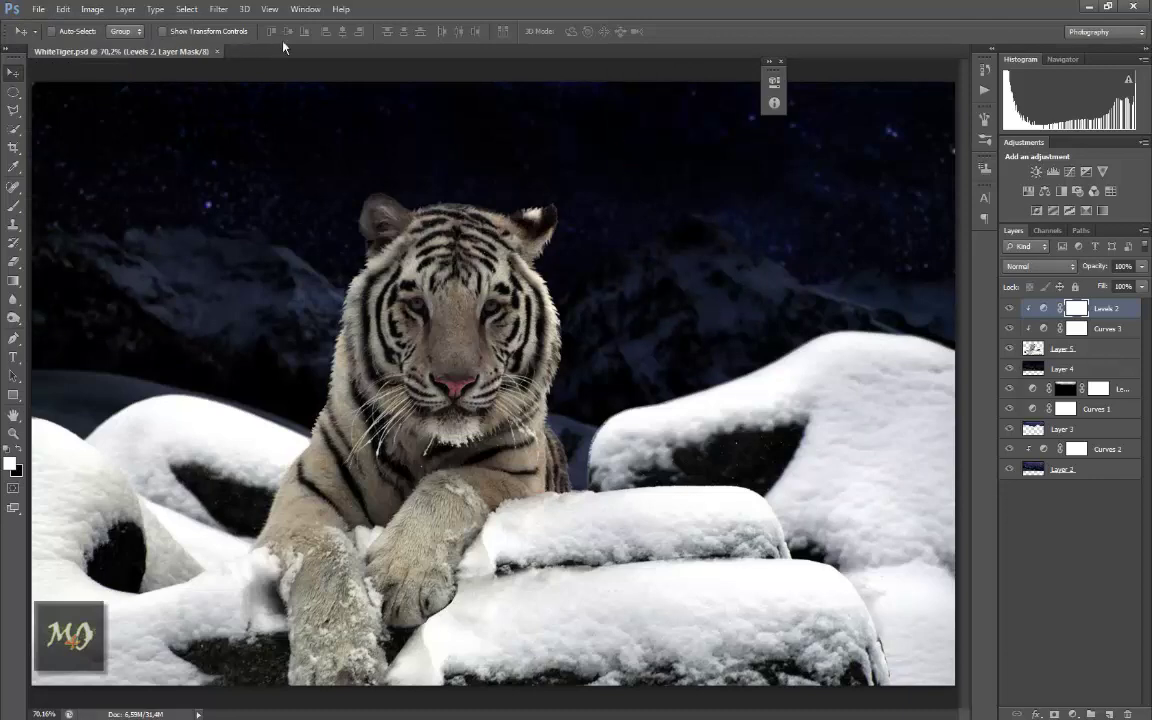
click(305, 9)
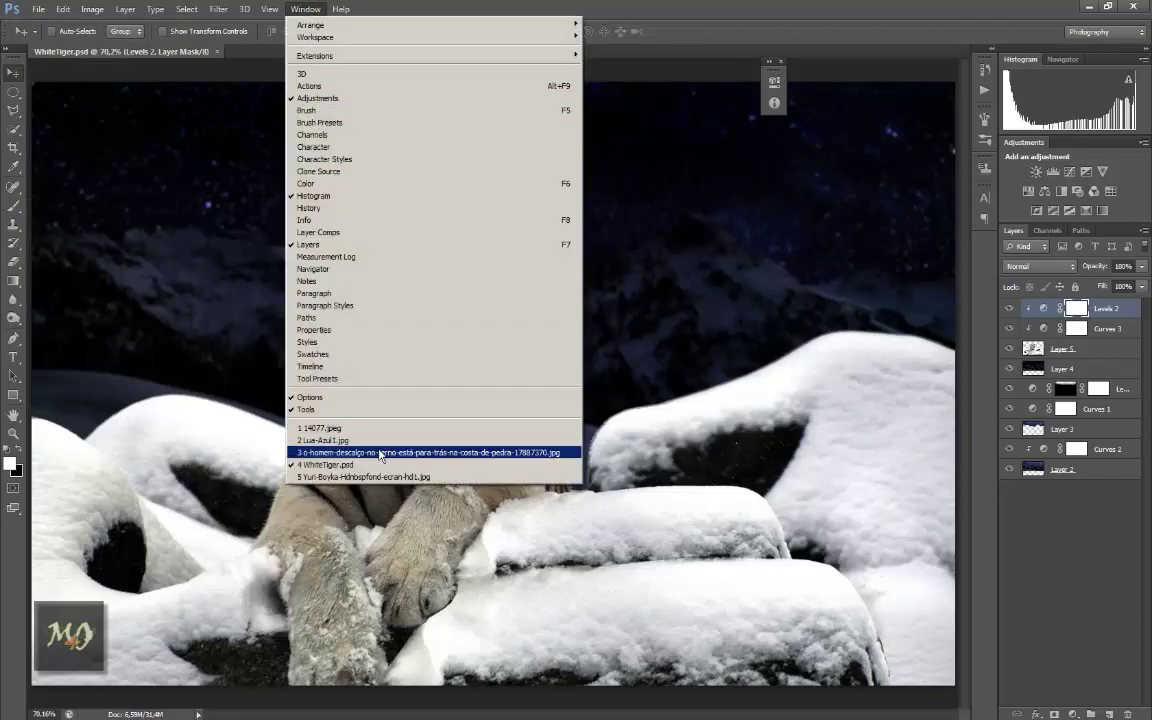
click(380, 453)
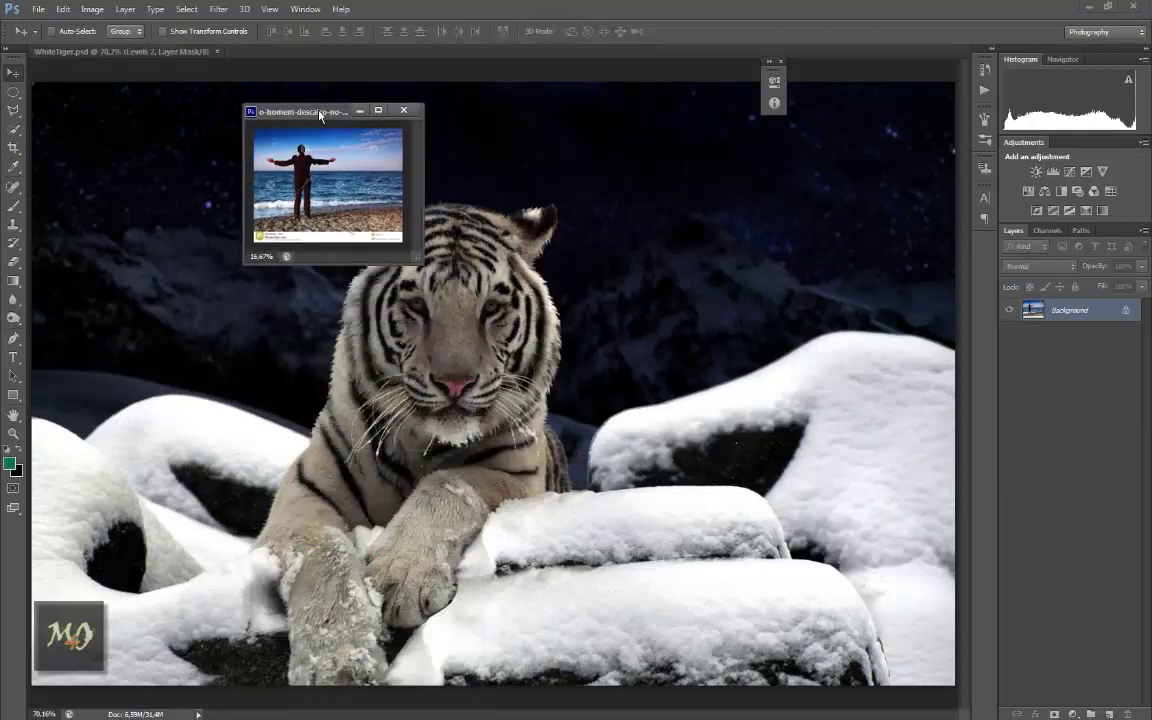
drag(379, 567, 330, 50)
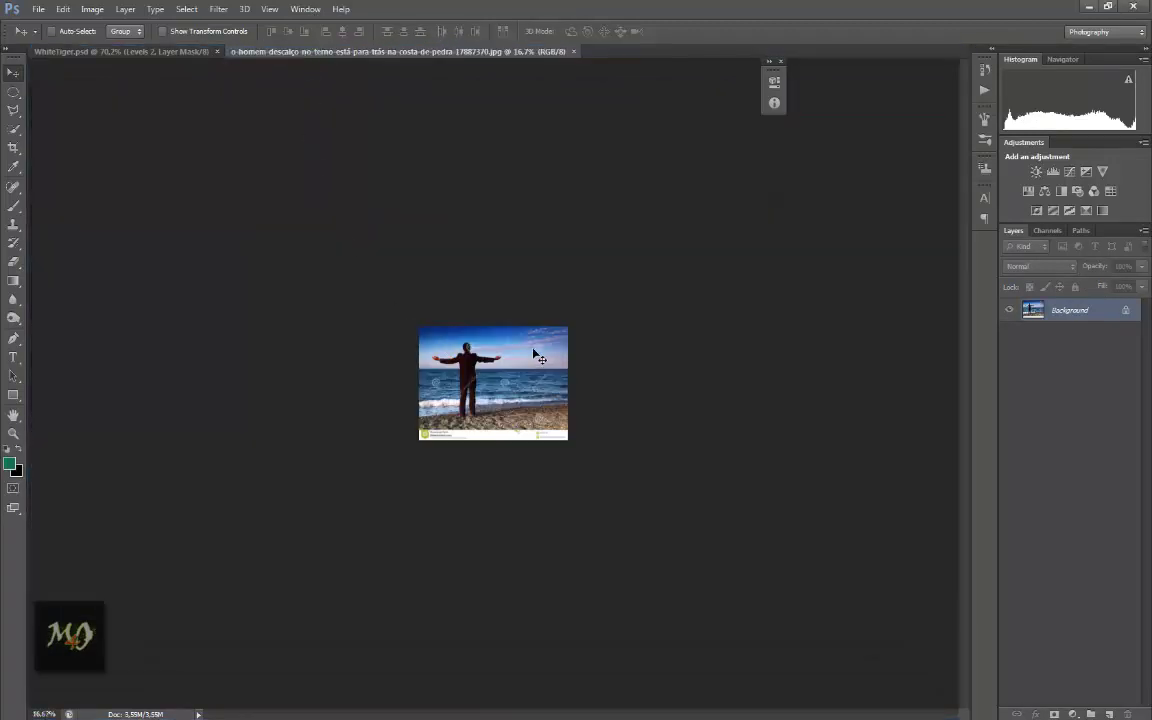
key(ctrl+1)
key(ctrl+minus)
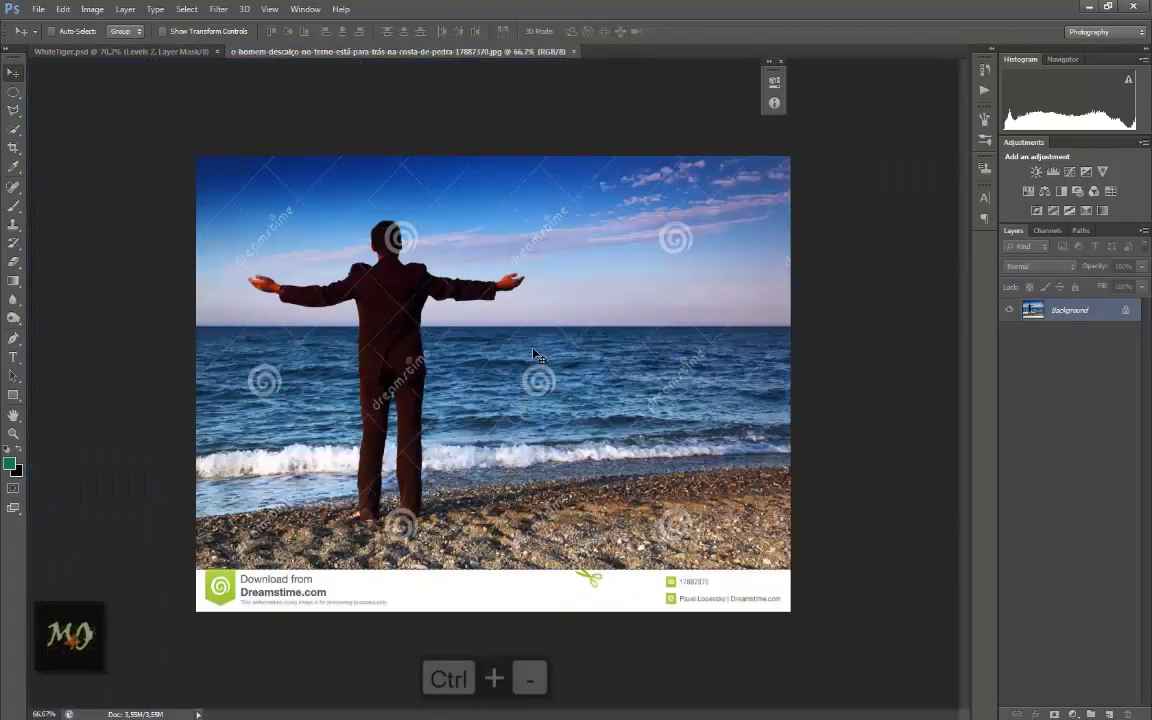
Step: Crop the beach photo tightly around the man, cutting off the watermark banner
click(13, 148)
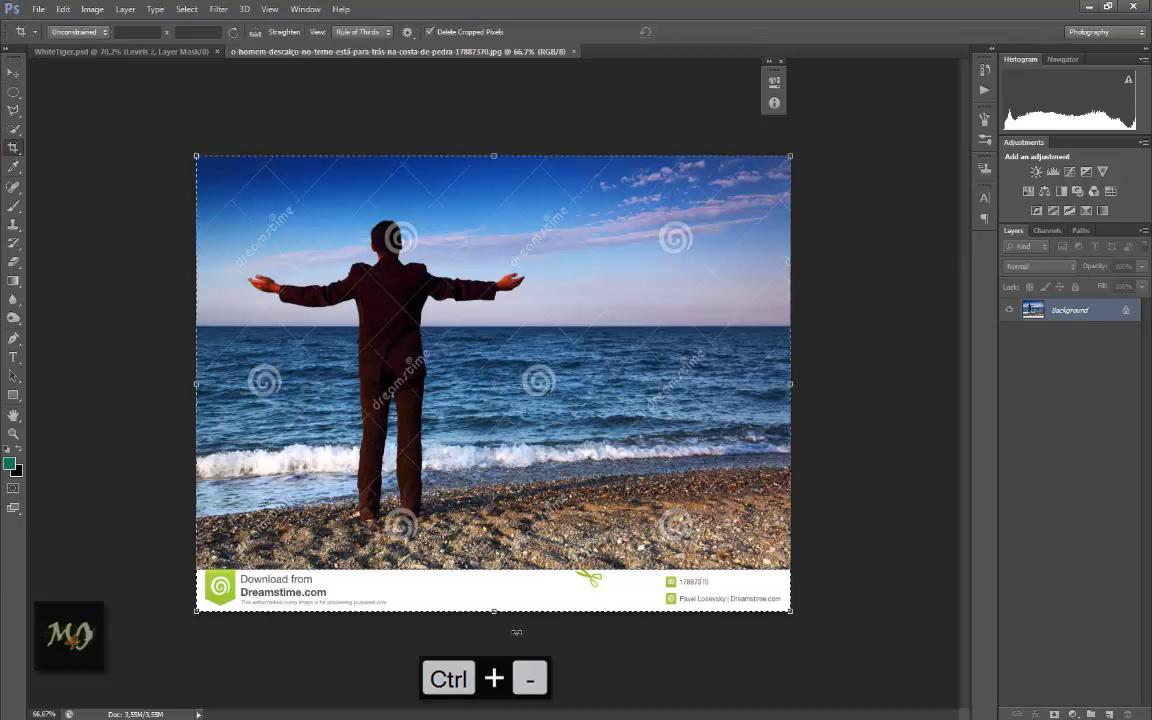
drag(494, 613, 494, 555)
mouse_move(790, 355)
mouse_down()
mouse_move(780, 345)
mouse_move(545, 355)
mouse_up()
drag(196, 355, 229, 355)
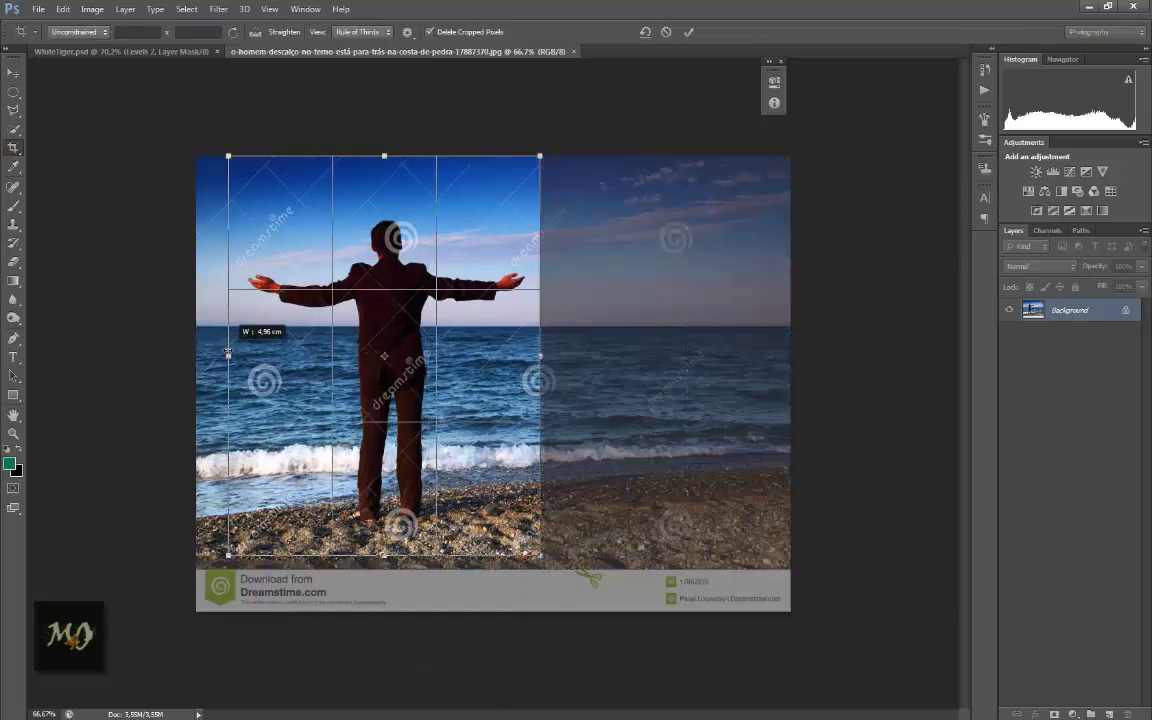
click(688, 32)
key(ctrl+plus)
key(ctrl+plus)
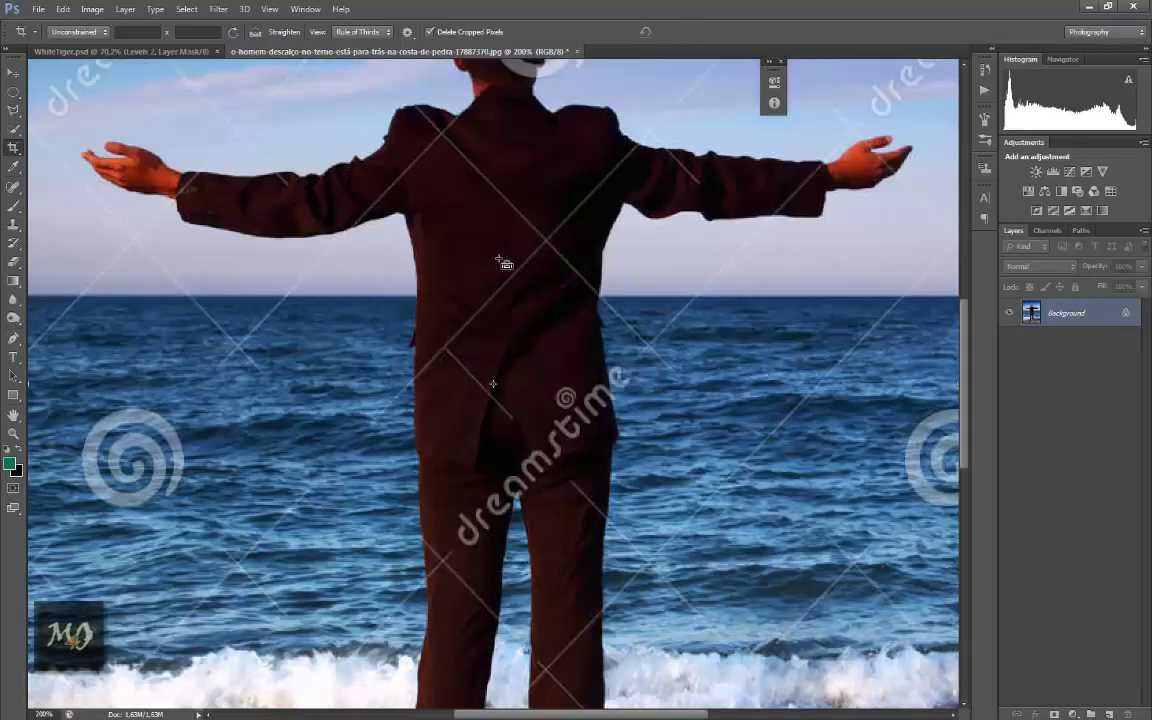
Step: Quick-select the man's legs, subtracting the ground between his feet
scroll(450, 380, down, 3)
scroll(450, 380, down, 3)
click(14, 129)
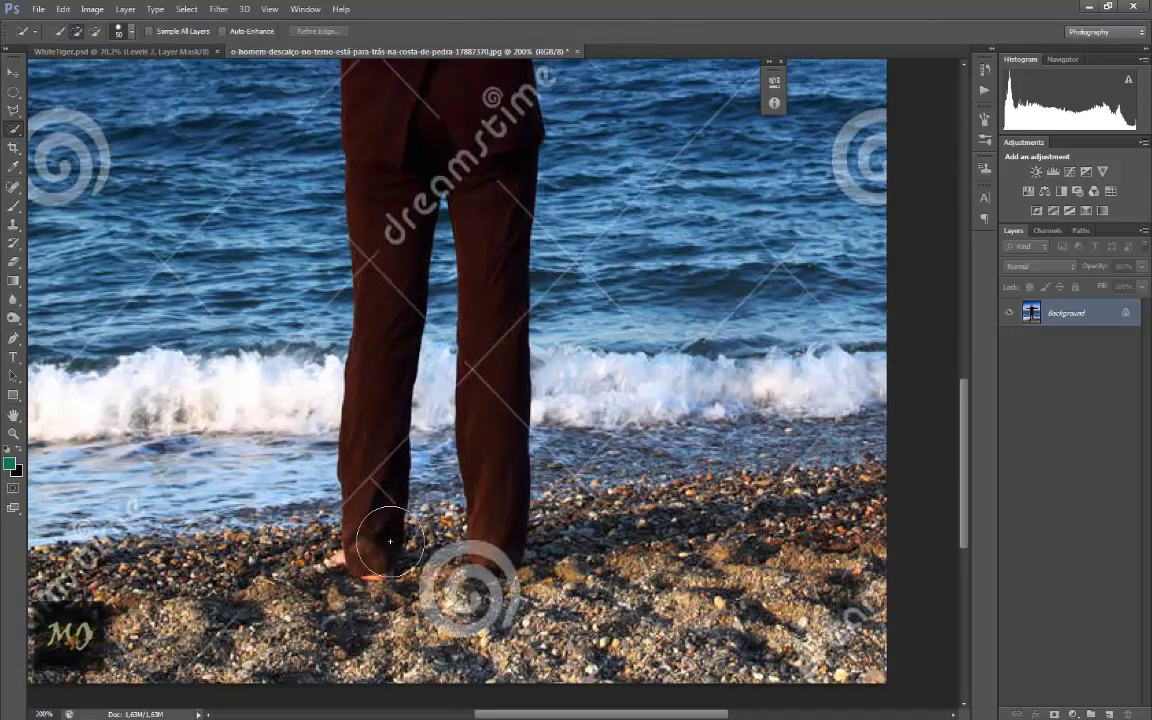
key(bracketleft)
key(bracketleft)
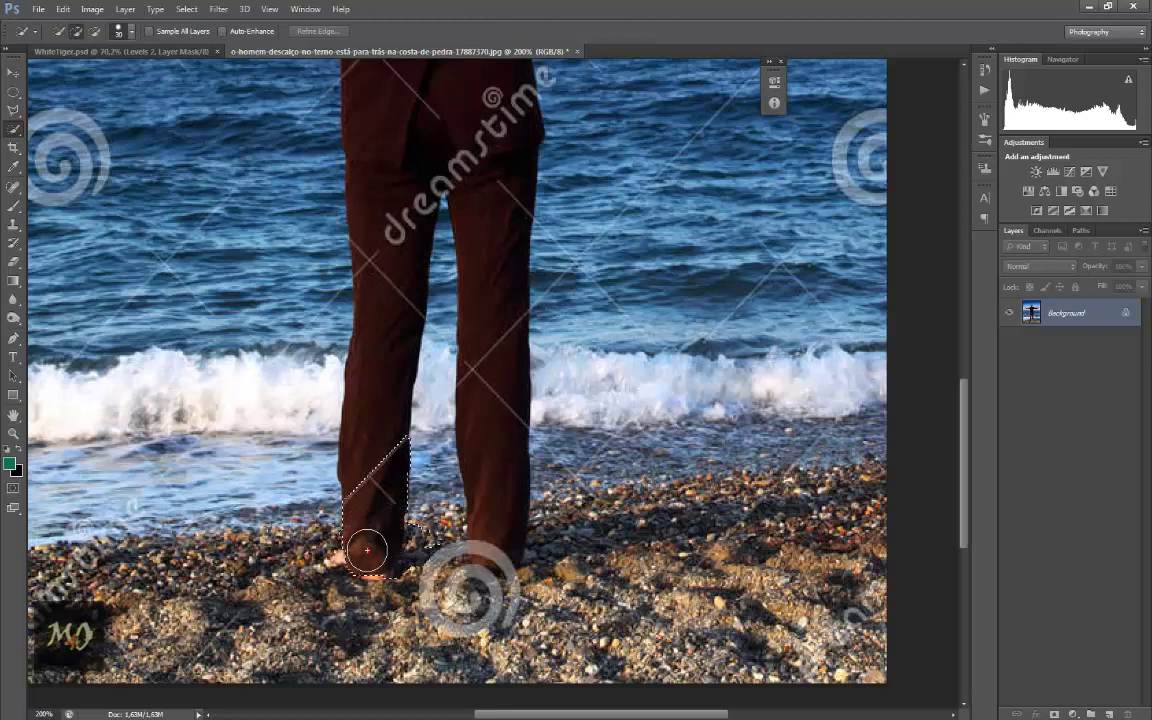
mouse_move(365, 540)
mouse_down()
mouse_move(404, 134)
mouse_move(445, 118)
mouse_move(481, 301)
mouse_move(491, 468)
mouse_up()
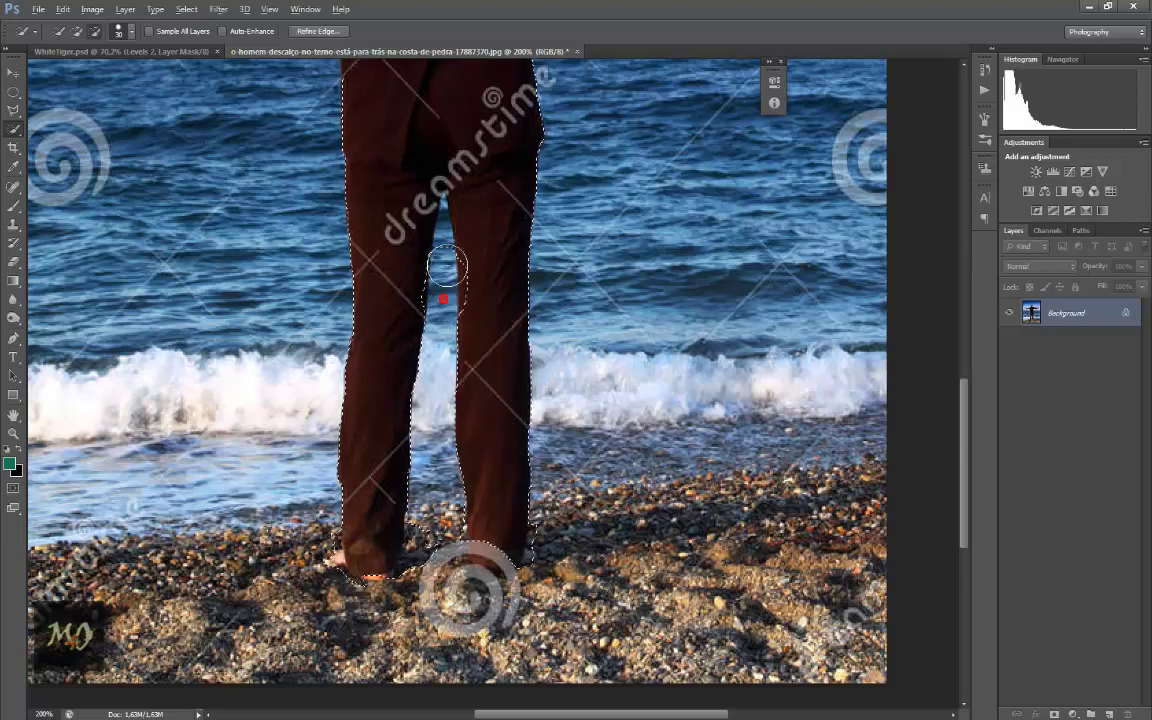
alt+click(448, 214)
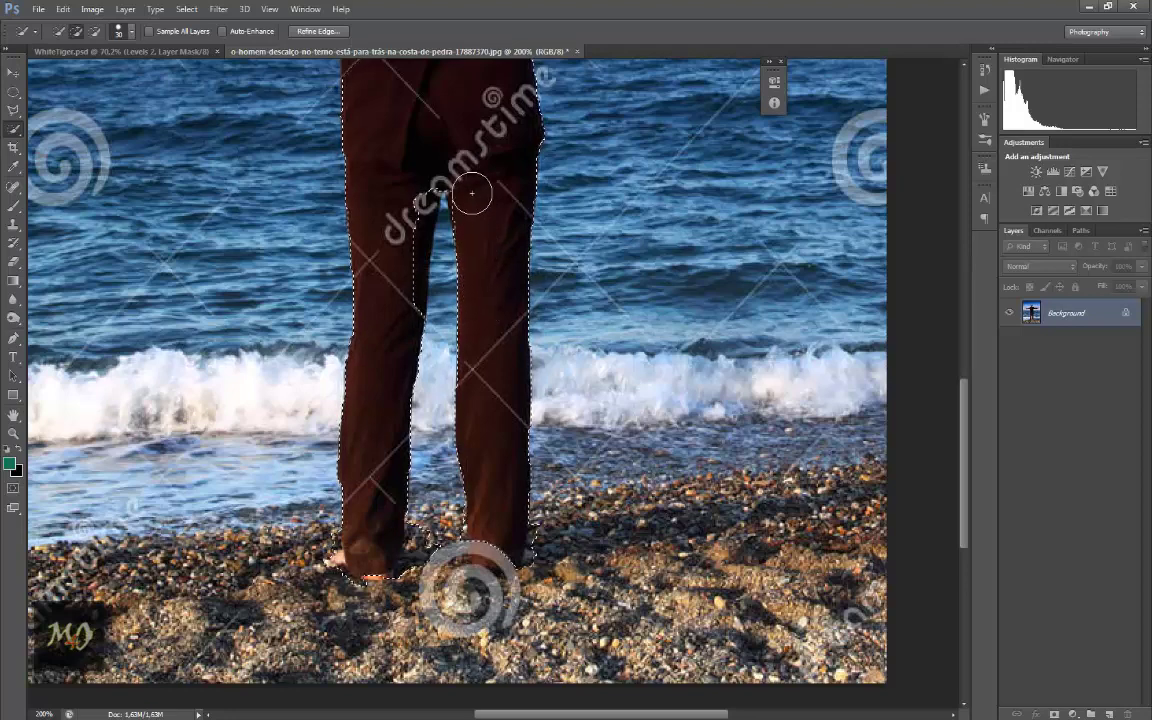
drag(399, 338, 417, 201)
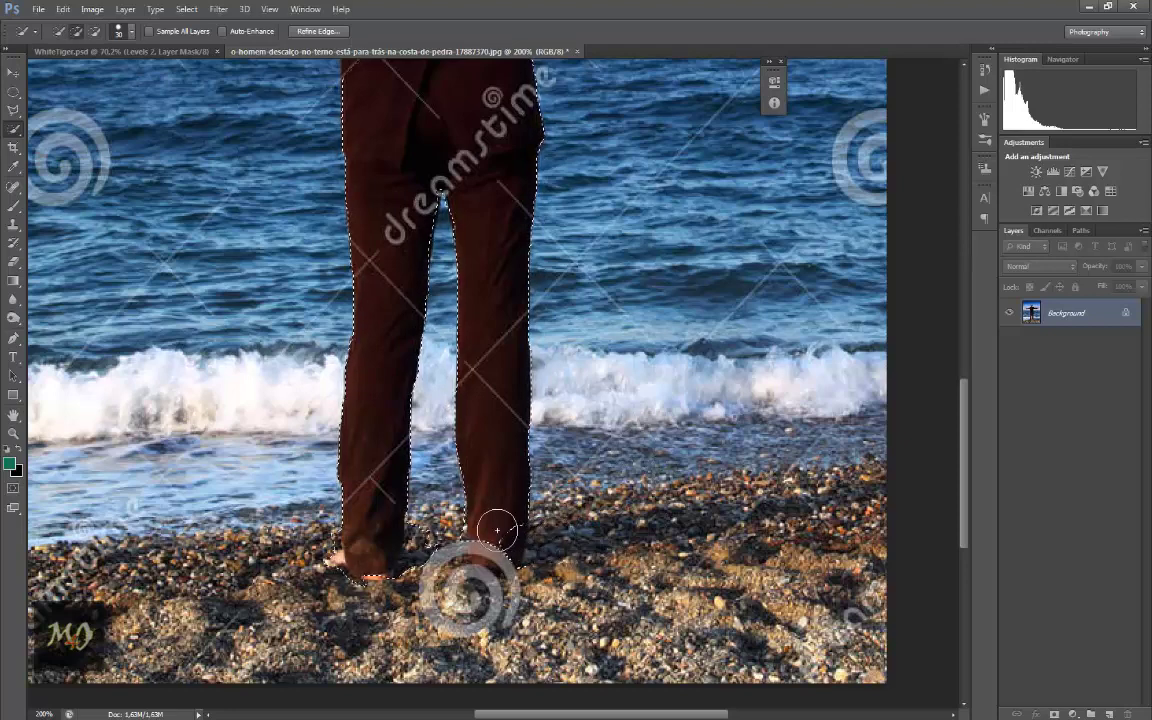
drag(498, 548, 436, 537)
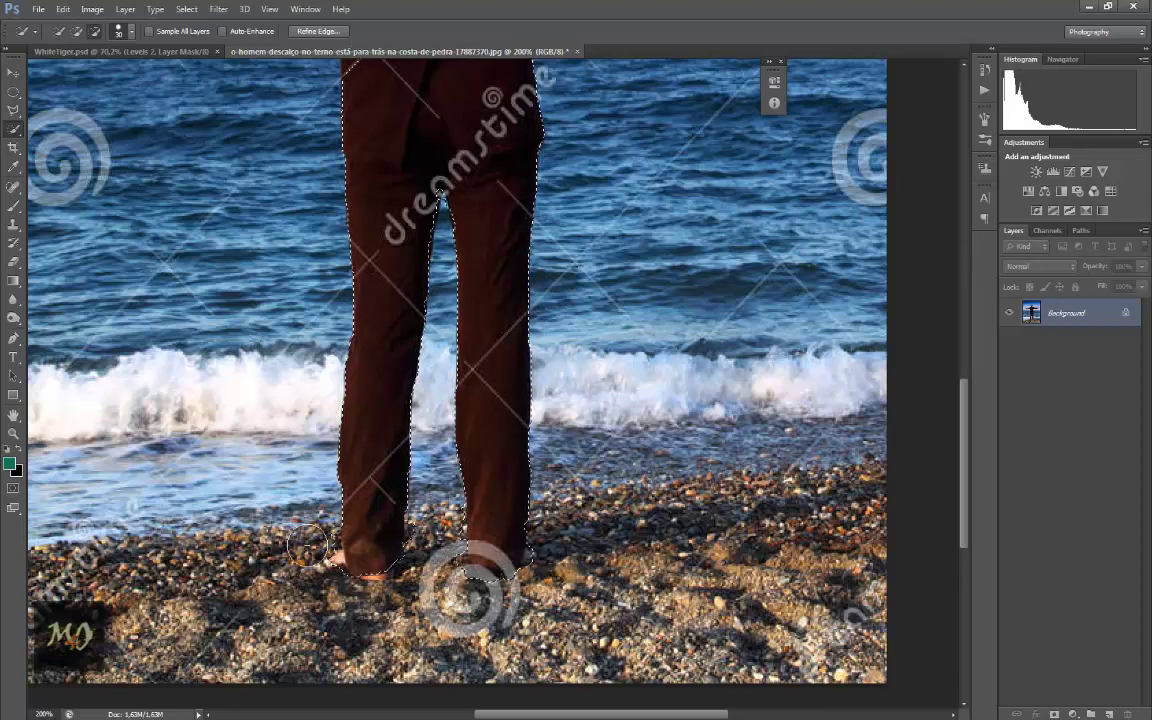
drag(318, 537, 415, 543)
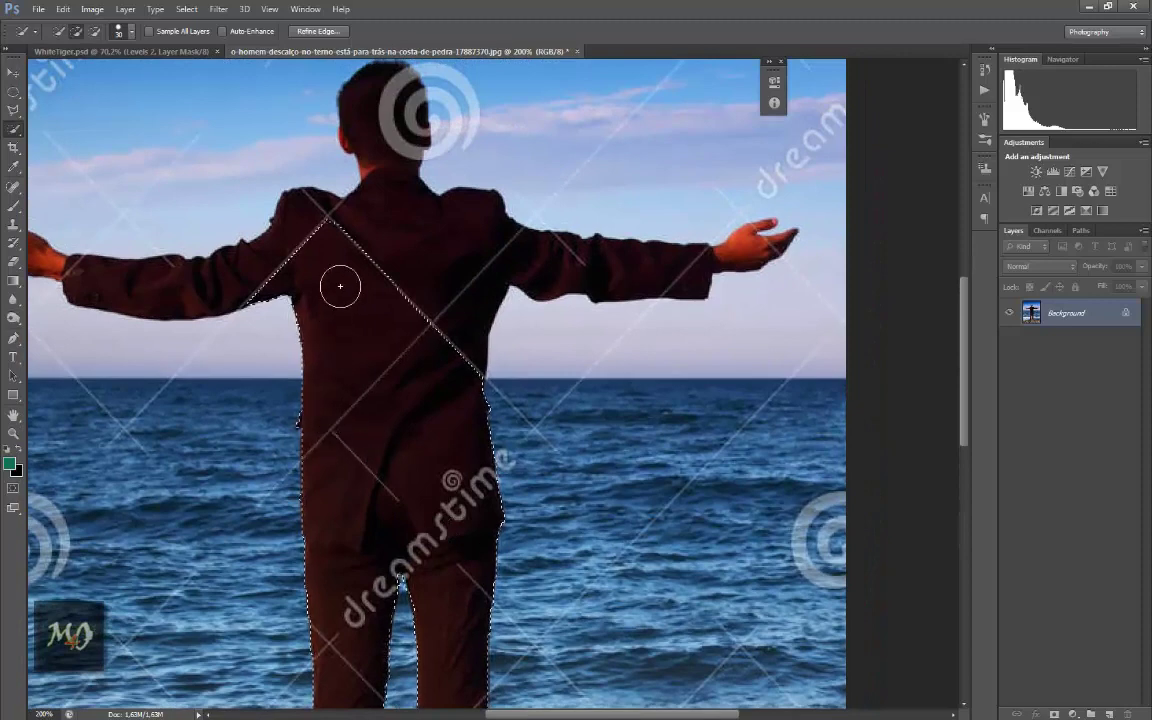
Step: Add the man's outstretched arms, head and back to the selection
drag(327, 420, 244, 296)
drag(156, 308, 374, 301)
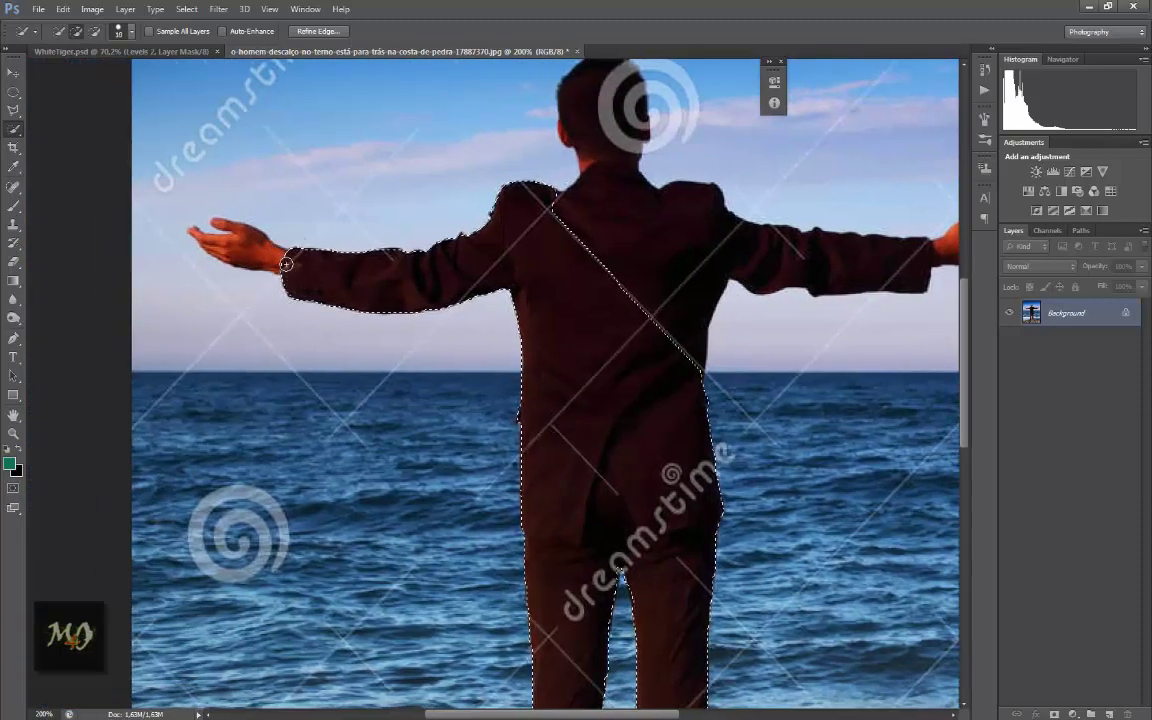
key(bracketleft)
key(bracketleft)
key(bracketleft)
mouse_move(580, 250)
mouse_down()
mouse_move(630, 219)
mouse_move(836, 252)
mouse_move(891, 280)
mouse_move(764, 290)
mouse_up()
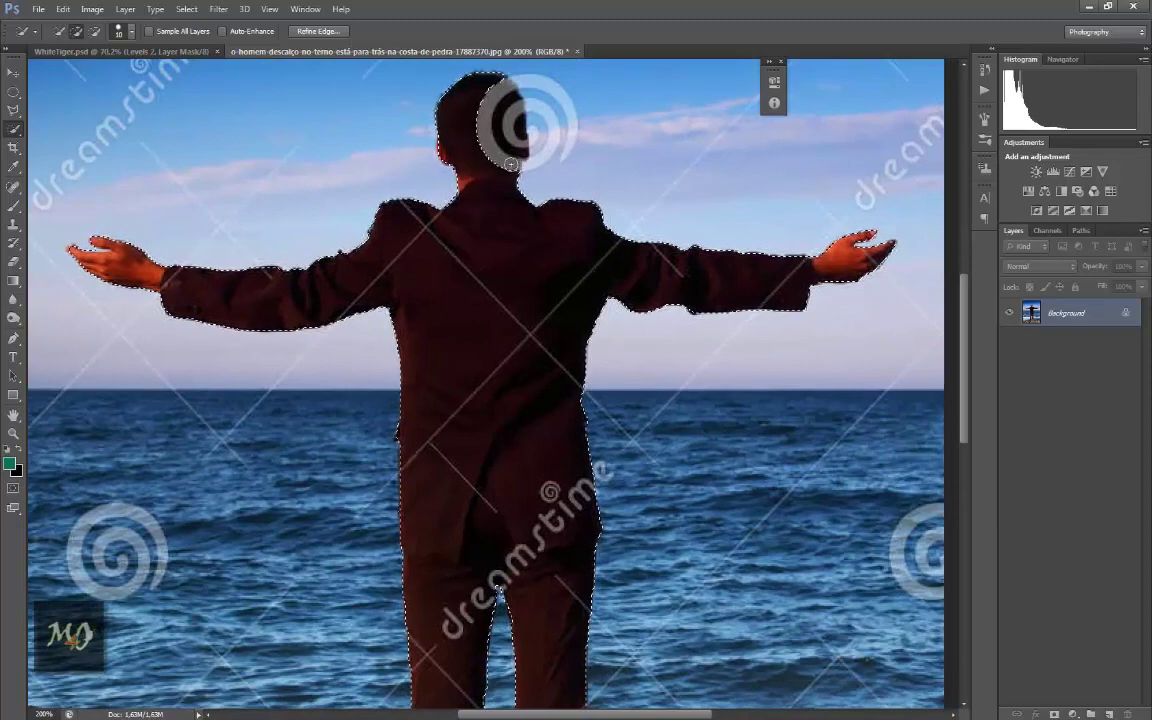
drag(512, 404, 506, 136)
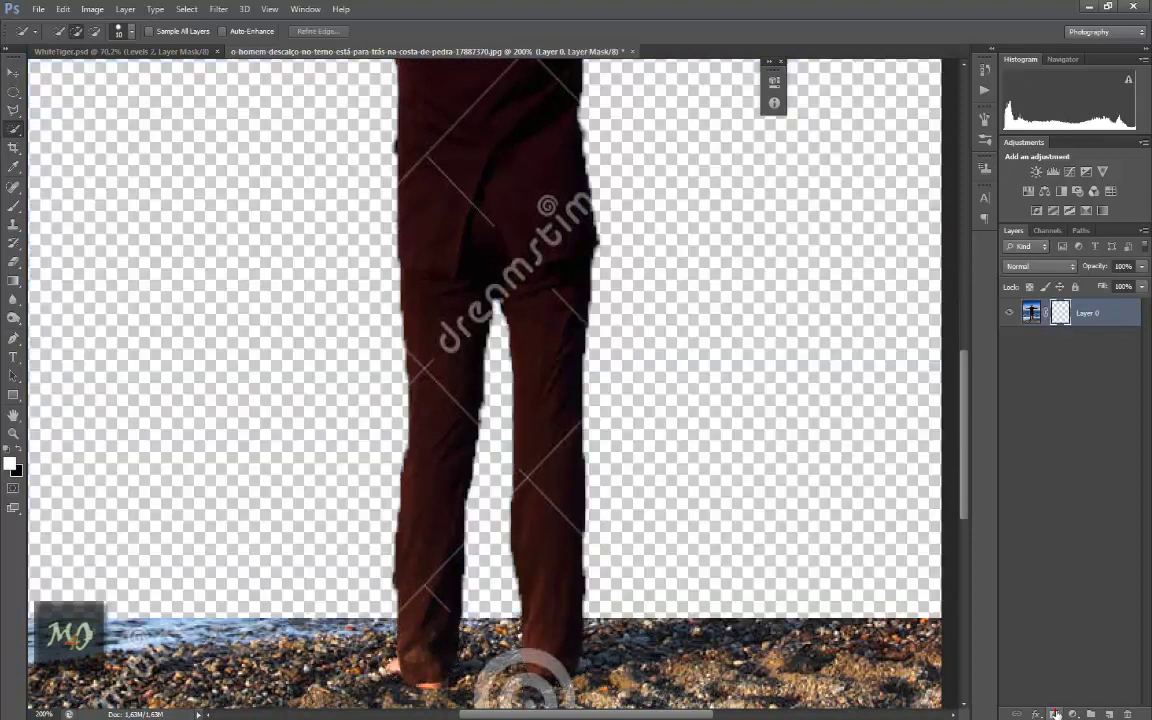
Step: Mask out the background around the man and refine the mask edge to a 0.5 px radius with some smoothing
click(1054, 714)
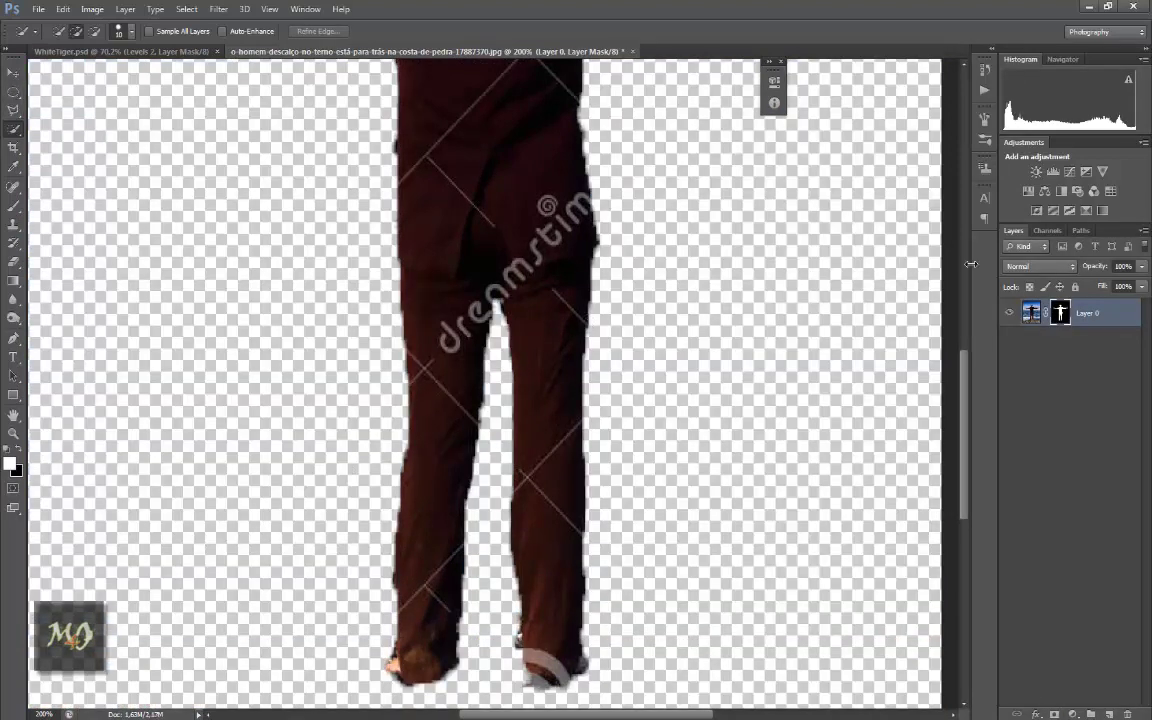
right_click(1062, 316)
click(980, 375)
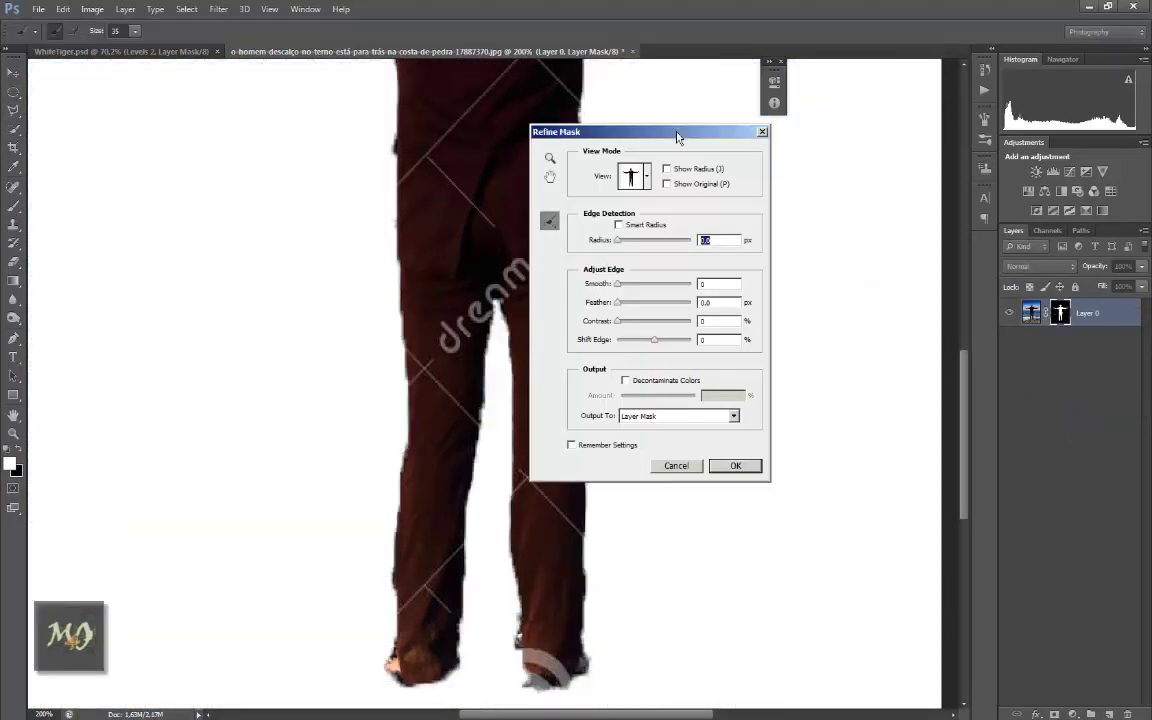
drag(678, 137, 808, 218)
click(750, 325)
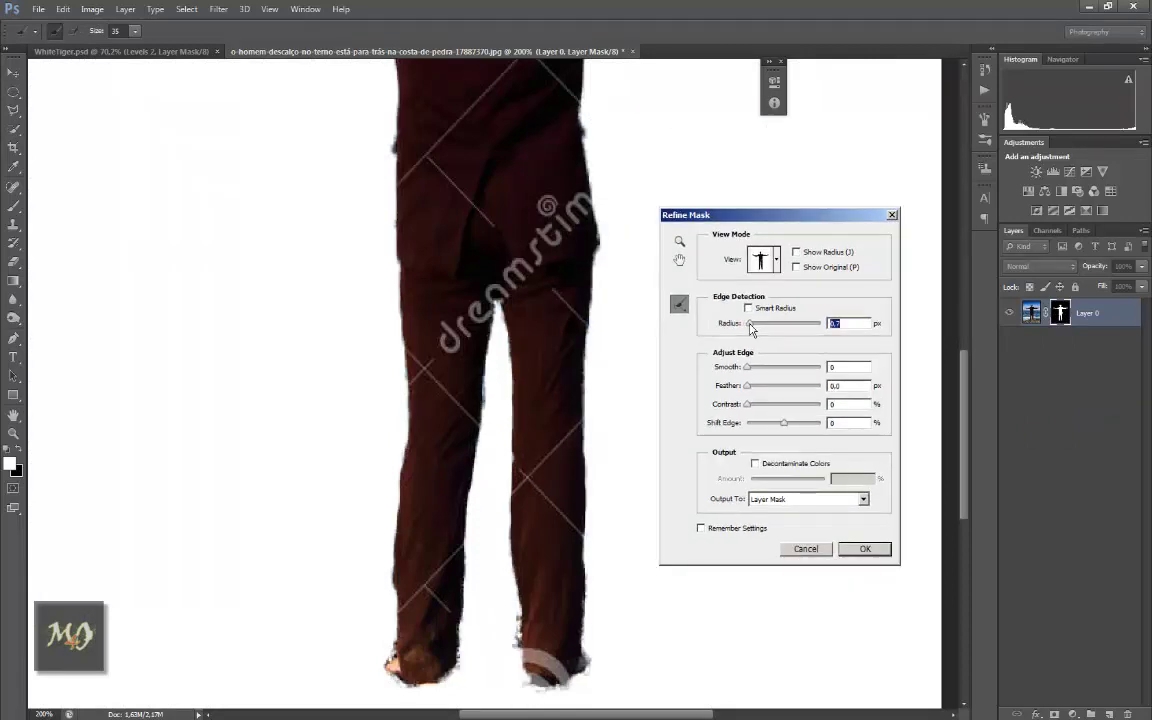
drag(757, 329, 749, 330)
click(752, 367)
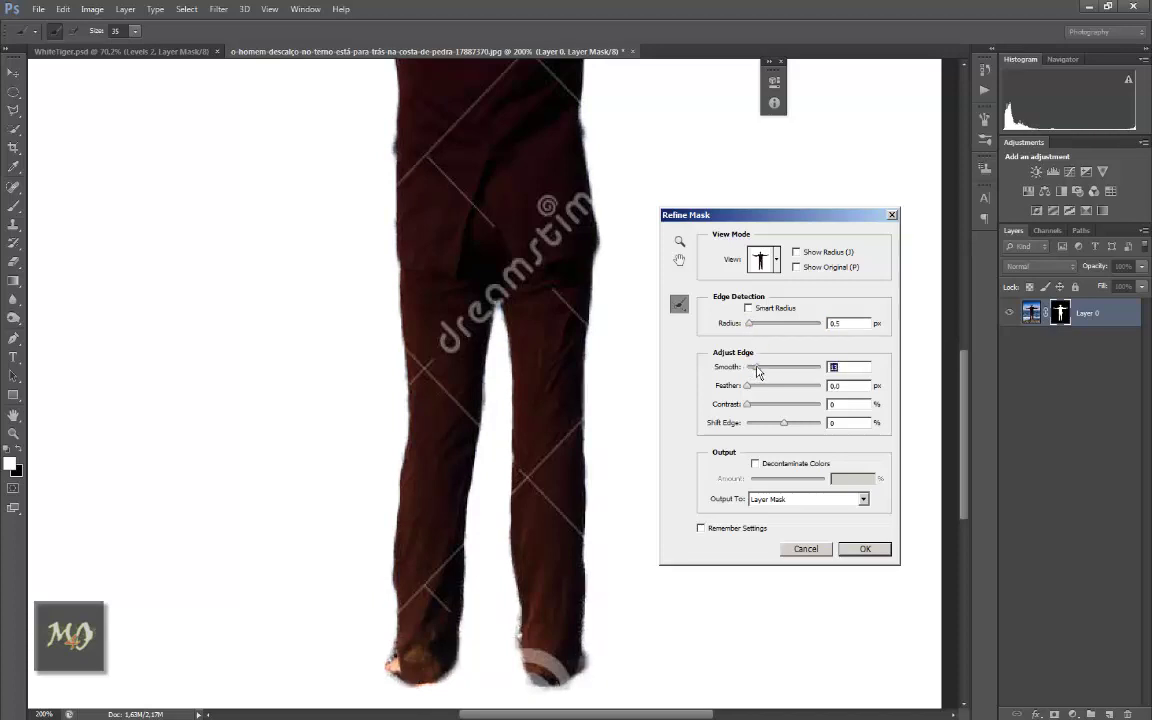
click(858, 546)
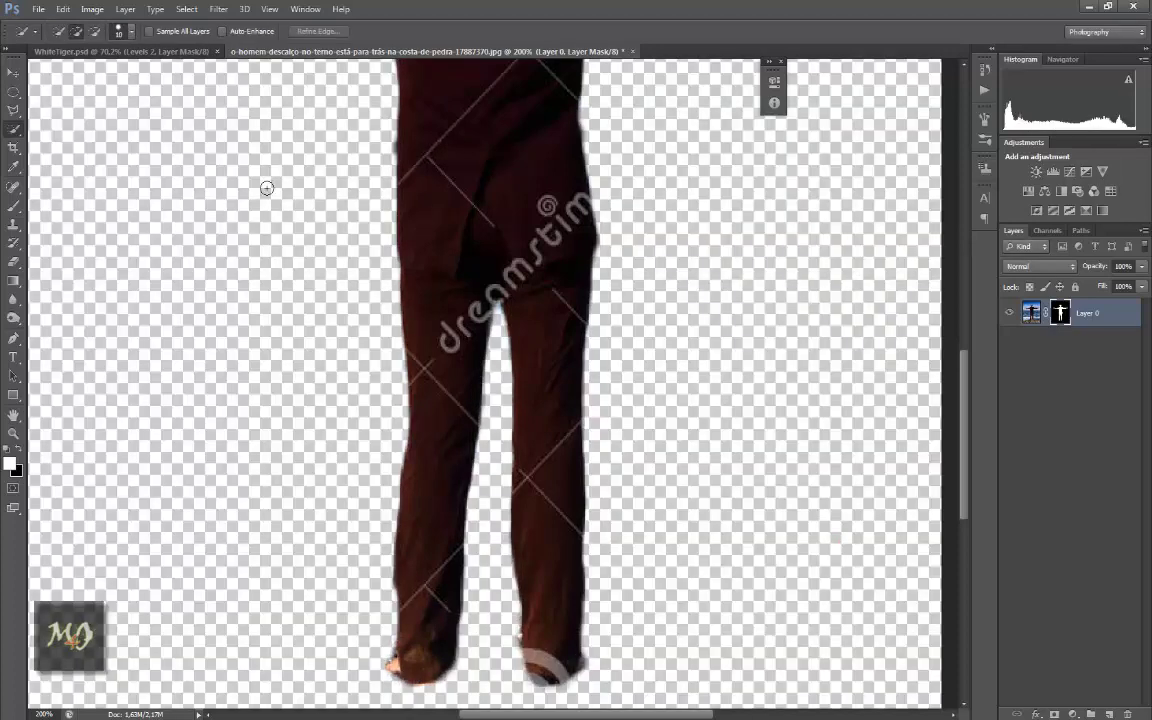
Step: With a smaller Clone Stamp on Layer 0's pixels, clean up the left trouser leg edges
click(13, 224)
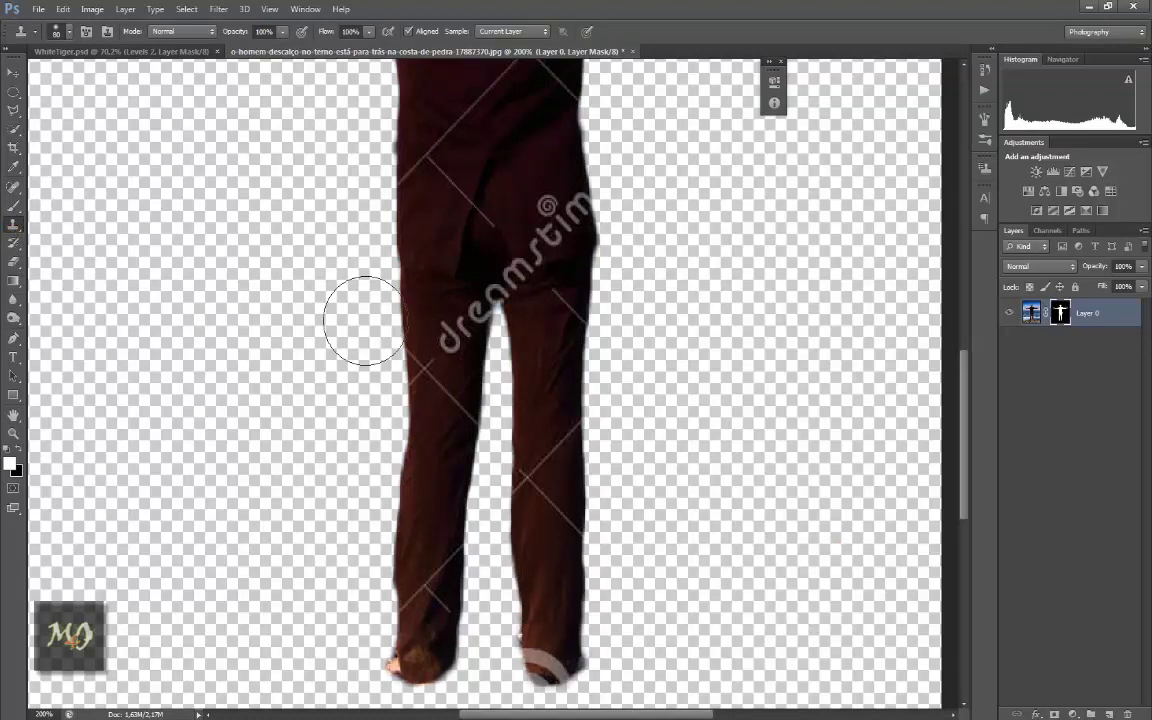
key(bracketleft)
key(bracketleft)
key(bracketleft)
key(bracketleft)
key(bracketleft)
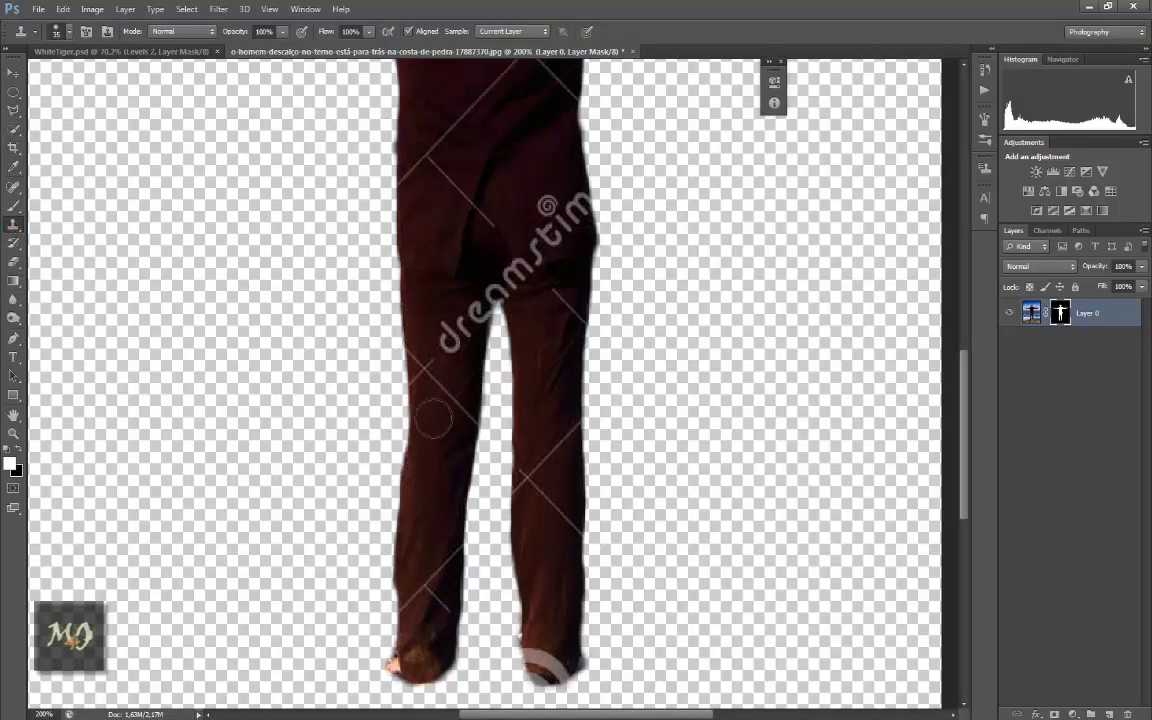
alt+click(425, 369)
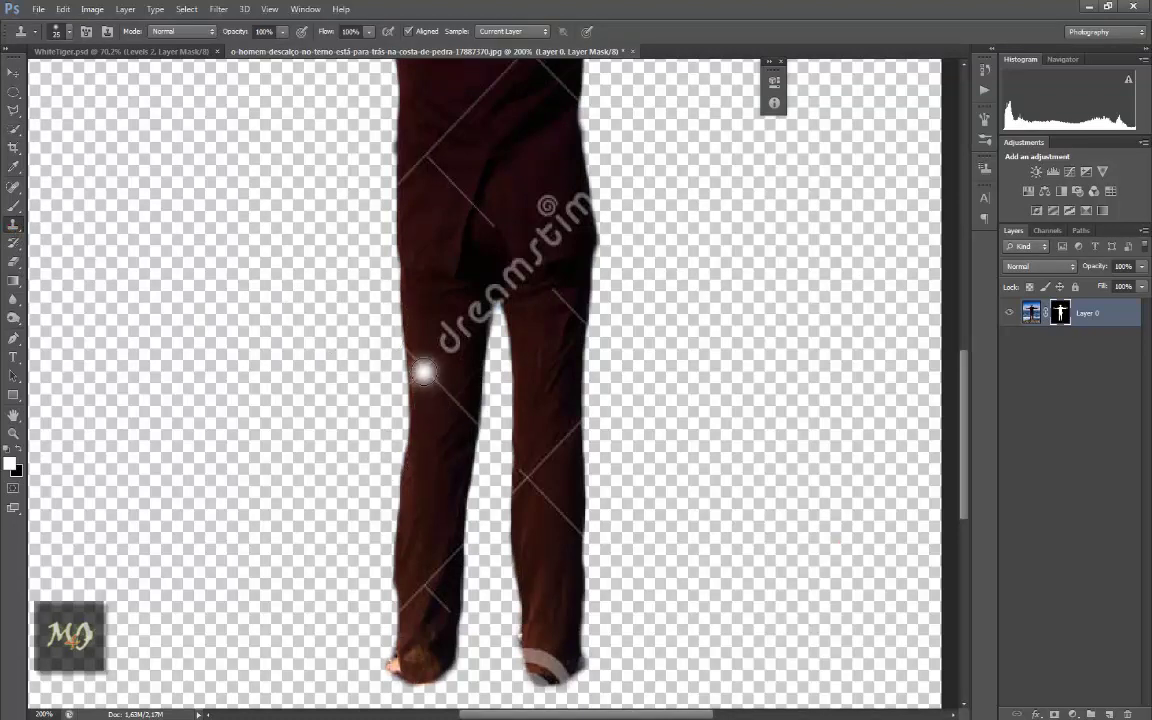
click(1031, 312)
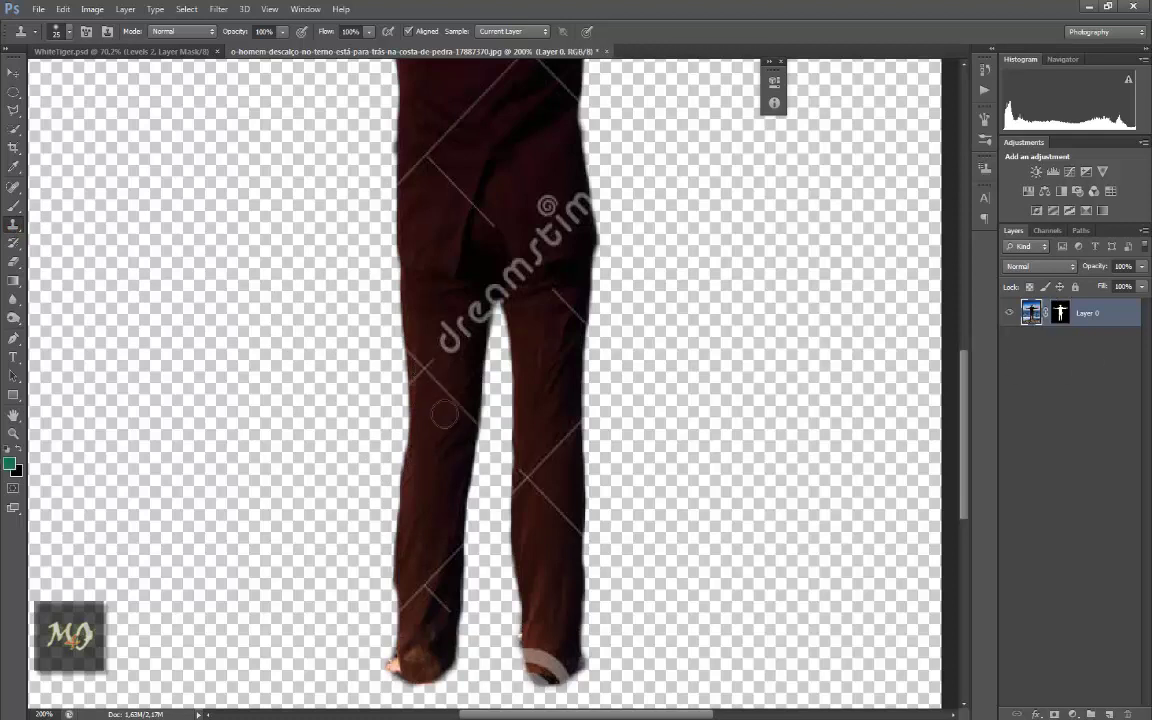
mouse_move(426, 366)
mouse_down()
mouse_move(430, 379)
mouse_move(416, 356)
mouse_up()
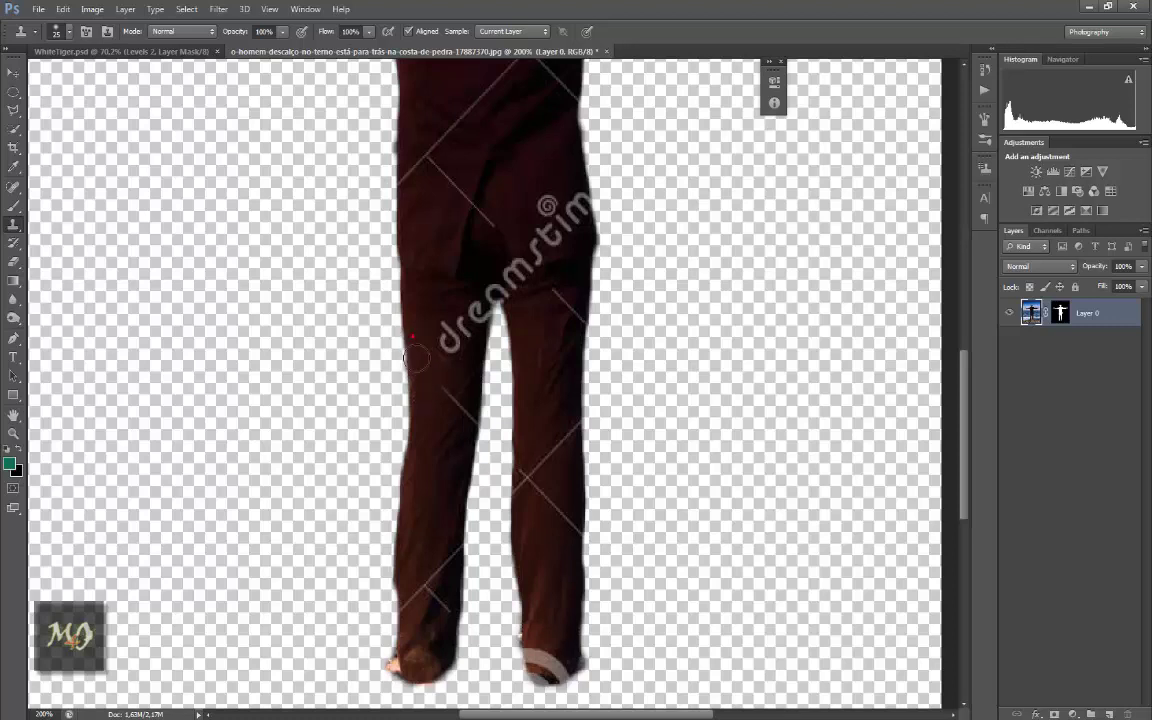
drag(447, 395, 466, 420)
drag(446, 549, 423, 590)
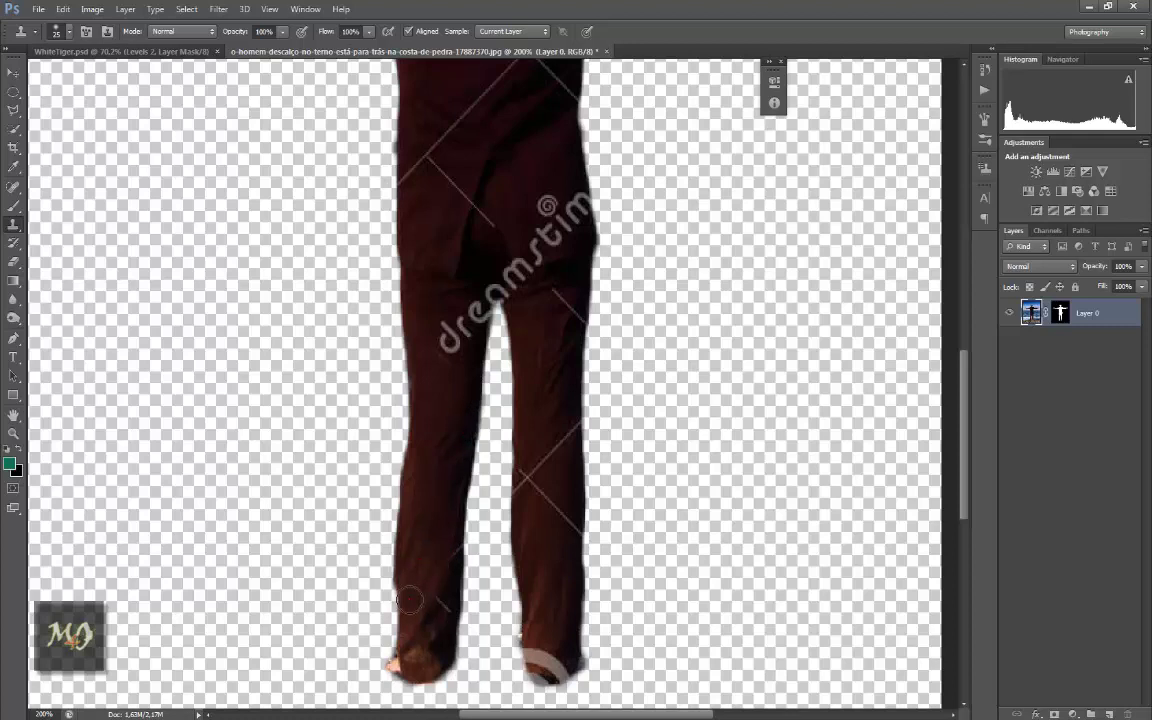
mouse_move(409, 603)
mouse_down()
mouse_move(428, 615)
mouse_move(450, 568)
mouse_up()
Step: Clone out the light patch at the right hem and the watermark letters across the trousers
drag(540, 580, 470, 490)
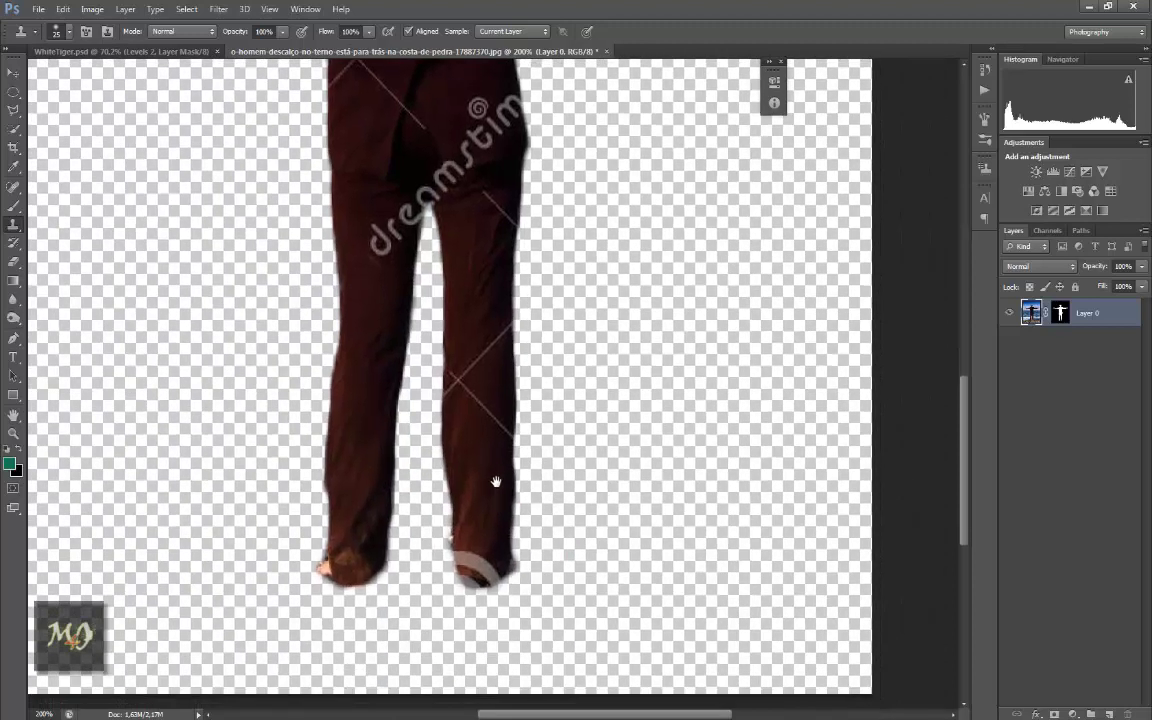
drag(476, 538, 486, 563)
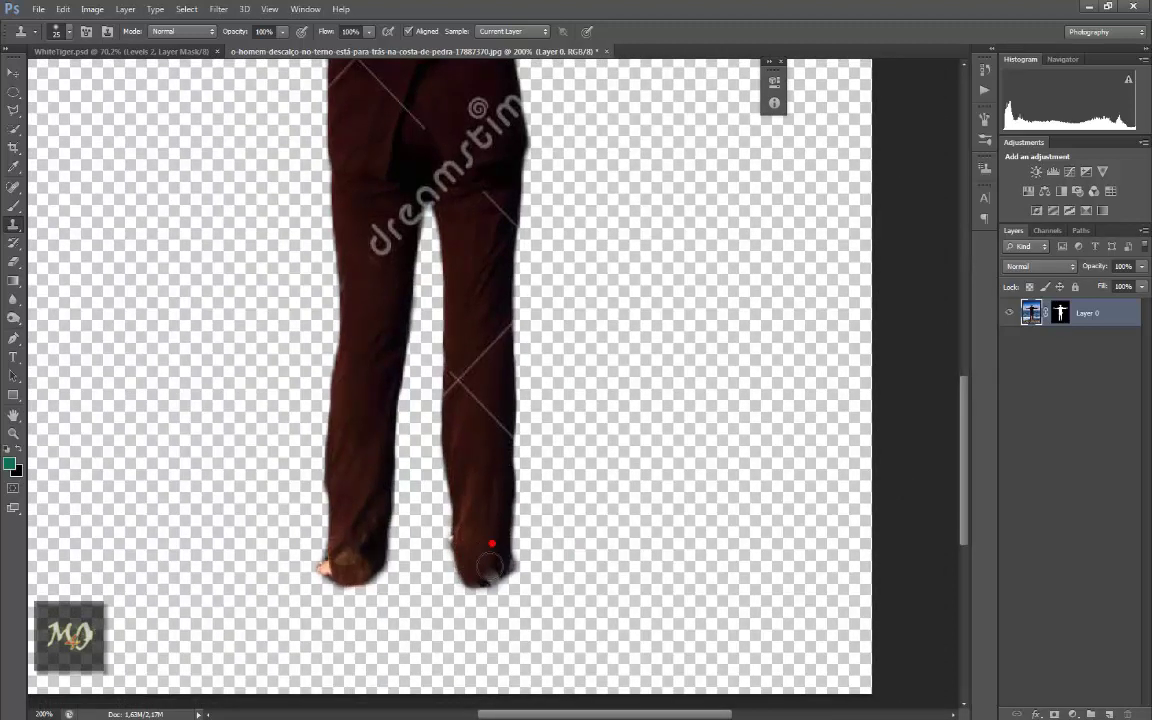
mouse_move(494, 420)
mouse_down()
mouse_move(484, 432)
mouse_move(470, 386)
mouse_move(481, 380)
mouse_move(461, 373)
mouse_move(470, 336)
mouse_up()
scroll(488, 330, up, 3)
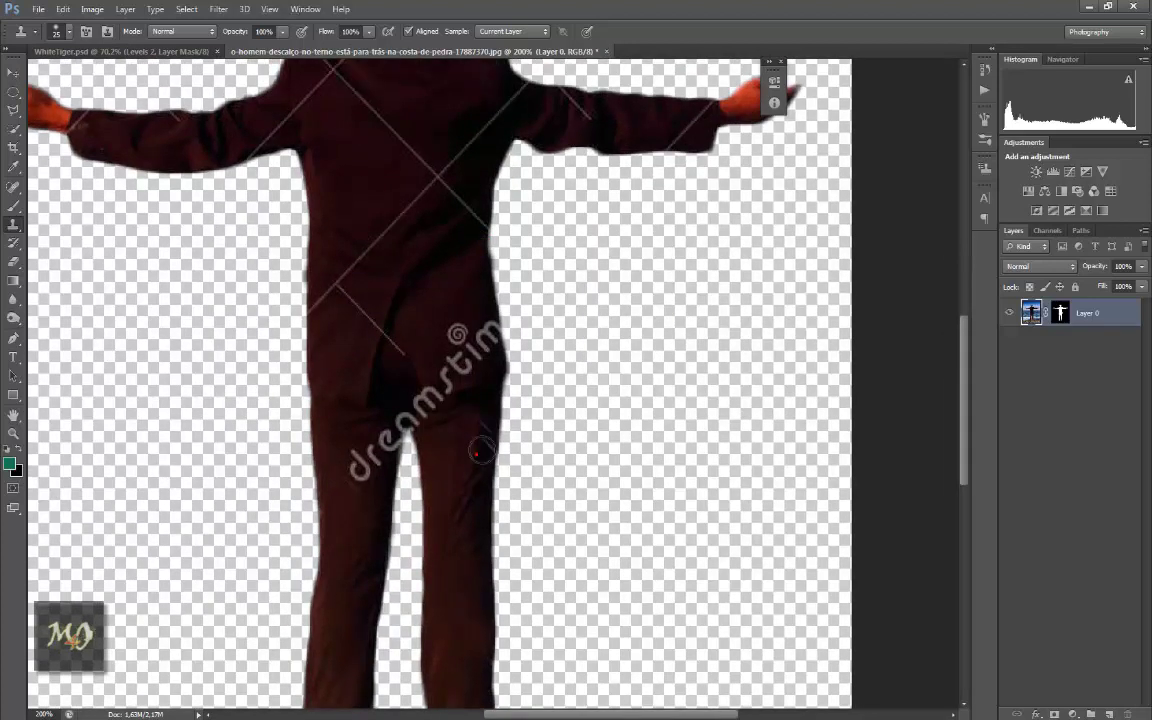
mouse_move(365, 478)
mouse_down()
mouse_move(355, 460)
mouse_move(373, 460)
mouse_move(402, 418)
mouse_move(427, 433)
mouse_up()
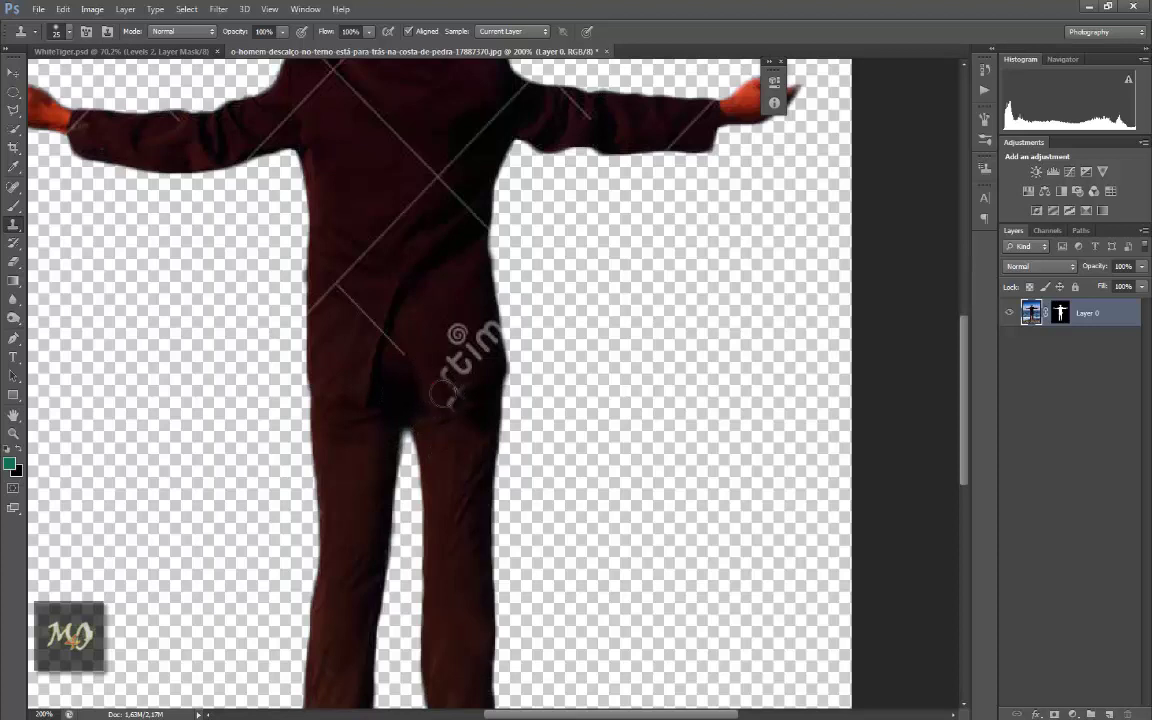
drag(442, 370, 447, 441)
drag(430, 358, 459, 334)
drag(467, 323, 488, 346)
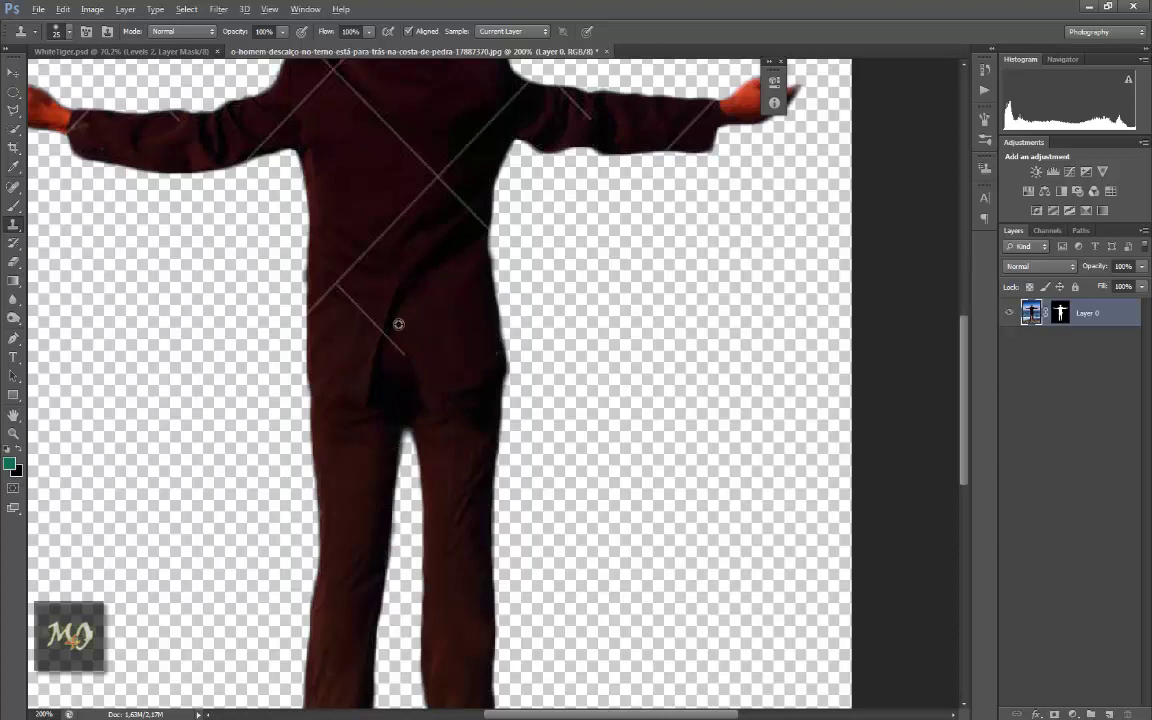
mouse_move(397, 340)
mouse_down()
mouse_move(409, 351)
mouse_move(320, 303)
mouse_move(398, 220)
mouse_move(384, 226)
mouse_up()
Step: Clone out the diagonal watermark lines across the man's jacket
alt+click(358, 236)
mouse_move(424, 175)
mouse_down()
mouse_move(442, 309)
mouse_move(344, 514)
mouse_up()
drag(393, 480, 327, 416)
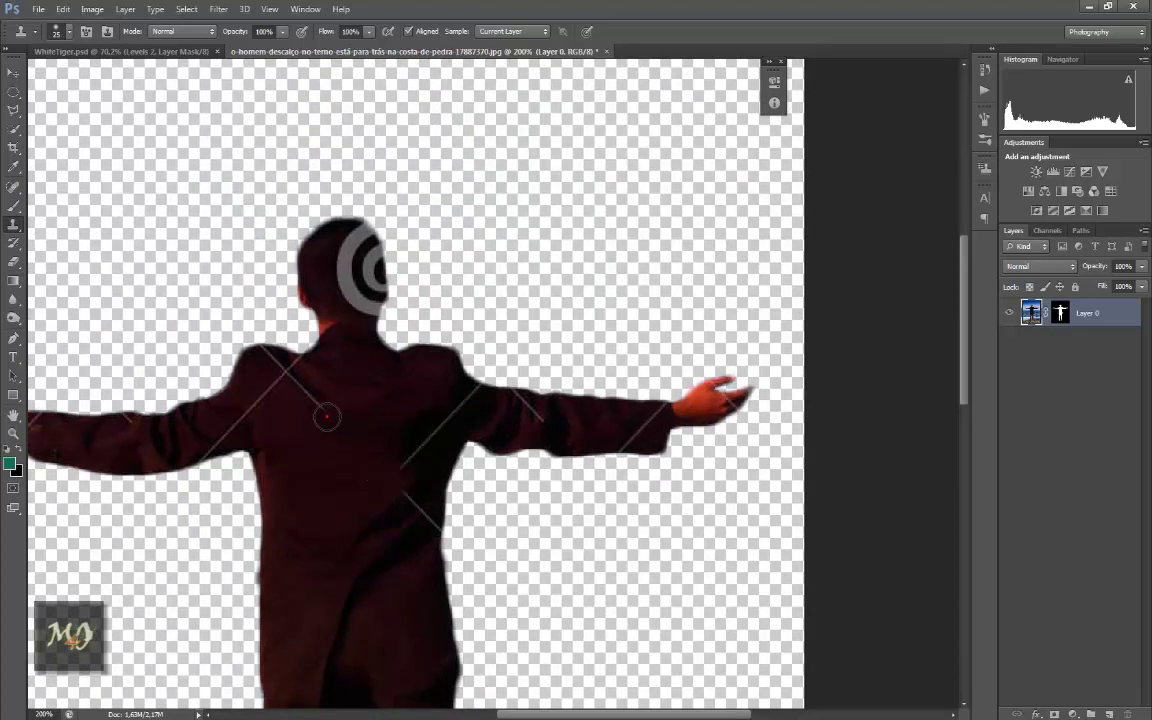
alt+click(405, 437)
drag(412, 455, 438, 428)
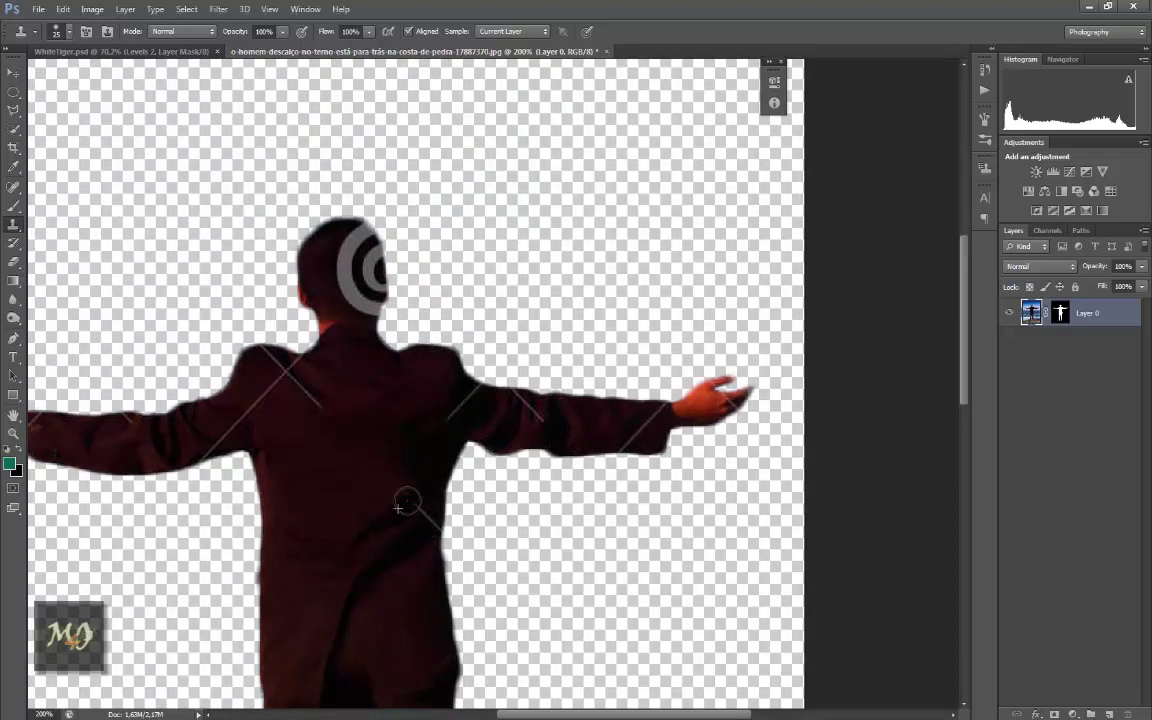
drag(406, 500, 424, 525)
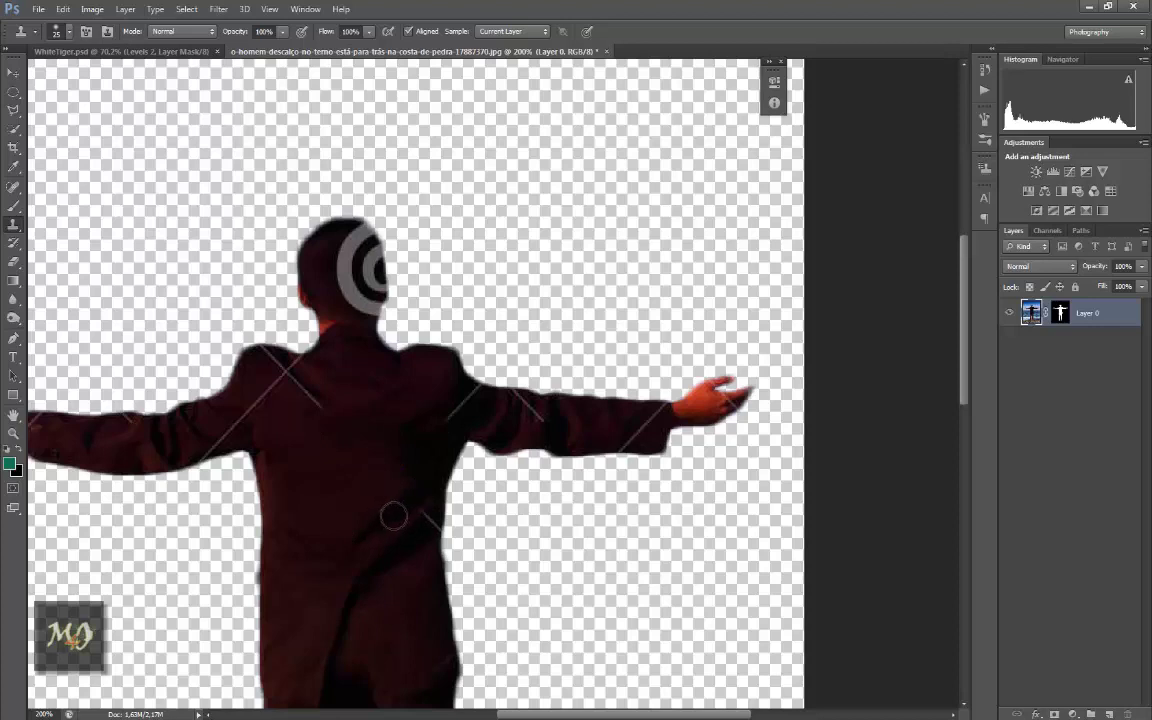
alt+click(445, 417)
drag(486, 378, 506, 392)
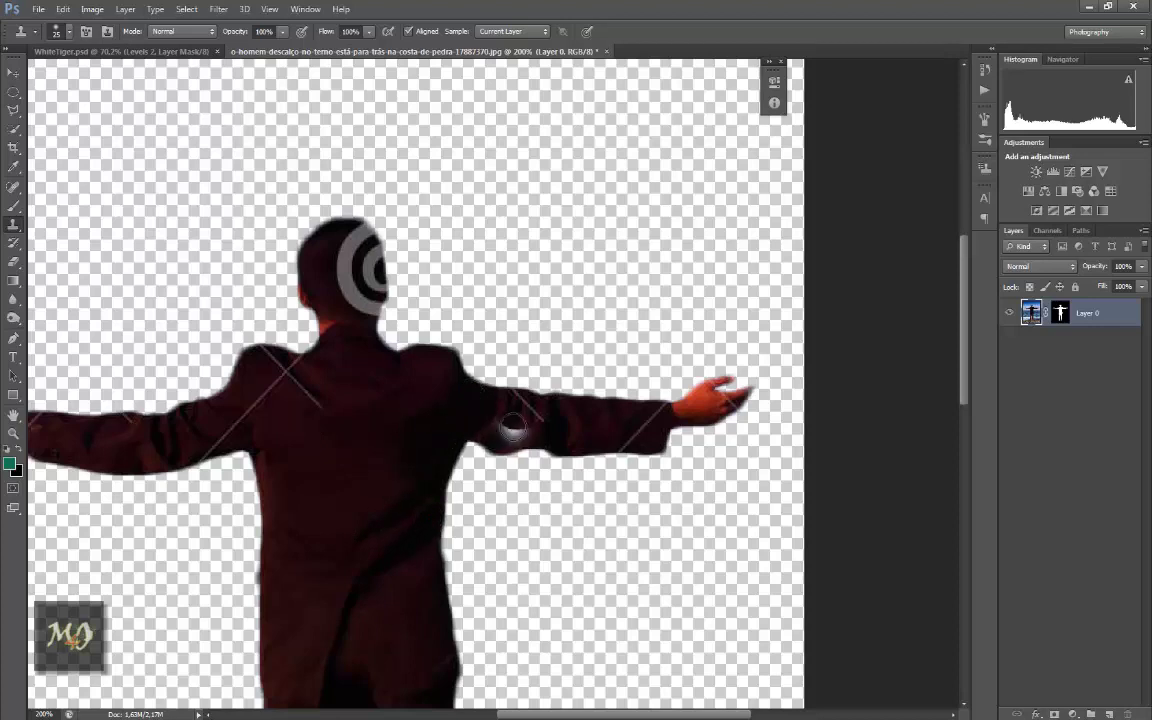
Step: Remove the watermark lines from the upper arm, forearm, hand and shoulder
key(ctrl+plus)
key(ctrl+plus)
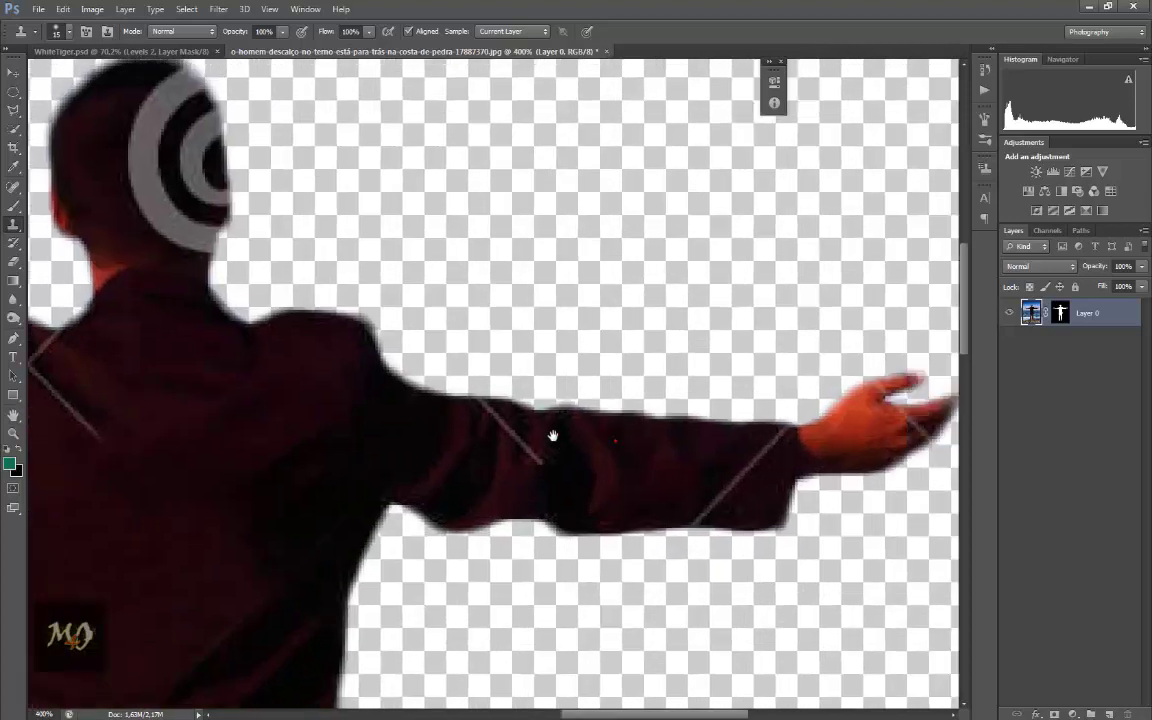
alt+click(493, 377)
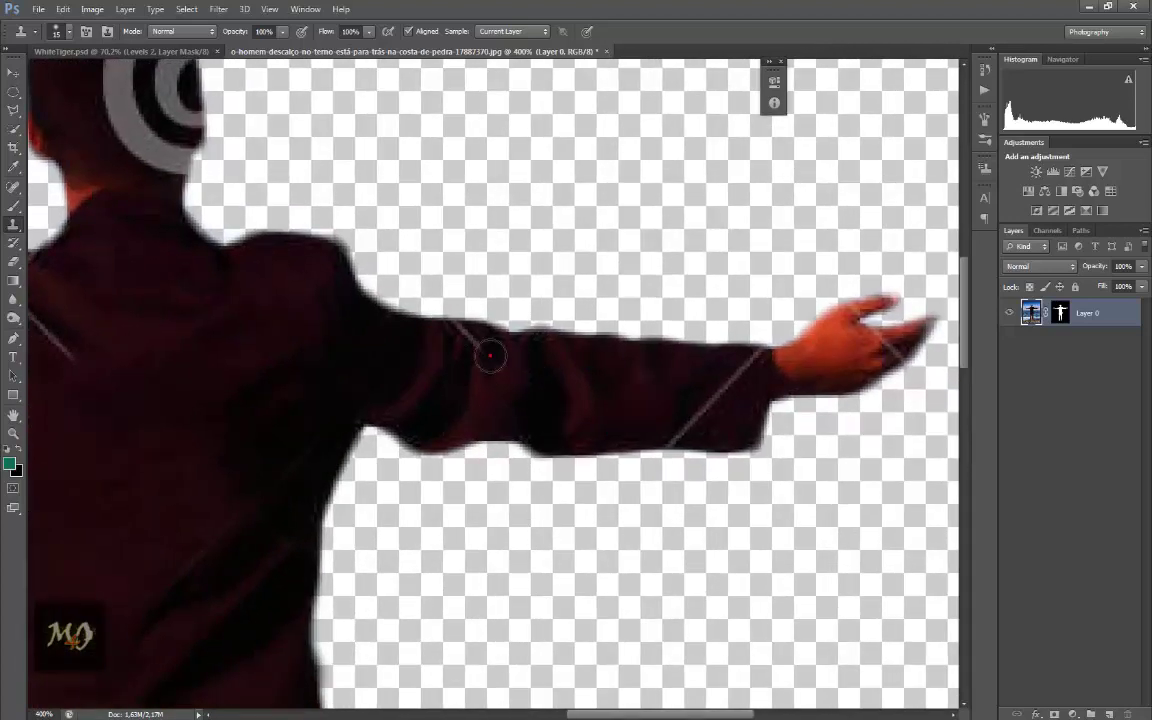
drag(488, 352, 420, 305)
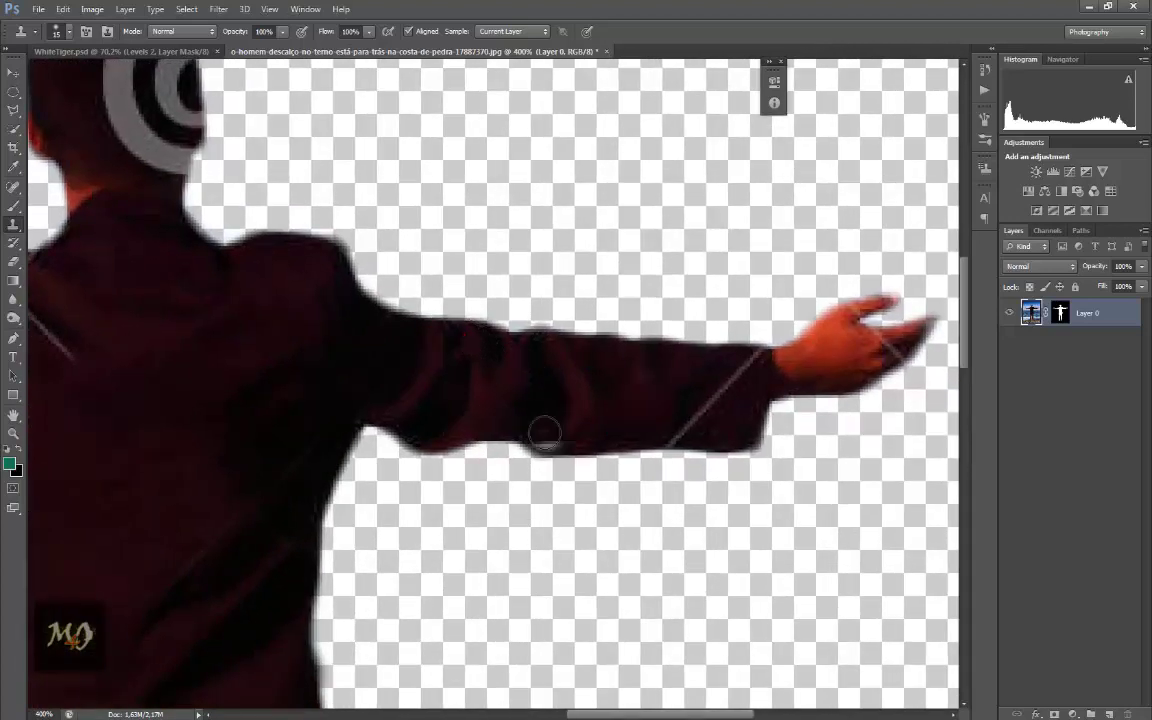
alt+click(655, 415)
drag(676, 418, 756, 364)
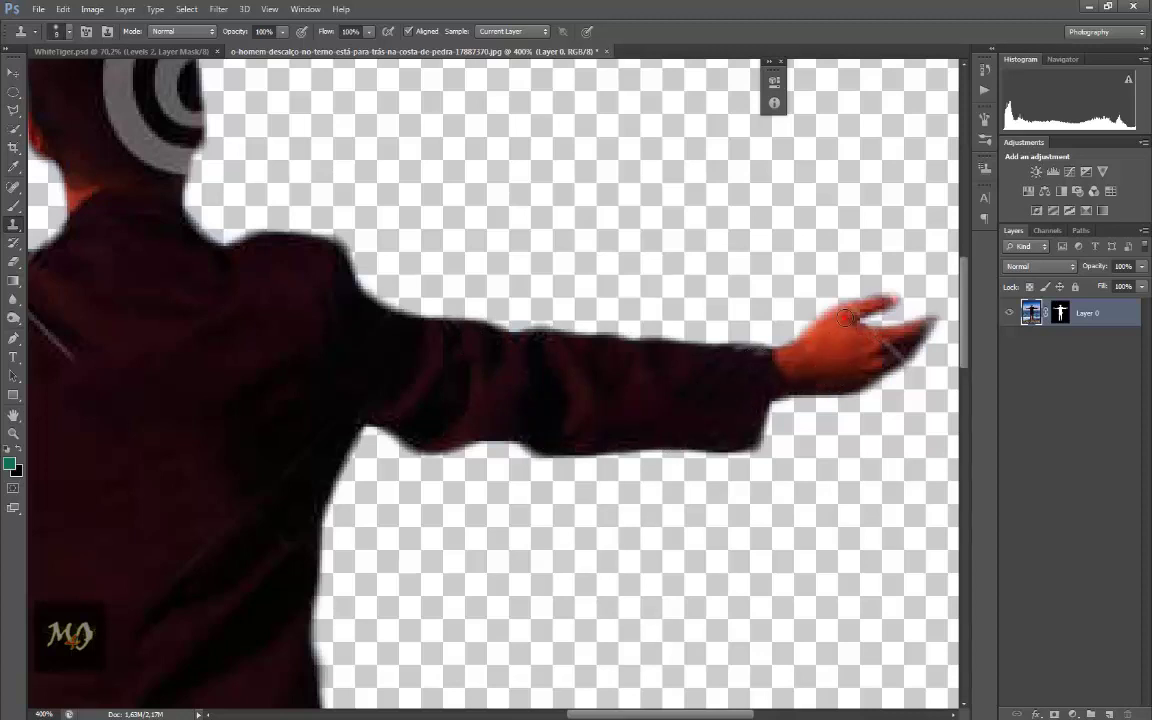
drag(870, 367, 888, 347)
drag(332, 318, 842, 318)
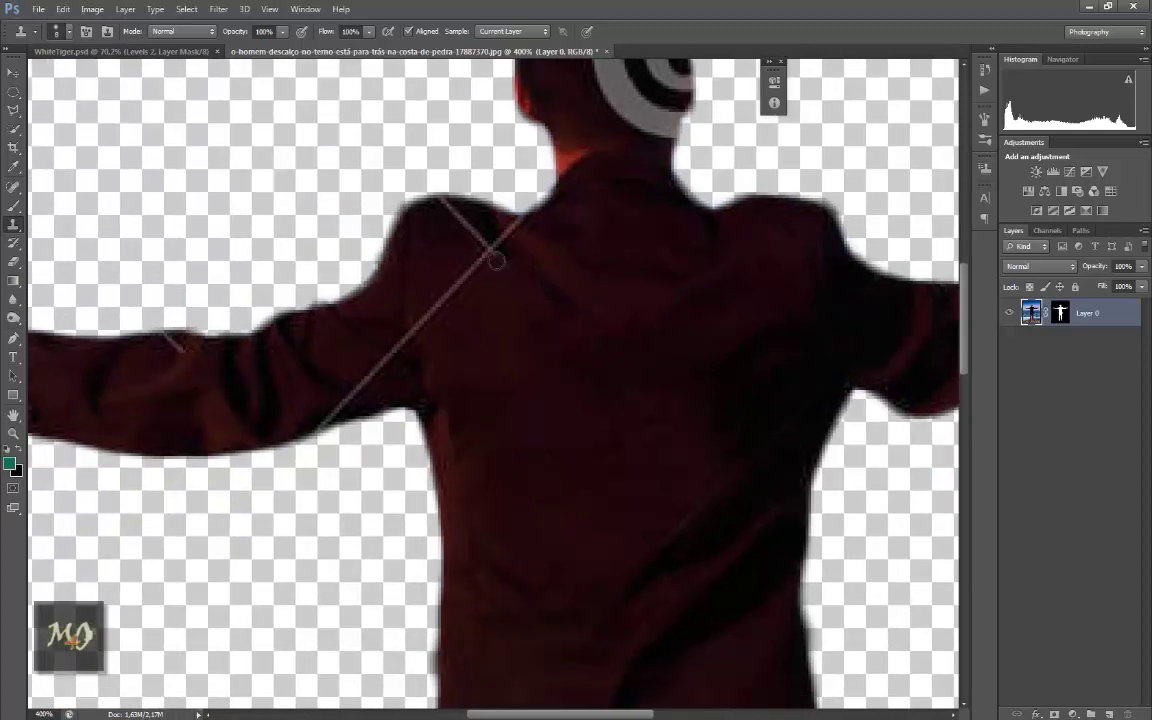
drag(476, 240, 478, 224)
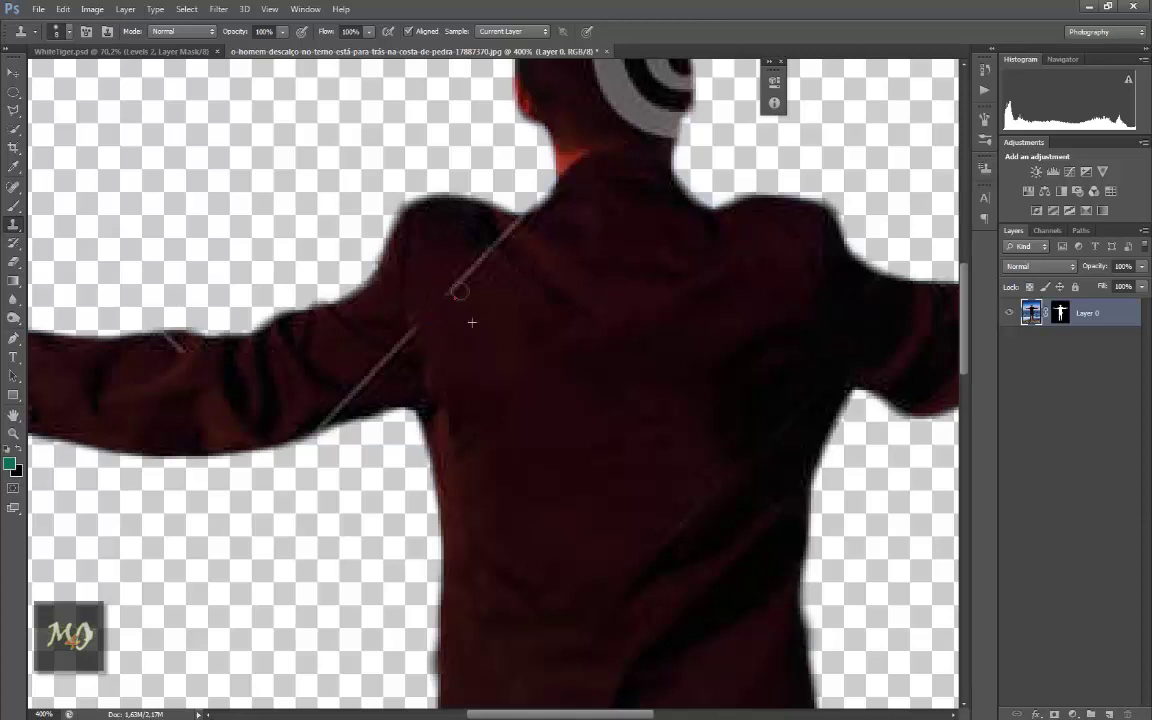
drag(423, 343, 464, 298)
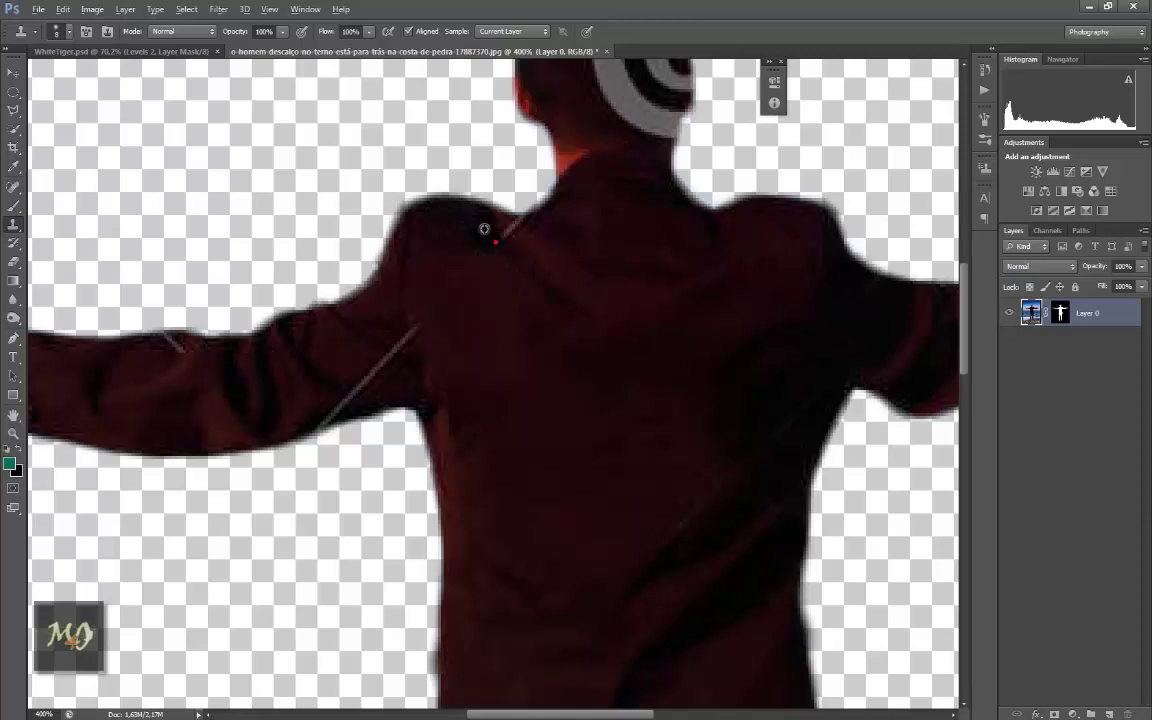
mouse_move(442, 363)
mouse_down()
mouse_move(522, 308)
mouse_move(438, 298)
mouse_up()
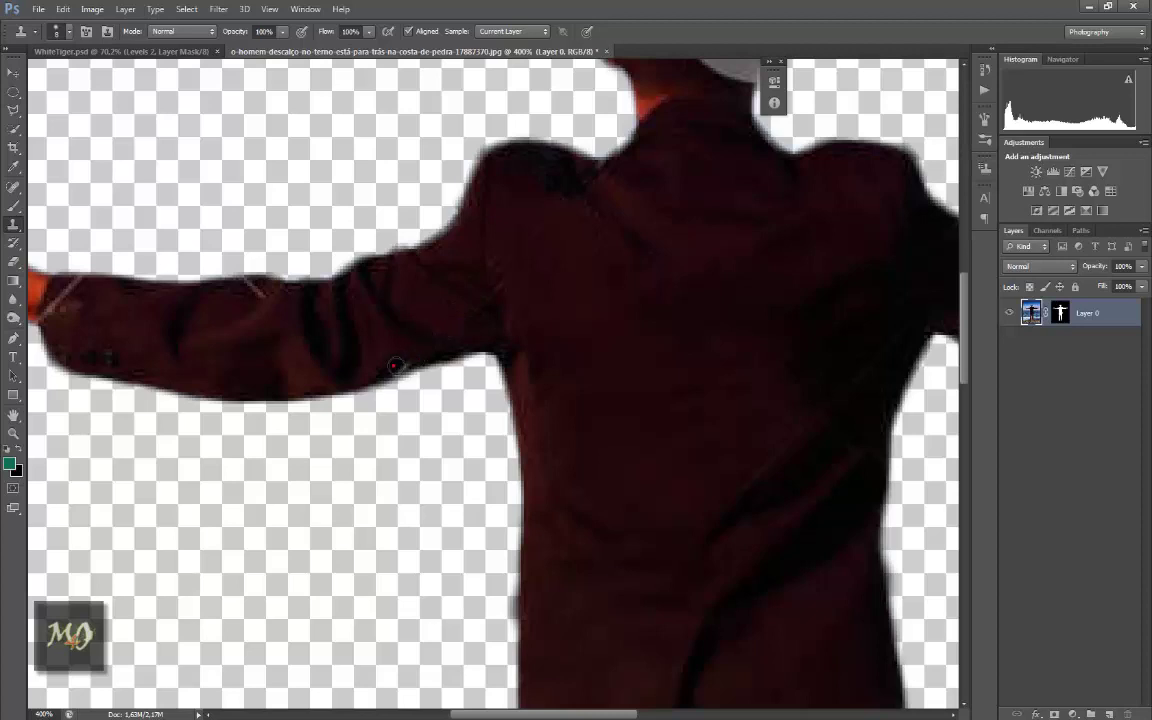
drag(248, 287, 352, 275)
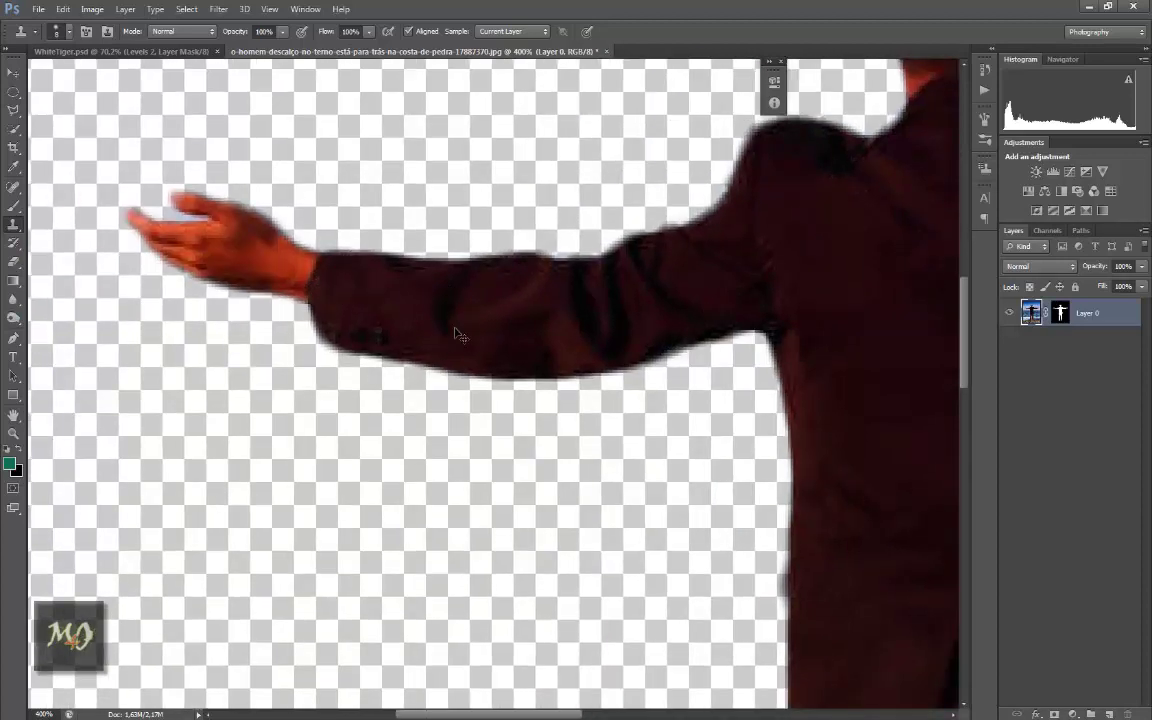
Step: Cover the white ring on the back of the man's head with dark hair using a smaller brush
key(ctrl+0)
key(ctrl+plus)
key(ctrl+plus)
key(ctrl+plus)
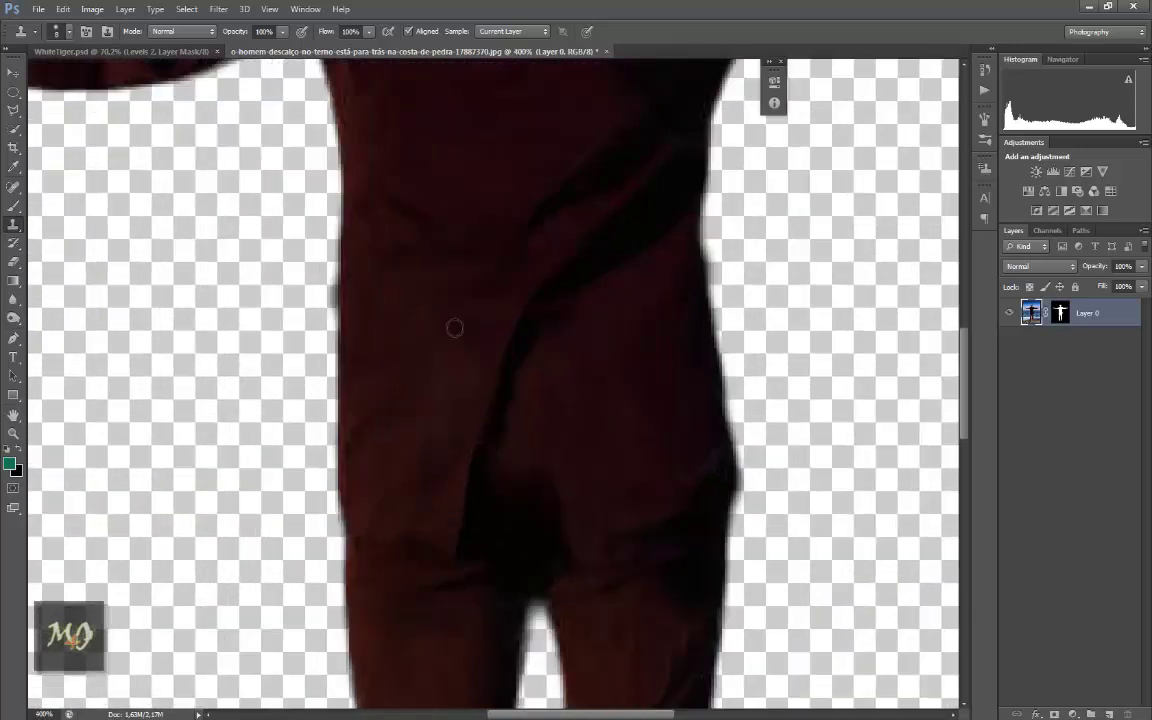
drag(454, 328, 200, 700)
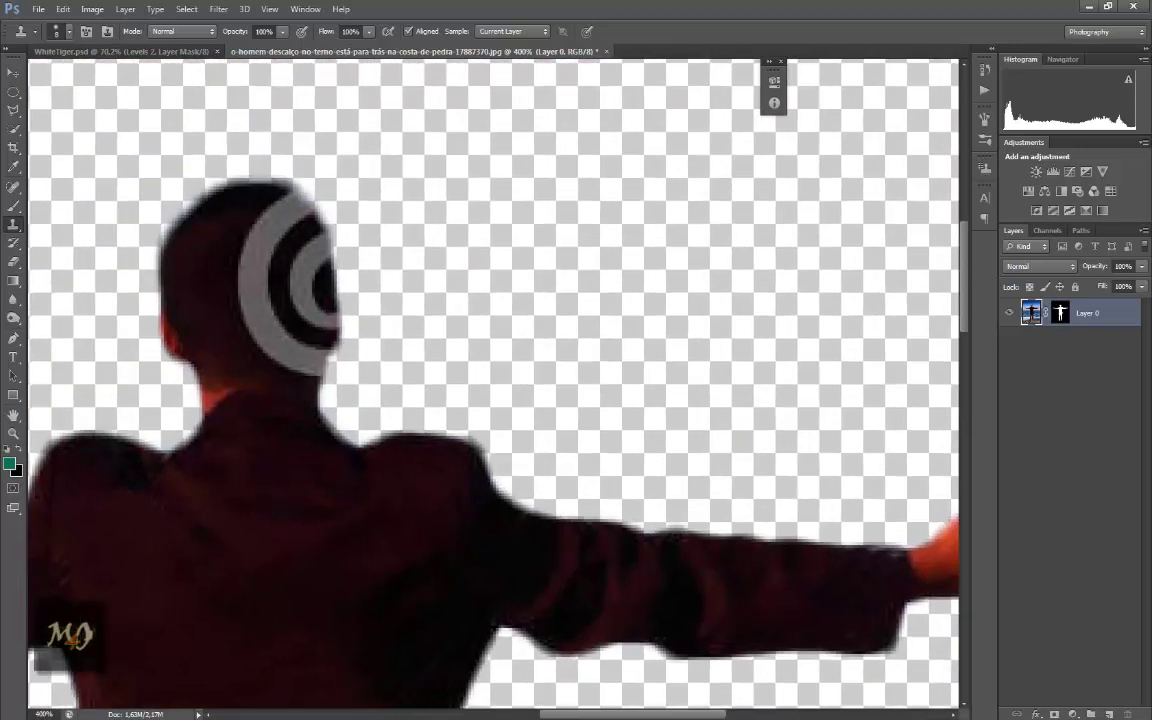
alt+click(196, 262)
drag(284, 37, 231, 39)
mouse_move(230, 200)
mouse_down()
mouse_move(246, 281)
mouse_move(213, 272)
mouse_move(240, 307)
mouse_up()
key(ctrl+z)
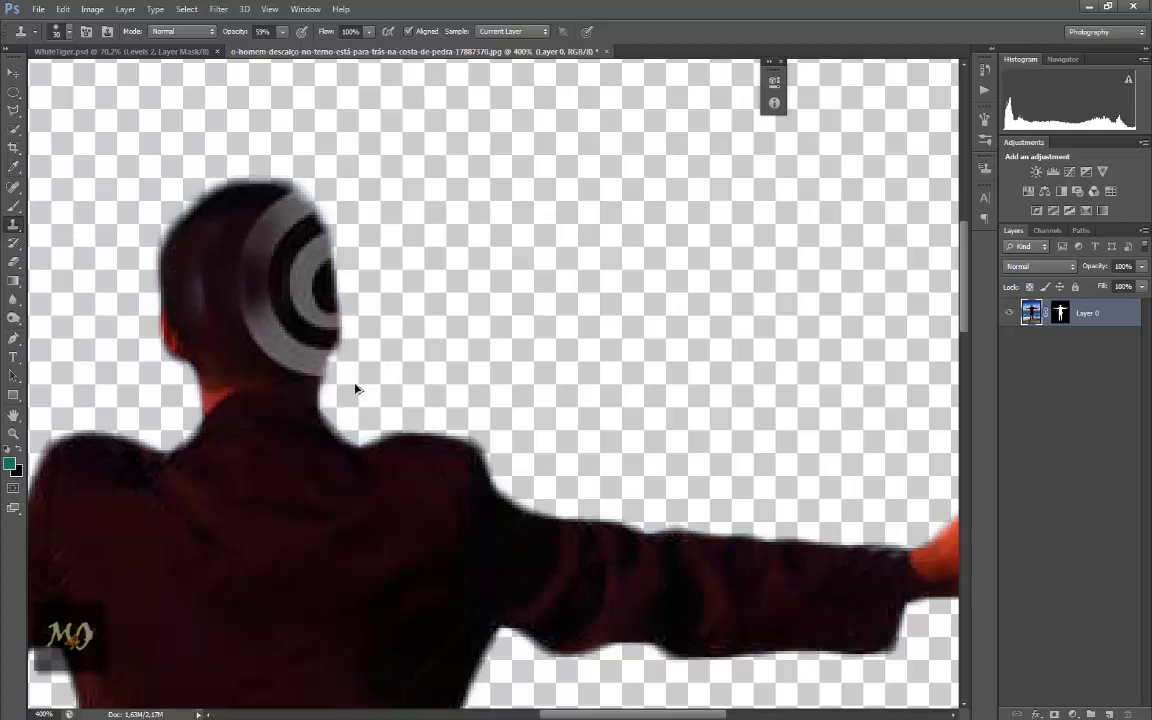
key(bracketleft)
key(bracketleft)
key(bracketleft)
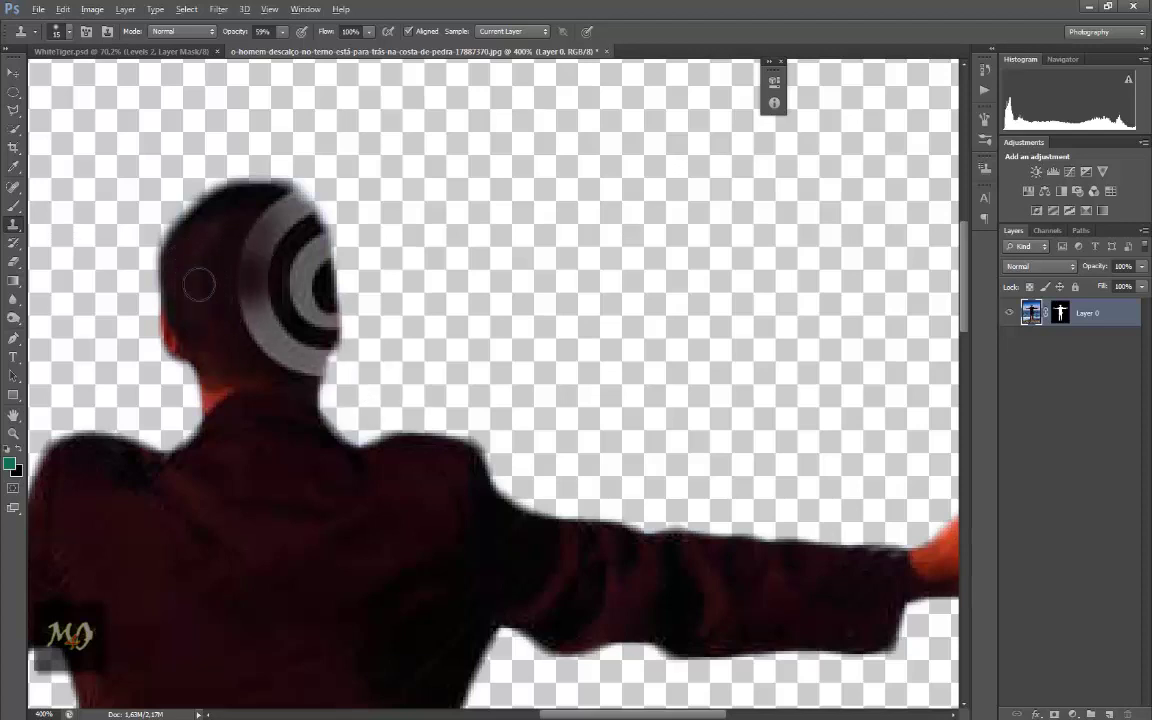
mouse_move(198, 298)
mouse_down()
mouse_move(240, 310)
mouse_move(258, 226)
mouse_move(256, 287)
mouse_up()
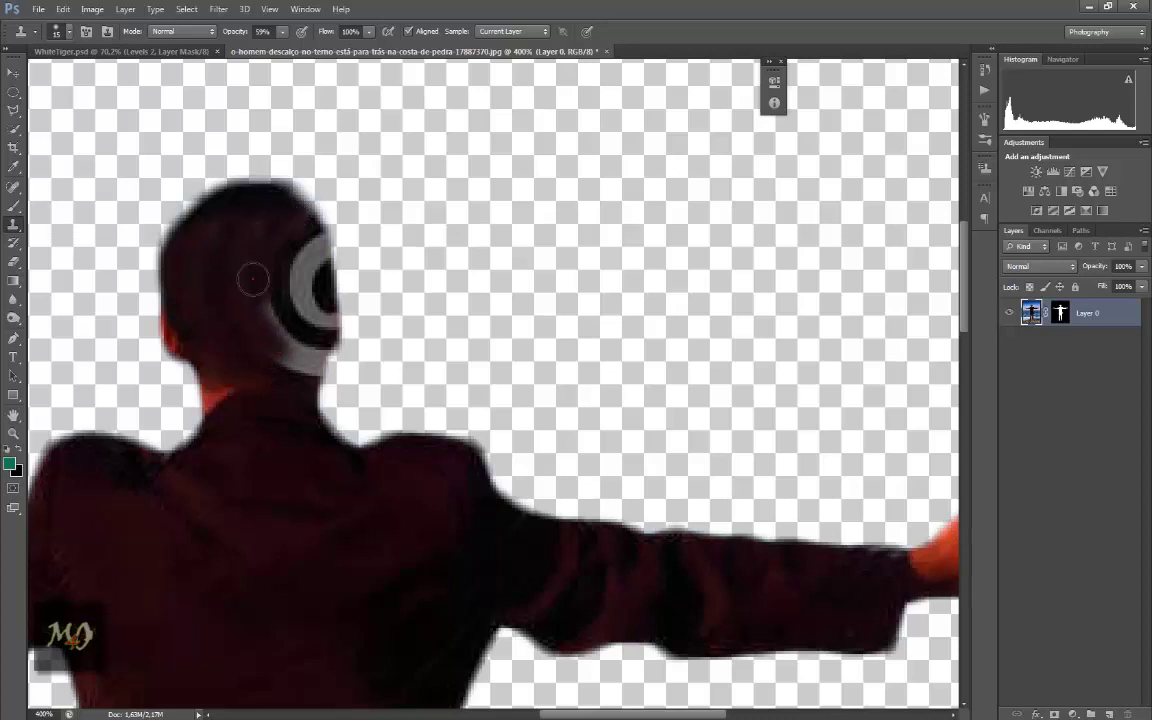
mouse_move(256, 287)
mouse_down()
mouse_move(277, 357)
mouse_move(314, 350)
mouse_move(290, 262)
mouse_move(312, 240)
mouse_move(319, 316)
mouse_move(285, 290)
mouse_move(257, 249)
mouse_move(265, 238)
mouse_move(231, 304)
mouse_move(247, 287)
mouse_up()
mouse_move(240, 232)
mouse_down()
mouse_move(314, 319)
mouse_move(285, 327)
mouse_move(246, 263)
mouse_up()
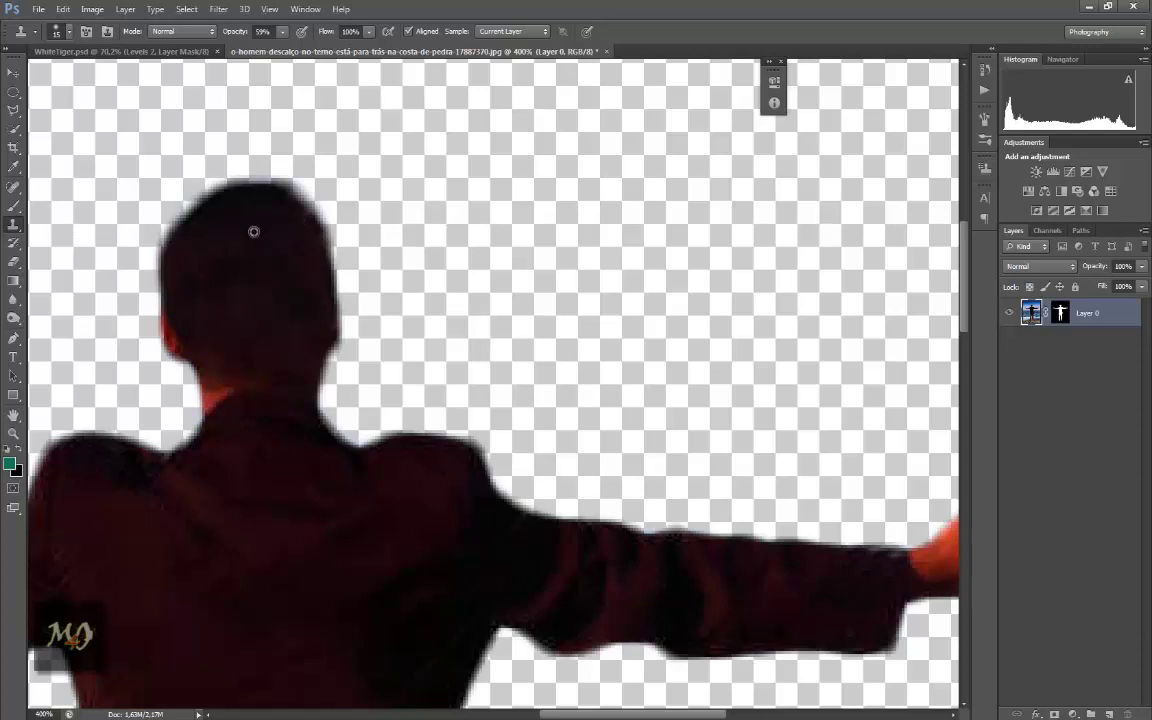
key(super)
key(super)
key(ctrl+minus)
Step: Drag the cut-out man into WhiteTiger.psd, release its clipping mask and place him on the rocks
key(ctrl+0)
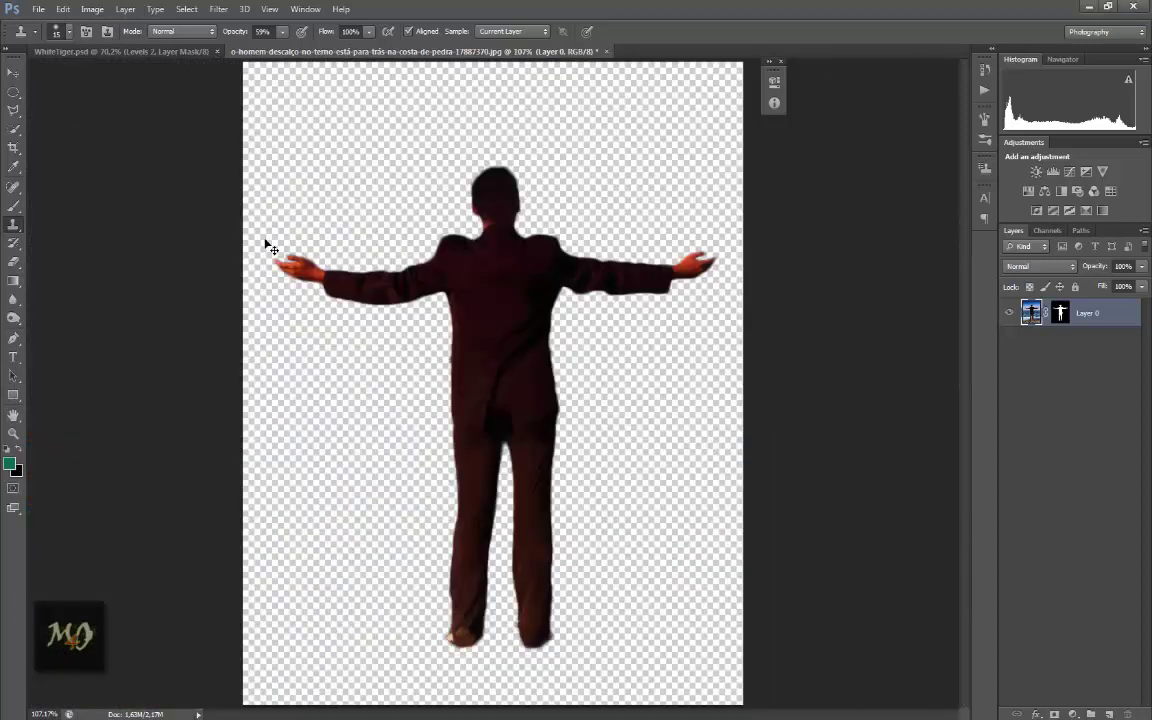
click(14, 73)
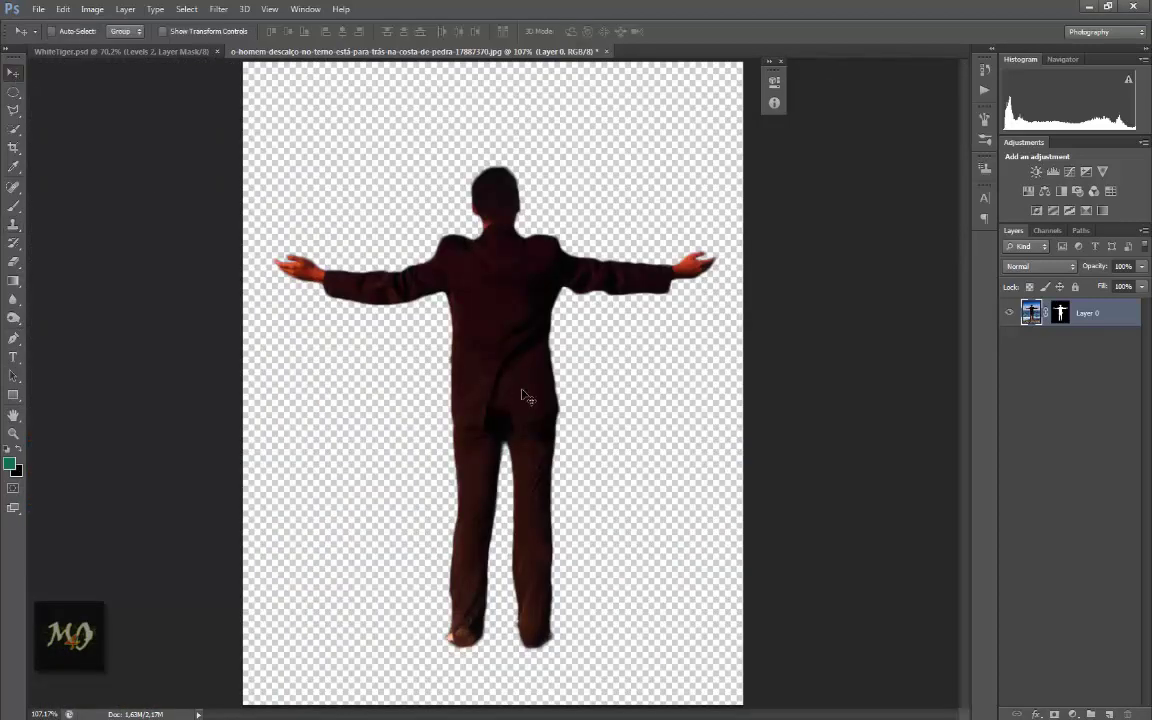
drag(527, 397, 370, 243)
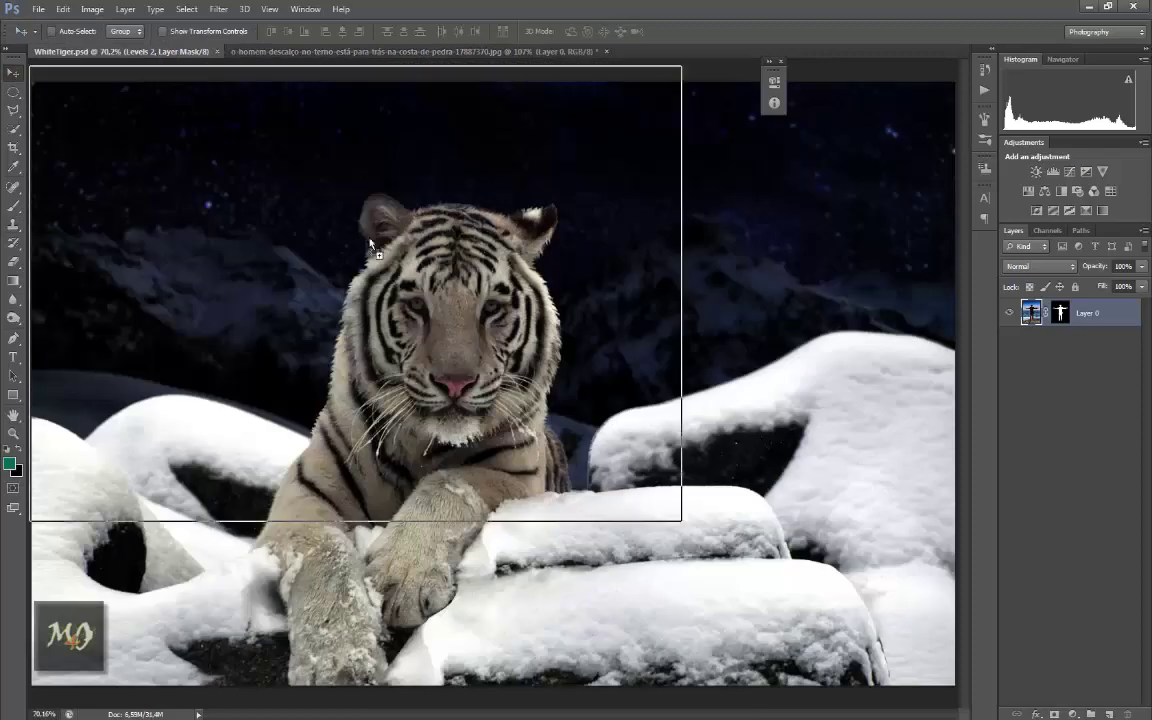
drag(591, 399, 659, 364)
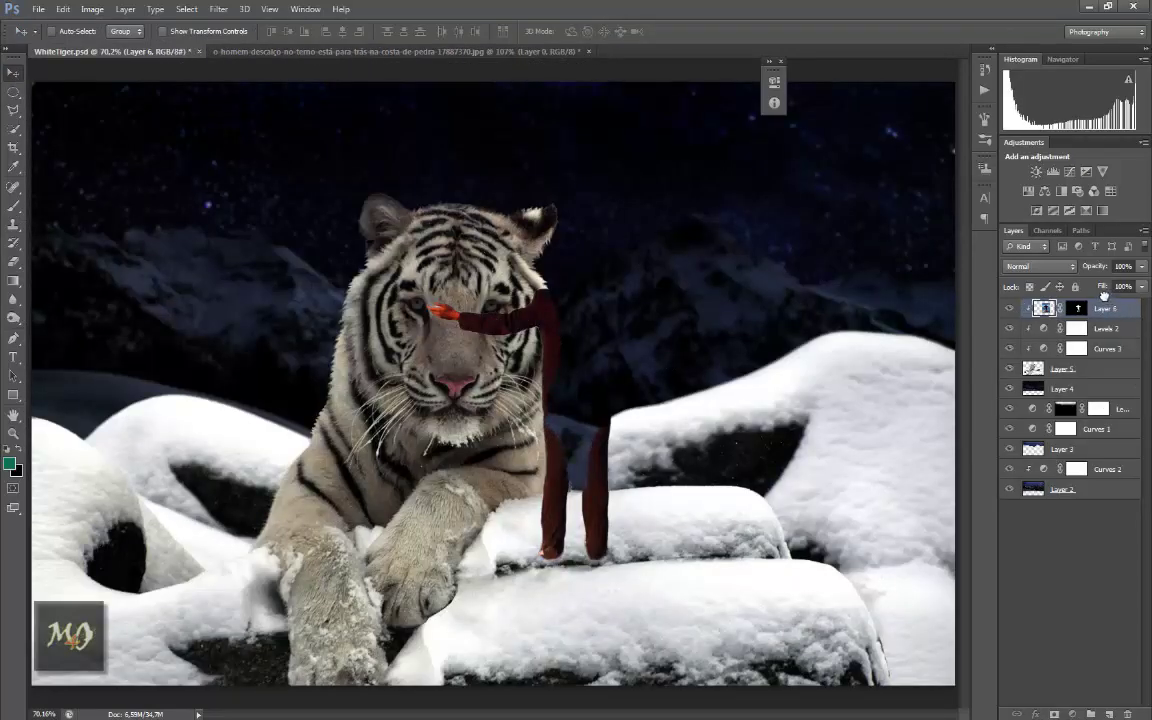
right_click(1106, 310)
click(1000, 417)
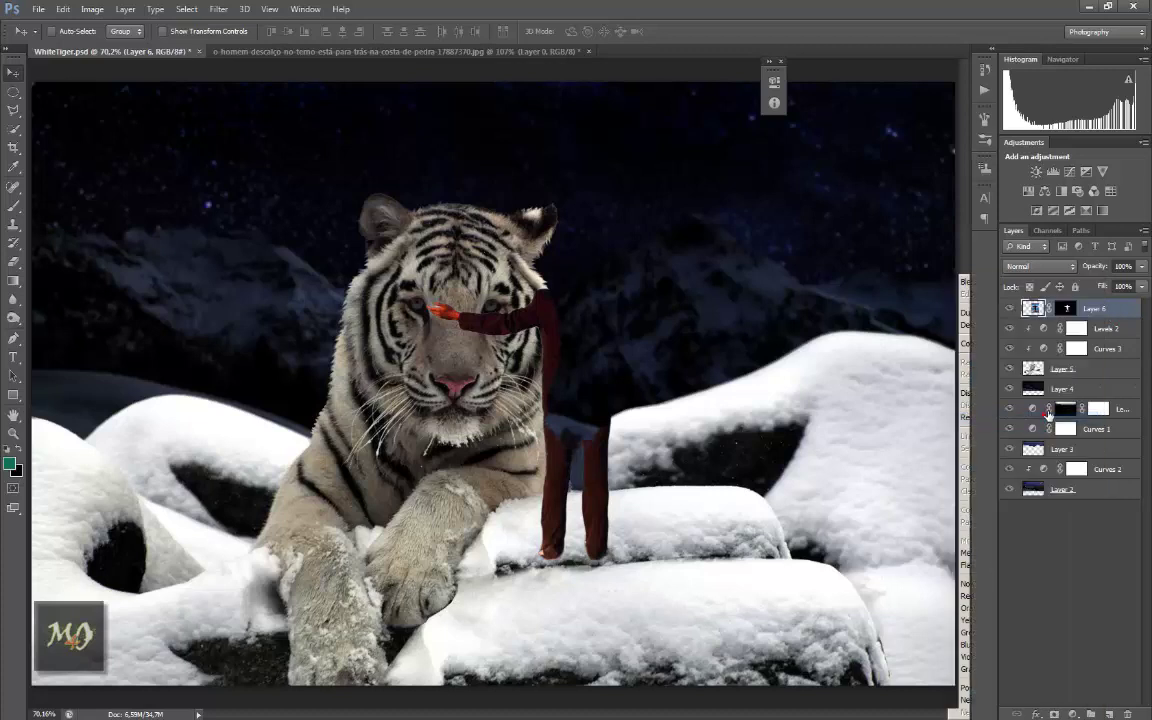
drag(597, 373, 572, 452)
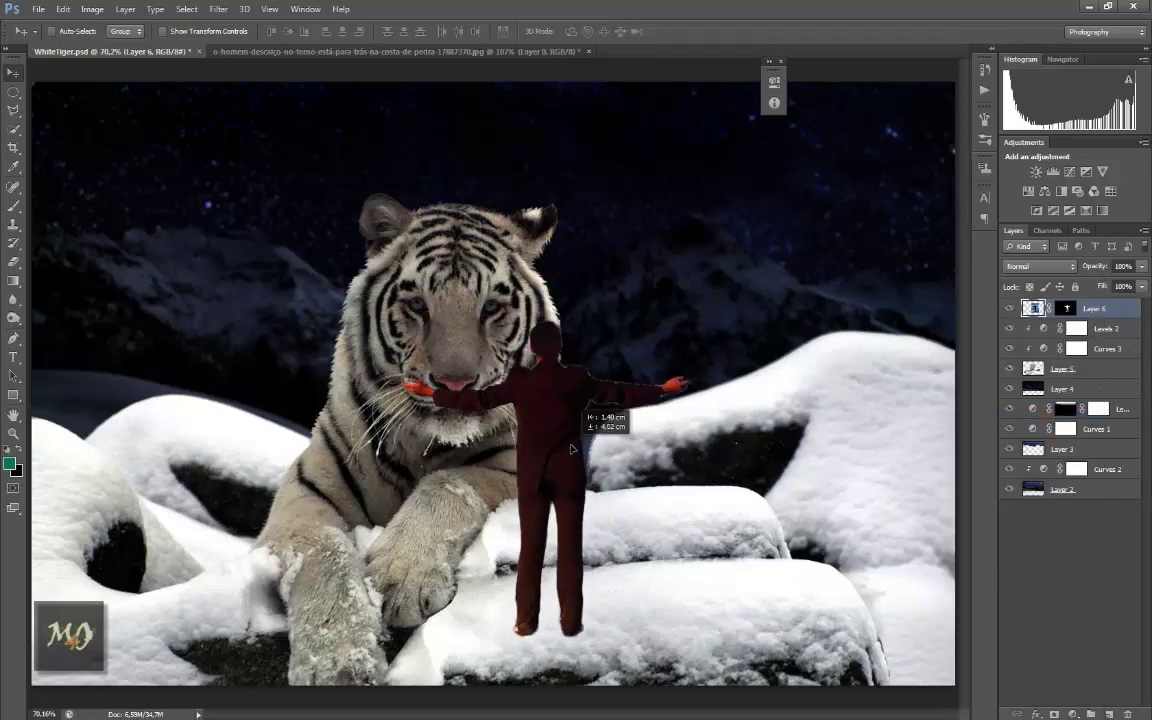
Step: Scale the man down to about 91% and position him in front of the tiger
key(ctrl+t)
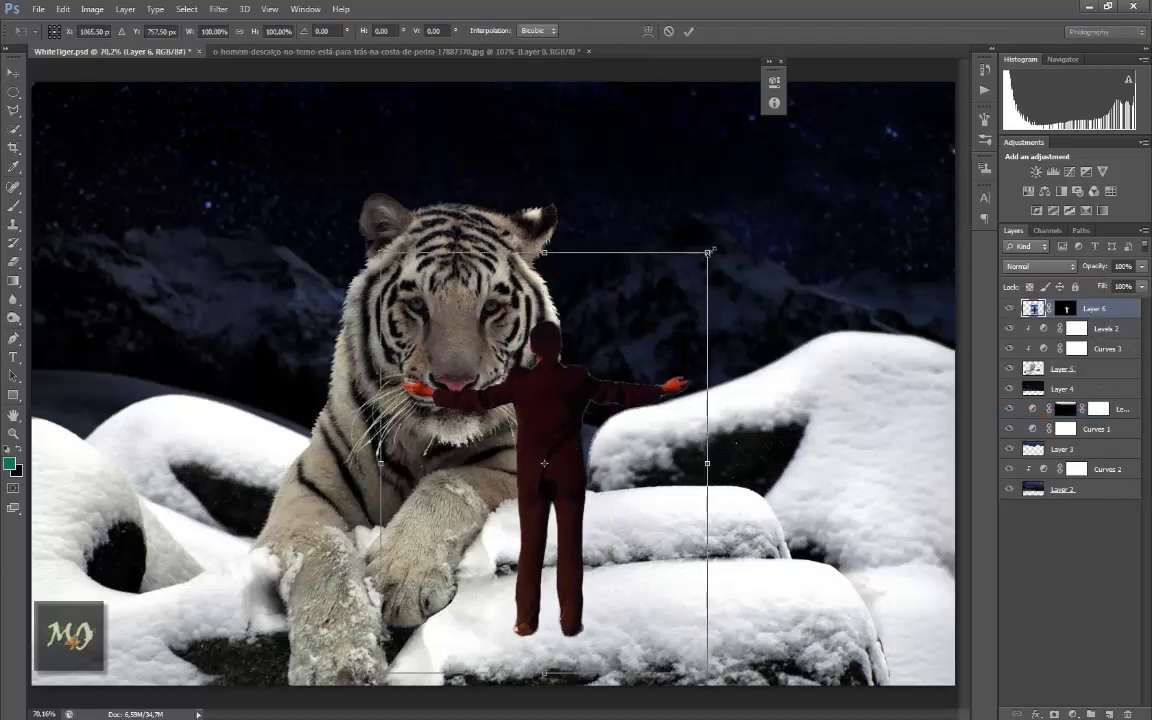
drag(709, 252, 681, 289)
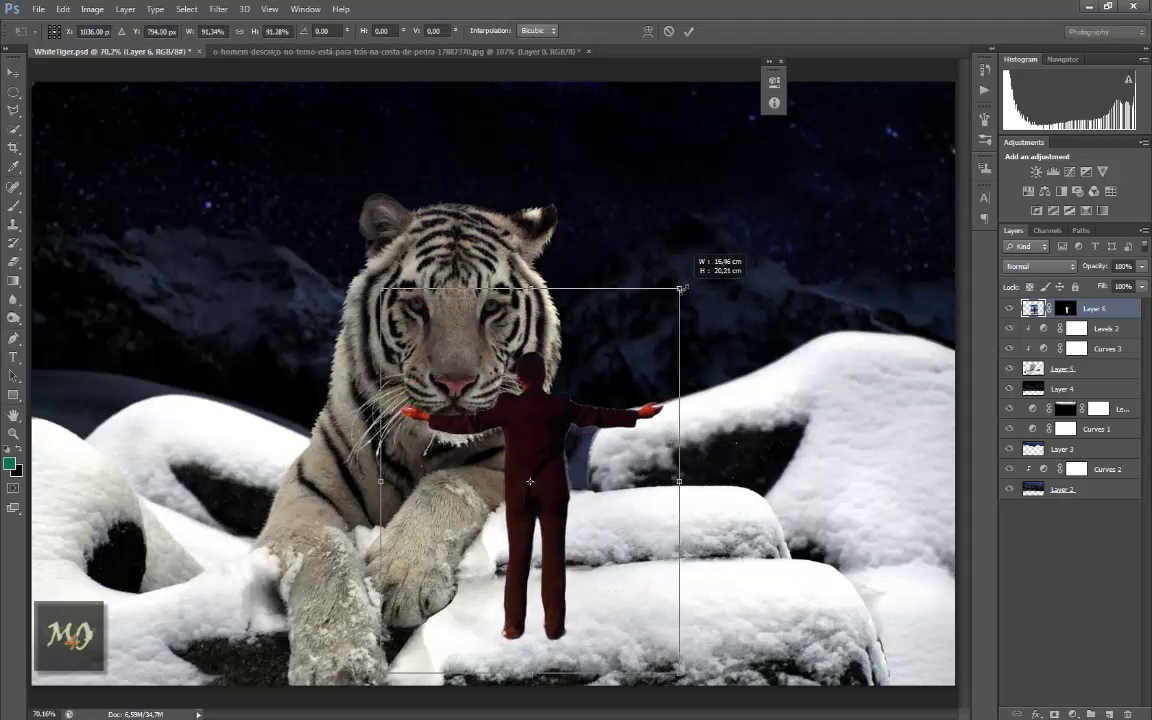
drag(540, 451, 553, 438)
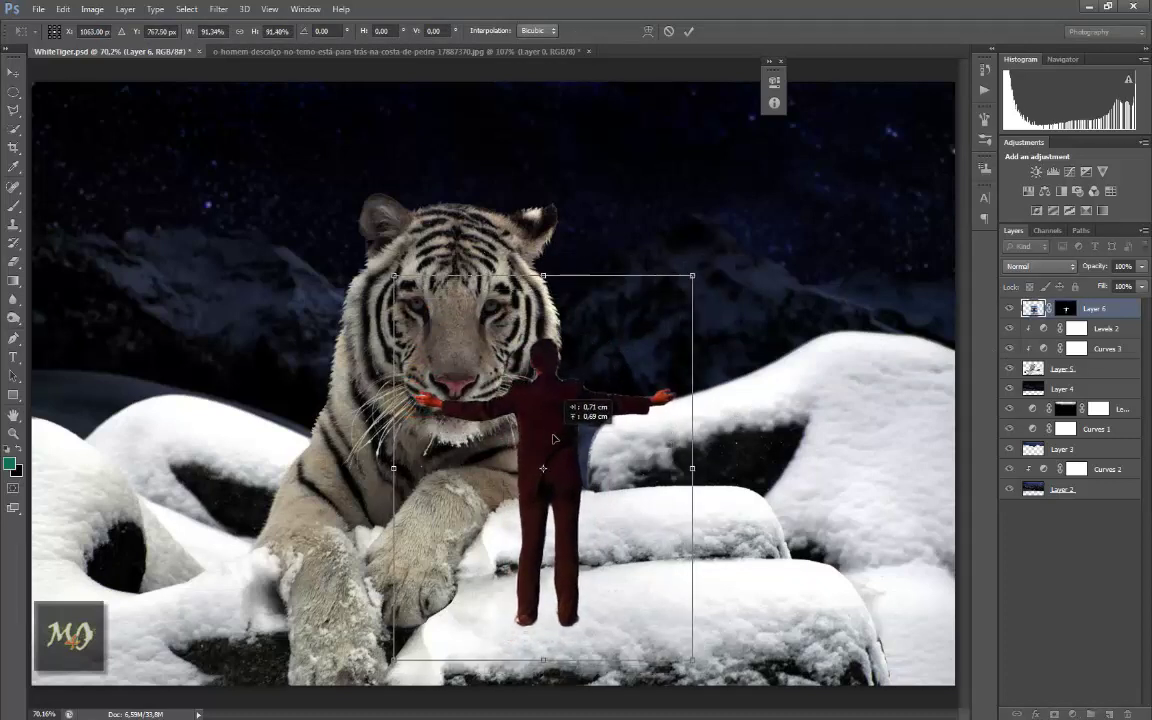
key(Return)
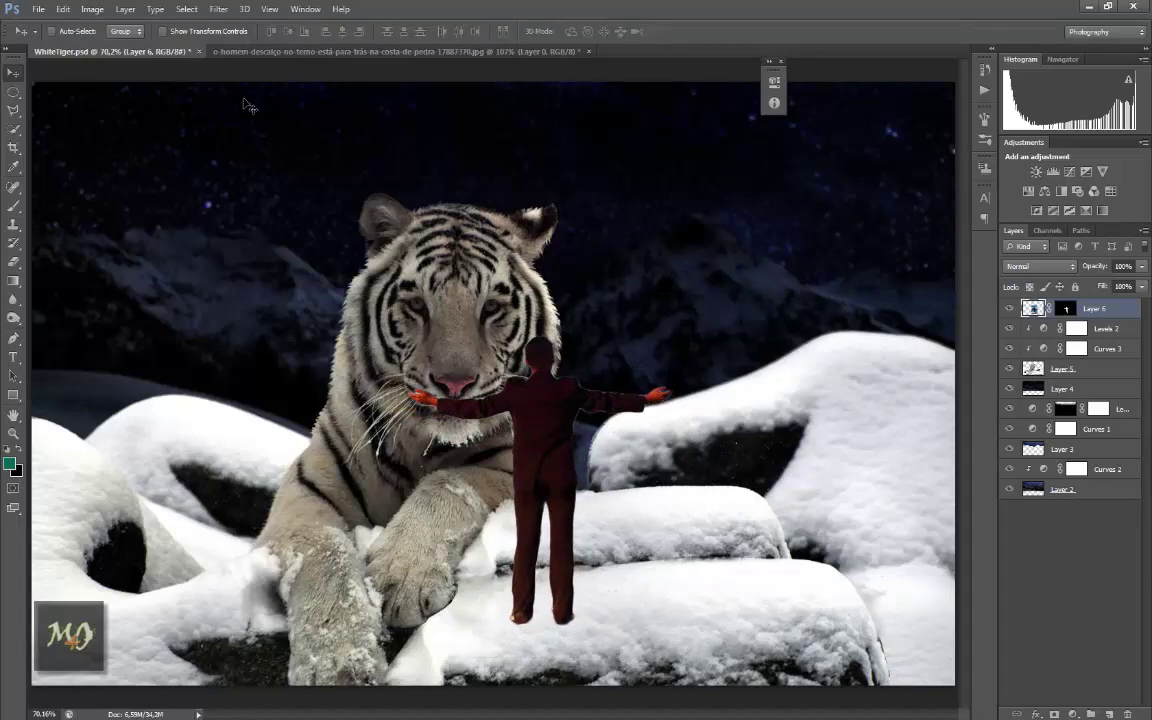
click(305, 9)
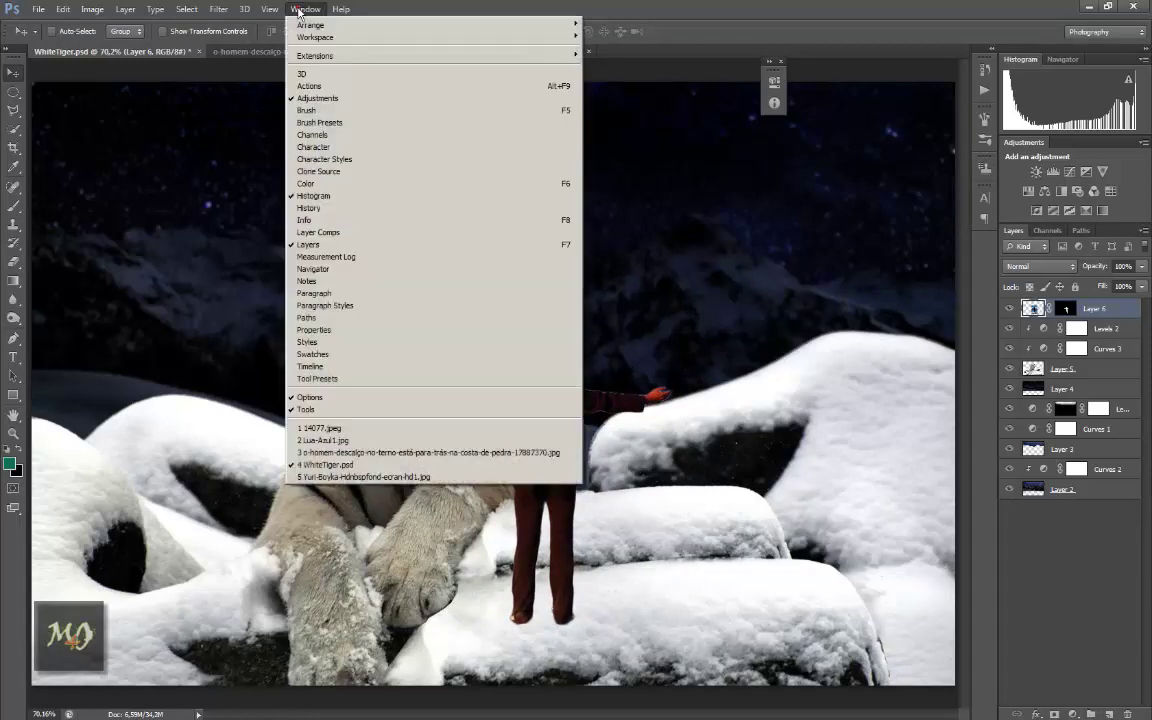
Step: Open the lamp photo 14077.jpeg and select the lamp by inverting a Magic Wand selection of the white background
click(340, 428)
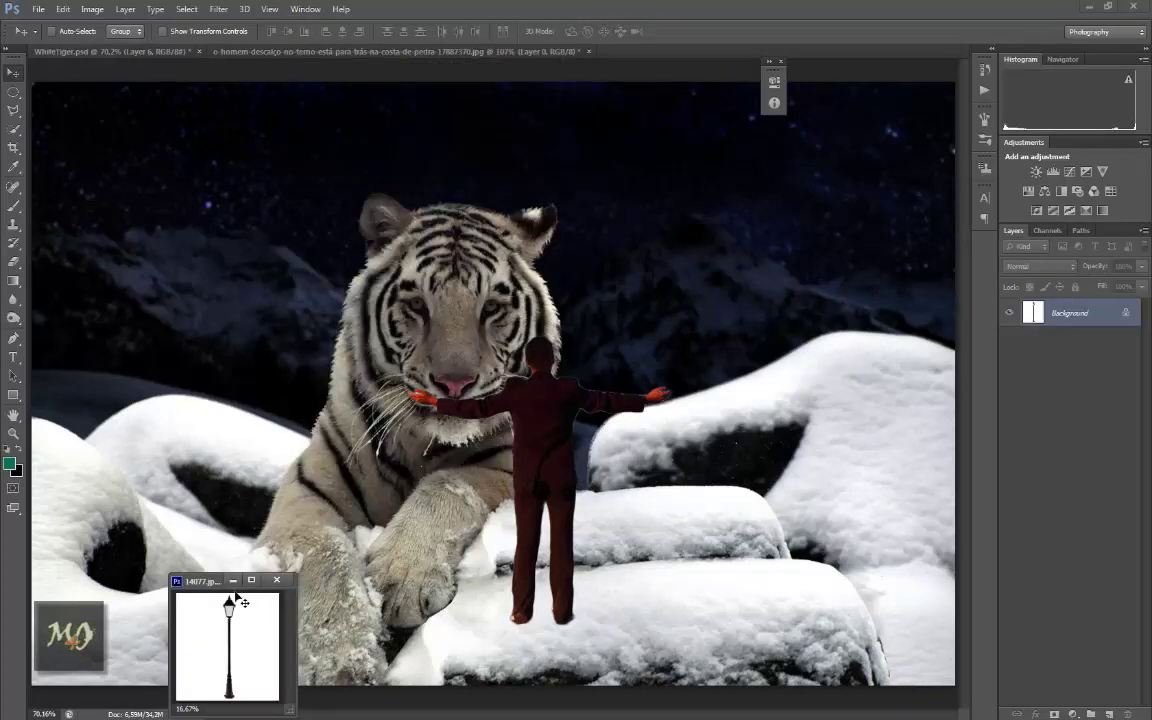
drag(200, 580, 633, 47)
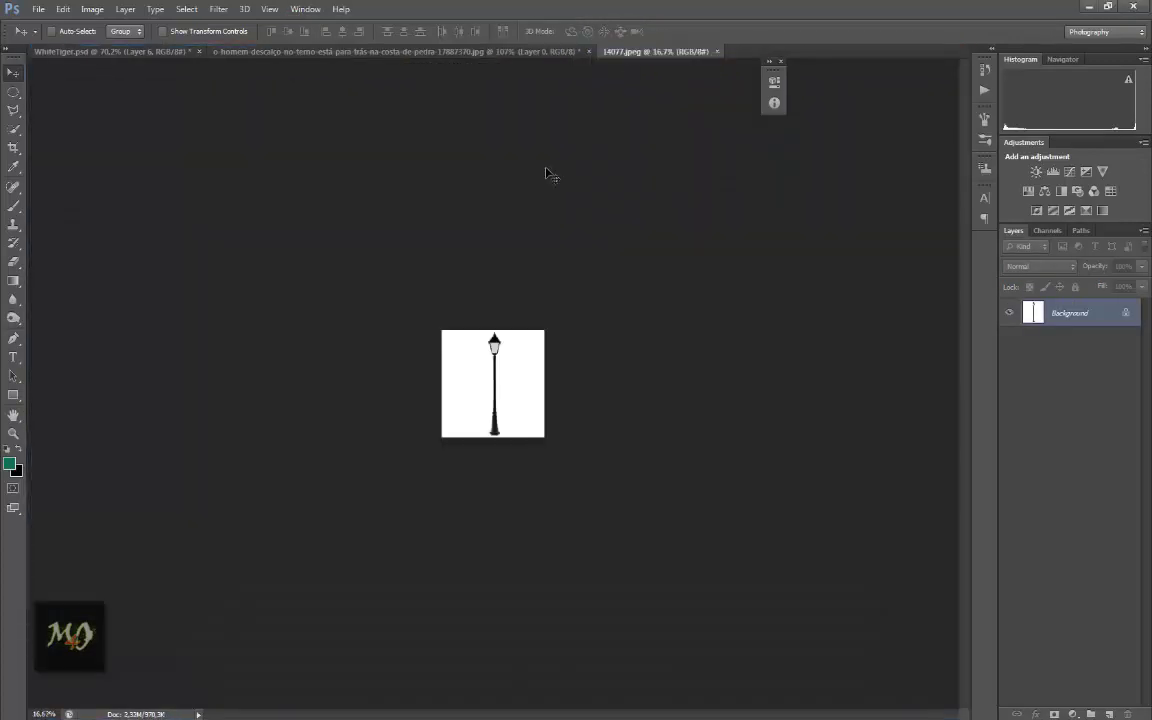
key(ctrl+1)
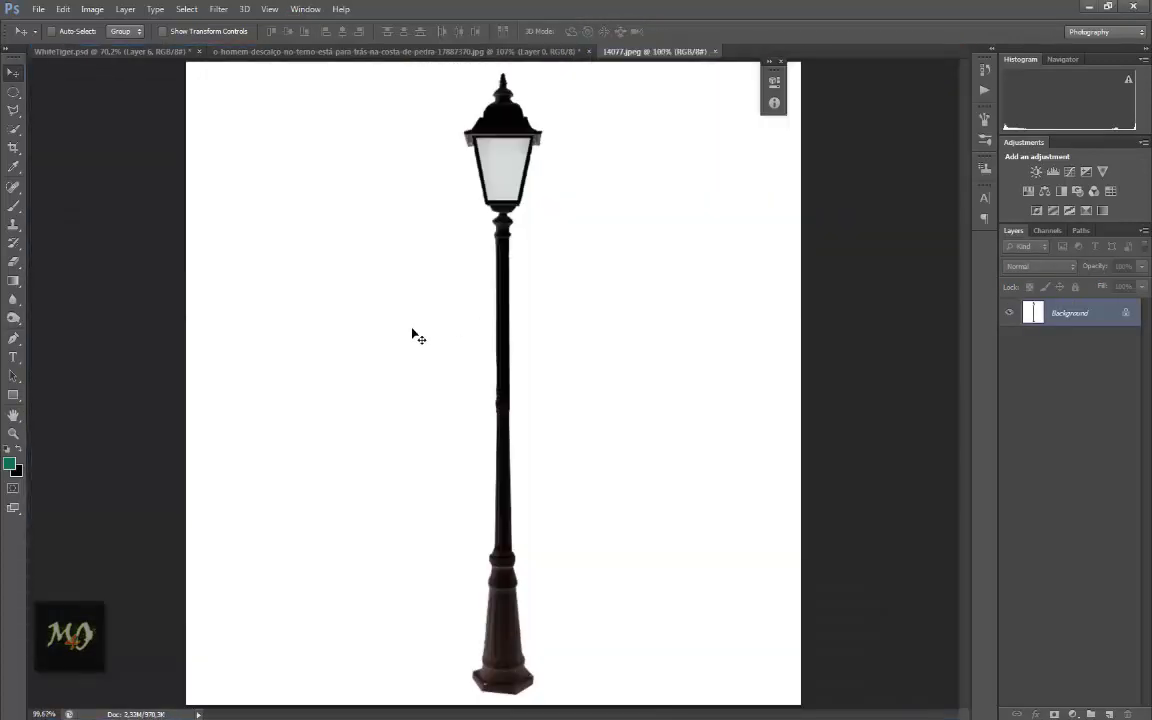
right_click(16, 130)
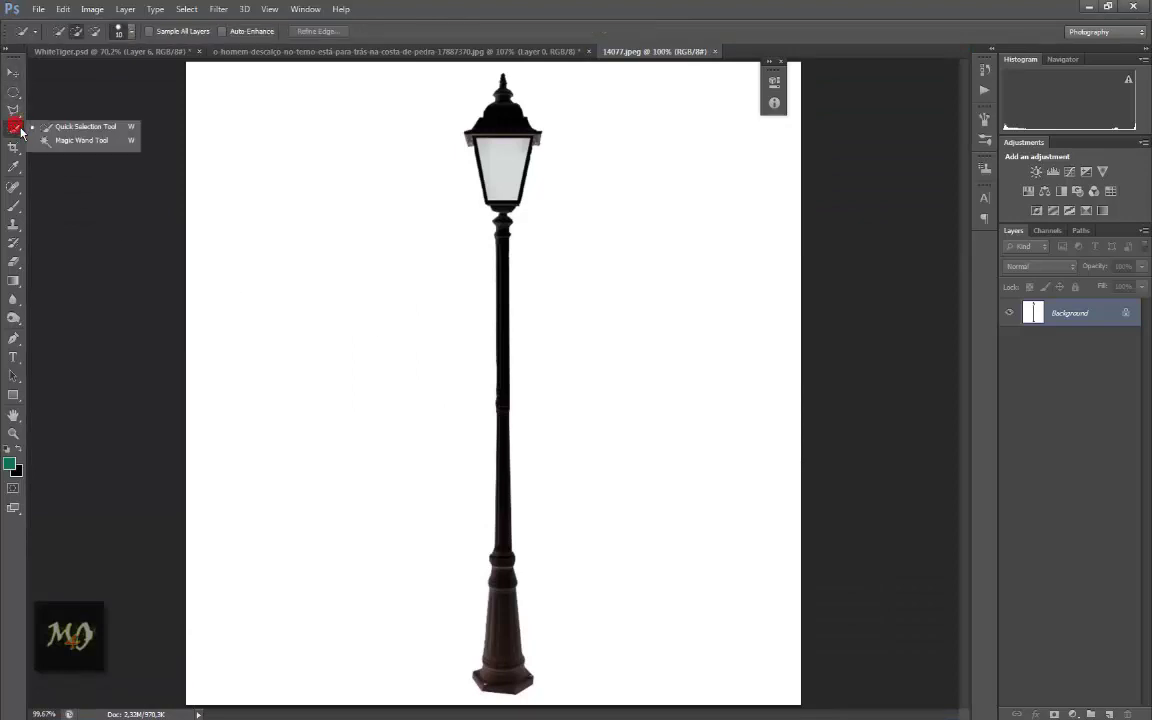
click(45, 137)
click(373, 219)
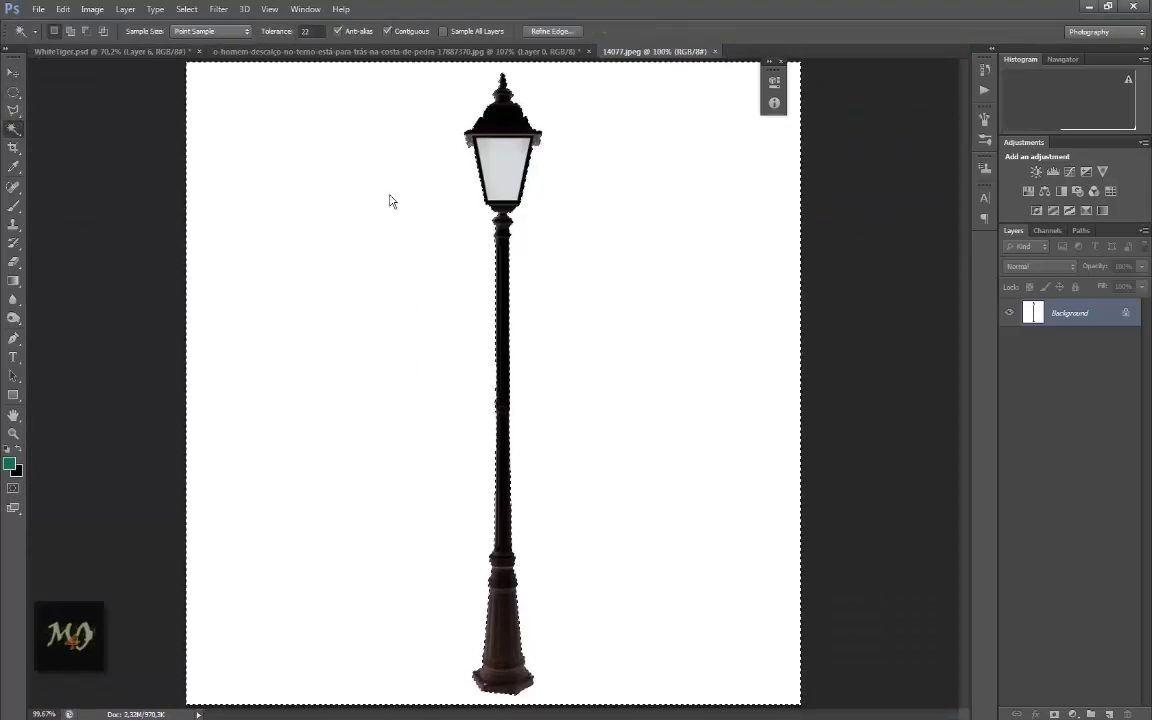
key(ctrl+shift+i)
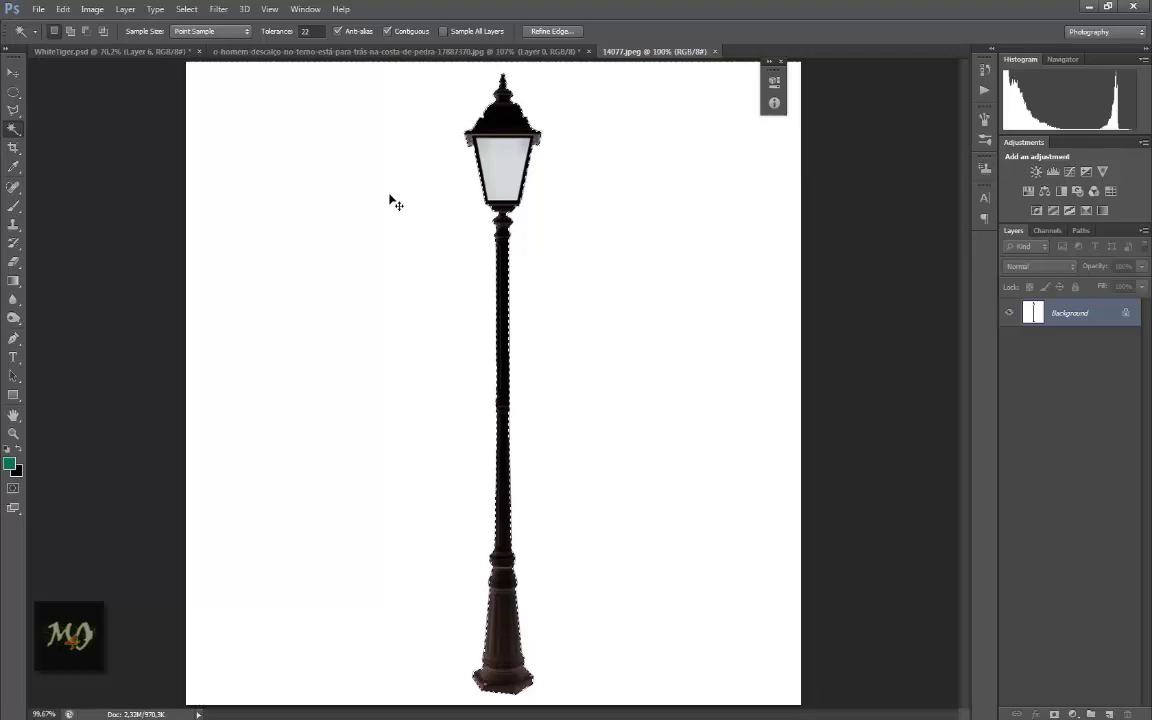
Step: Unlock the layer, mask out the white background with a refined edge, and drag the lamp to WhiteTiger
drag(1126, 313, 1127, 714)
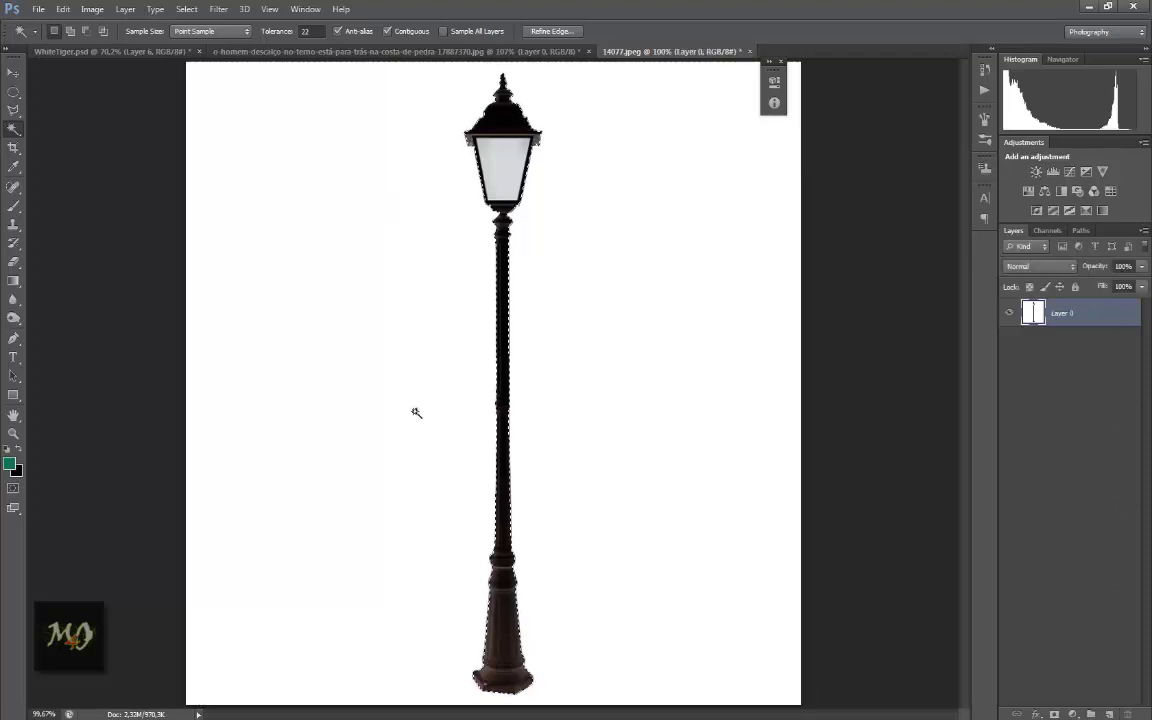
click(1055, 714)
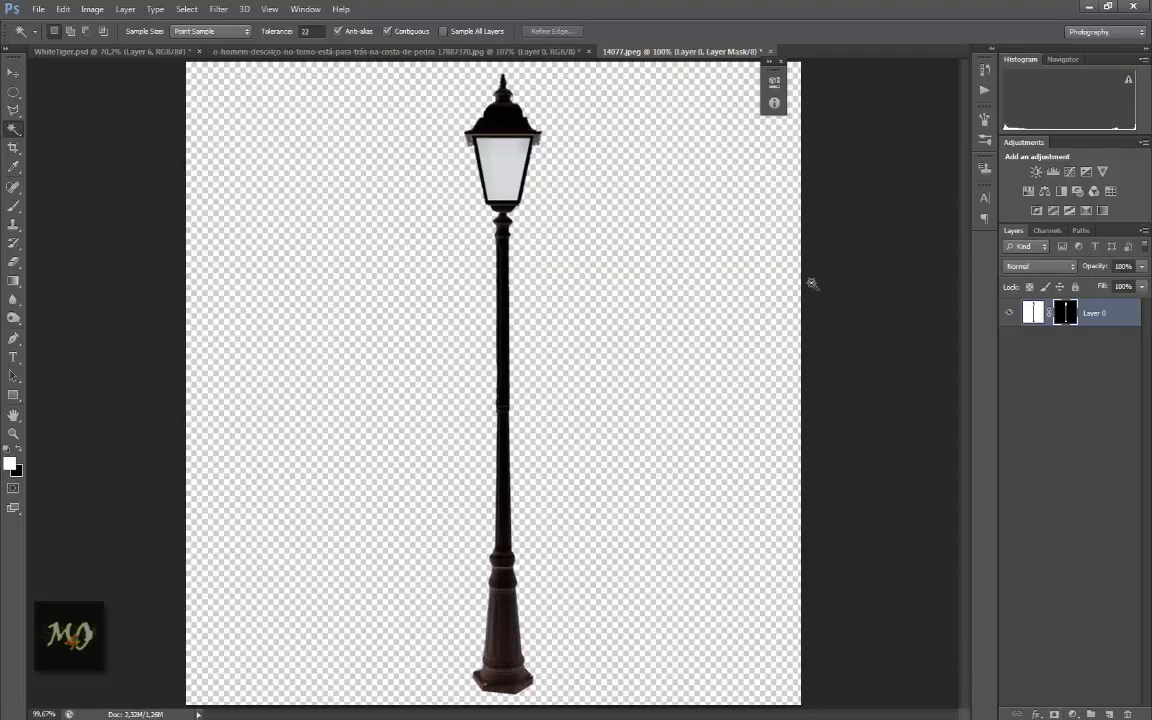
right_click(1068, 313)
click(1066, 407)
text(1)
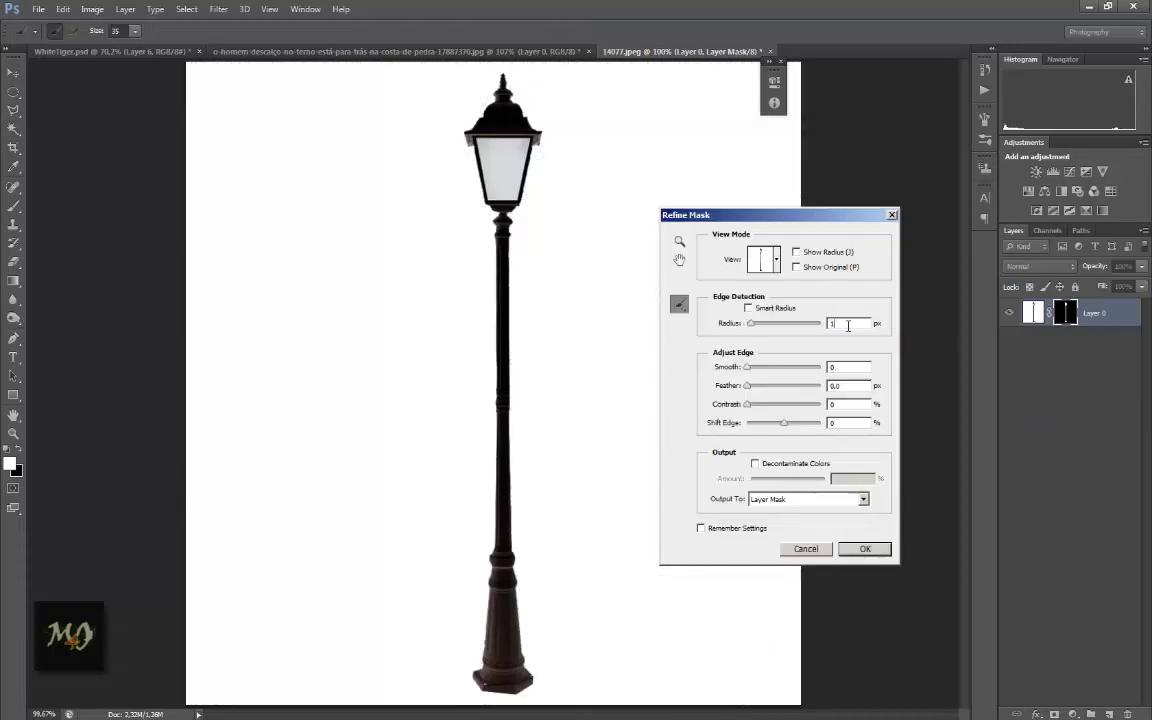
click(866, 551)
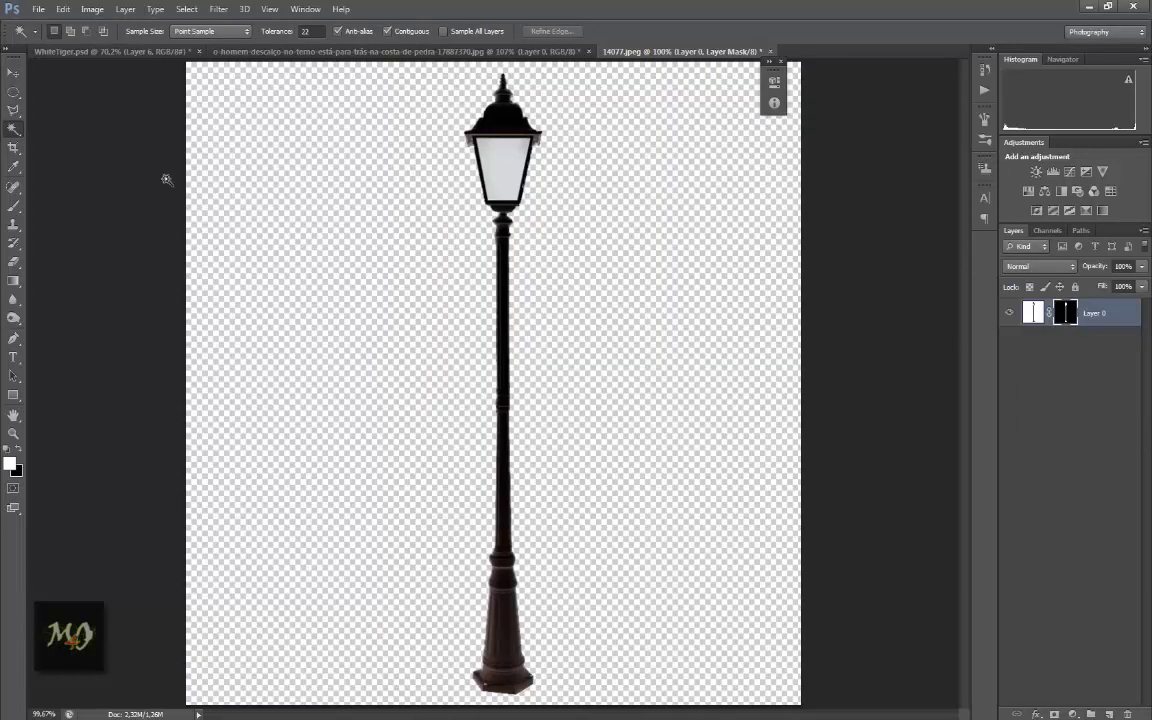
click(11, 74)
drag(514, 360, 347, 240)
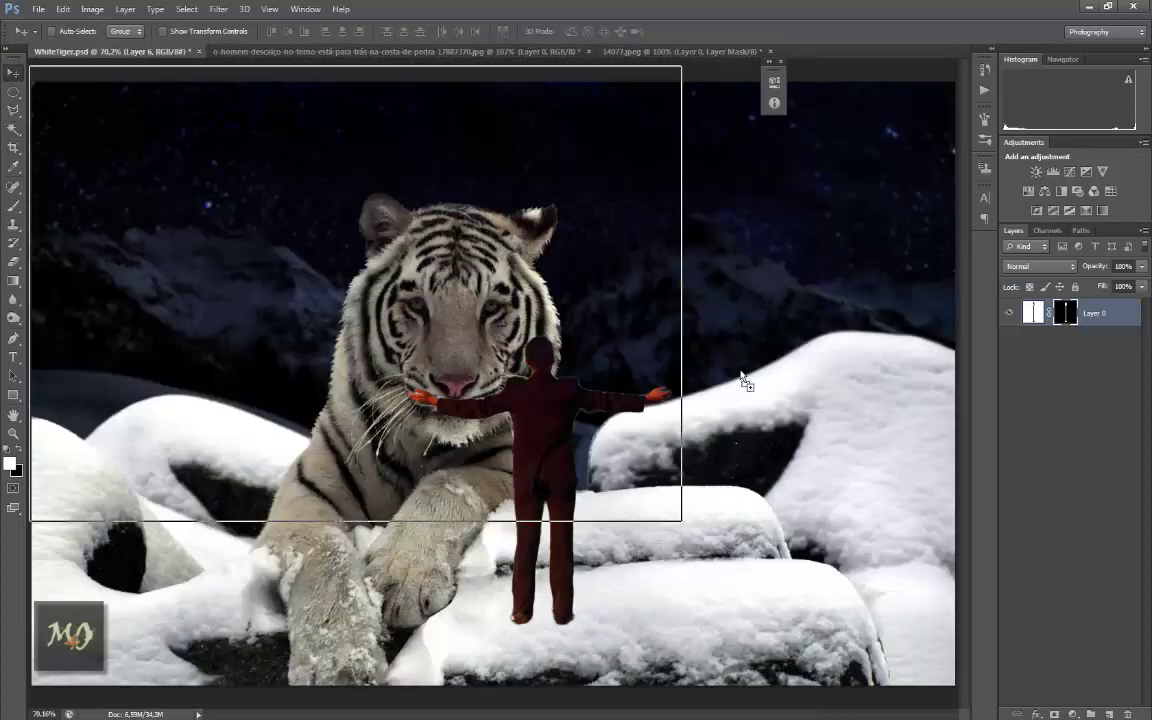
Step: Drop the lamp into WhiteTiger, scale it to about 61% and stand it on the rock right of the man
drag(742, 380, 681, 285)
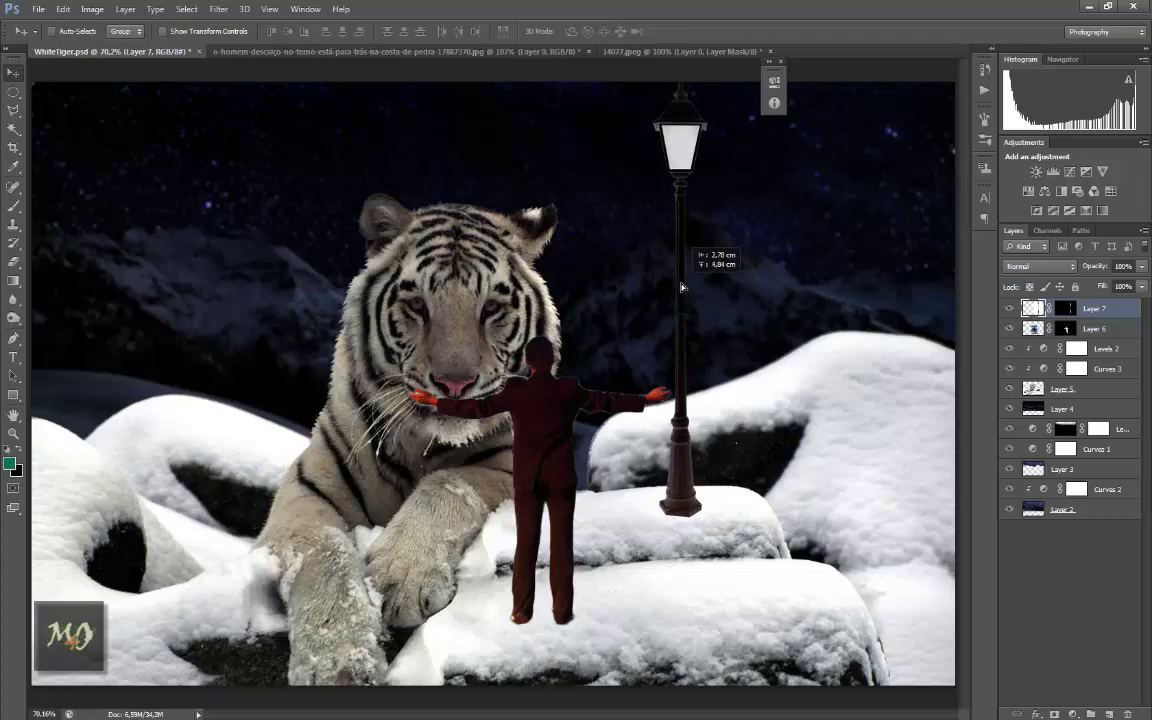
key(ctrl+t)
mouse_move(889, 72)
mouse_down()
mouse_move(758, 316)
mouse_move(768, 306)
mouse_up()
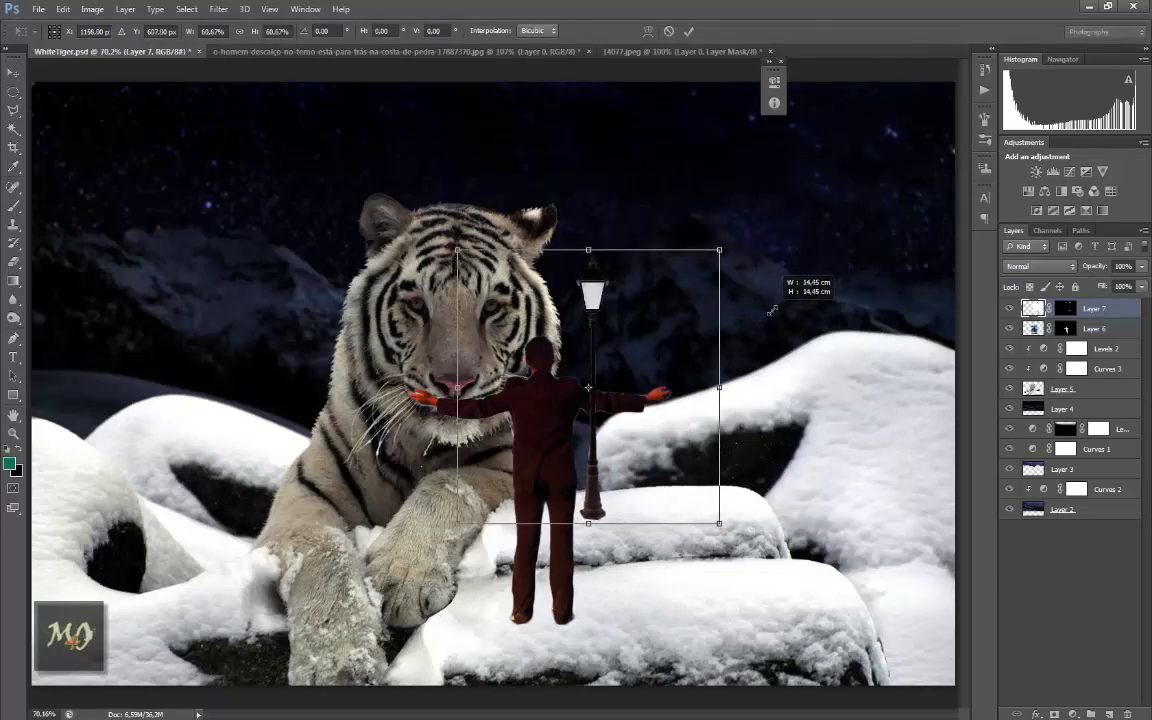
drag(650, 340, 754, 324)
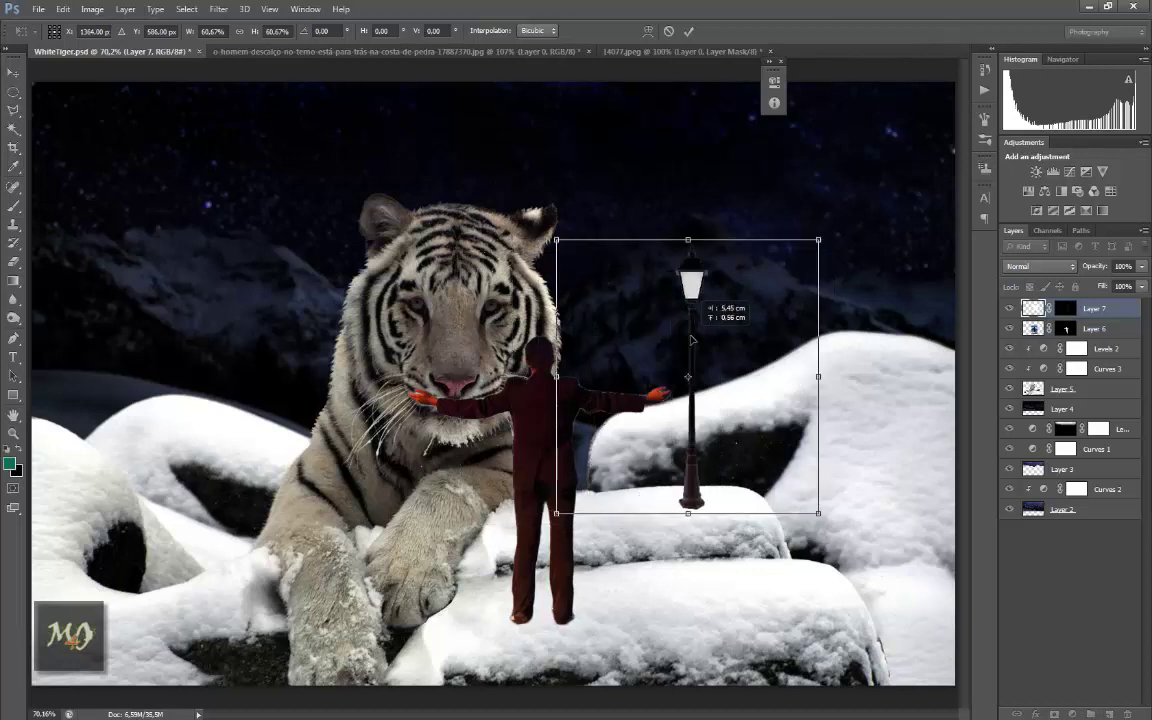
key(Return)
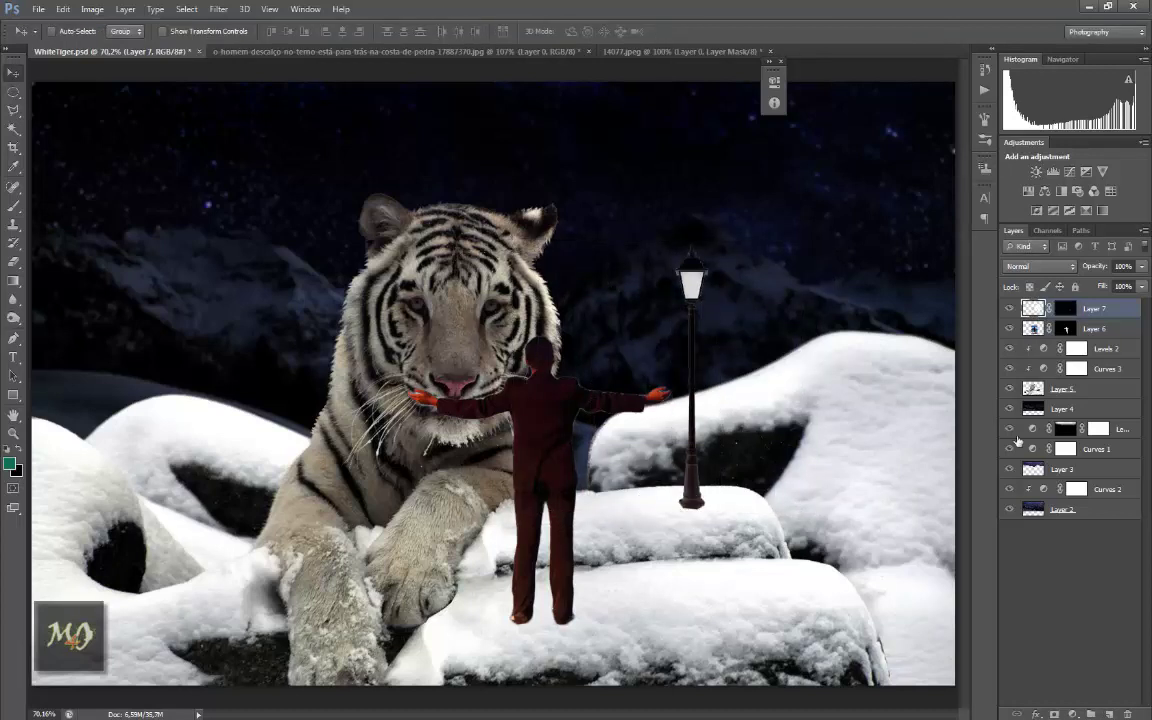
click(312, 11)
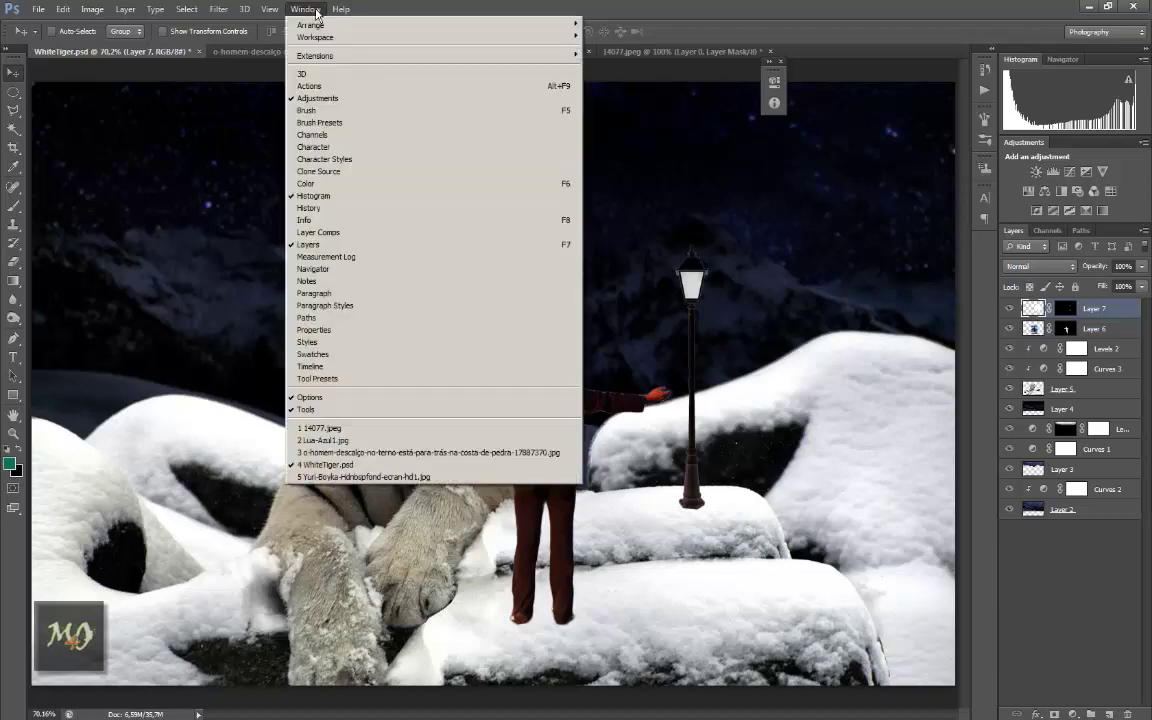
Step: Open Lua-Azul1.jpg at 25% and select its black sky with Magic Wand, tidied with a size-100 Quick Selection brush
click(370, 440)
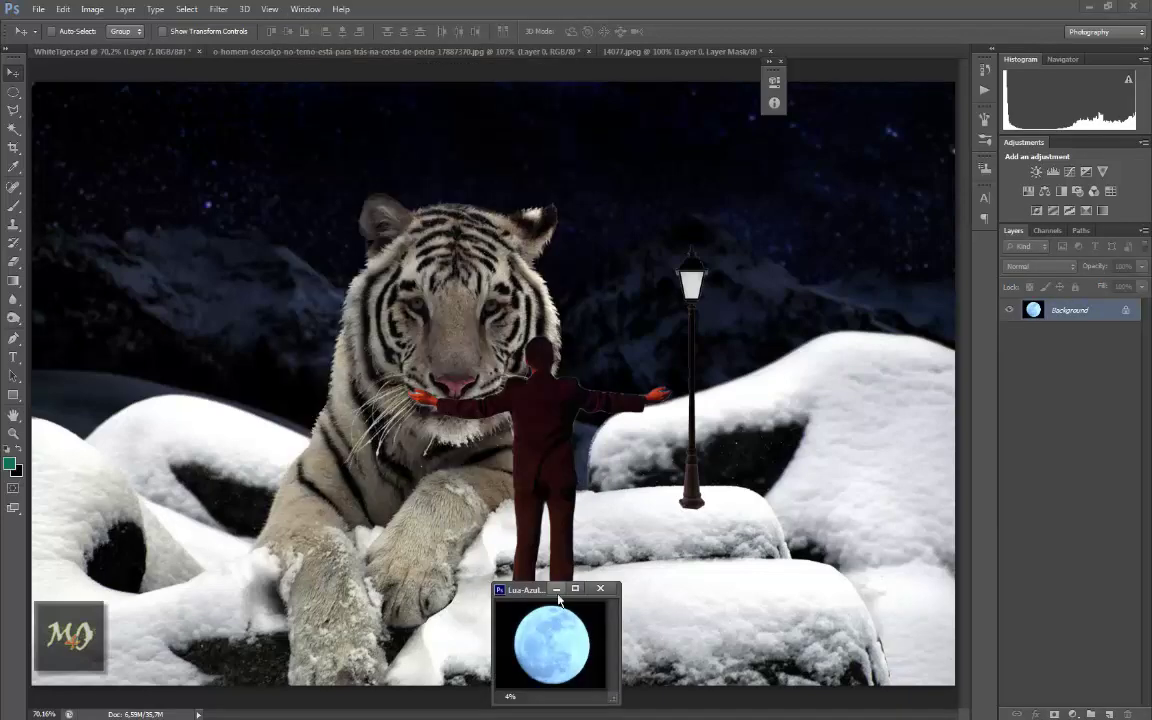
drag(558, 596, 404, 55)
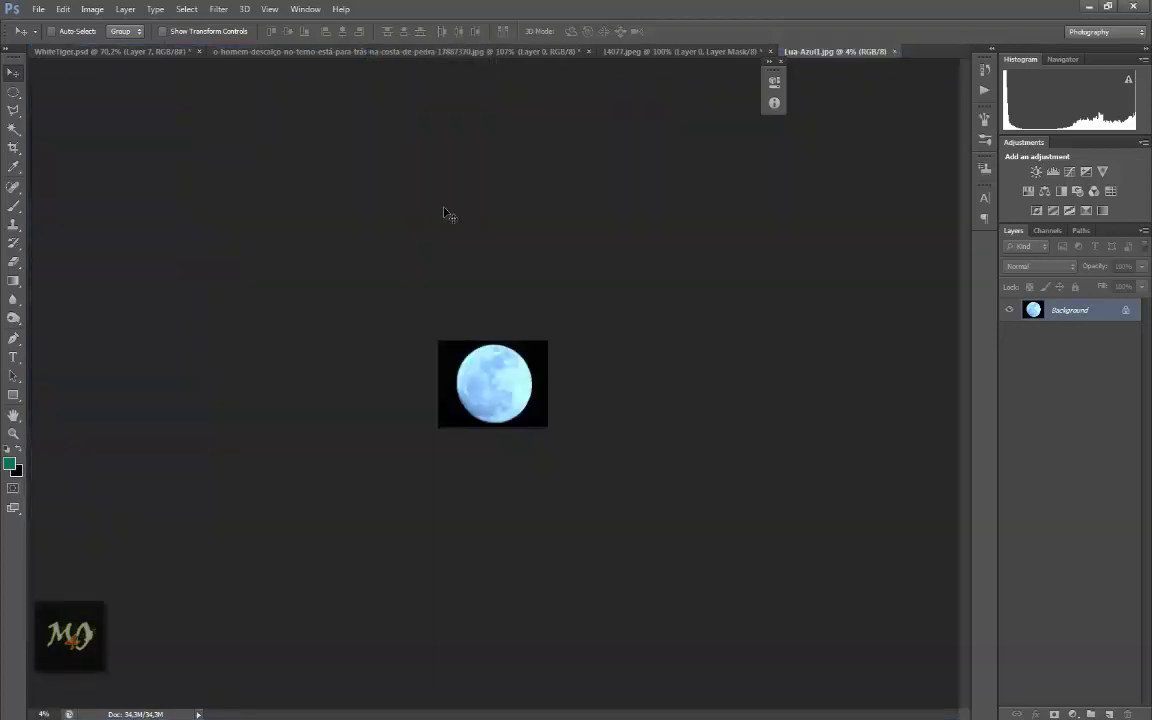
key(ctrl+0)
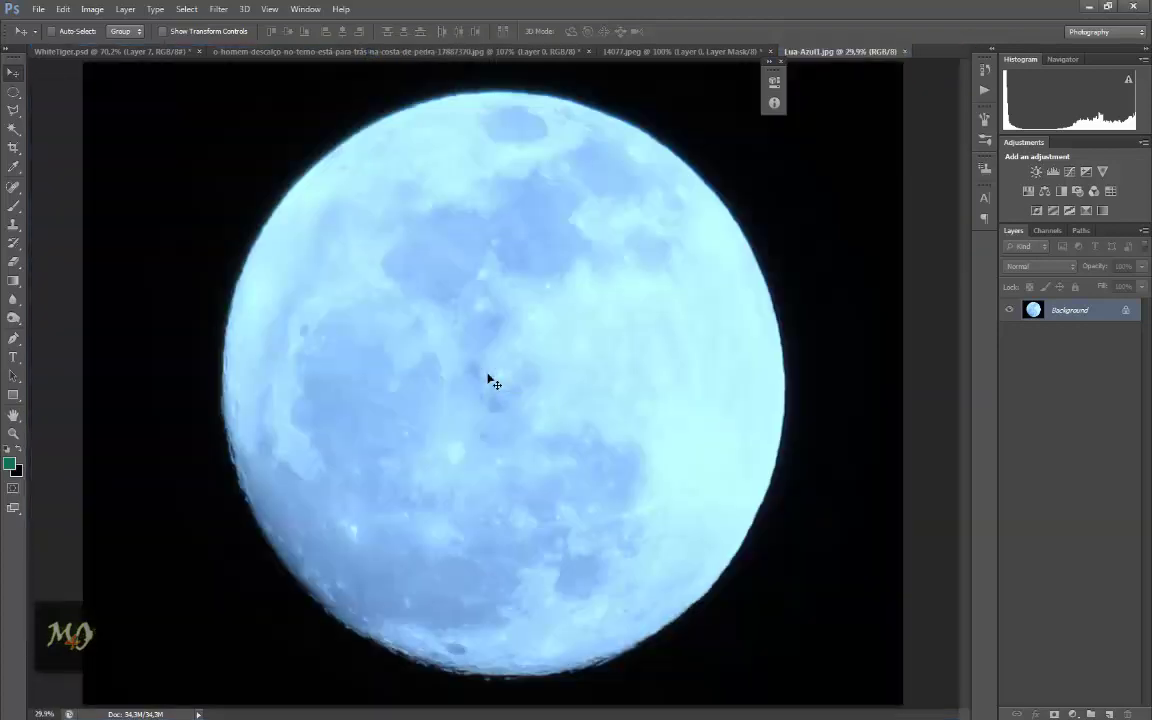
key(ctrl+minus)
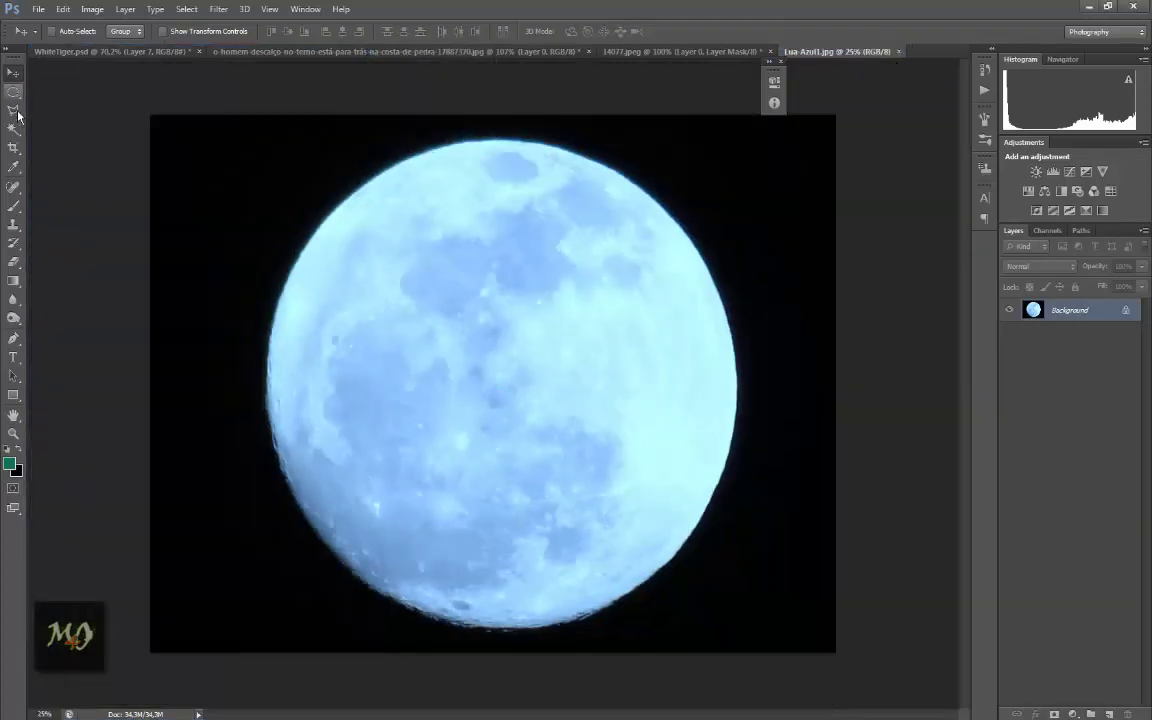
click(14, 128)
click(203, 166)
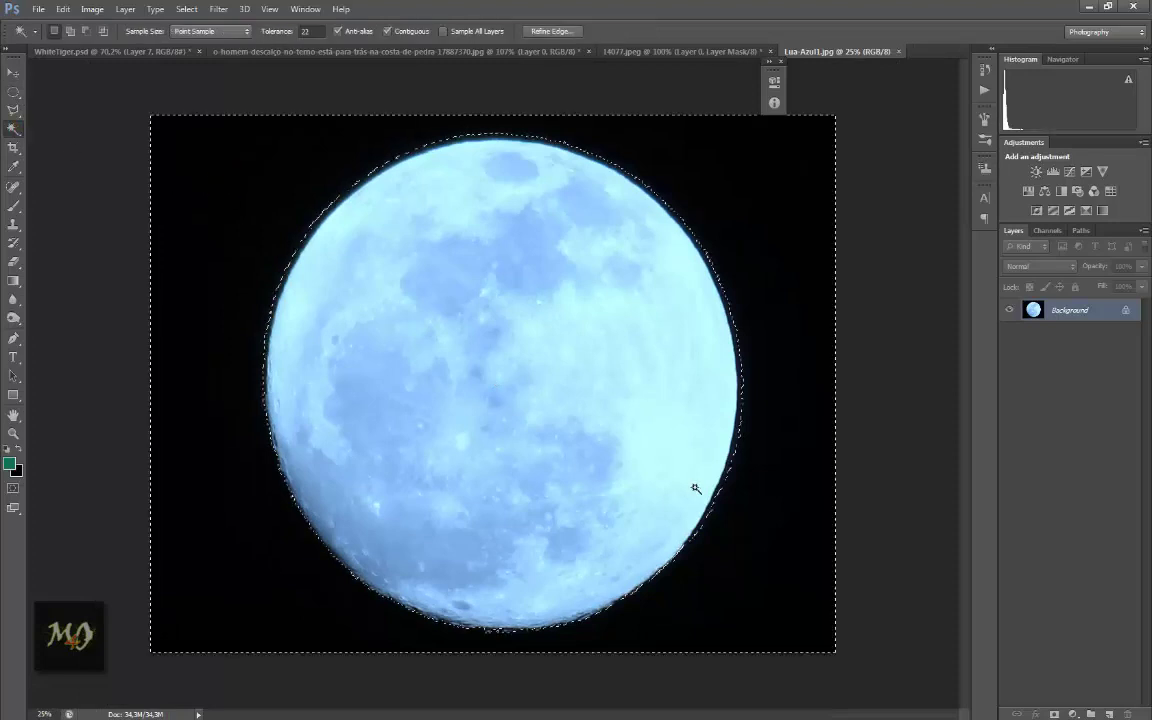
right_click(14, 128)
click(62, 115)
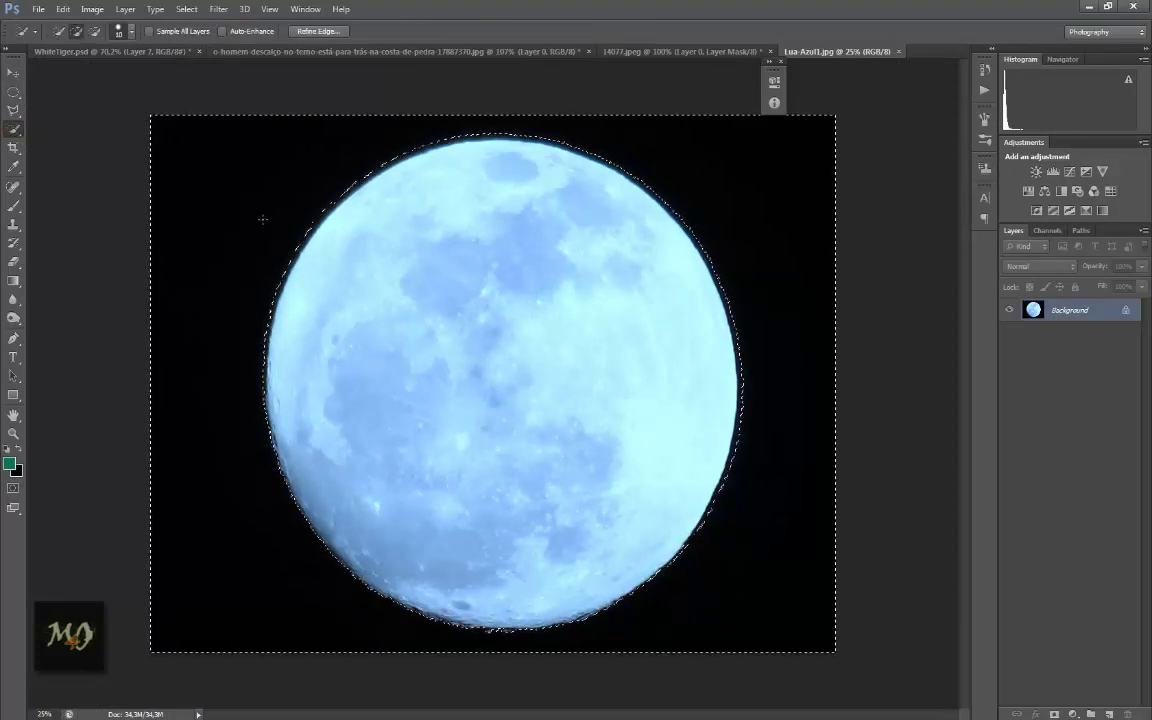
key(bracketright)
key(bracketright)
key(bracketright)
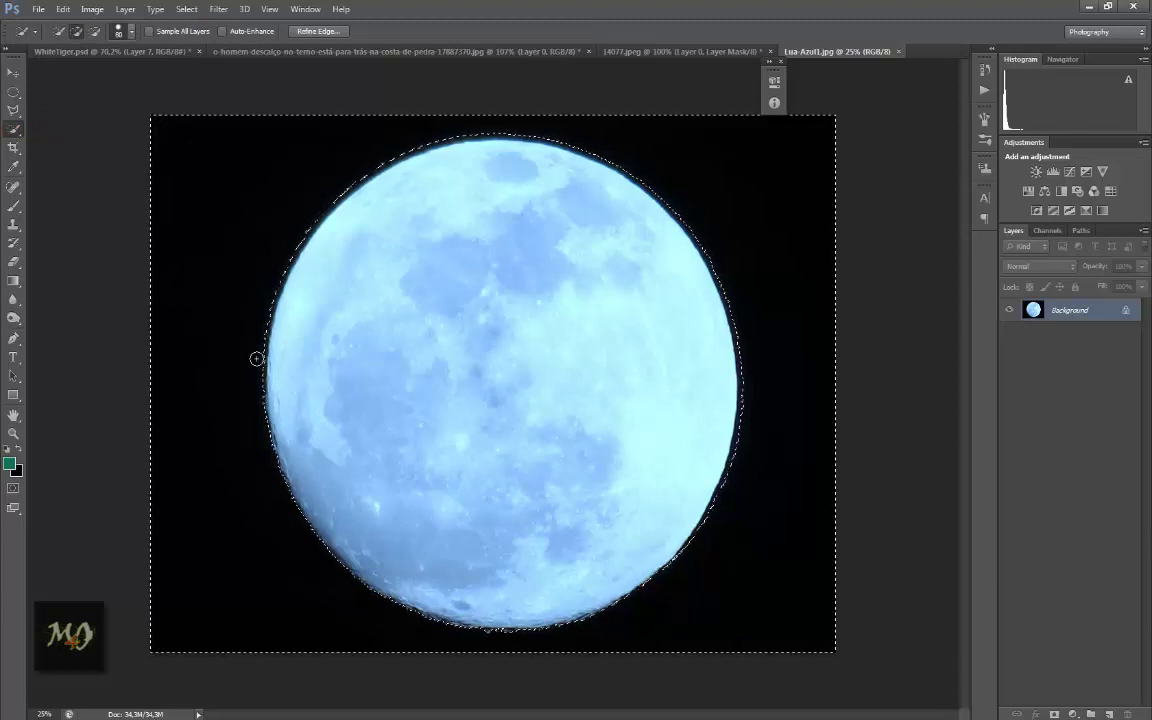
key(bracketright)
key(bracketright)
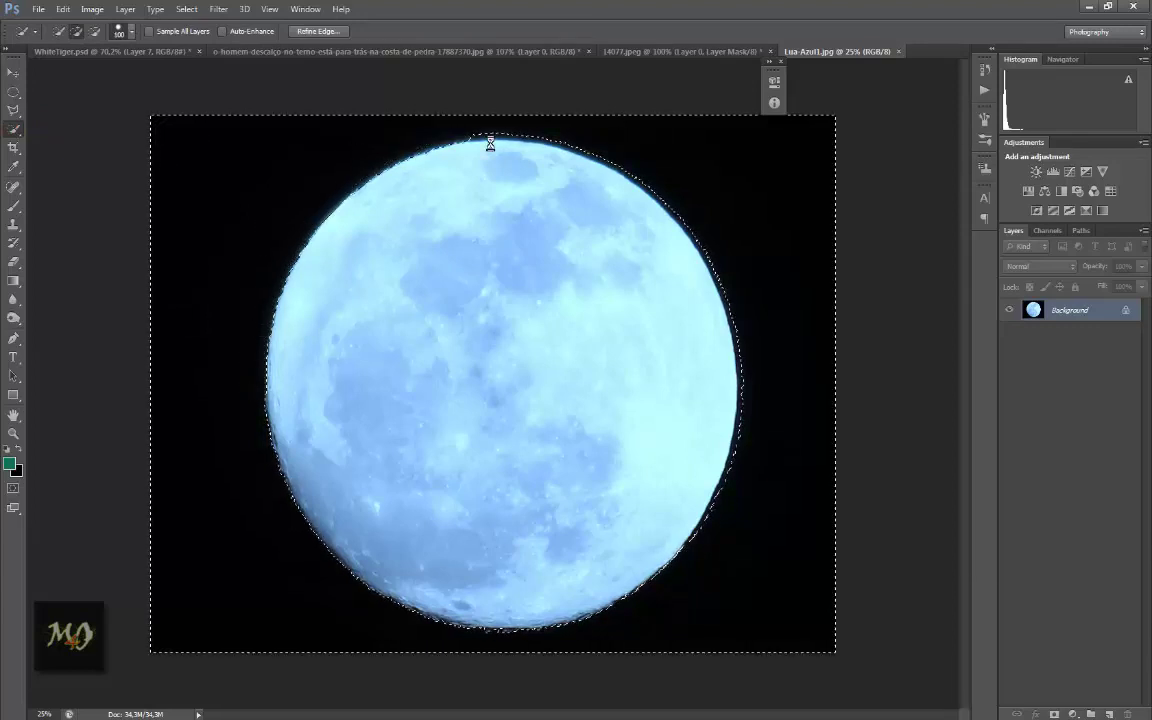
mouse_move(490, 144)
mouse_down()
mouse_move(698, 230)
mouse_move(744, 332)
mouse_move(744, 437)
mouse_move(725, 530)
mouse_move(483, 576)
mouse_up()
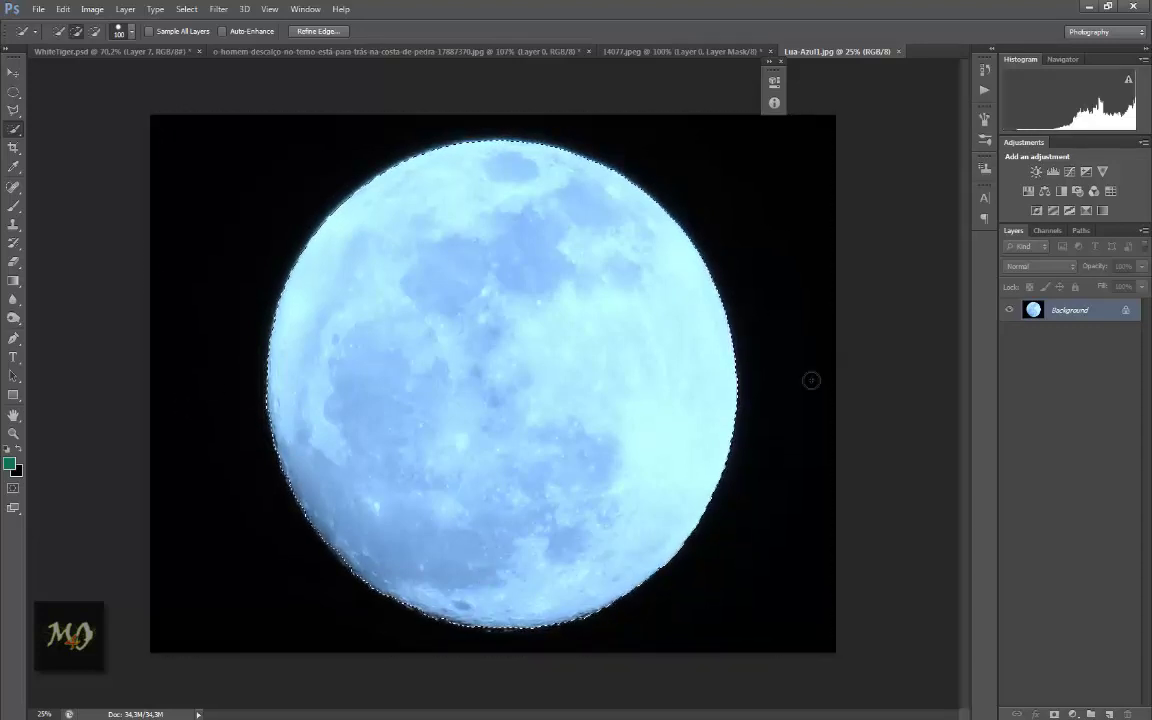
Step: Mask away the black sky and set the moon mask's refine edge radius to 2 px
click(1054, 714)
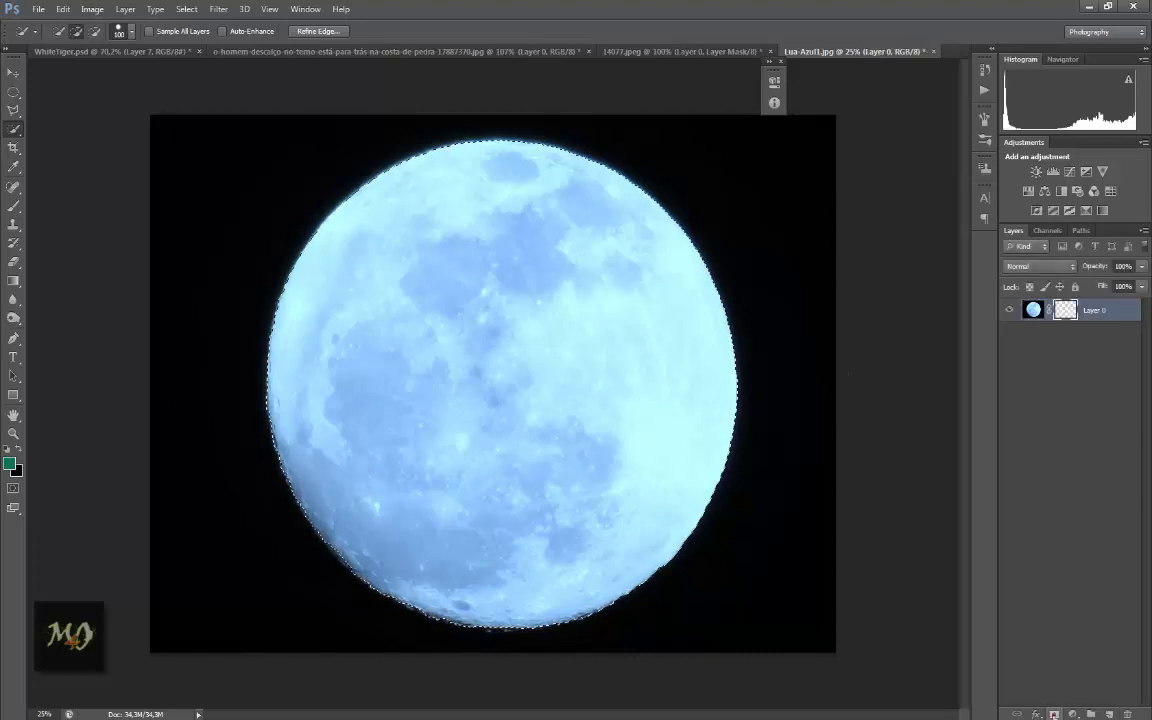
click(12, 70)
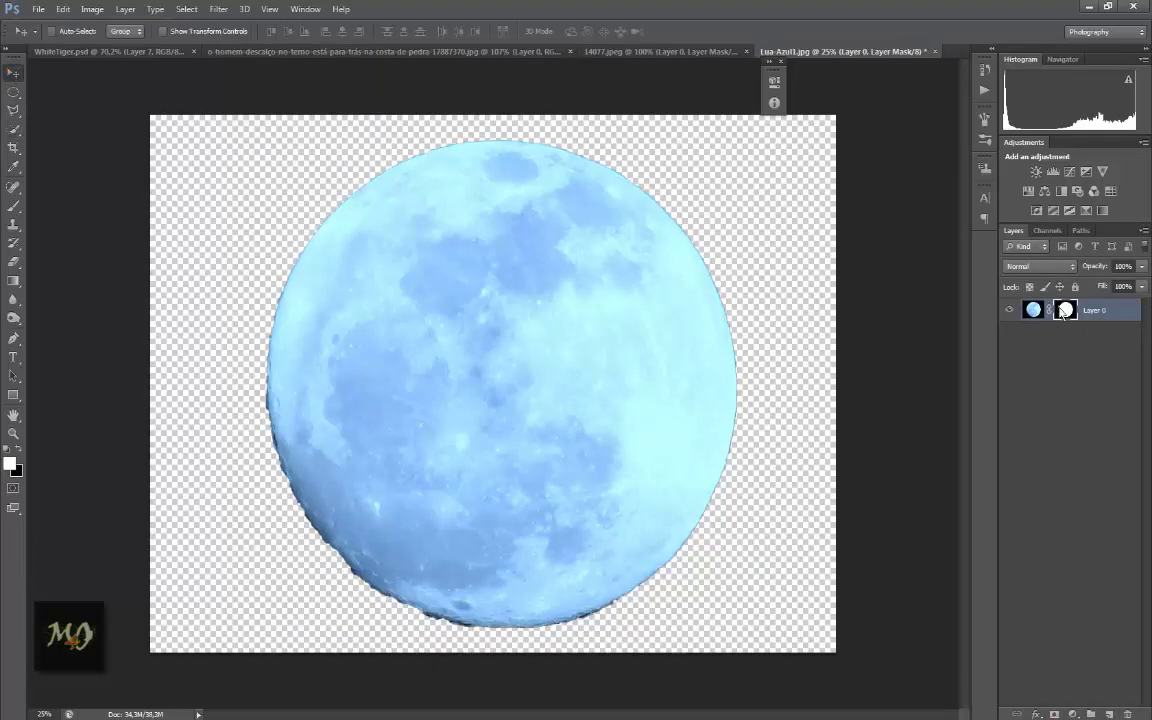
right_click(1063, 314)
click(1050, 405)
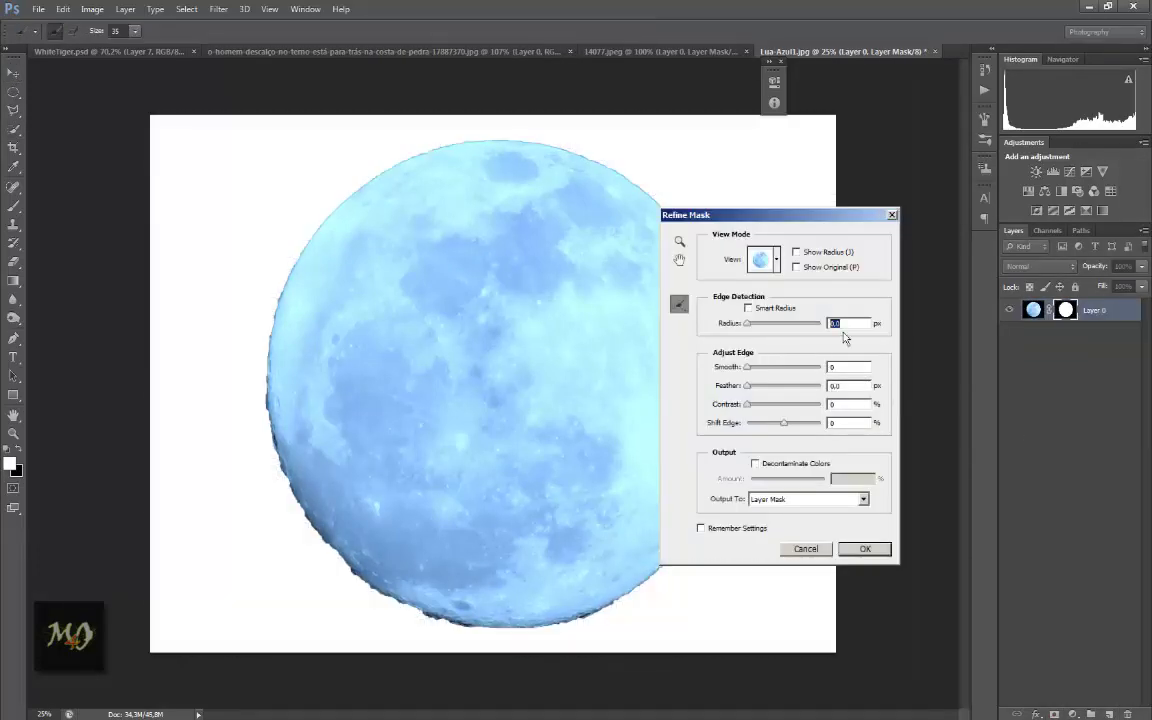
text(2)
click(749, 368)
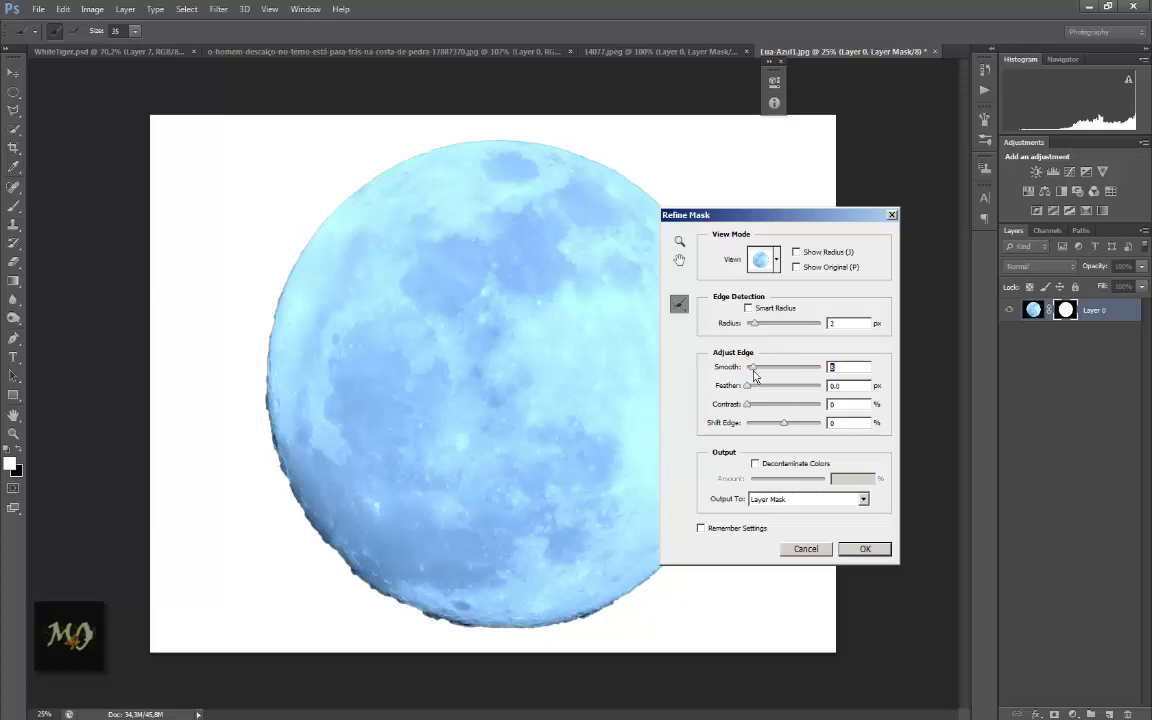
Step: Apply the refined moon mask, bring the moon into WhiteTiger.psd, and shrink it into the top-left corner
click(865, 550)
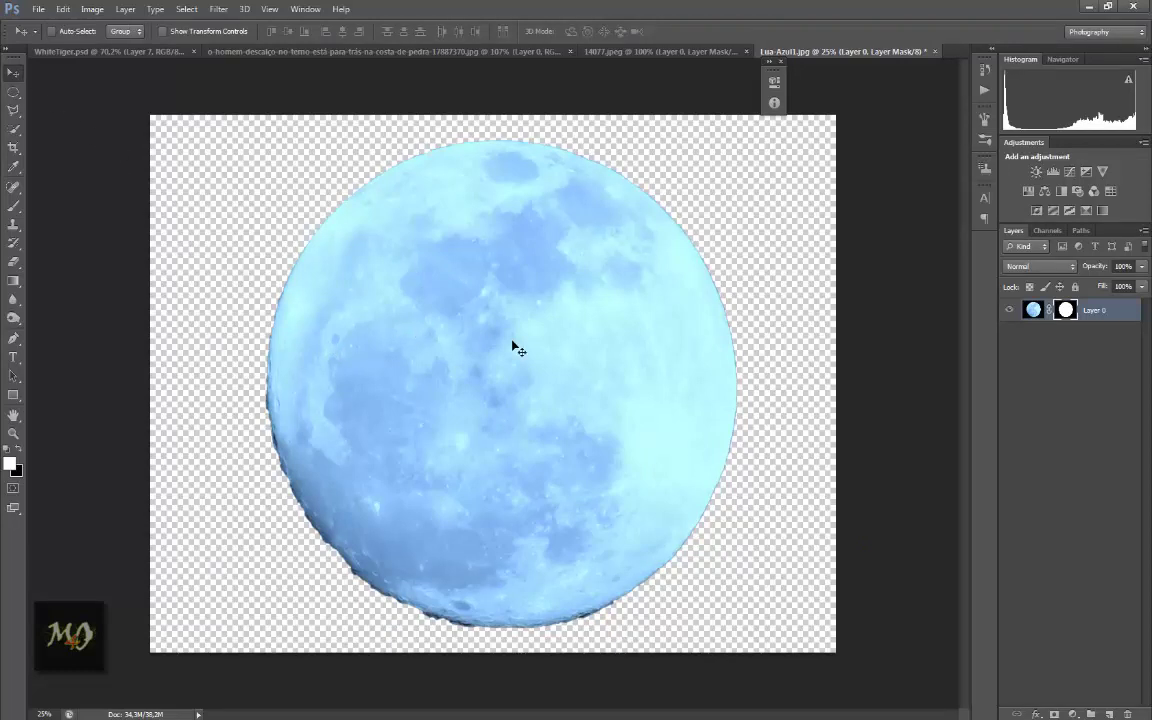
drag(512, 341, 346, 315)
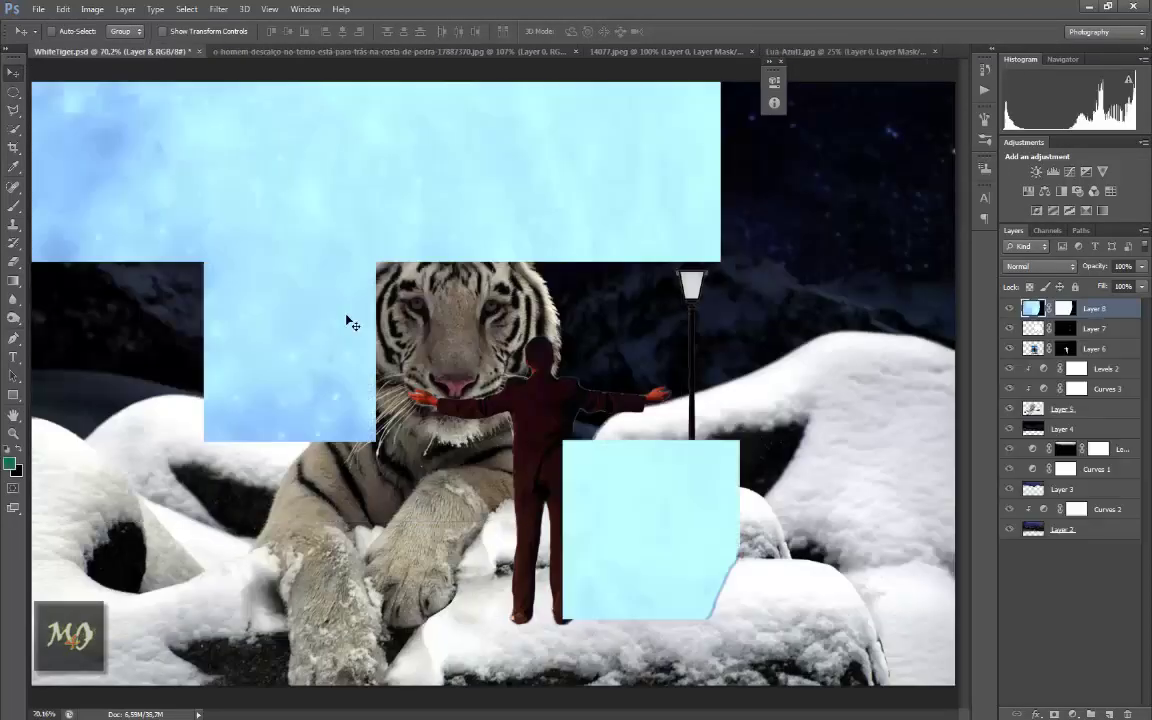
key(ctrl+t)
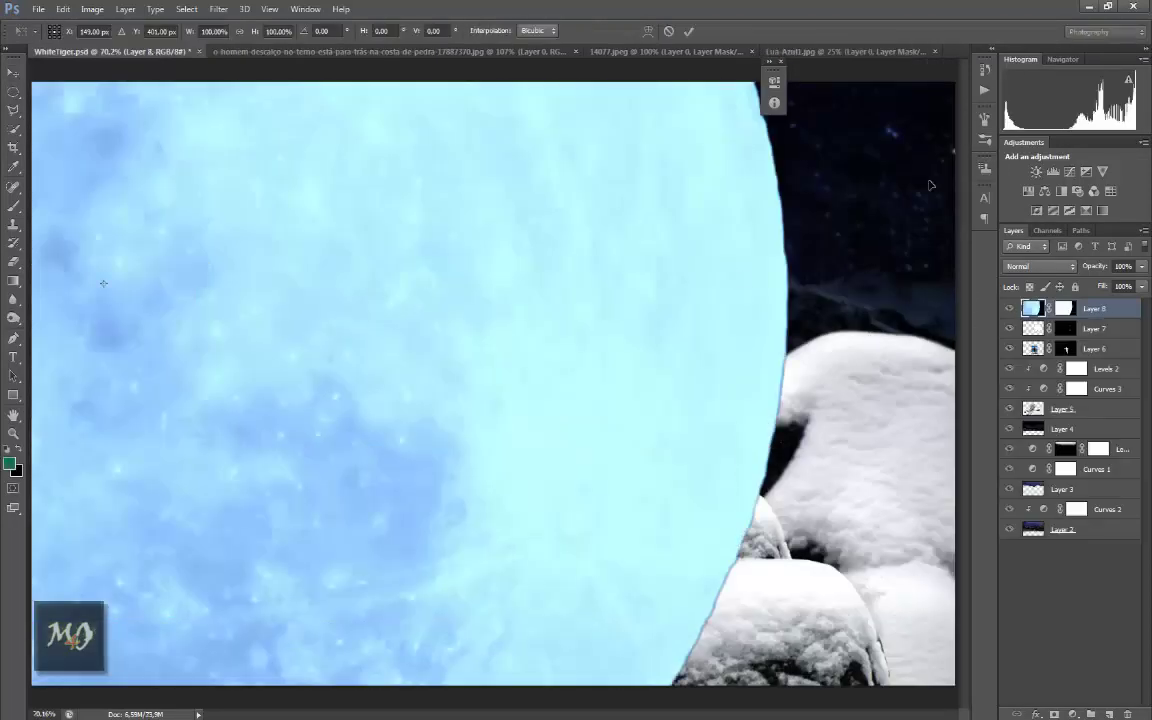
key(ctrl+minus)
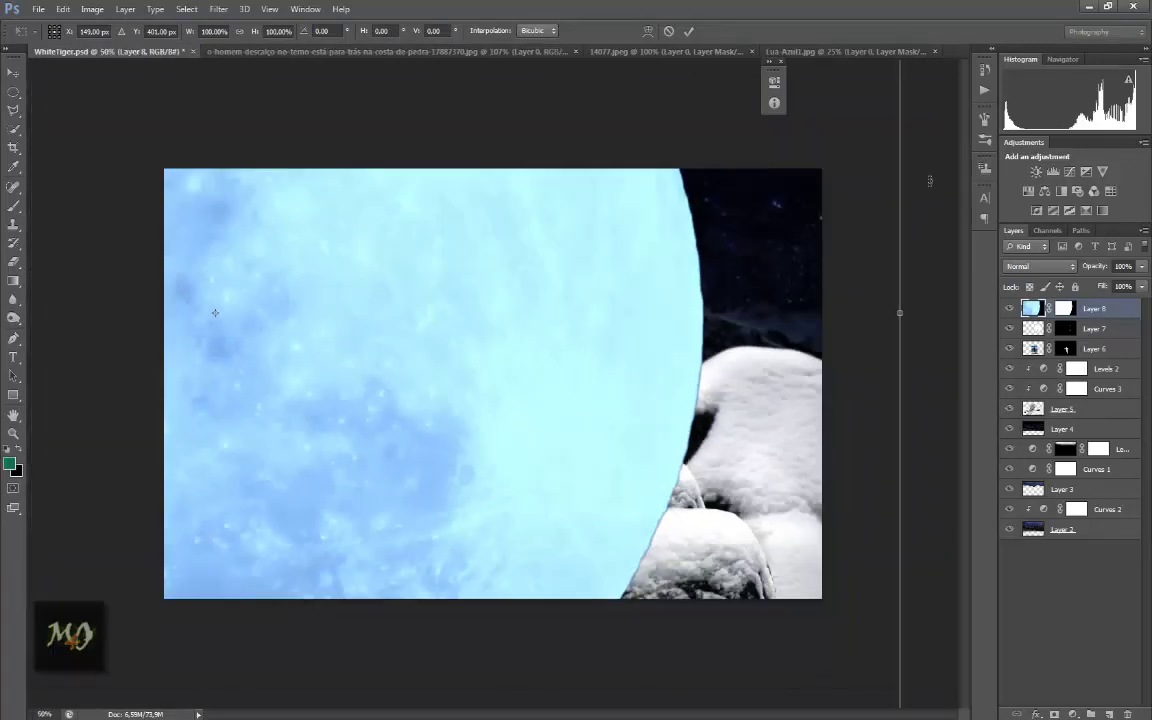
key(ctrl+minus)
drag(764, 693, 418, 372)
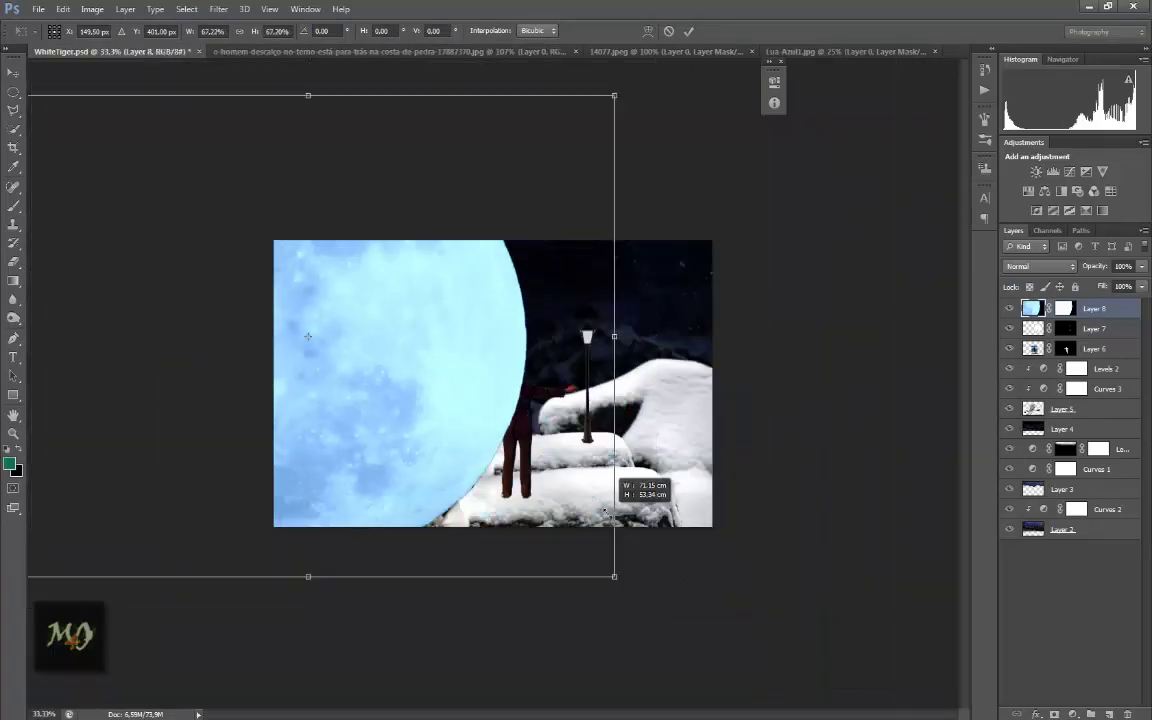
drag(353, 357, 341, 267)
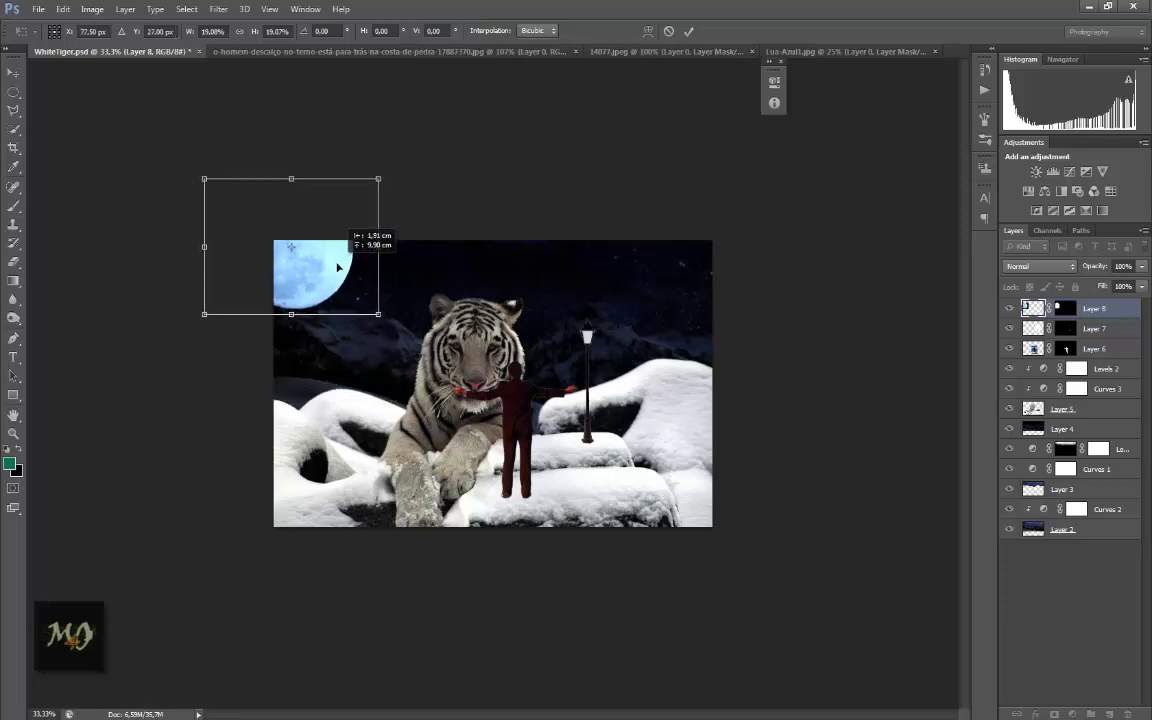
drag(341, 267, 339, 273)
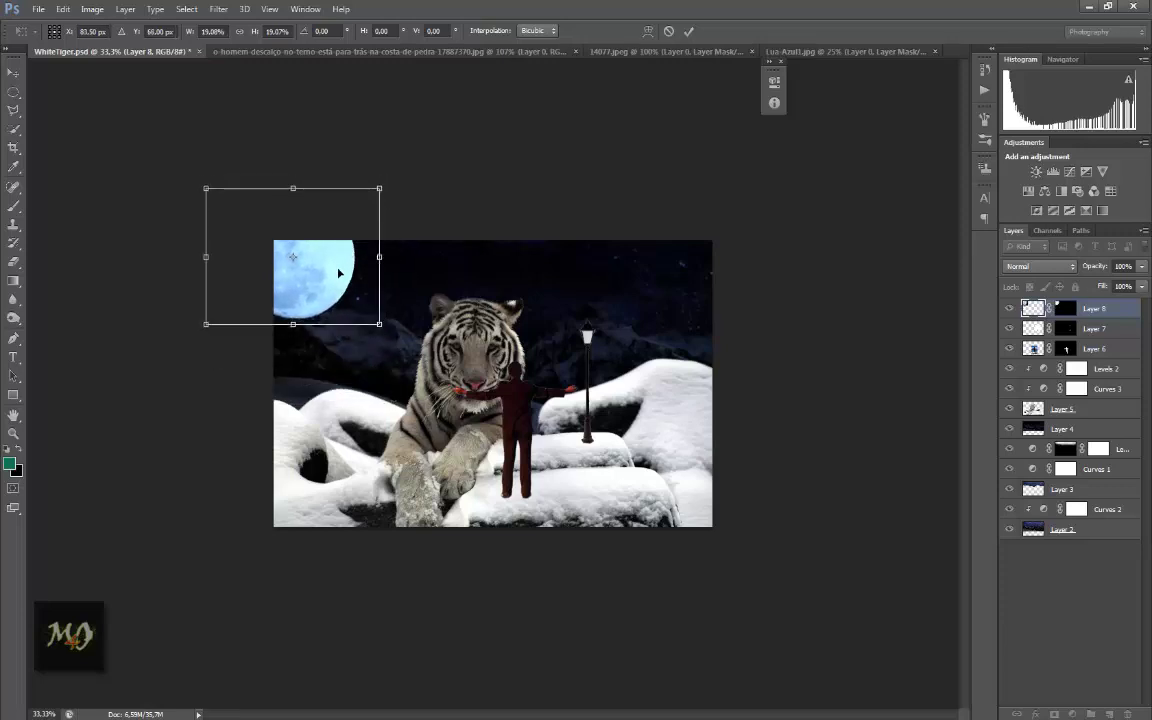
key(Return)
Step: Save the composite and fit the whole scene in the window
click(40, 10)
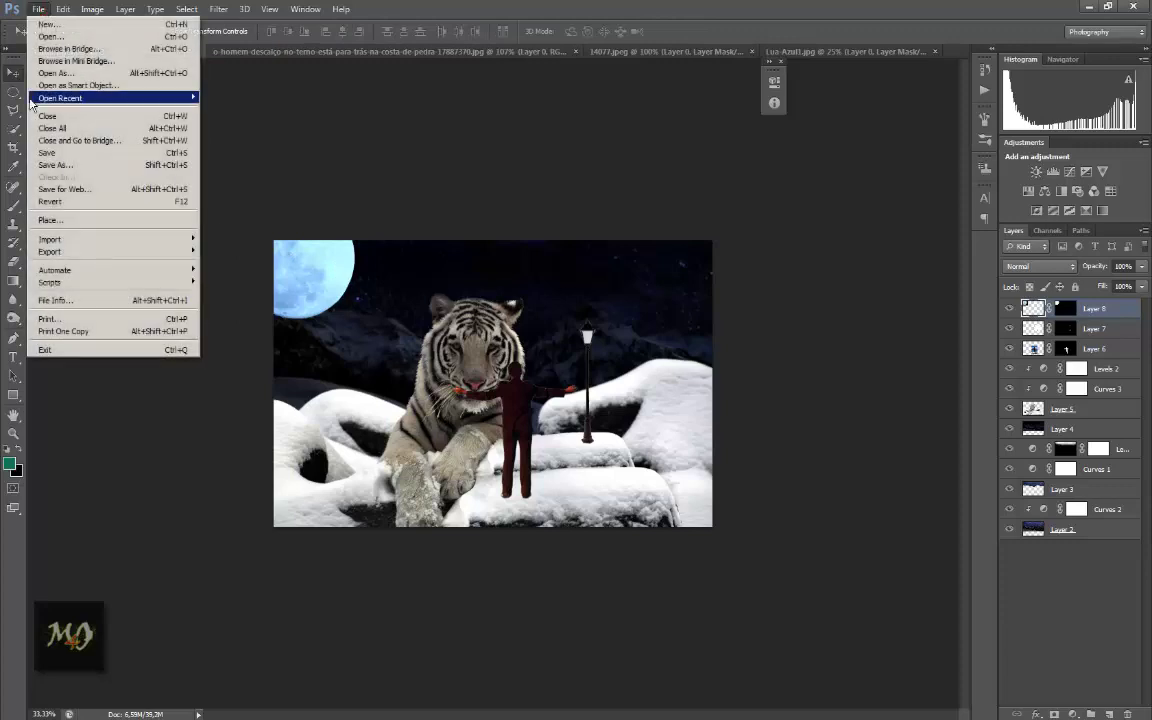
click(60, 147)
key(ctrl+0)
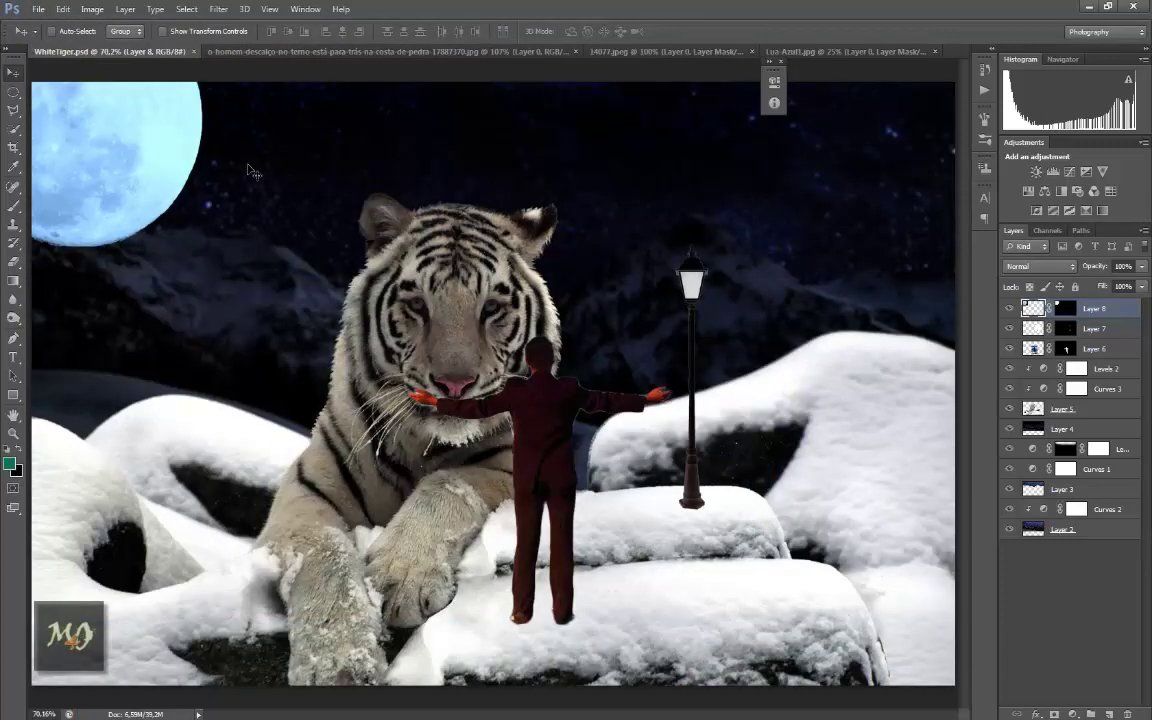
click(782, 62)
click(863, 412)
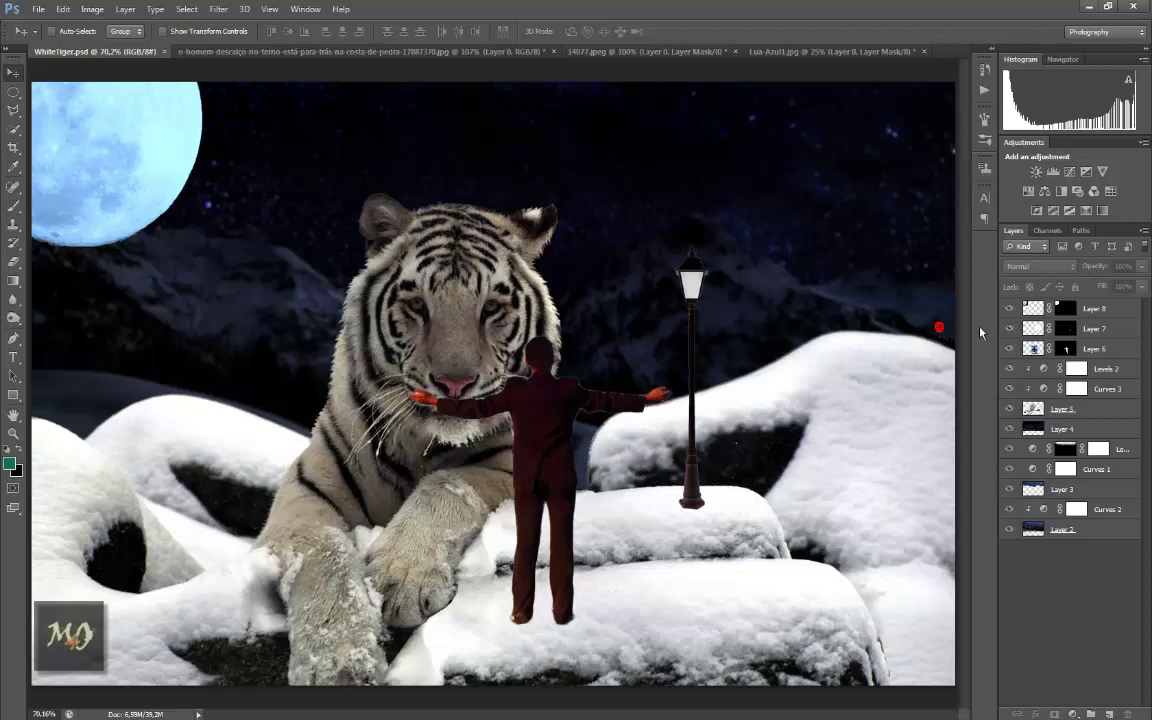
Step: On a new layer above Layer 6, fill an ellipse at the lamp post base with black
click(1113, 330)
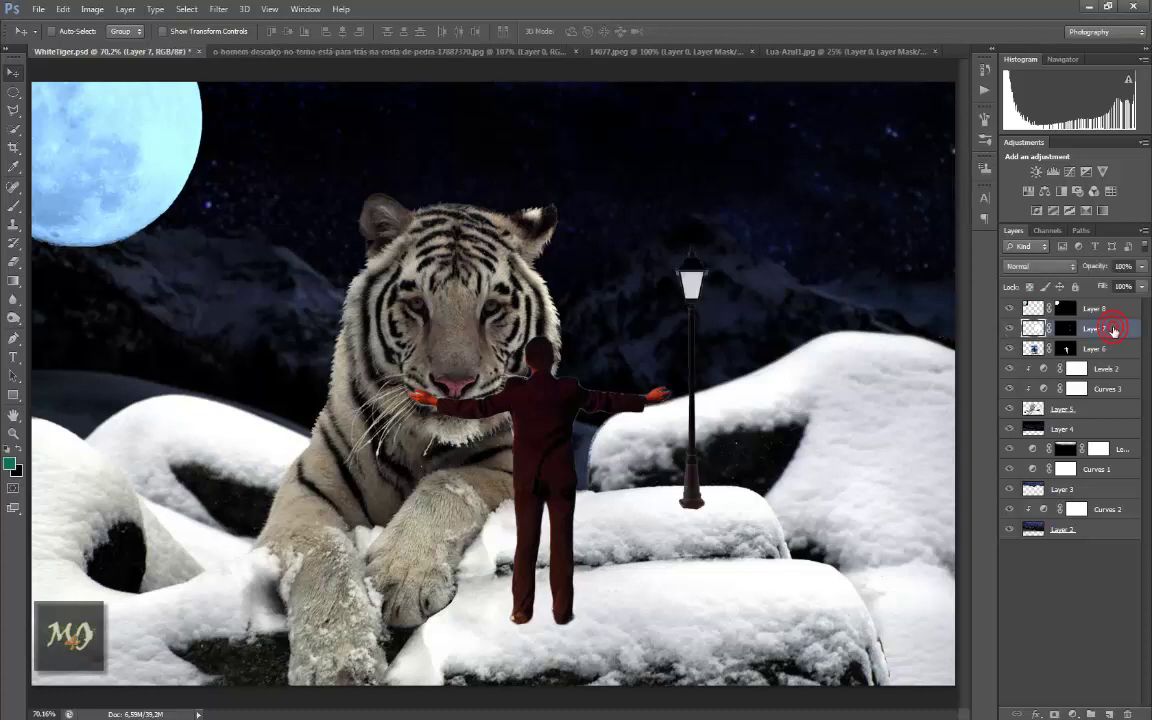
click(1108, 350)
click(1108, 714)
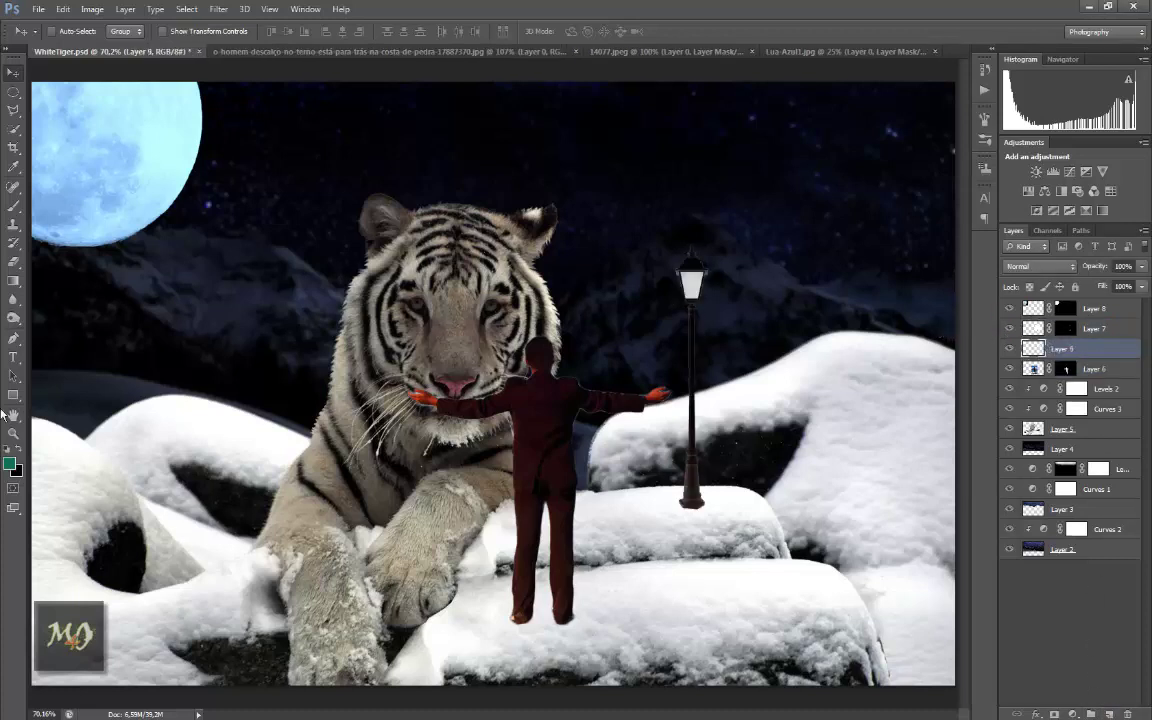
click(13, 92)
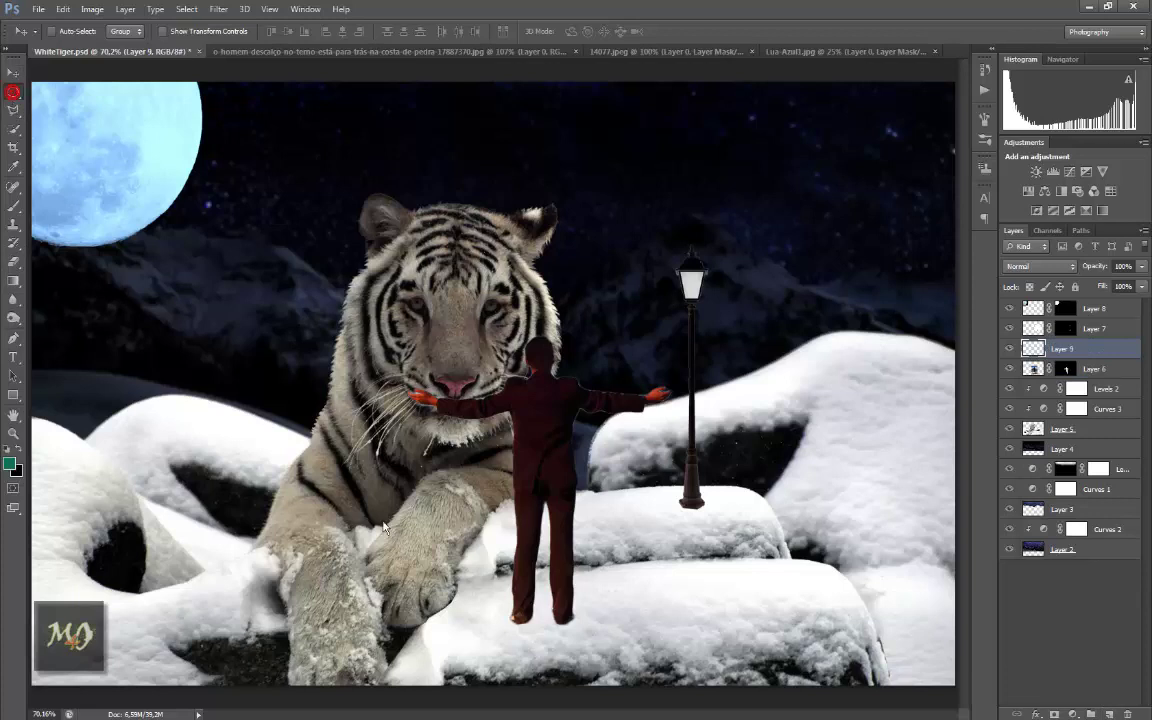
click(658, 487)
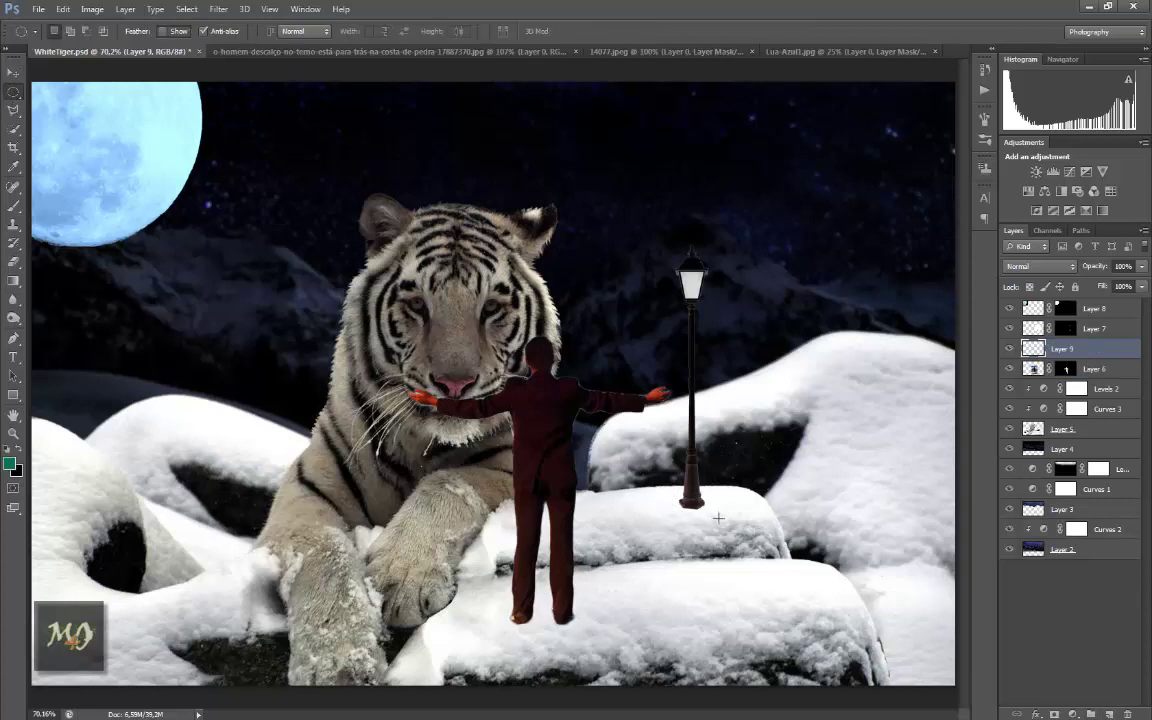
drag(664, 488, 720, 517)
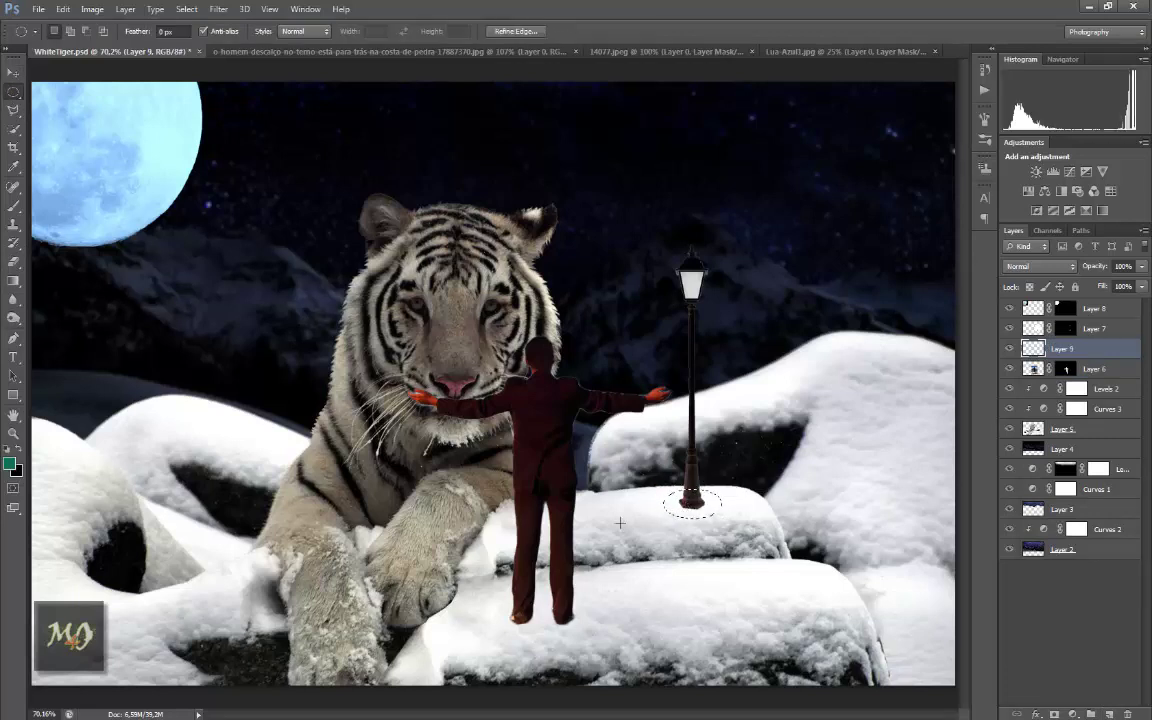
key(ctrl+BackSpace)
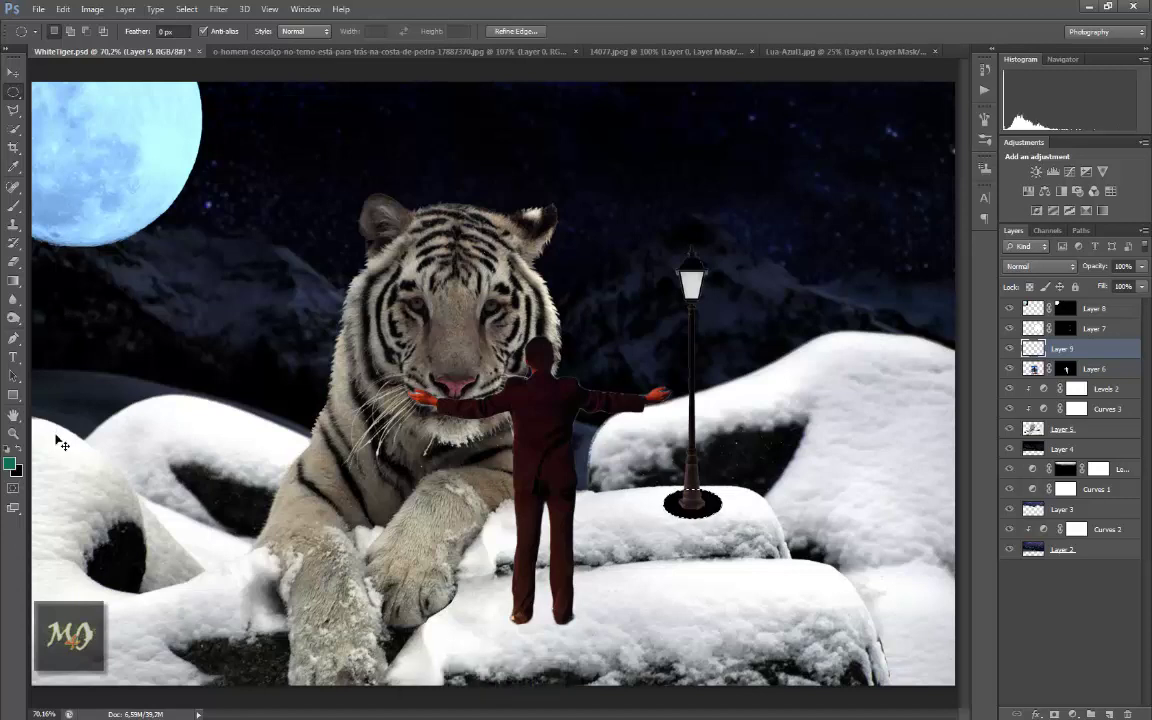
key(ctrl+d)
Step: Soften the black ellipse with a 9.8-pixel Gaussian Blur
click(218, 9)
mouse_move(260, 141)
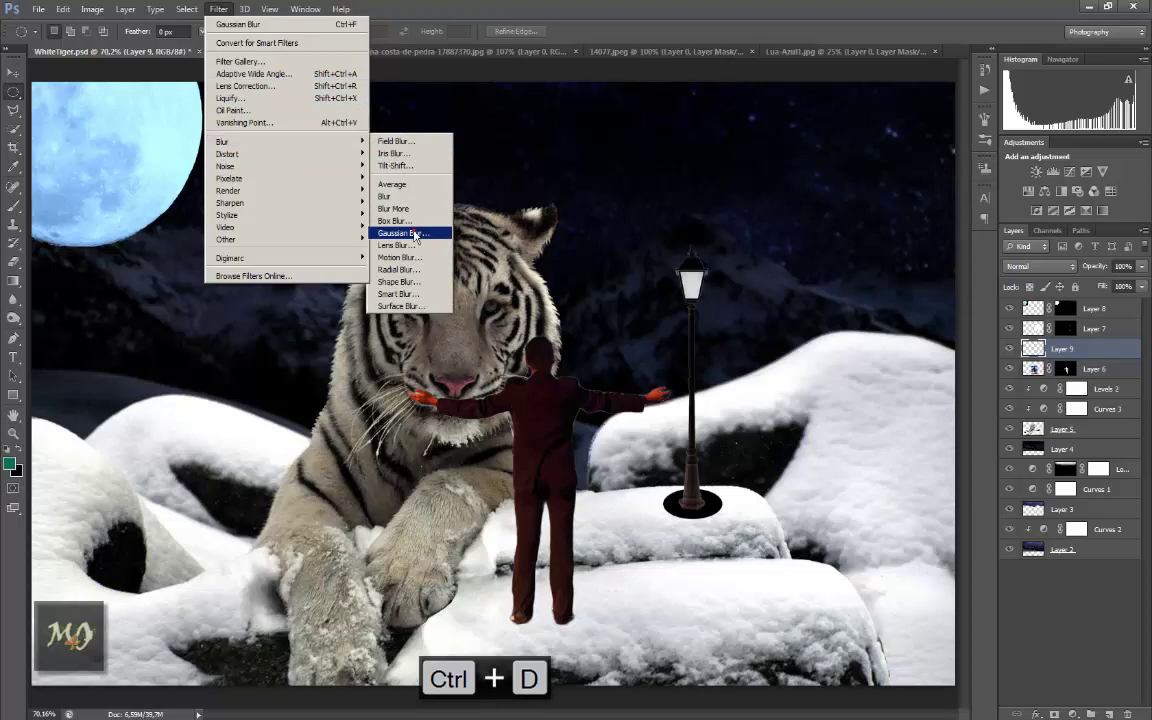
click(403, 233)
drag(695, 222, 728, 223)
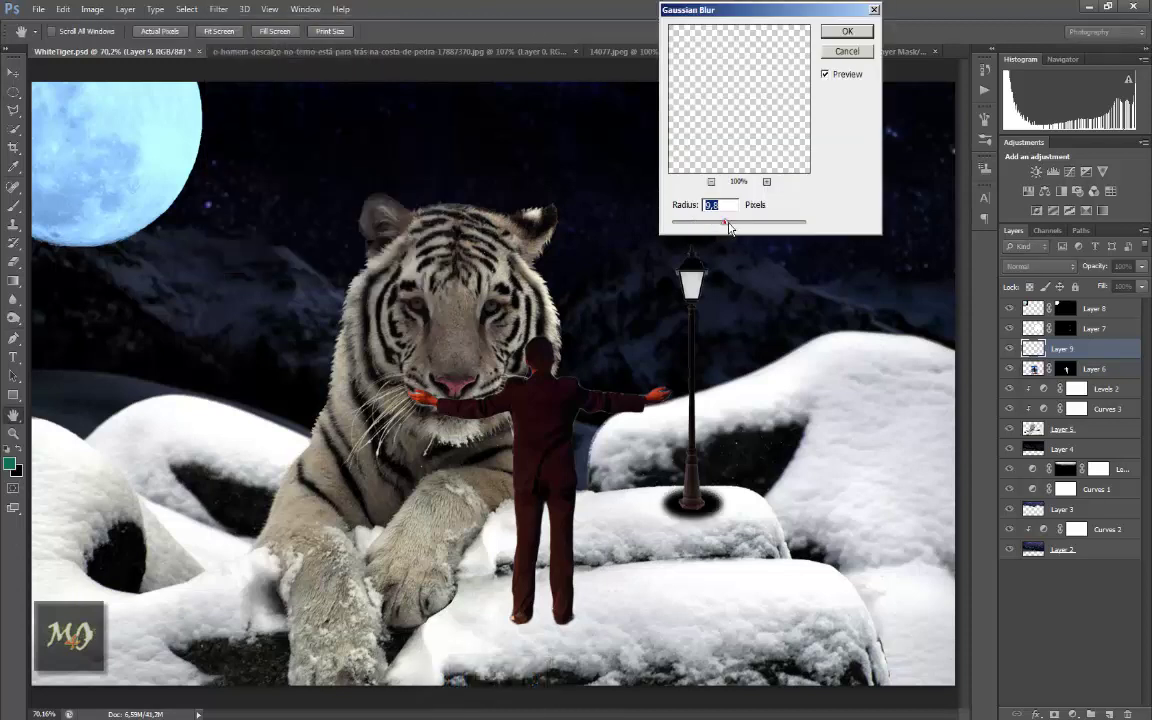
click(845, 31)
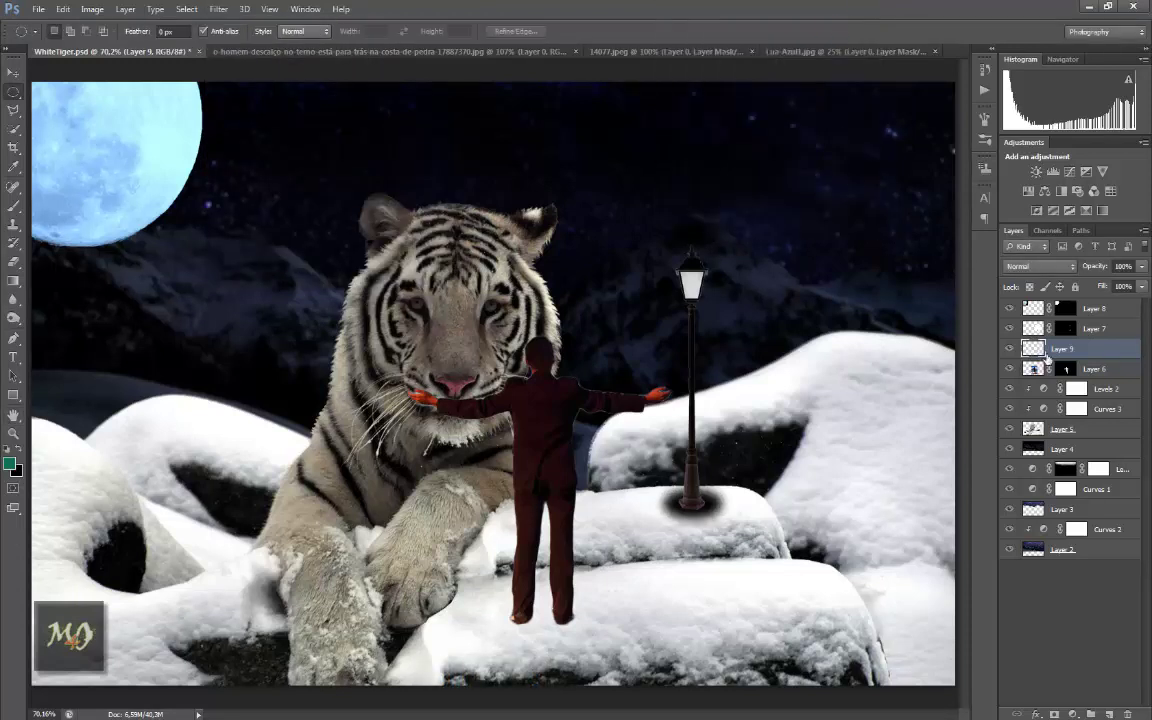
click(1101, 328)
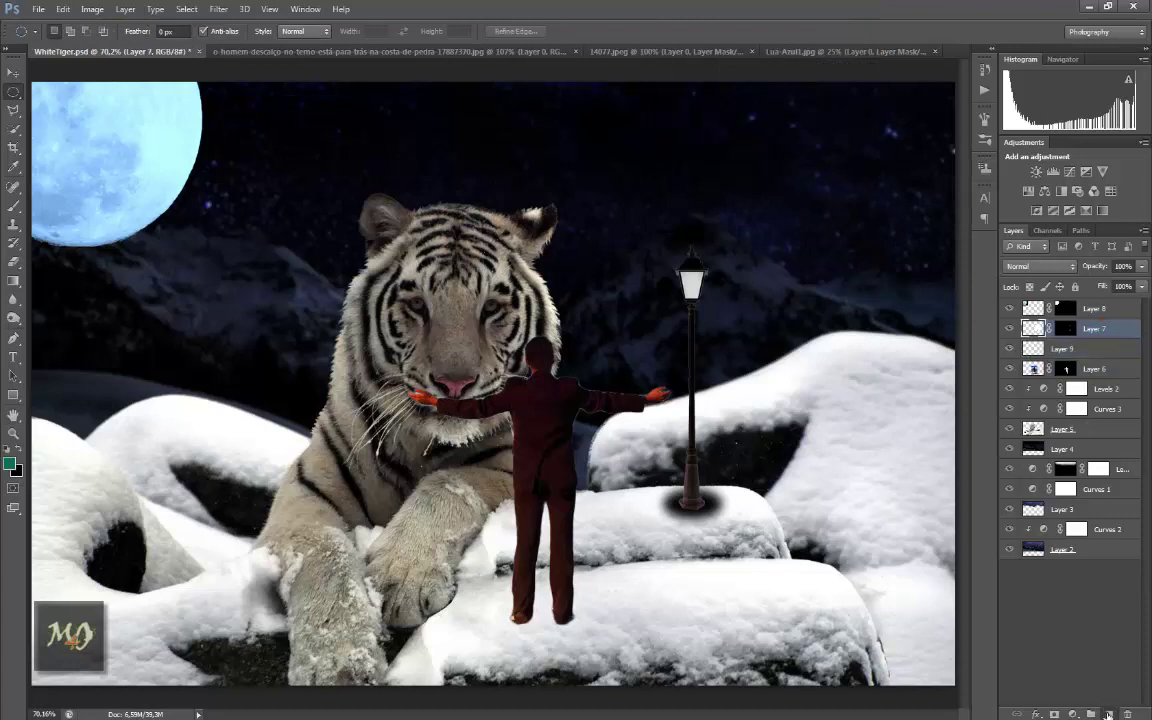
Step: Add a Curves 4 adjustment above Layer 7 and reshape its curve
click(1107, 714)
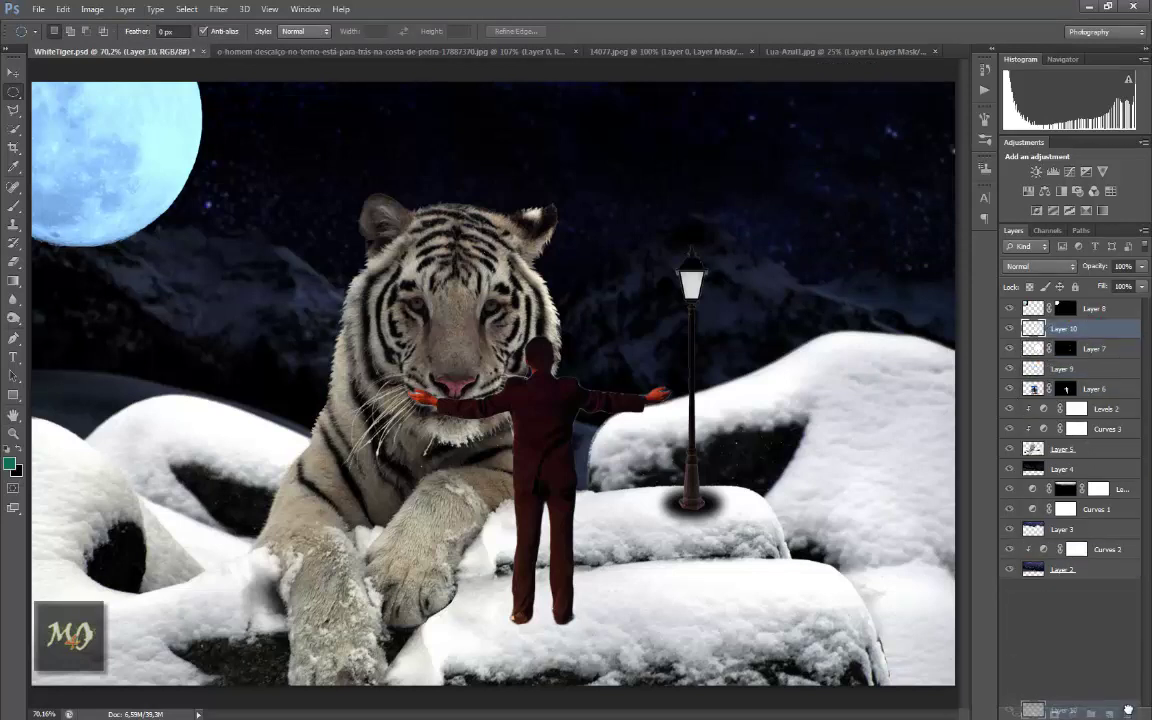
key(ctrl+z)
click(1072, 714)
click(1075, 534)
drag(687, 198, 702, 215)
click(734, 73)
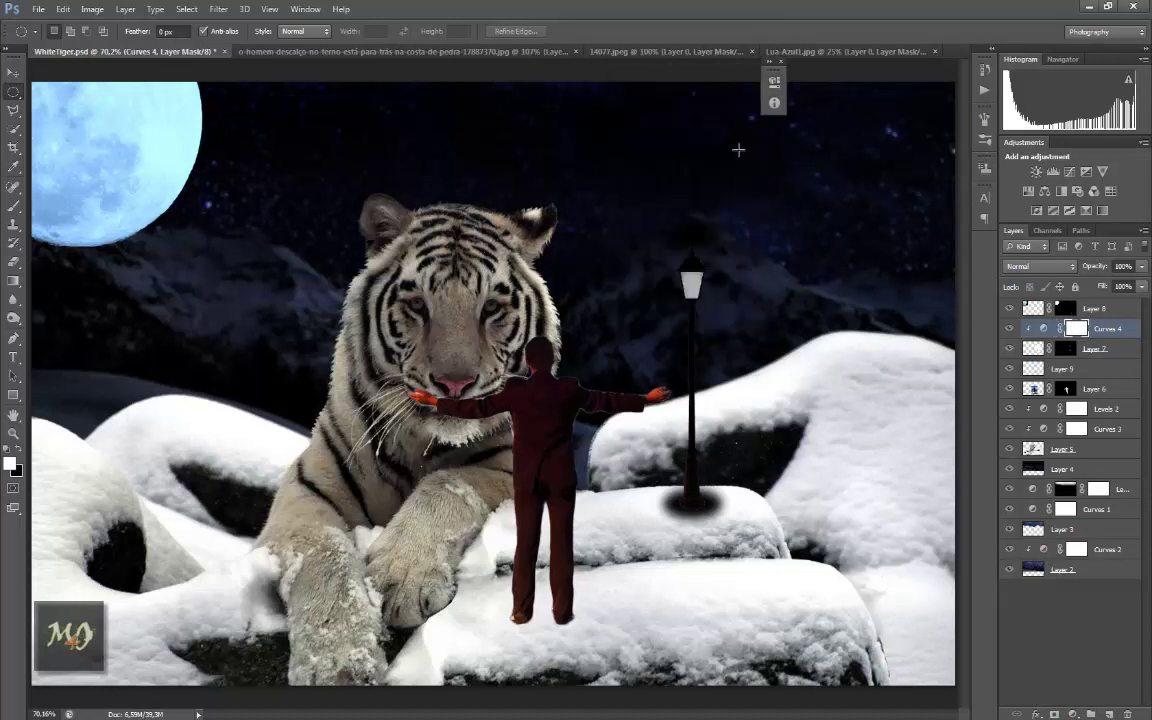
Step: Mask Curves 4 and paint black to hide its effect near the lamp post
click(1054, 714)
click(14, 205)
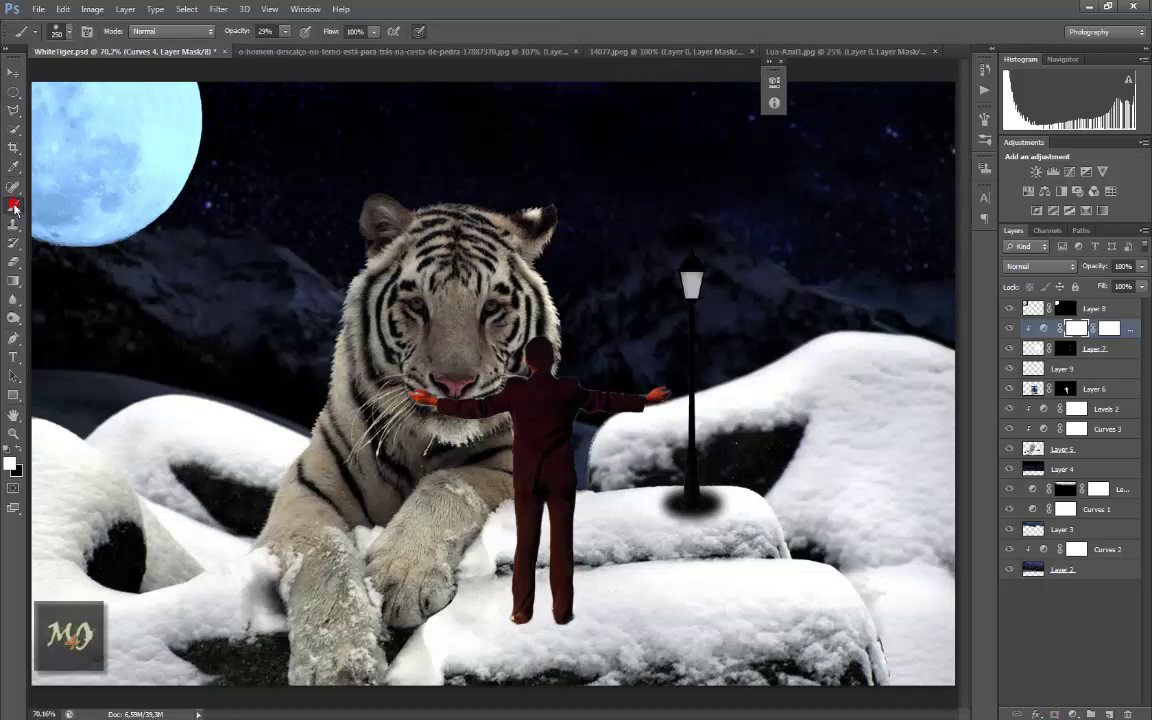
key(x)
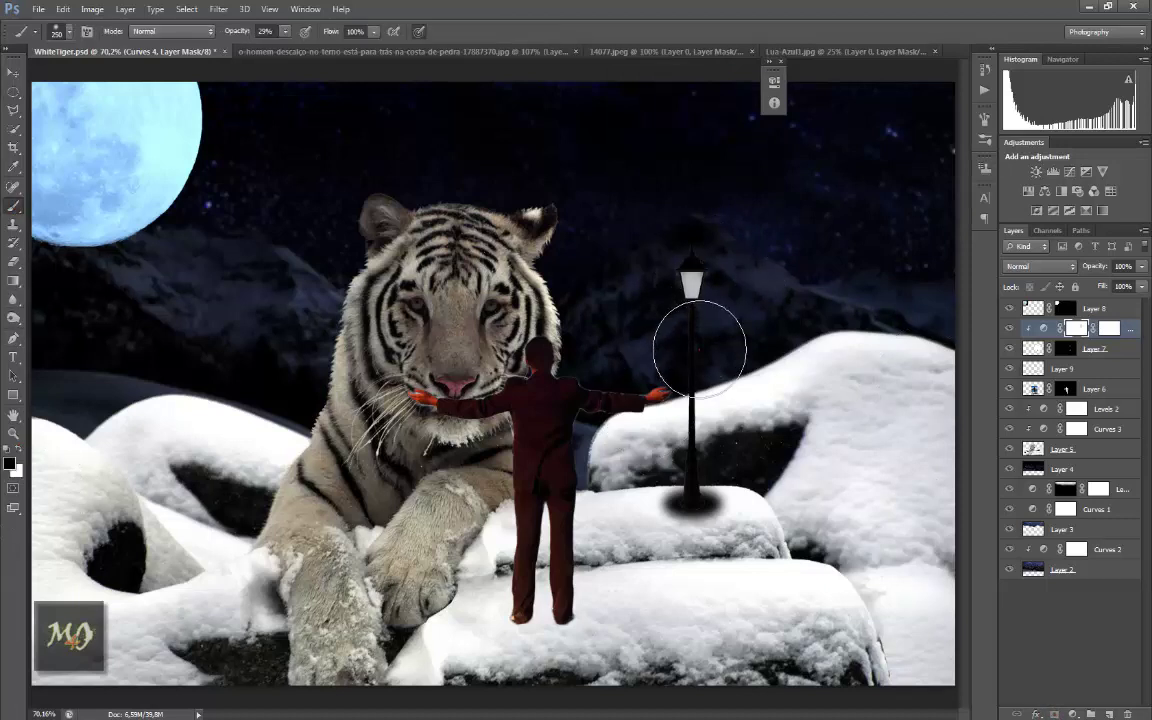
click(690, 268)
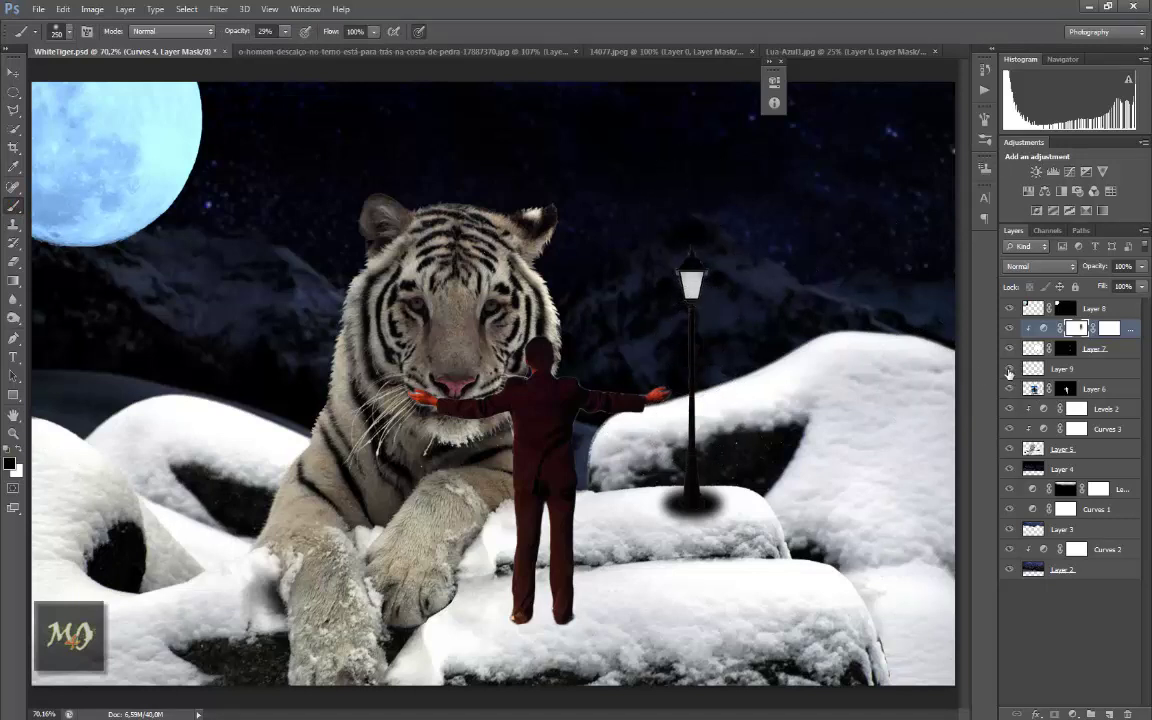
Step: Toggle a layer's visibility to compare, then select the moon's Layer 8
click(1062, 369)
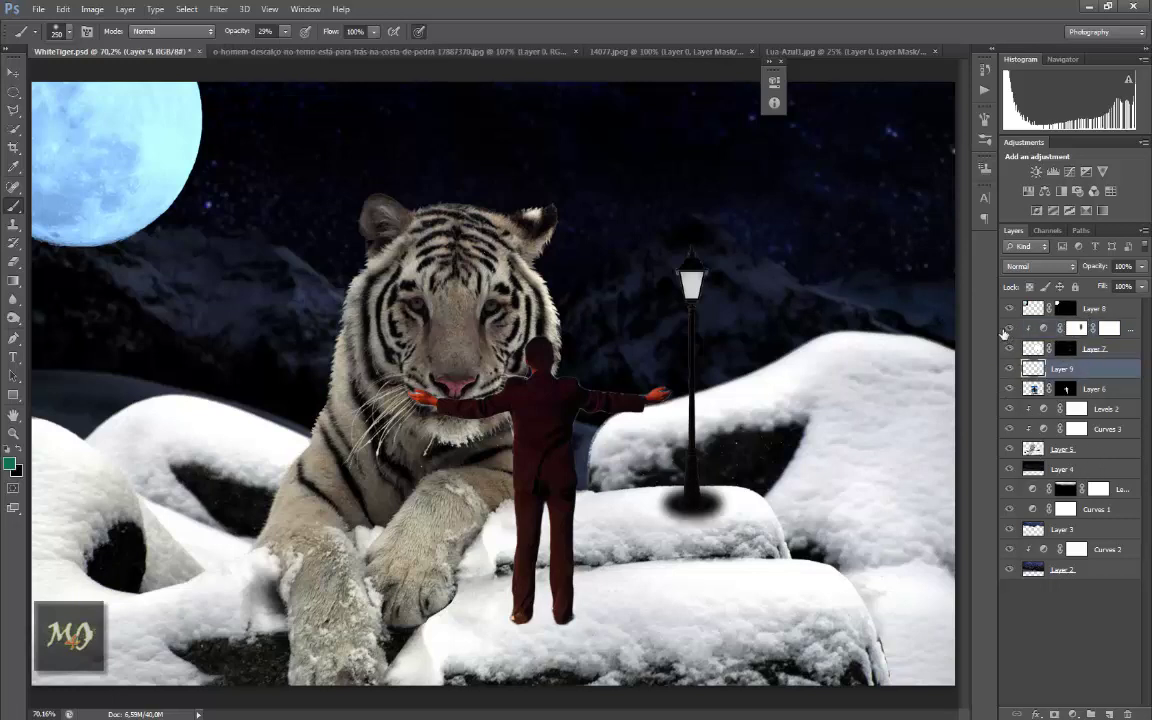
click(1033, 348)
click(1009, 348)
click(1009, 348)
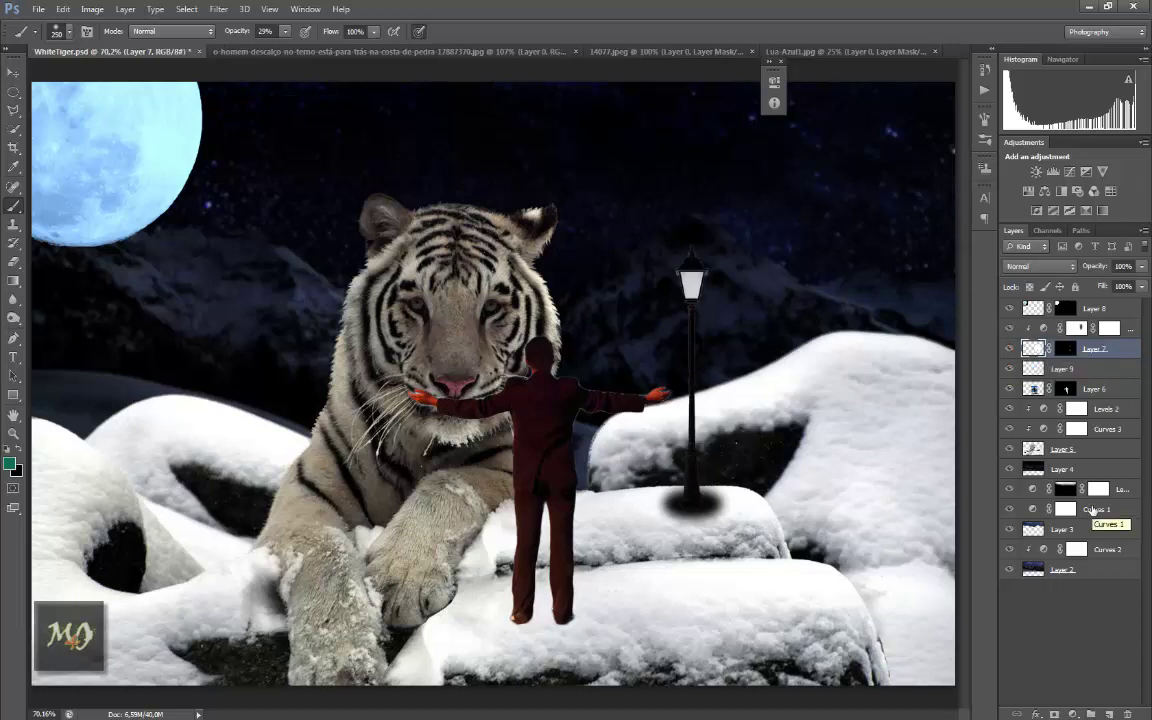
click(1040, 308)
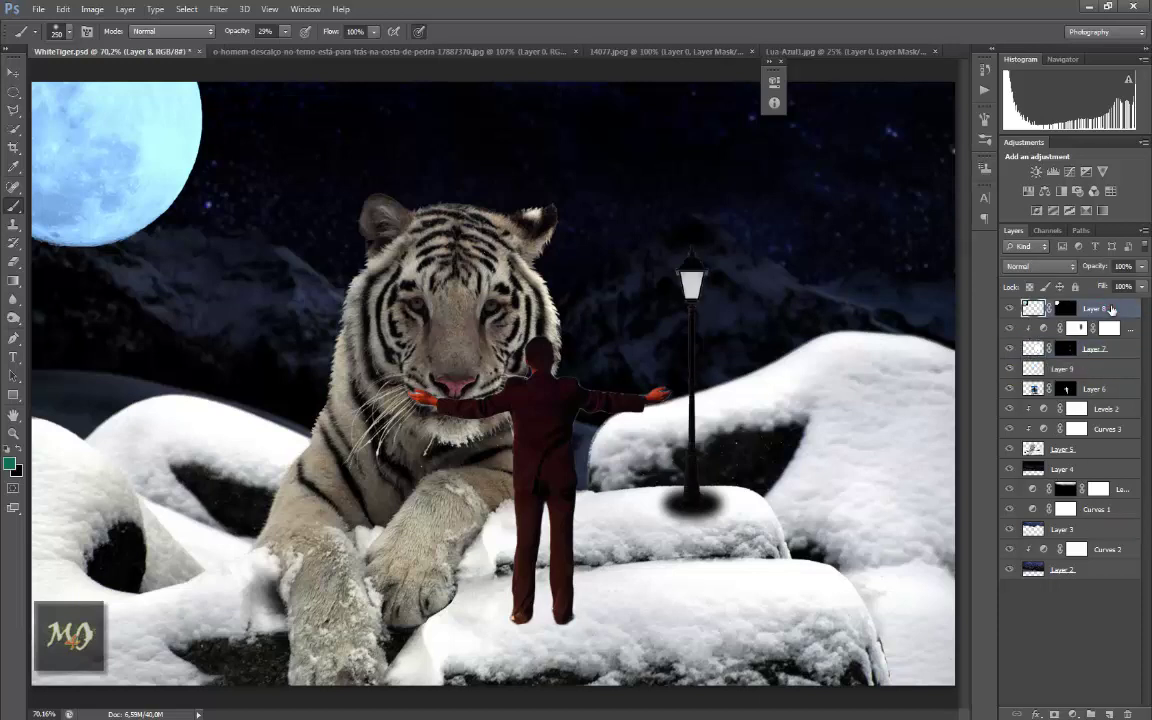
click(13, 73)
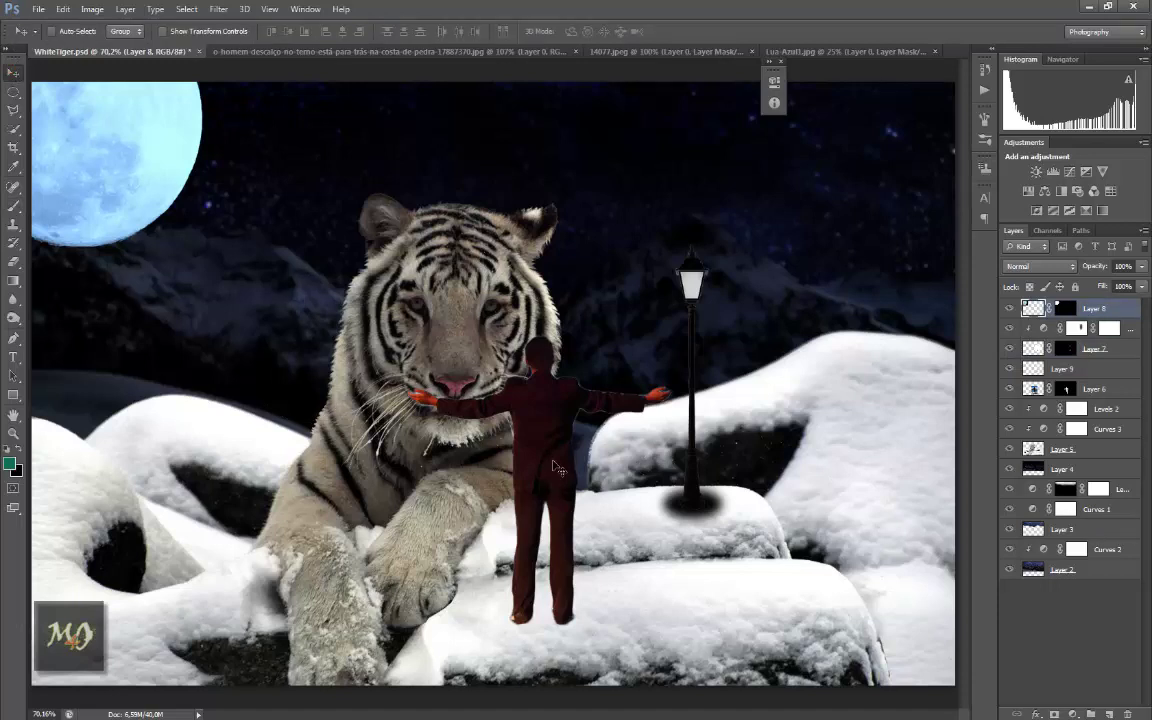
Step: Apply Layer 6's mask into the man and duplicate his layer
click(555, 466)
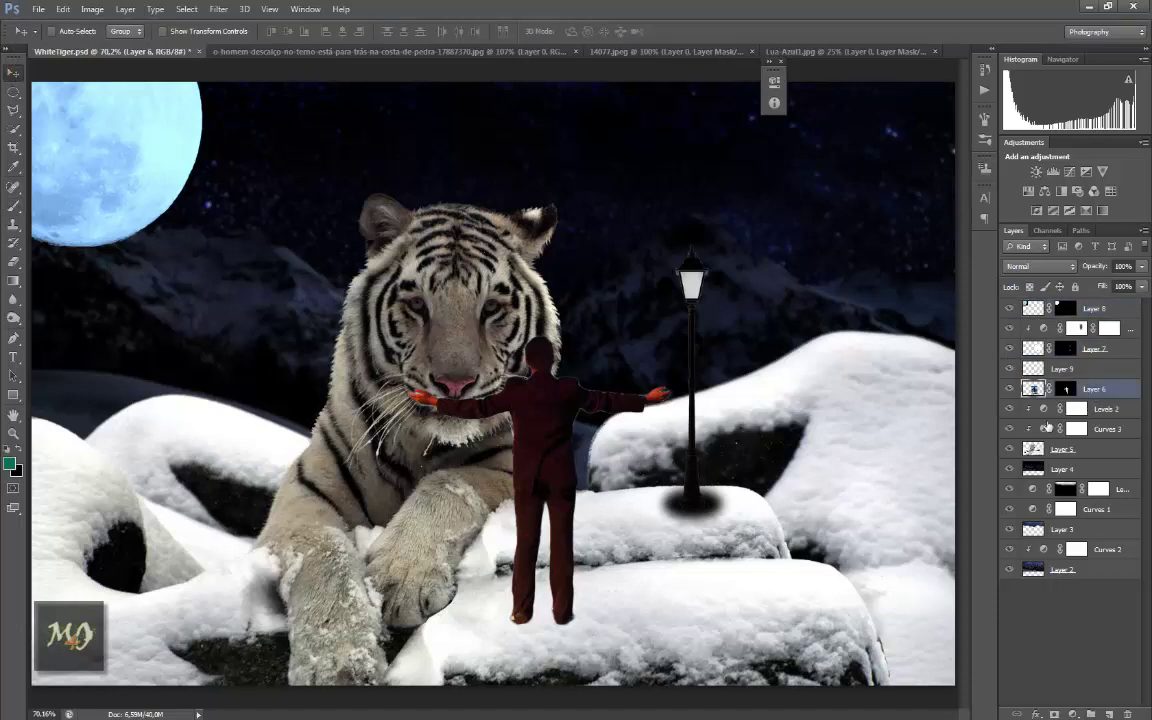
drag(1066, 388, 1131, 713)
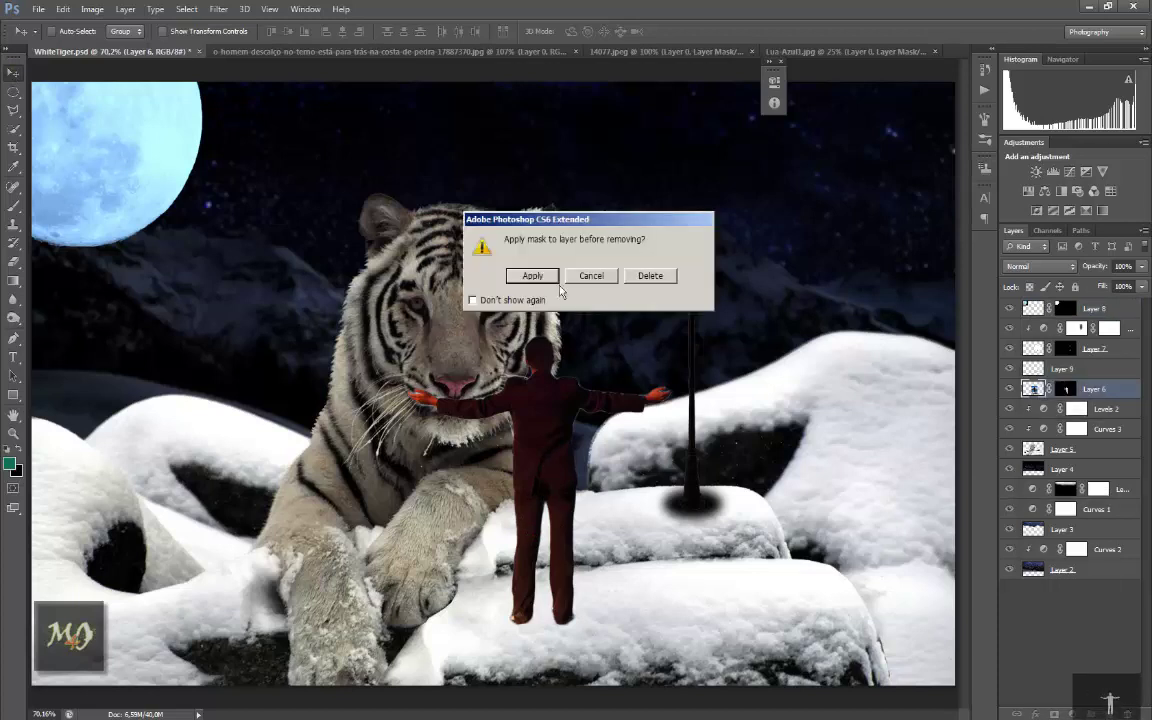
click(540, 275)
mouse_move(1062, 388)
mouse_down()
mouse_move(1119, 703)
mouse_move(1109, 712)
mouse_up()
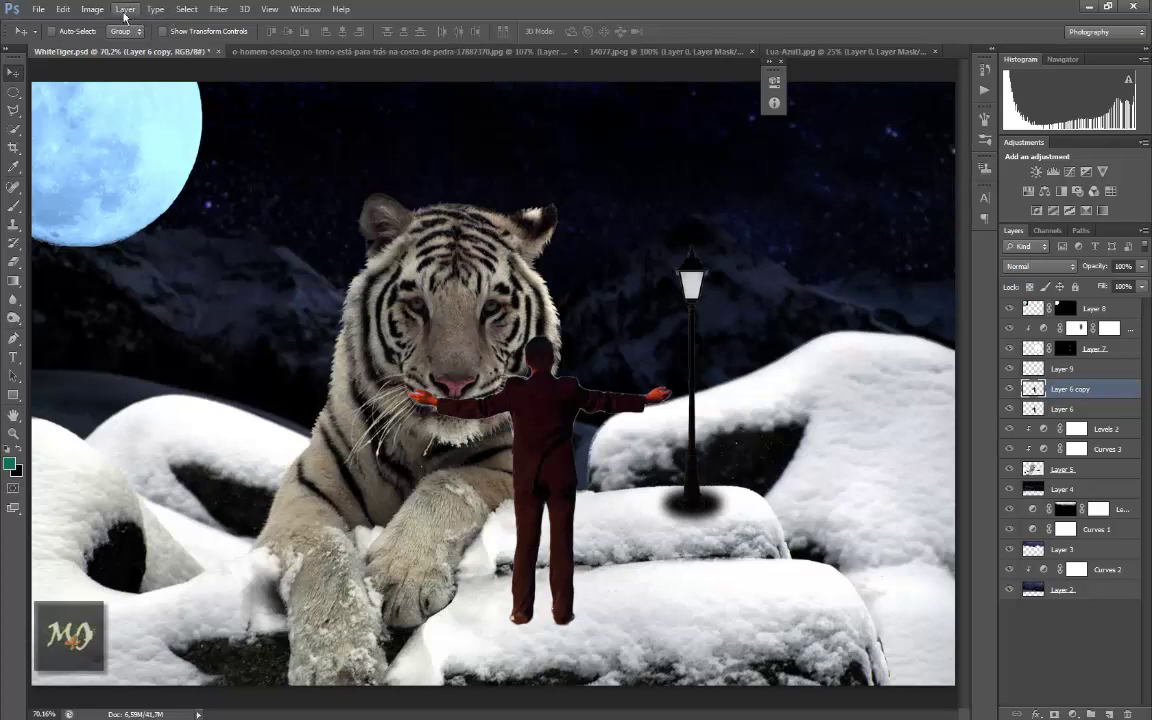
Step: Flip the man's copy vertically, move it left, and fill its silhouette black
click(62, 9)
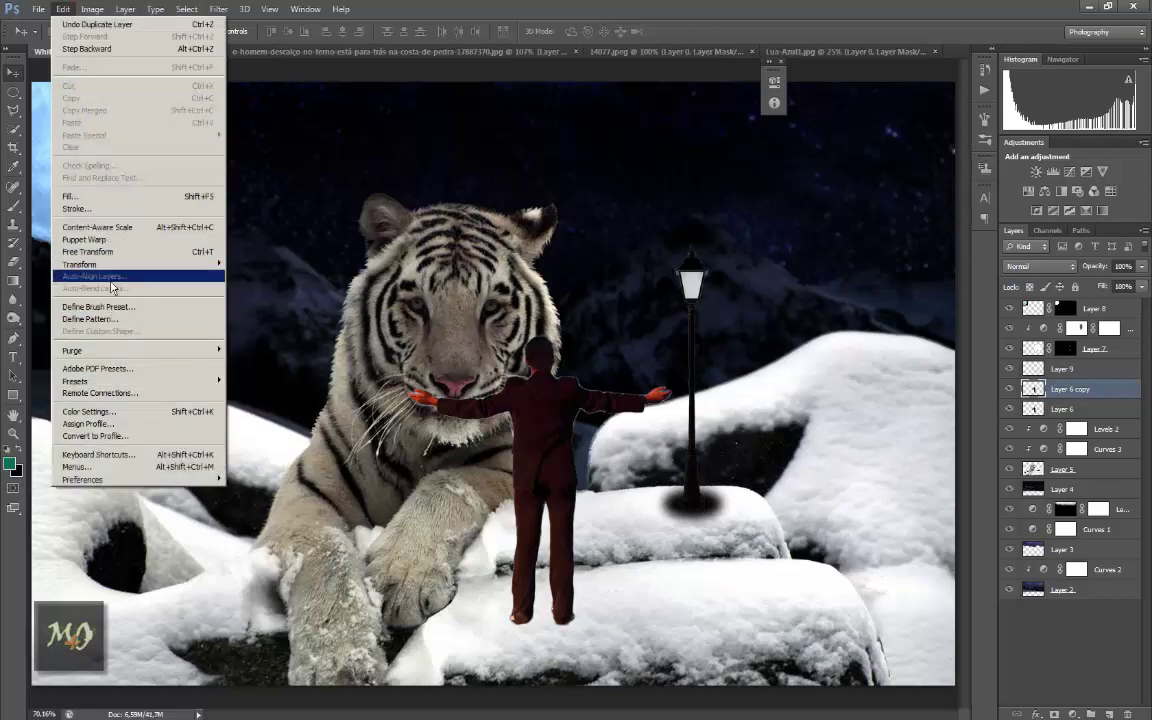
click(262, 419)
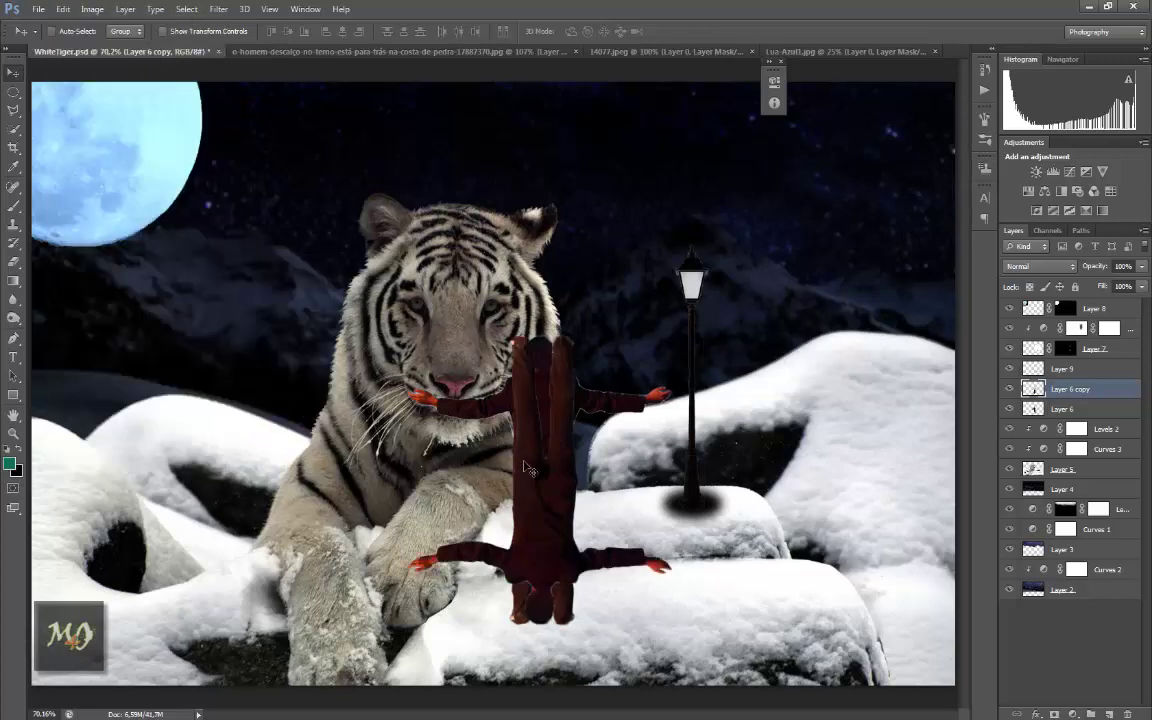
drag(527, 469, 290, 424)
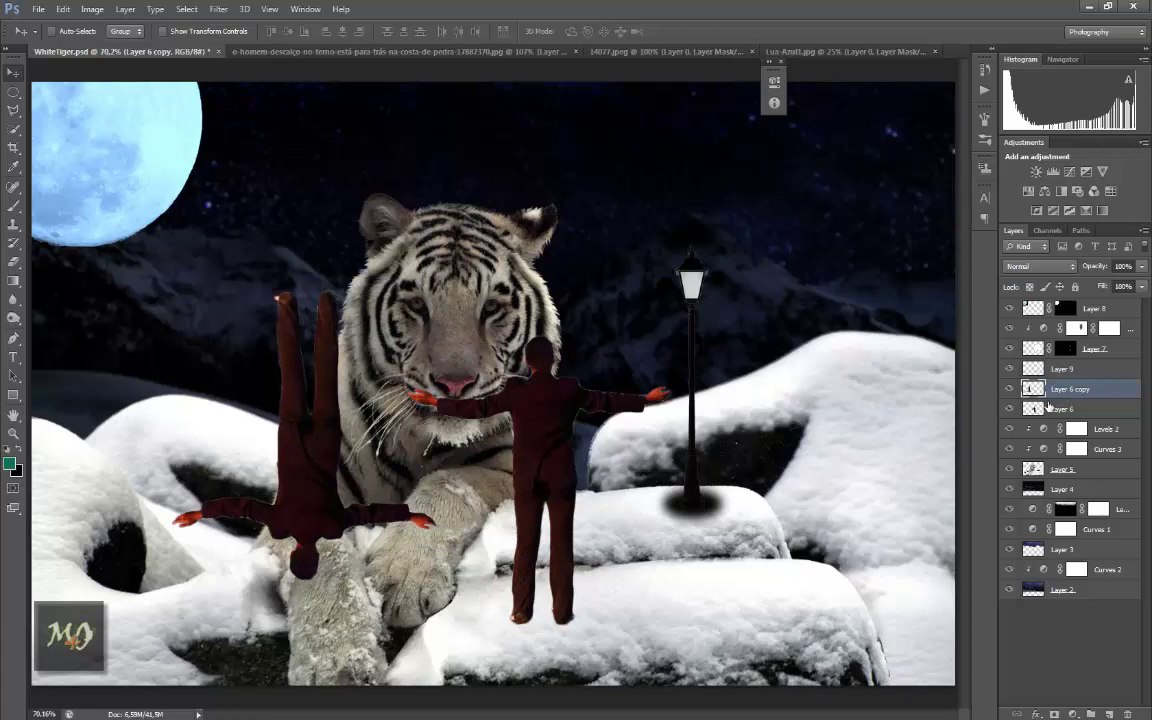
ctrl+click(1033, 390)
key(ctrl+BackSpace)
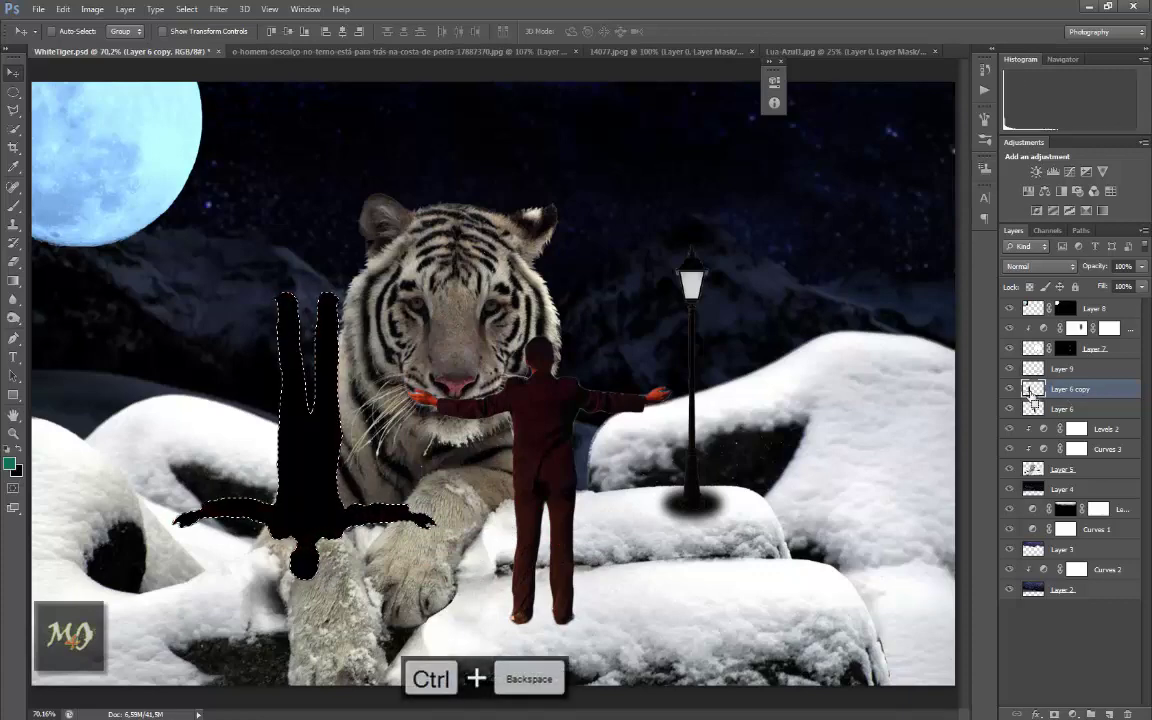
key(ctrl+d)
Step: Gaussian-blur the black silhouette and move it down beside the man
click(218, 9)
mouse_move(235, 141)
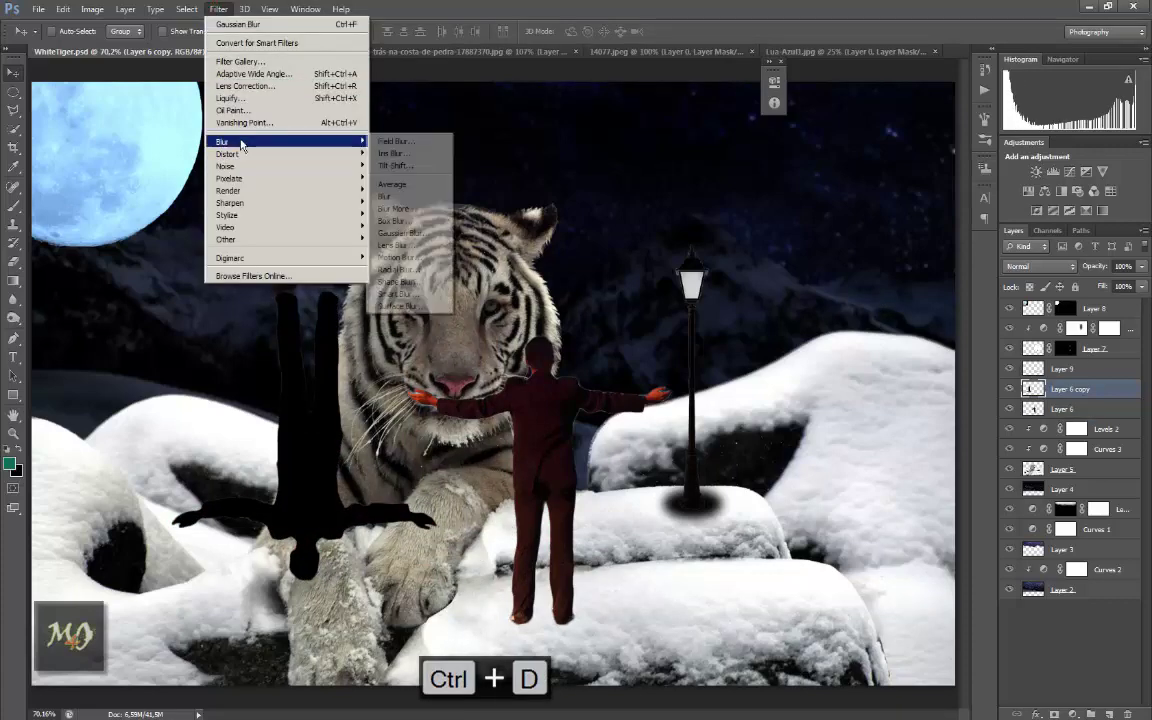
click(404, 233)
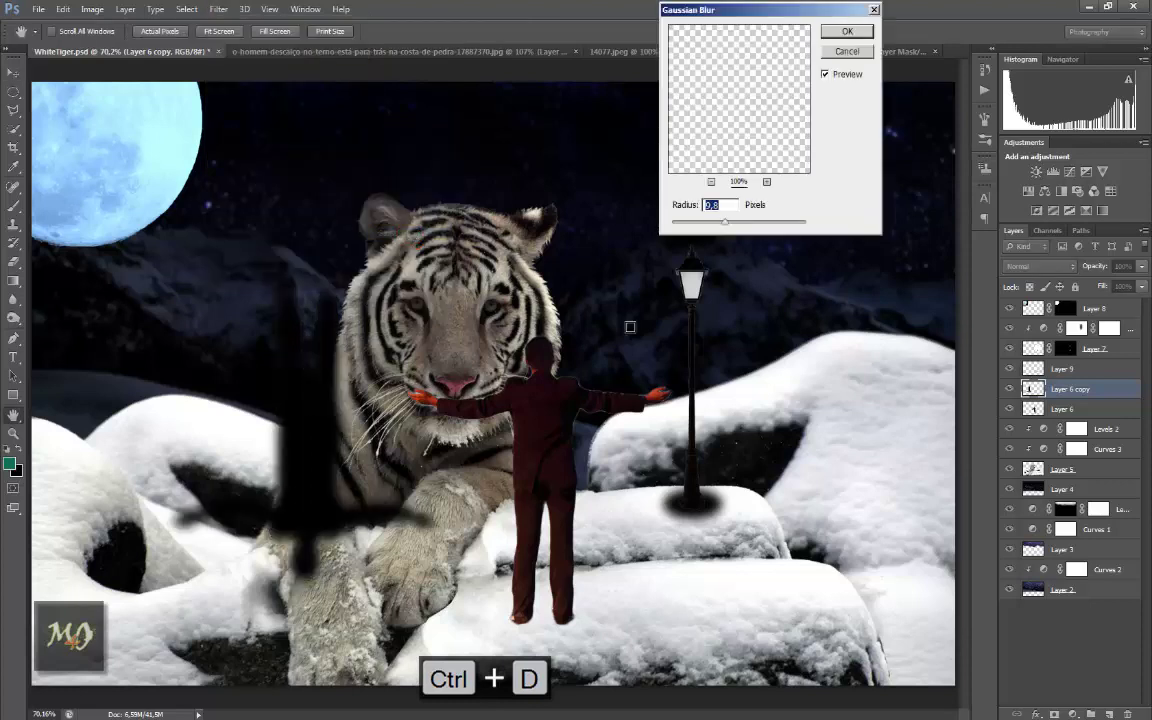
click(846, 31)
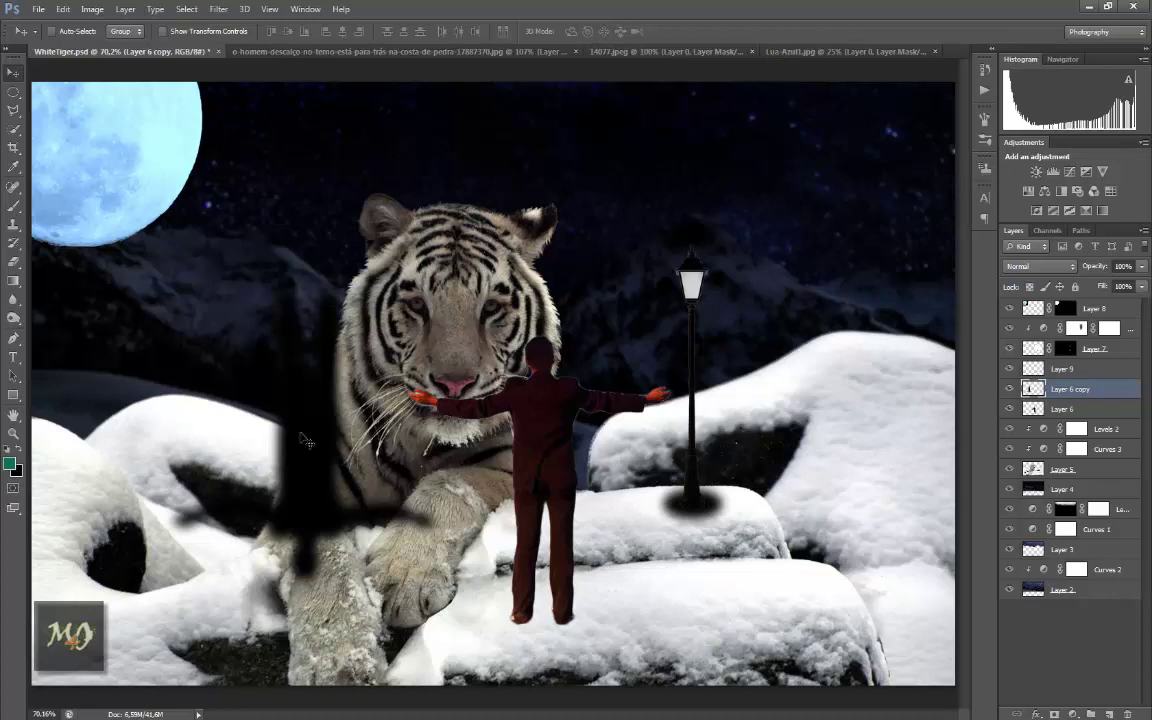
mouse_move(318, 431)
mouse_down()
mouse_move(503, 686)
mouse_move(760, 520)
mouse_up()
Step: Free Transform the blurred copy, skewing its corners into a slanted shadow below the man's feet
key(ctrl+t)
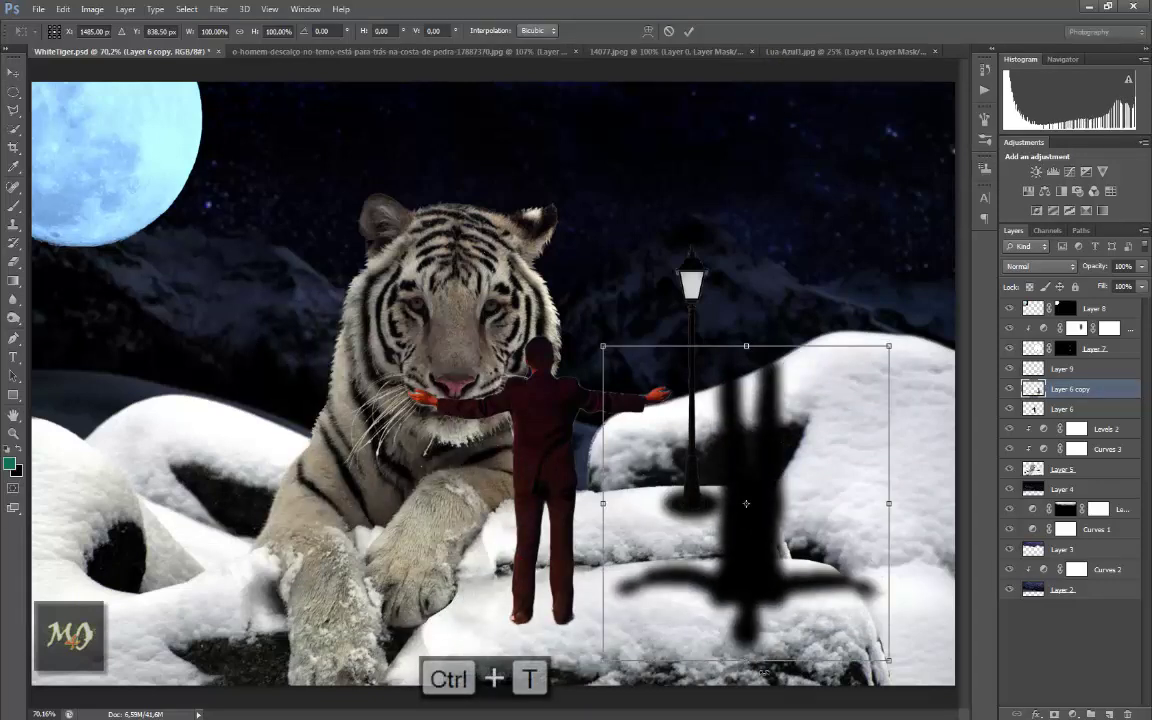
mouse_move(790, 598)
mouse_down()
mouse_move(633, 660)
mouse_move(761, 644)
mouse_up()
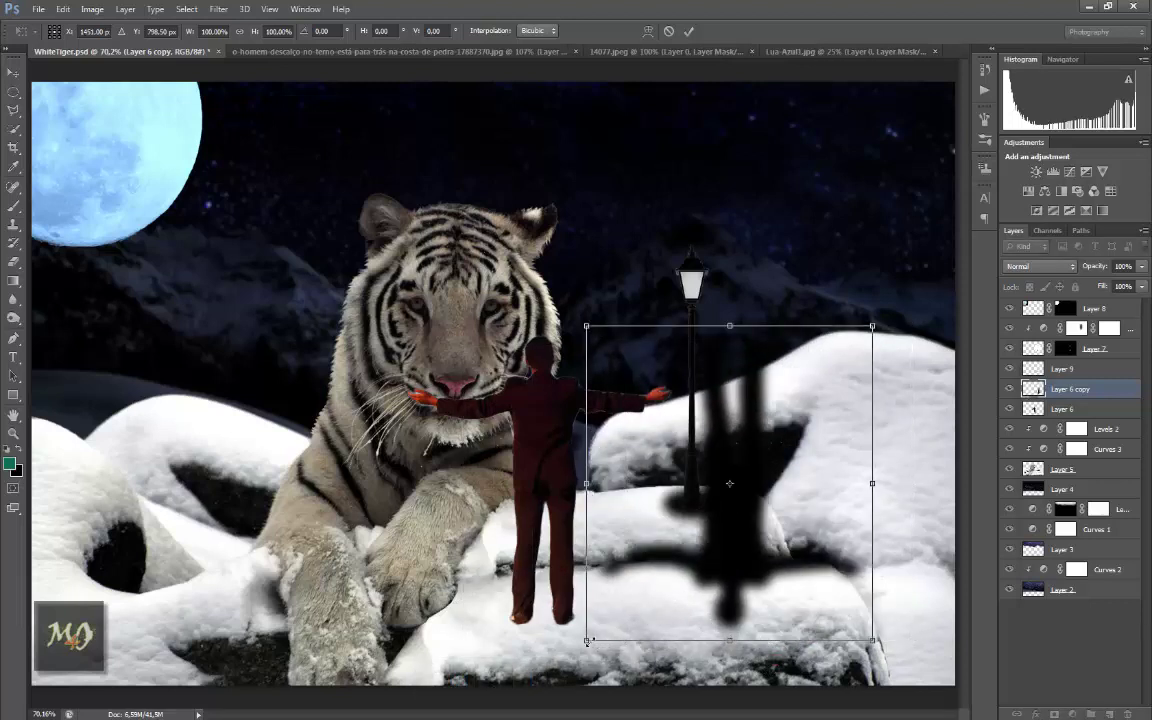
drag(586, 643, 544, 641)
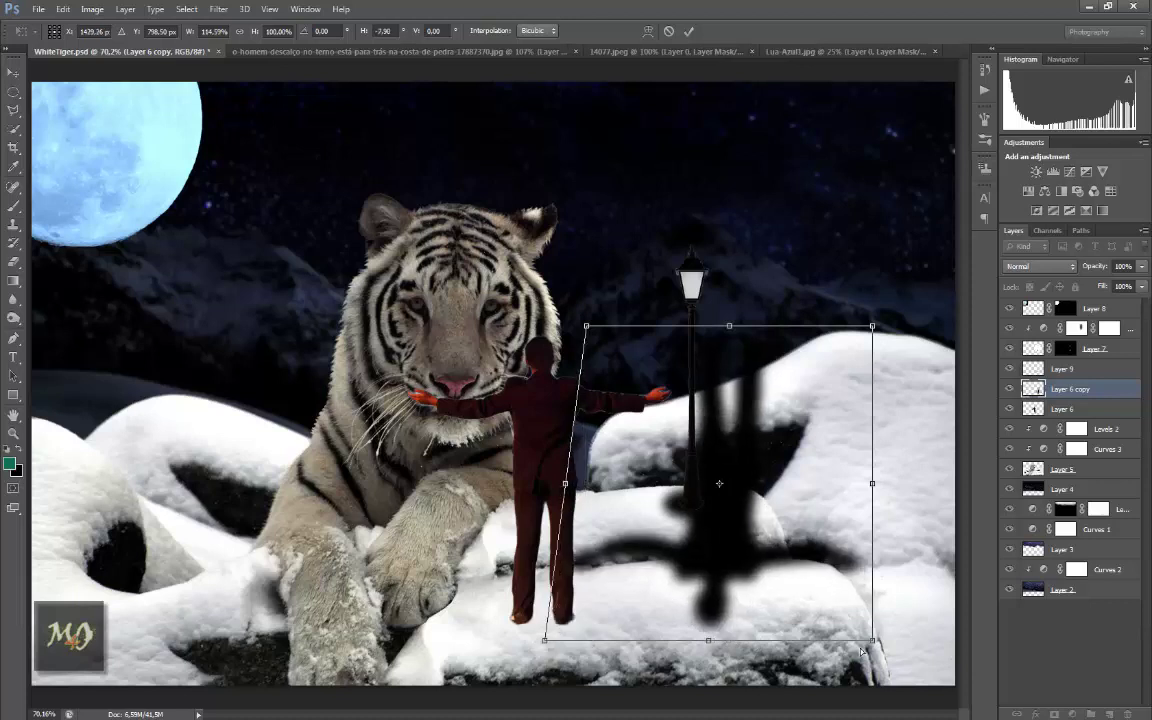
drag(875, 643, 835, 640)
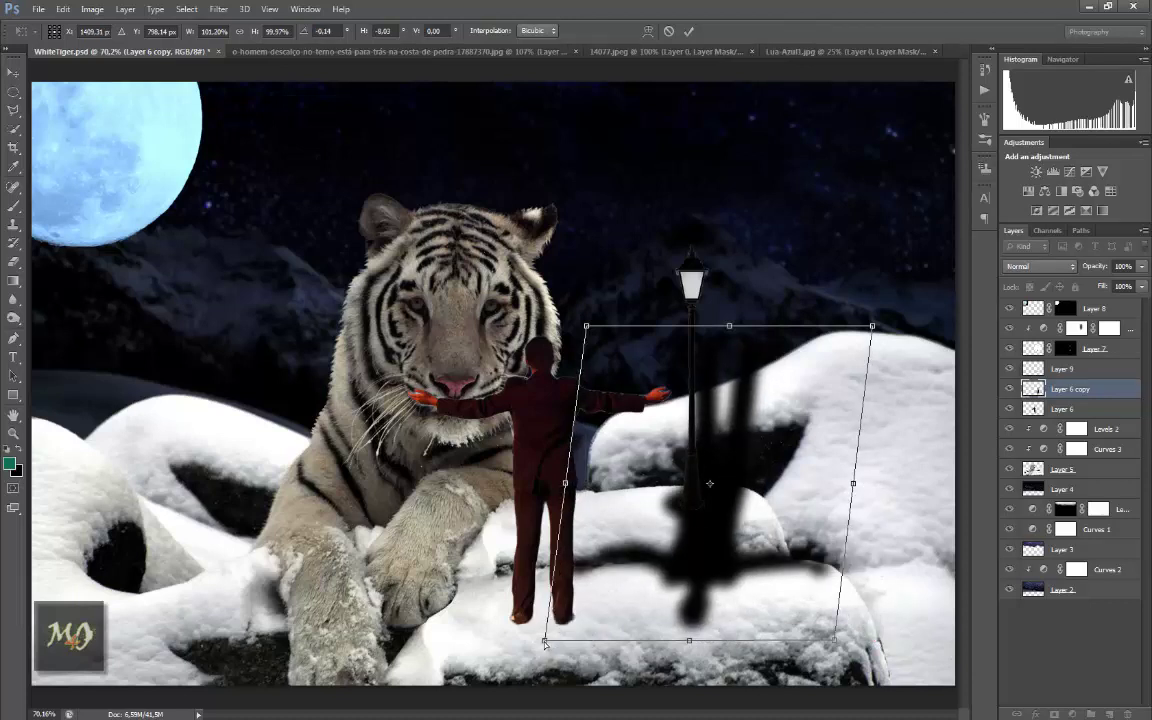
mouse_move(545, 644)
mouse_down()
mouse_move(565, 641)
mouse_move(476, 626)
mouse_up()
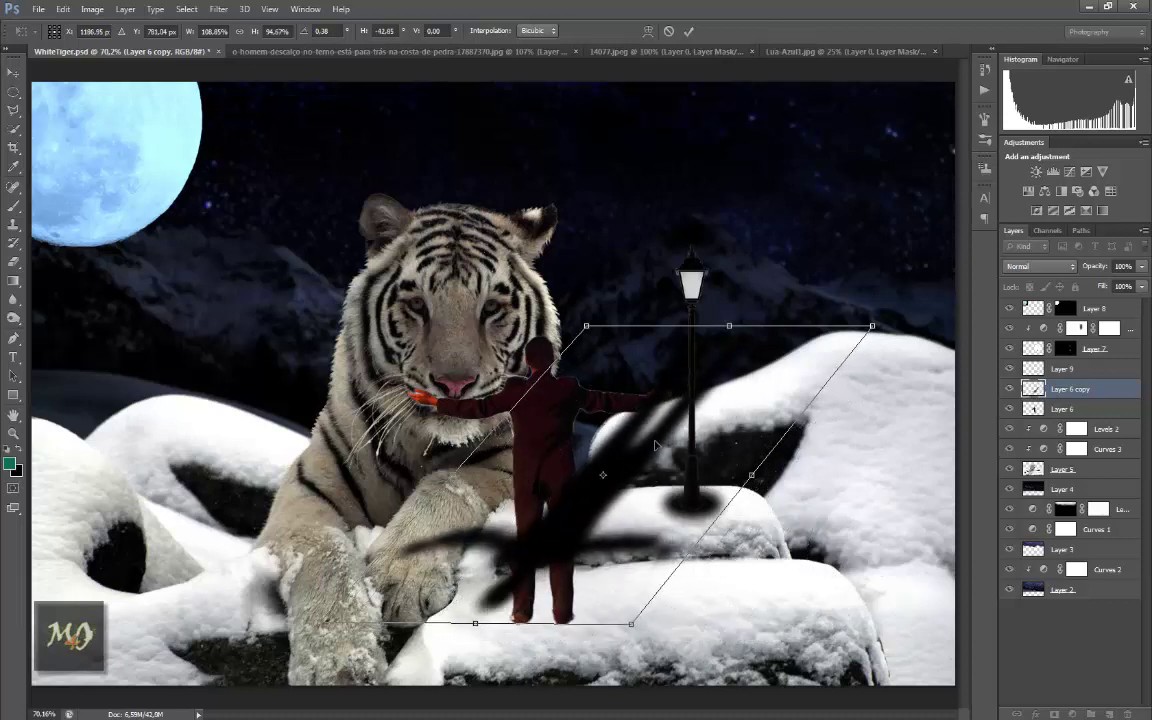
drag(657, 445, 503, 675)
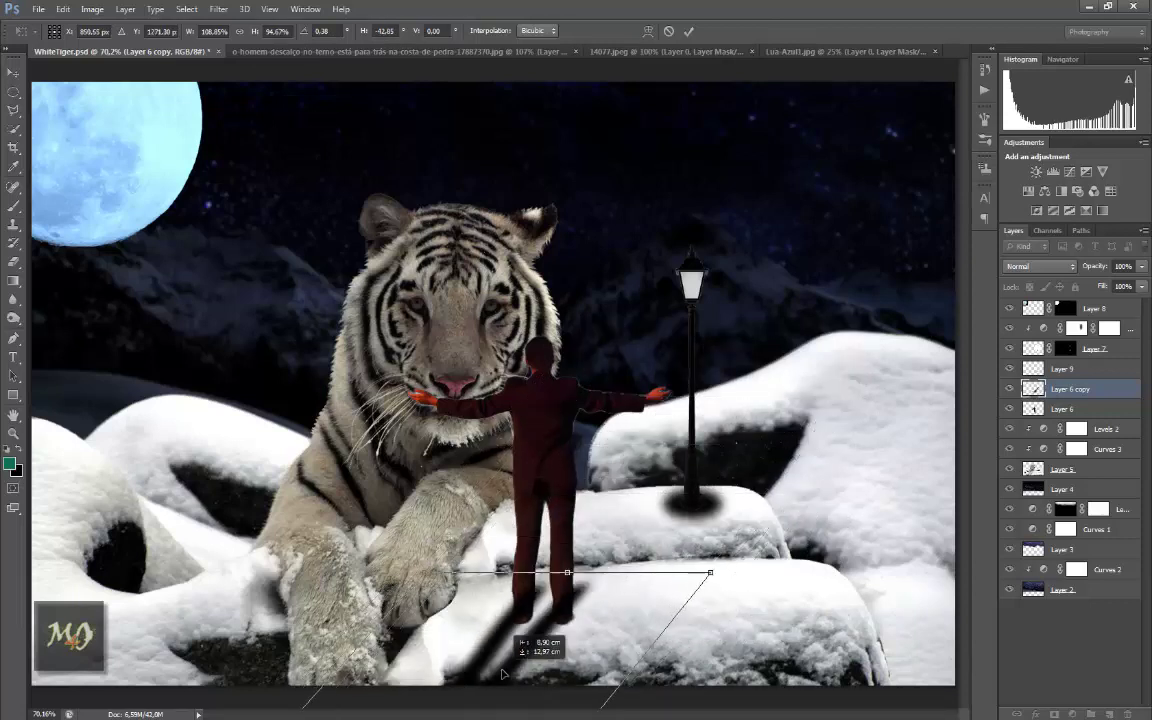
drag(503, 675, 486, 709)
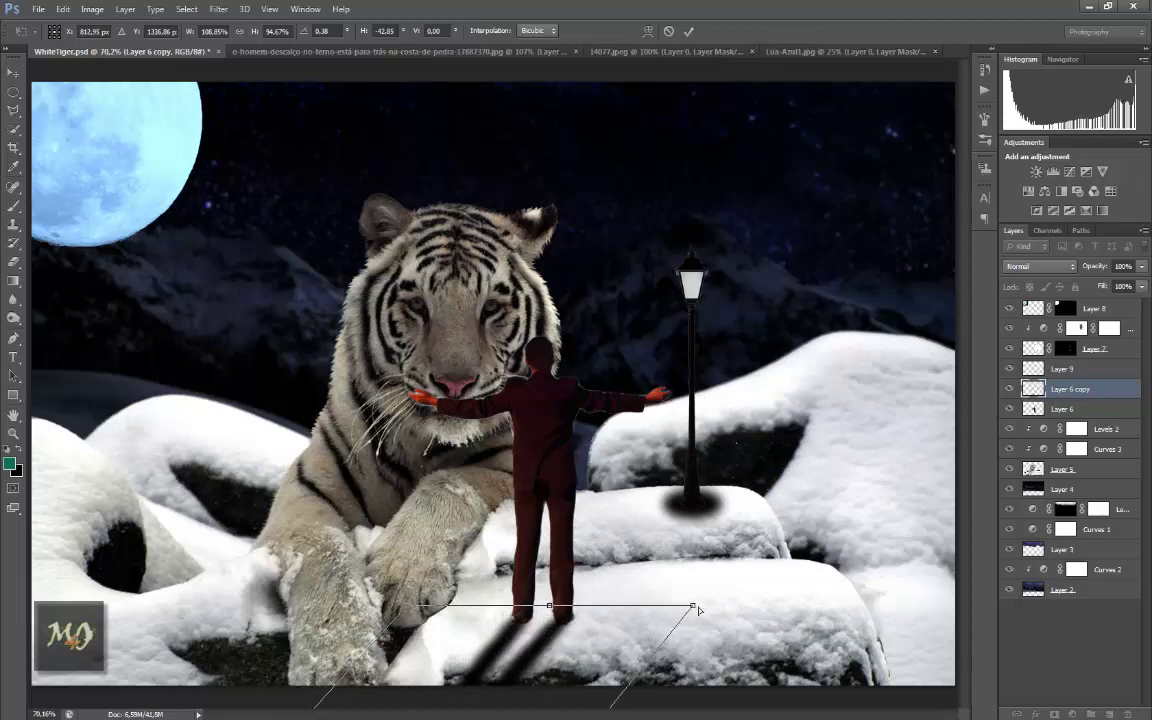
drag(695, 608, 724, 604)
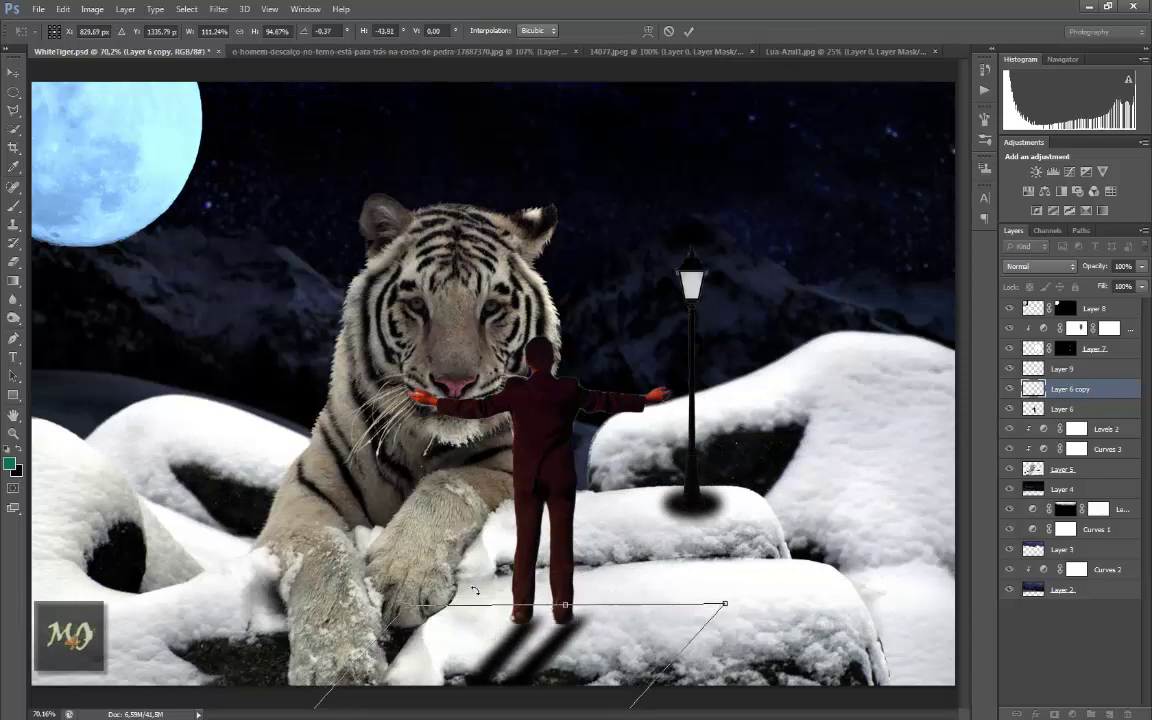
drag(409, 610, 385, 595)
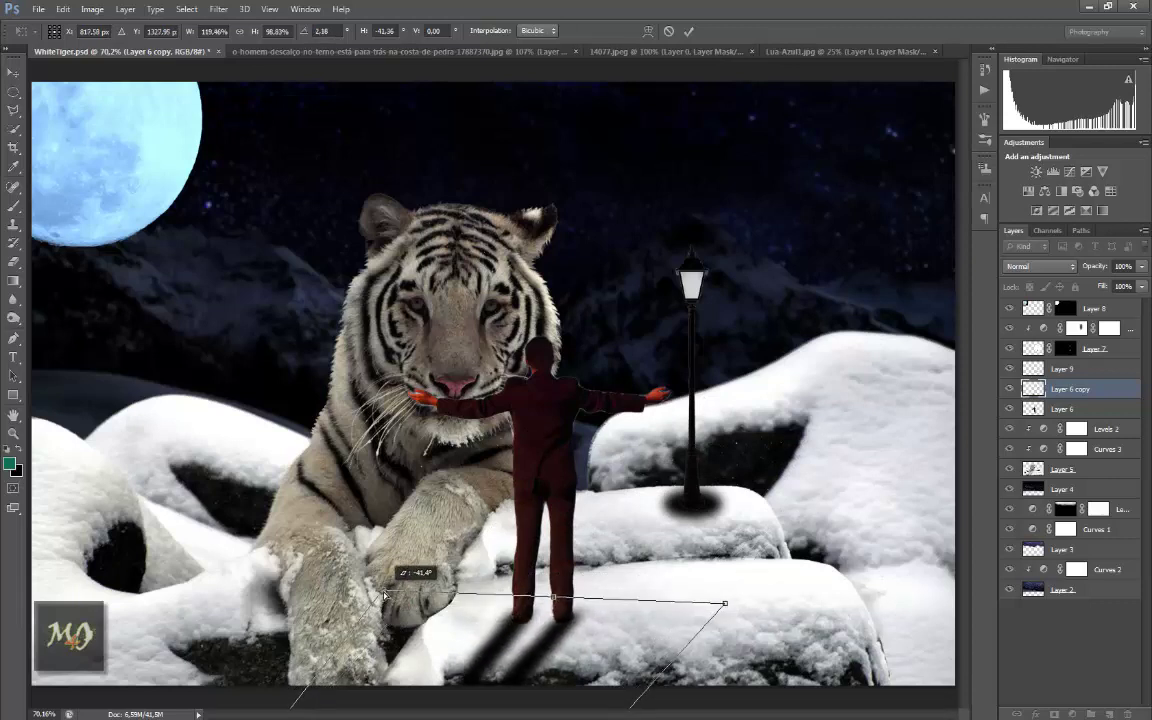
key(Return)
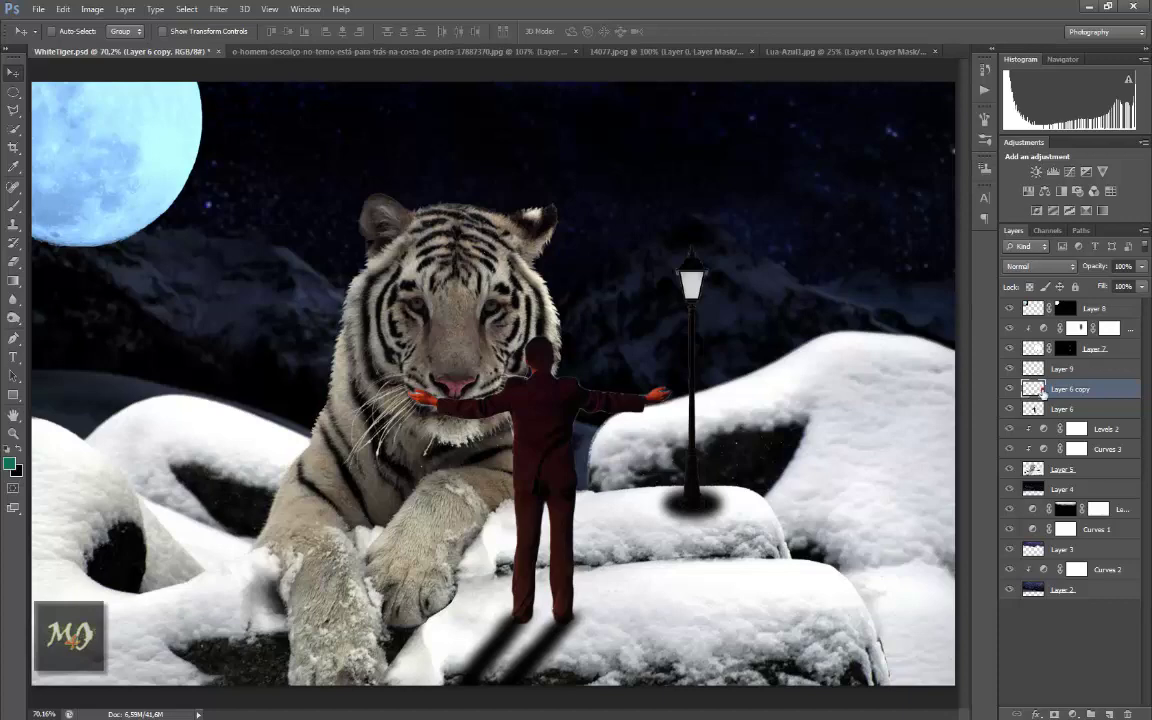
Step: Set up a black 150 px brush at 7% opacity, zoomed on the man's feet
click(12, 205)
key(x)
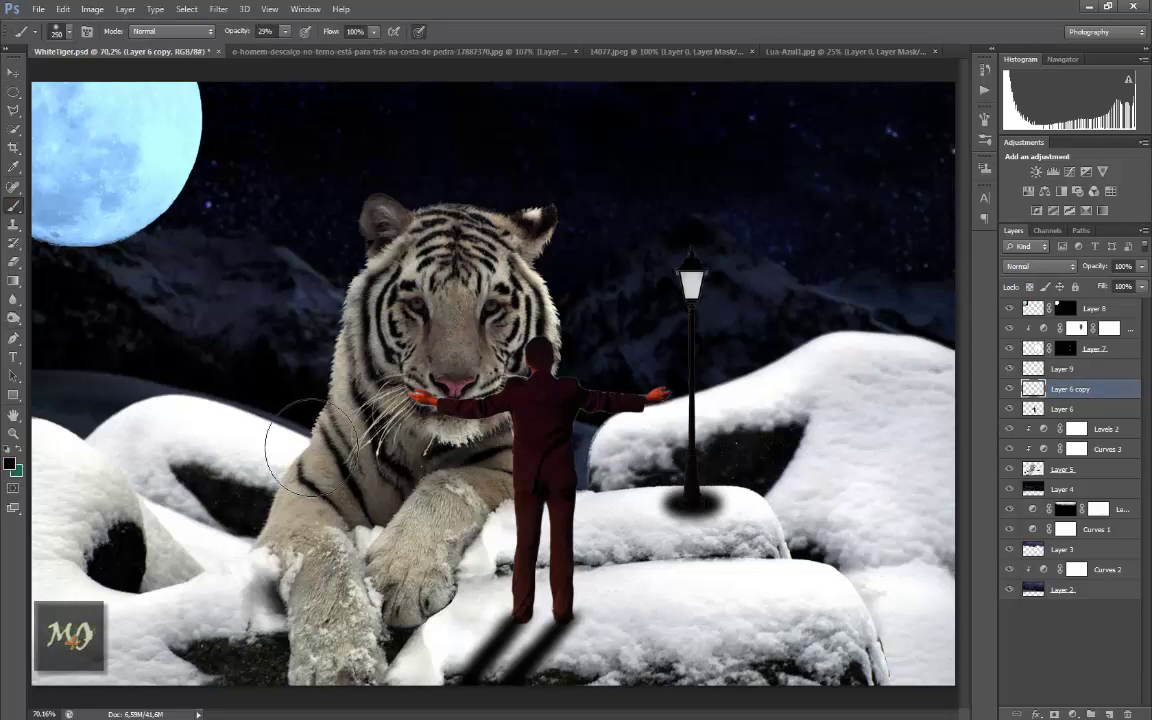
key(ctrl+plus)
drag(407, 534, 366, 248)
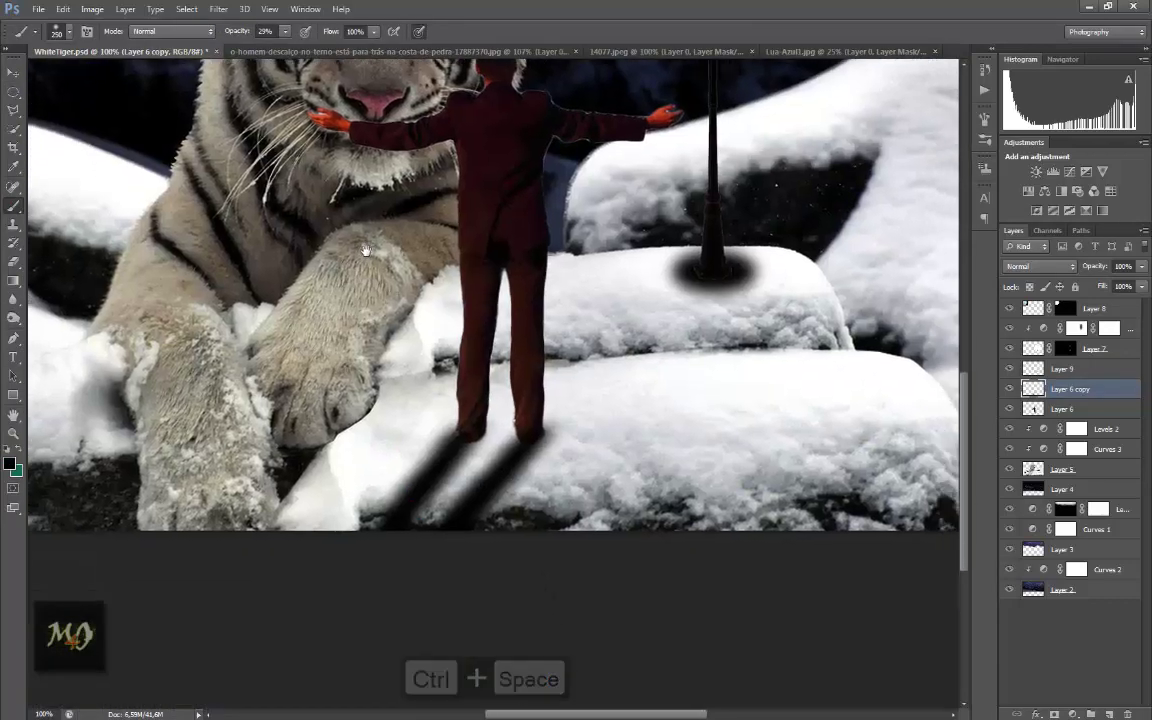
key(bracketright)
key(bracketright)
key(bracketright)
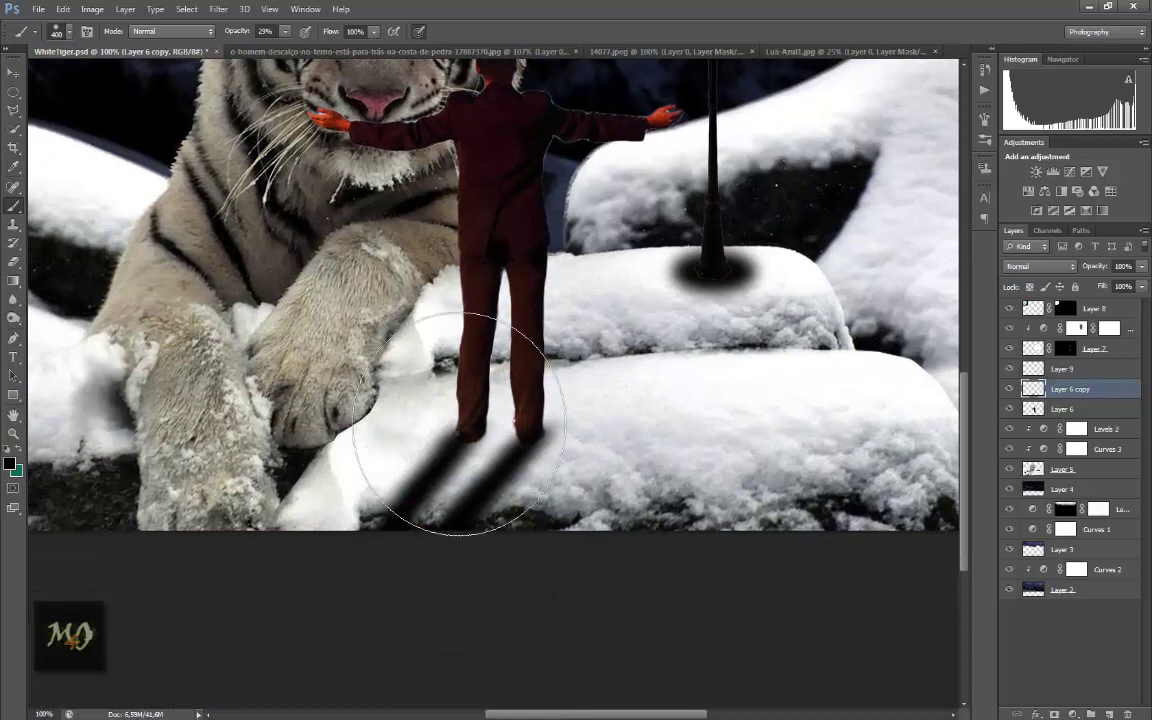
key(bracketleft)
key(bracketleft)
key(bracketleft)
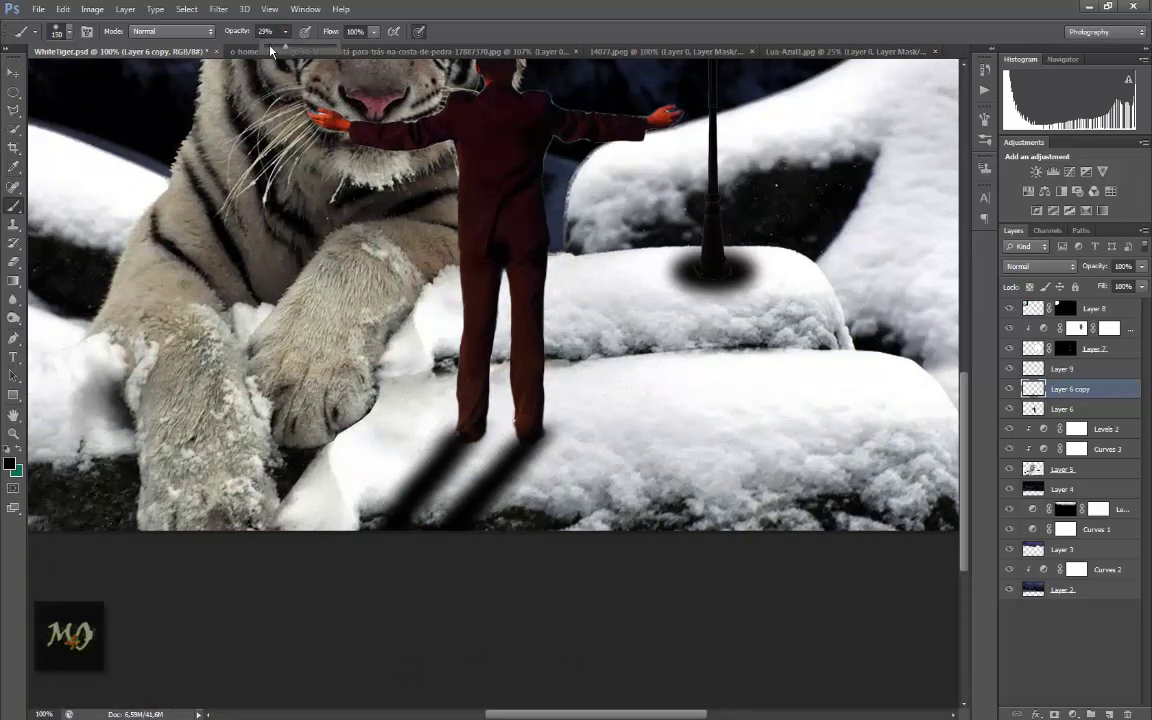
key(0)
key(7)
Step: Shrink the brush to 50 px and paint soft shadow strokes around the man's feet
right_click(395, 240)
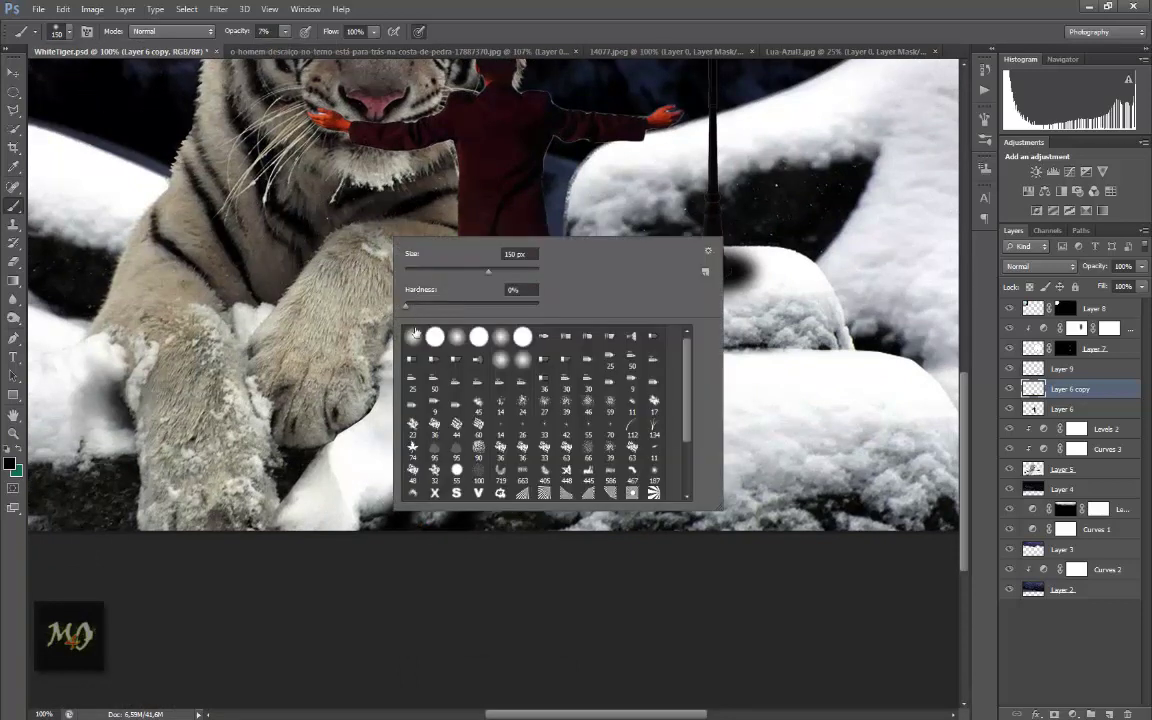
right_click(689, 591)
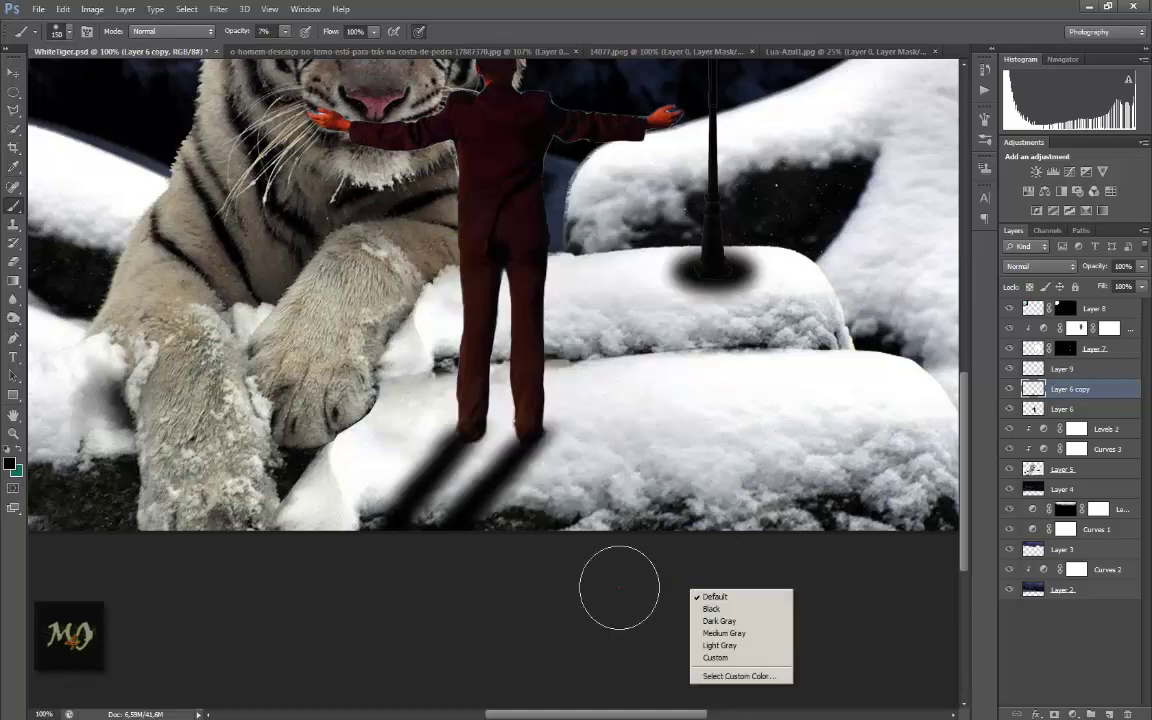
key(Escape)
key(bracketleft)
key(bracketleft)
key(bracketleft)
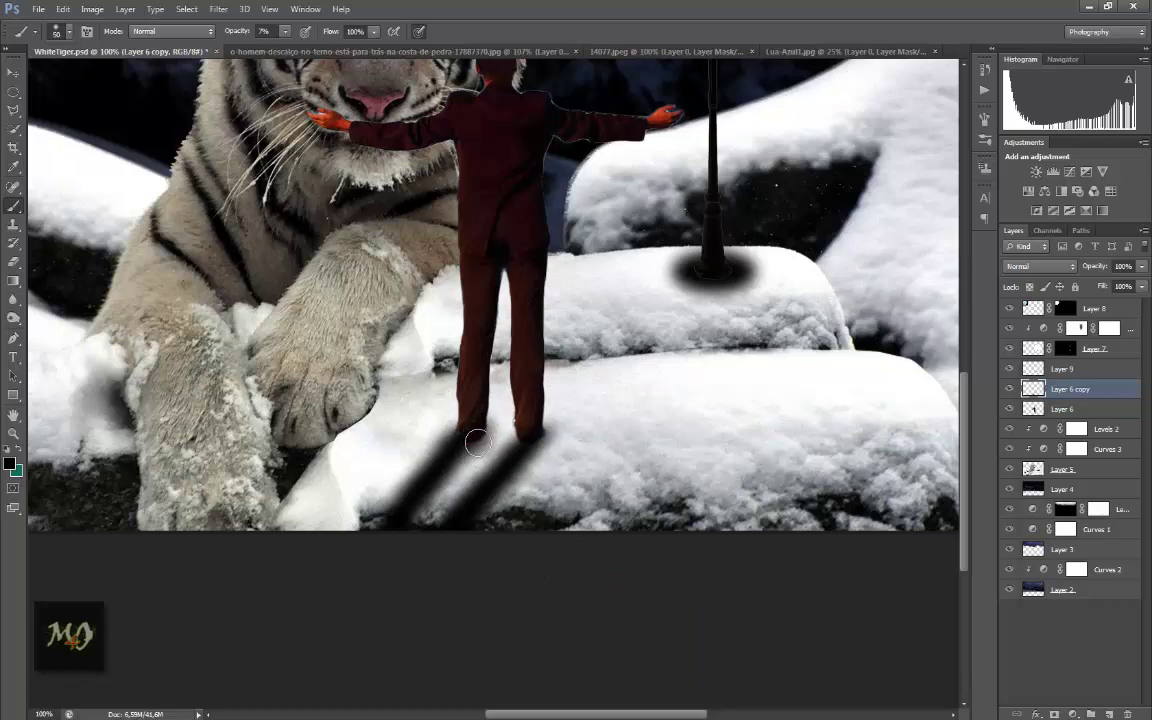
mouse_move(475, 460)
mouse_down()
mouse_move(469, 449)
mouse_move(527, 456)
mouse_move(504, 452)
mouse_up()
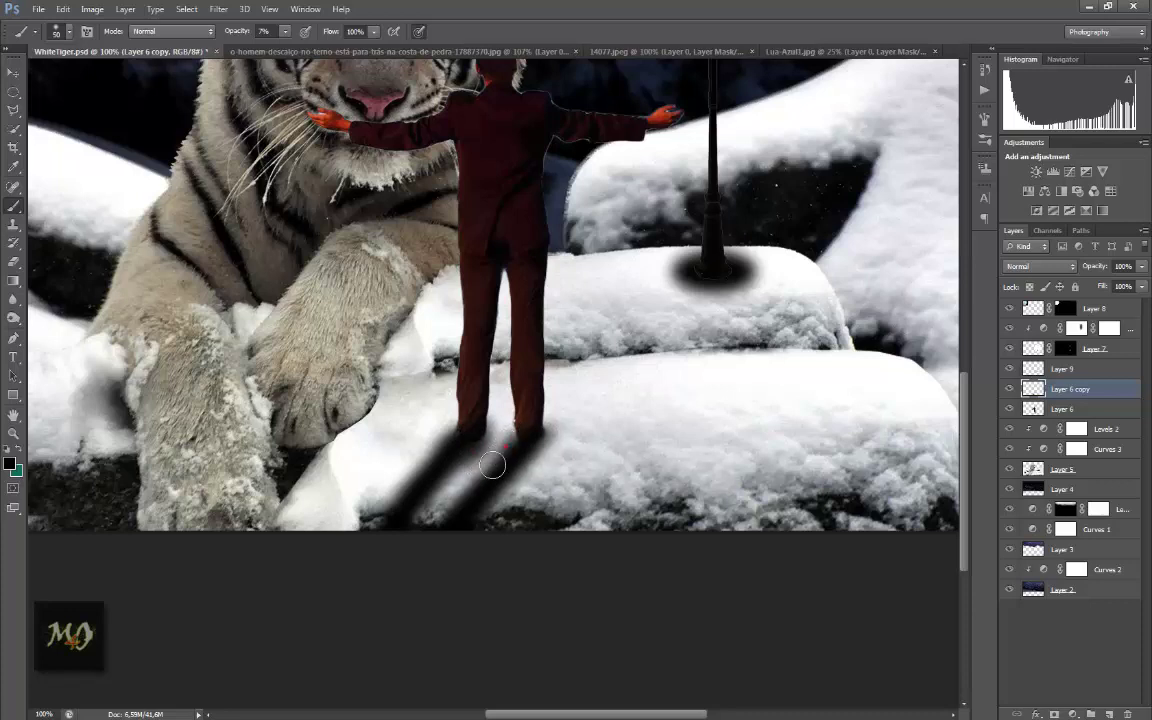
mouse_move(437, 478)
mouse_down()
mouse_move(454, 456)
mouse_move(358, 521)
mouse_up()
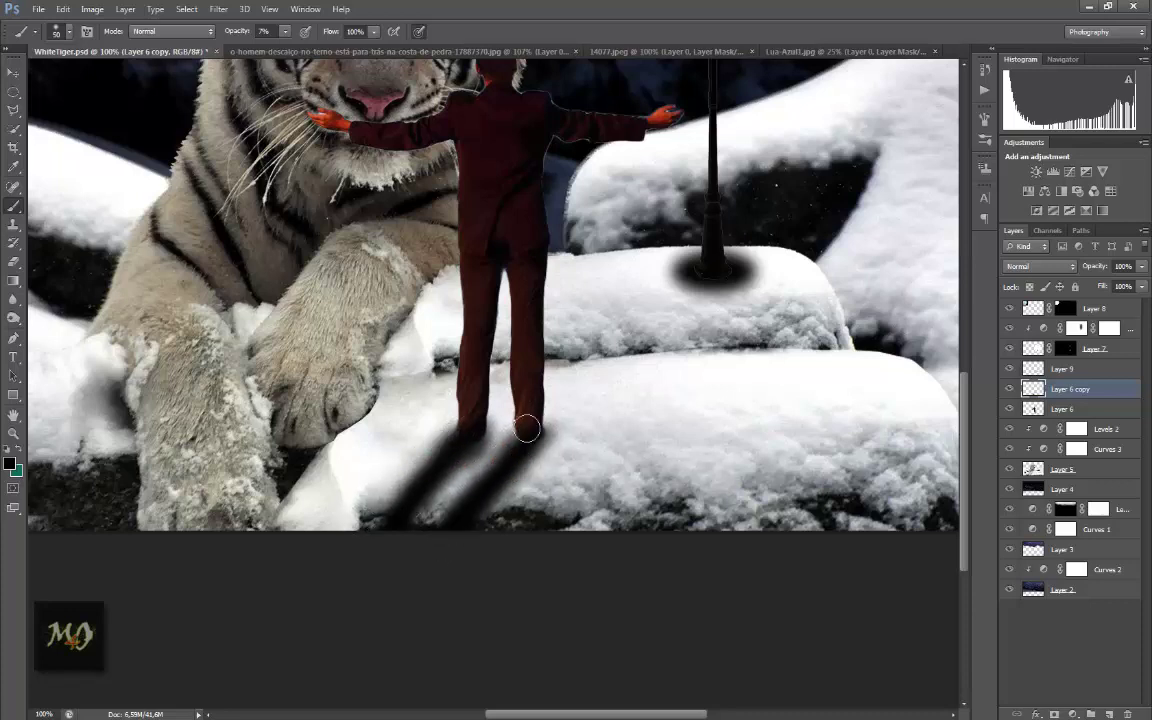
Step: Add a Curves 5 adjustment on Layer 6, bending the curve to input 155, output 85
click(1072, 408)
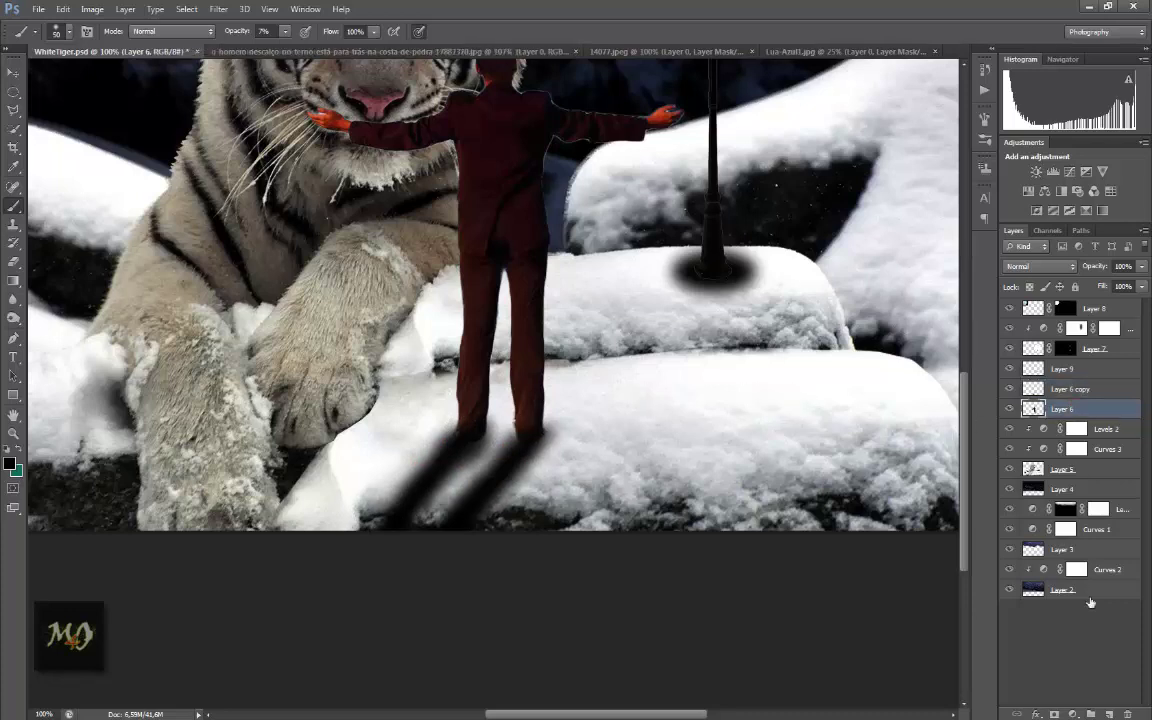
click(1072, 713)
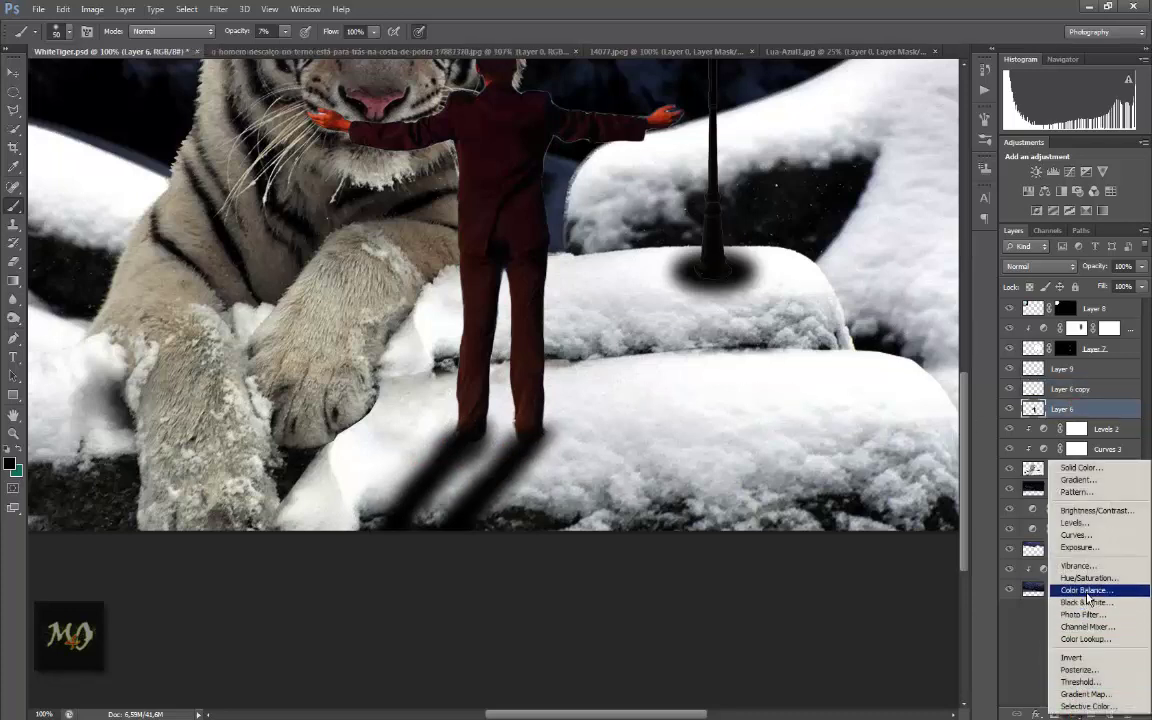
click(1076, 535)
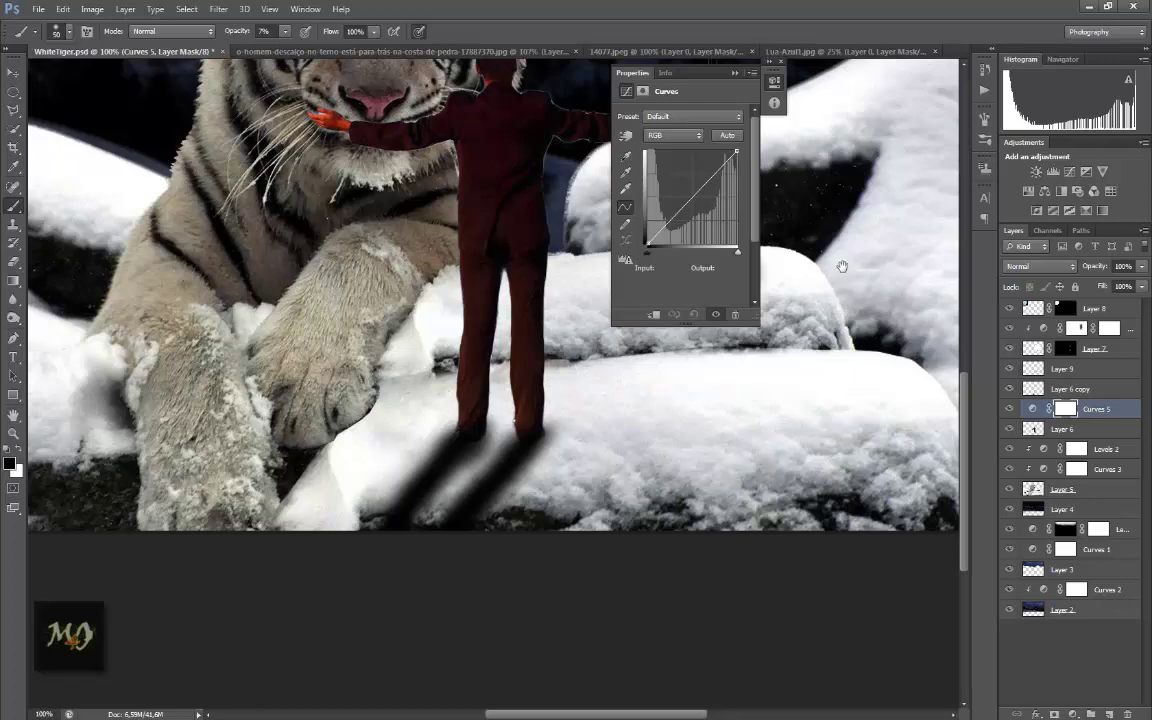
mouse_move(842, 266)
mouse_down()
mouse_move(826, 383)
mouse_move(735, 444)
mouse_up()
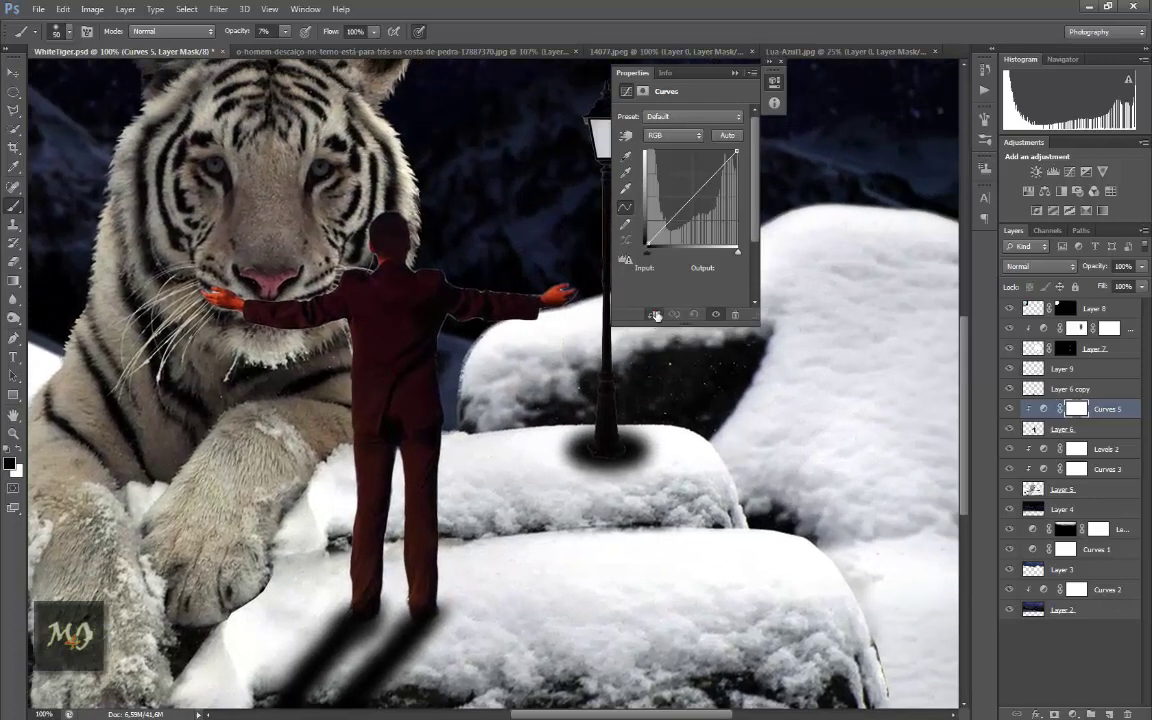
drag(698, 191, 702, 212)
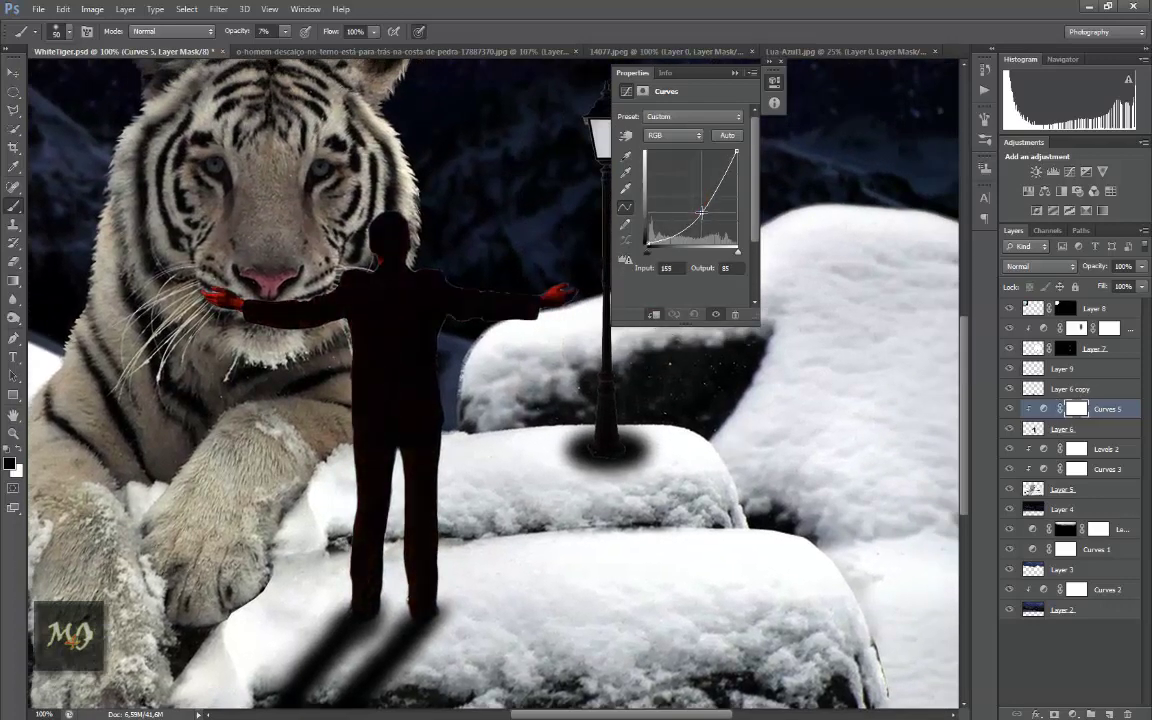
click(735, 75)
Step: Mask Curves 5 and paint with a 175 px brush to ease the man's head and shoulders
click(1054, 714)
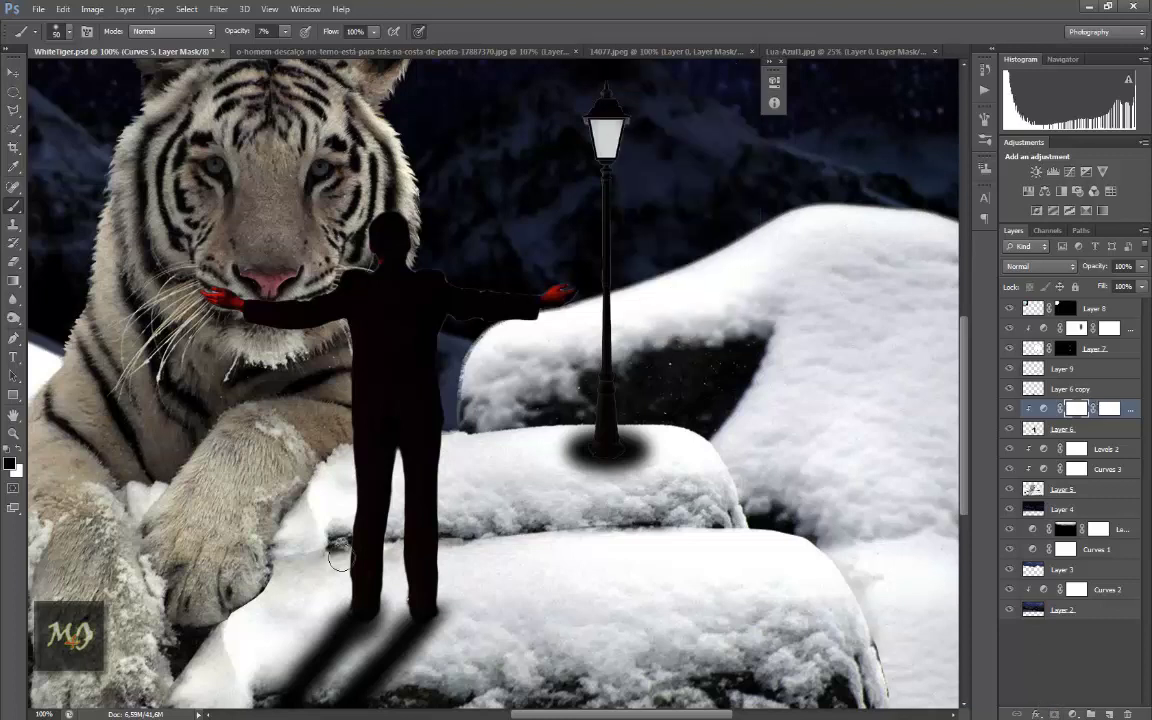
key(bracketright)
key(bracketright)
key(bracketright)
key(bracketright)
key(bracketright)
key(bracketright)
mouse_move(372, 272)
mouse_down()
mouse_move(210, 315)
mouse_move(566, 278)
mouse_move(350, 221)
mouse_move(352, 211)
mouse_move(382, 442)
mouse_up()
Step: Apply a 2.3-pixel Gaussian Blur to the man's Layer 6
click(13, 73)
click(206, 13)
mouse_move(224, 142)
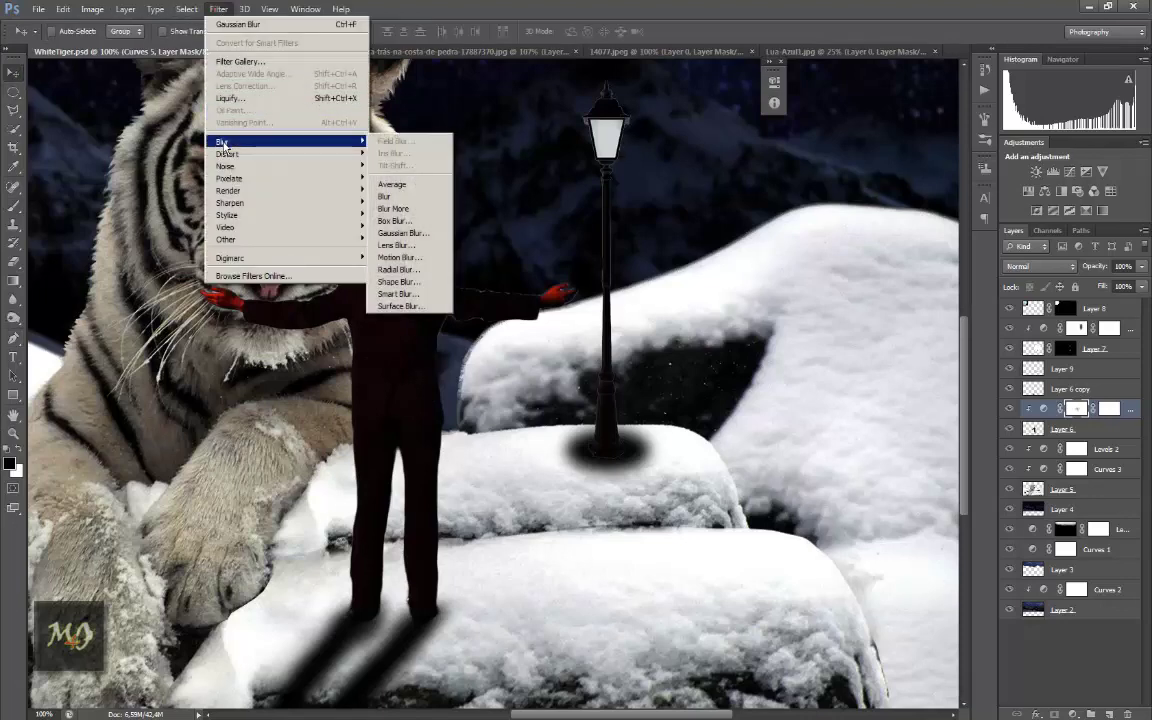
click(1060, 428)
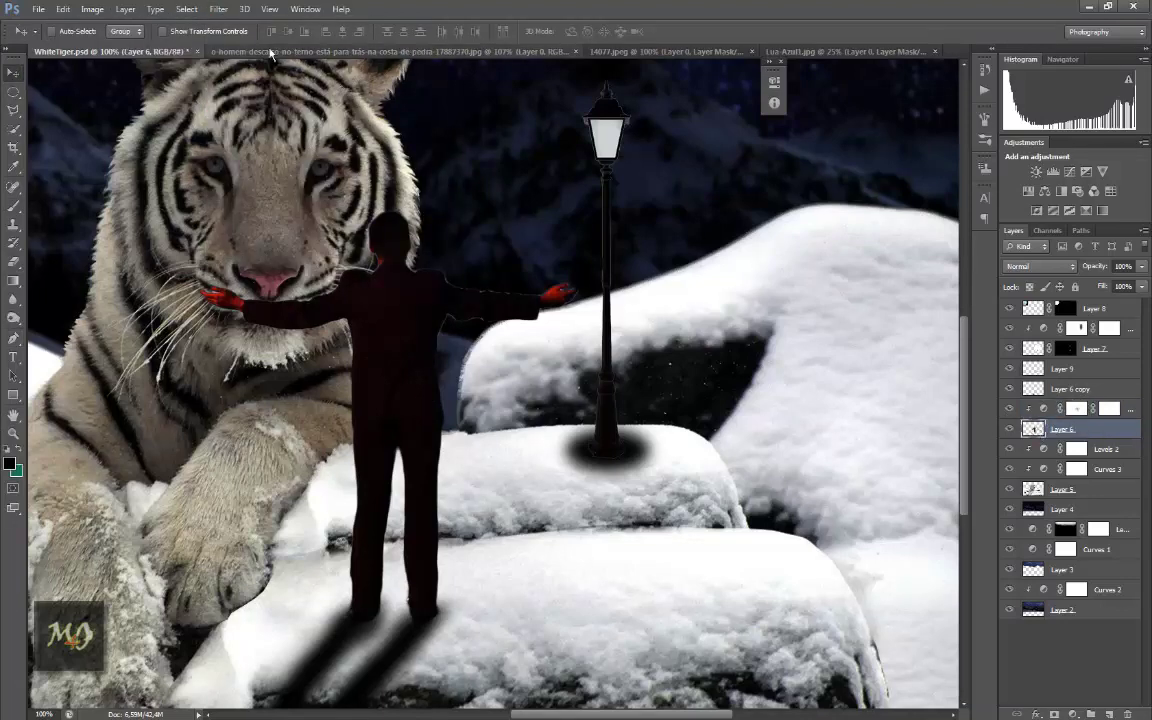
click(218, 9)
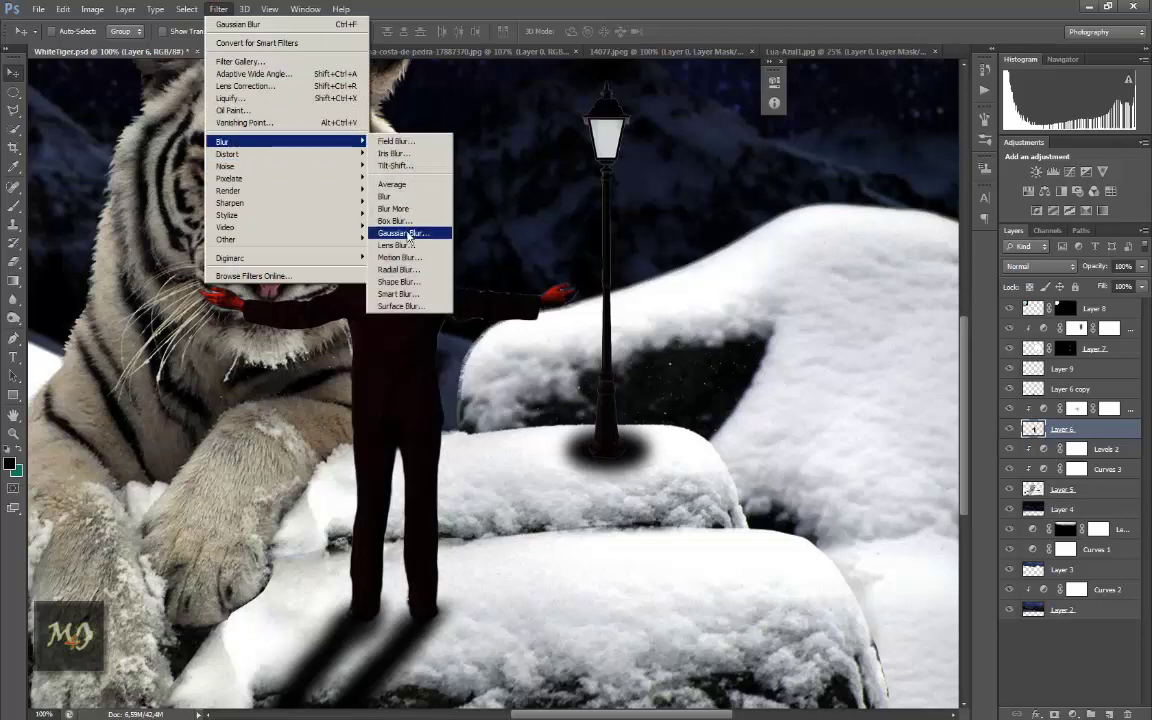
click(403, 232)
drag(698, 229, 695, 229)
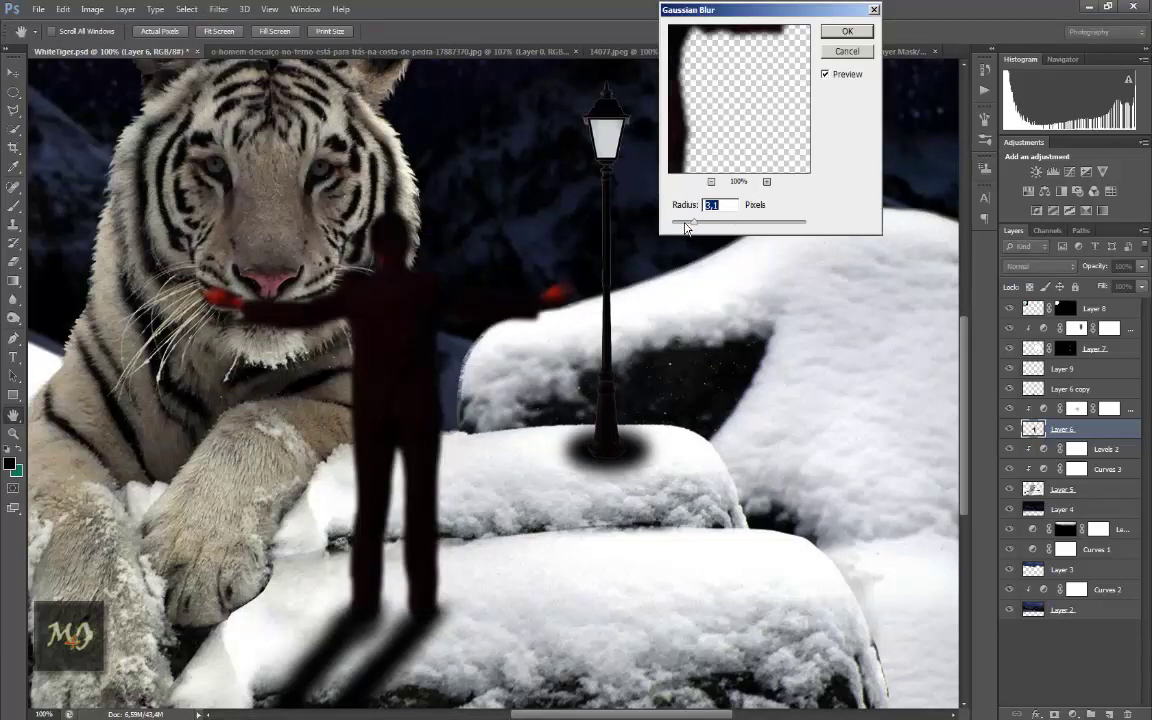
drag(686, 228, 684, 228)
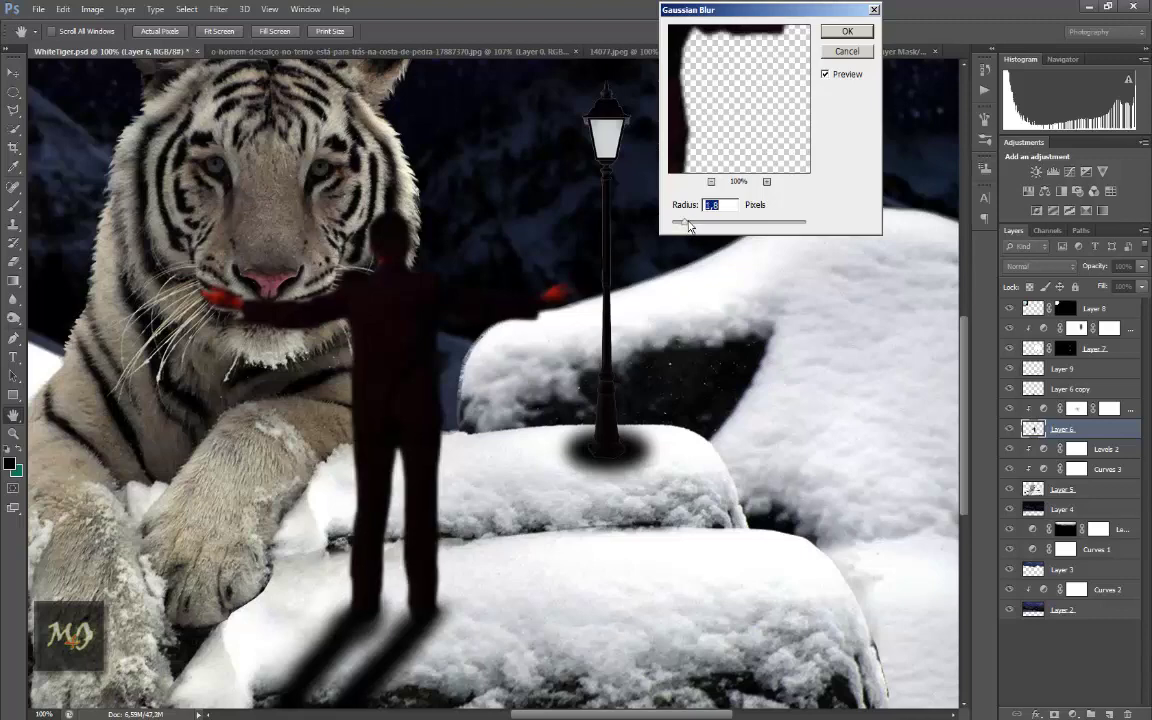
click(840, 31)
key(ctrl+minus)
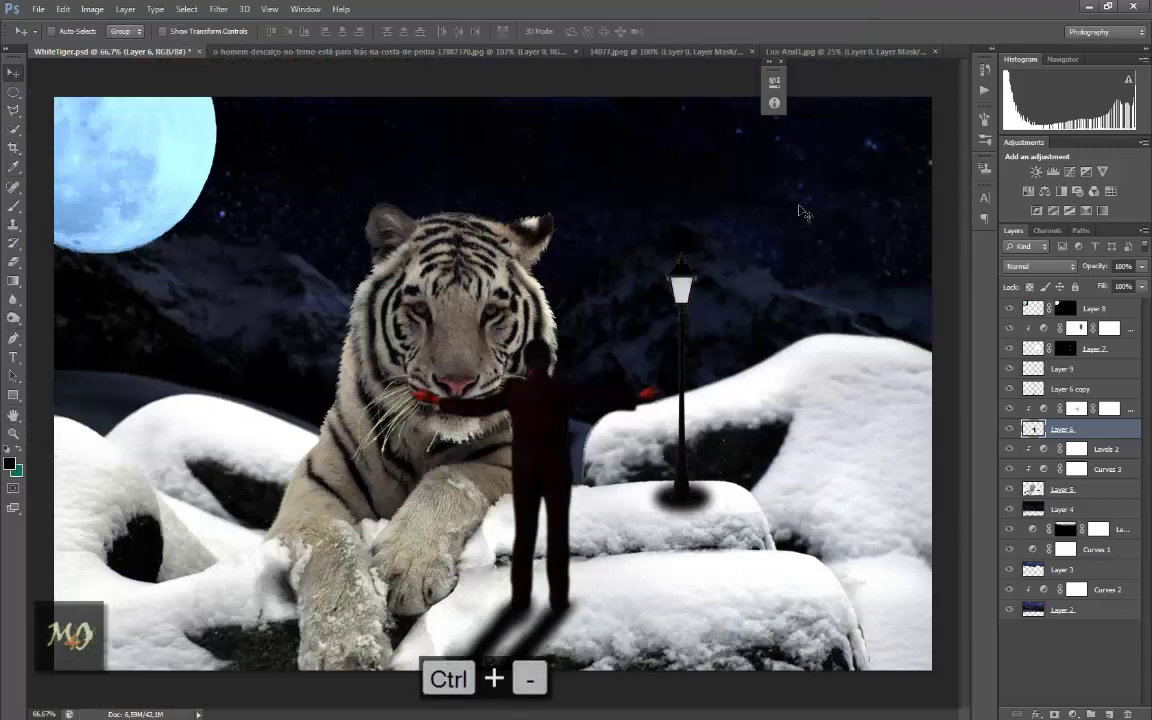
Step: Save the composite and nudge the moon up toward the top-left corner
click(38, 9)
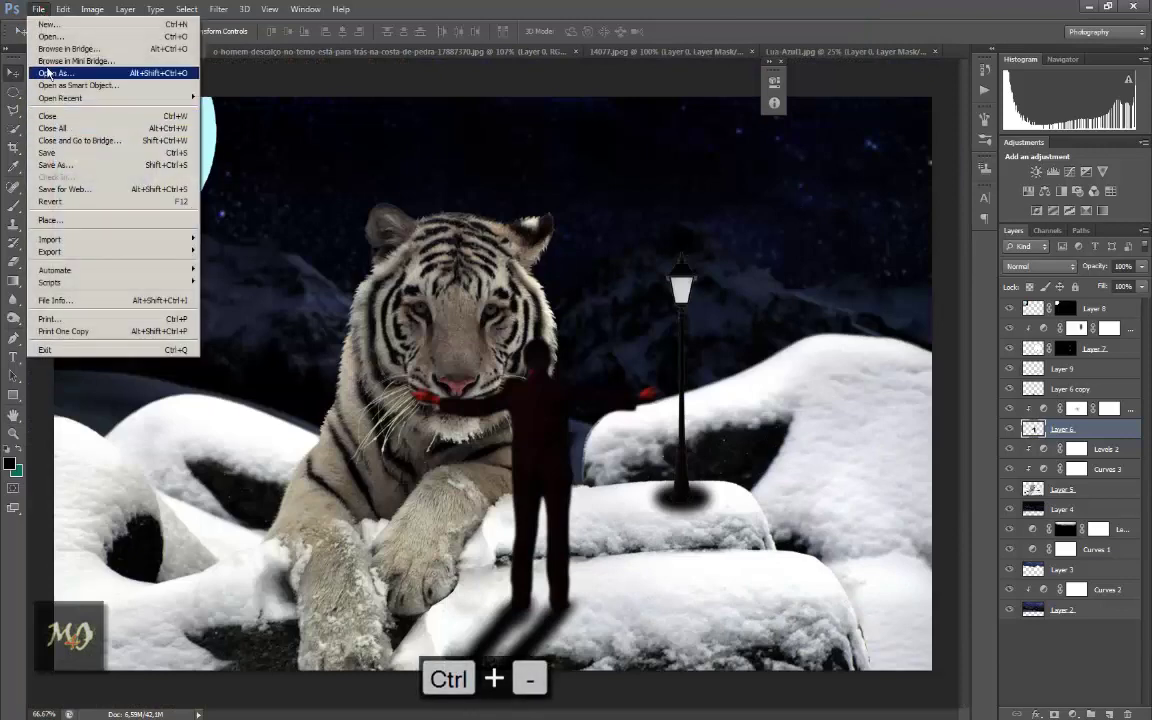
click(60, 140)
click(343, 84)
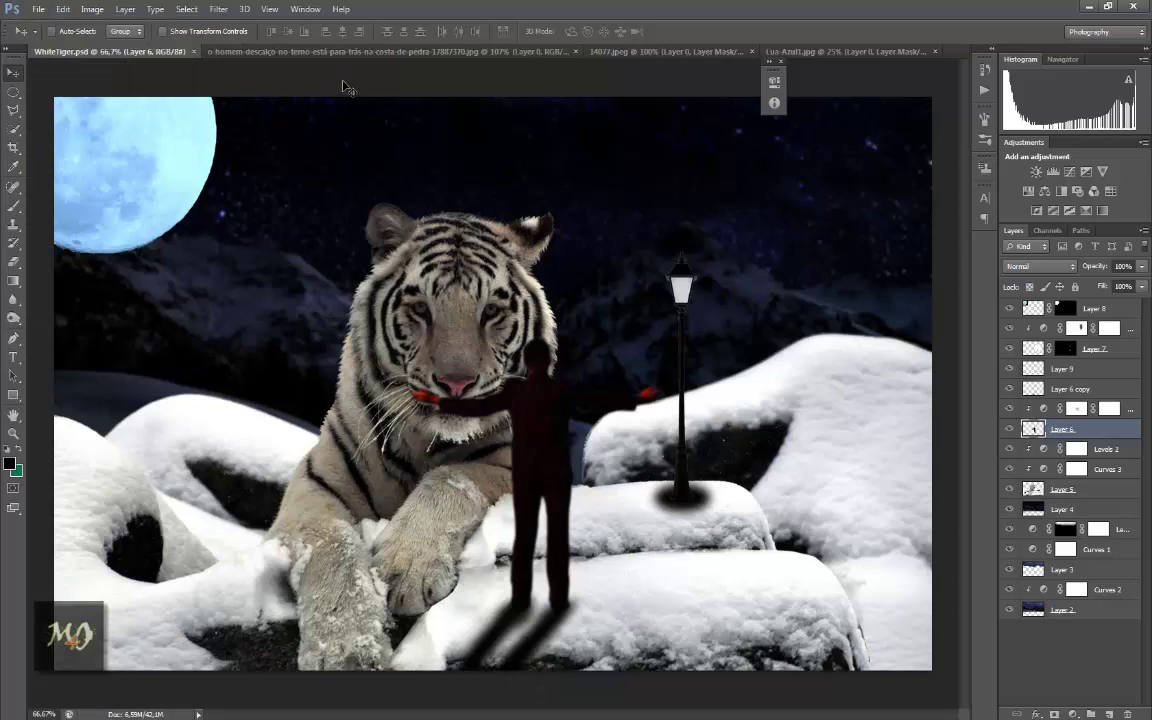
drag(140, 194, 140, 187)
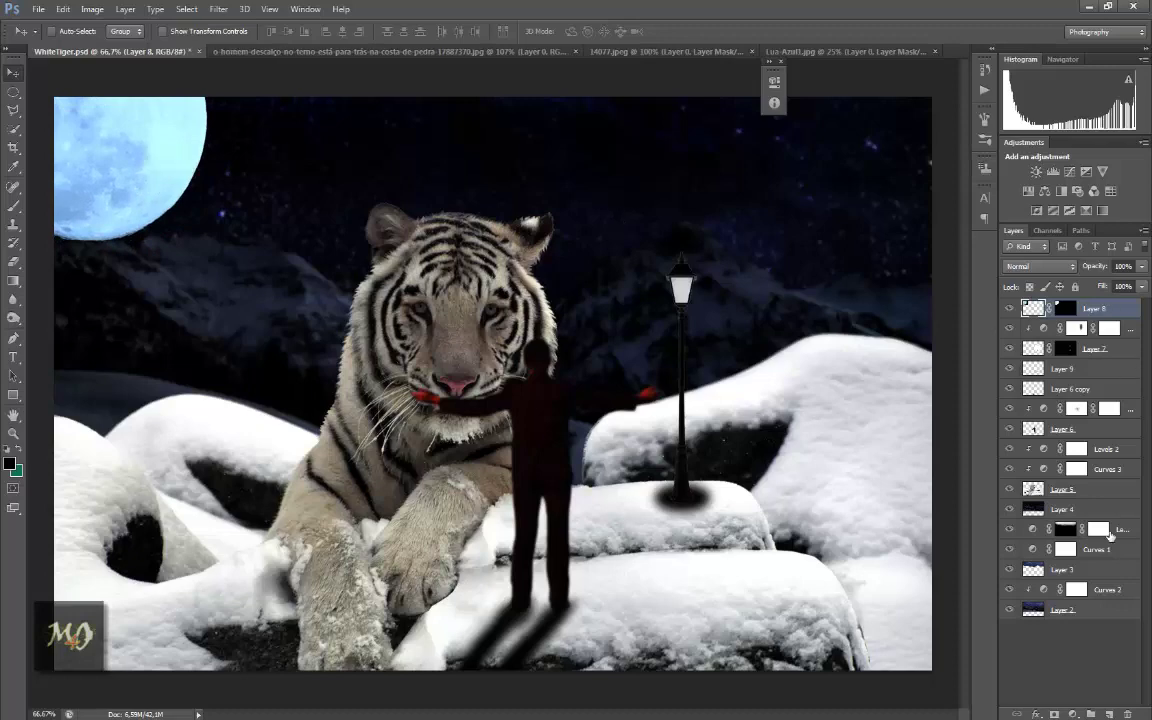
Step: Add a linear 90° Gradient Fill 1 at 110% scale to darken the lower scene
click(1072, 713)
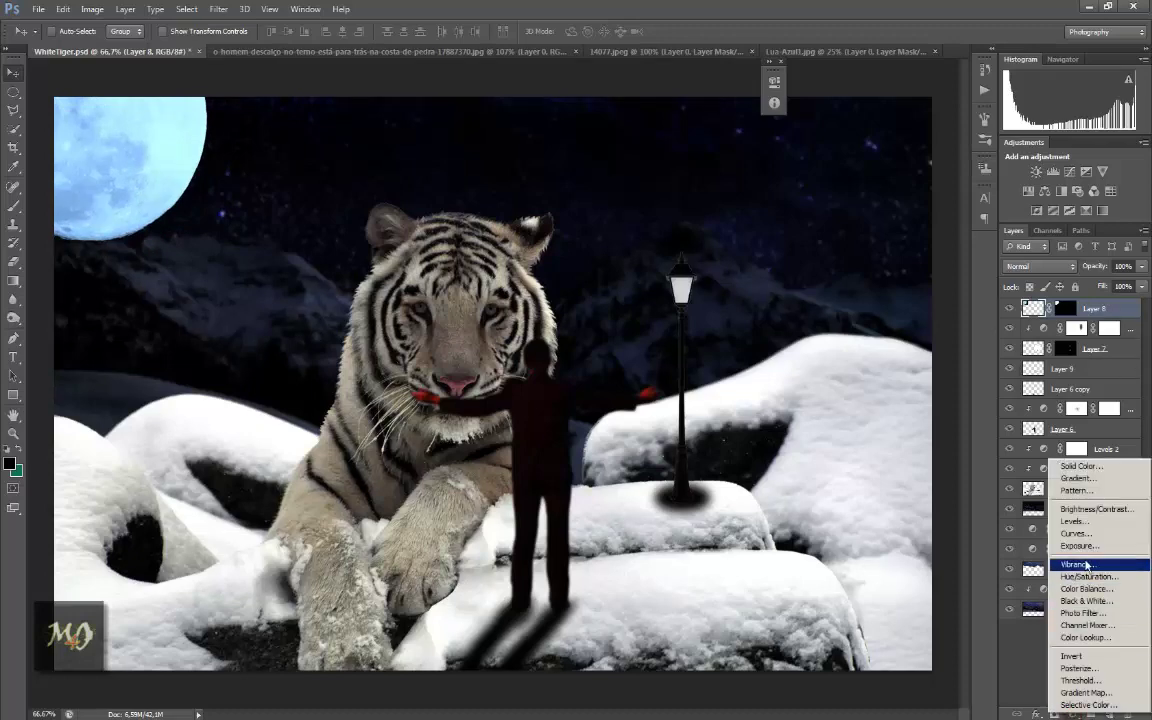
click(1097, 481)
click(604, 146)
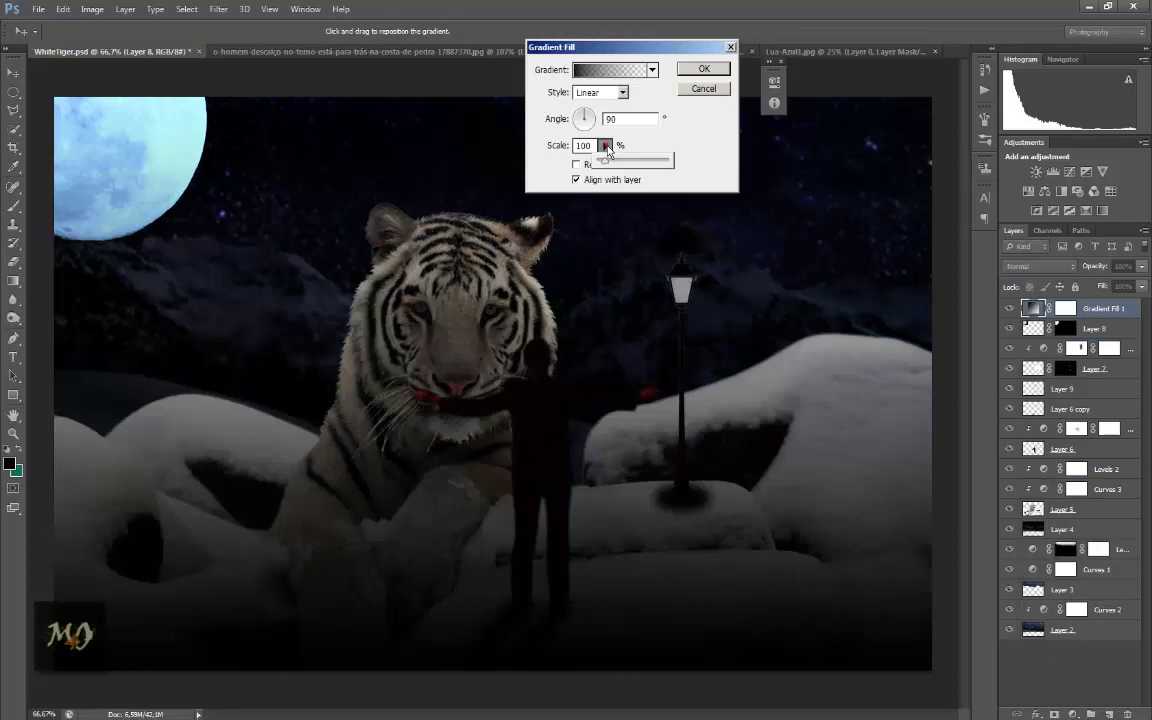
click(671, 137)
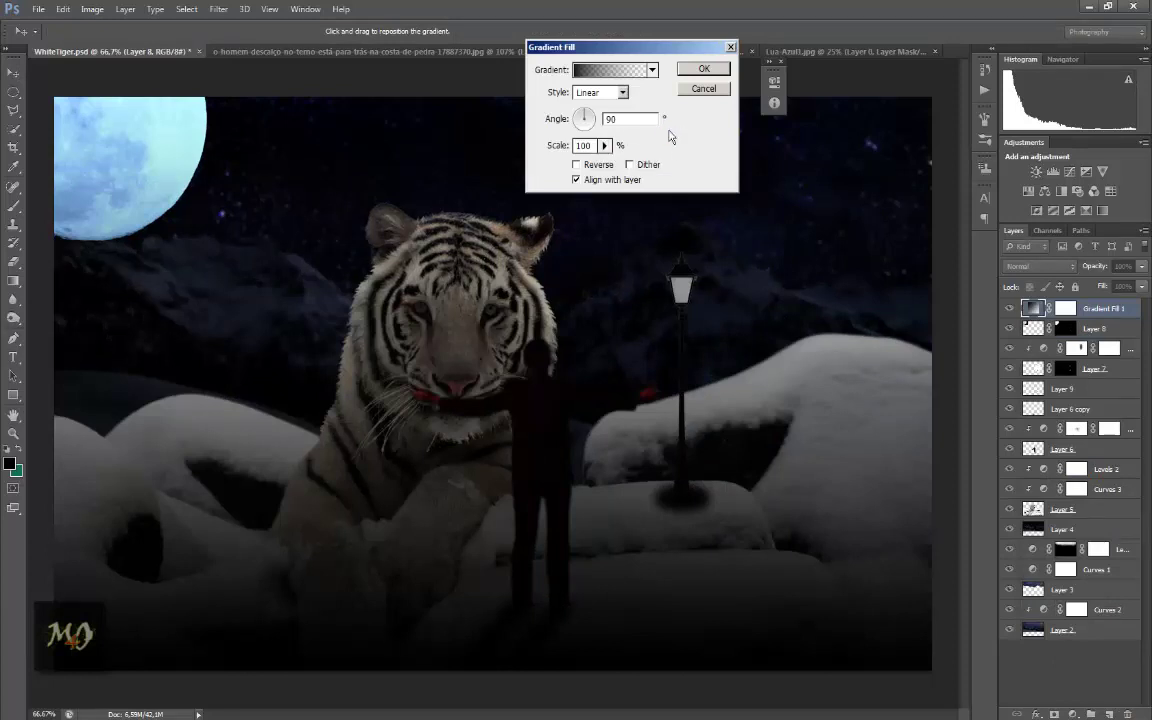
click(604, 146)
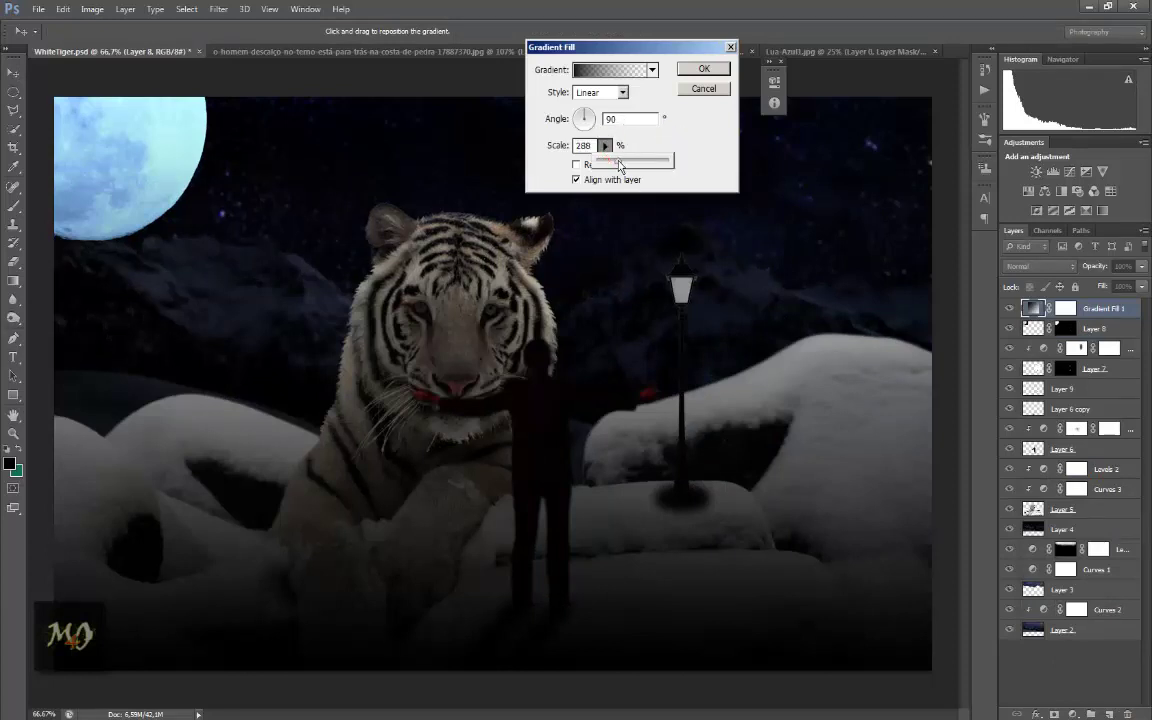
drag(604, 161, 606, 165)
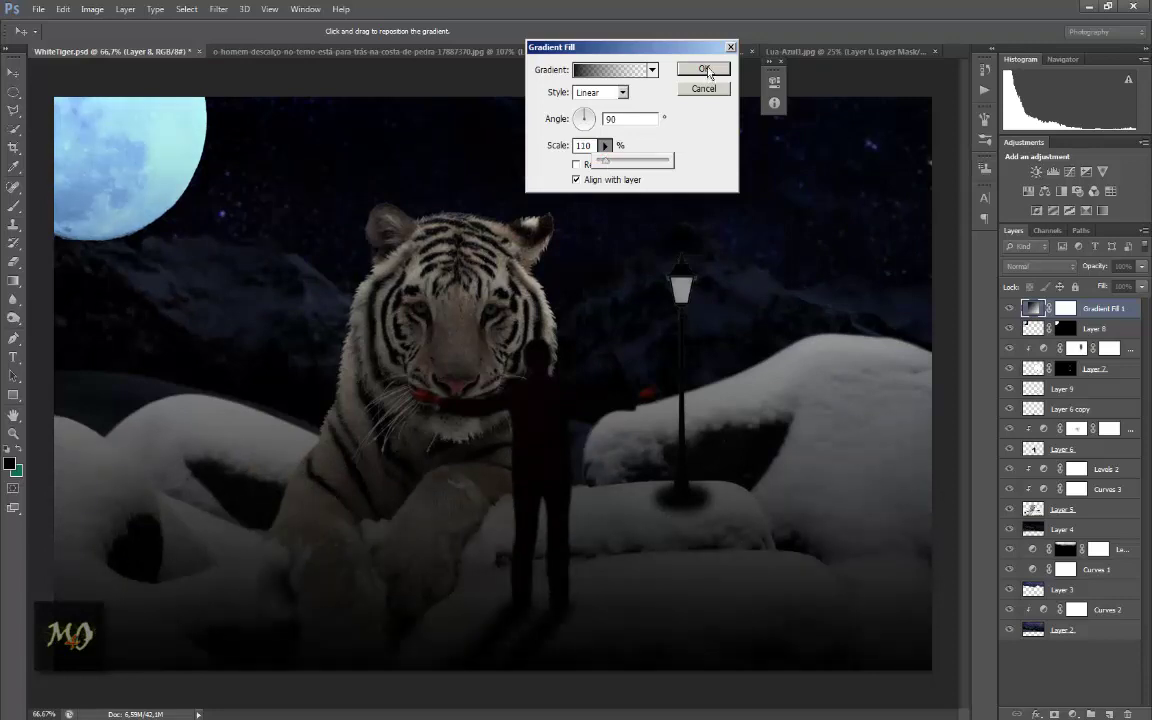
click(707, 70)
click(707, 70)
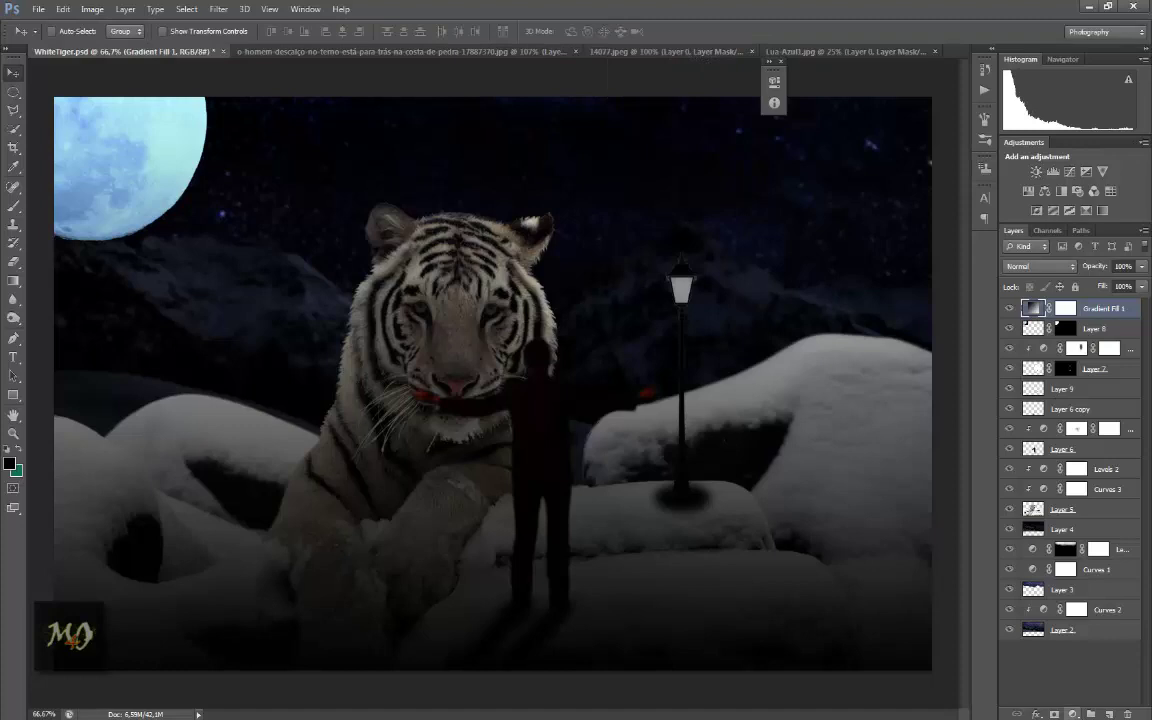
click(1072, 713)
Step: Add a reversed radial Gradient Fill 2 at 228% scale, then save the composite
click(1010, 477)
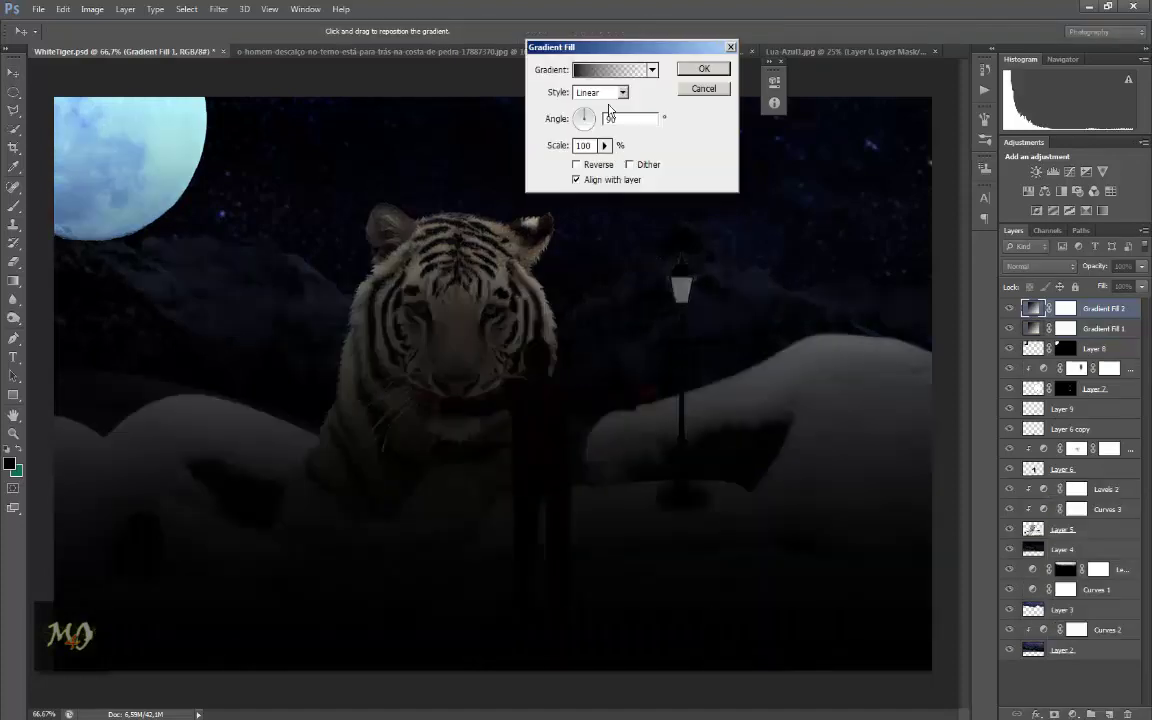
click(610, 93)
click(592, 124)
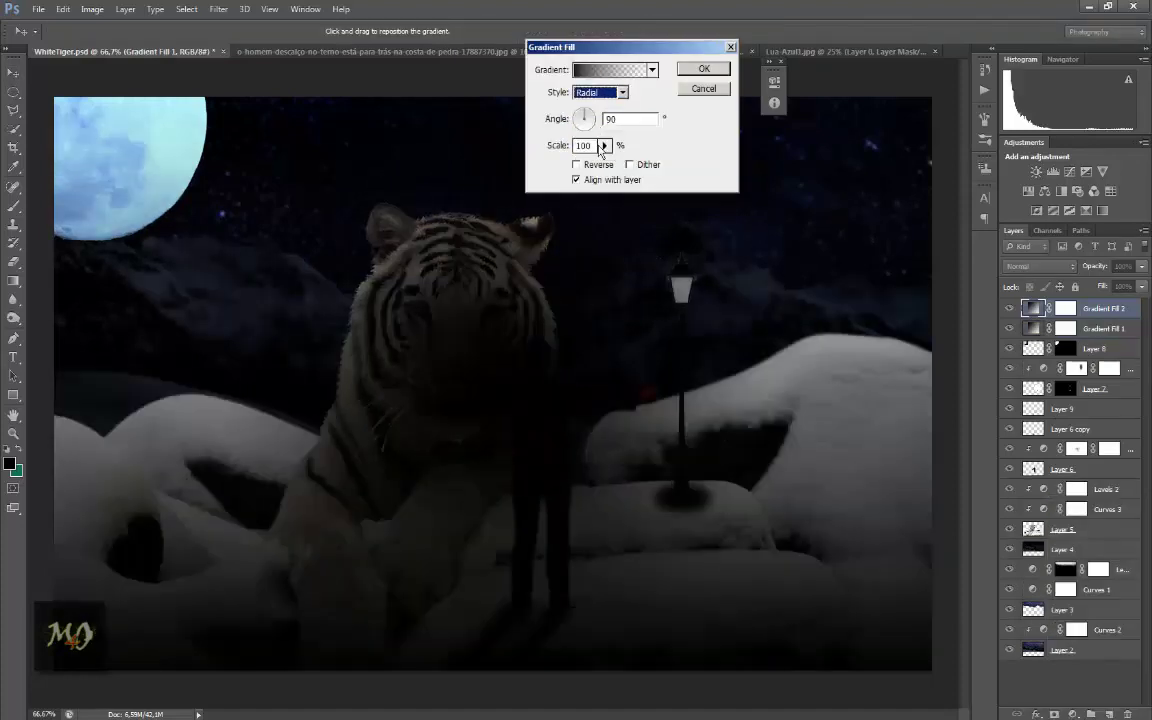
click(585, 164)
click(604, 145)
drag(601, 161, 617, 164)
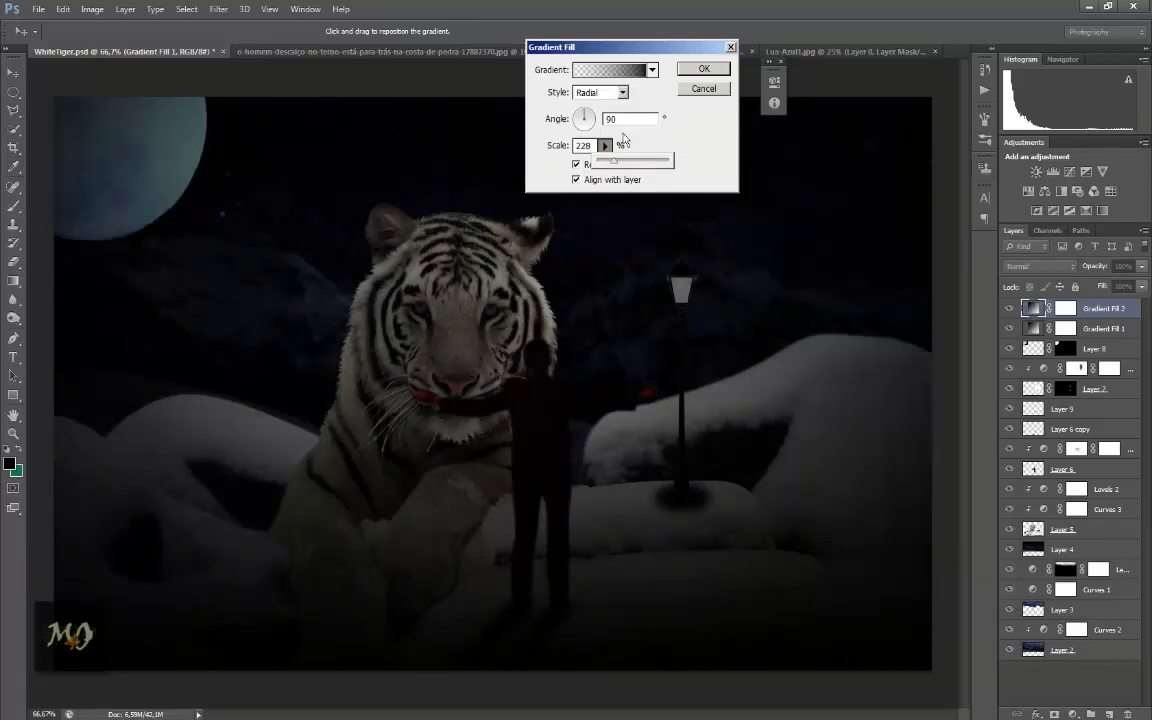
click(700, 69)
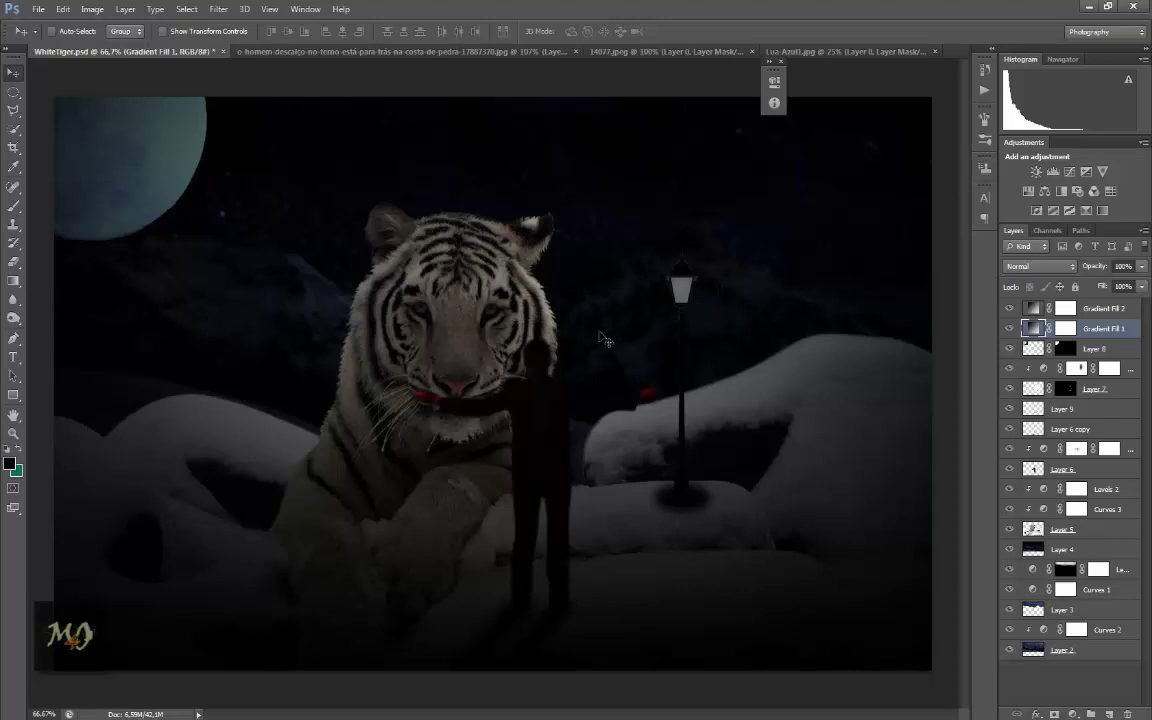
click(38, 9)
click(48, 152)
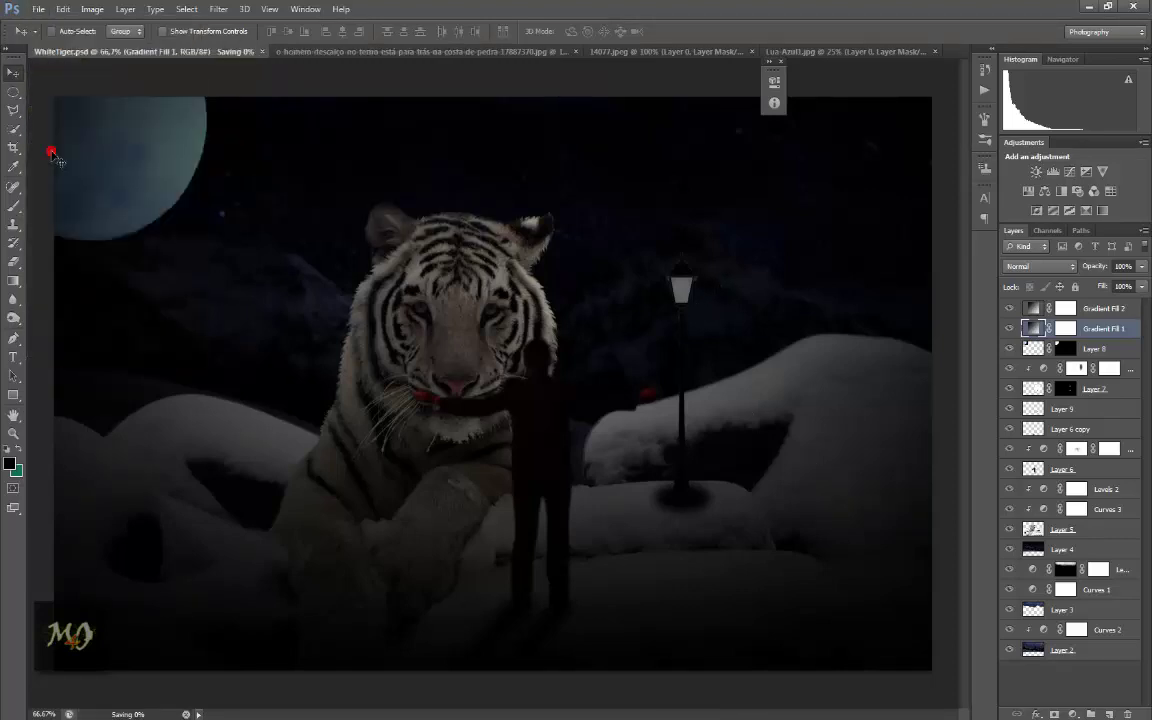
Step: Open Camera Raw on Layer 8 and set Temperature +12, Exposure +0.45, Shadows +44, Blacks +17
click(1122, 350)
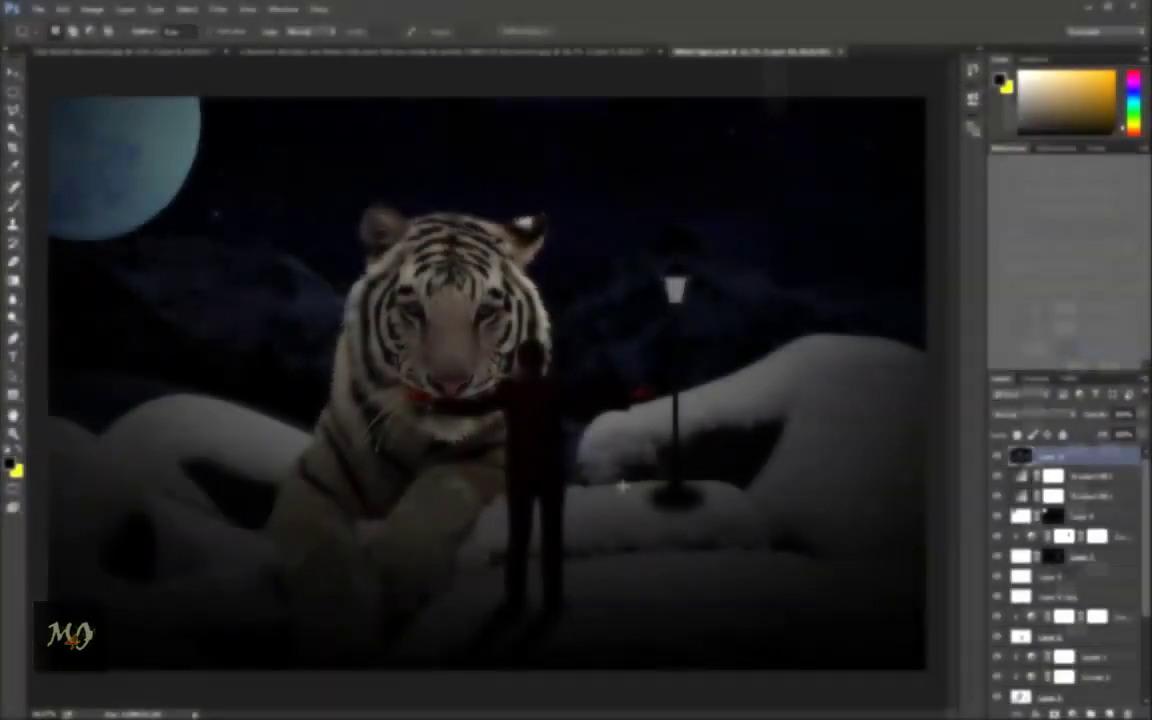
click(218, 9)
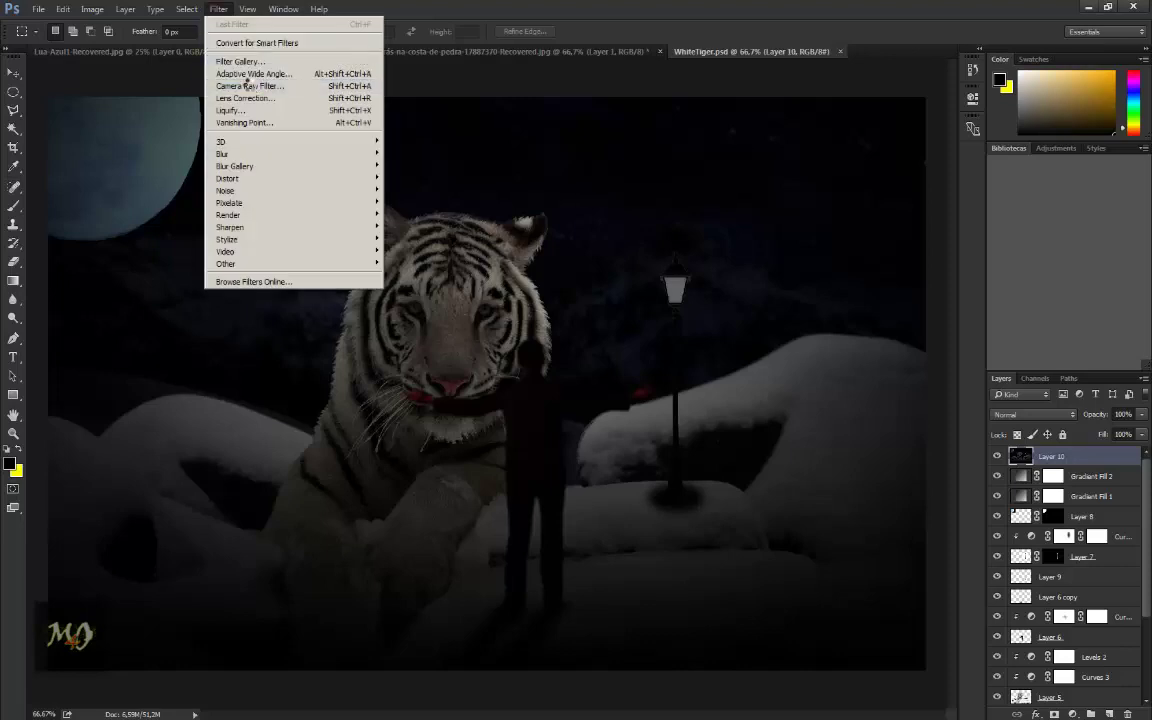
key(shift+ctrl+a)
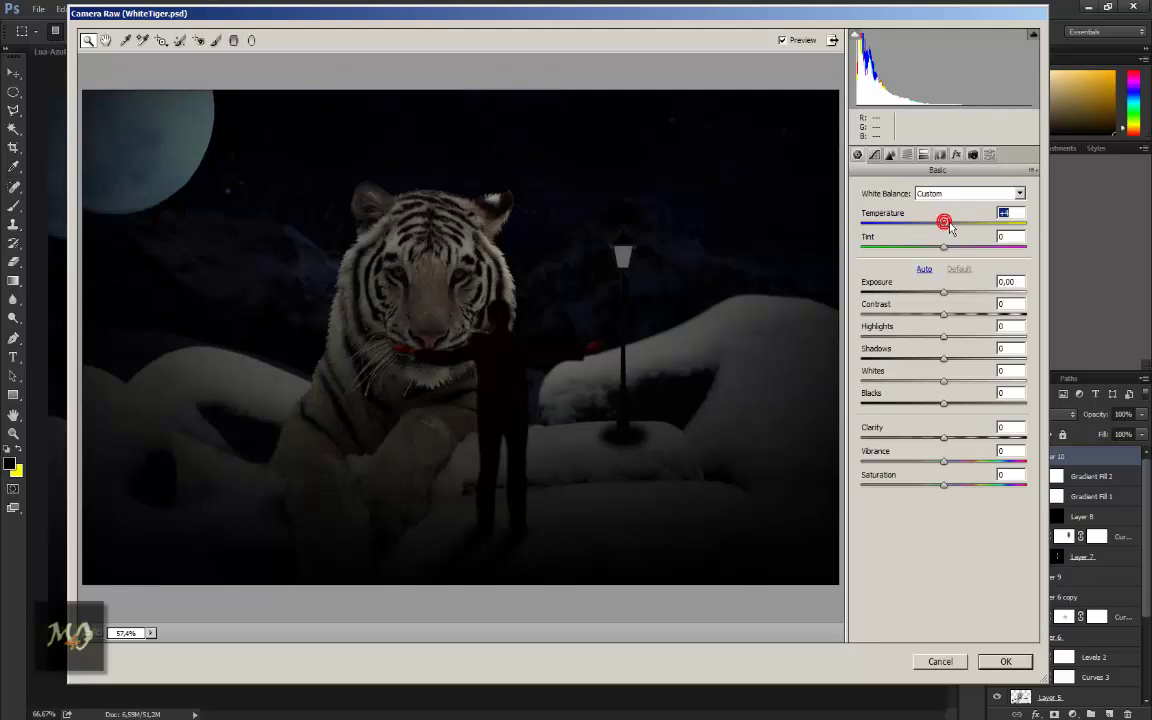
drag(944, 224, 954, 224)
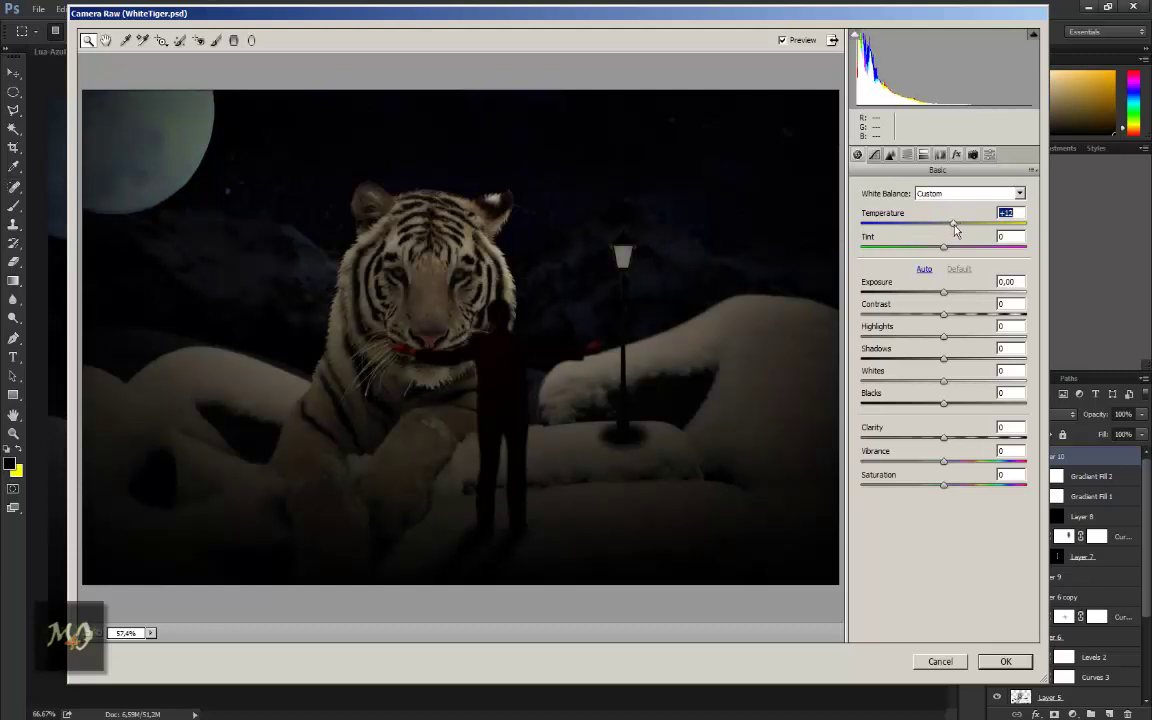
drag(944, 292, 951, 292)
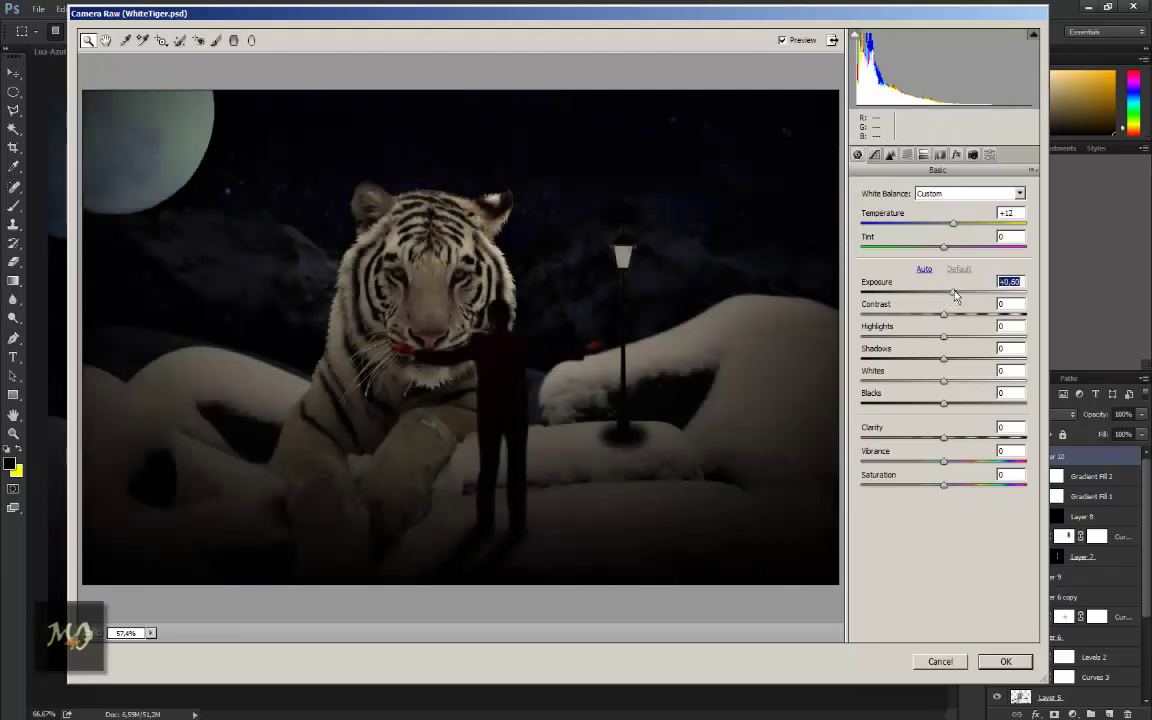
mouse_move(943, 358)
mouse_down()
mouse_move(982, 358)
mouse_move(981, 368)
mouse_up()
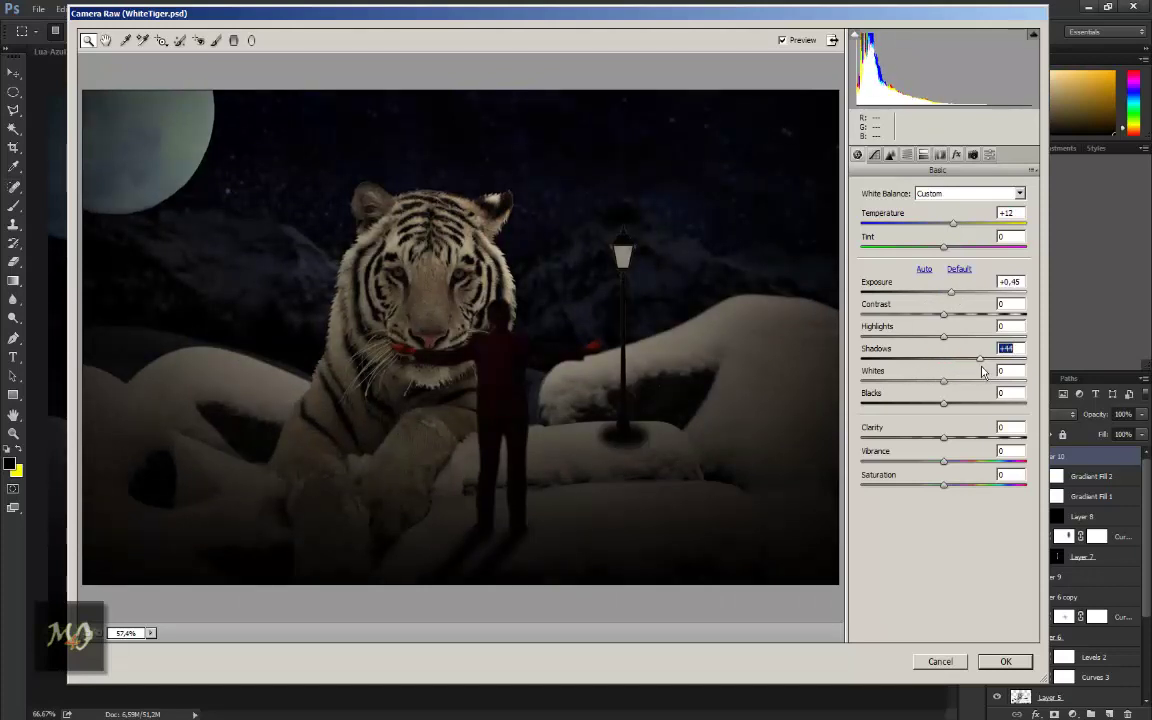
mouse_move(944, 405)
mouse_down()
mouse_move(962, 406)
mouse_move(953, 410)
mouse_up()
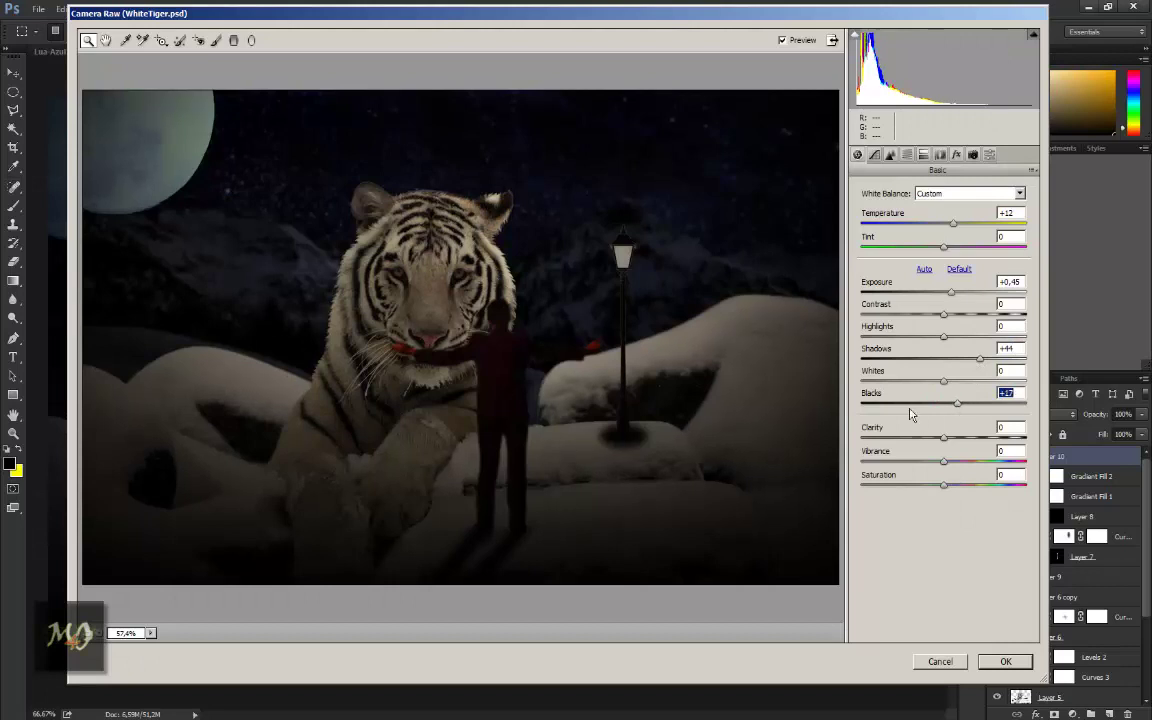
Step: Draw a graduated filter over the left edge with Exposure -1.15 and Shadows -34
click(234, 41)
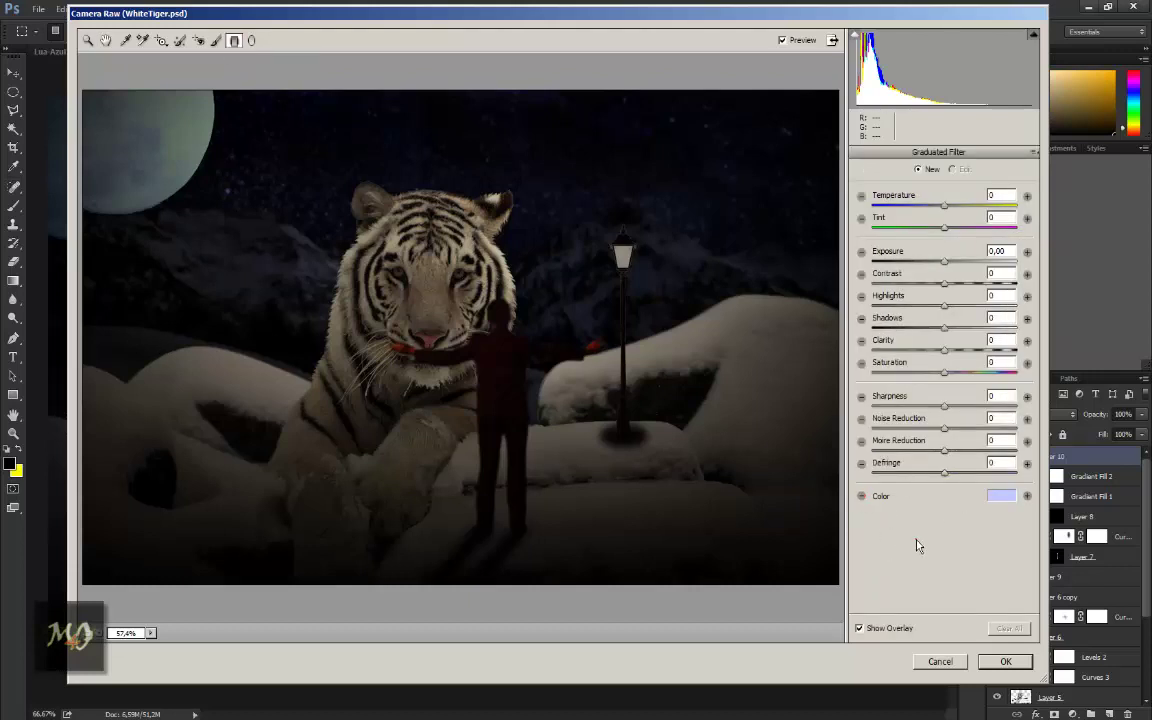
click(859, 628)
drag(248, 313, 771, 252)
mouse_move(943, 262)
mouse_down()
mouse_move(972, 265)
mouse_move(926, 272)
mouse_up()
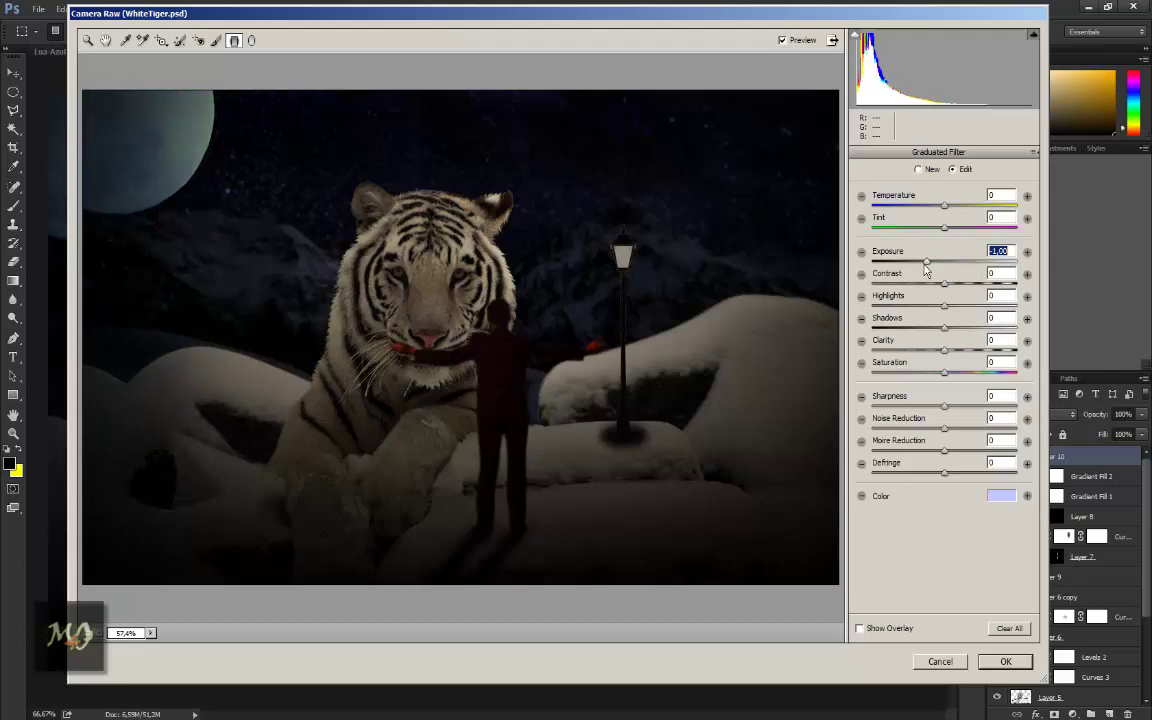
click(446, 328)
click(859, 628)
drag(193, 310, 239, 310)
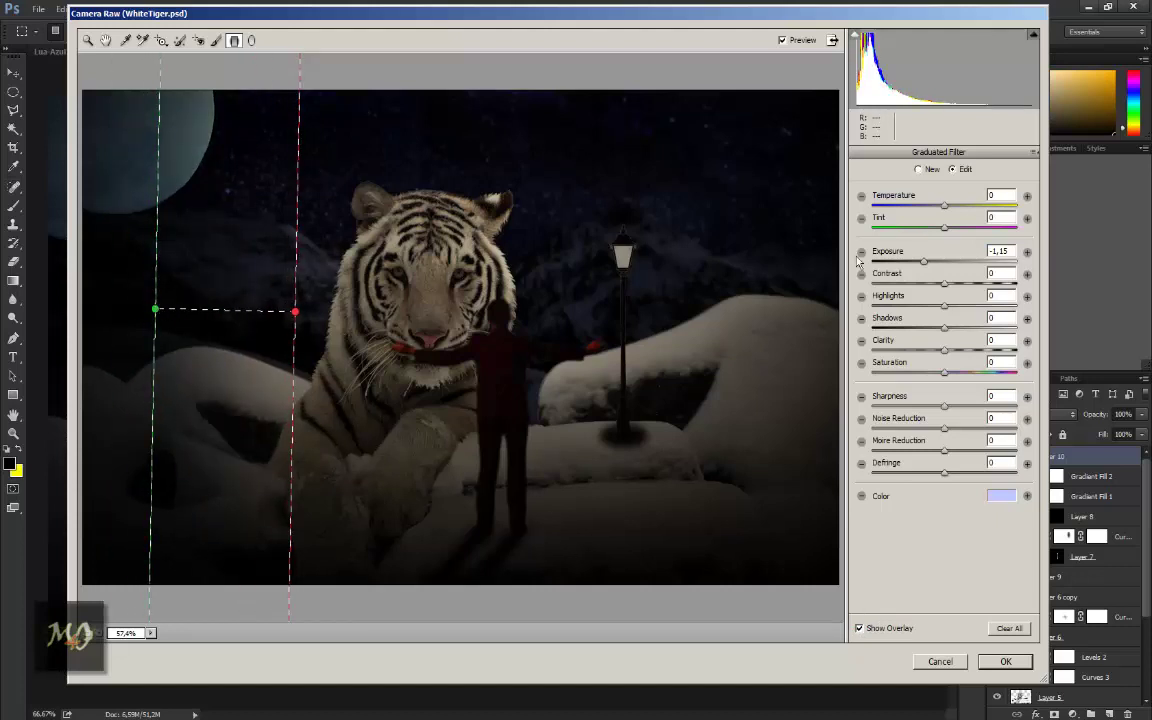
drag(944, 332, 919, 340)
Step: Add a matching graduated filter on the right edge and apply the Camera Raw edits
drag(810, 327, 616, 326)
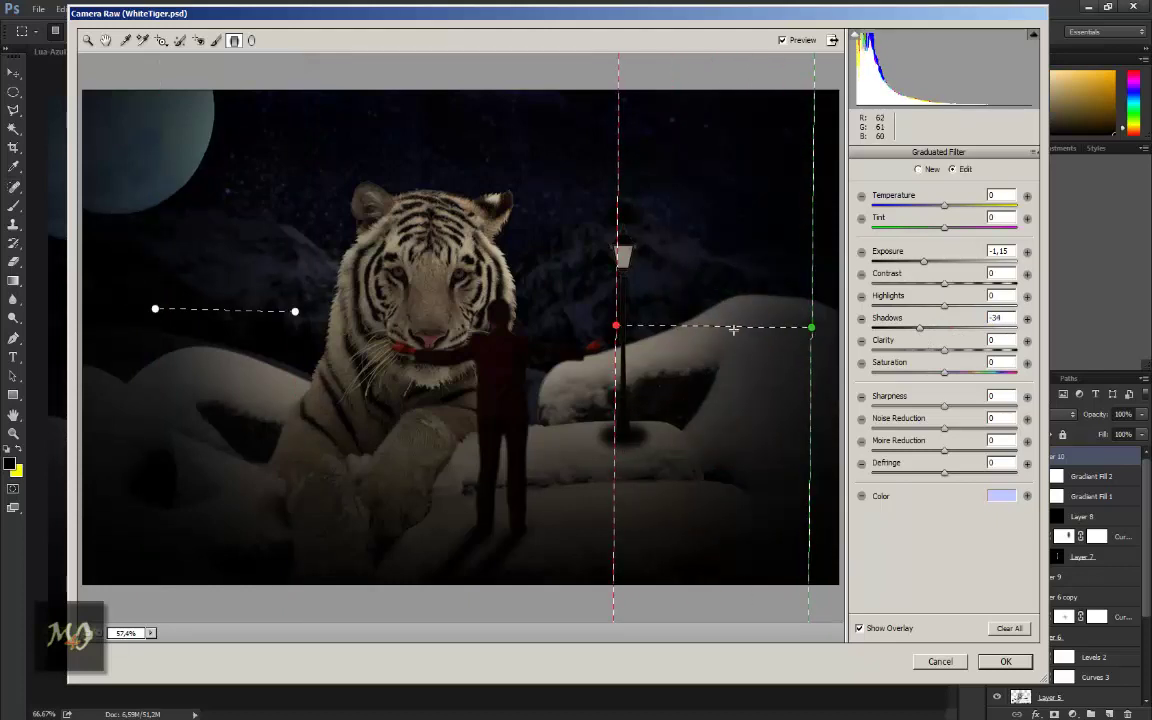
drag(730, 327, 680, 329)
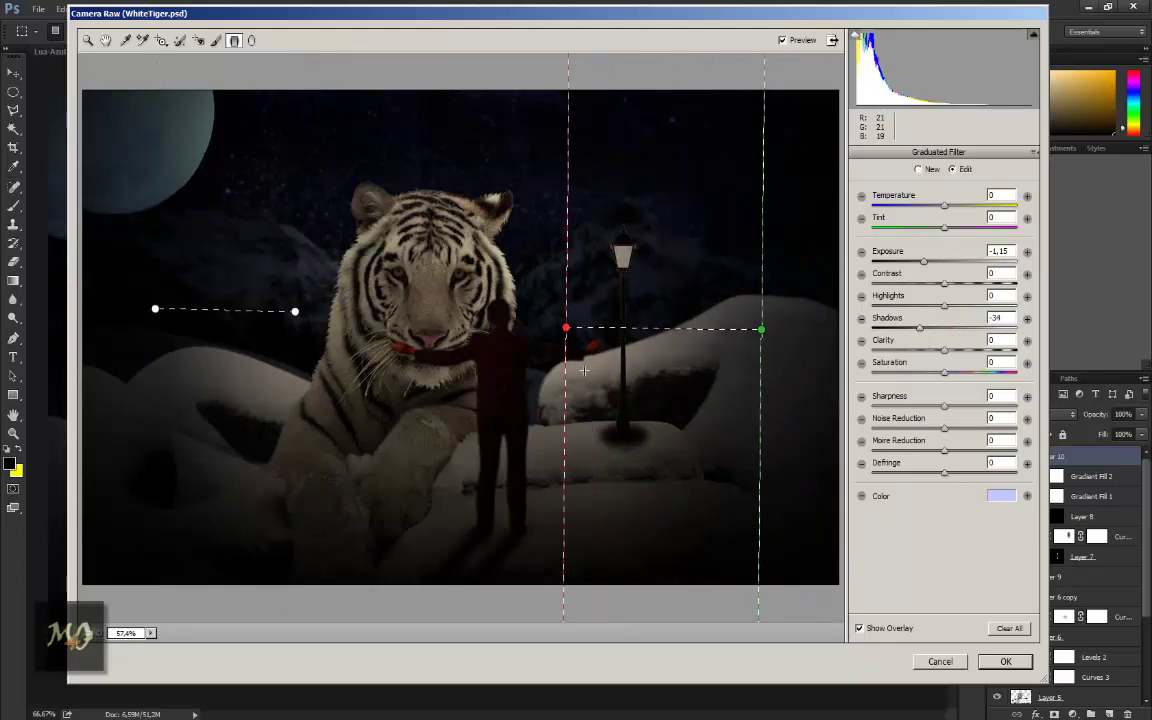
click(283, 66)
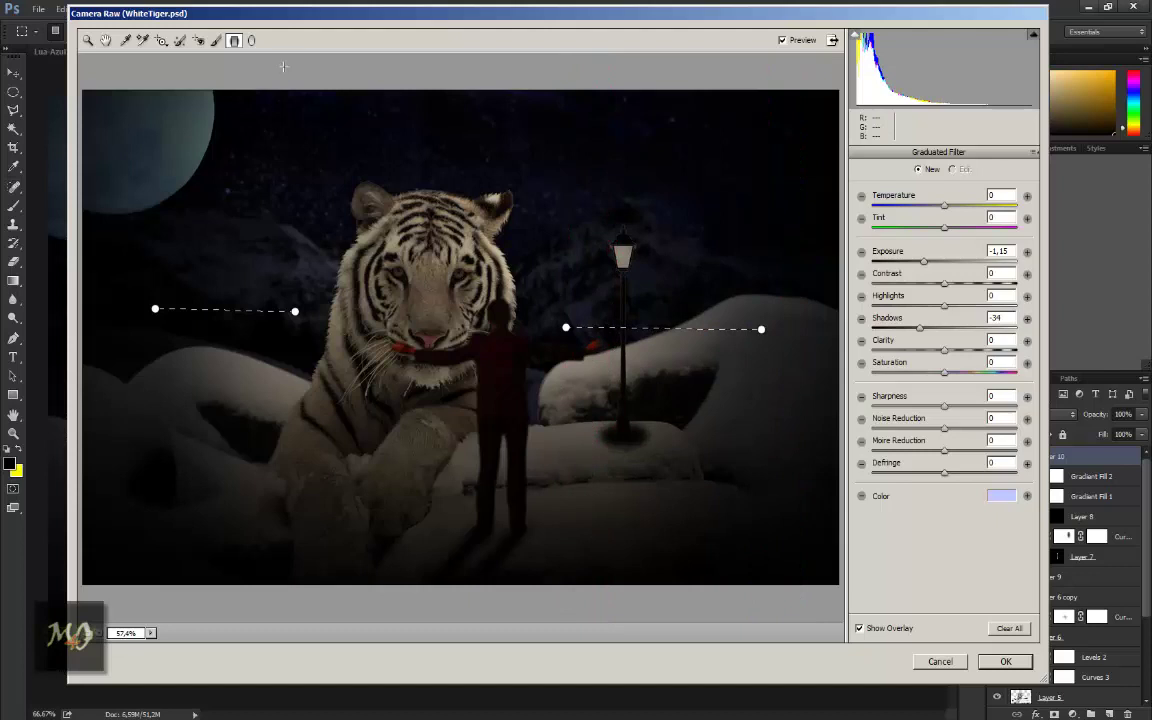
click(981, 668)
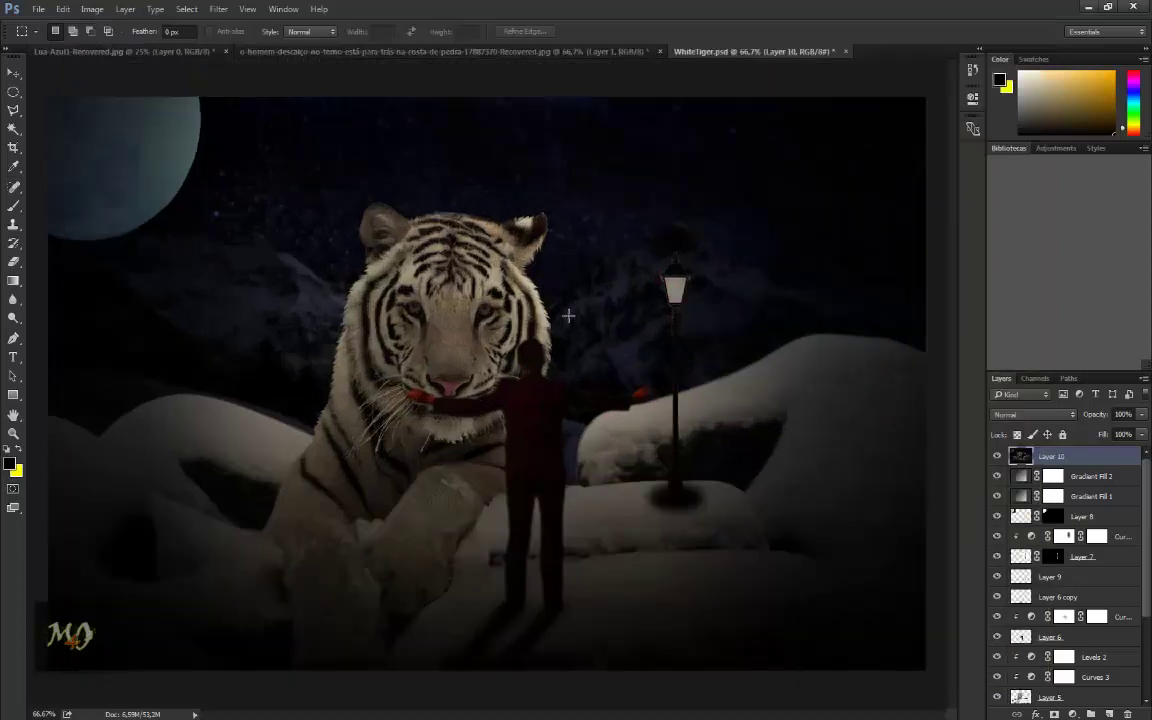
Step: Reopen the Camera Raw filter and set up a radial filter with a yellow (Hue 50) colour
click(995, 459)
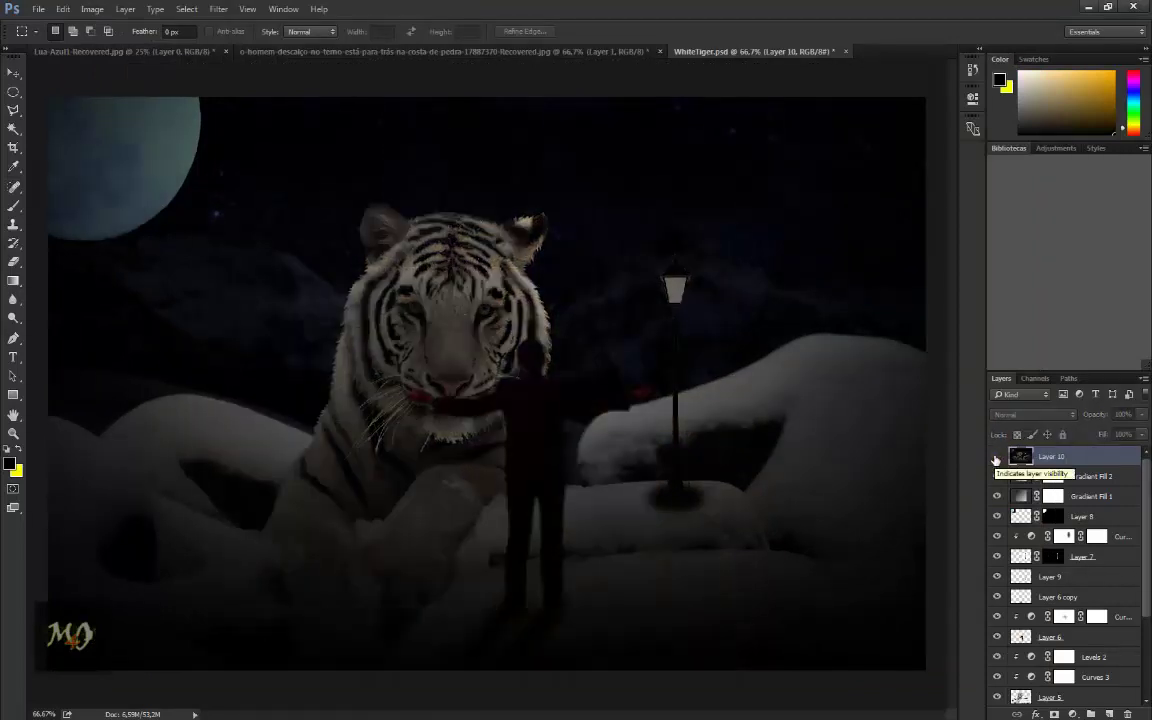
click(218, 9)
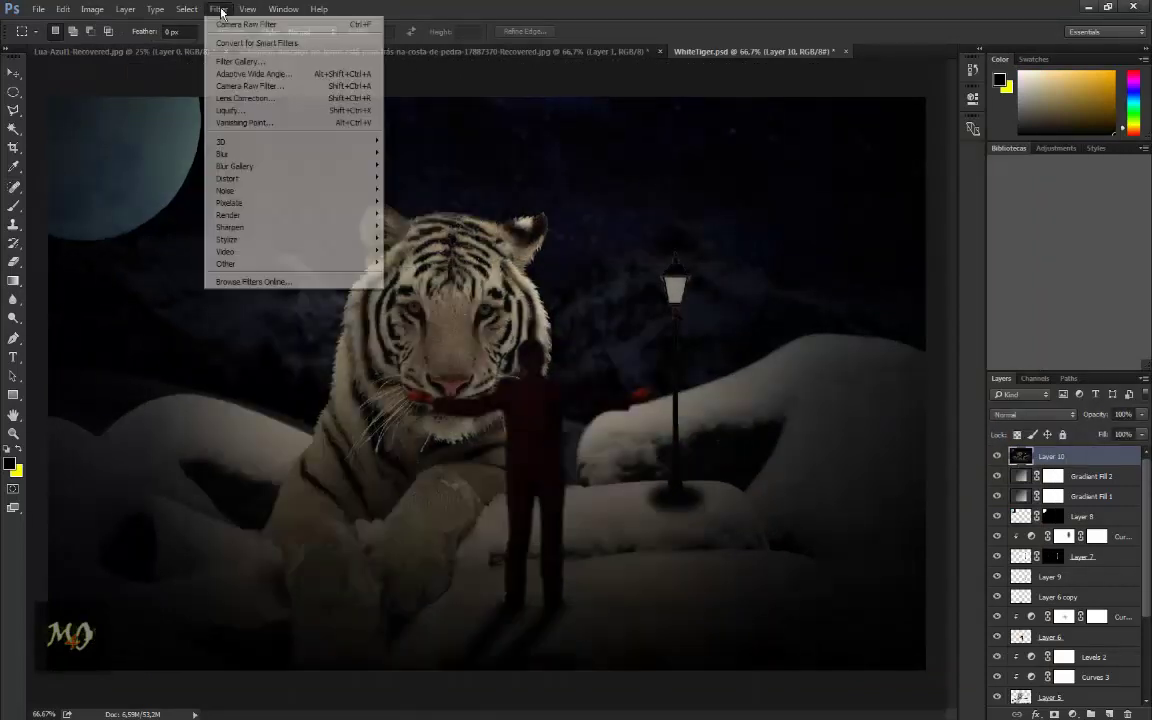
click(268, 86)
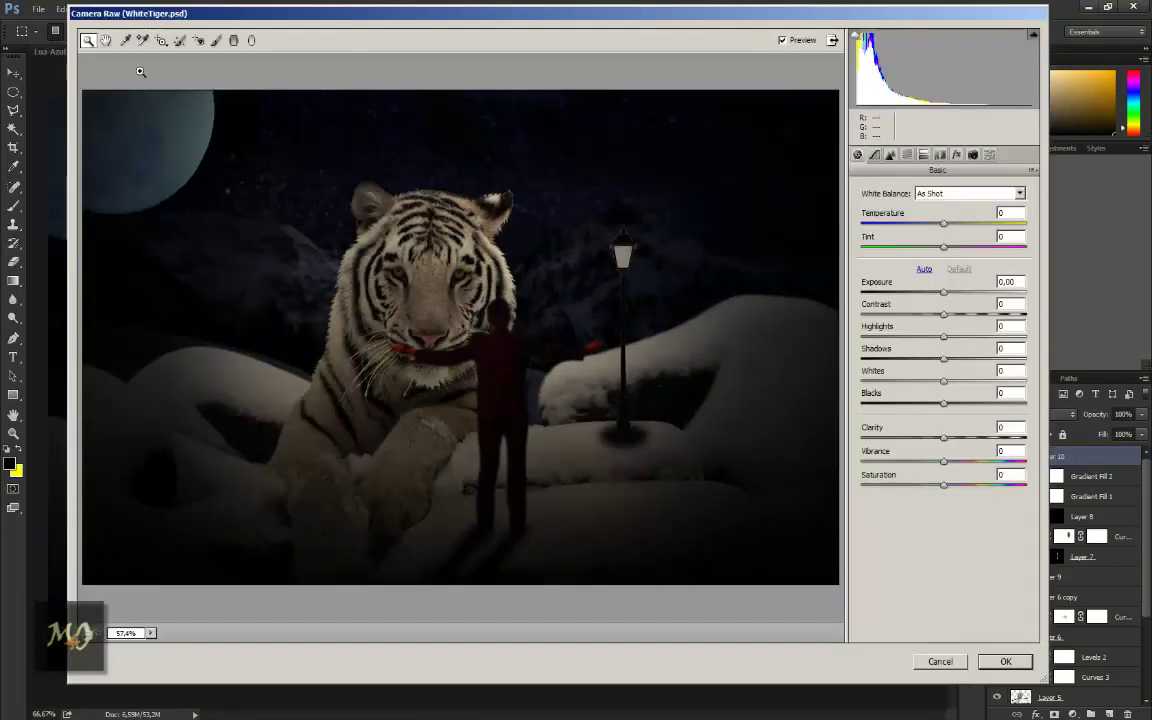
click(251, 40)
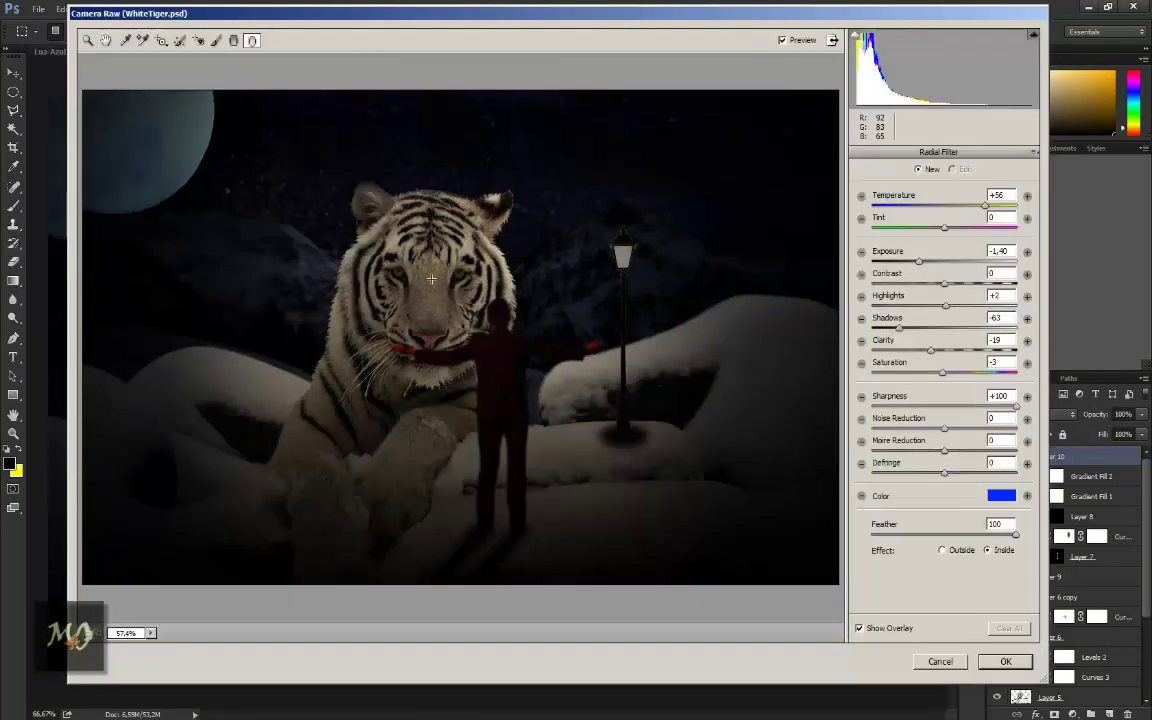
click(1001, 495)
click(724, 314)
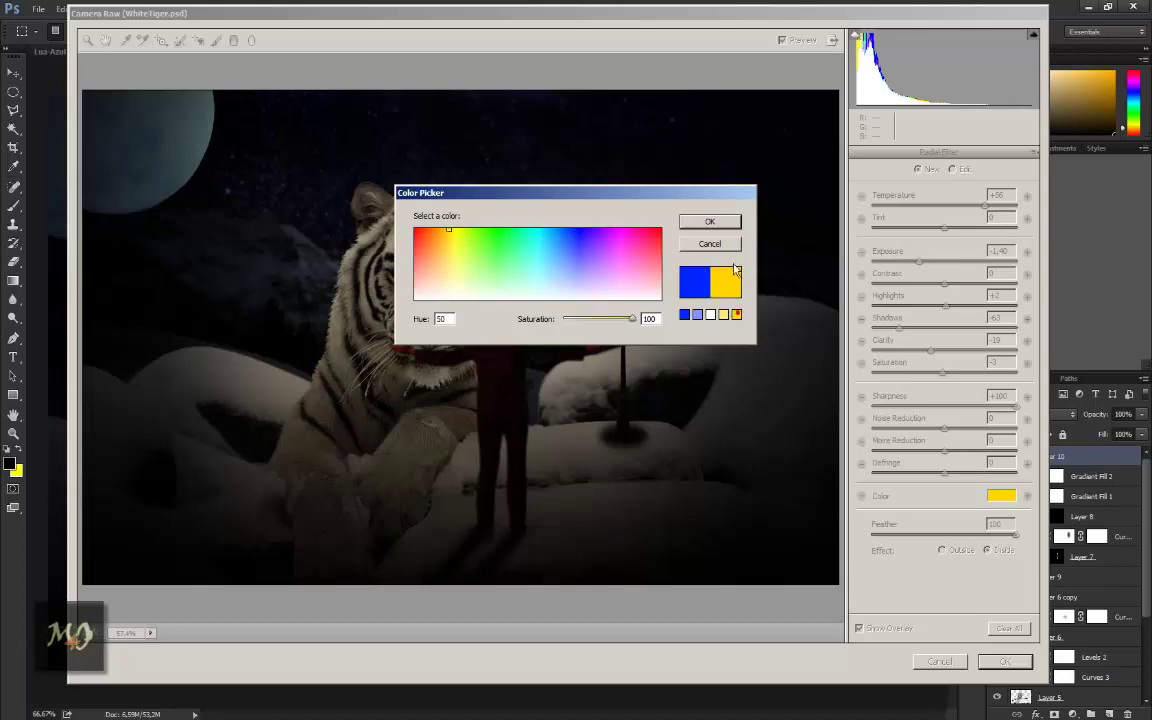
key(Return)
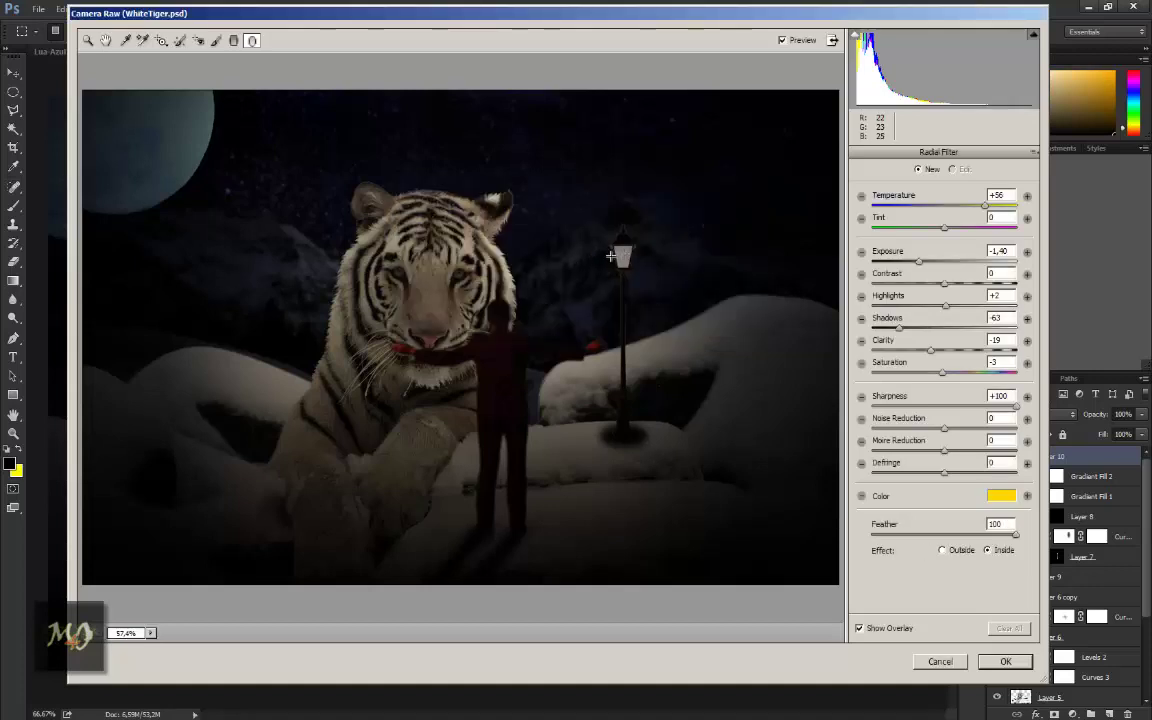
Step: Place the radial glow over the lamp post and man with Exposure +2.00 and Sharpness -48
drag(584, 255, 450, 123)
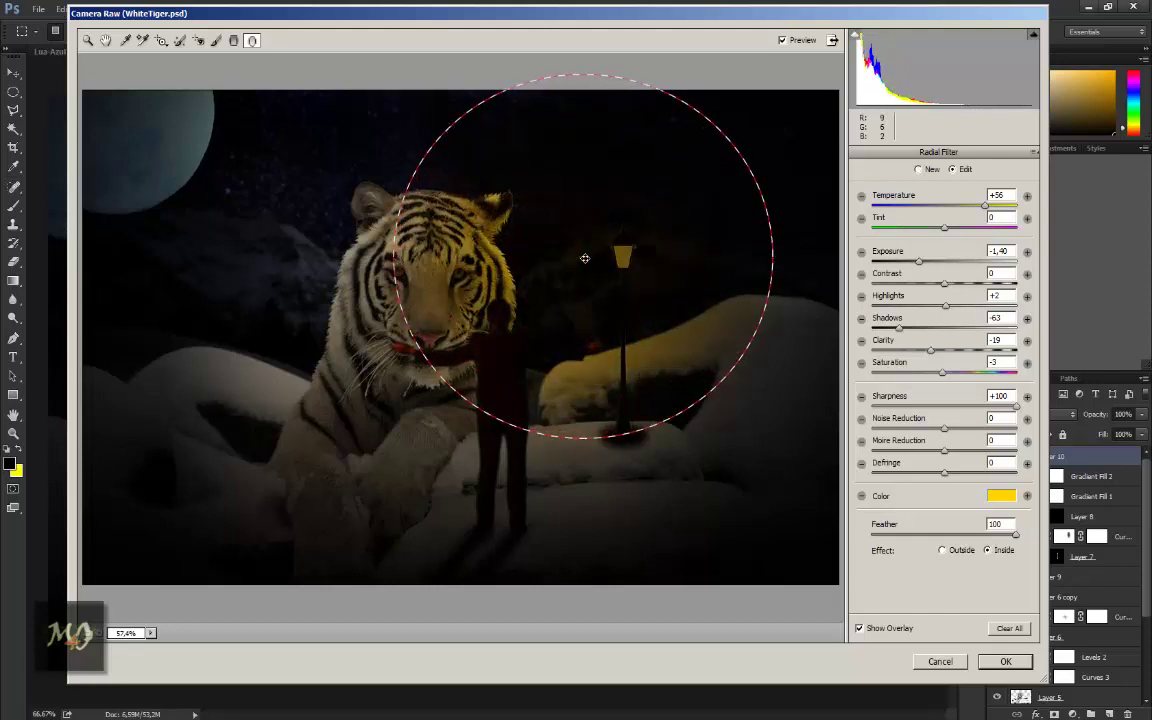
drag(584, 256, 586, 321)
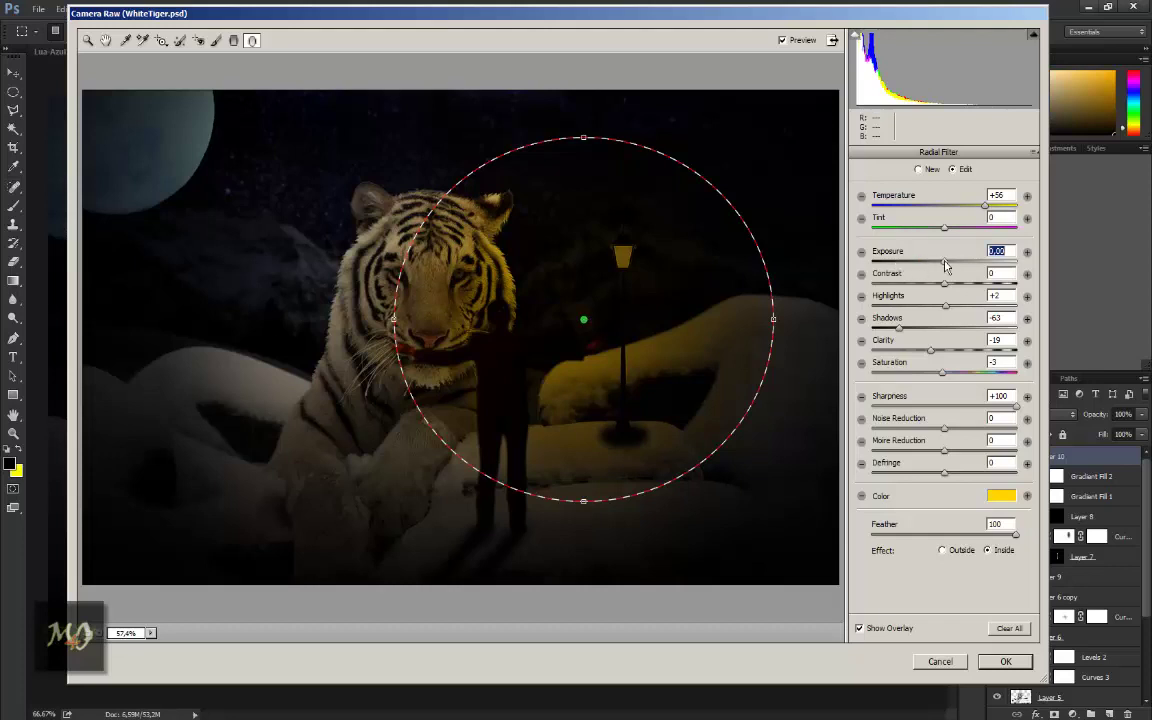
drag(945, 262, 982, 262)
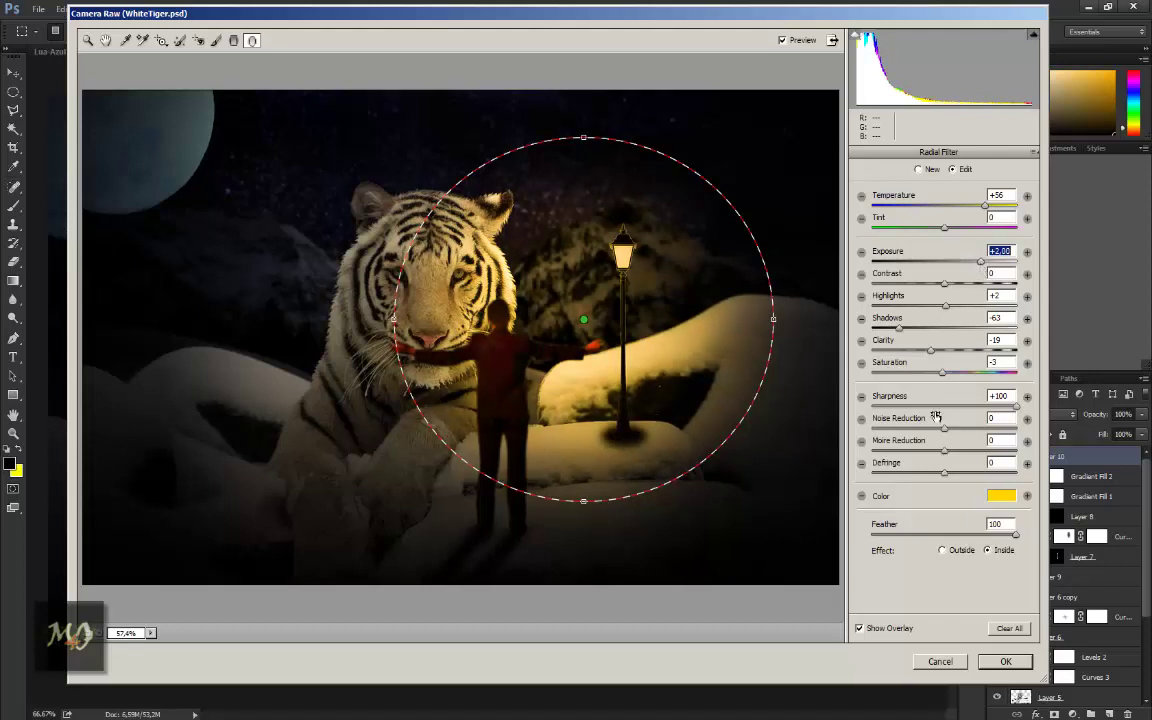
drag(935, 406, 910, 406)
drag(903, 410, 912, 410)
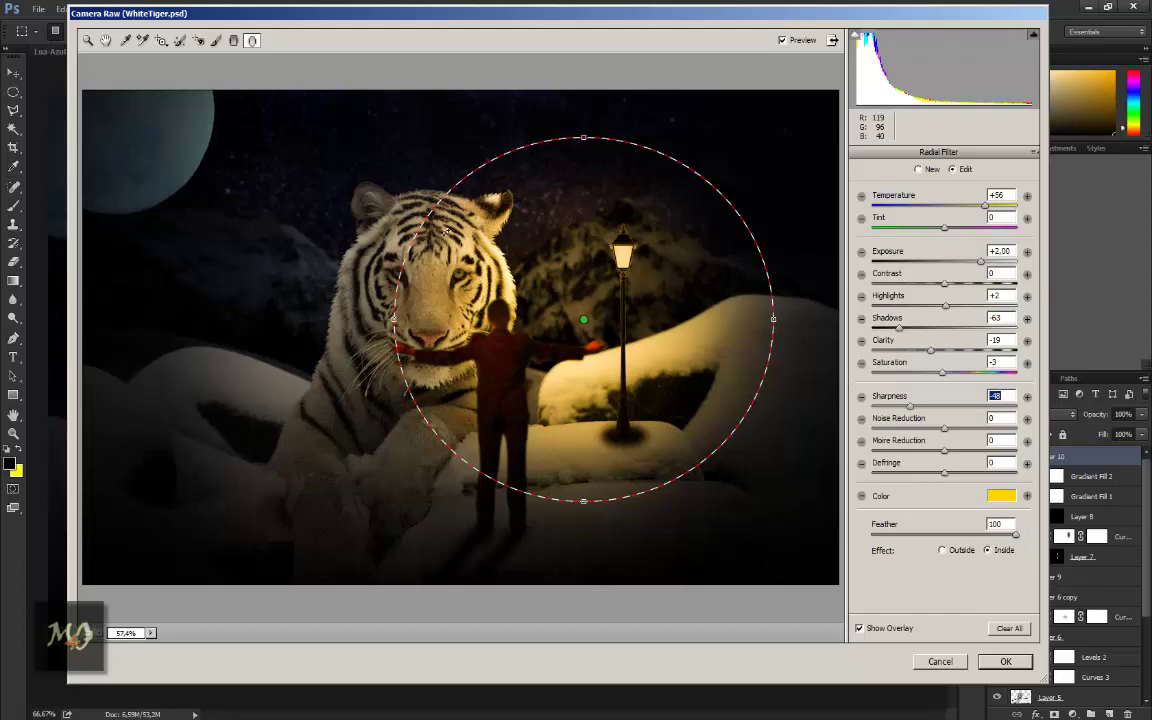
Step: Add a light-blue radial glow over the moon and tiger at Exposure +2.15
click(233, 40)
click(252, 40)
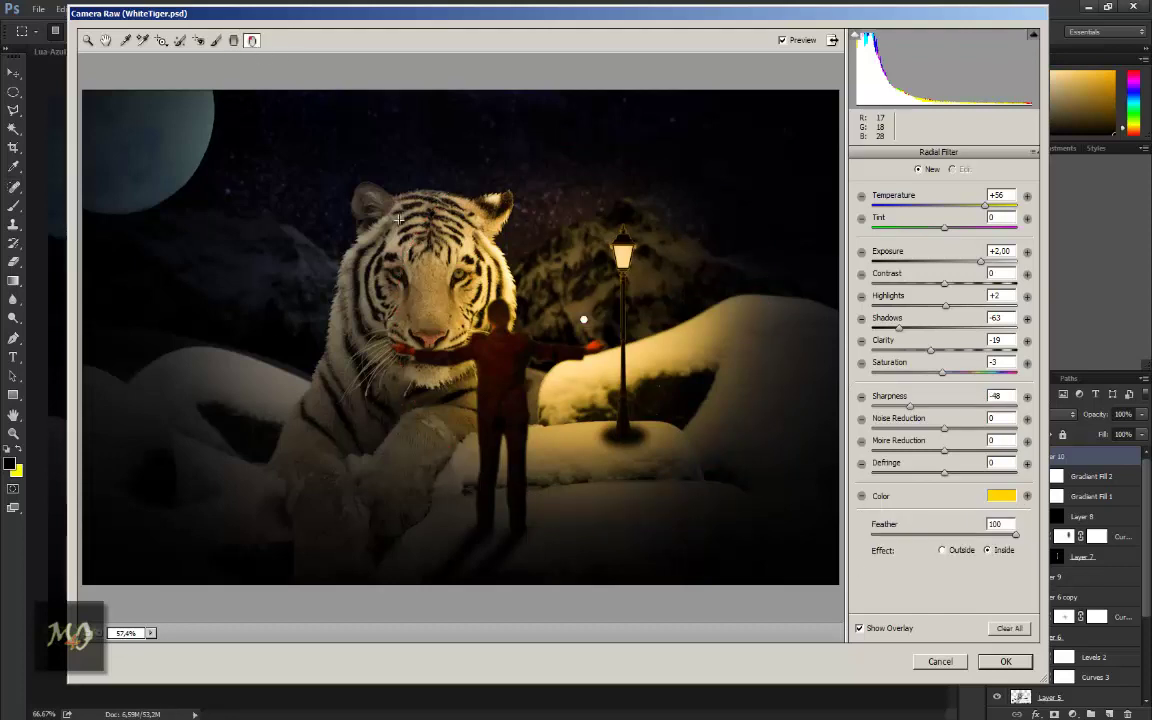
click(1001, 496)
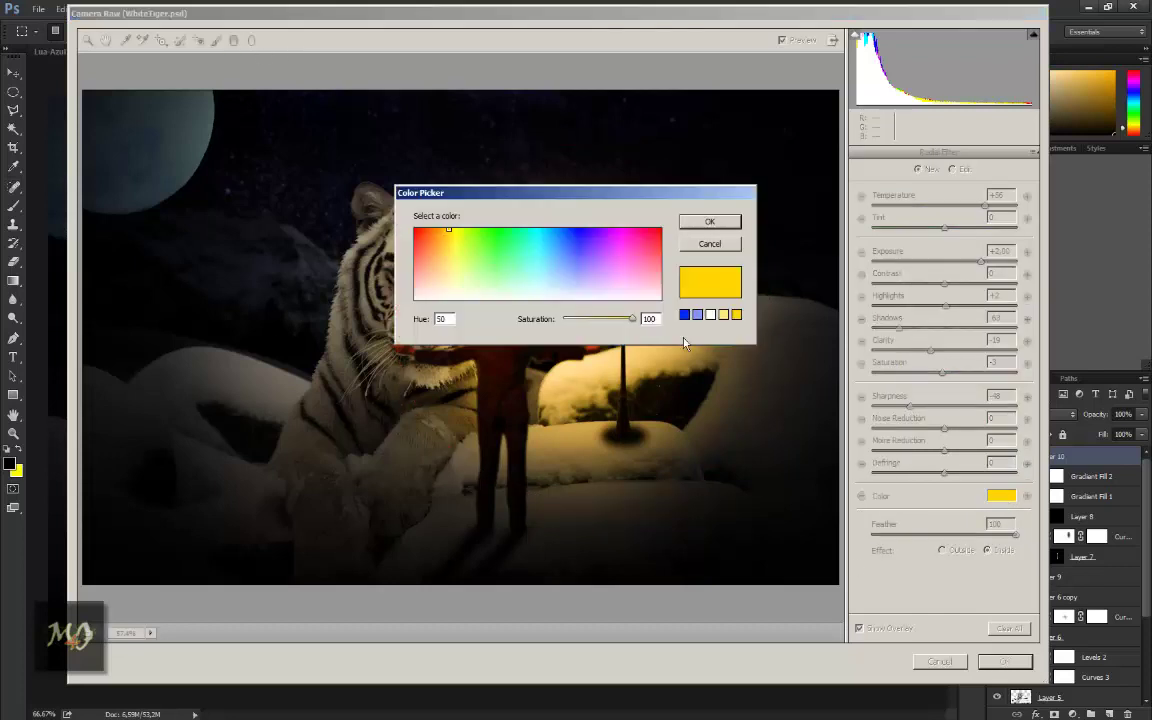
click(558, 247)
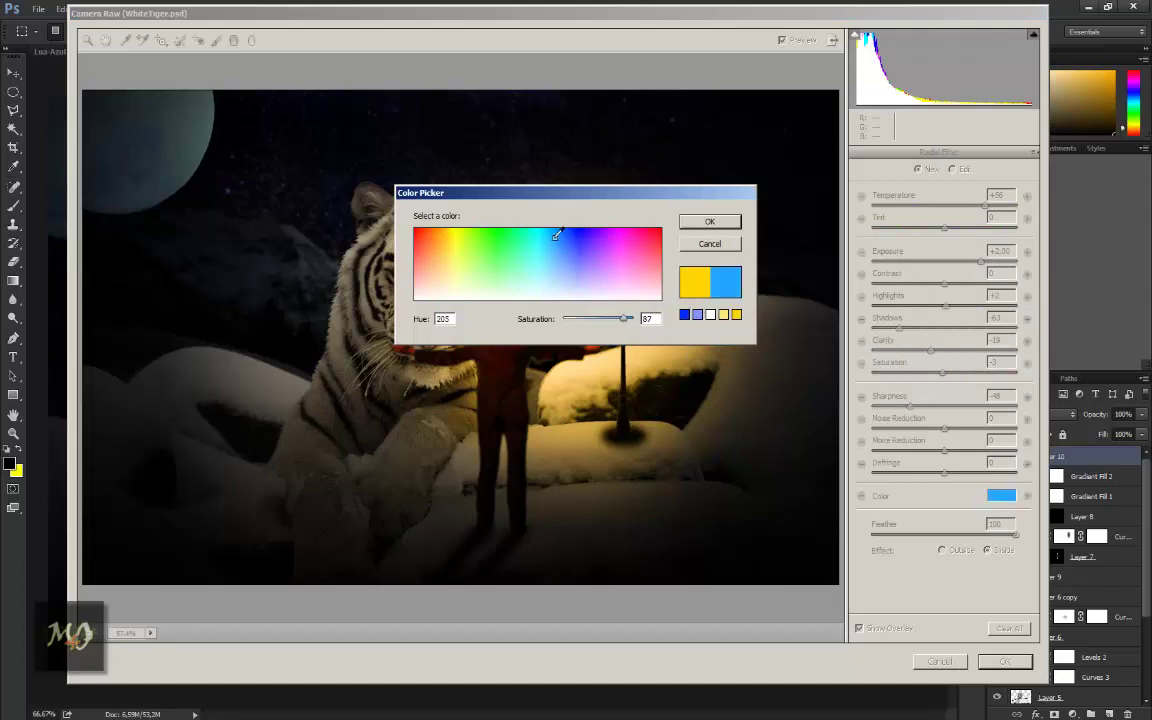
click(709, 222)
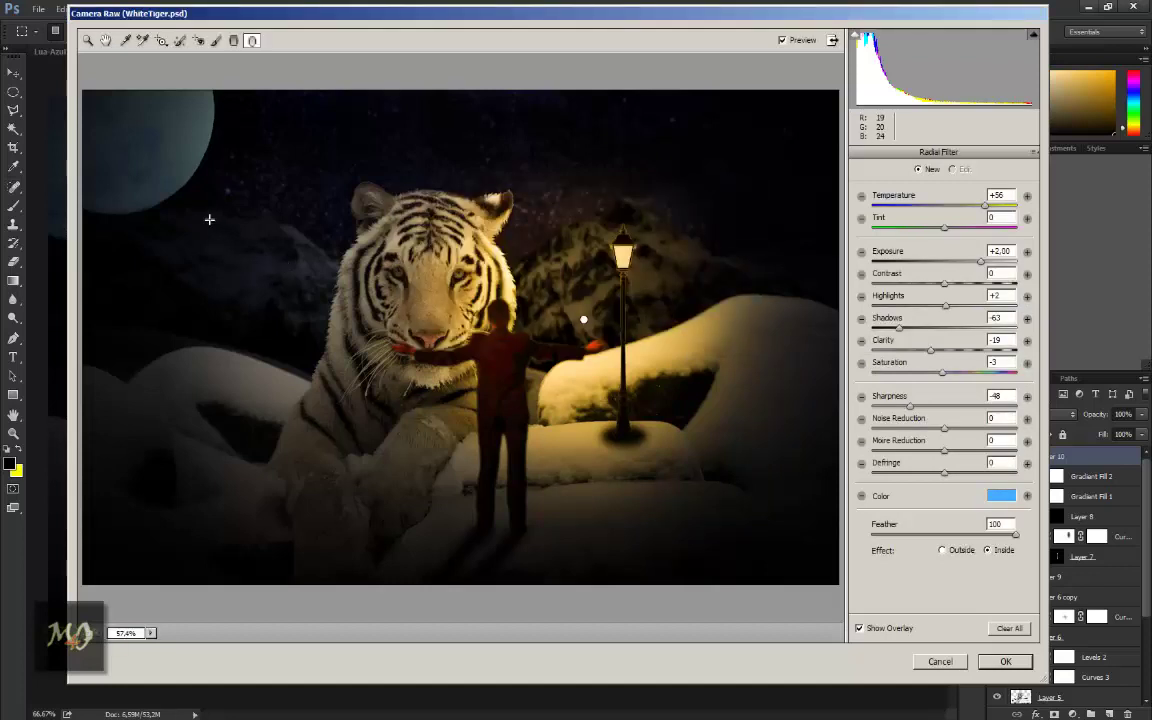
mouse_move(130, 262)
mouse_down()
mouse_move(291, 128)
mouse_move(280, 138)
mouse_up()
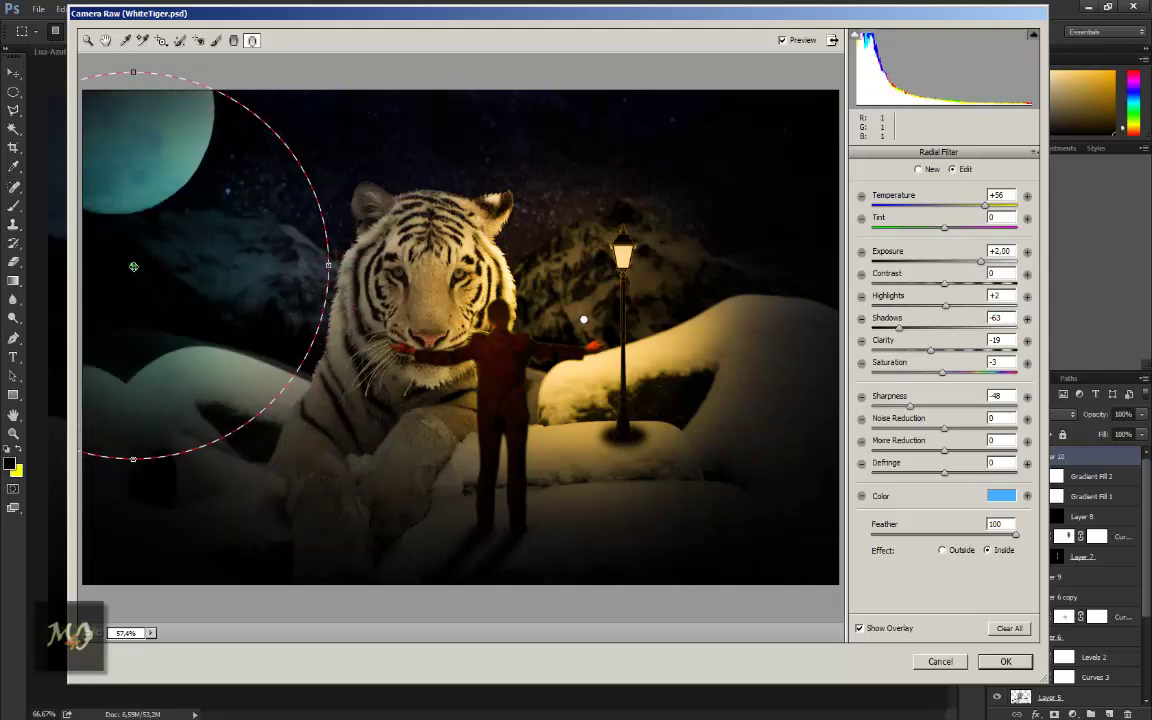
drag(133, 266, 269, 249)
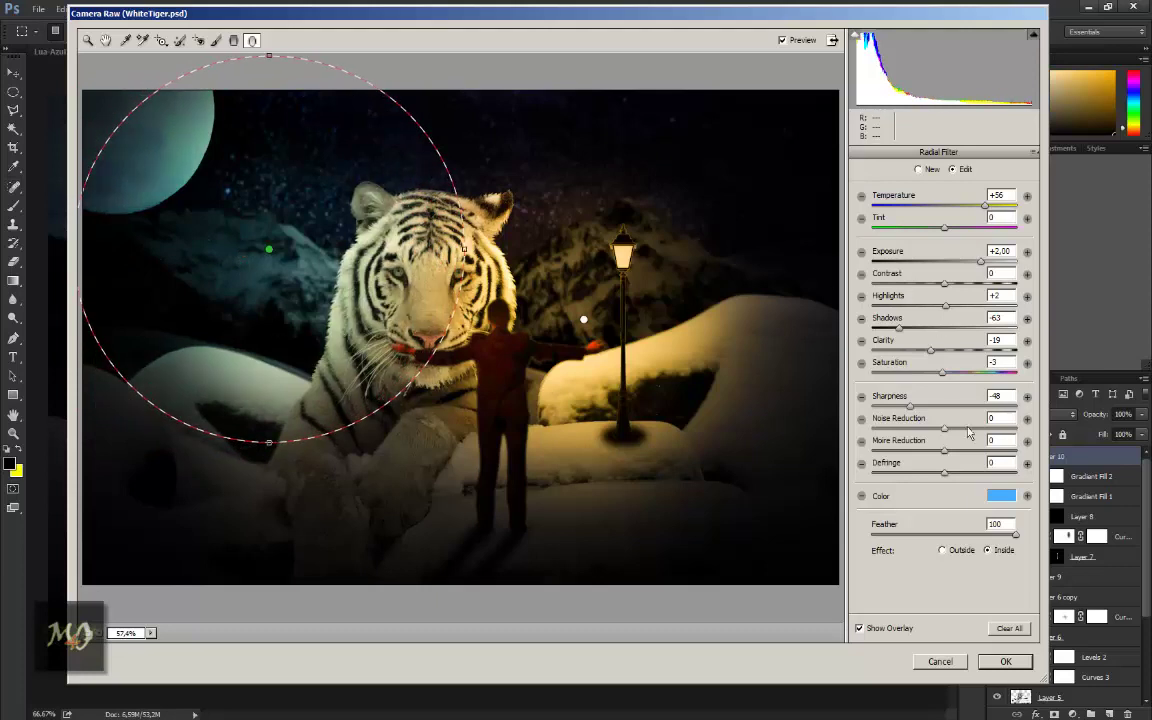
mouse_move(981, 262)
mouse_down()
mouse_move(966, 266)
mouse_move(982, 260)
mouse_up()
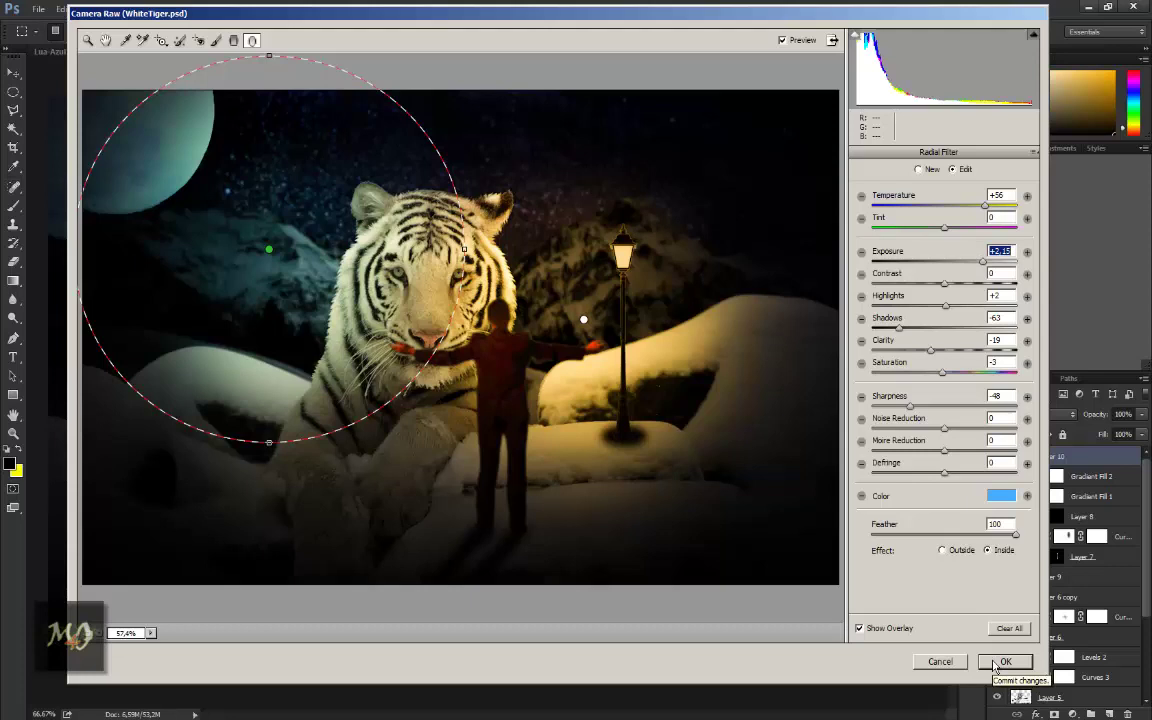
Step: Draw a graduated filter at the upper left, then delete it
click(232, 40)
mouse_move(104, 218)
mouse_down()
mouse_move(120, 213)
mouse_move(187, 102)
mouse_up()
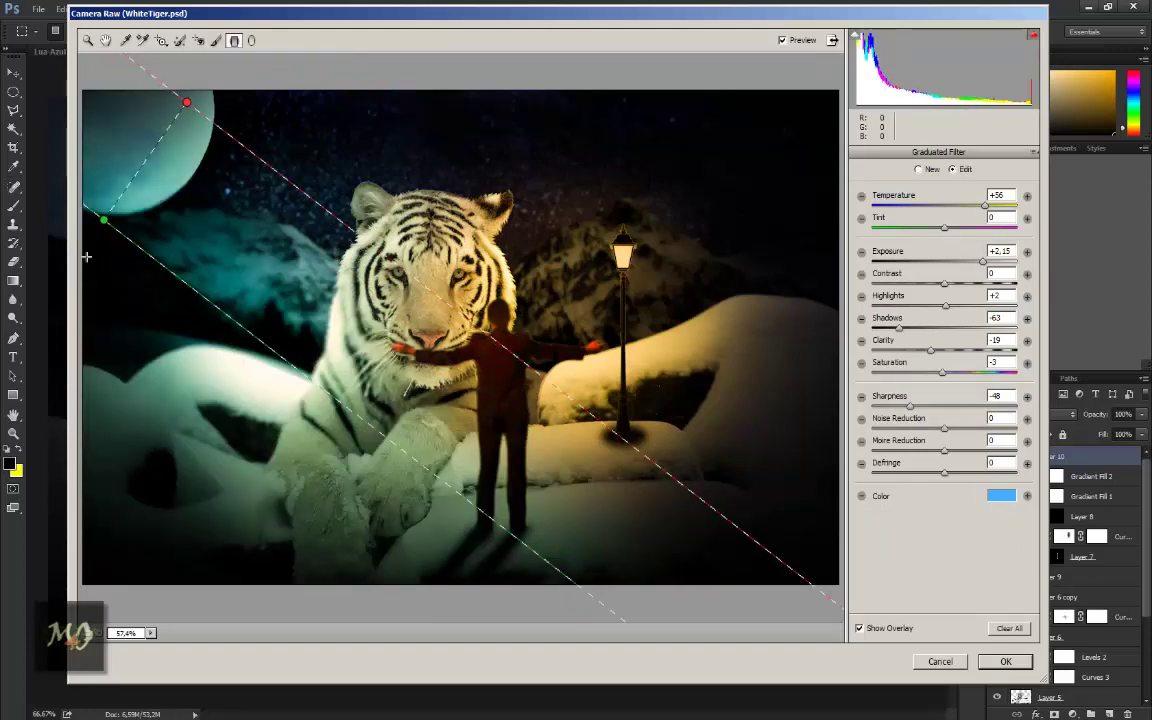
key(Delete)
Step: Add a radial filter on the moon with cooler Temperature, raised Shadows and lowered Highlights
click(252, 40)
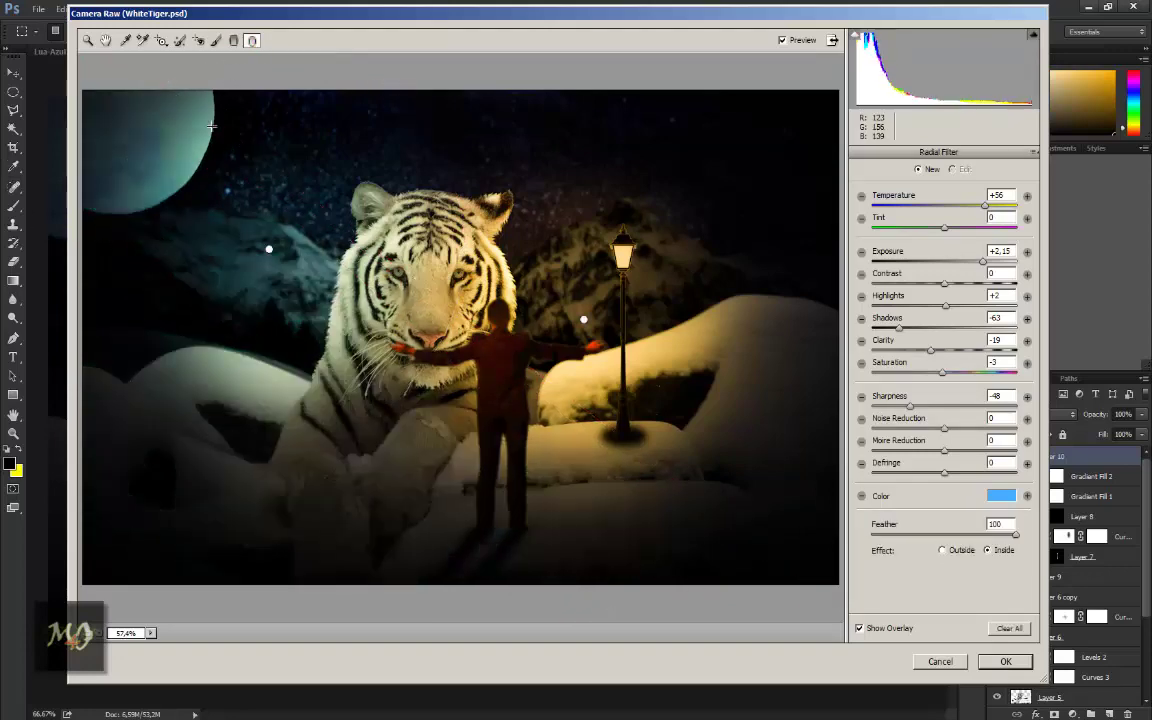
drag(104, 157, 175, 89)
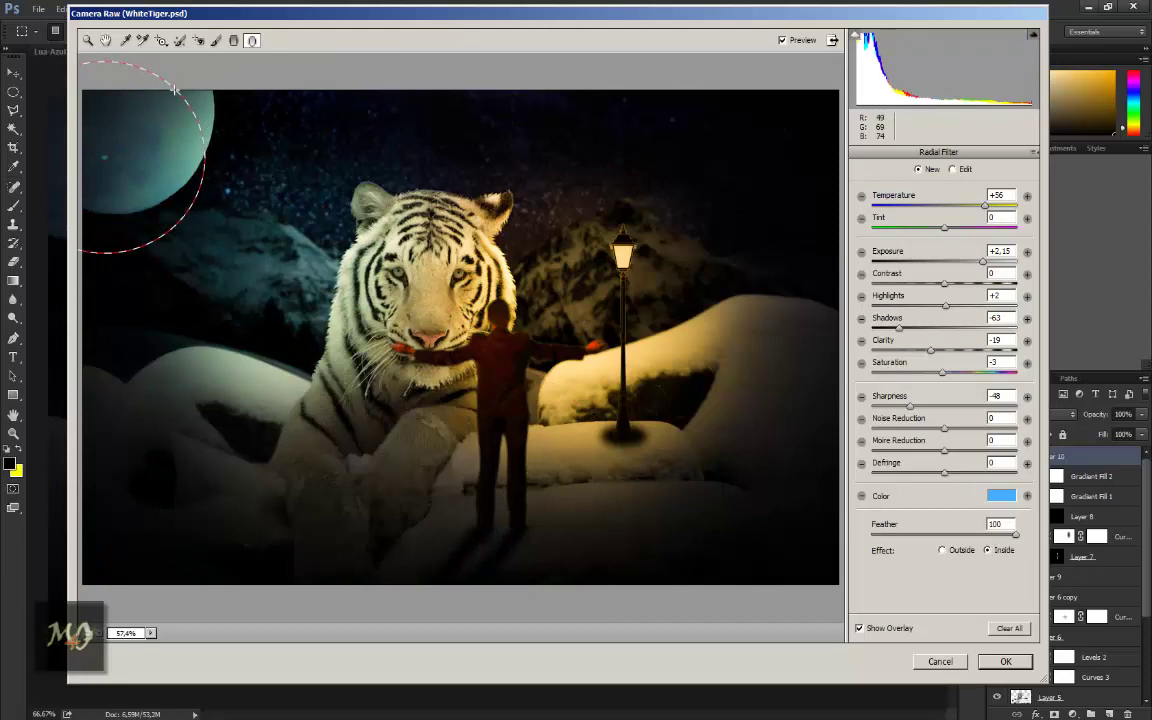
drag(118, 155, 142, 132)
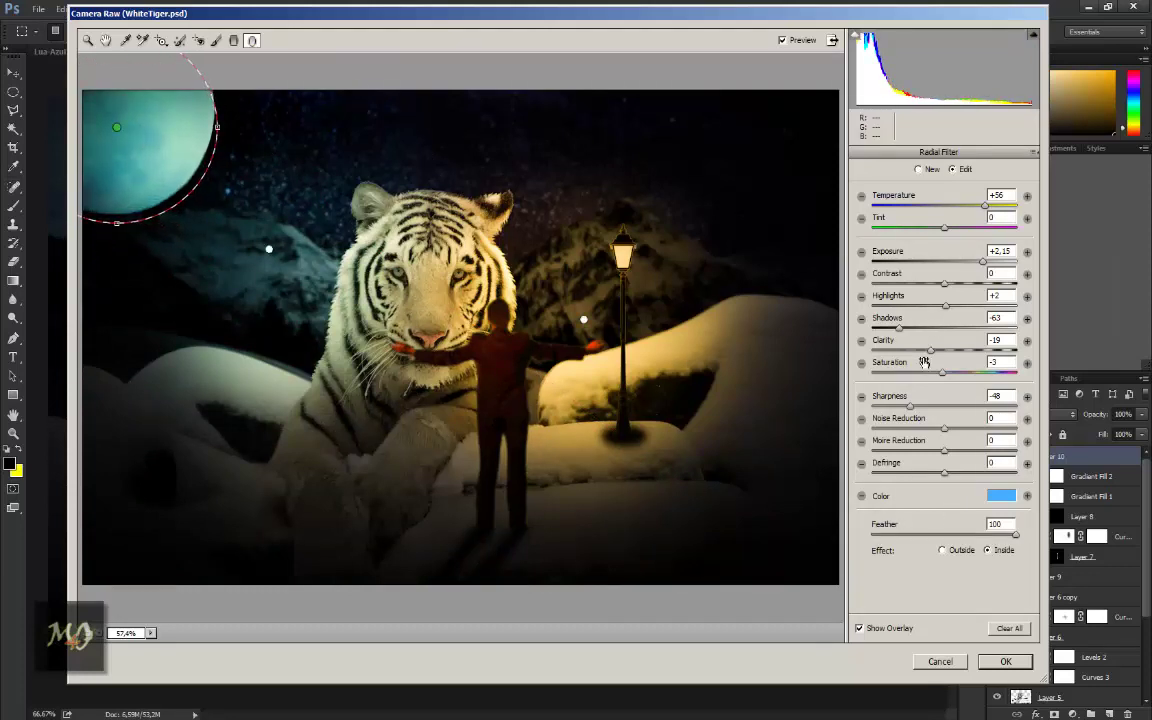
mouse_move(984, 205)
mouse_down()
mouse_move(934, 205)
mouse_move(986, 212)
mouse_move(918, 232)
mouse_move(939, 230)
mouse_up()
mouse_move(901, 333)
mouse_down()
mouse_move(952, 333)
mouse_move(927, 311)
mouse_up()
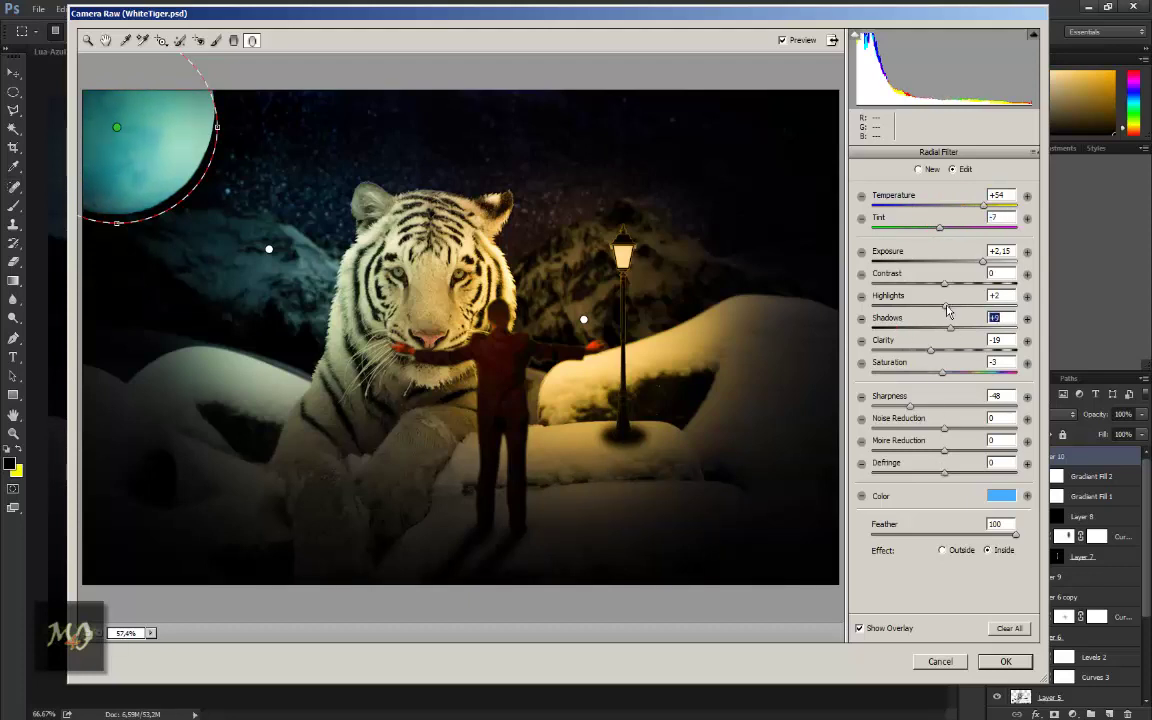
drag(1003, 307, 993, 313)
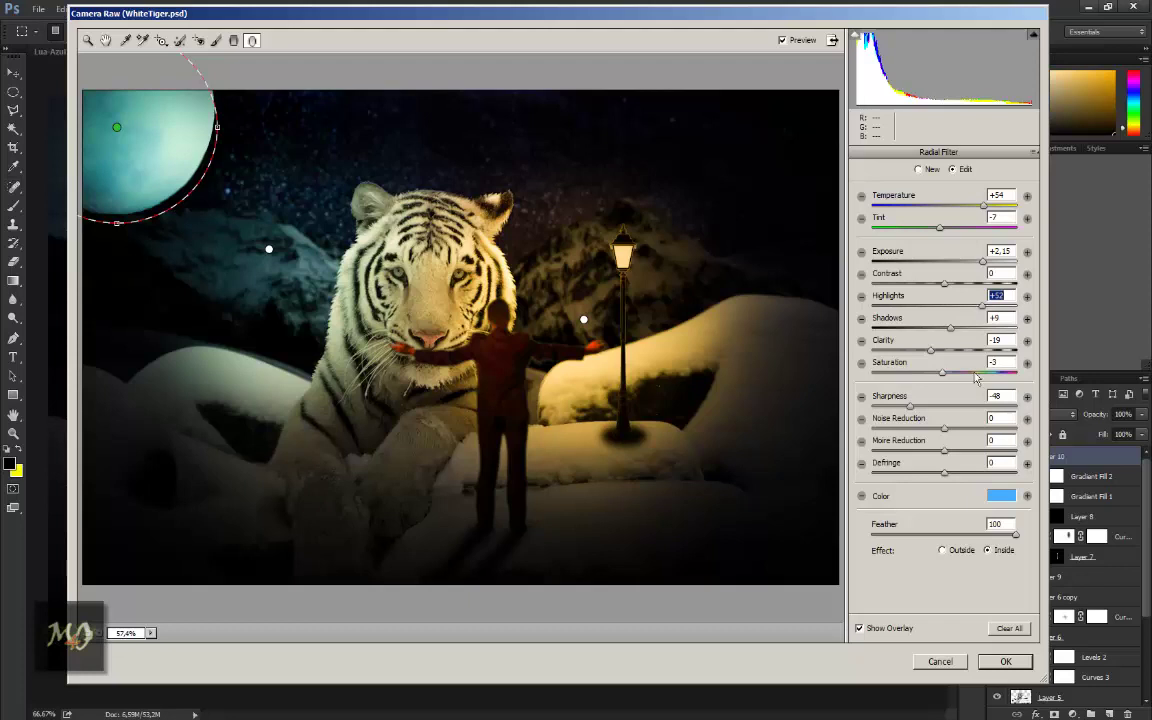
Step: Cool the large radial filter to Temperature -51, shift it right, and apply Camera Raw
click(268, 249)
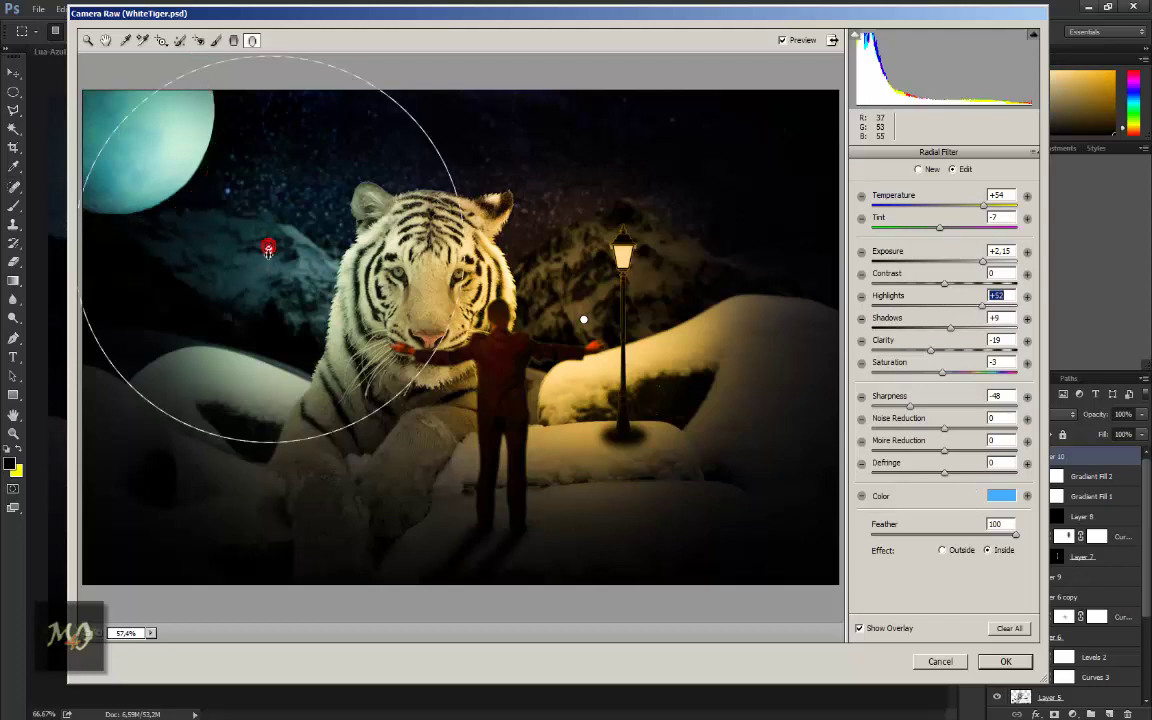
click(268, 249)
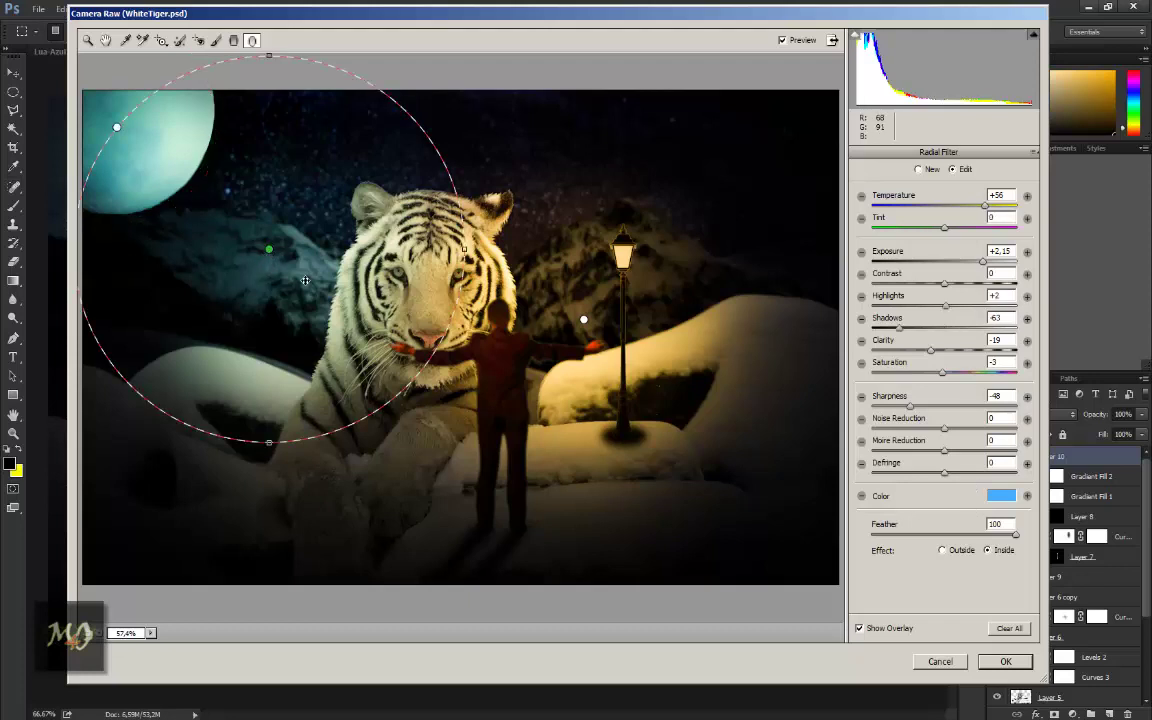
click(922, 205)
drag(922, 209, 907, 213)
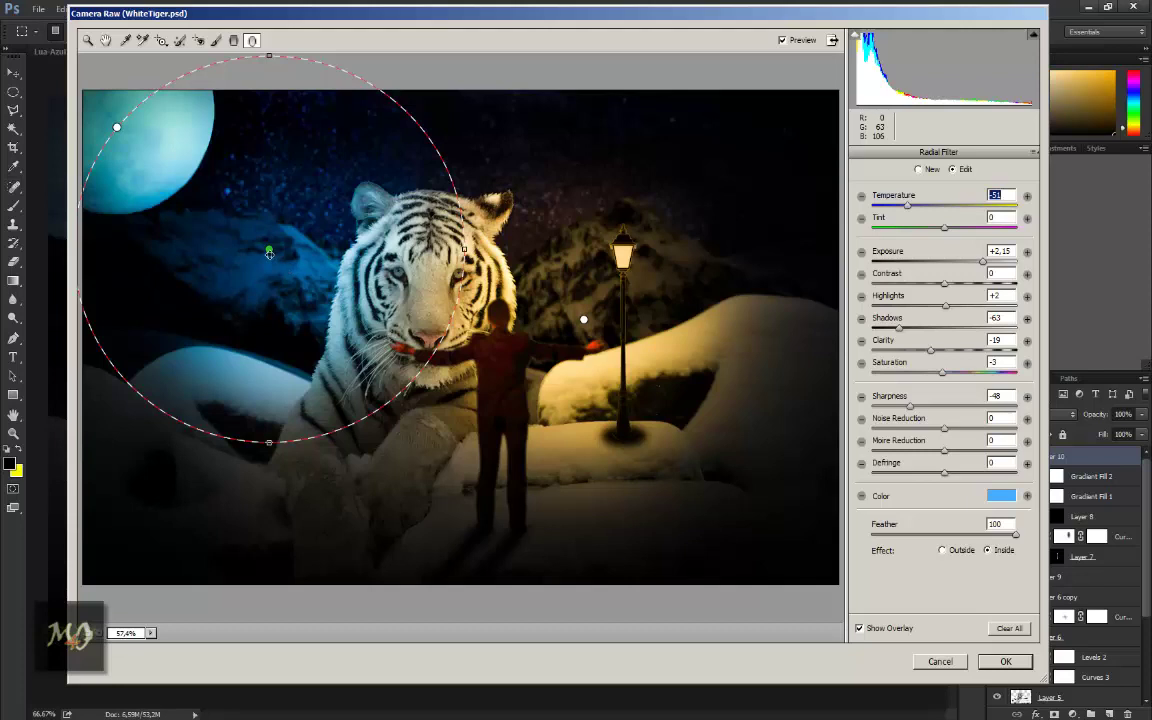
drag(280, 243, 295, 270)
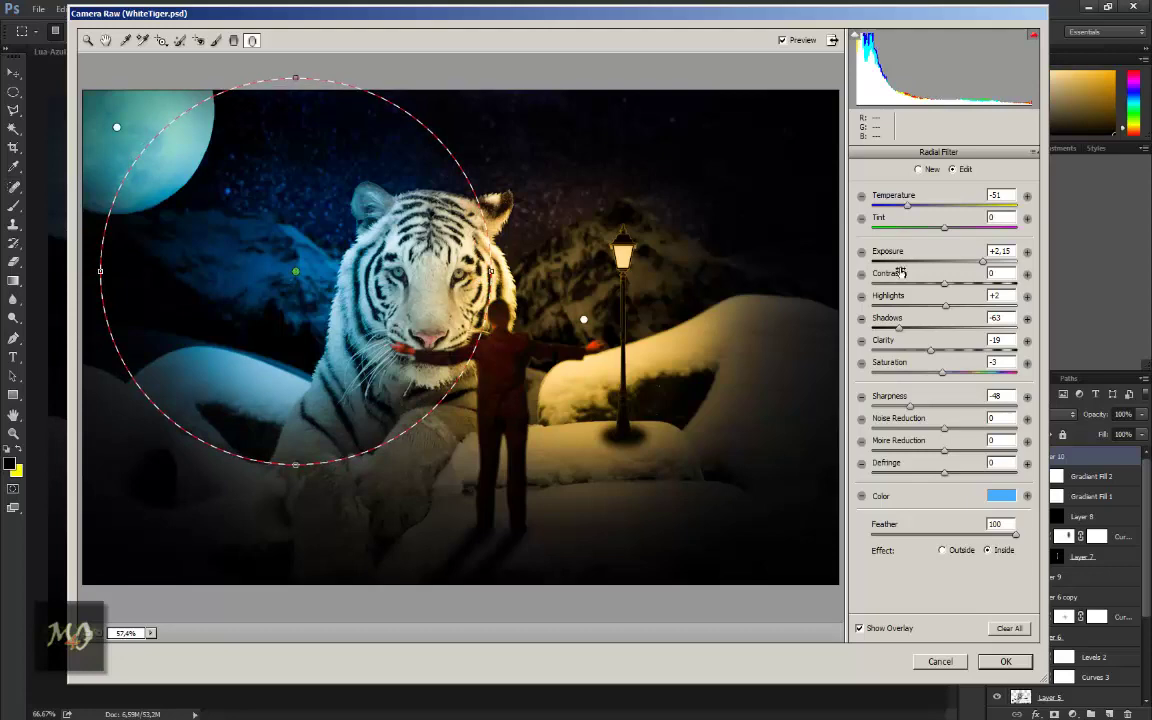
click(1006, 661)
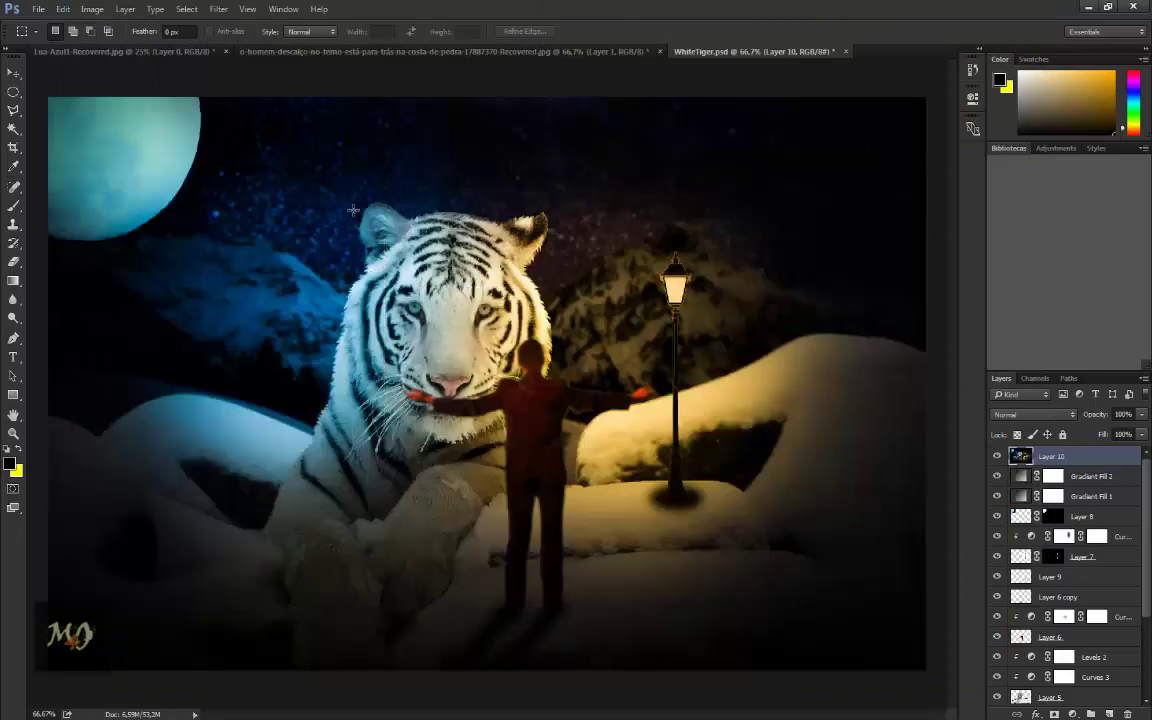
Step: Save the composite and add a new empty layer
click(38, 9)
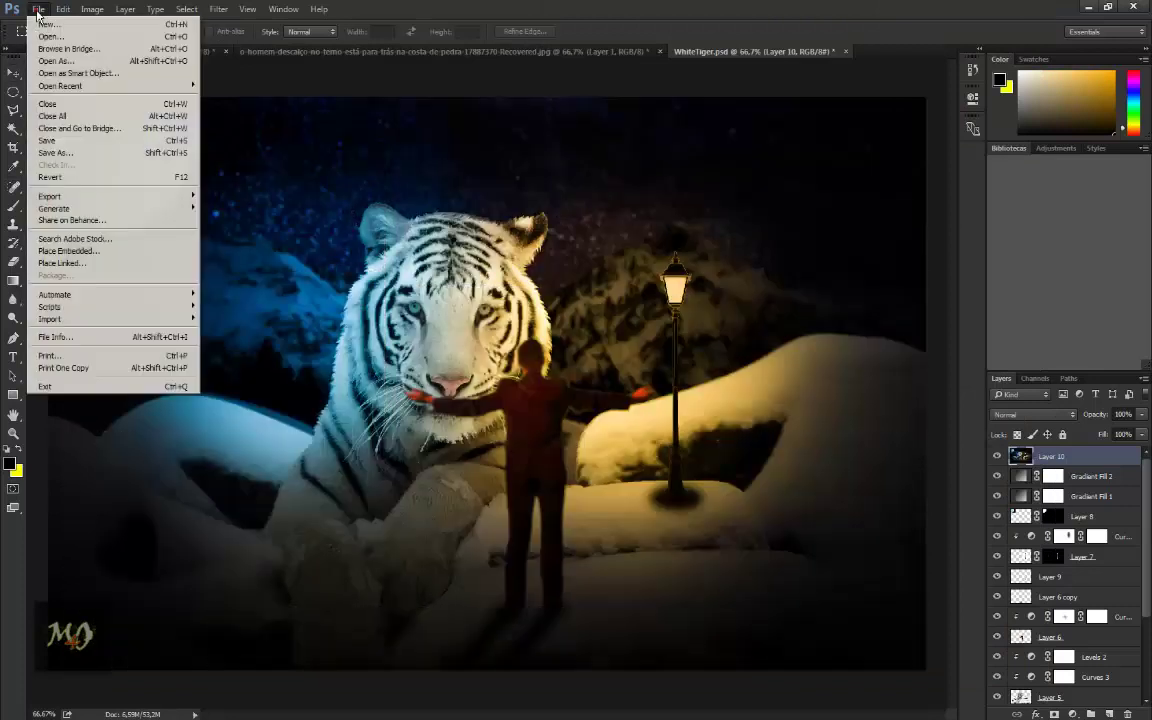
click(58, 141)
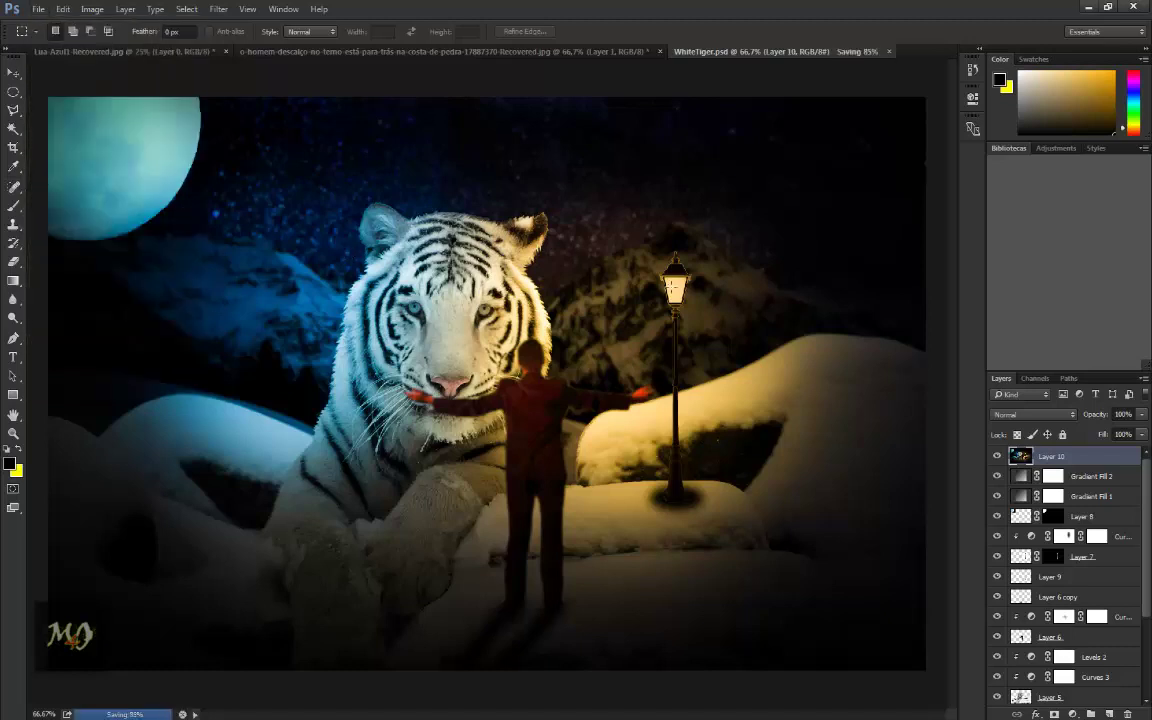
click(1110, 713)
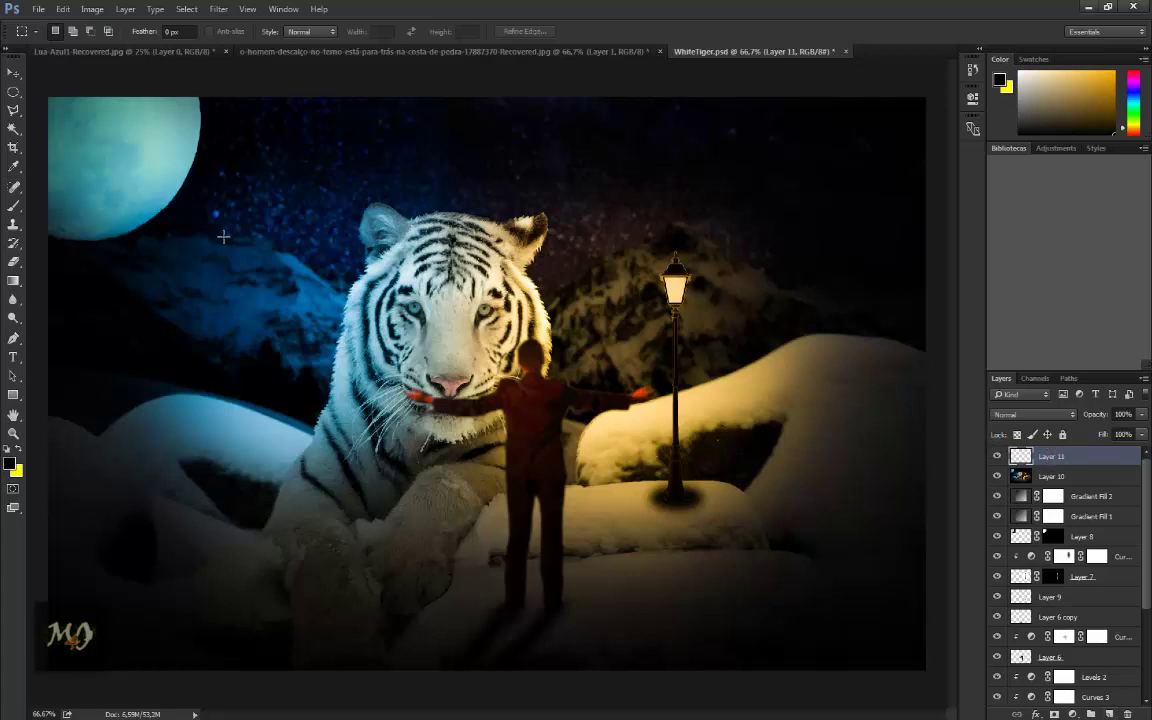
Step: Fill an elliptical selection around the lamp head with yellow, then deselect
click(13, 91)
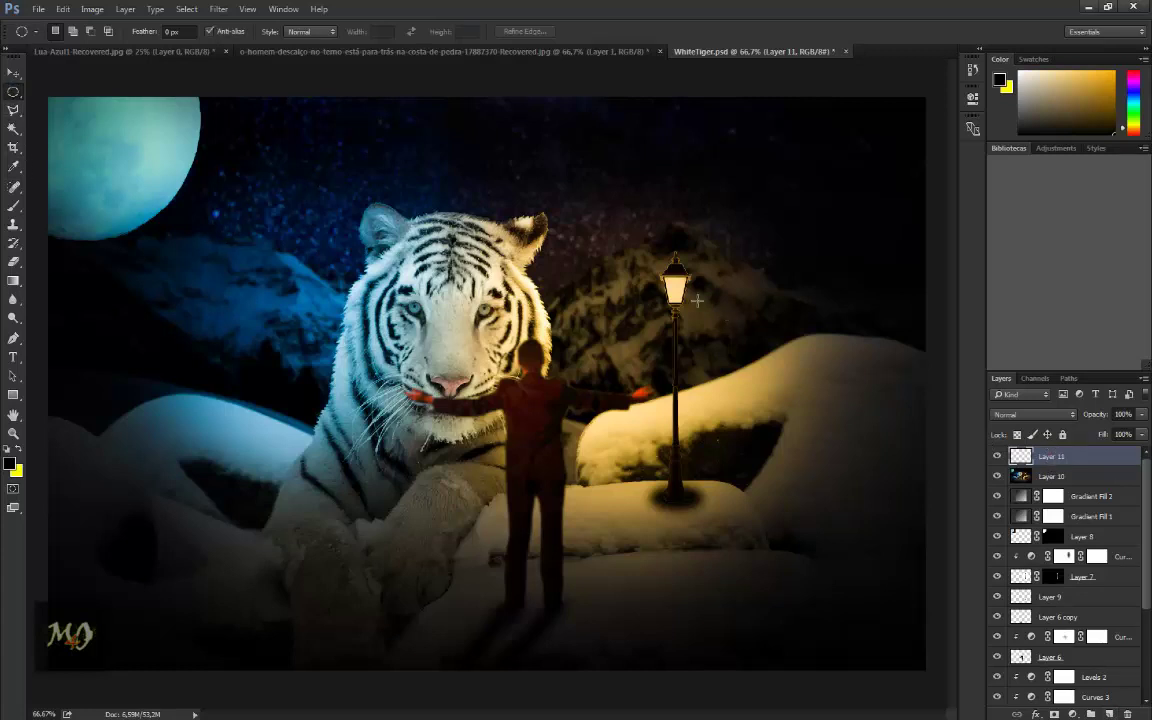
mouse_move(643, 233)
mouse_down()
mouse_move(720, 315)
mouse_move(693, 281)
mouse_up()
click(19, 449)
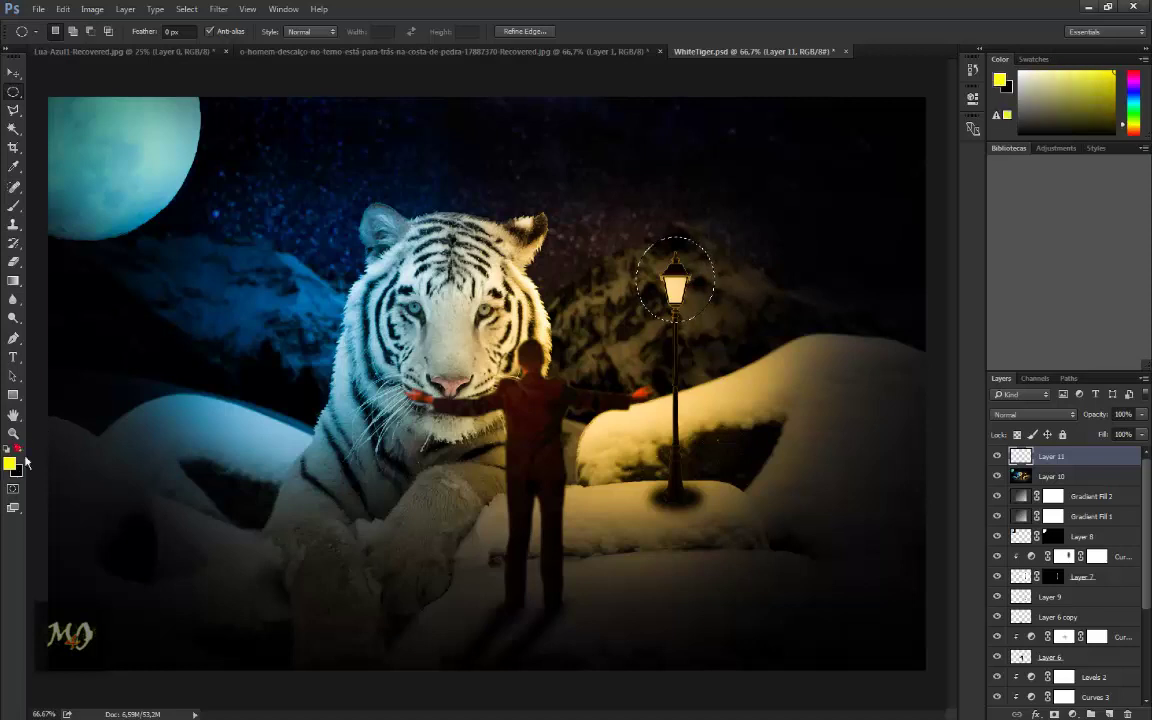
click(9, 462)
click(477, 275)
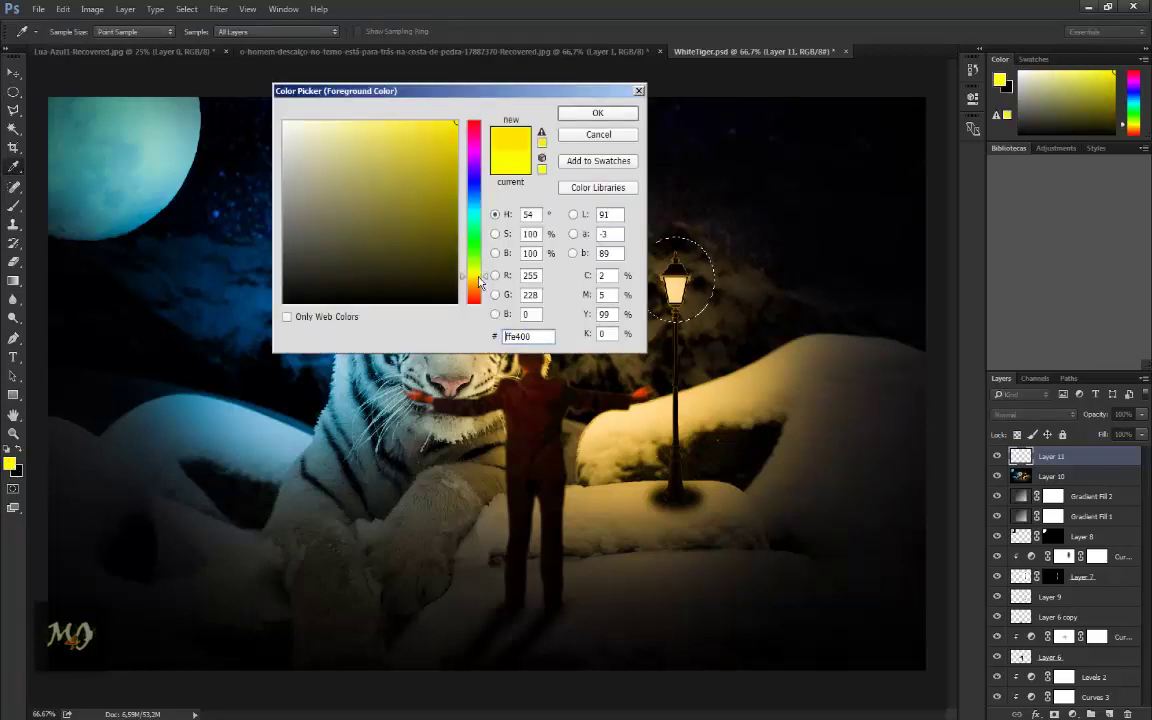
click(592, 115)
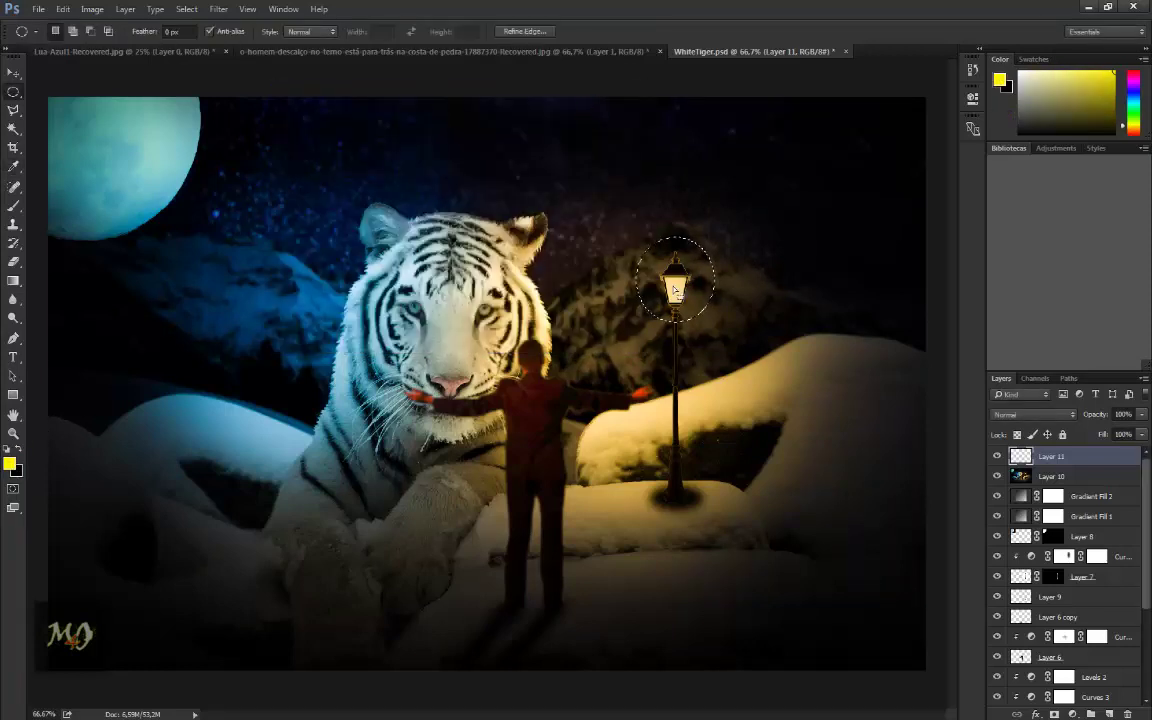
key(alt+BackSpace)
key(ctrl+d)
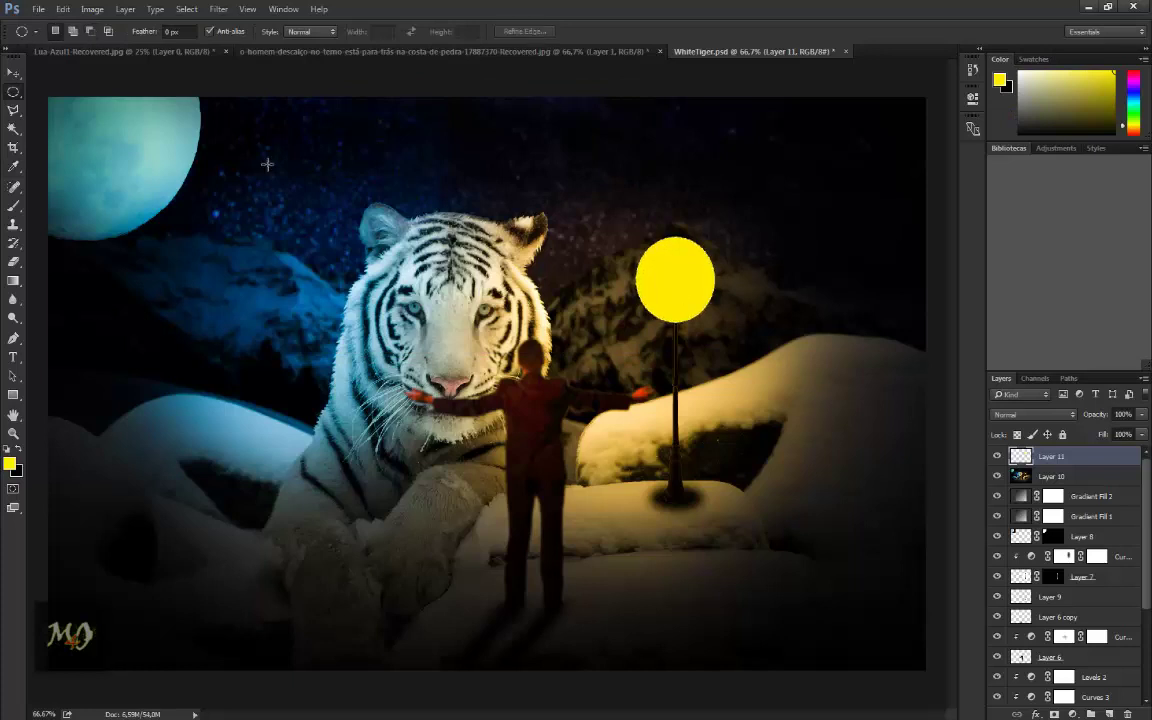
Step: Blur the yellow circle with a 49.7-pixel Gaussian Blur
click(220, 10)
mouse_move(222, 153)
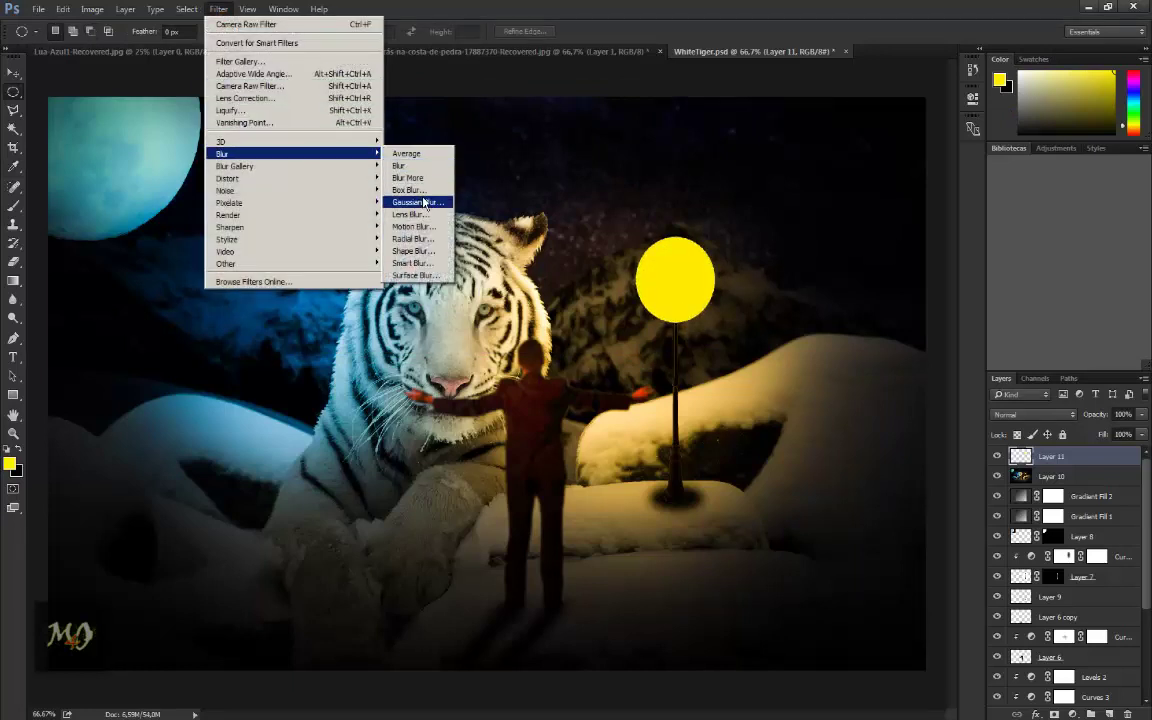
click(417, 202)
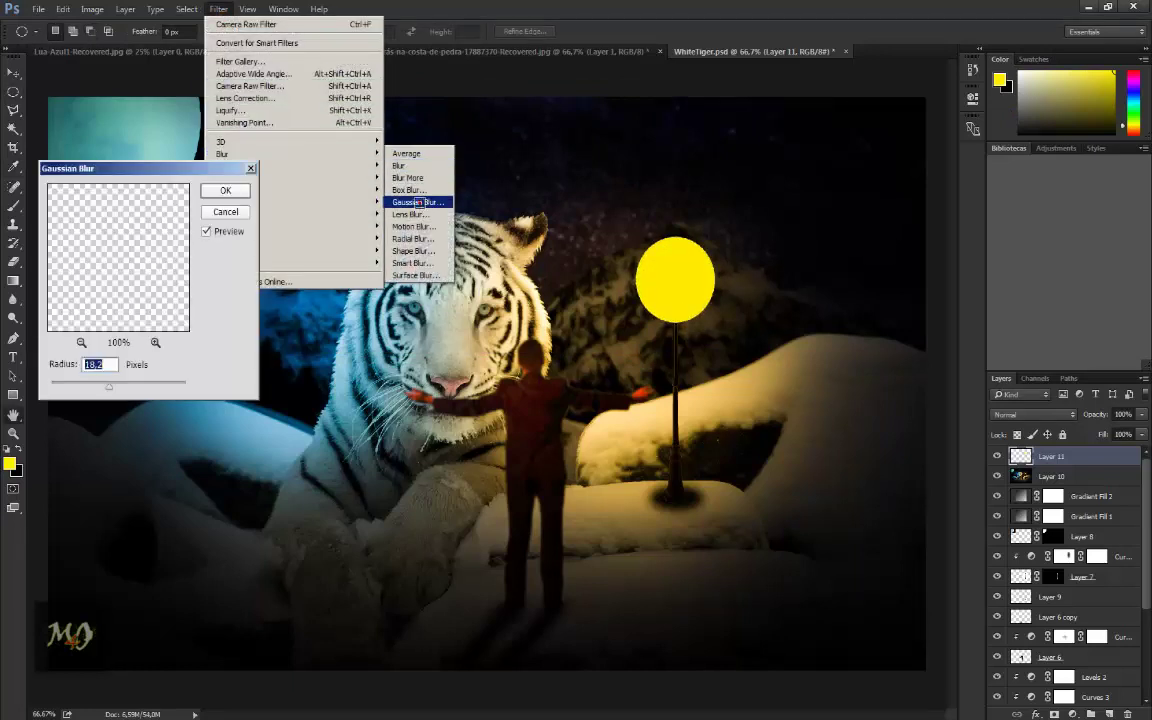
click(121, 384)
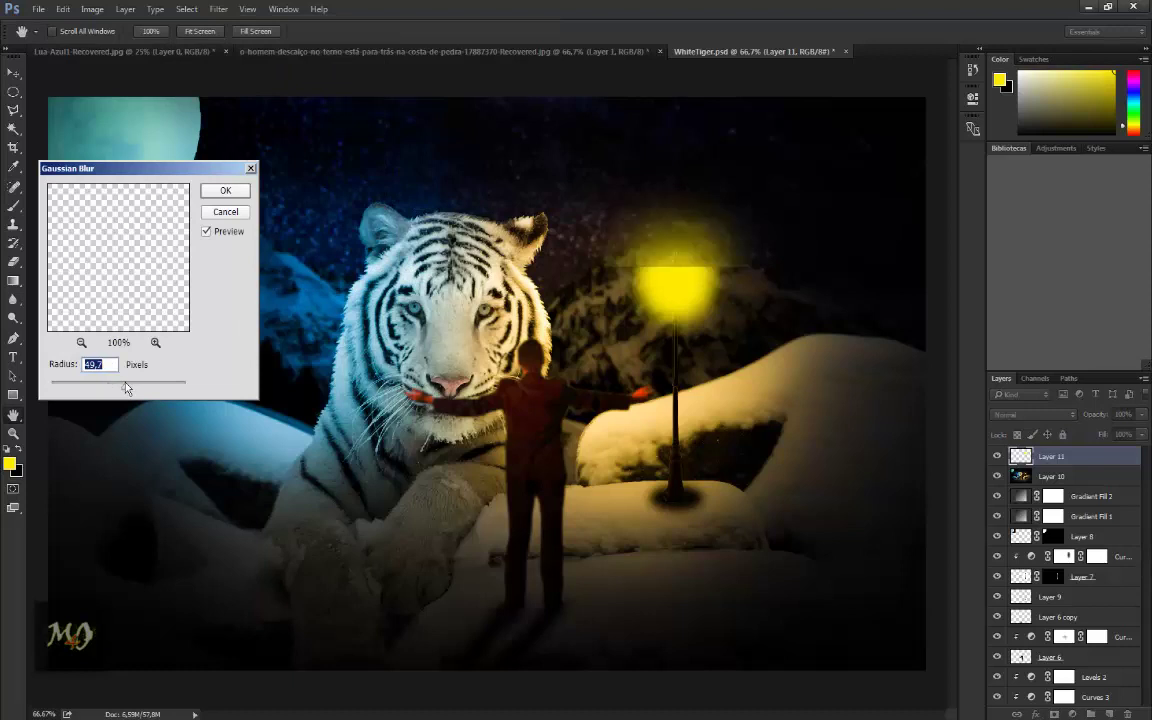
click(219, 192)
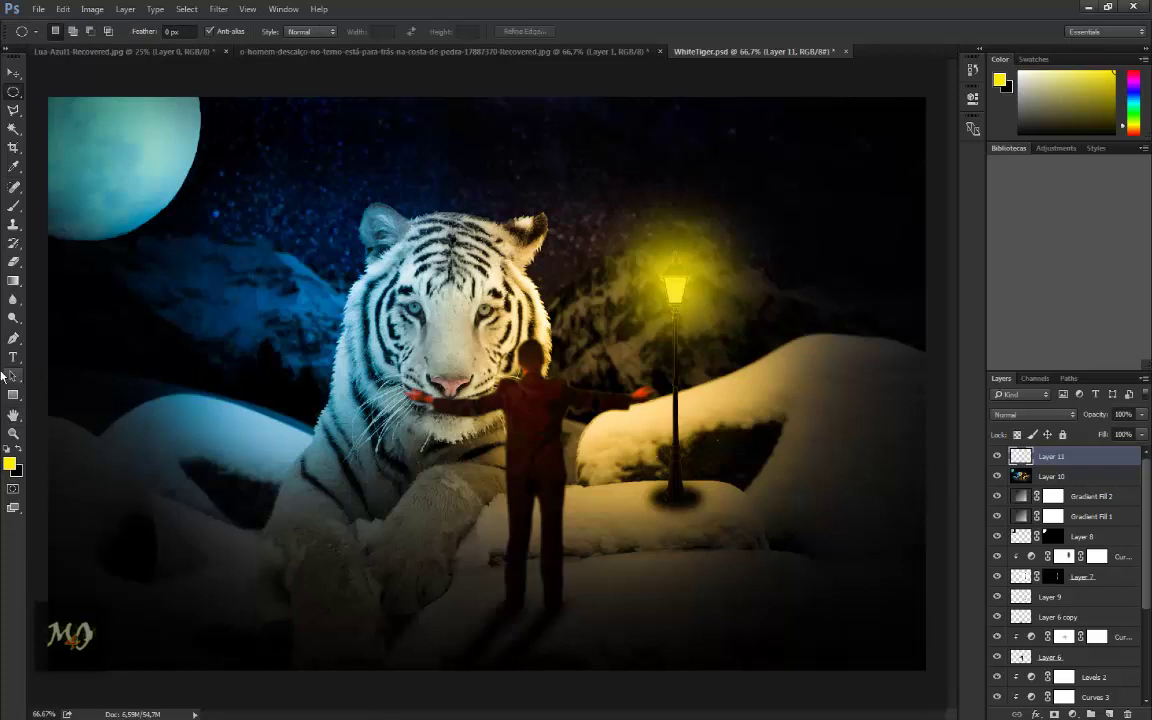
Step: Fade parts of the lamp's yellow glow with a soft round 150 px Eraser
click(13, 261)
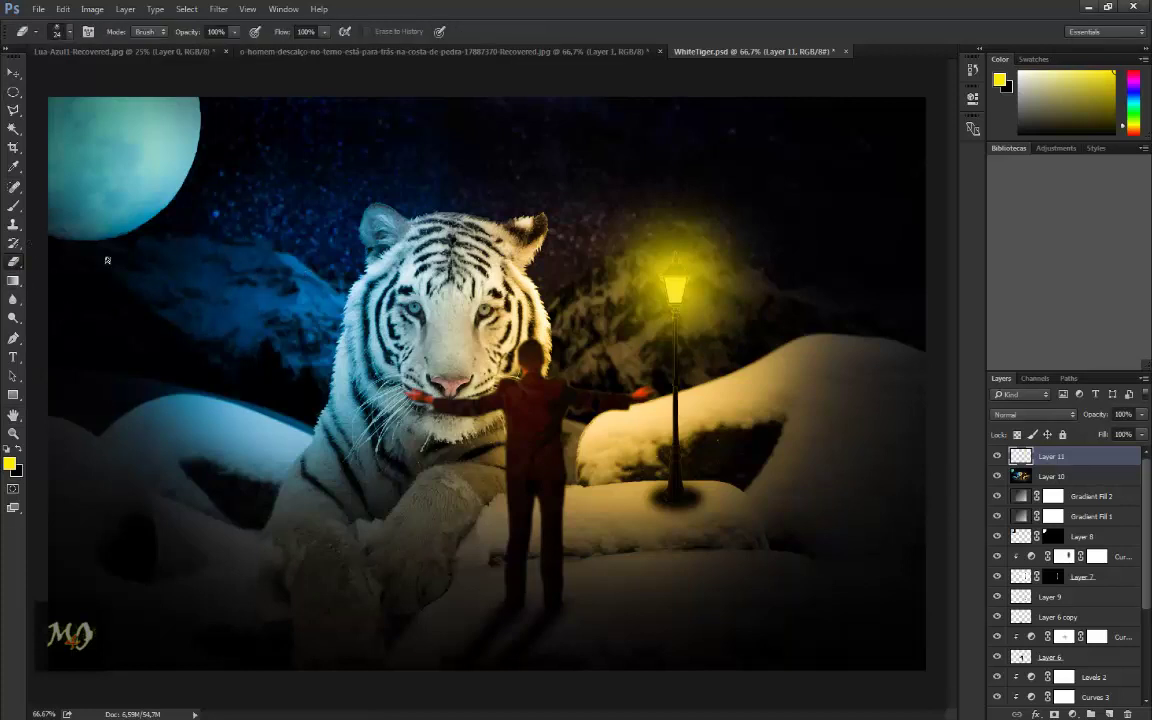
click(63, 28)
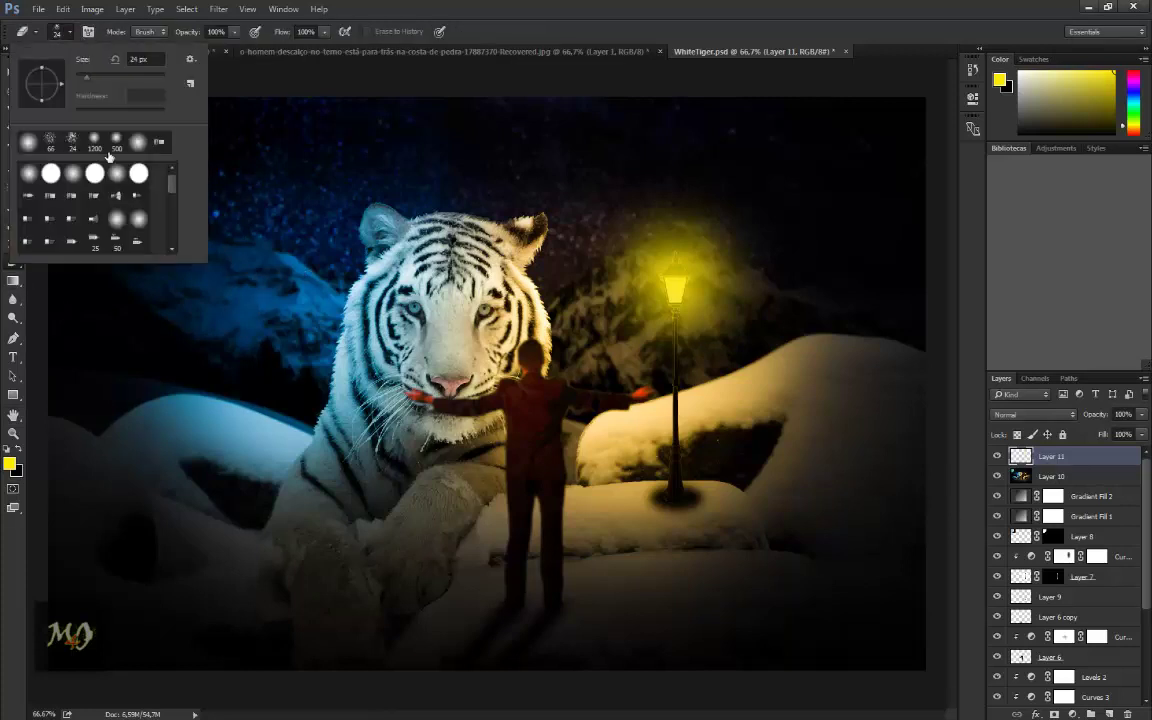
click(491, 10)
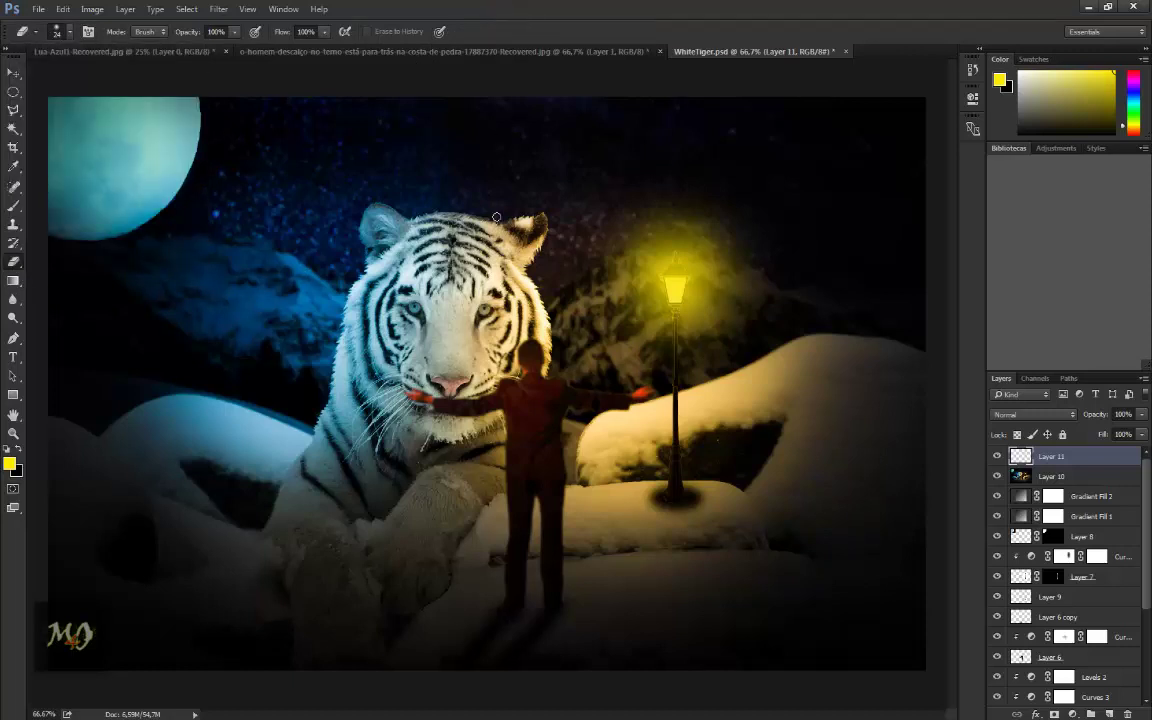
key(bracketright)
key(bracketright)
key(bracketright)
key(bracketright)
key(bracketright)
key(bracketright)
key(bracketright)
key(bracketleft)
key(bracketleft)
key(bracketleft)
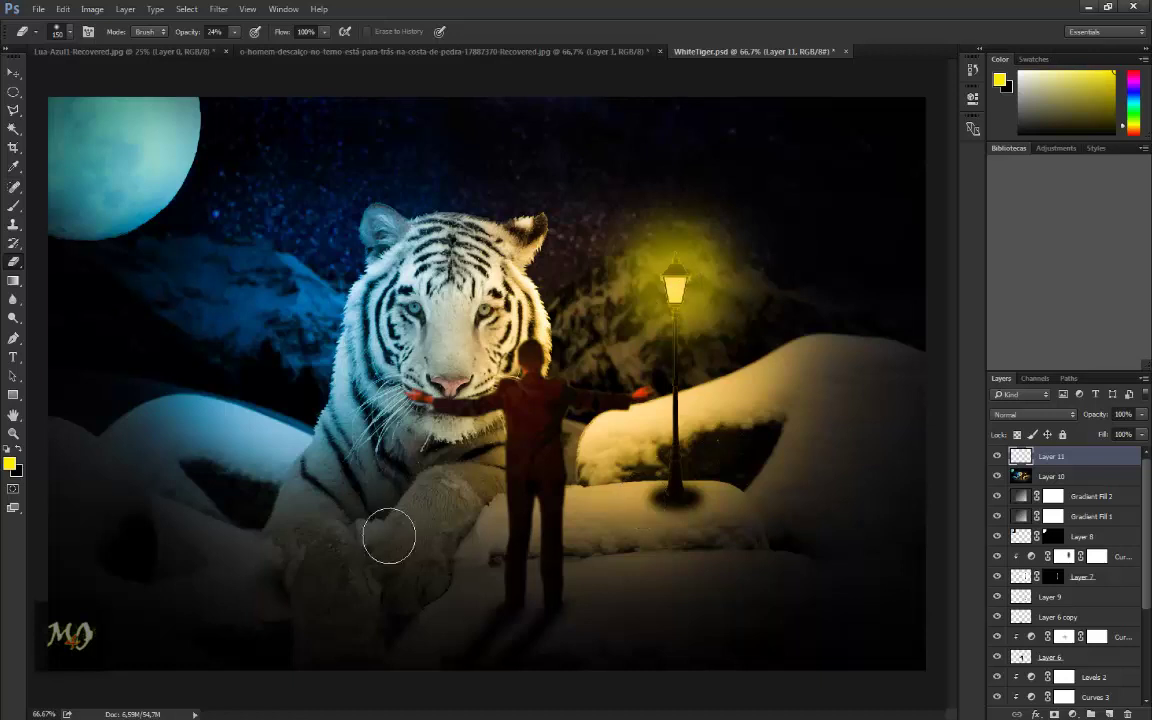
Step: Make Layer 10 active with the Move tool and bring up the adjustment layer list
click(13, 73)
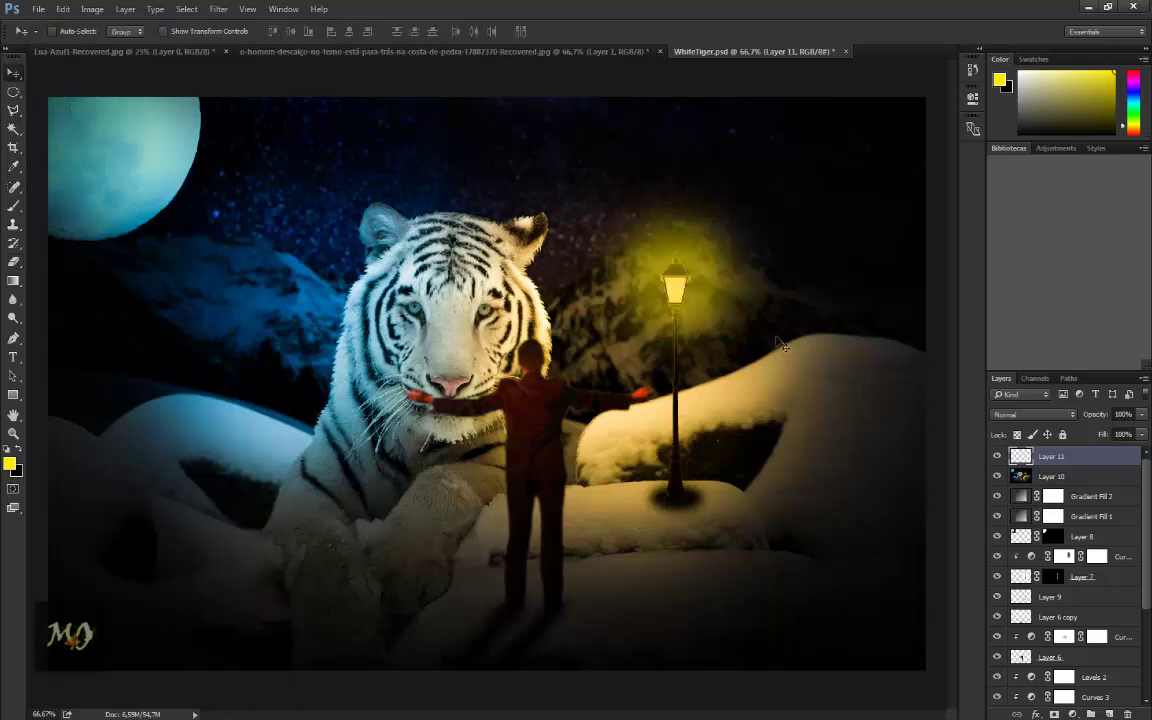
click(1040, 476)
click(1092, 714)
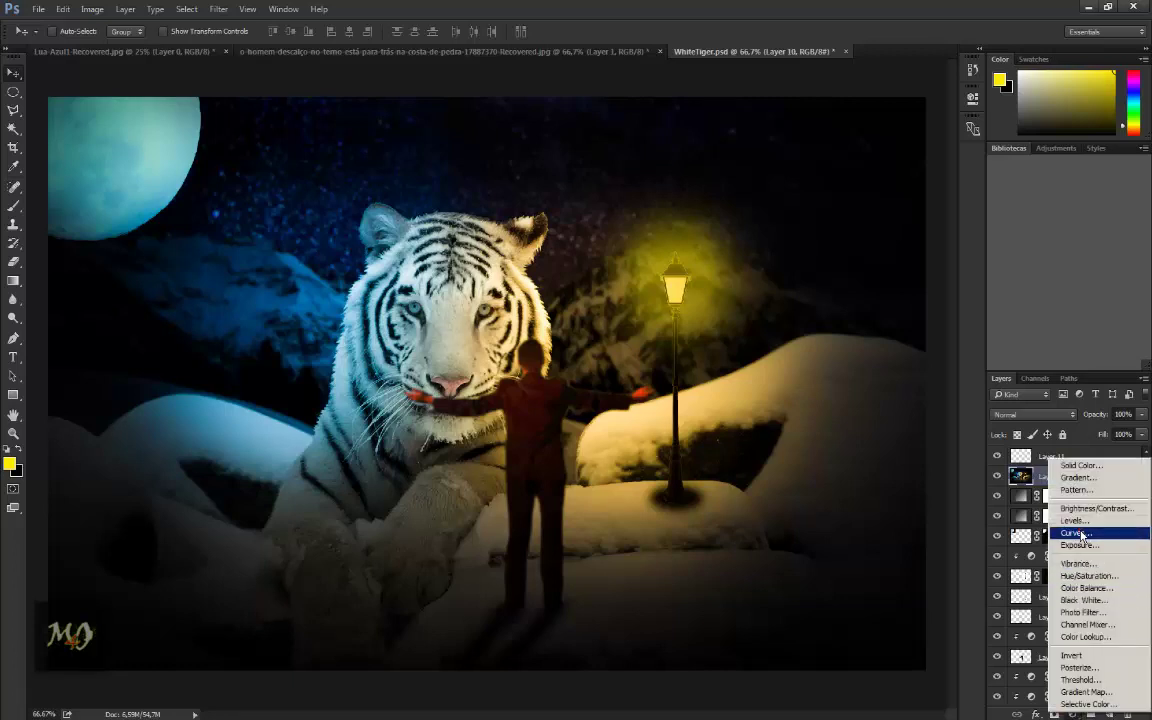
Step: Add a Color Balance clipped to Layer 10 with Yellow/Blue -78, its mask inverted to black
click(1086, 588)
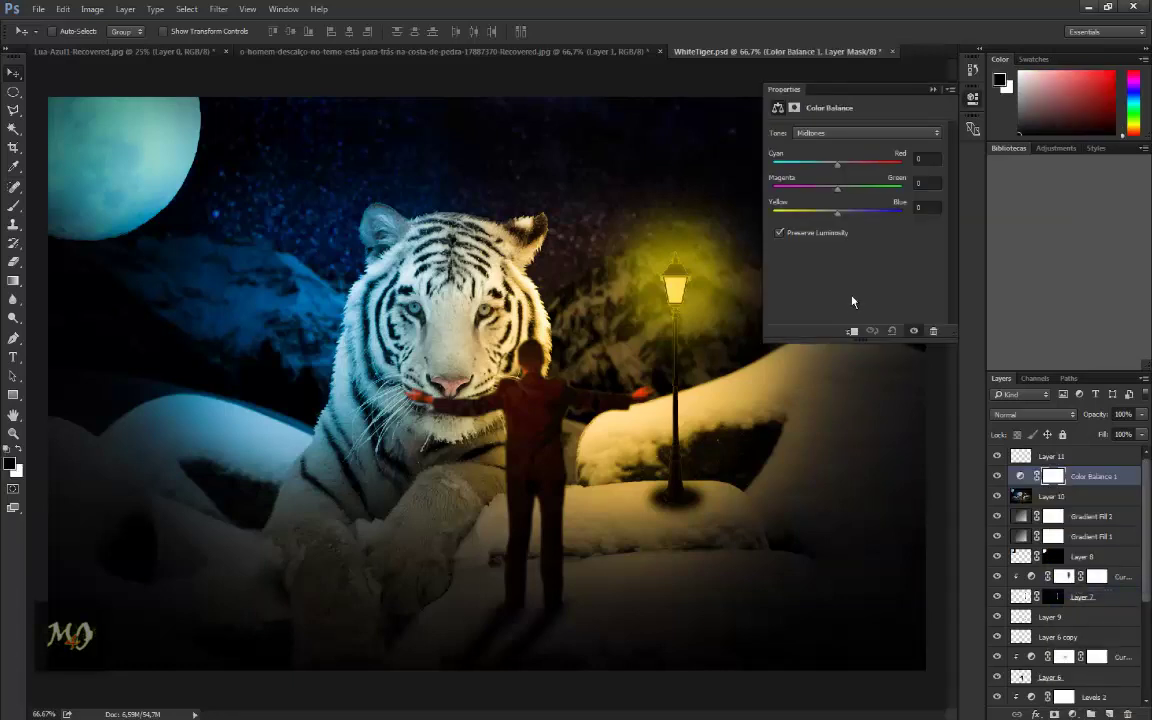
click(853, 332)
drag(837, 218, 810, 220)
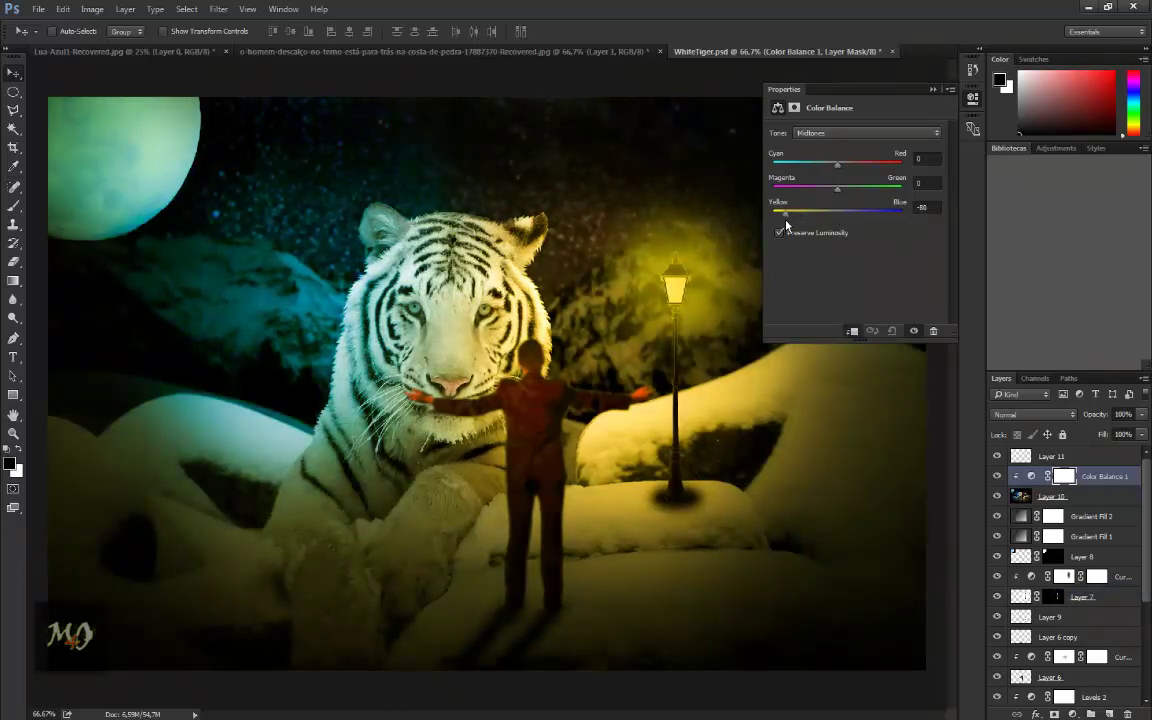
drag(786, 225, 788, 225)
click(932, 89)
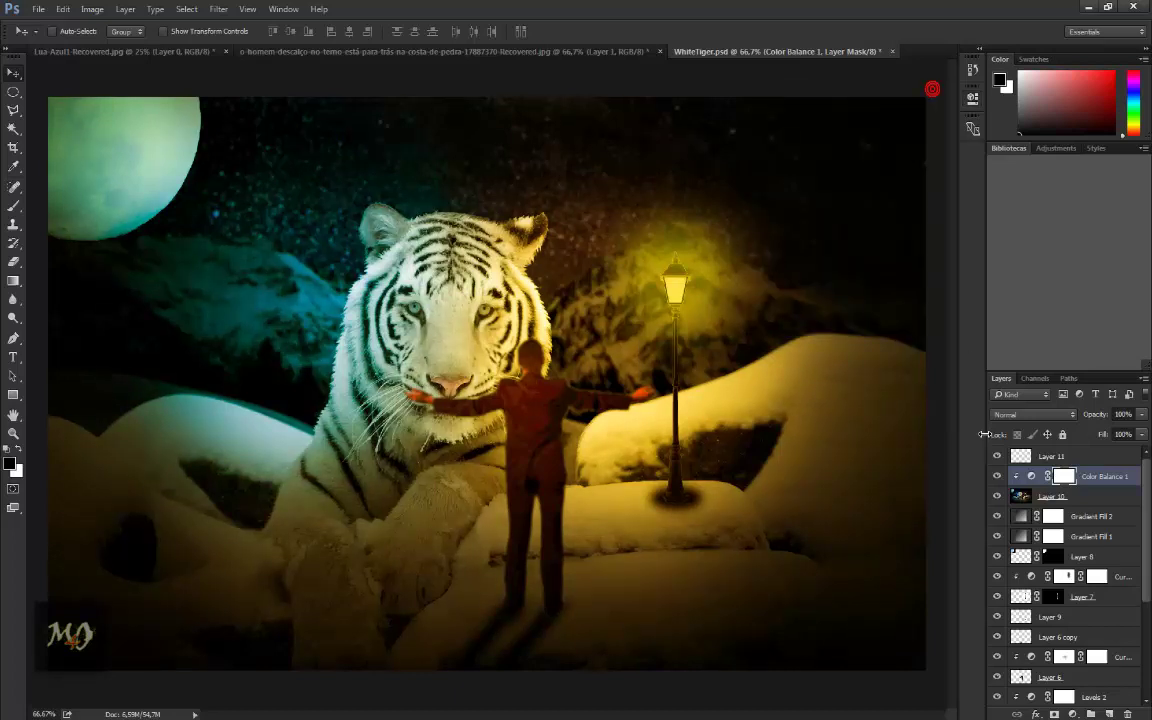
click(1054, 714)
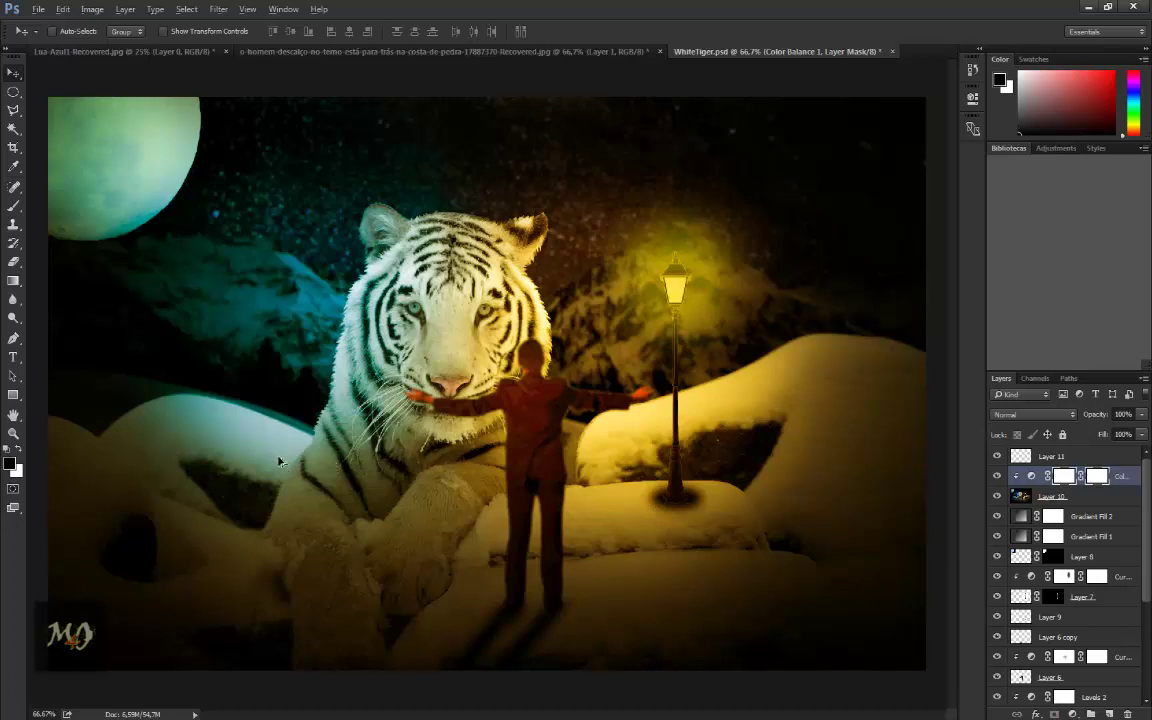
key(ctrl+i)
Step: Pick a smaller Brush, load the Levels 1 mask selection, and set white as foreground
click(13, 205)
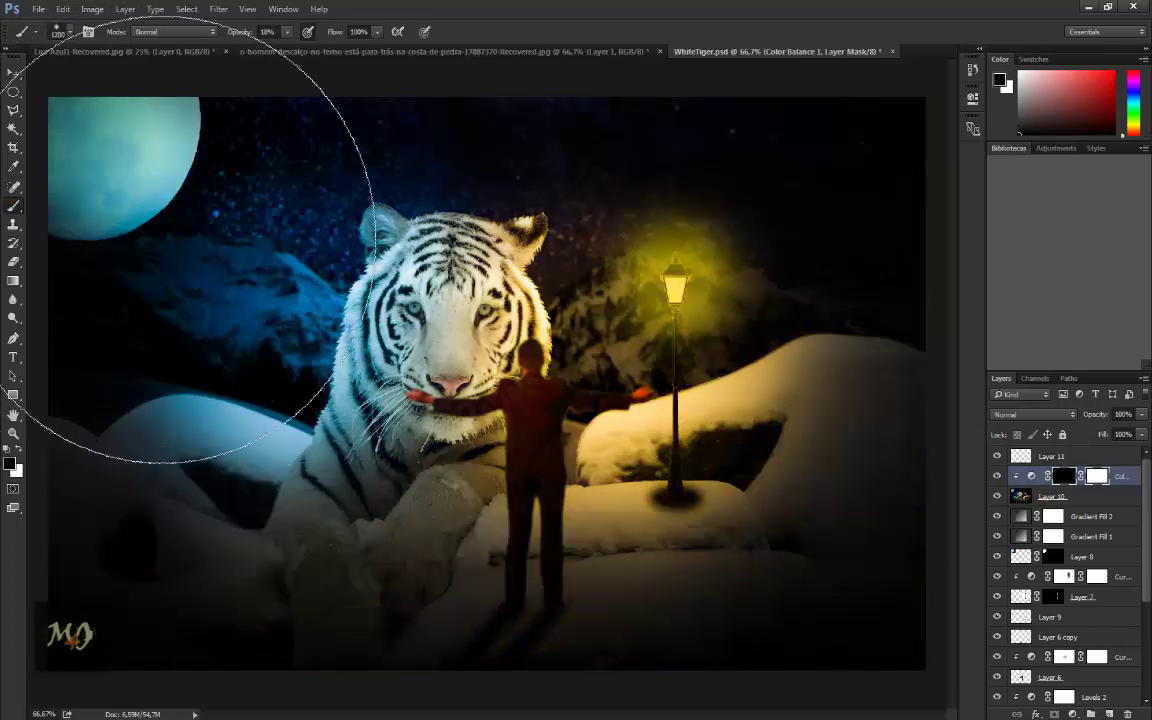
key(bracketleft)
key(bracketleft)
key(bracketleft)
key(bracketleft)
key(bracketleft)
key(bracketleft)
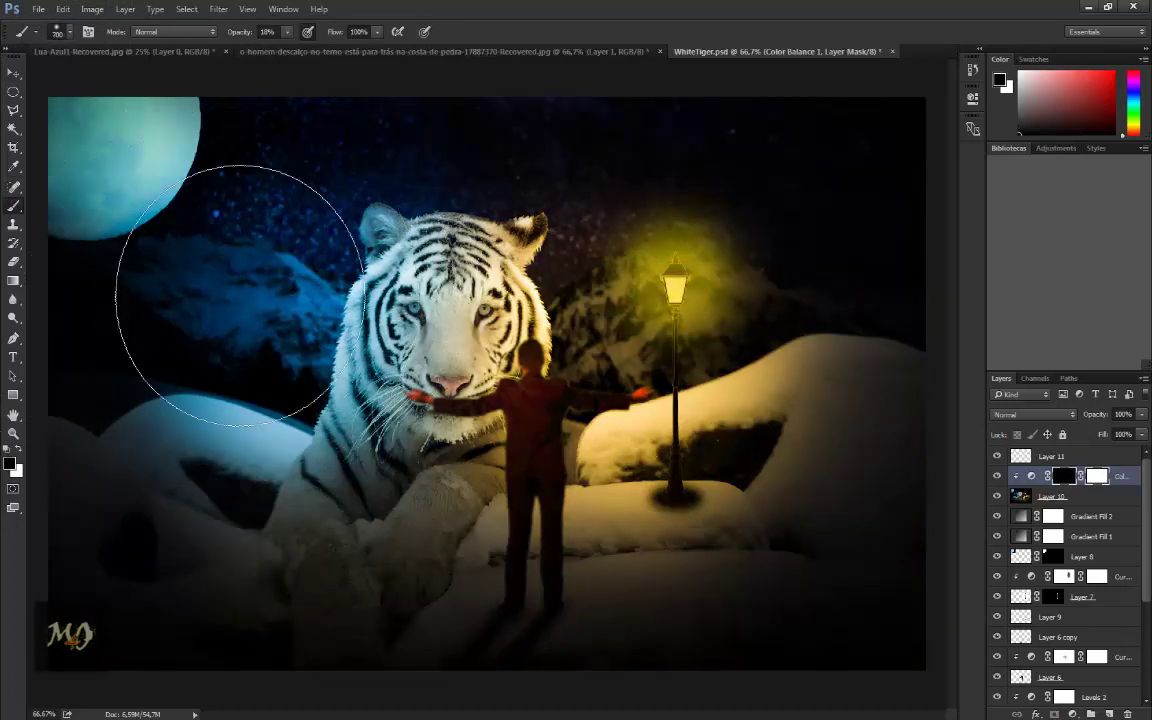
key(bracketleft)
key(bracketleft)
key(bracketleft)
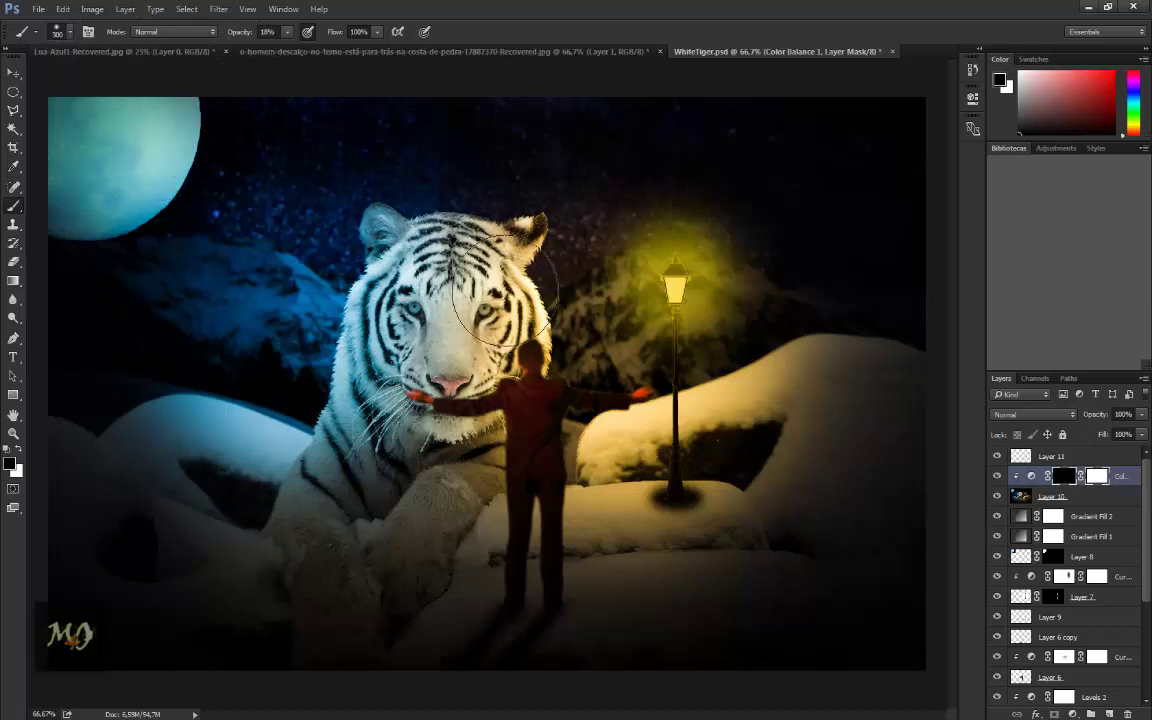
drag(1147, 522, 1150, 614)
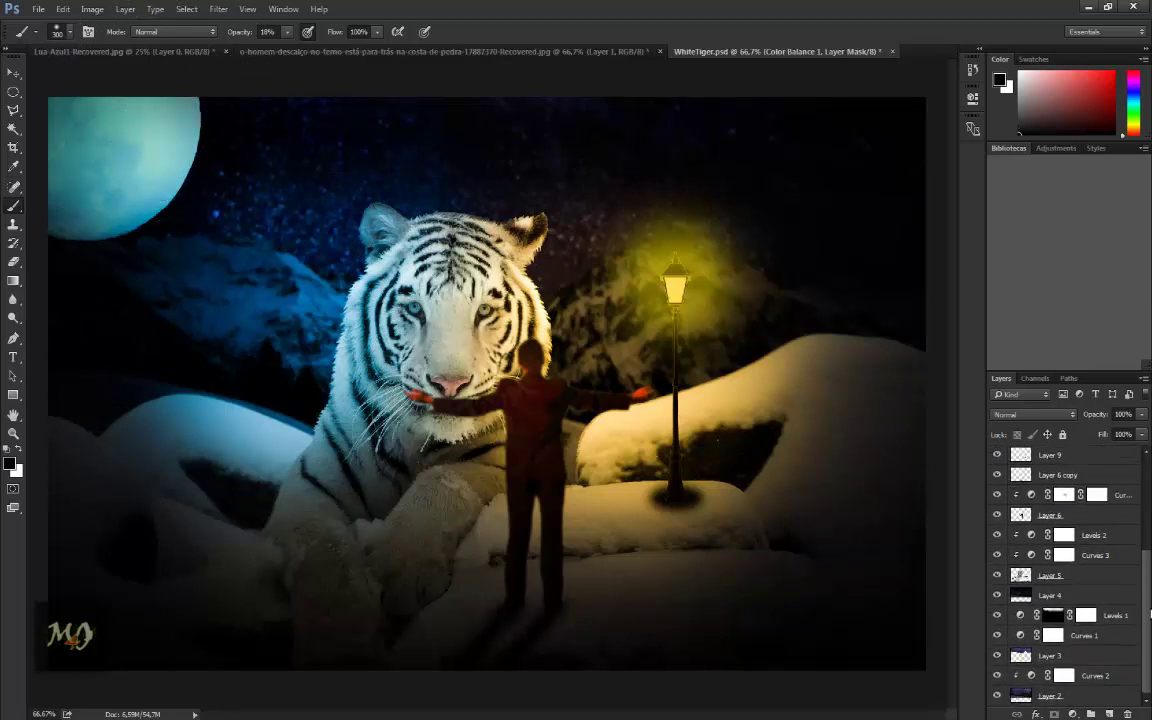
ctrl+click(1021, 577)
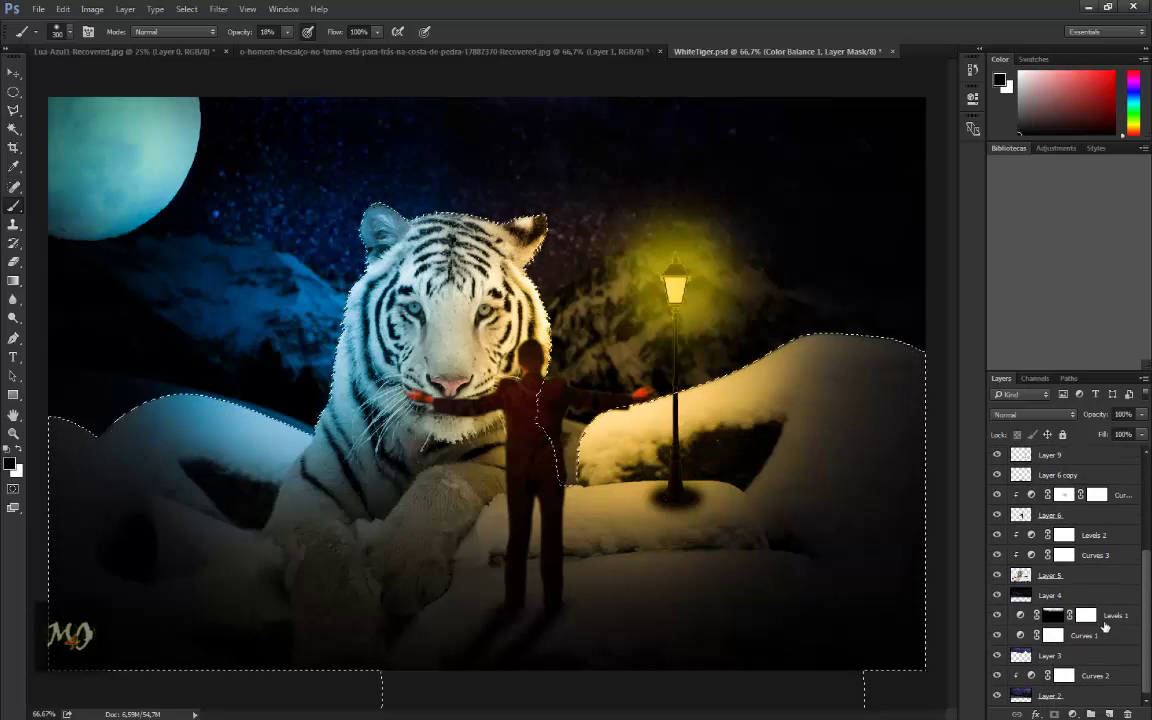
scroll(1060, 560, up, 4)
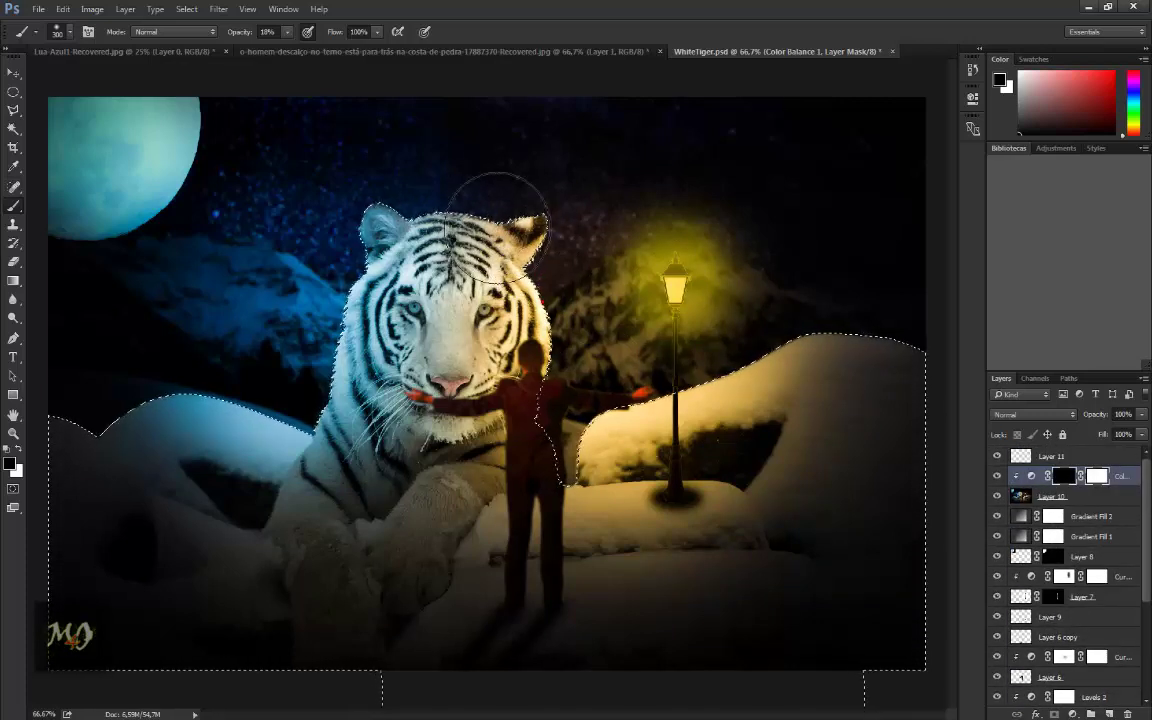
click(19, 451)
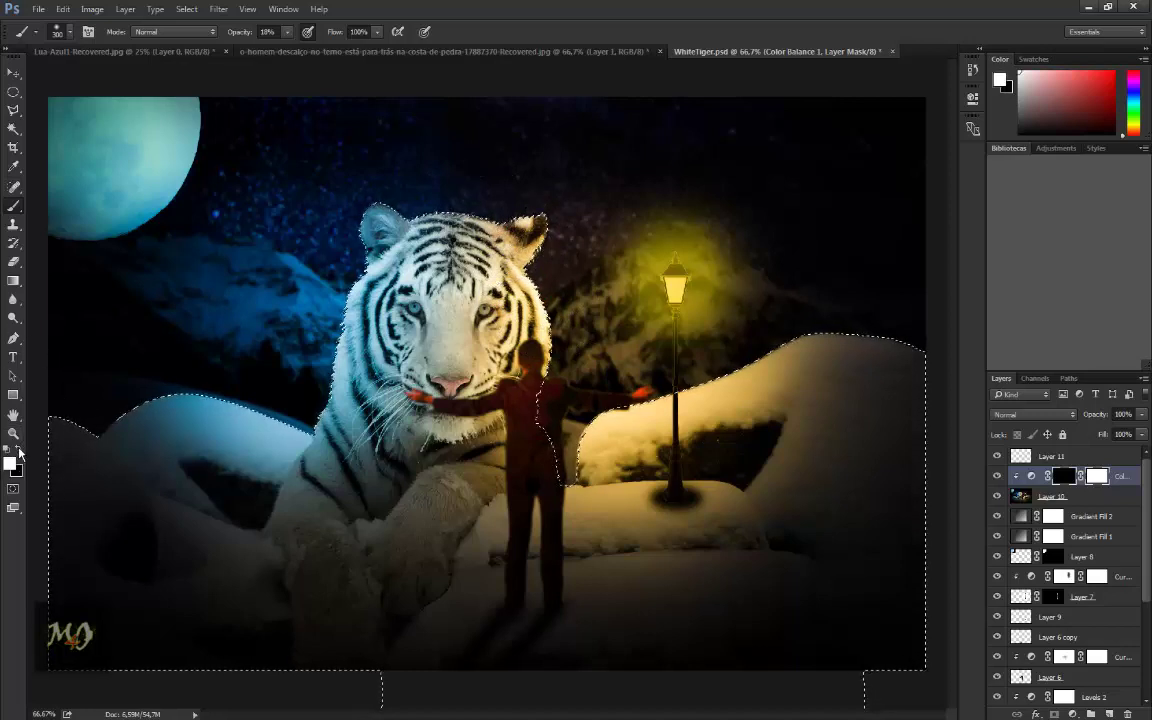
Step: Paint warm yellow light onto the tiger's face, cheek, forehead, ear and chest
drag(518, 245, 466, 340)
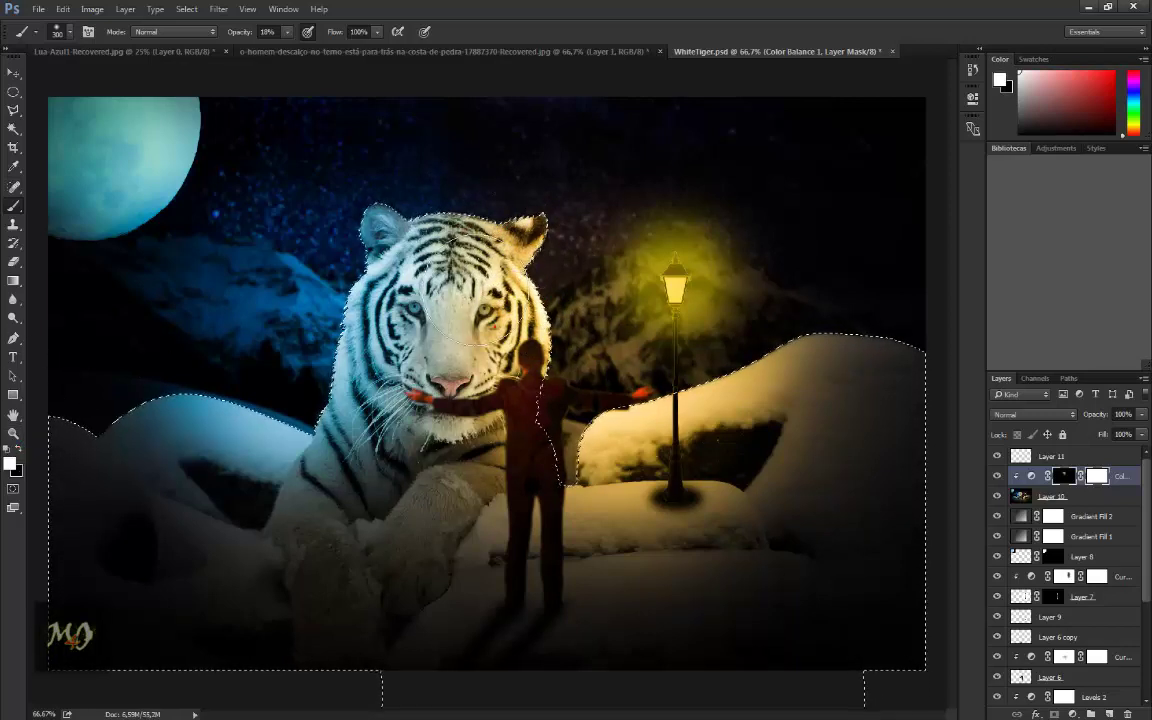
key(bracketleft)
key(bracketleft)
key(bracketleft)
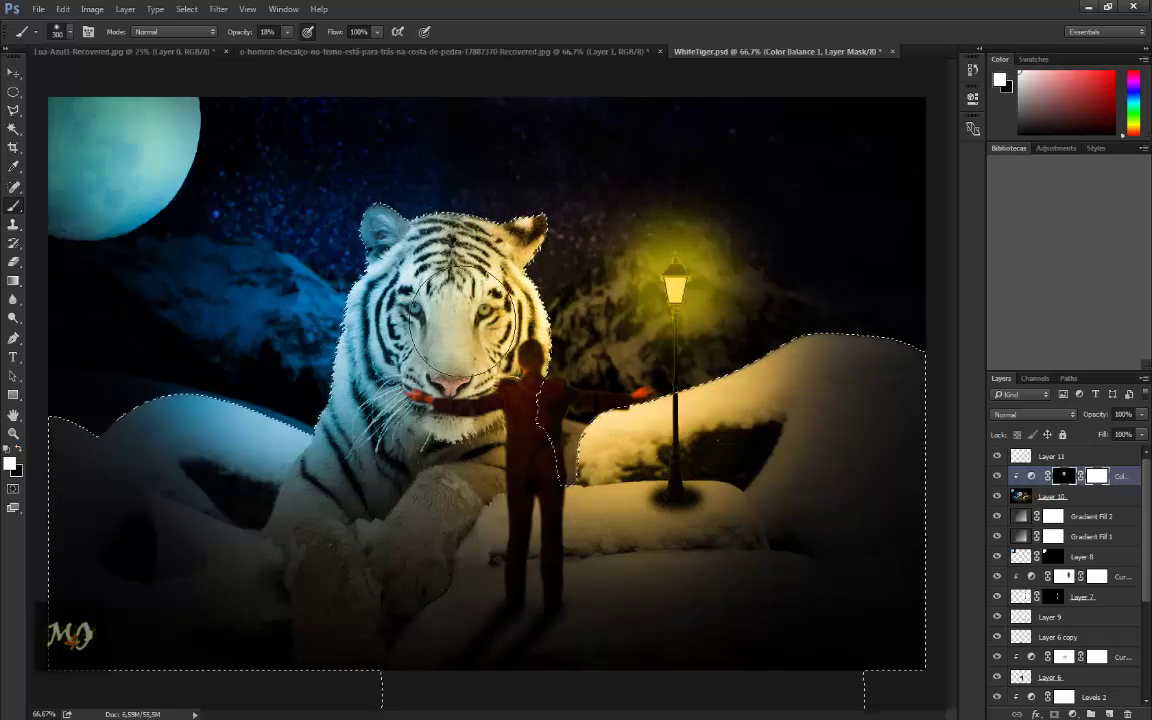
drag(468, 341, 478, 242)
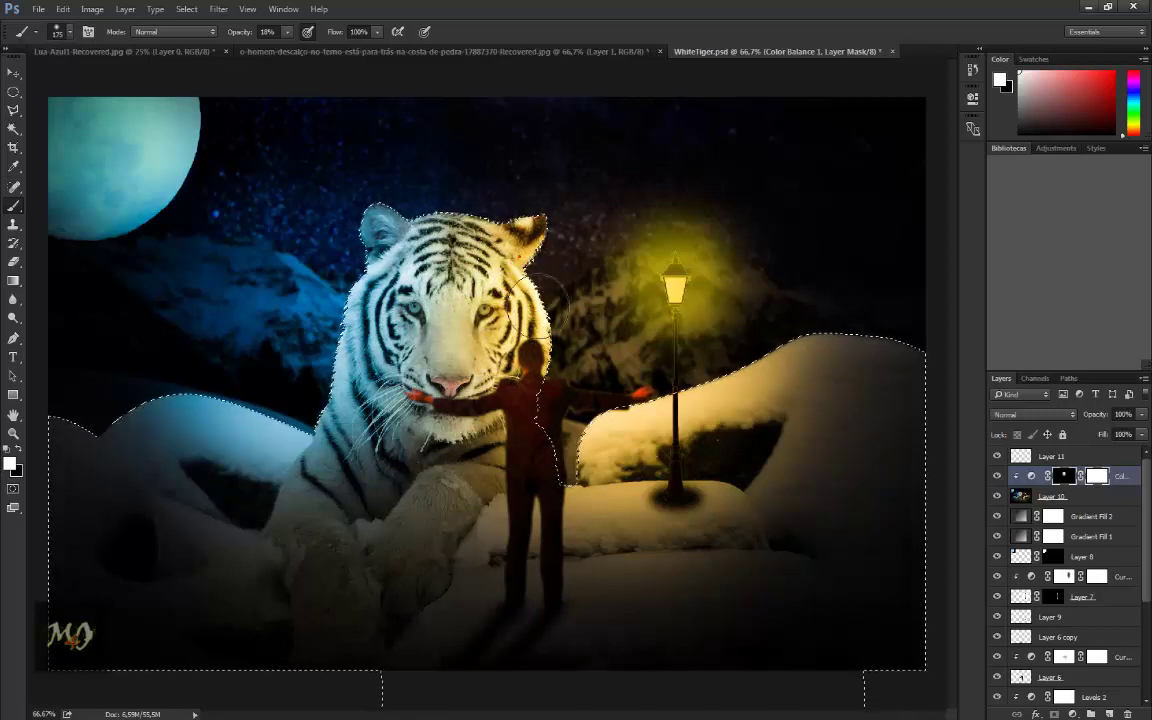
drag(540, 300, 468, 238)
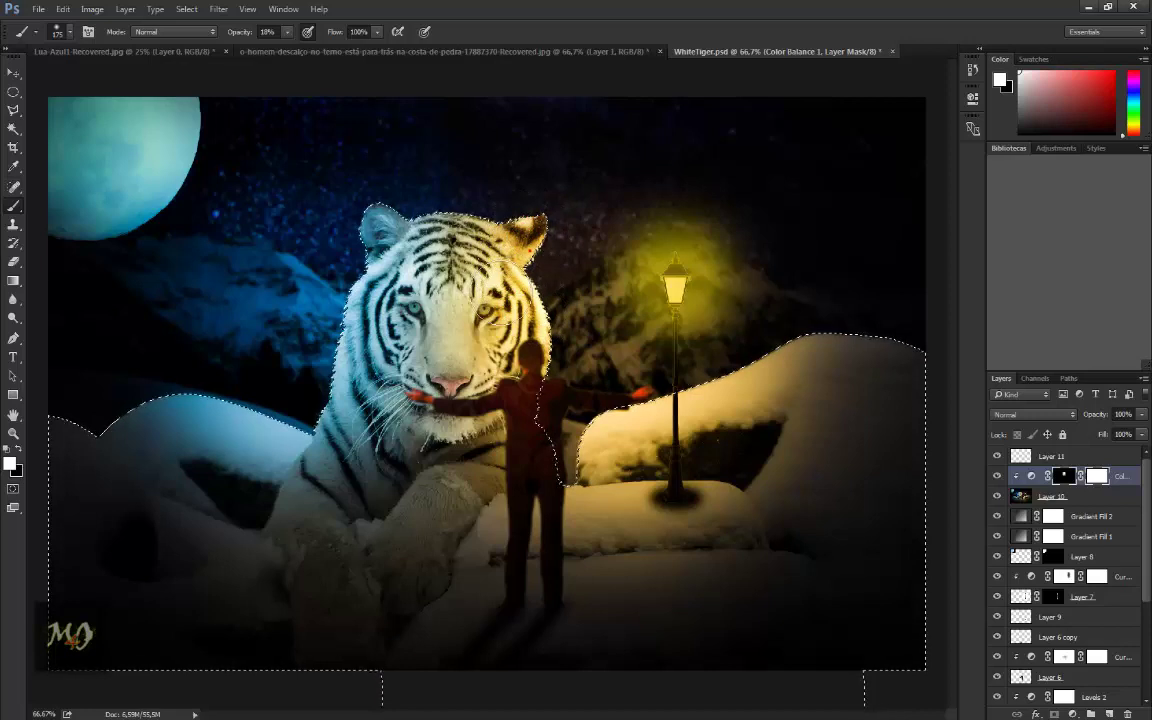
key(bracketleft)
key(bracketleft)
key(bracketleft)
drag(290, 46, 300, 46)
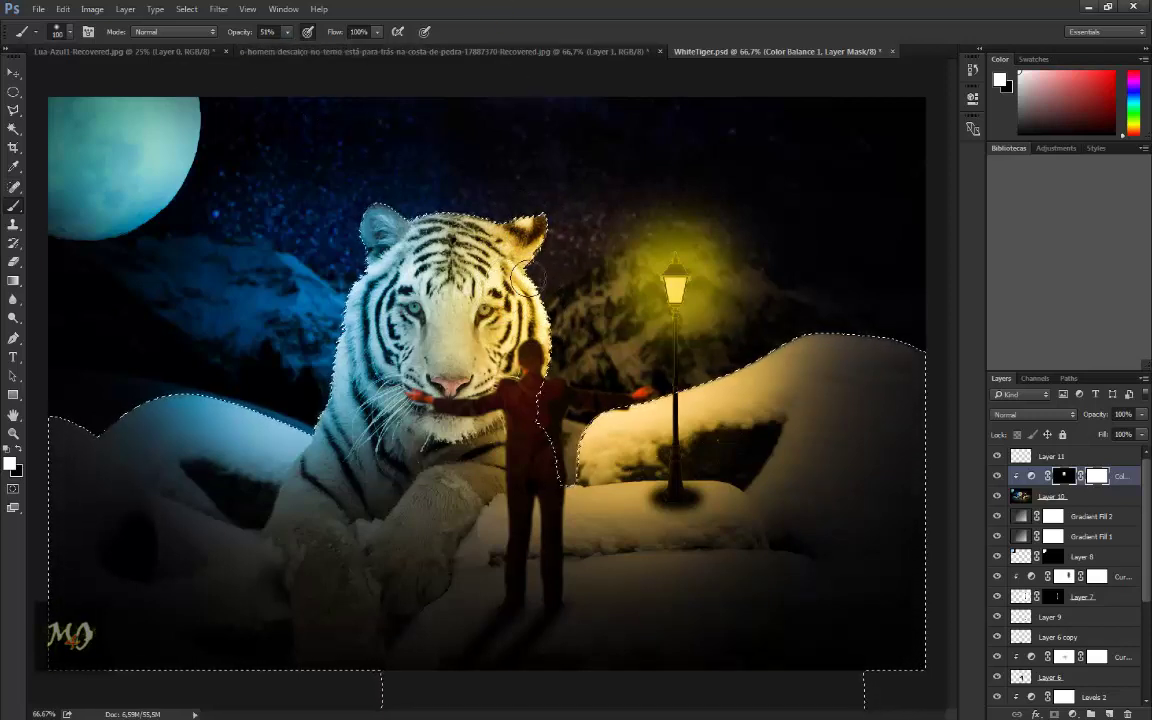
right_click(605, 262)
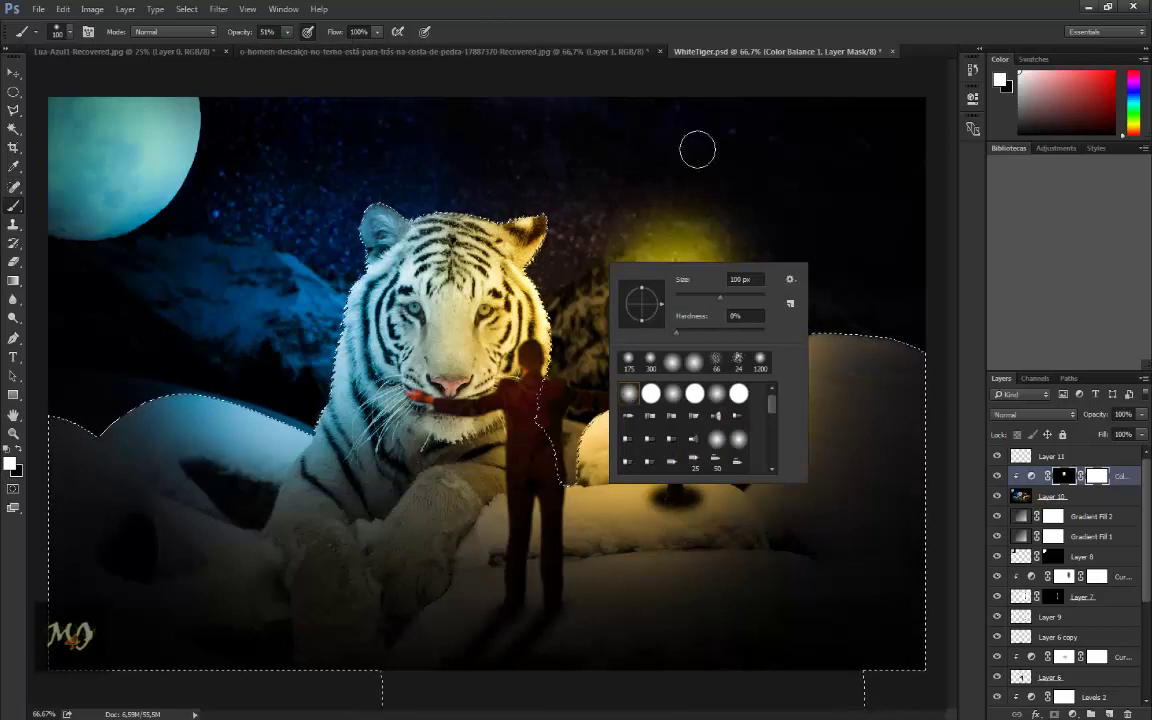
click(697, 149)
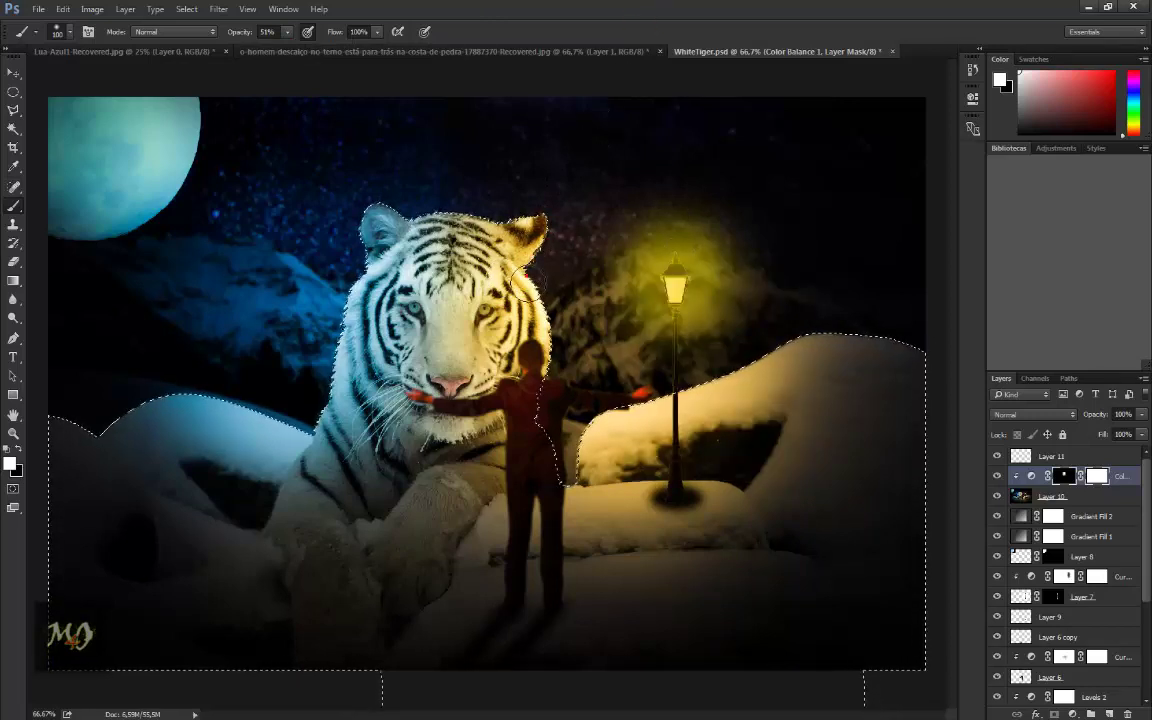
drag(424, 428, 459, 483)
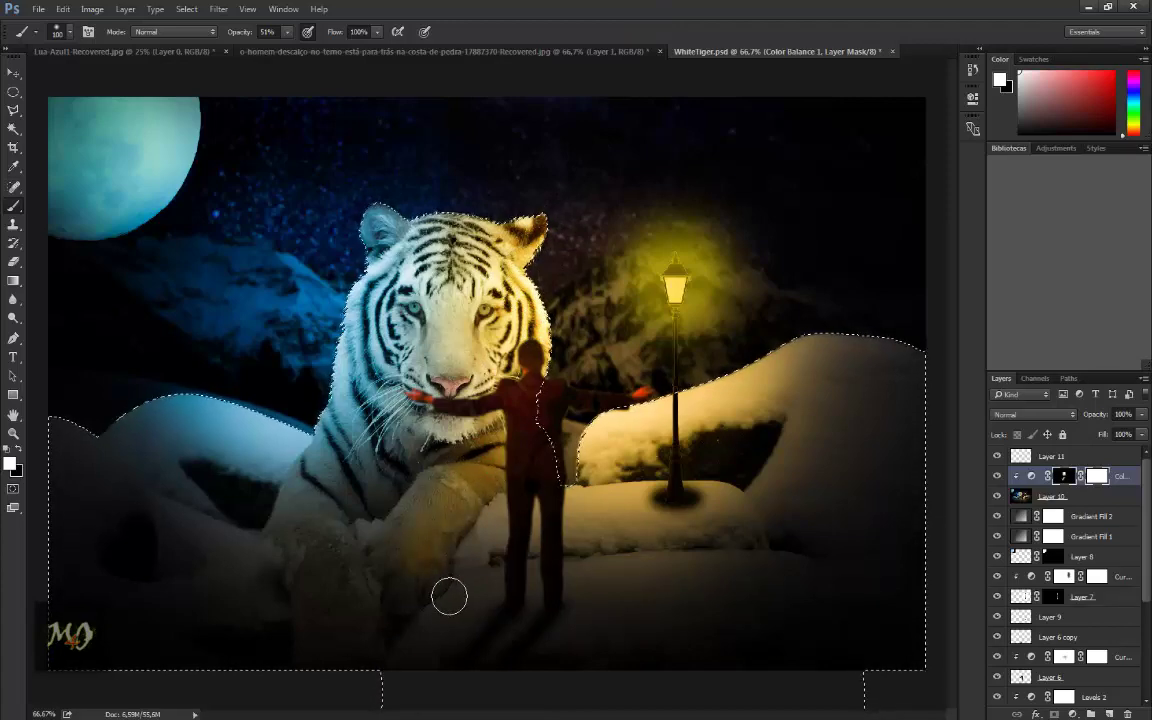
key(ctrl+d)
key(ctrl+h)
Step: Paint black at 8% opacity with a 250 px brush to soften the leg and paw
click(19, 451)
click(286, 31)
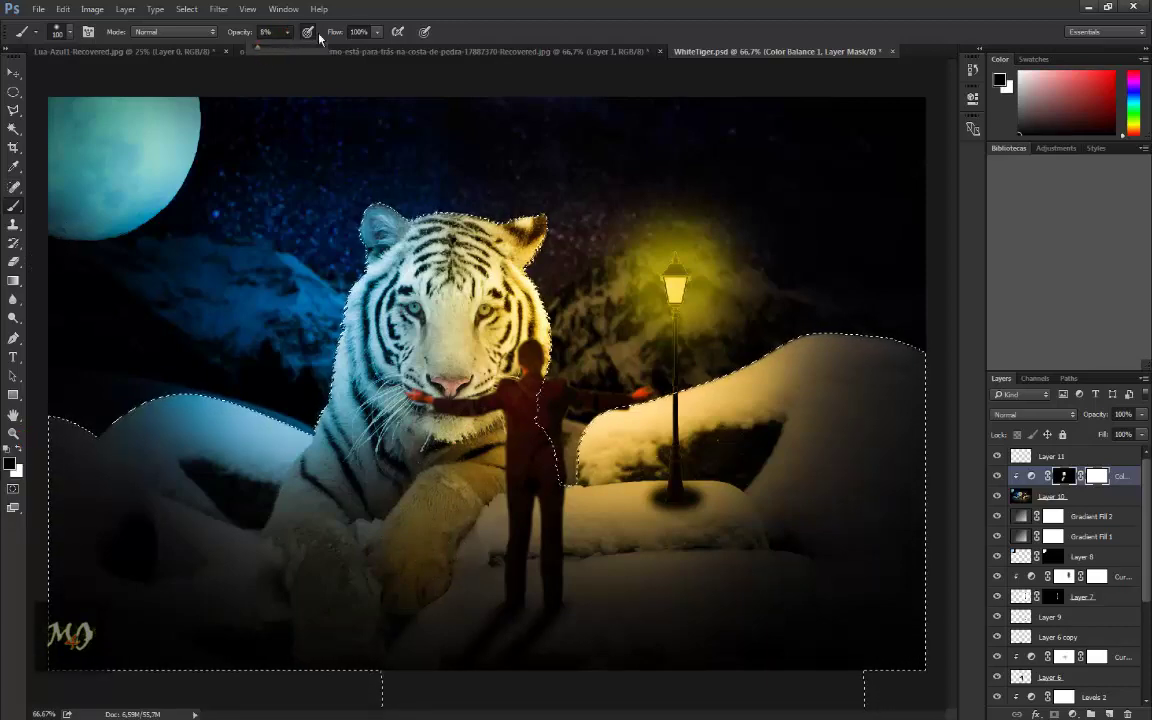
click(483, 77)
key(bracketright)
key(bracketright)
key(bracketright)
key(bracketright)
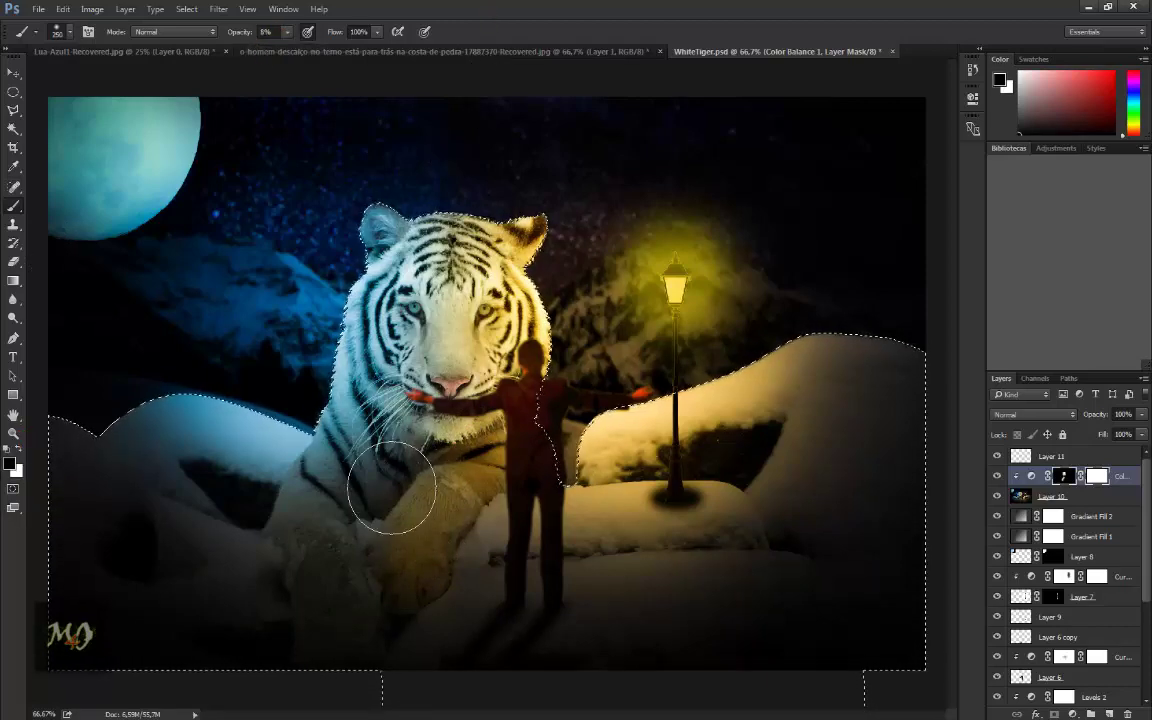
key(bracketright)
mouse_move(412, 505)
mouse_down()
mouse_move(424, 470)
mouse_move(386, 501)
mouse_move(373, 572)
mouse_move(378, 456)
mouse_move(405, 320)
mouse_move(300, 490)
mouse_move(428, 247)
mouse_move(391, 558)
mouse_move(407, 635)
mouse_move(738, 545)
mouse_move(720, 540)
mouse_up()
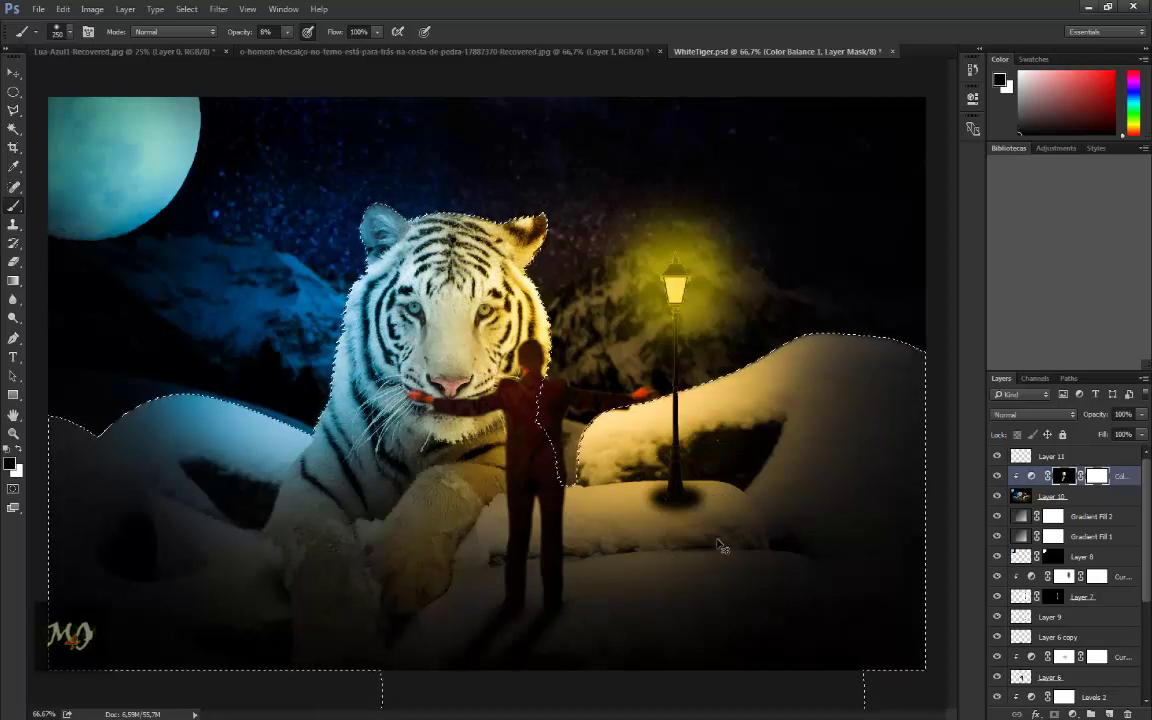
click(13, 73)
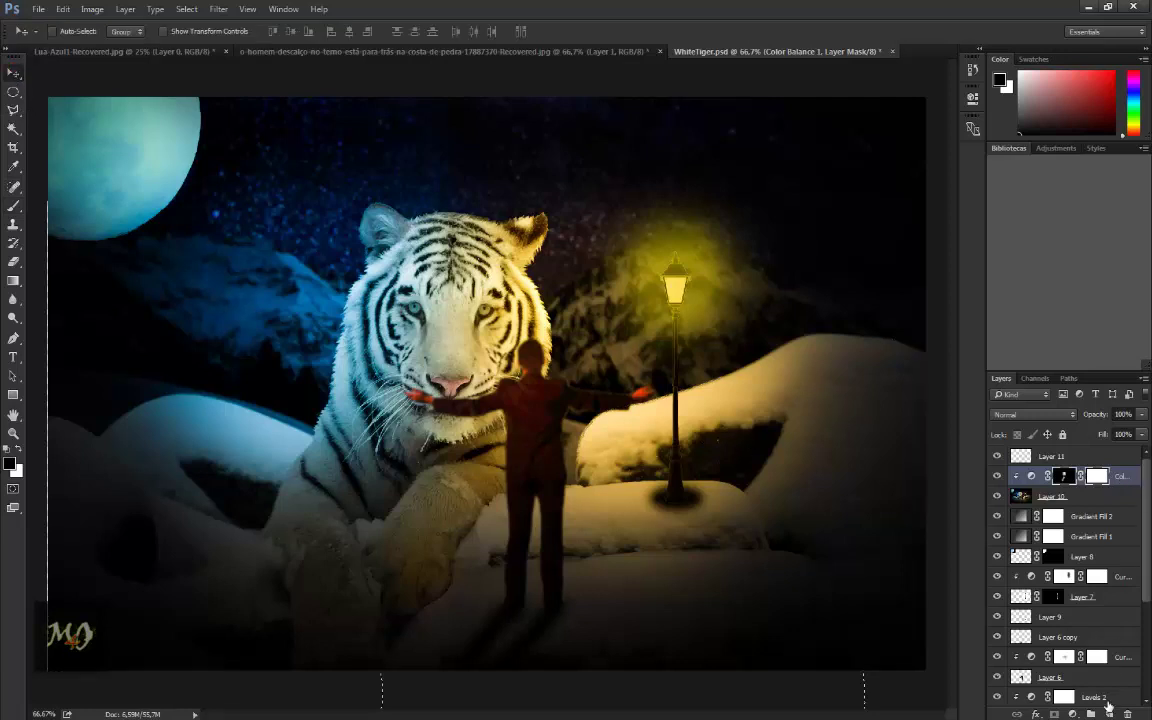
Step: Add a clipped Color Balance 2 (Cyan -81, Blue +58) with an inverted black mask
click(1072, 713)
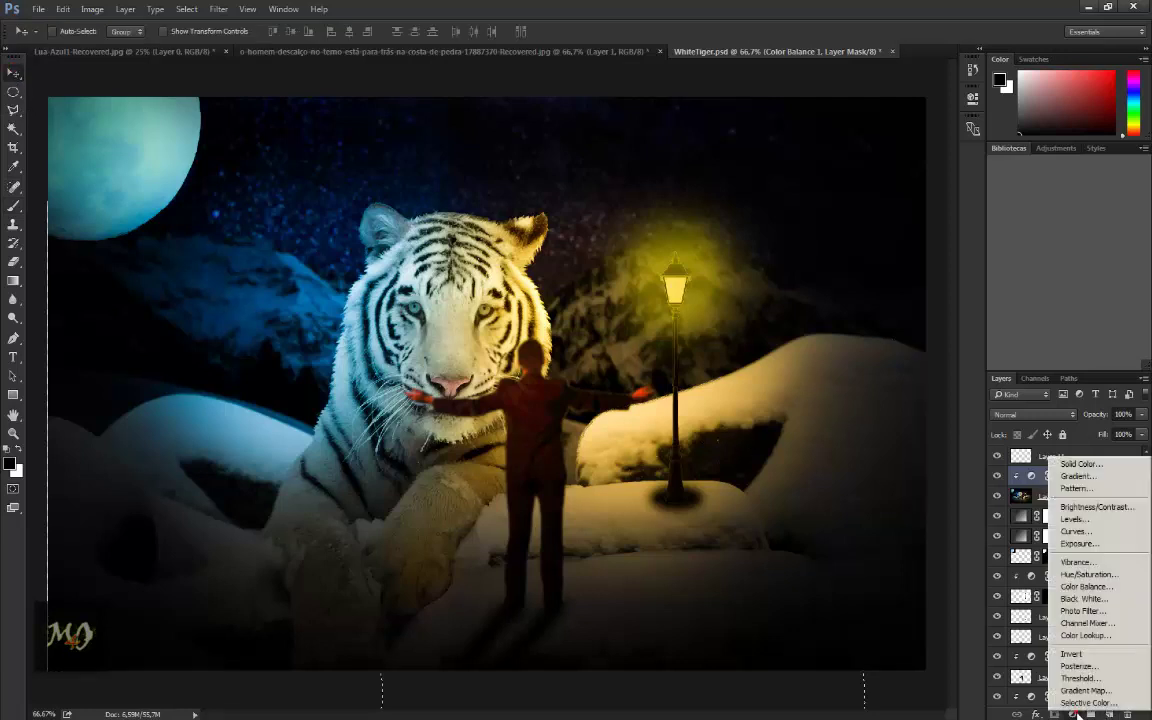
click(1079, 587)
click(853, 331)
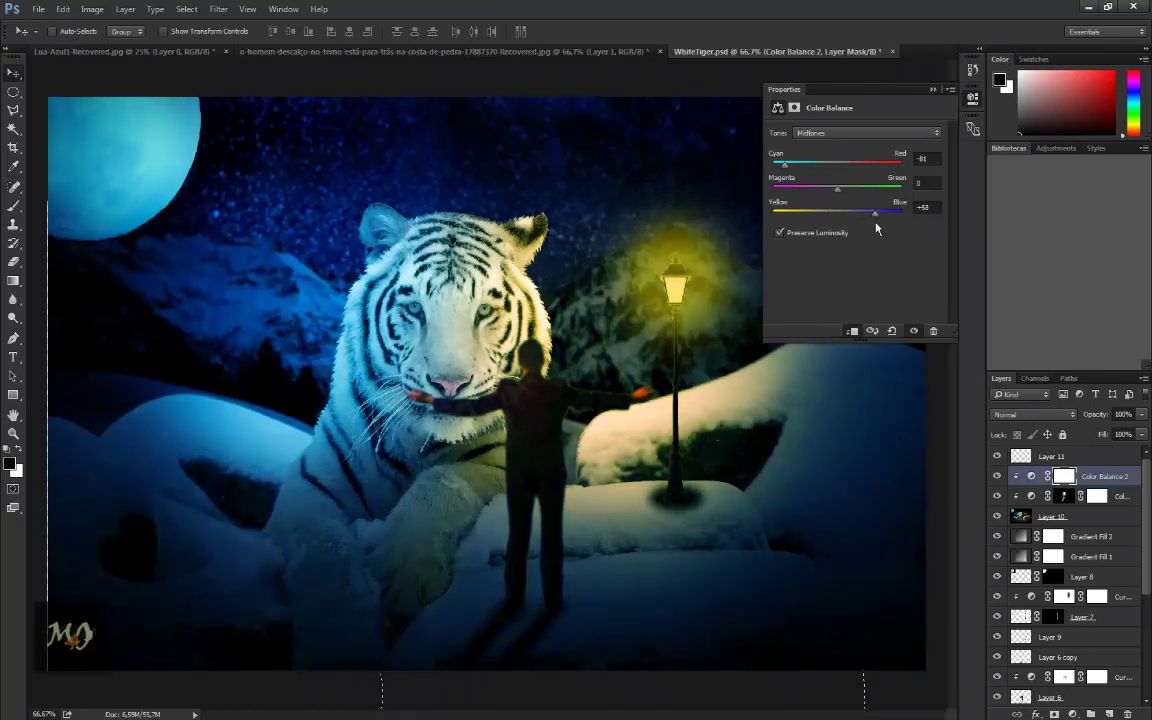
click(933, 89)
click(1054, 714)
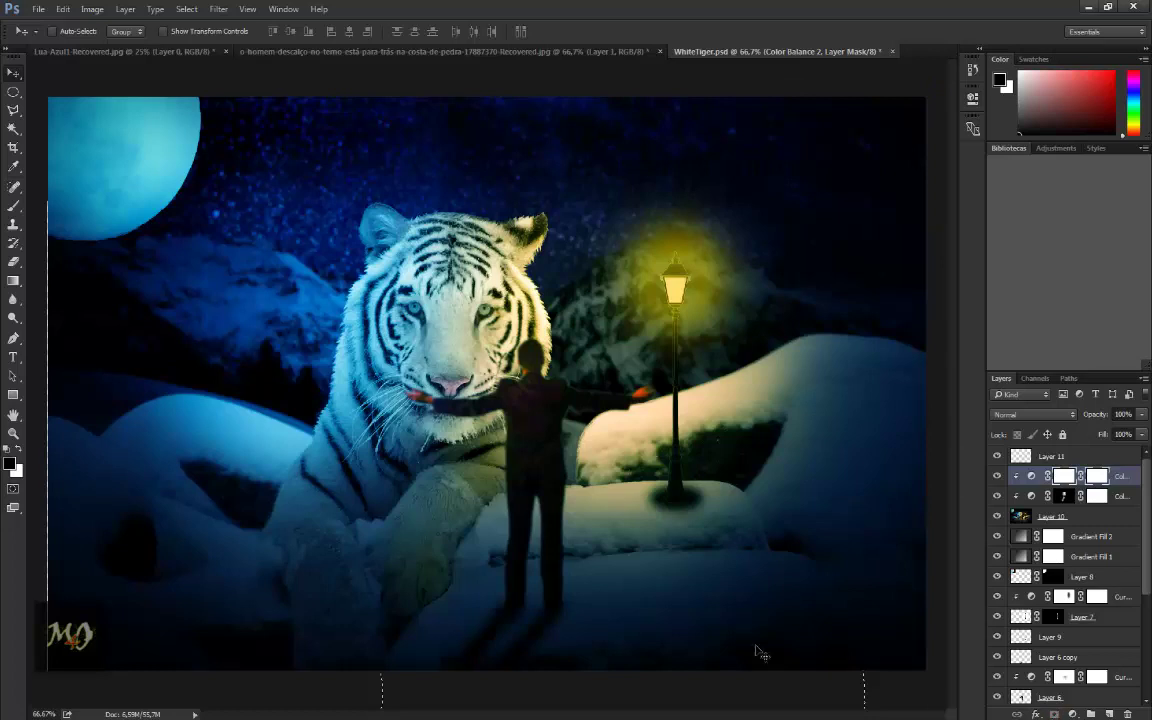
key(ctrl+i)
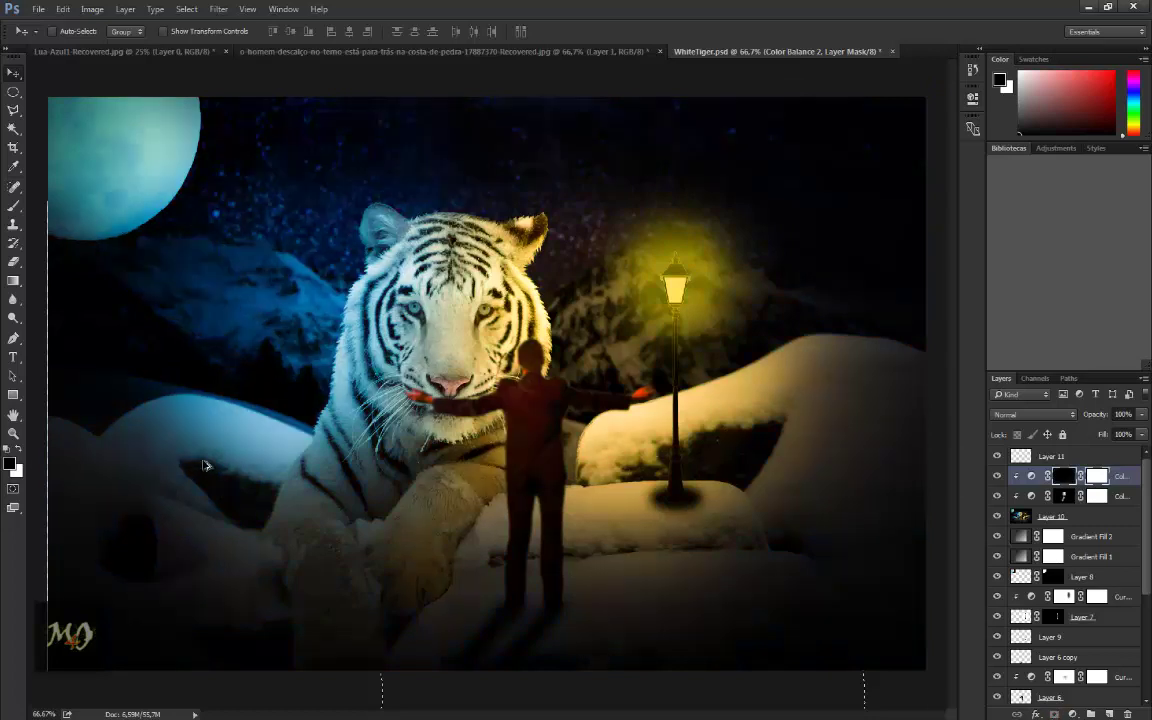
Step: Load the tiger, man and snow selection and faintly paint the Color Balance 2 mask near the tiger's head
key(x)
click(13, 204)
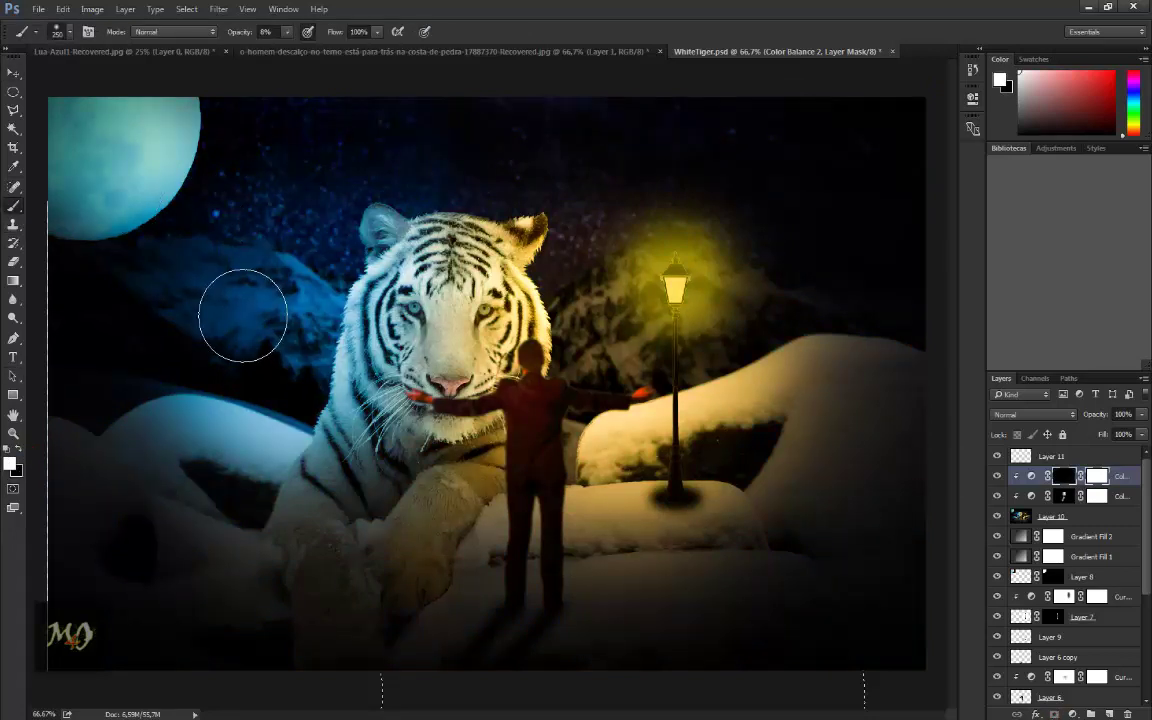
drag(1146, 490, 1148, 583)
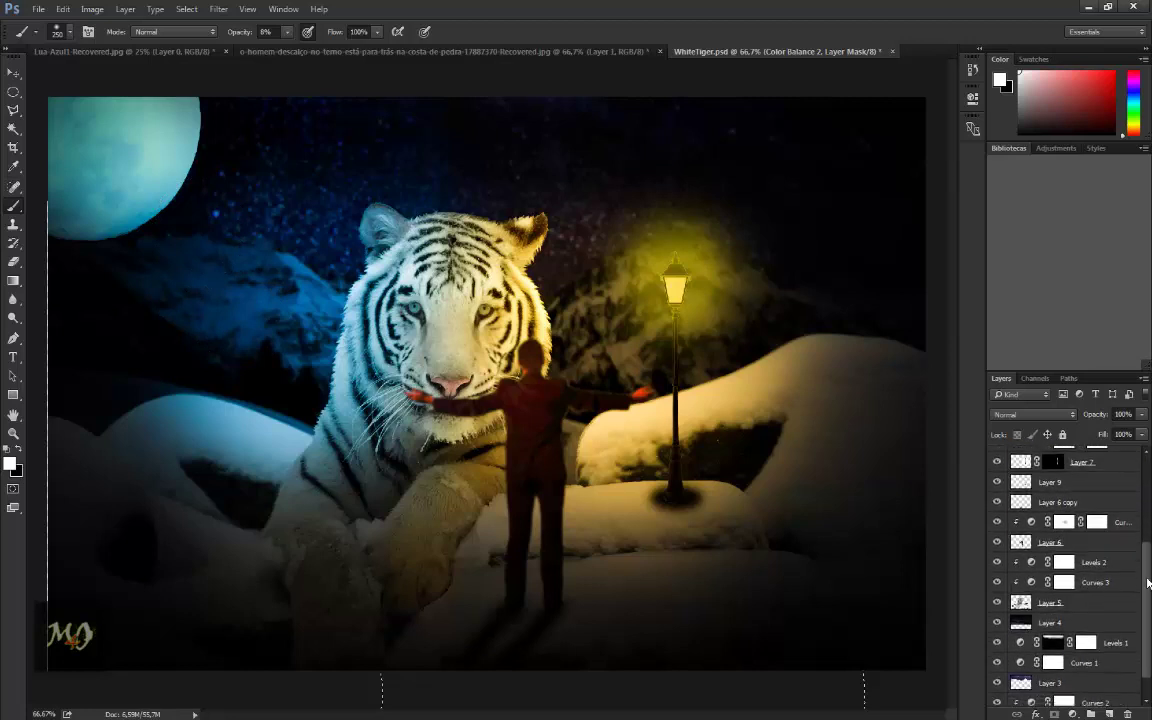
ctrl+click(1020, 502)
scroll(1060, 540, up, 5)
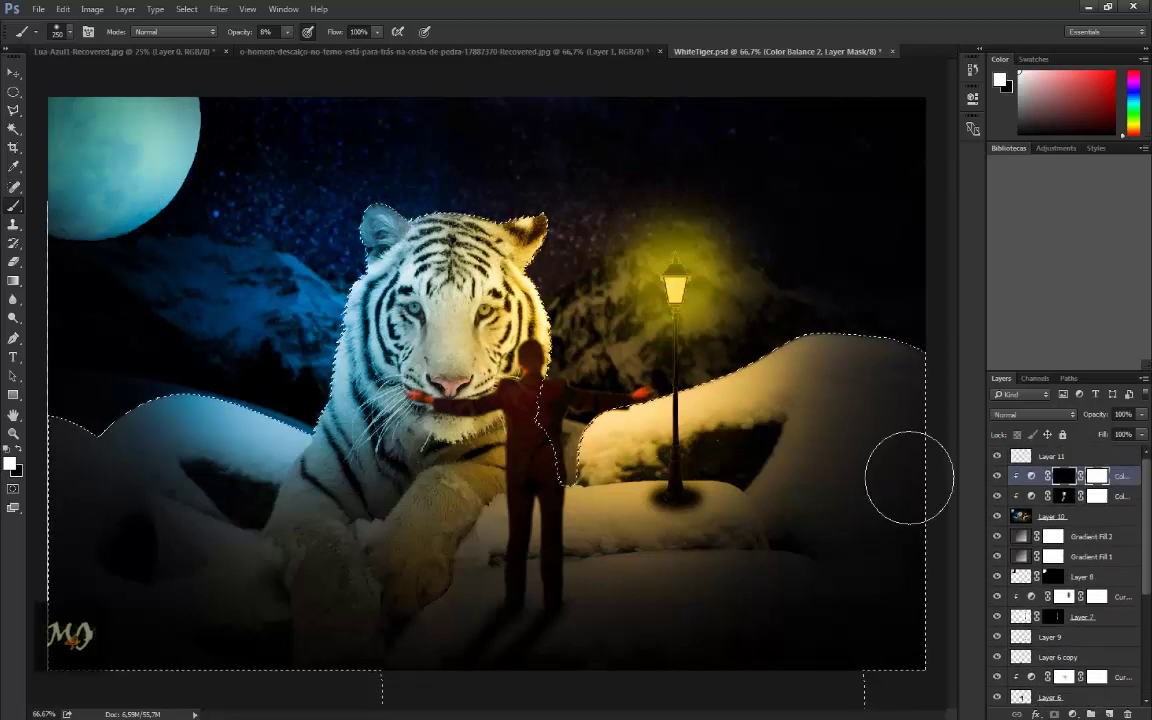
drag(398, 193, 420, 238)
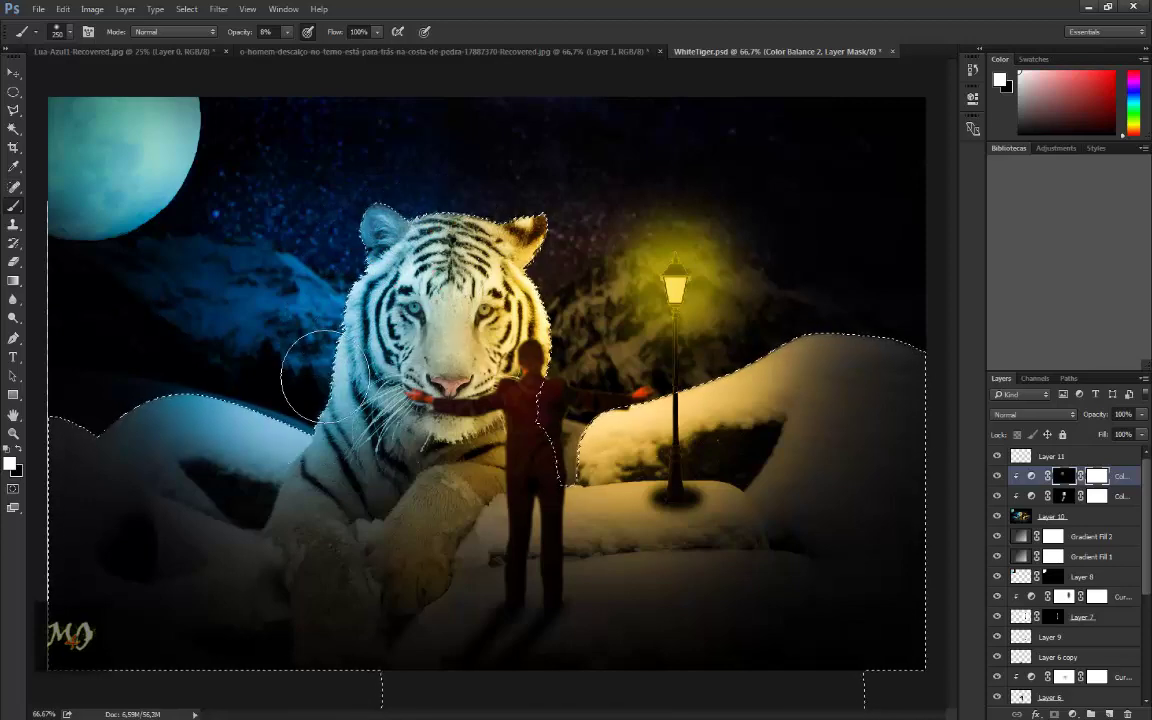
Step: With a 150 px brush, paint the mask over the tiger's leg, paw, cheek and the lower-left snow
key(bracketleft)
key(bracketleft)
key(bracketleft)
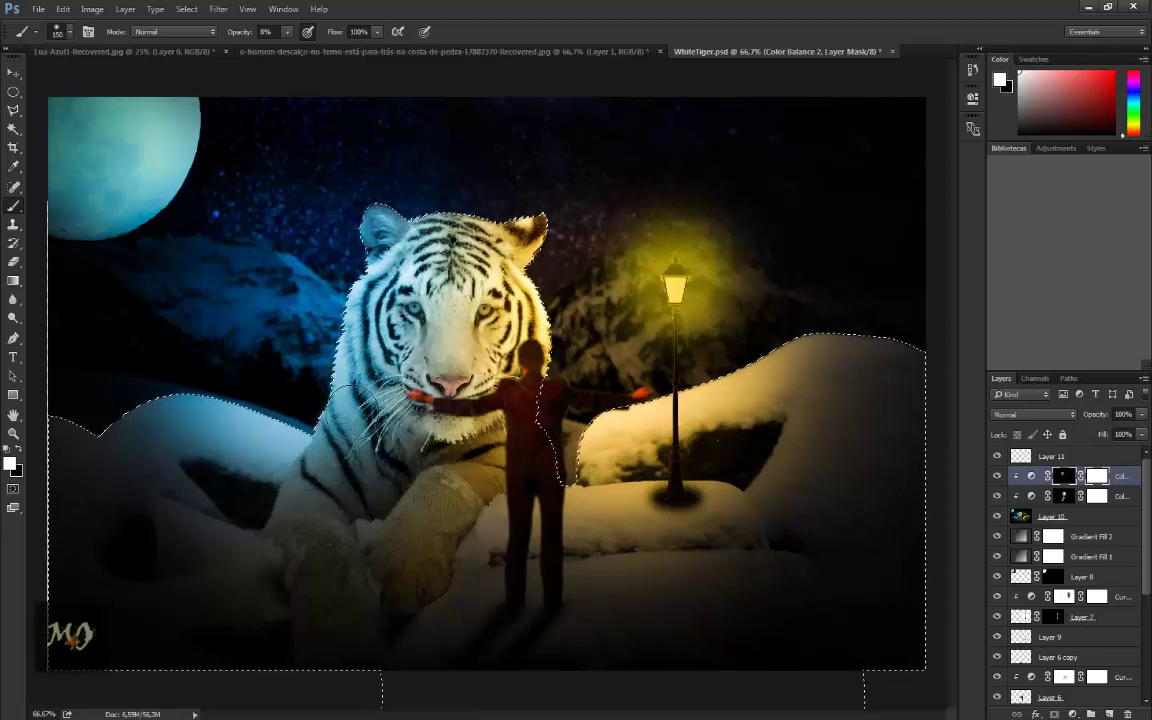
mouse_move(295, 424)
mouse_down()
mouse_move(305, 405)
mouse_move(280, 450)
mouse_move(285, 495)
mouse_move(313, 492)
mouse_move(296, 501)
mouse_move(321, 470)
mouse_up()
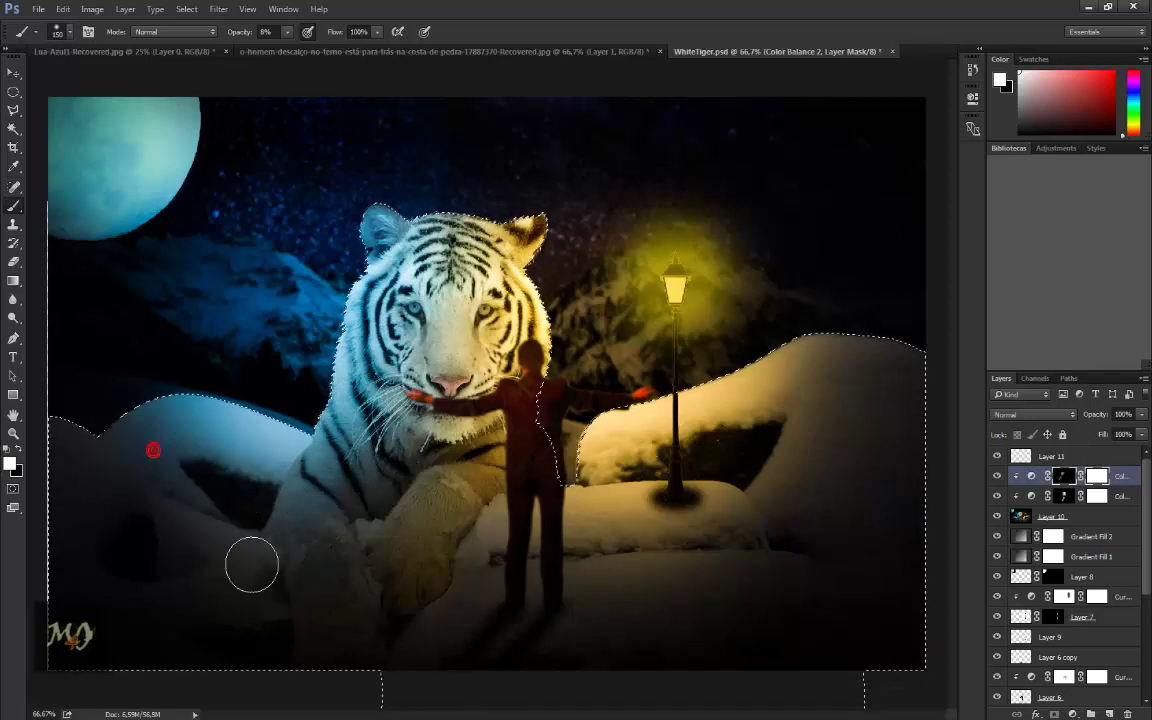
mouse_move(252, 564)
mouse_down()
mouse_move(180, 527)
mouse_move(175, 596)
mouse_move(159, 535)
mouse_move(45, 420)
mouse_move(72, 470)
mouse_move(110, 501)
mouse_move(80, 440)
mouse_move(90, 501)
mouse_move(112, 467)
mouse_up()
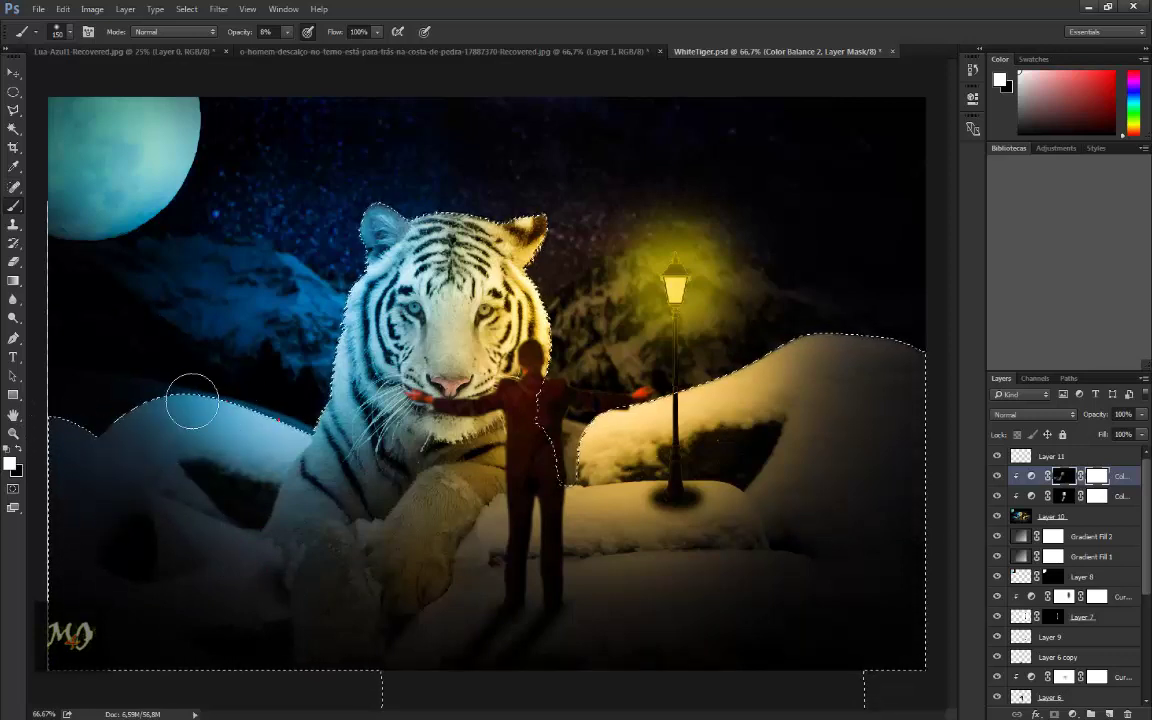
mouse_move(134, 441)
mouse_down()
mouse_move(290, 411)
mouse_move(330, 385)
mouse_move(410, 248)
mouse_up()
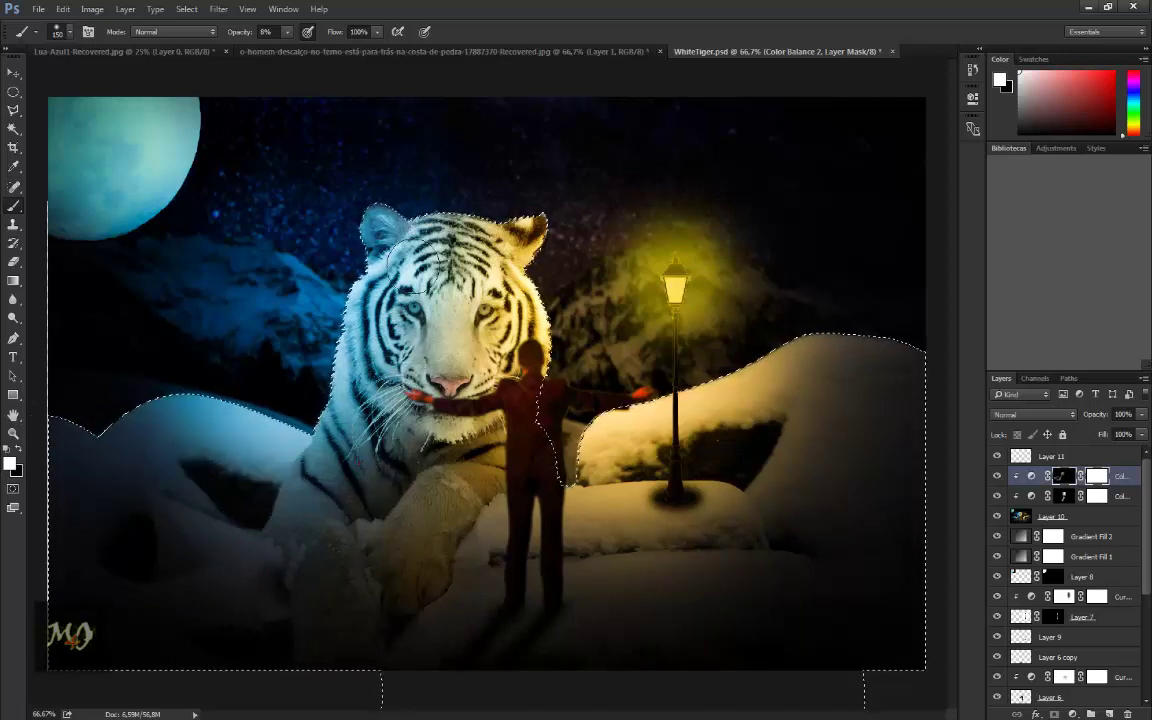
drag(435, 352, 338, 377)
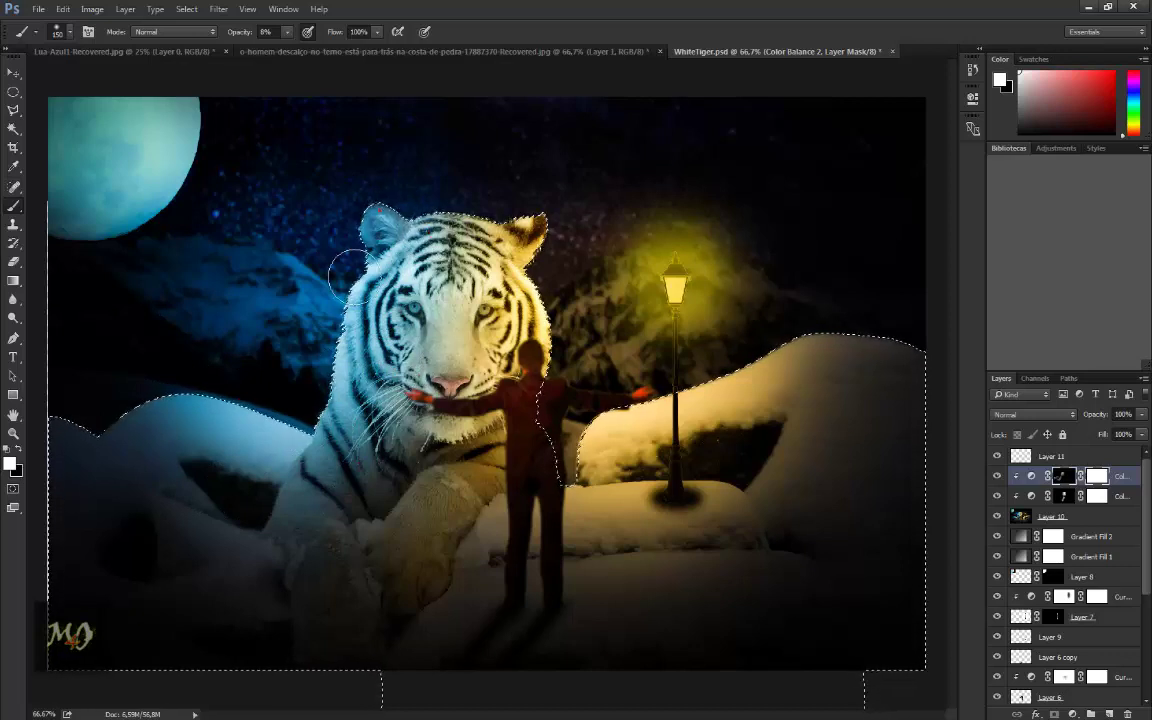
key(7)
key(2)
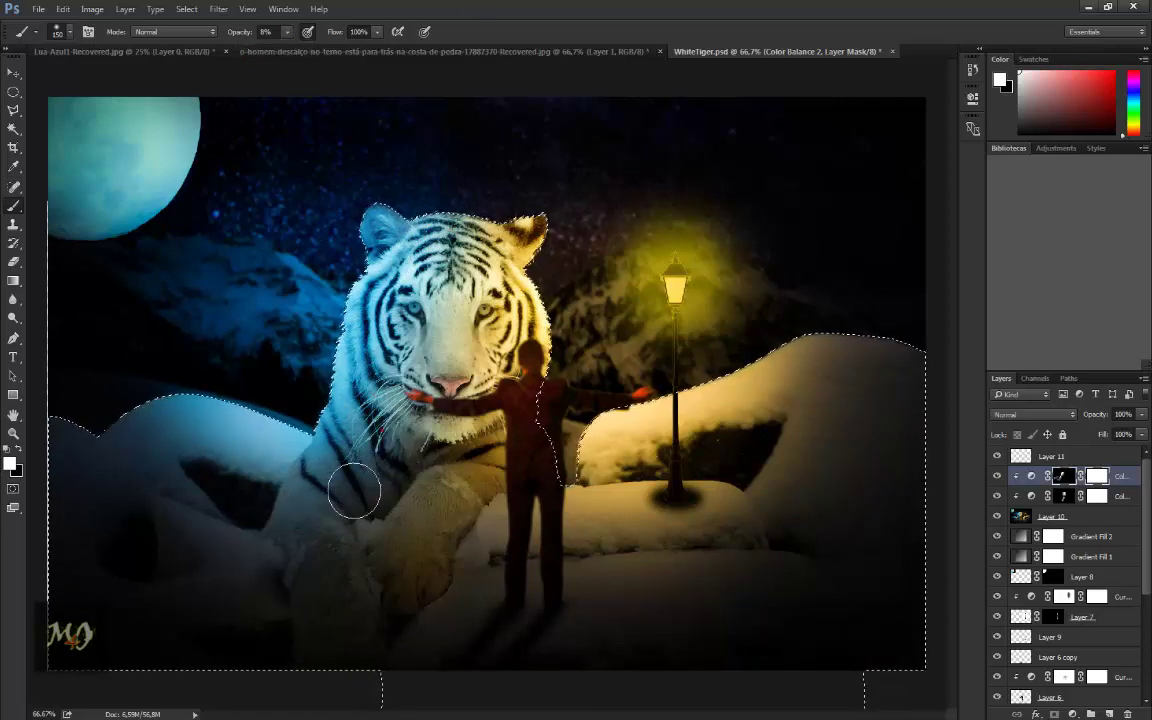
mouse_move(354, 490)
mouse_down()
mouse_move(321, 476)
mouse_move(316, 630)
mouse_move(239, 558)
mouse_move(267, 527)
mouse_move(319, 636)
mouse_move(267, 481)
mouse_move(327, 599)
mouse_move(373, 598)
mouse_up()
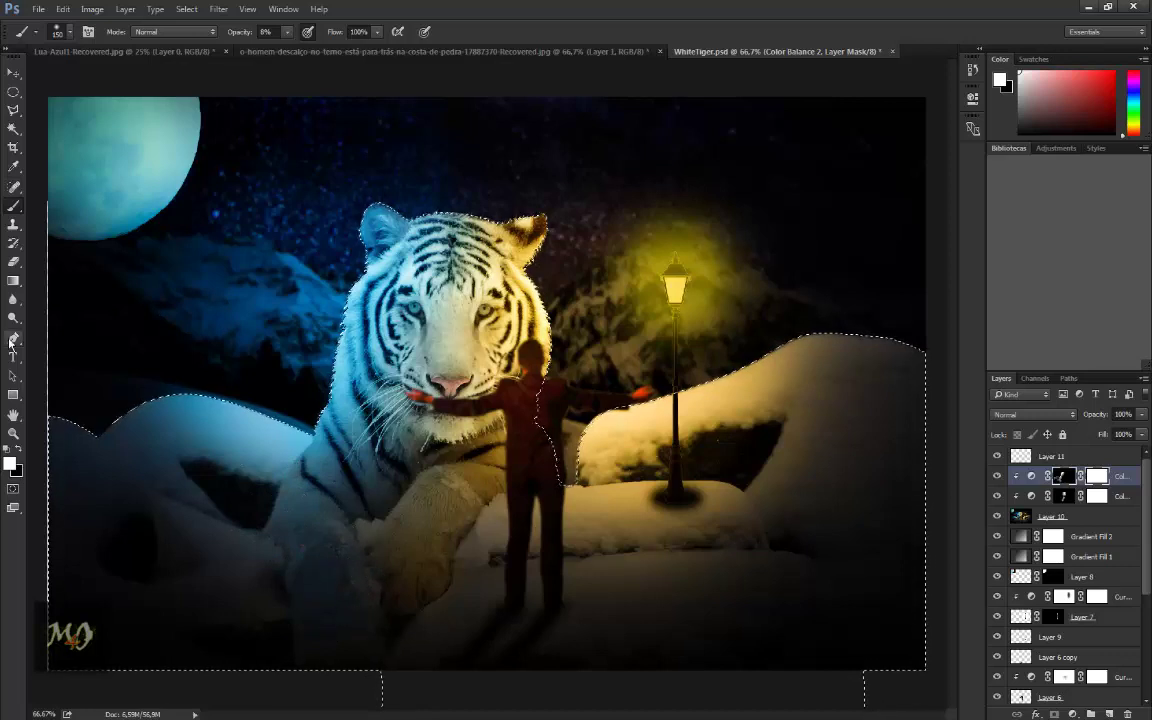
Step: Clear the selection and select Layer 11 with the Move tool
click(13, 73)
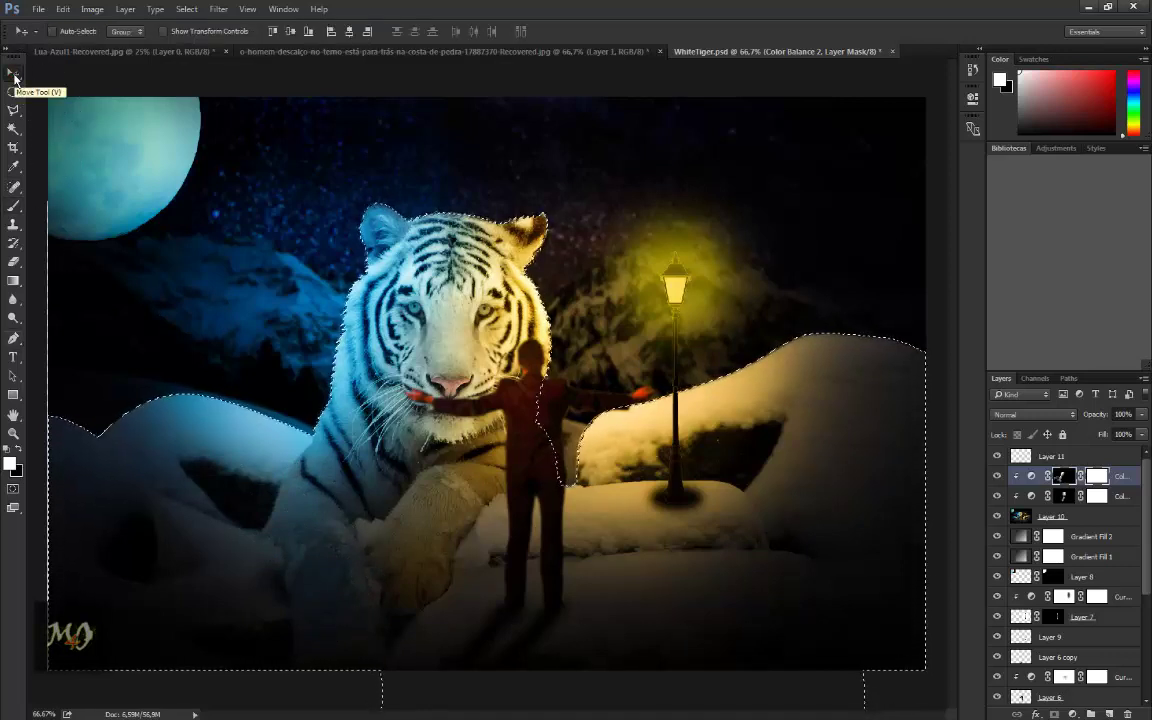
key(ctrl)
key(ctrl)
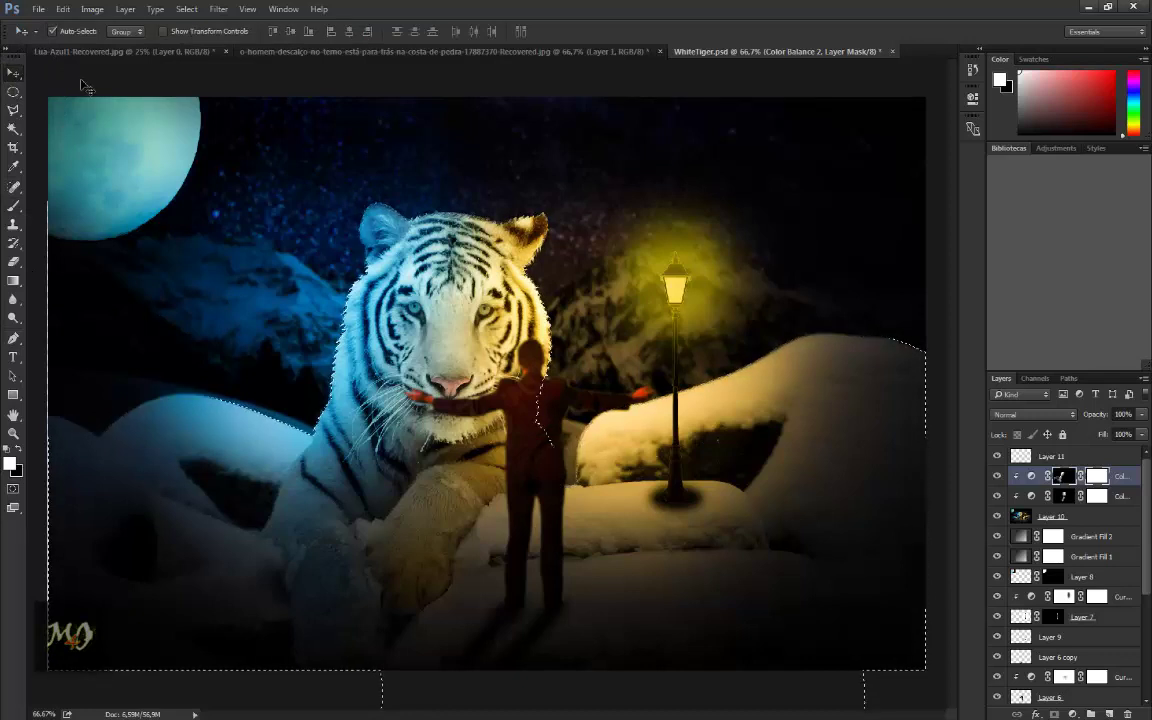
key(ctrl+d)
key(ctrl+plus)
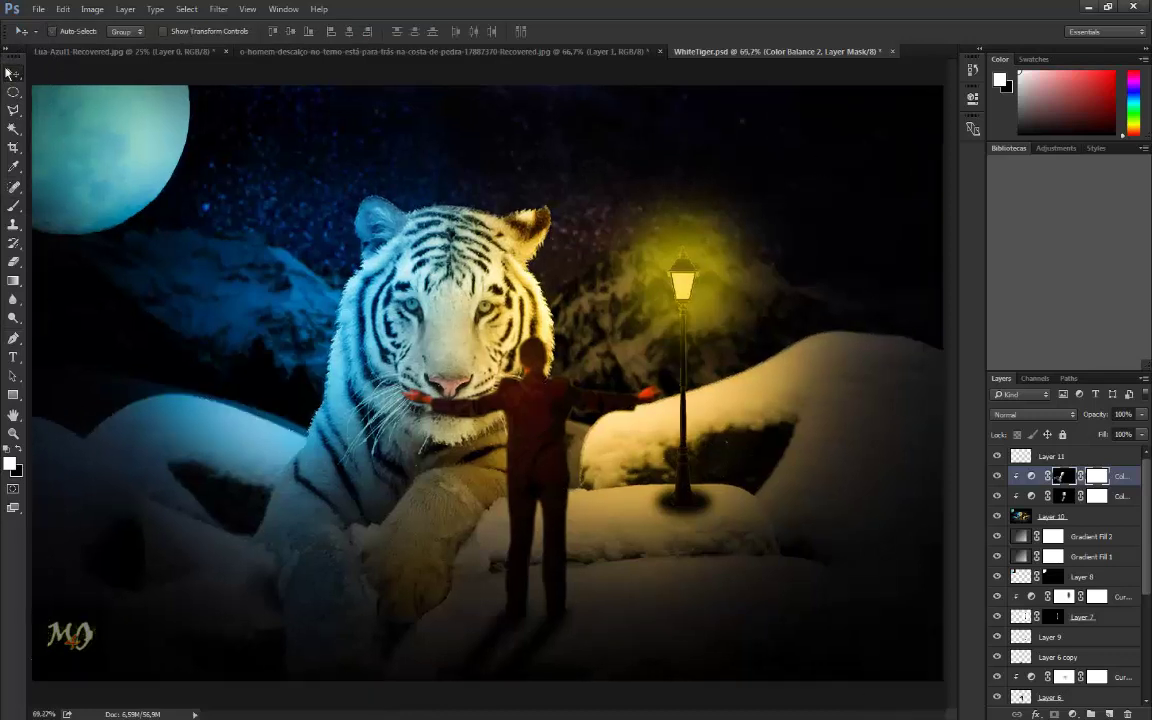
click(1119, 457)
Step: Add a new empty layer and place a circular marquee selection over the moon
click(1109, 714)
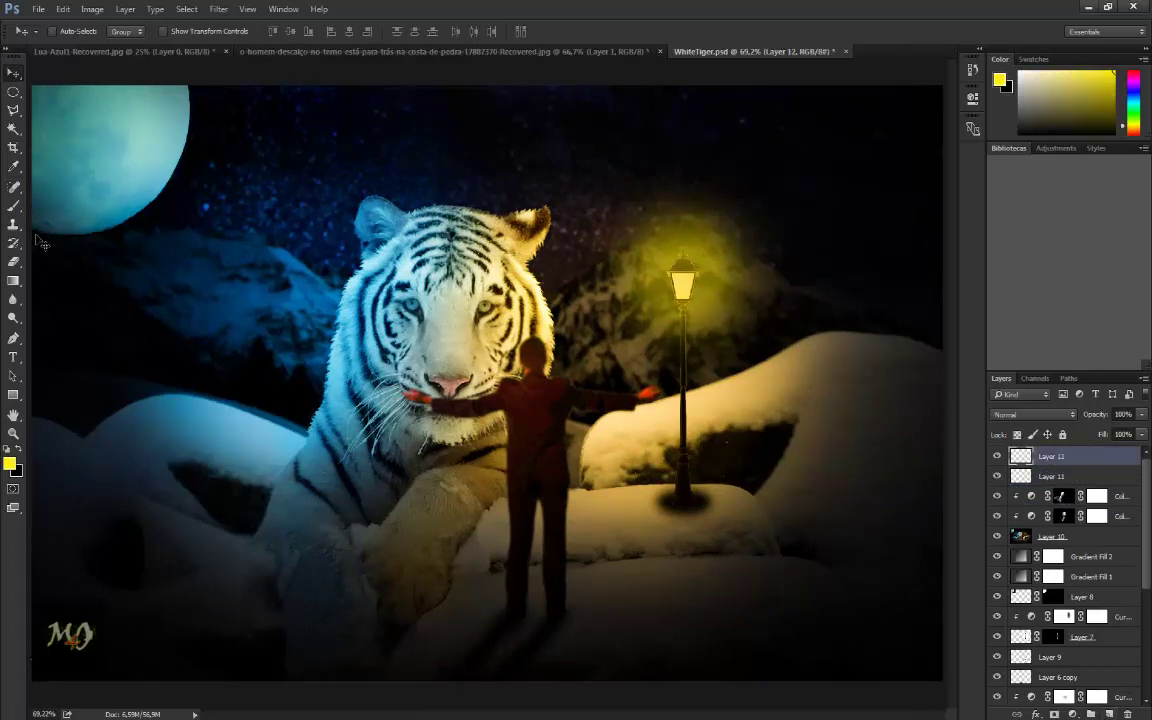
click(13, 93)
drag(92, 306, 440, 72)
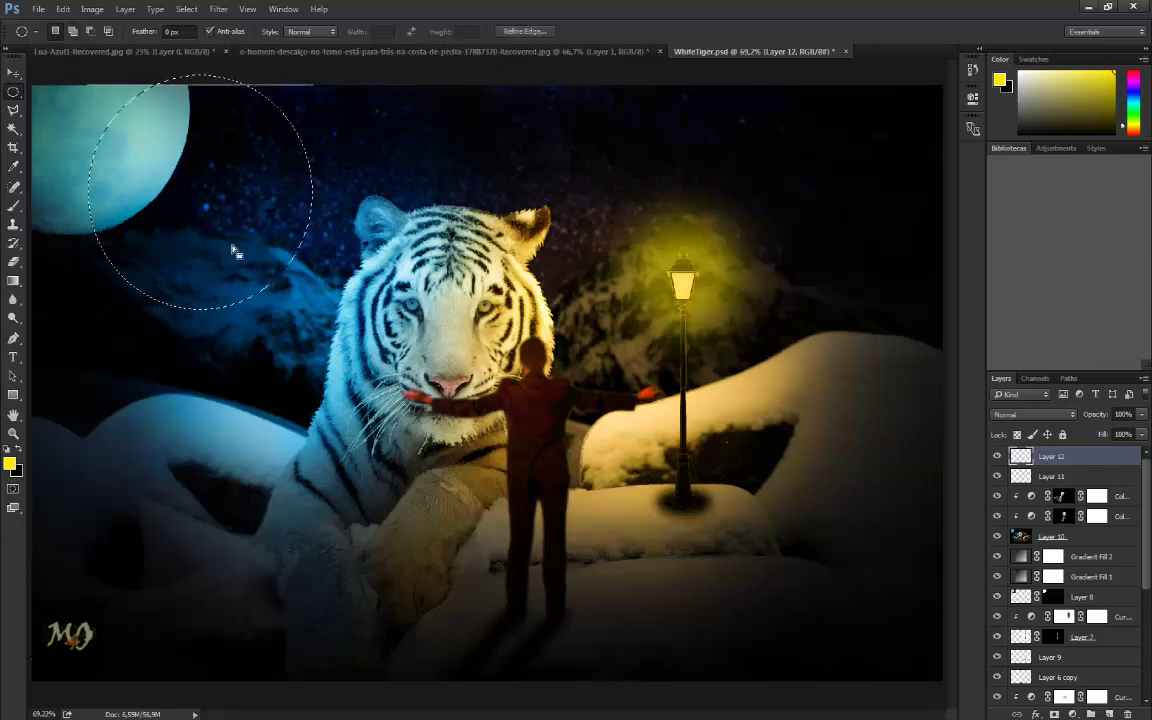
drag(237, 249, 113, 177)
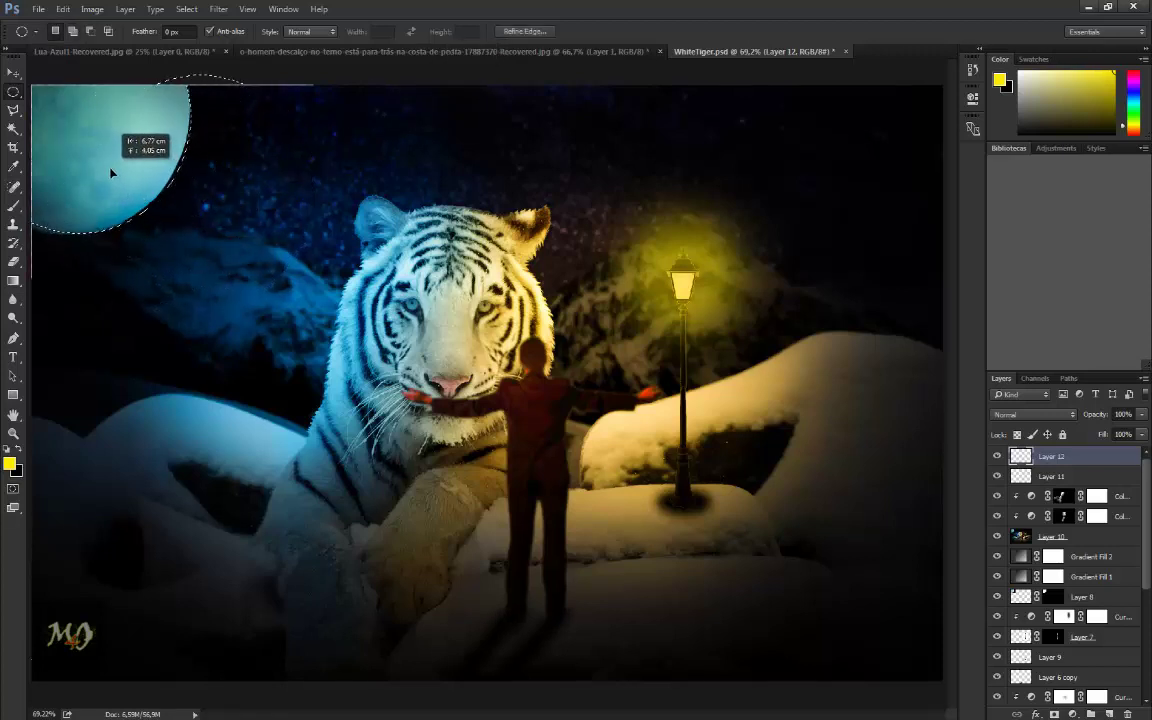
Step: Stroke the moon selection 10 px wide in light blue (#47cfff) sampled from the tiger
right_click(103, 180)
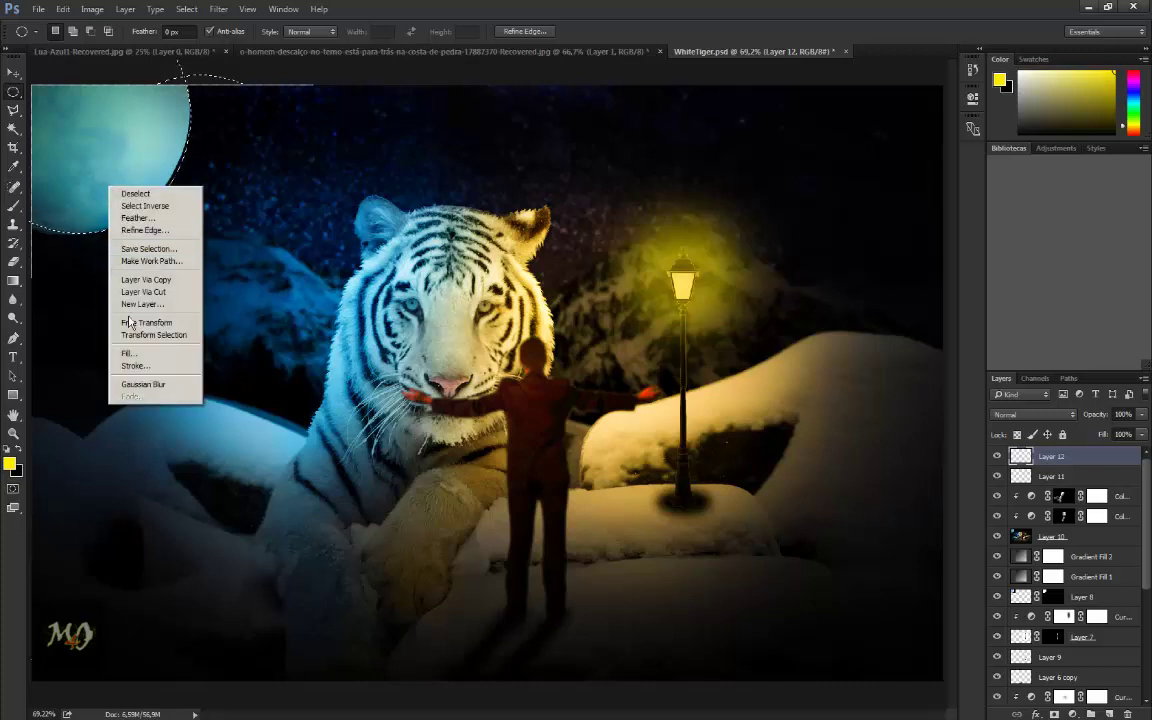
click(143, 364)
click(529, 236)
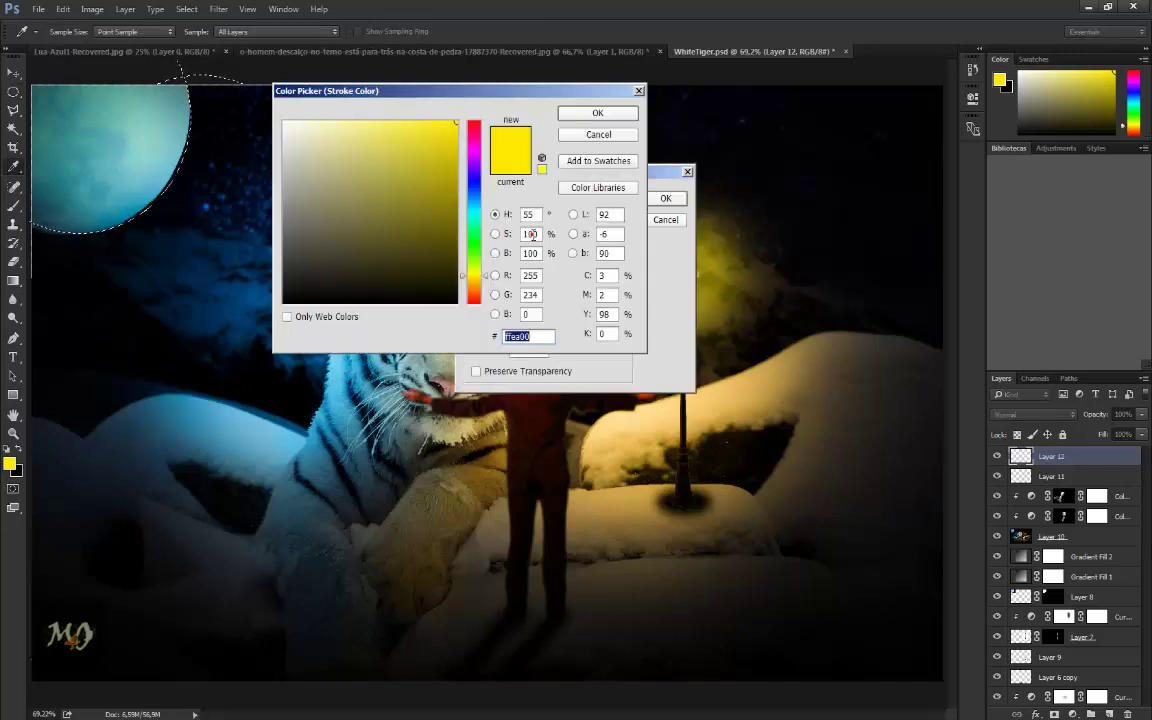
drag(503, 96, 725, 103)
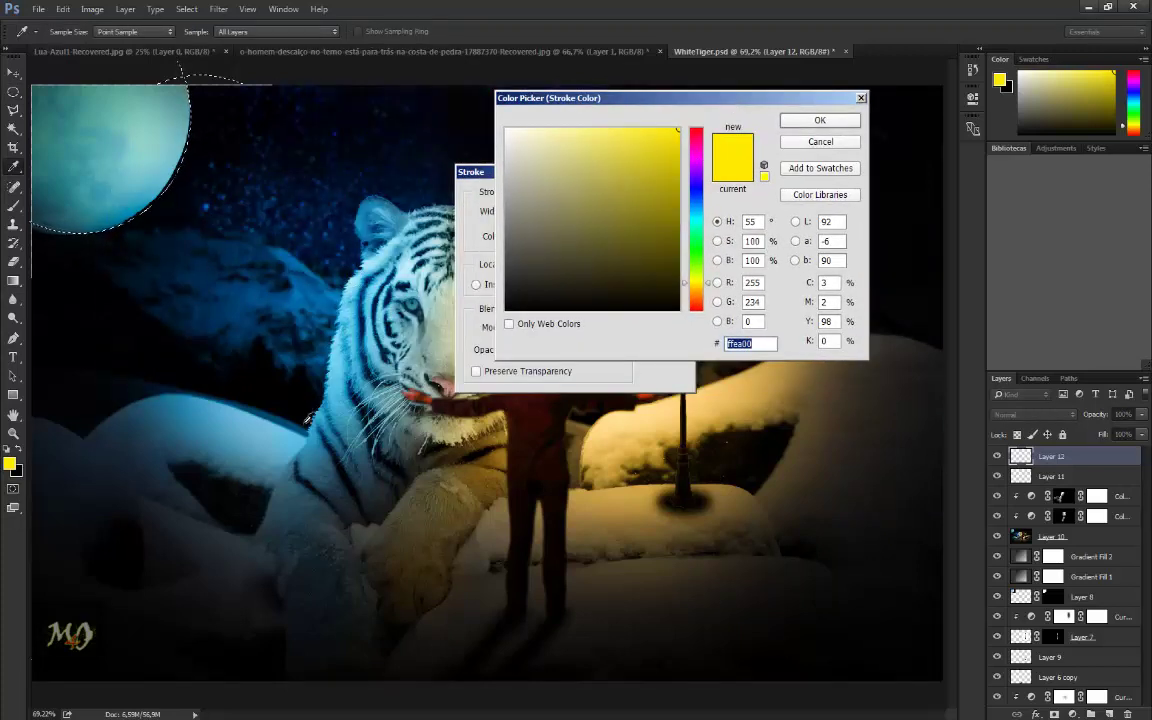
drag(376, 263, 348, 226)
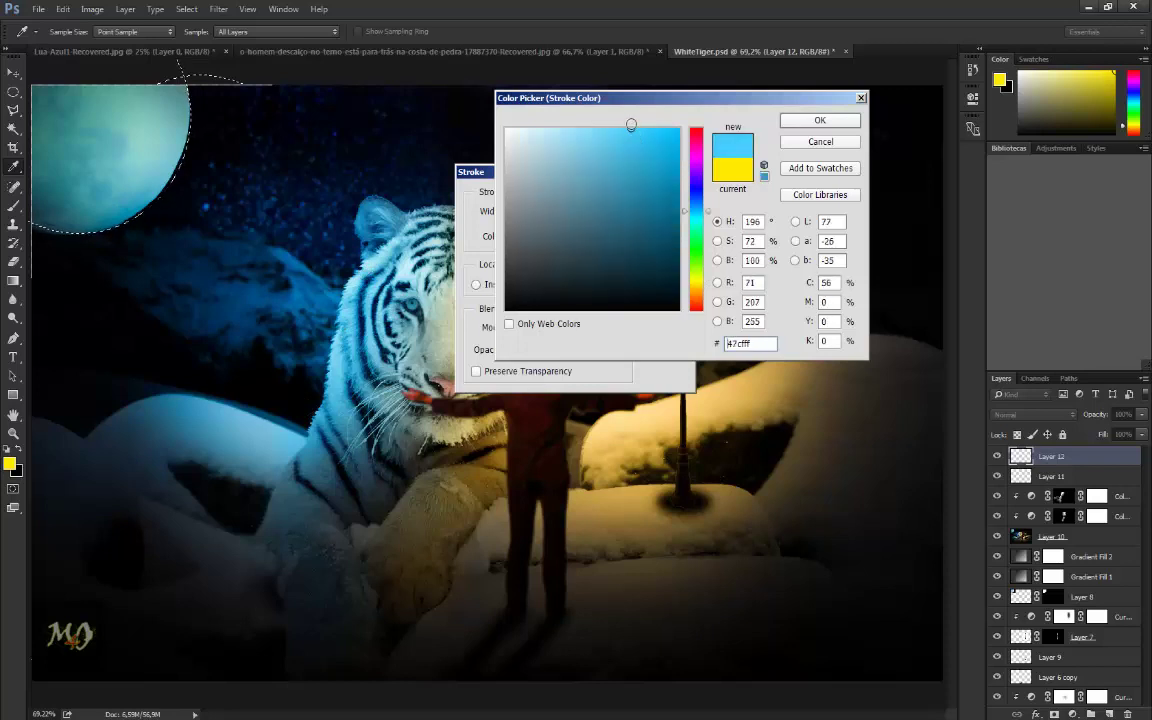
click(795, 121)
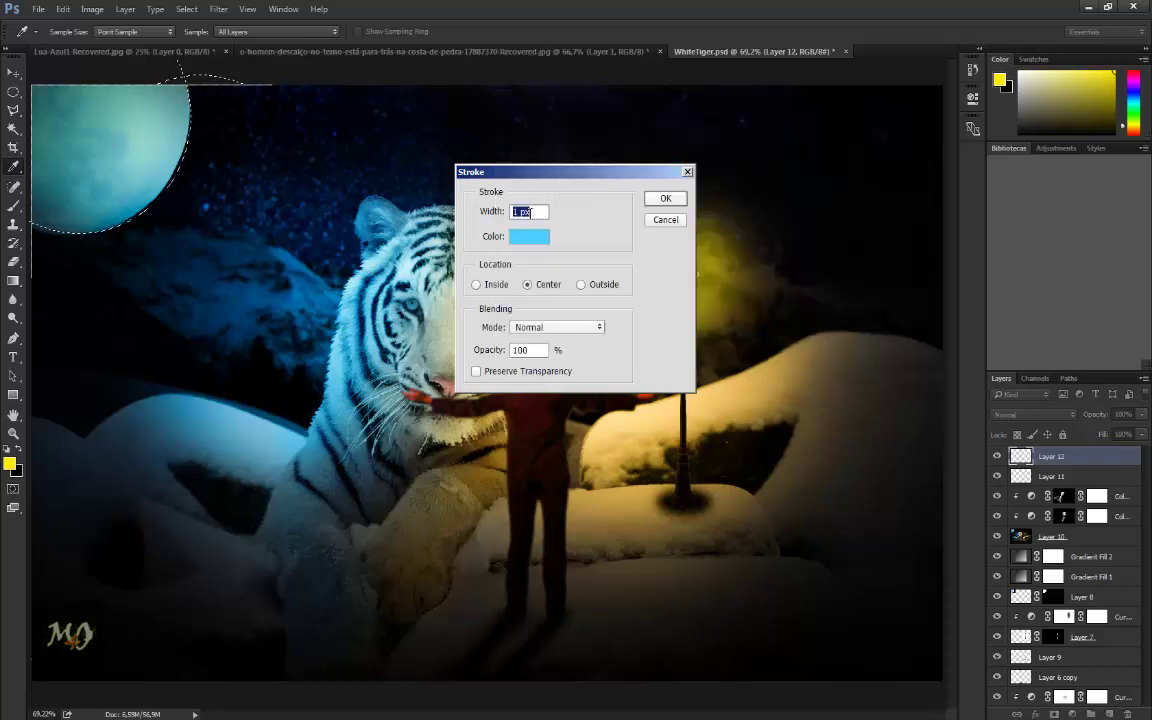
text(10)
click(664, 198)
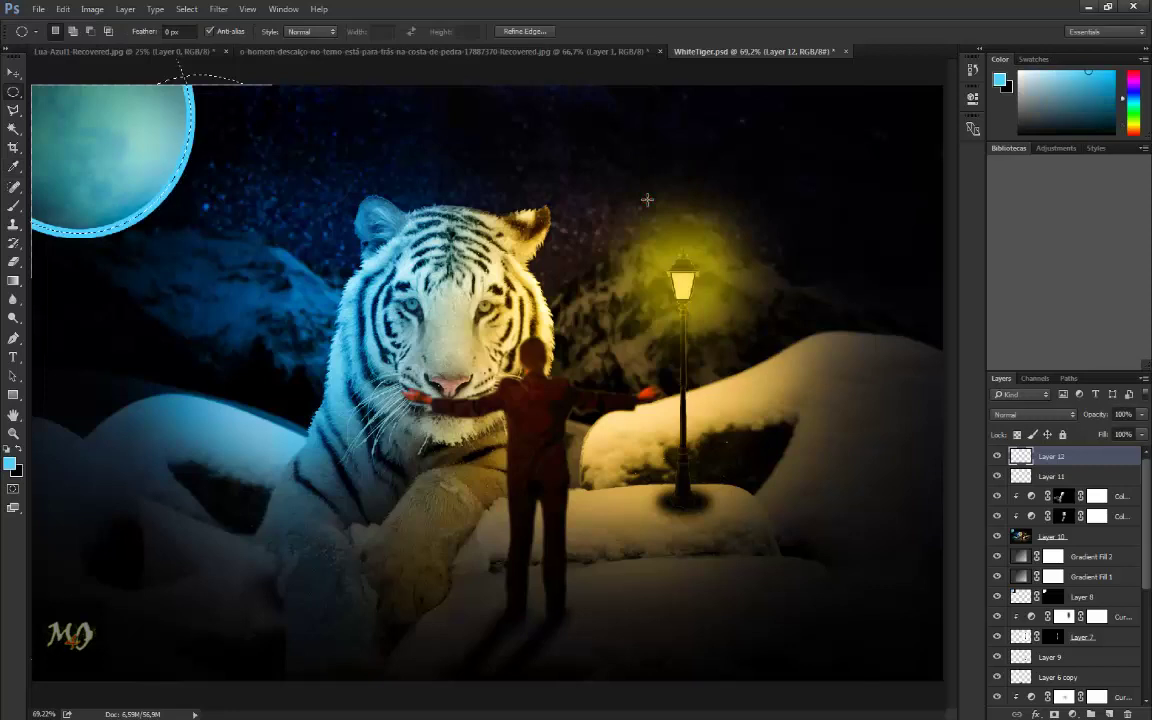
Step: Soften the moon ring with a Gaussian Blur of radius 27.8
click(219, 10)
mouse_move(290, 153)
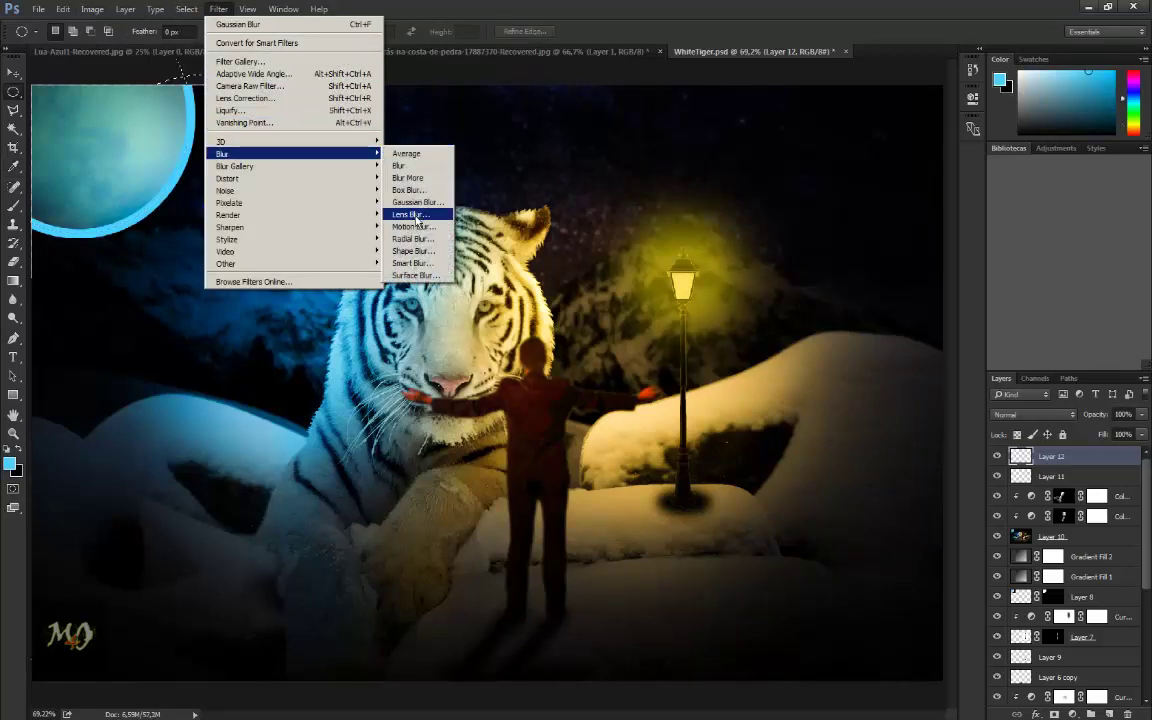
click(418, 202)
mouse_move(203, 96)
mouse_down()
mouse_move(469, 214)
mouse_move(506, 180)
mouse_up()
drag(418, 395, 407, 396)
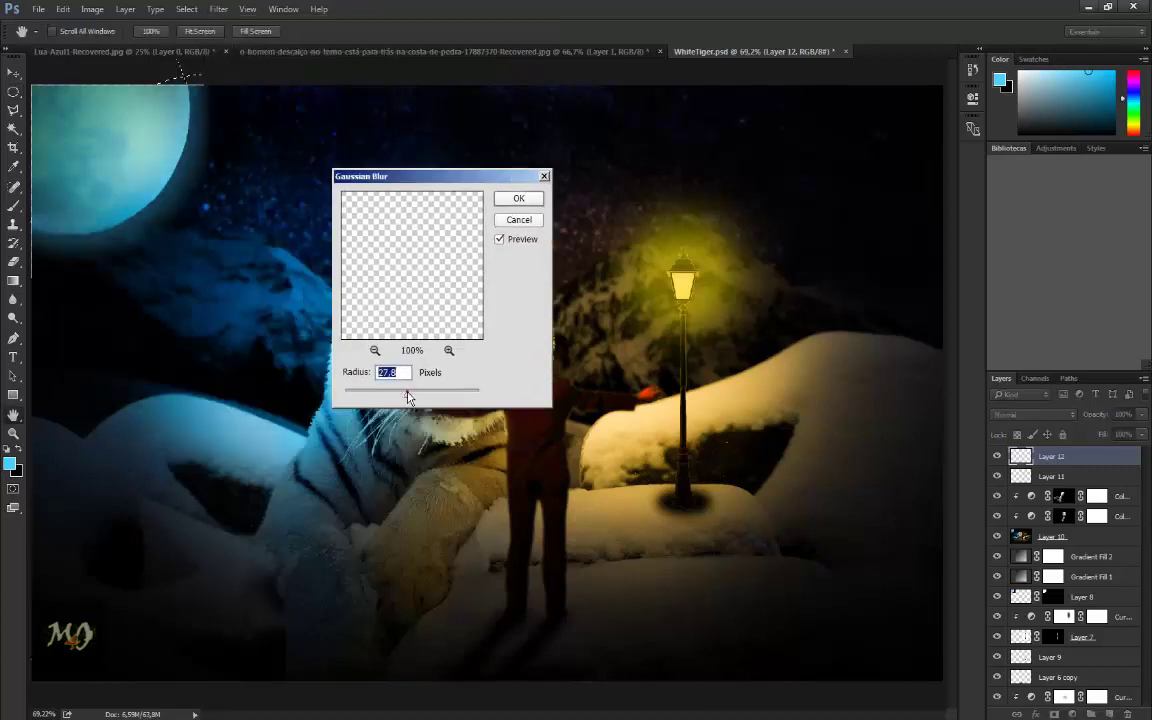
click(516, 199)
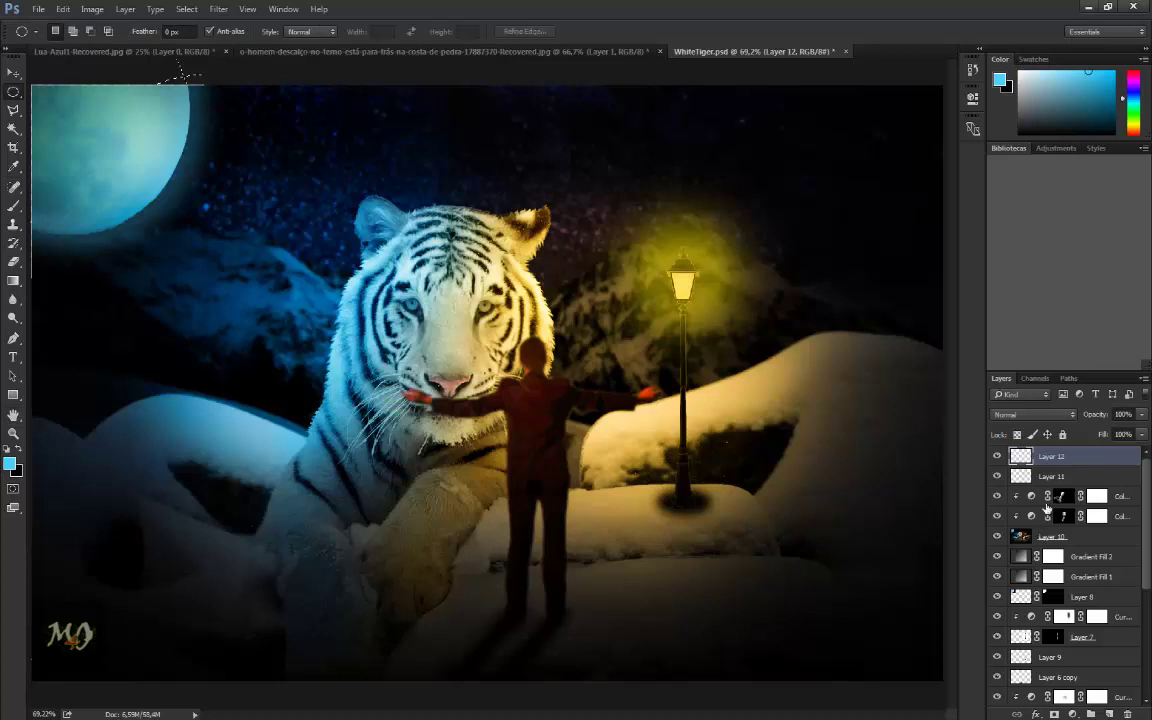
Step: Set Layer 12 to Hard Light after trying Screen, Color Dodge and Darken, then save
click(1033, 414)
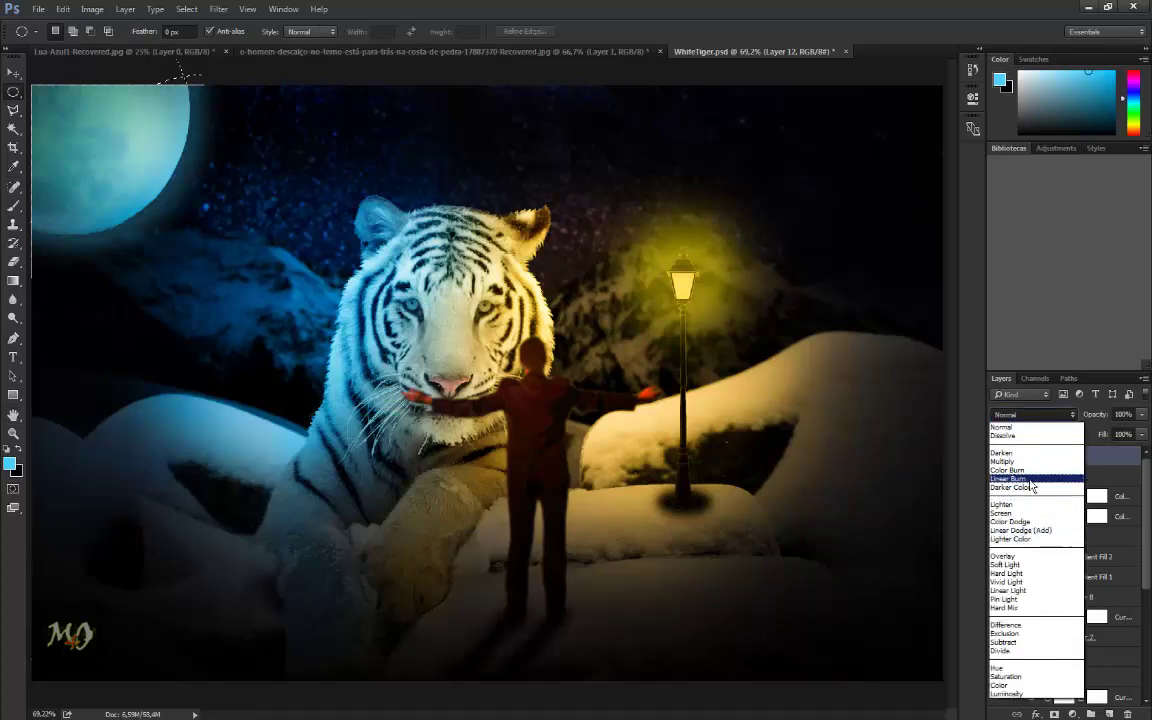
click(1029, 513)
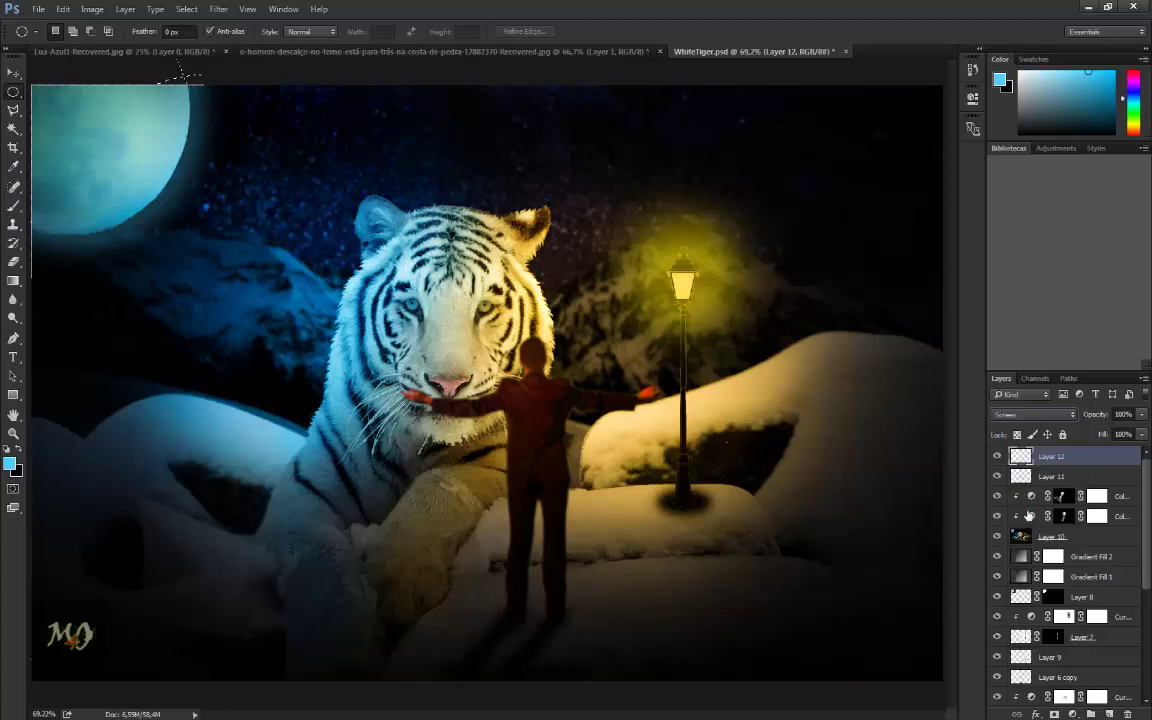
click(1033, 414)
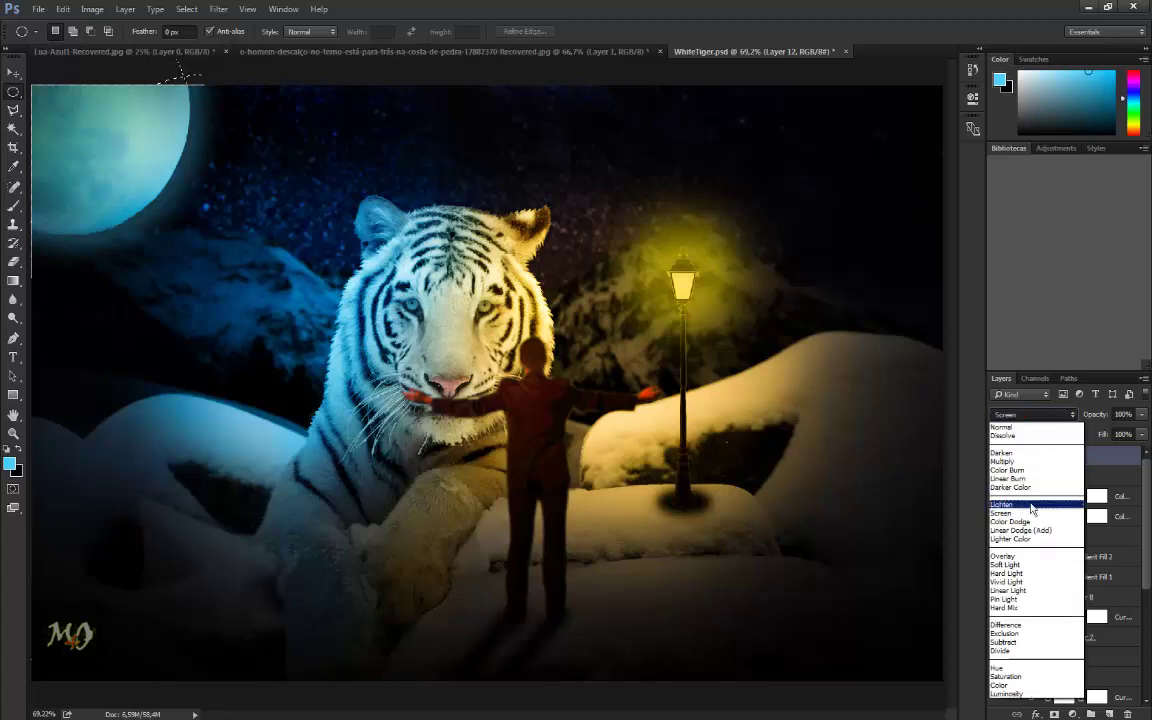
click(1030, 521)
click(1033, 414)
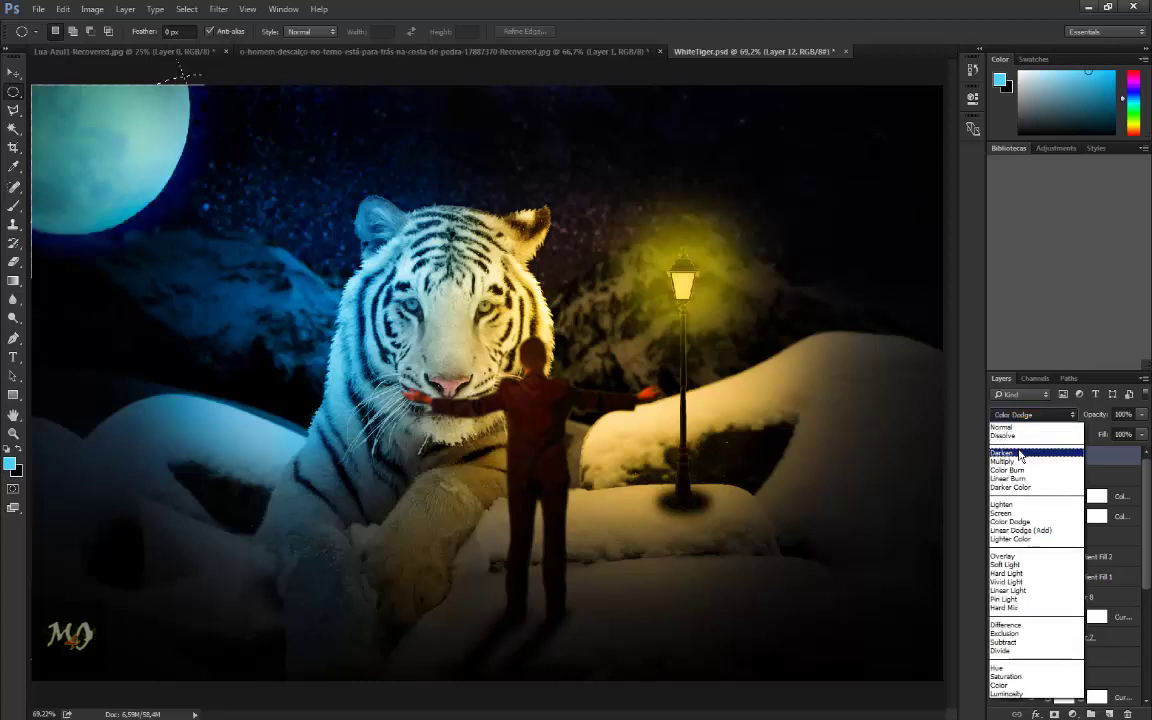
click(1020, 456)
key(shift+plus)
key(shift+plus)
key(shift+plus)
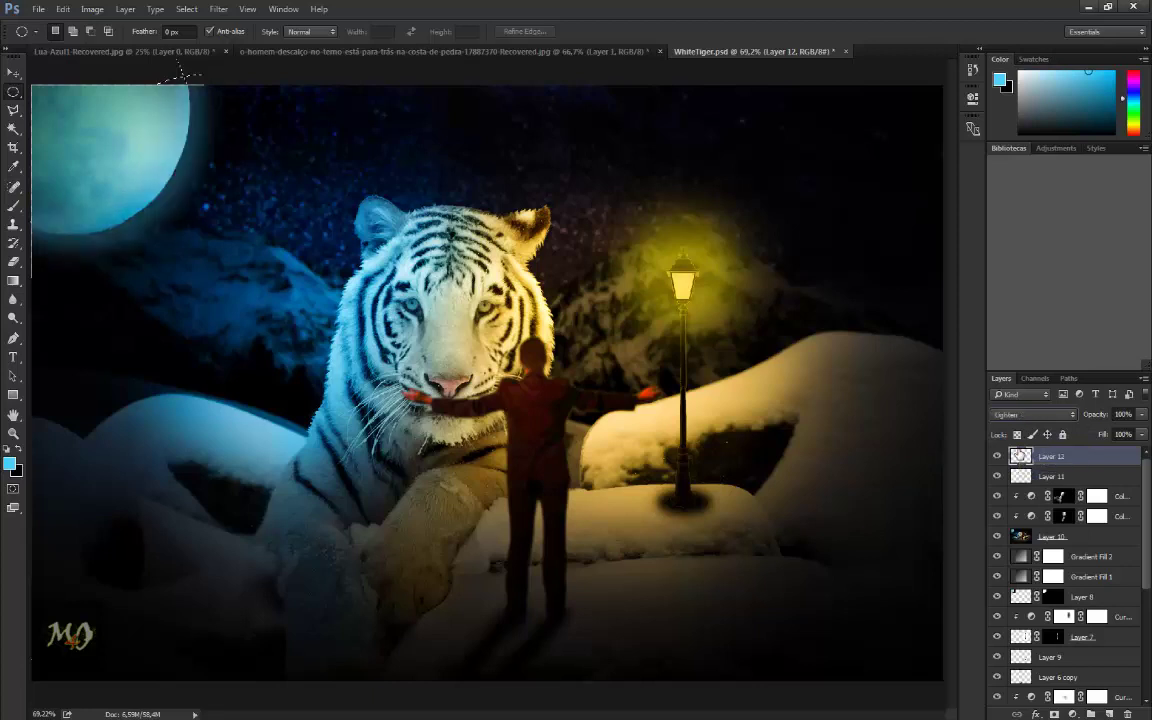
key(shift+plus)
key(shift+plus)
key(shift+plus)
key(shift+plus)
key(shift+plus)
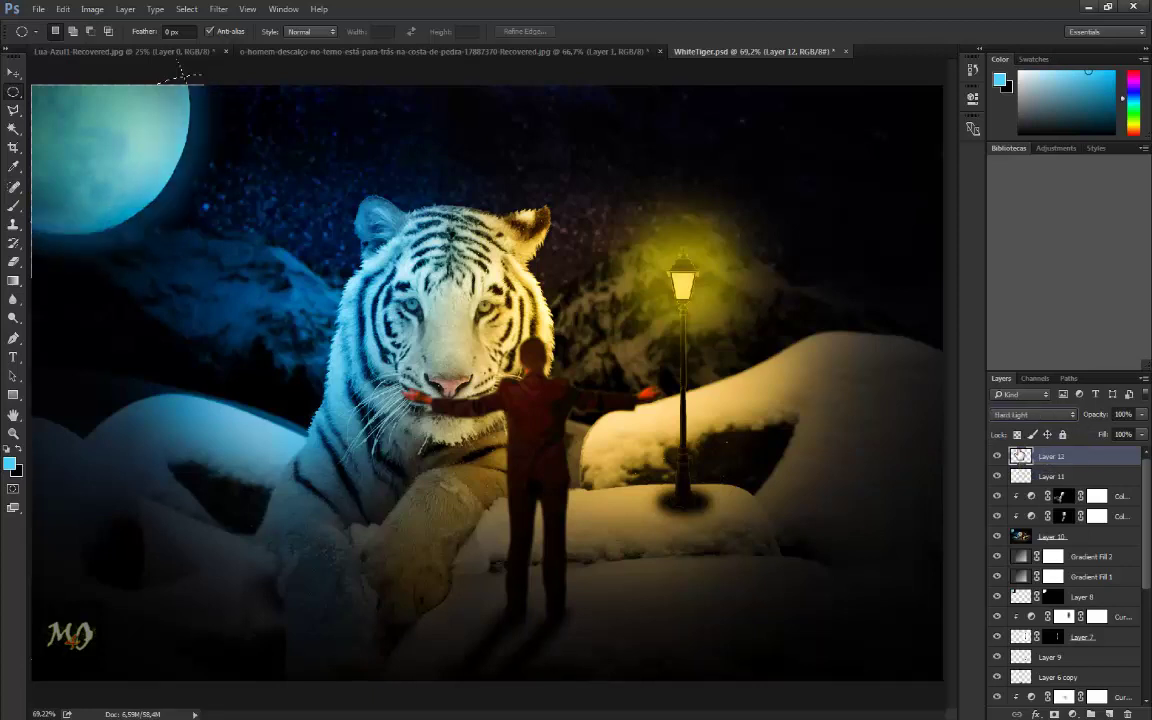
key(shift+plus)
key(shift+minus)
click(42, 12)
click(51, 142)
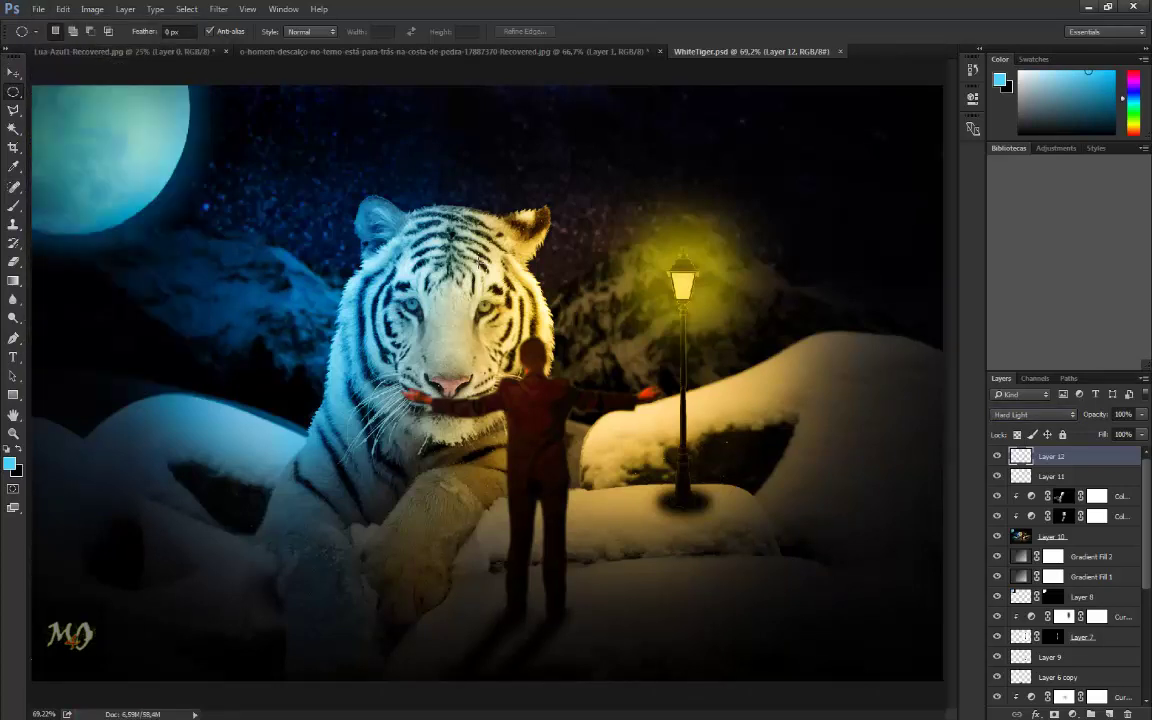
Step: Create a new 2000 × 2000 px black document and set the foreground colour to white
click(38, 10)
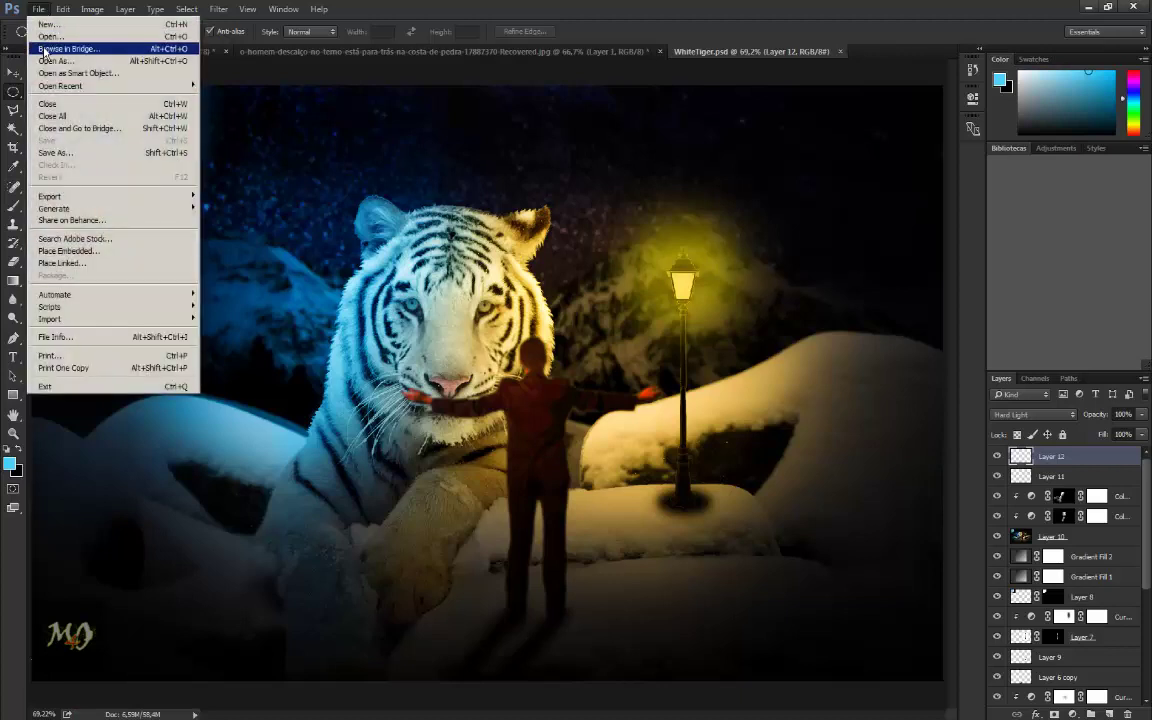
click(40, 26)
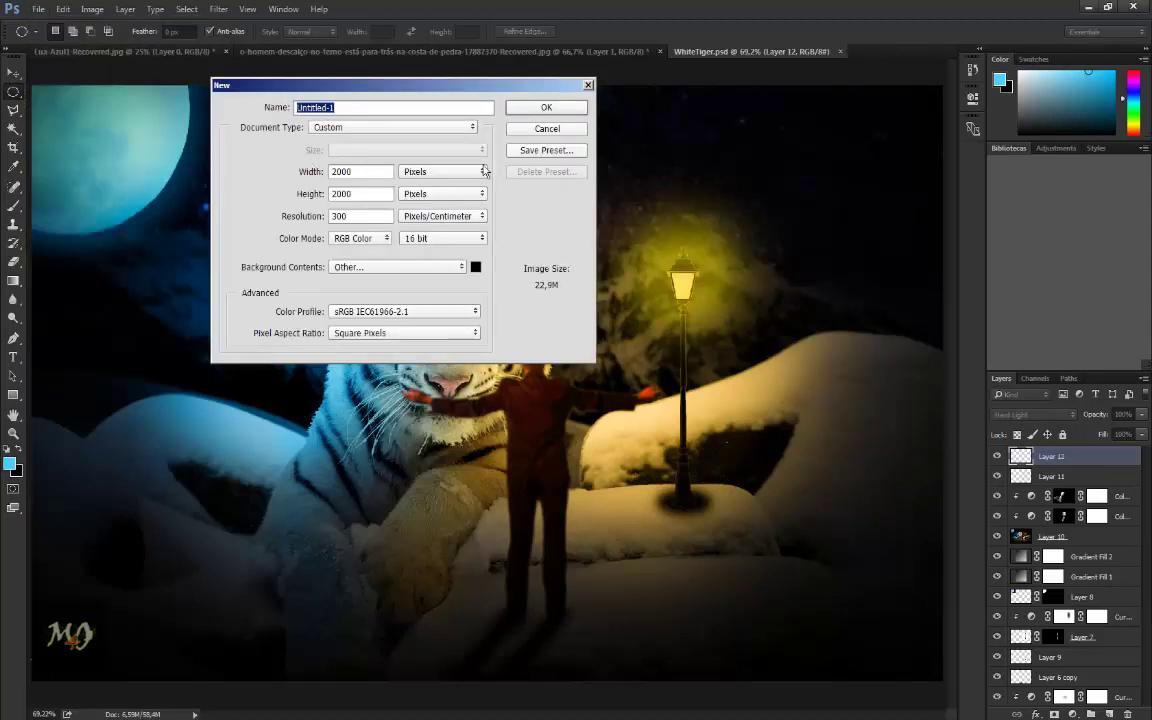
click(540, 108)
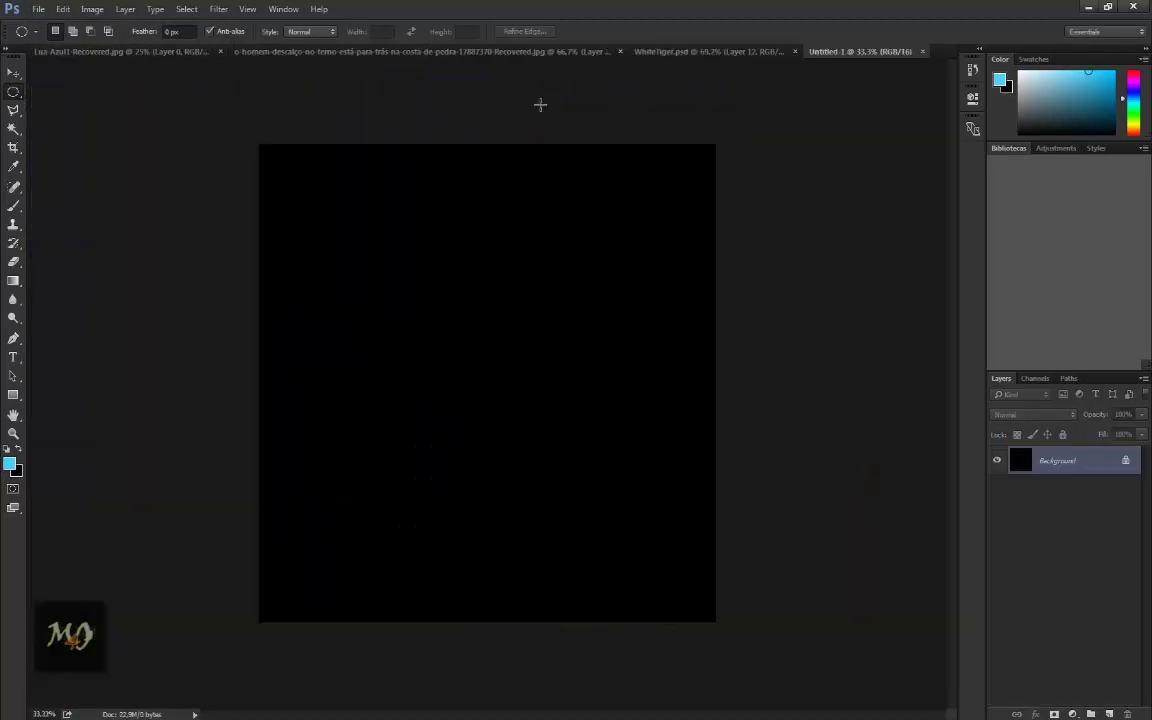
click(16, 464)
text(ffffff)
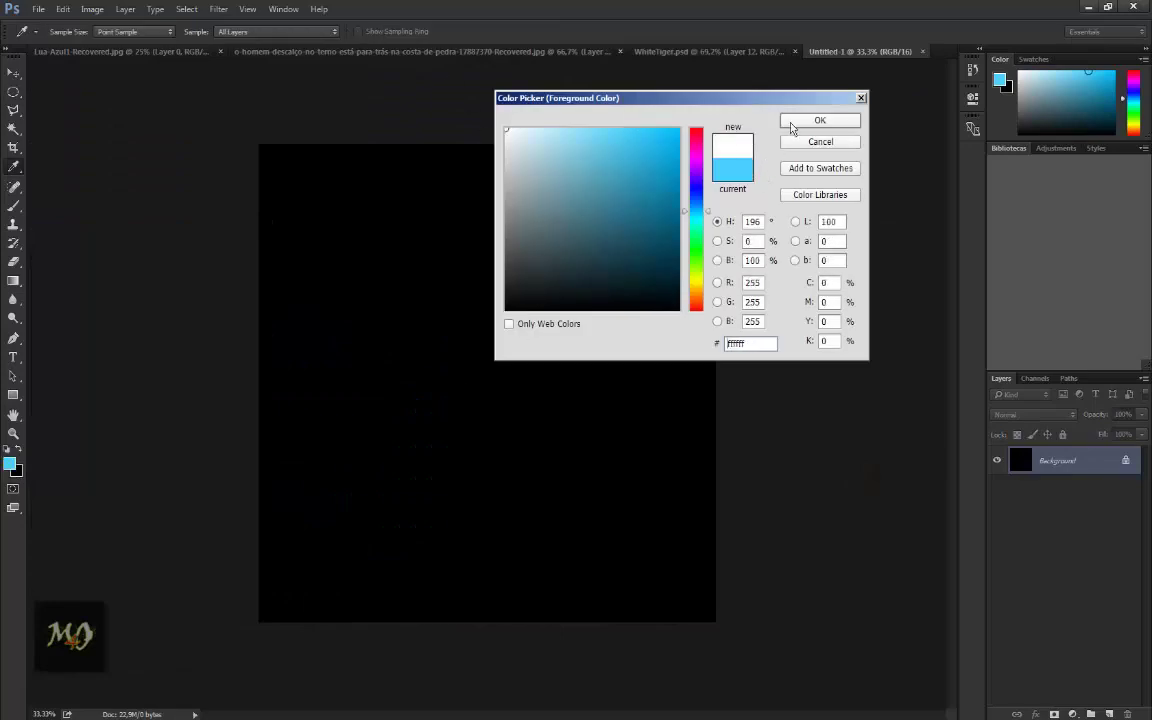
click(791, 124)
key(m)
Step: Render Clouds and then Difference Clouds over the black canvas
click(218, 9)
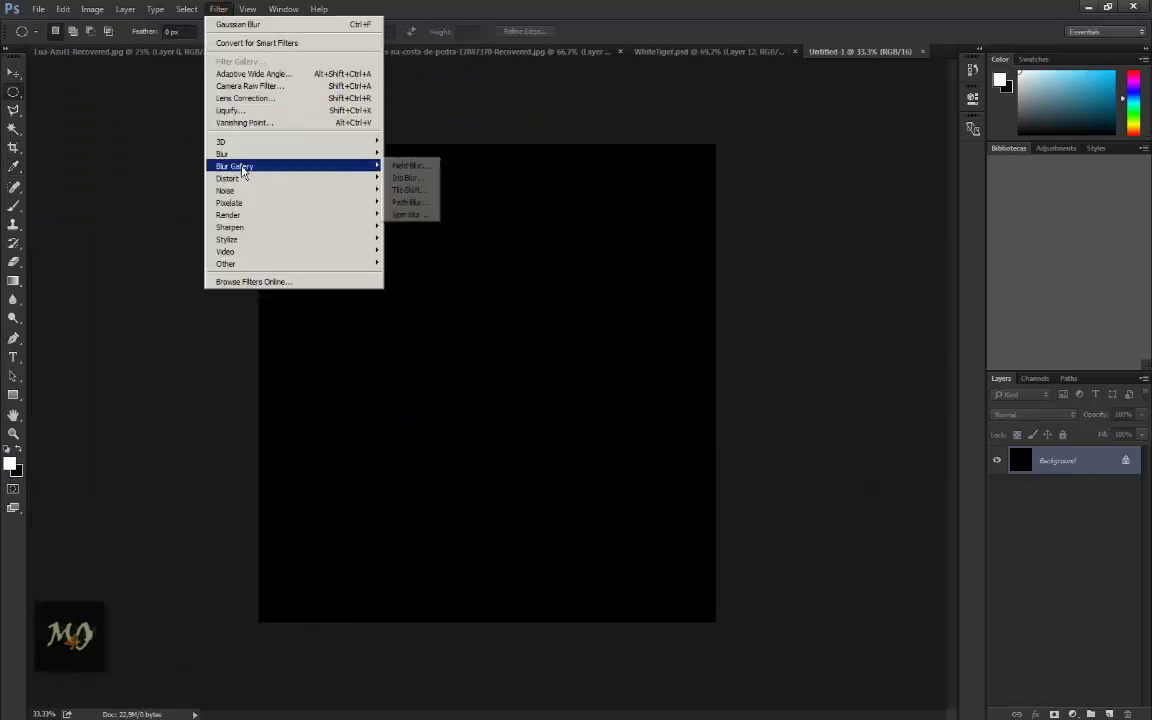
mouse_move(228, 215)
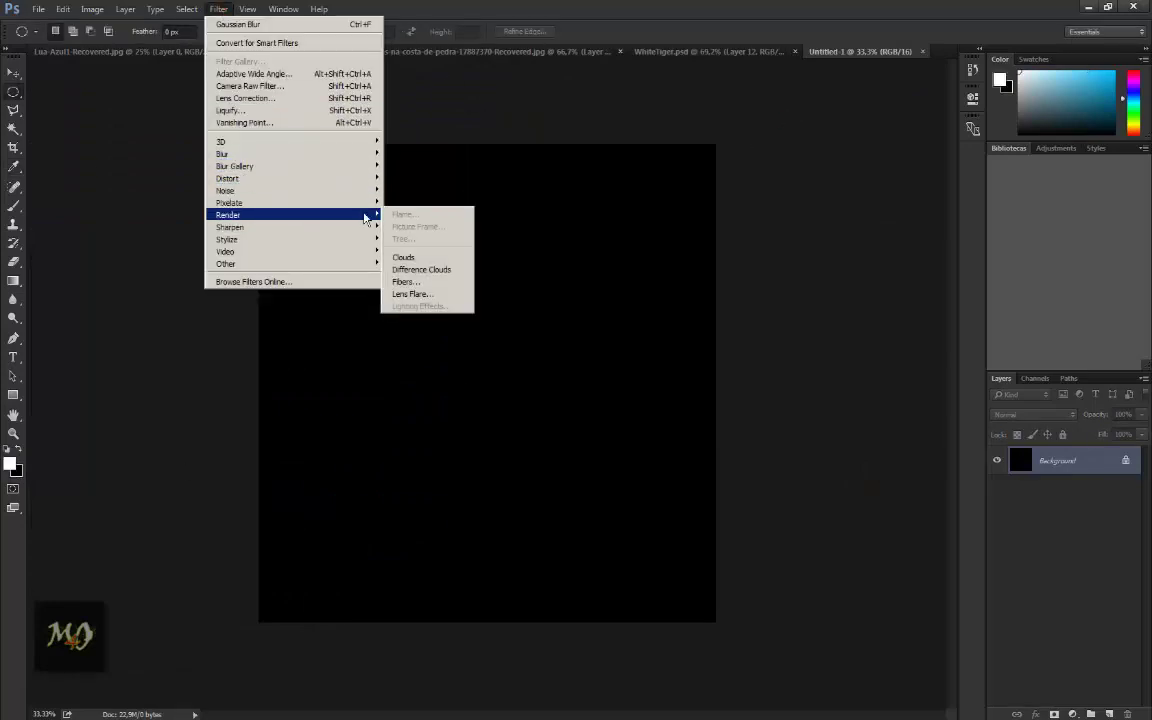
click(410, 260)
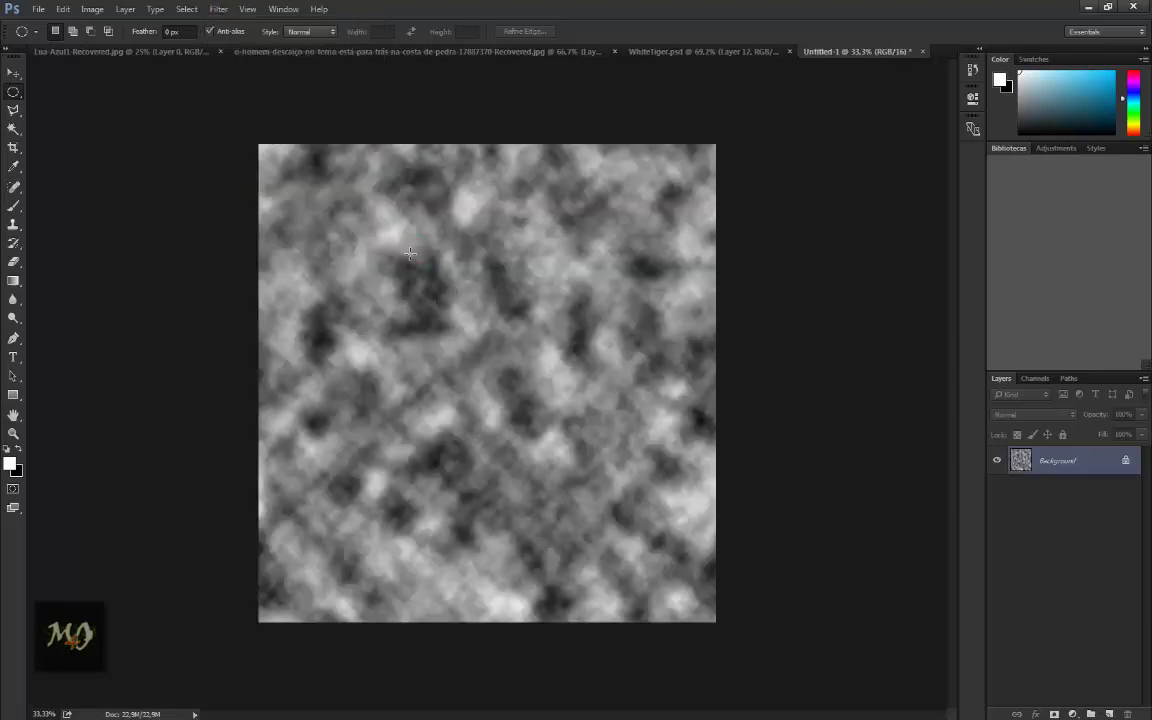
click(218, 9)
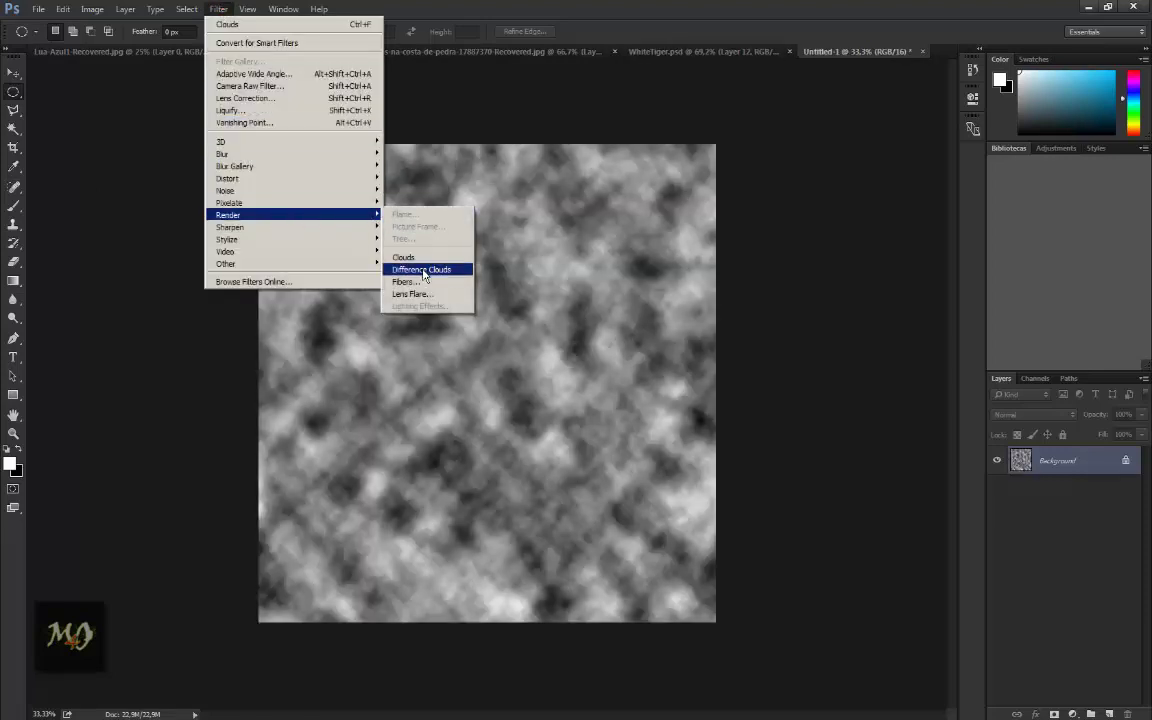
click(424, 271)
Step: Apply a Zoom Radial Blur of amount 100 with its centre nudged slightly right and down
click(219, 10)
mouse_move(240, 154)
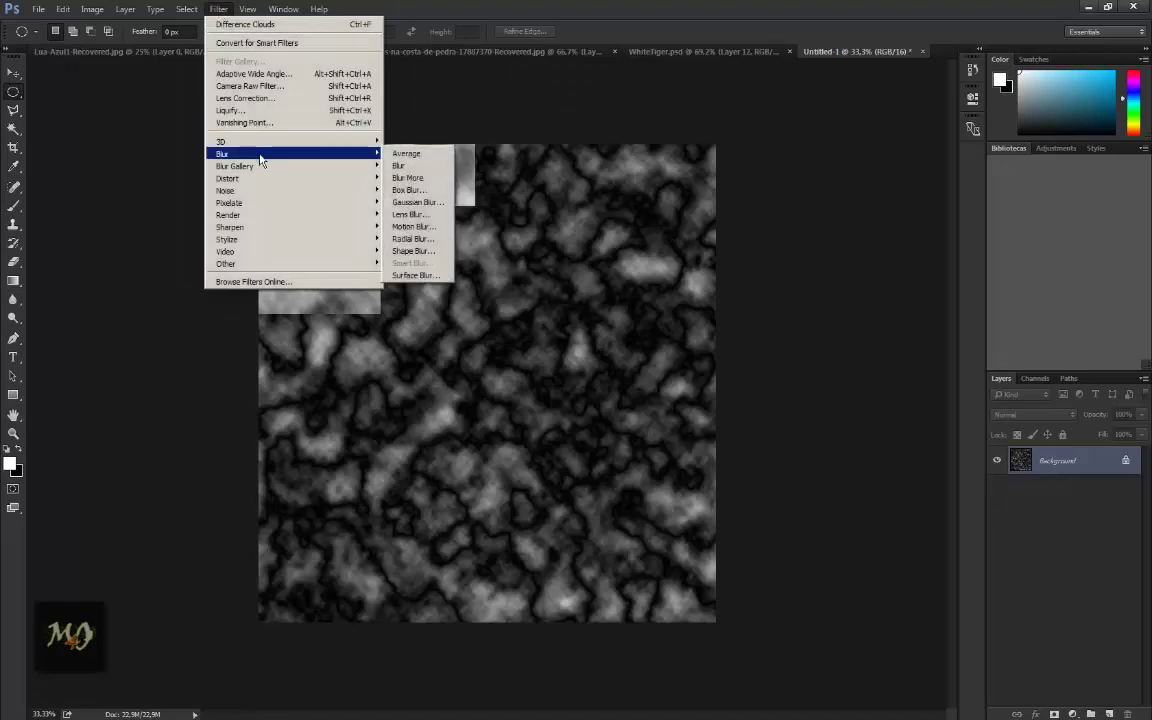
click(424, 239)
click(205, 209)
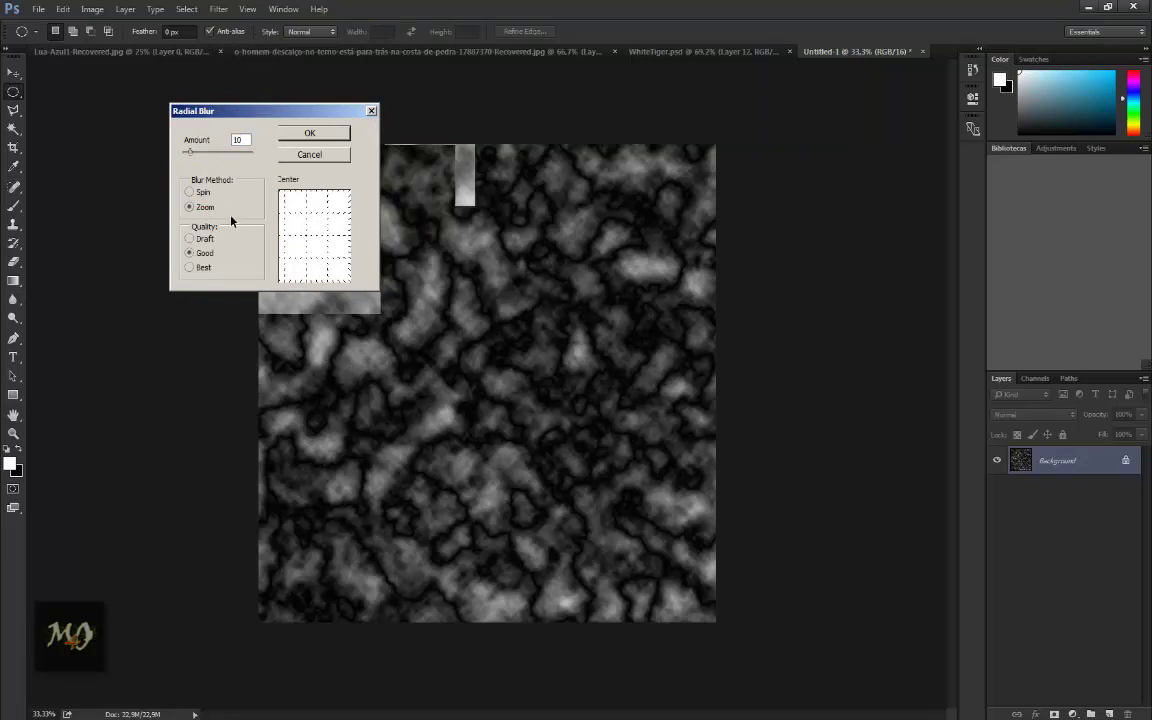
drag(190, 151, 254, 154)
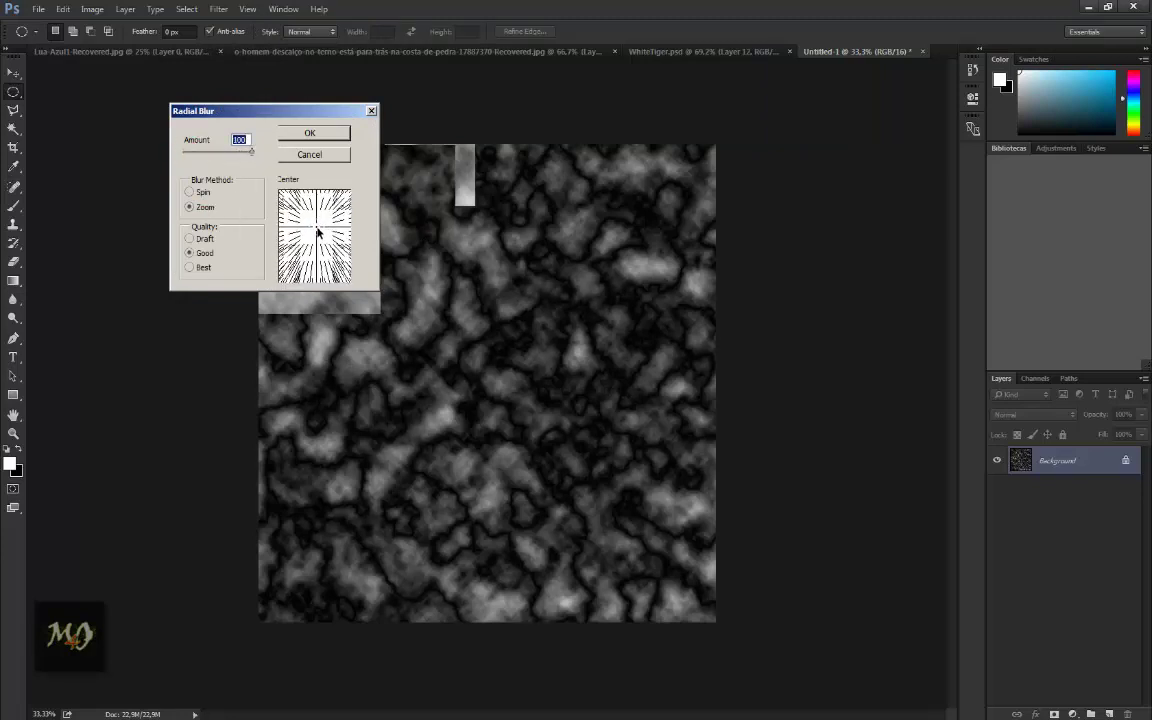
drag(315, 230, 321, 233)
click(313, 131)
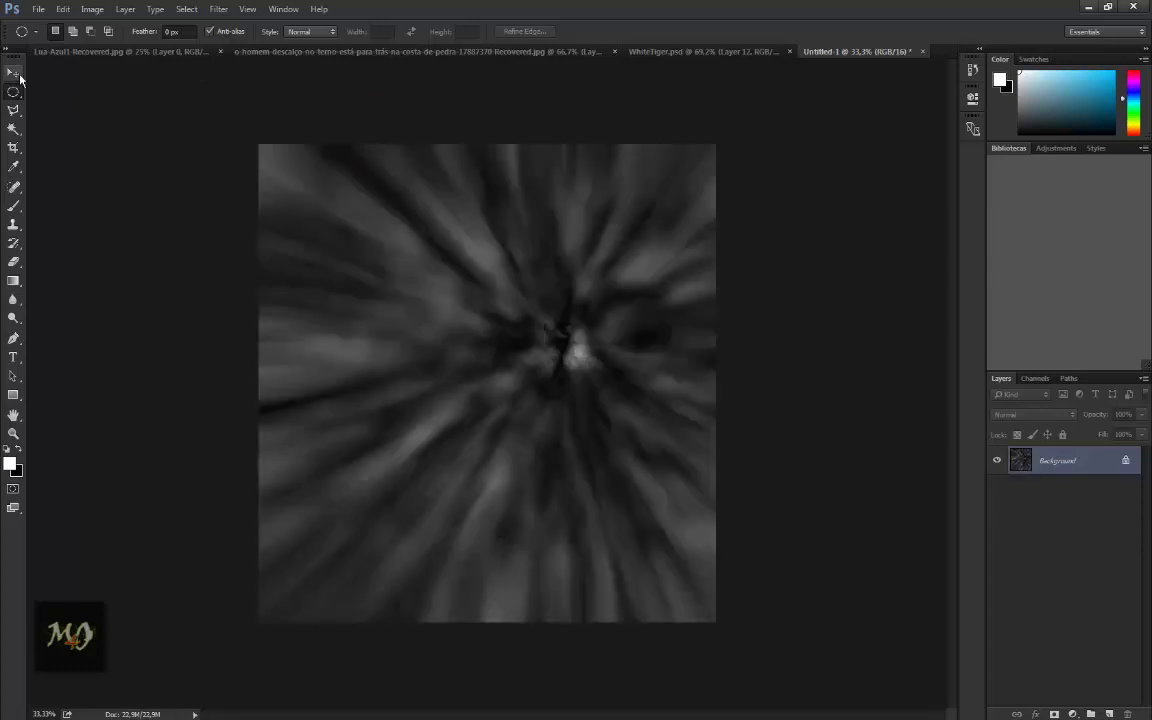
drag(476, 290, 251, 155)
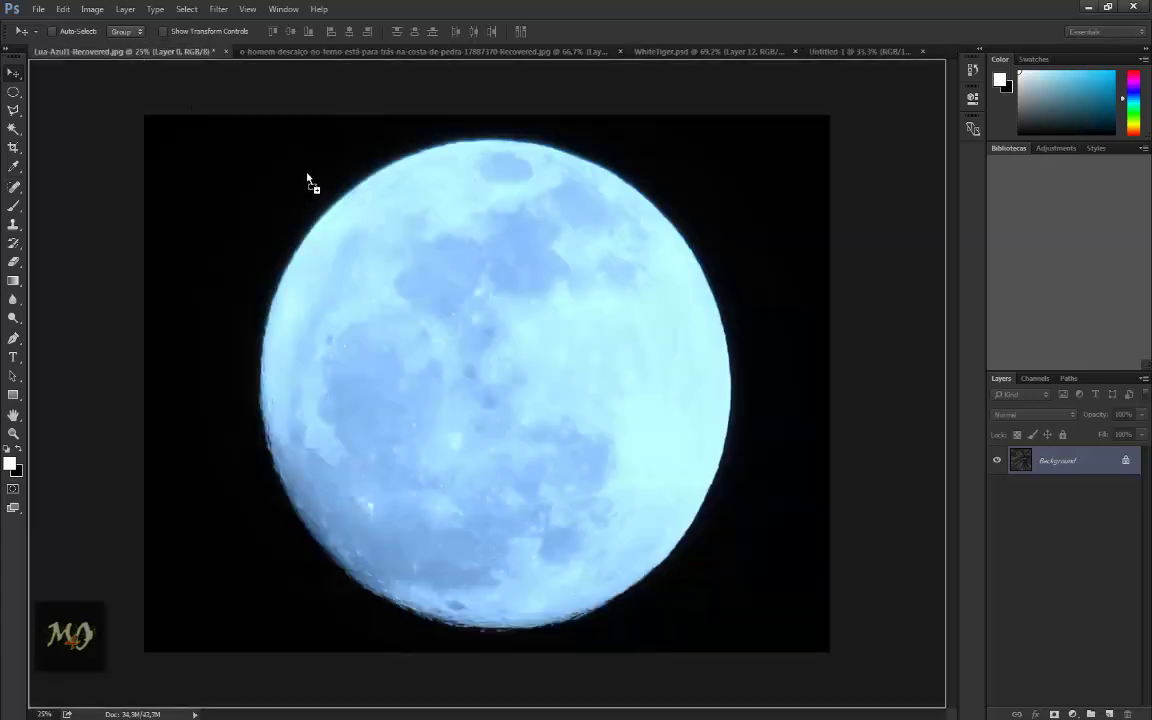
Step: Drop the rays layer into WhiteTiger, scale it to about 64.9% over the tiger and lamp
mouse_move(308, 182)
mouse_down()
mouse_move(614, 218)
mouse_move(549, 289)
mouse_up()
click(532, 264)
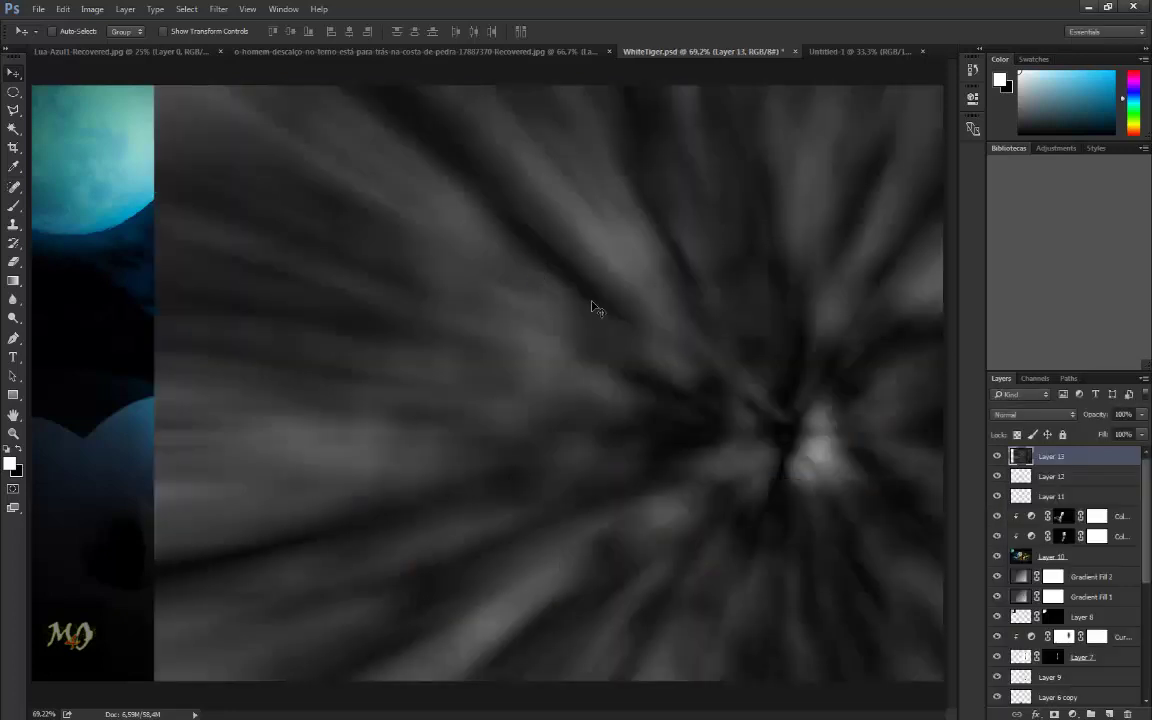
key(ctrl+minus)
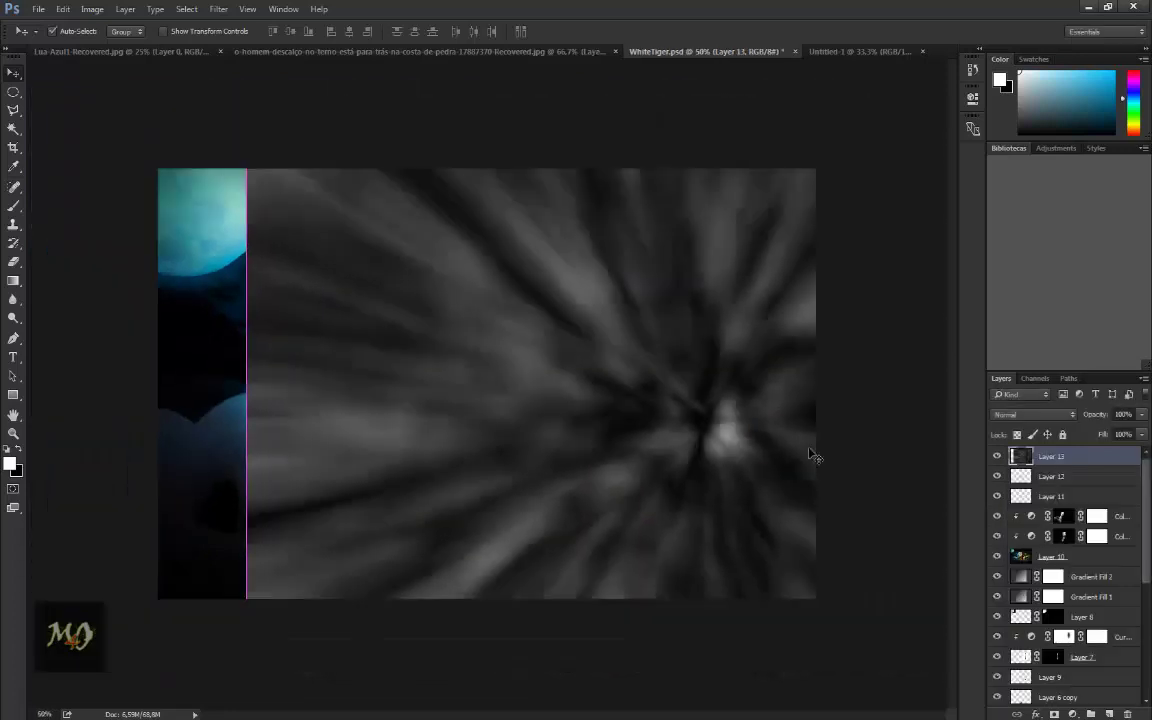
key(ctrl+t)
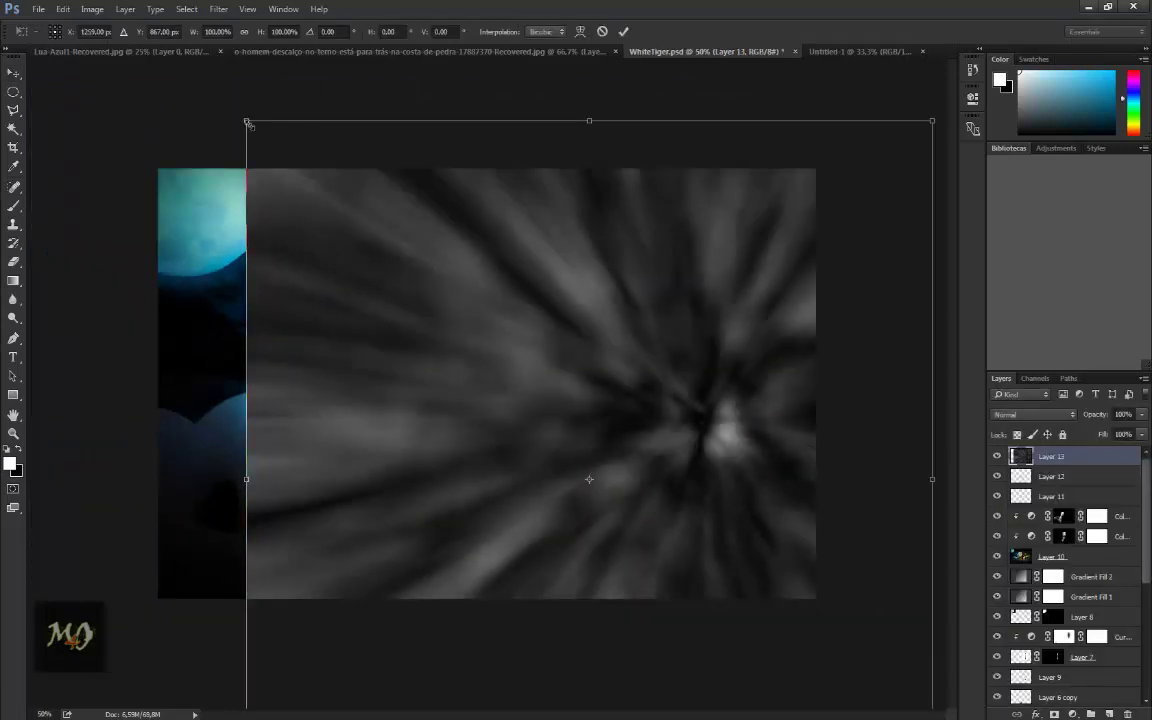
mouse_move(248, 123)
mouse_down()
mouse_move(396, 241)
mouse_move(387, 232)
mouse_up()
drag(661, 444, 624, 318)
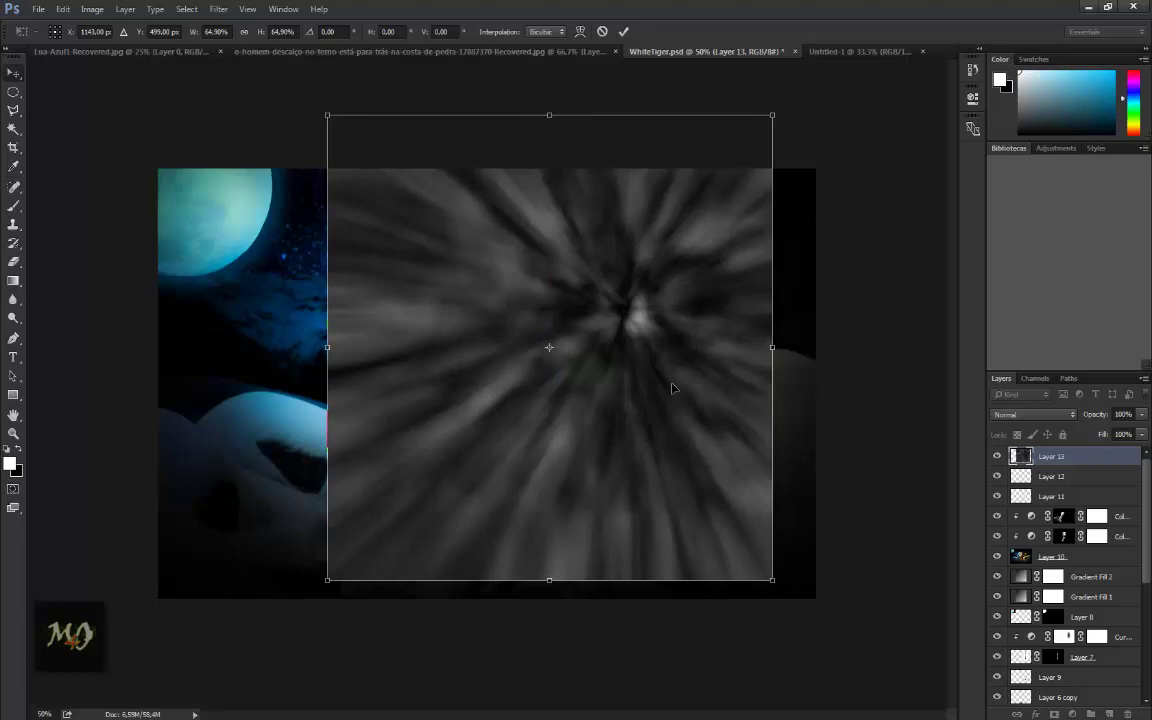
key(Return)
Step: Set the rays layer's blend mode to Screen after trying Overlay
click(1012, 414)
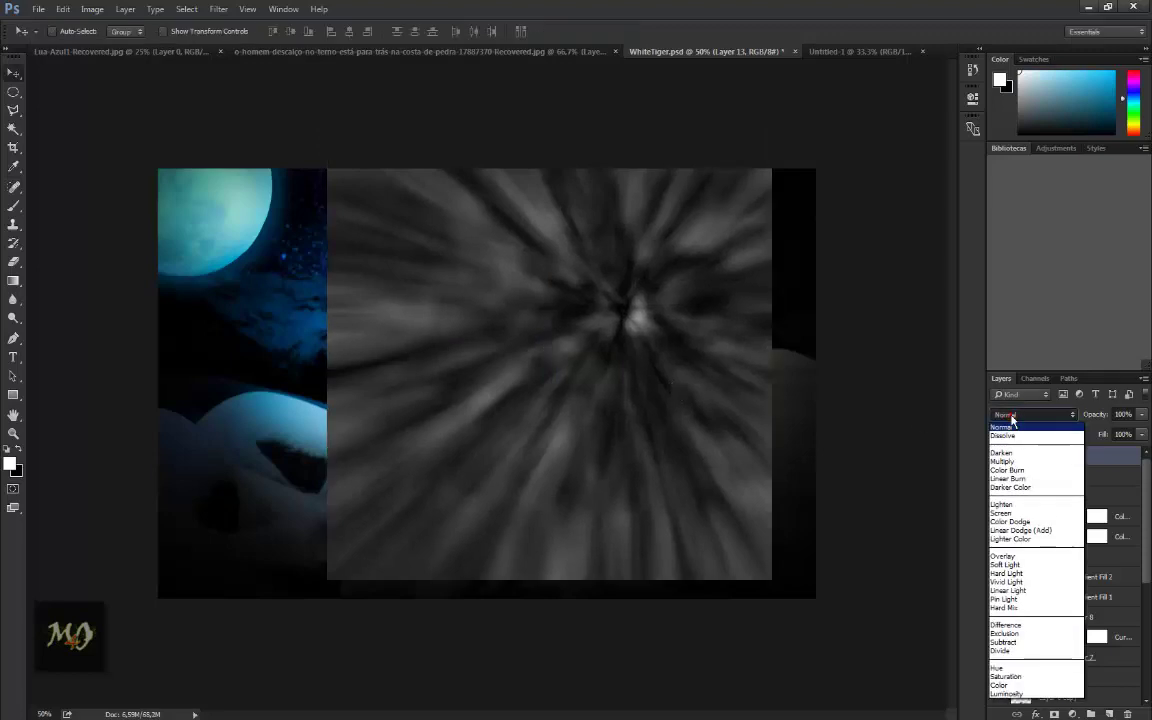
click(1025, 557)
click(1034, 414)
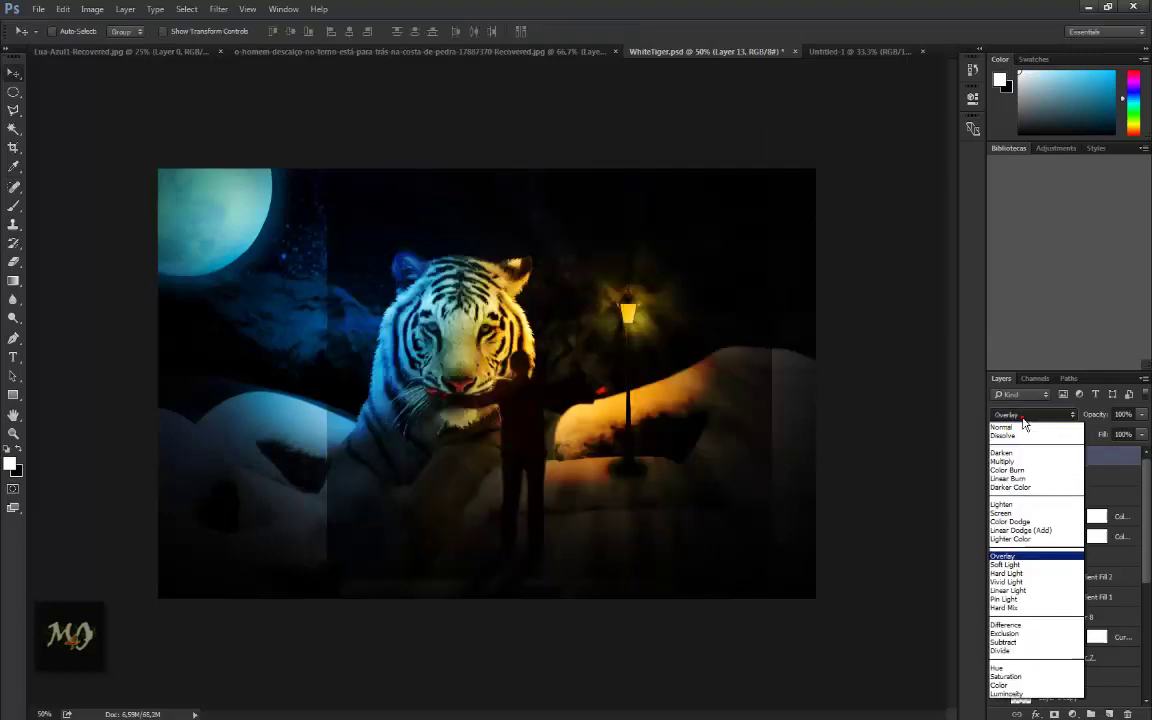
click(1014, 516)
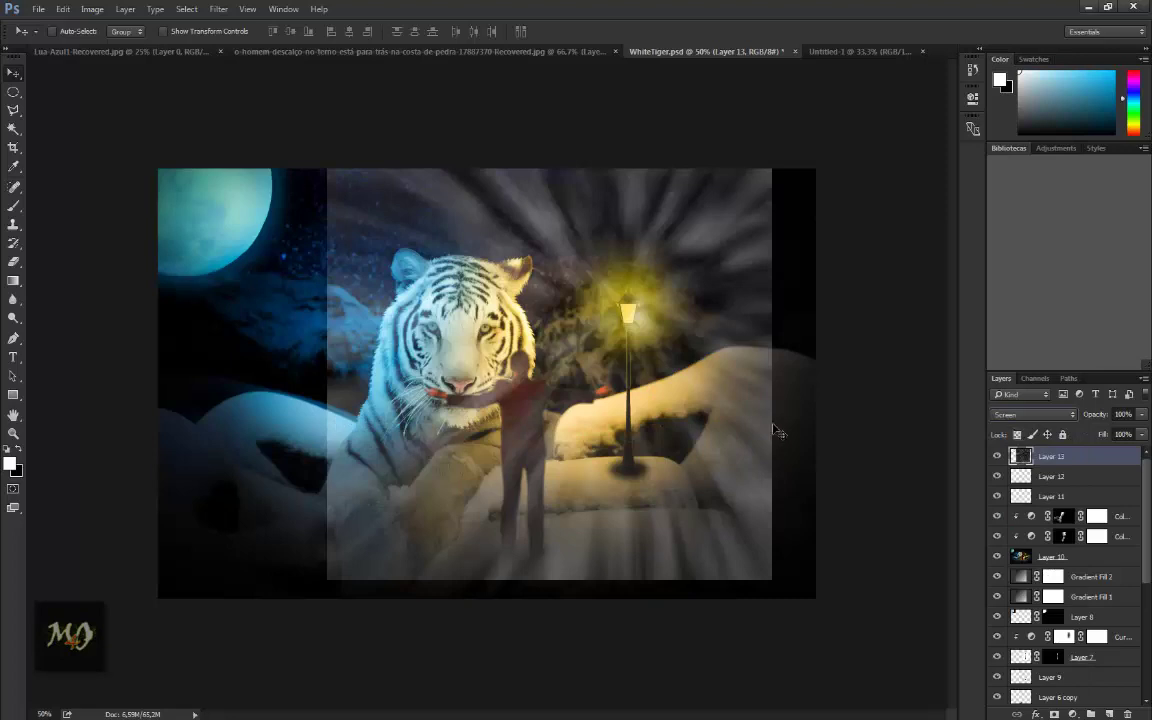
Step: Add a mask to Layer 13 and set up a black 600 px brush at 25% opacity
click(1054, 714)
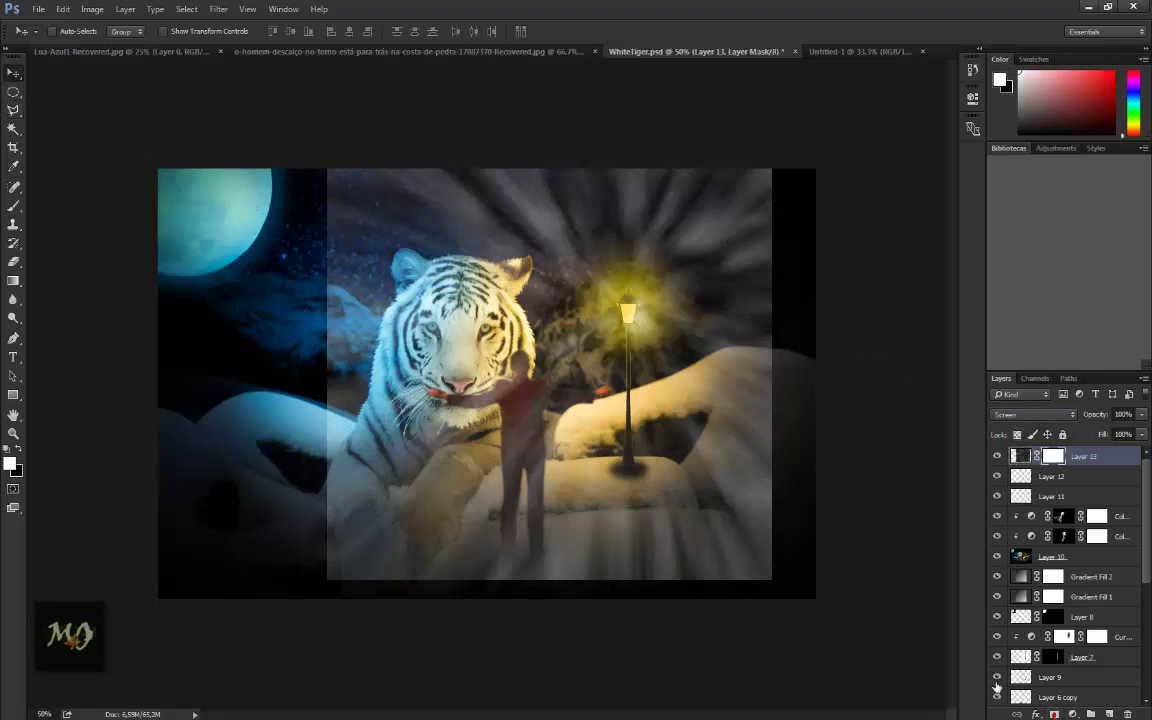
click(14, 206)
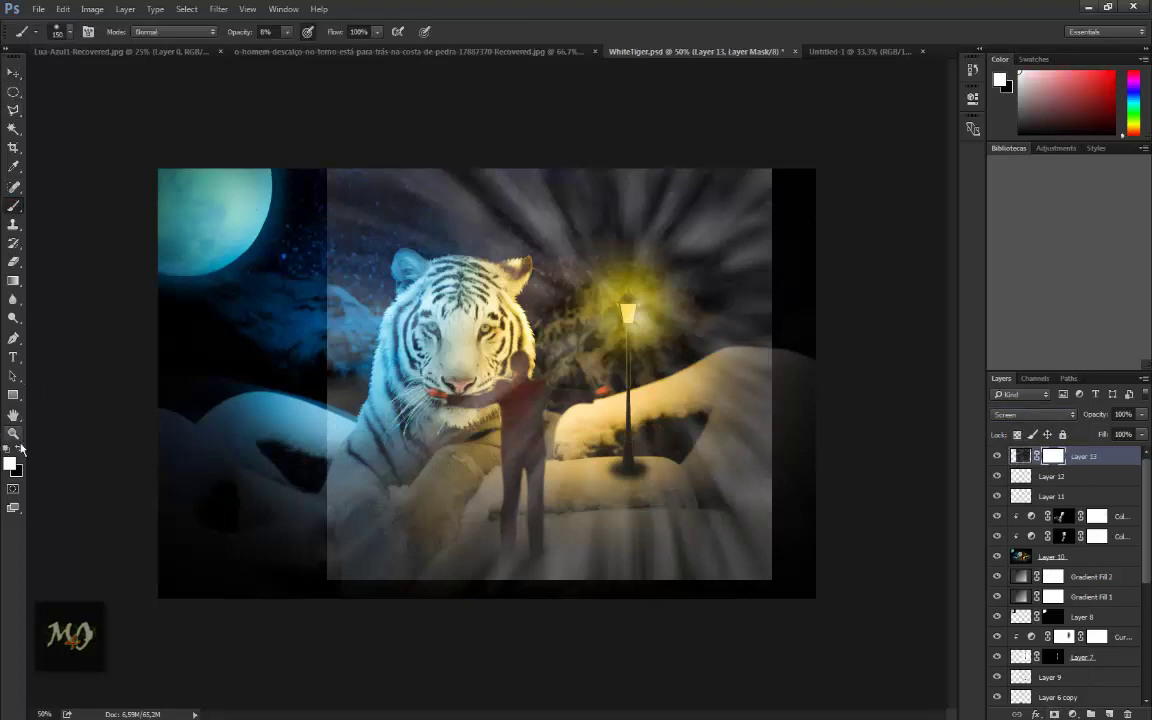
key(x)
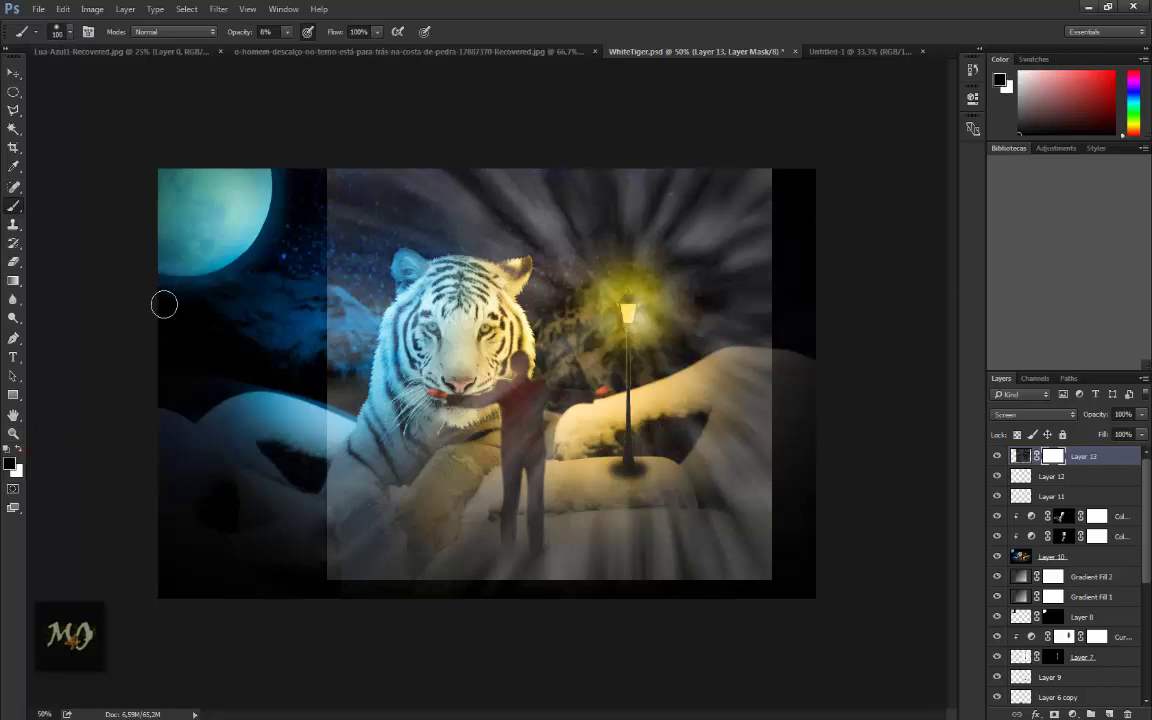
key(bracketright)
key(bracketright)
key(bracketright)
key(bracketright)
key(bracketright)
key(bracketright)
drag(297, 50, 300, 50)
Step: Fade the rays above and left of the tiger and over the lower-left snow, undoing the right-hill stroke
drag(347, 193, 363, 167)
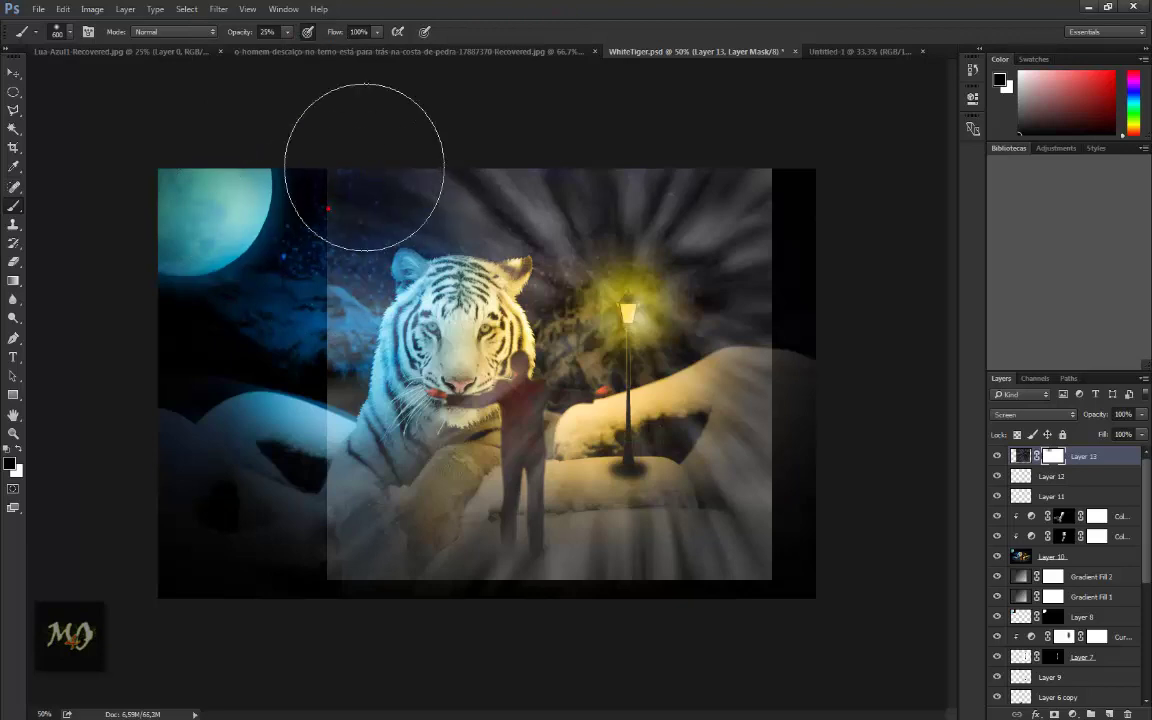
mouse_move(328, 225)
mouse_down()
mouse_move(334, 257)
mouse_move(283, 352)
mouse_move(300, 330)
mouse_move(350, 360)
mouse_up()
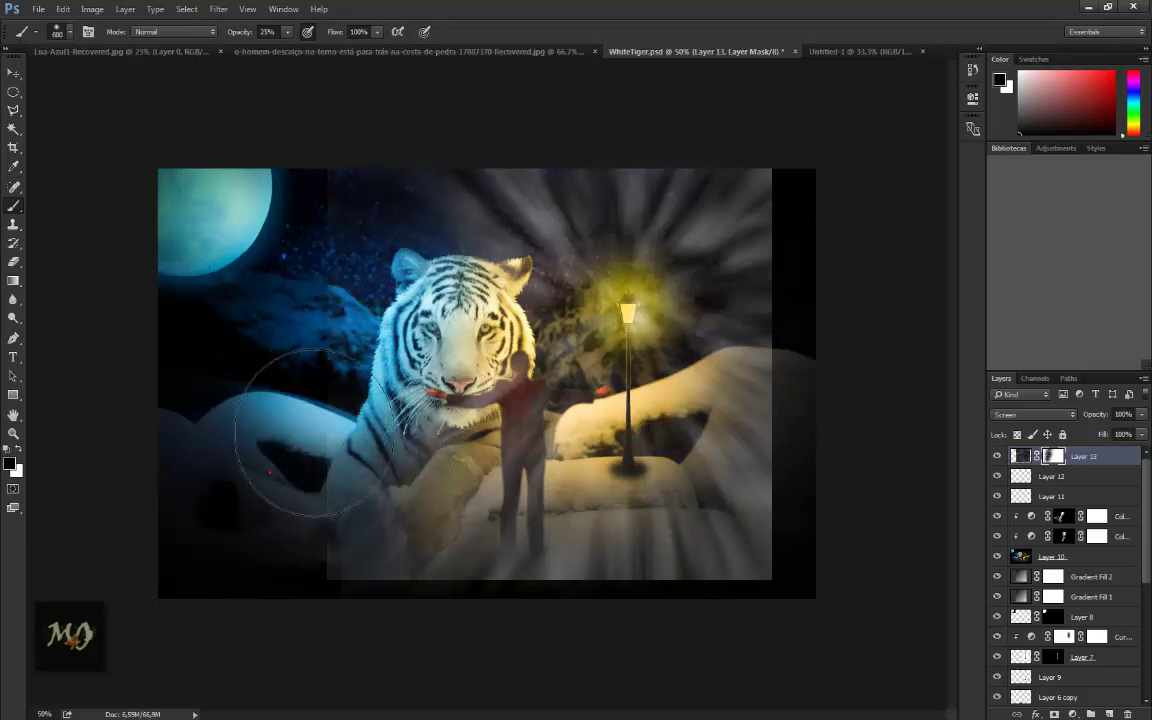
mouse_move(303, 450)
mouse_down()
mouse_move(362, 572)
mouse_move(321, 553)
mouse_move(398, 625)
mouse_move(350, 596)
mouse_move(437, 581)
mouse_move(438, 550)
mouse_move(483, 571)
mouse_move(594, 584)
mouse_move(525, 548)
mouse_move(643, 609)
mouse_move(753, 567)
mouse_move(722, 566)
mouse_move(761, 596)
mouse_move(571, 572)
mouse_move(774, 558)
mouse_move(766, 416)
mouse_up()
key(bracketleft)
key(bracketleft)
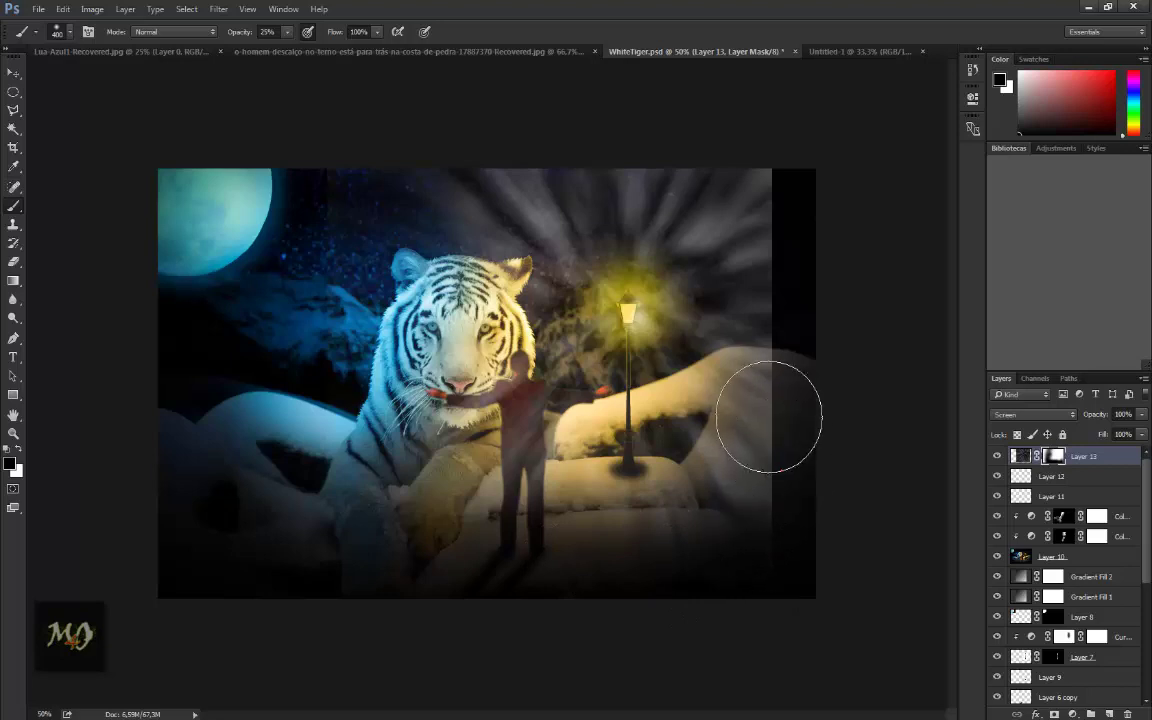
mouse_move(777, 327)
mouse_down()
mouse_move(753, 476)
mouse_move(764, 514)
mouse_move(780, 395)
mouse_up()
key(ctrl+z)
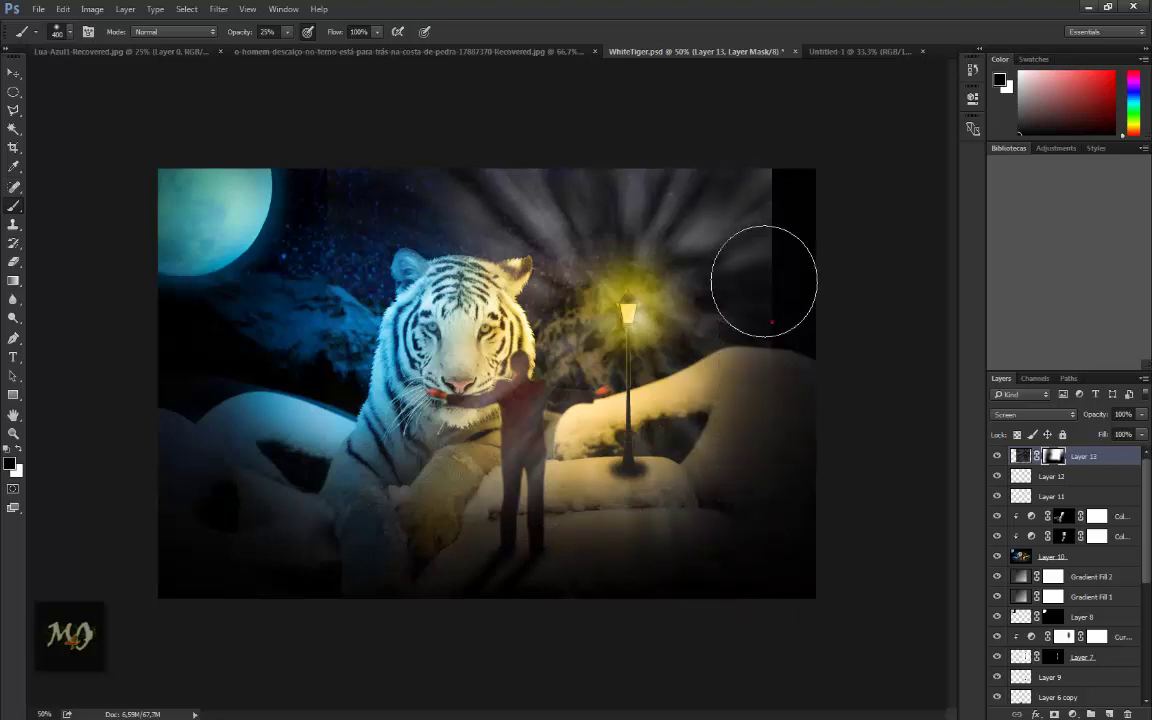
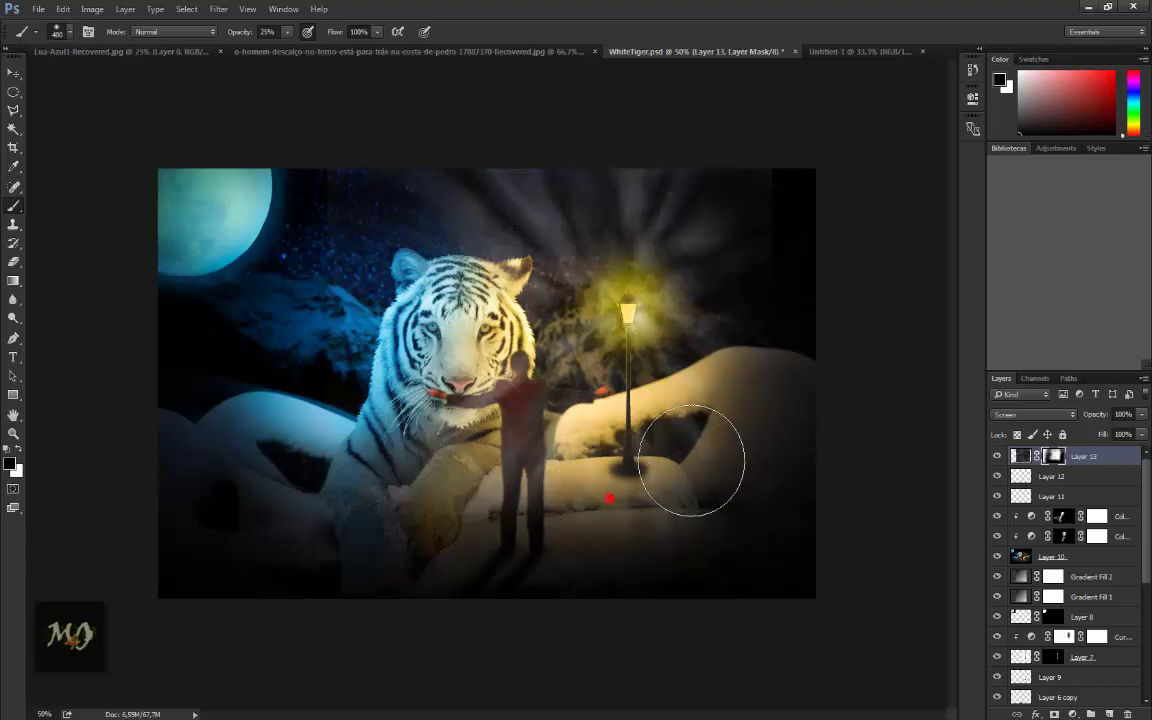
Step: Add a Color Balance adjustment clipped to Layer 13, shifted toward blue at 41% fill
click(16, 76)
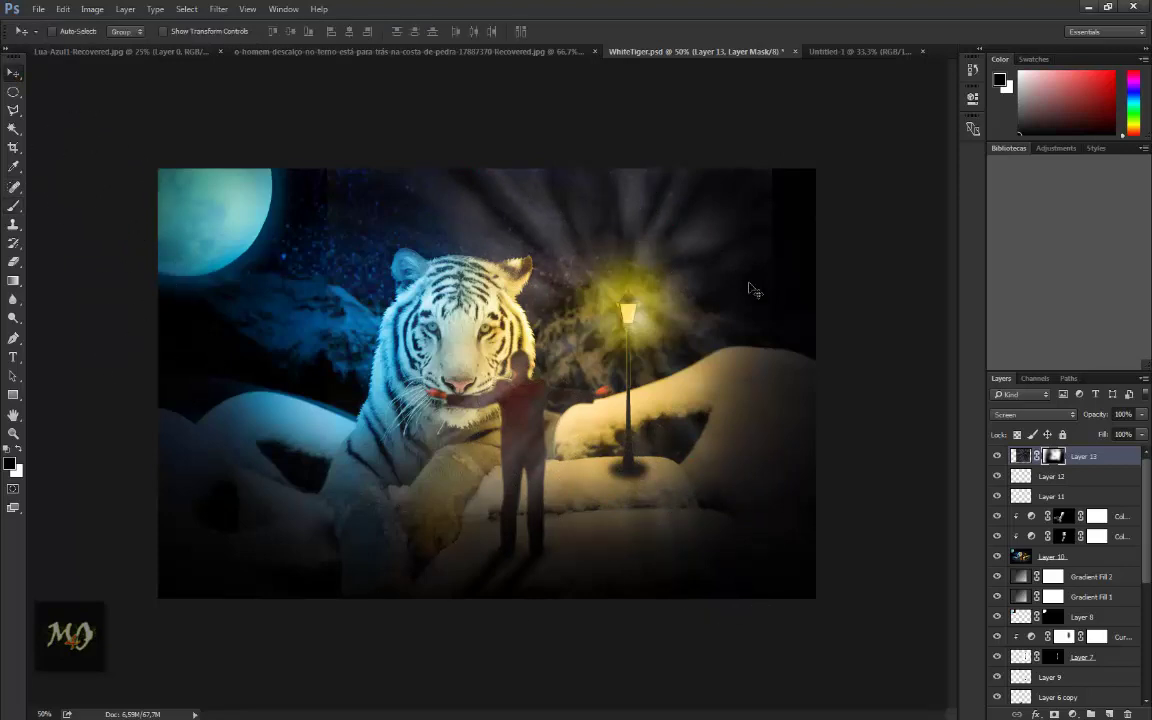
click(1074, 714)
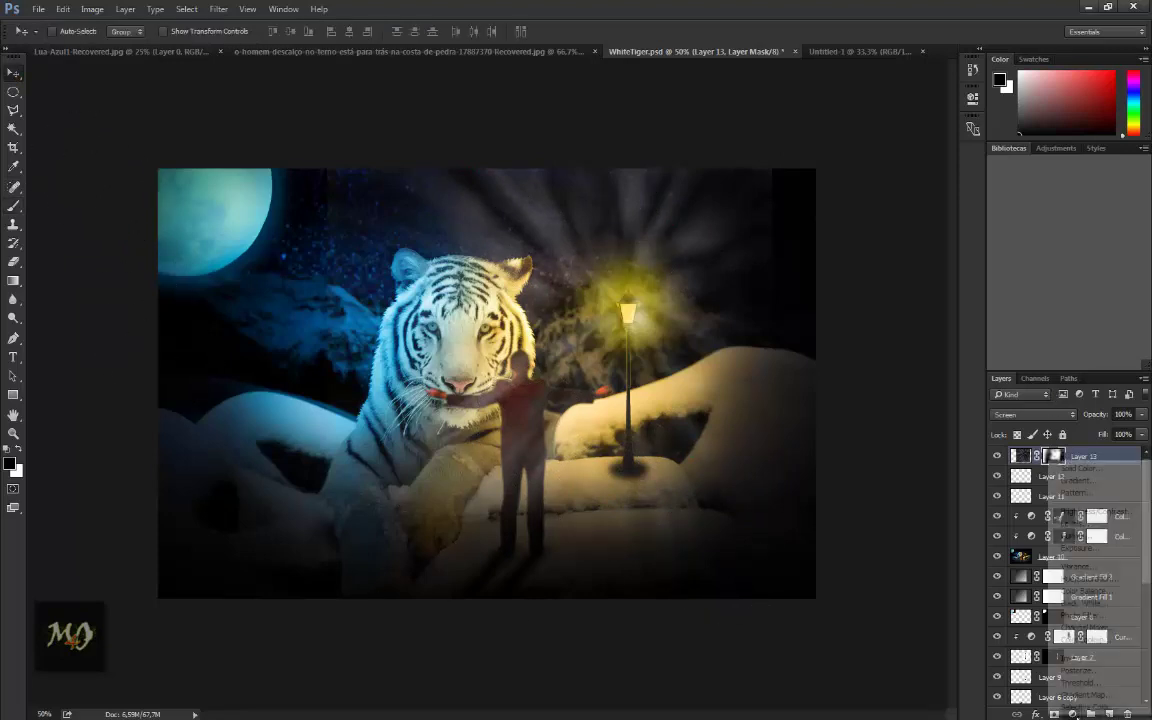
click(1086, 590)
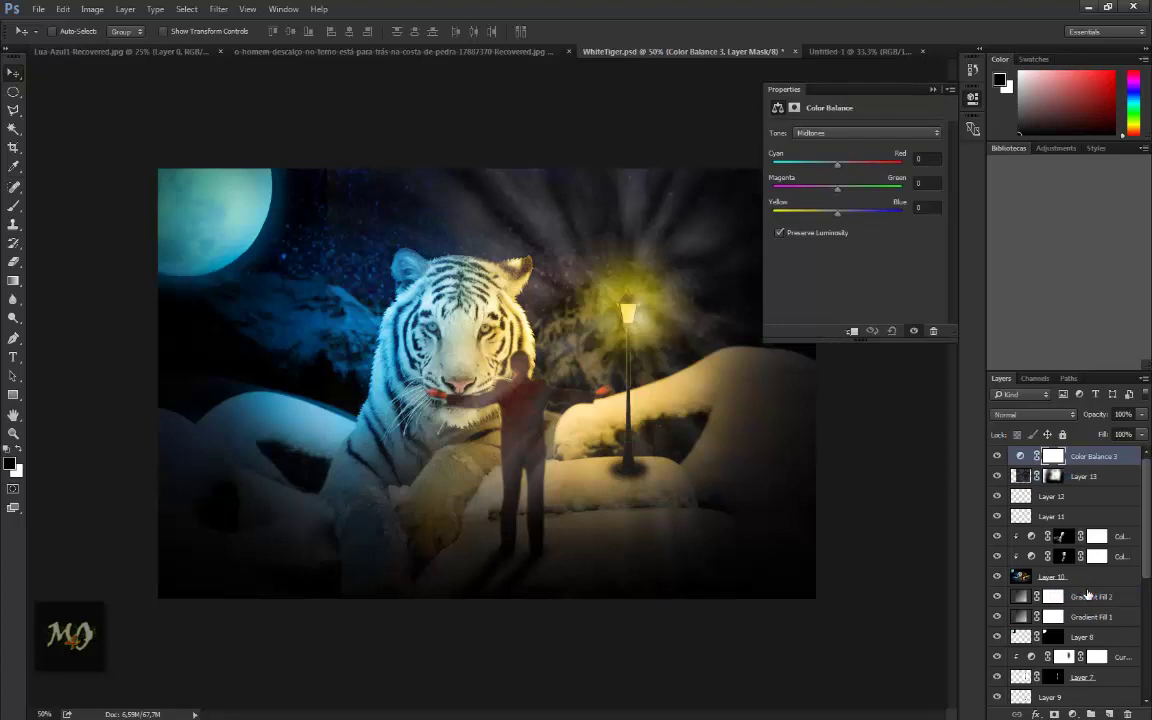
click(851, 331)
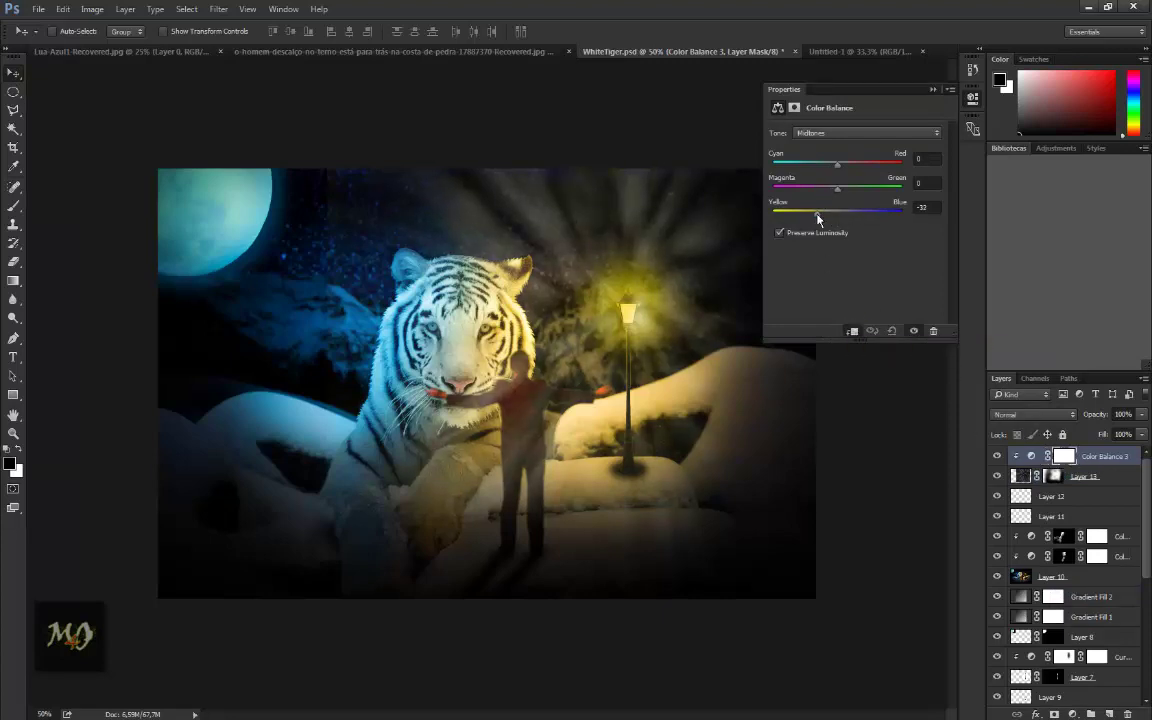
drag(817, 218, 797, 220)
click(935, 89)
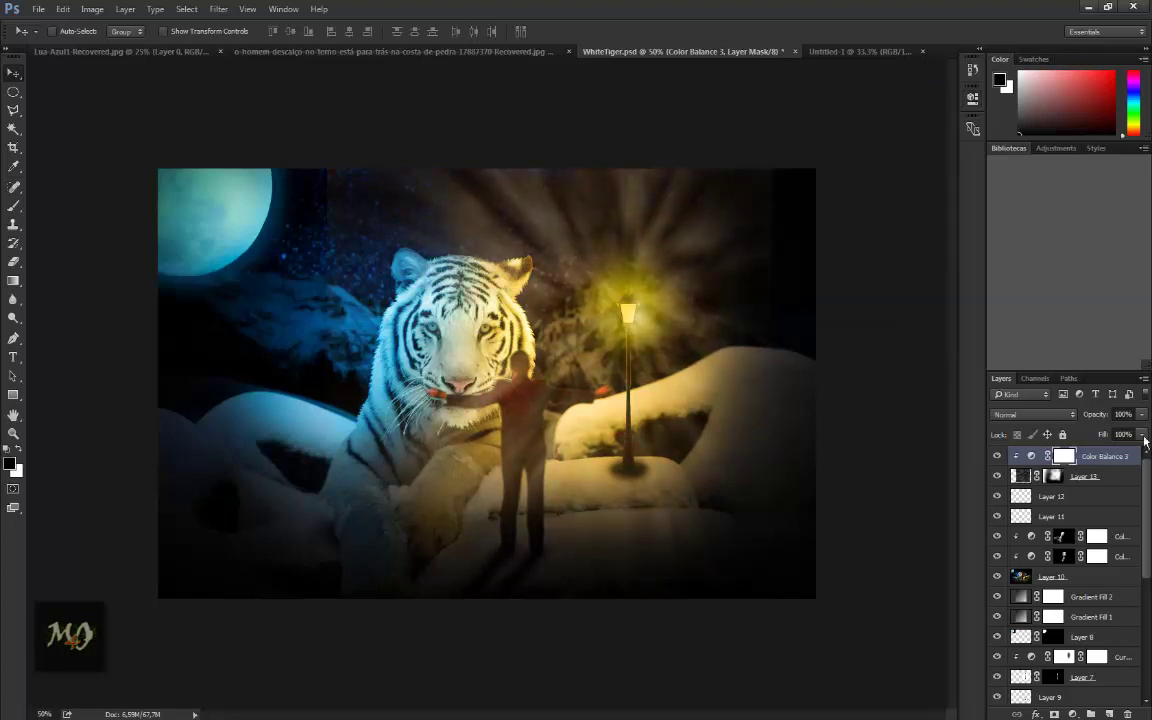
drag(1130, 456, 1123, 455)
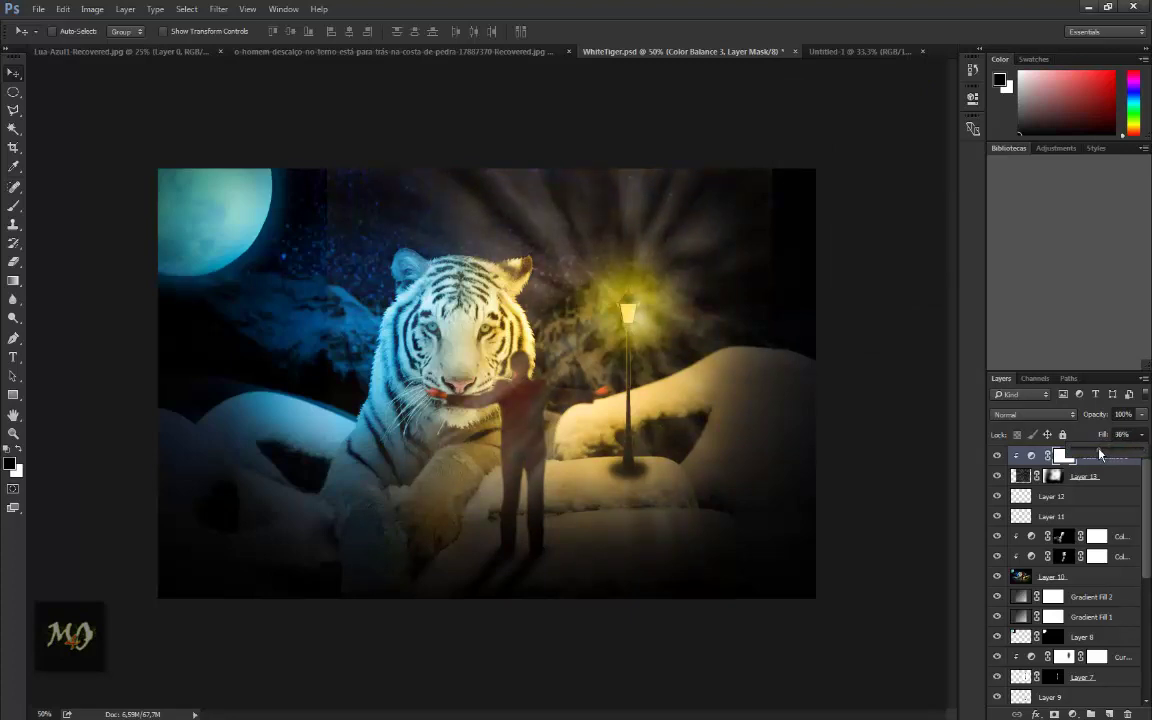
Step: Paint black on Layer 13's mask to fade the rays above the tiger and beside the lamp
click(1055, 476)
click(14, 205)
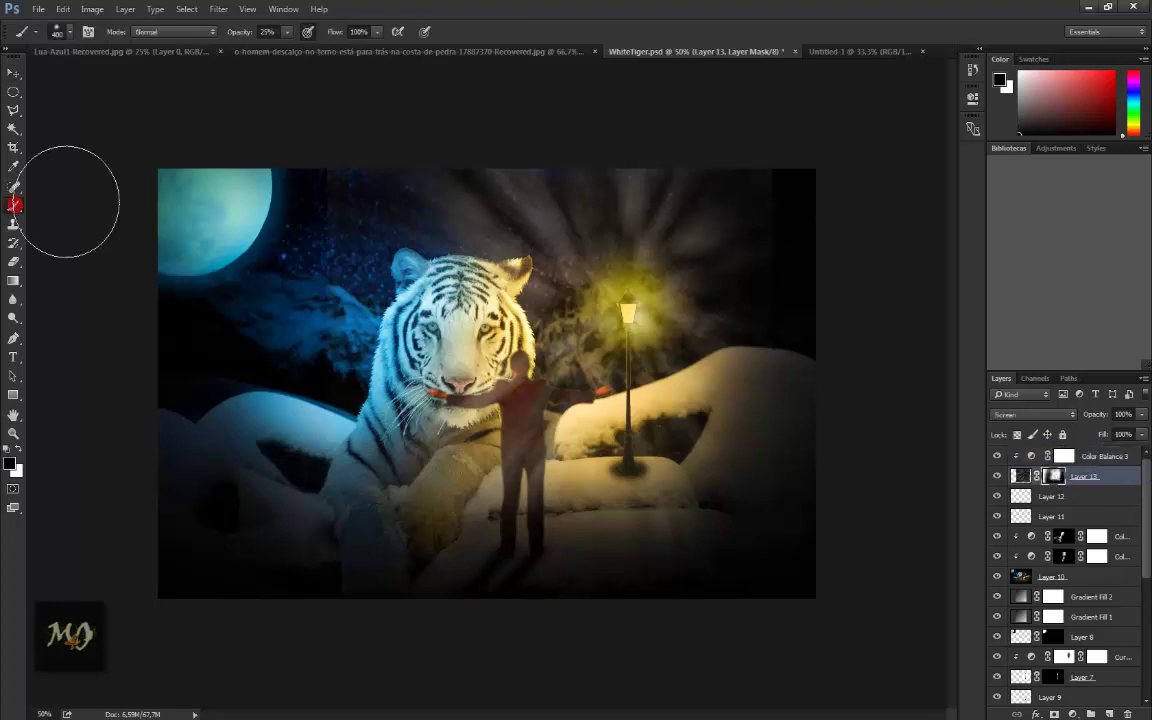
drag(521, 268, 695, 234)
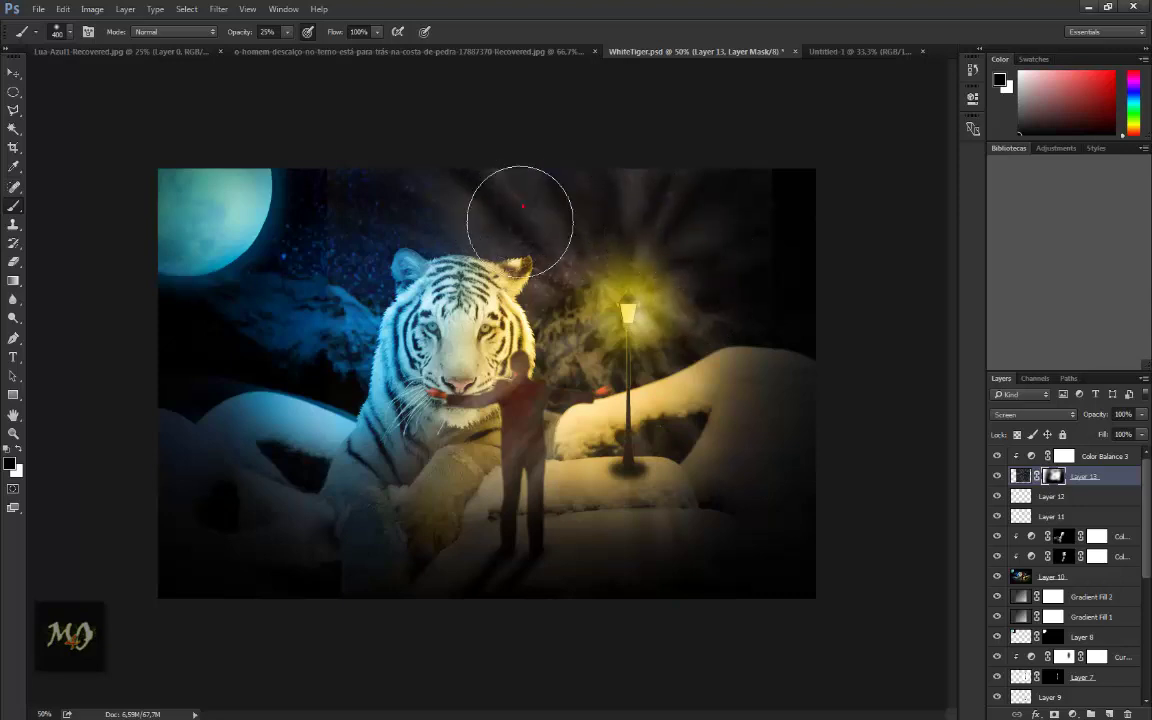
drag(716, 474, 728, 321)
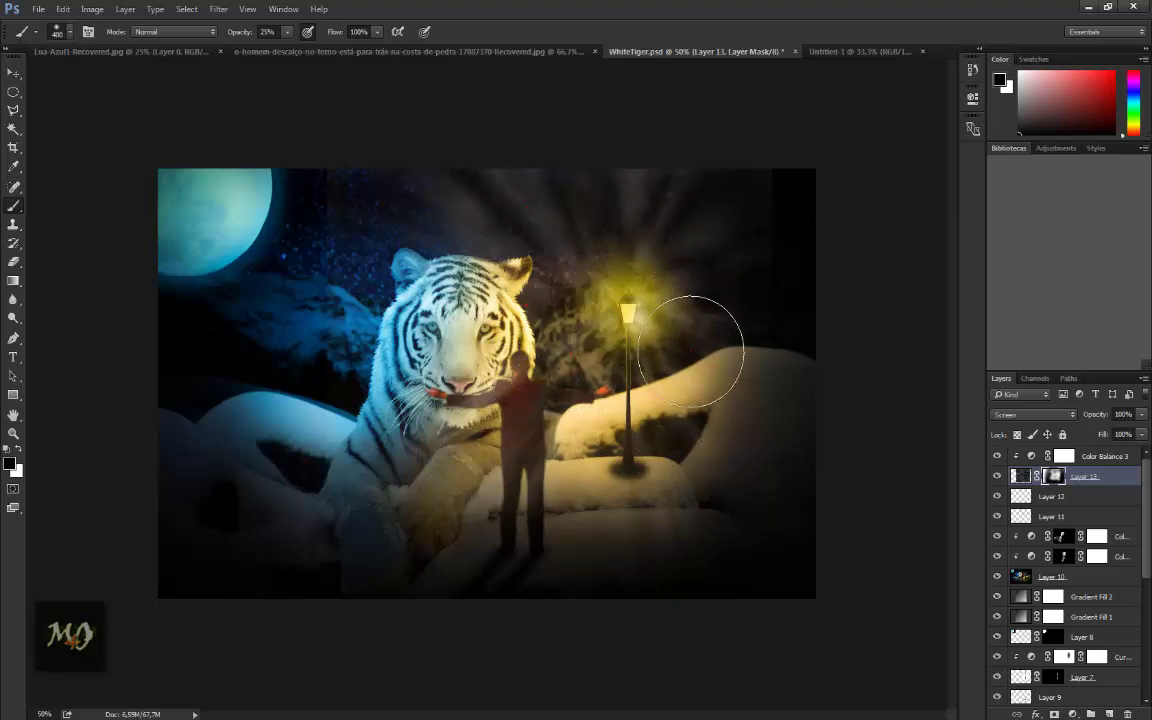
click(13, 73)
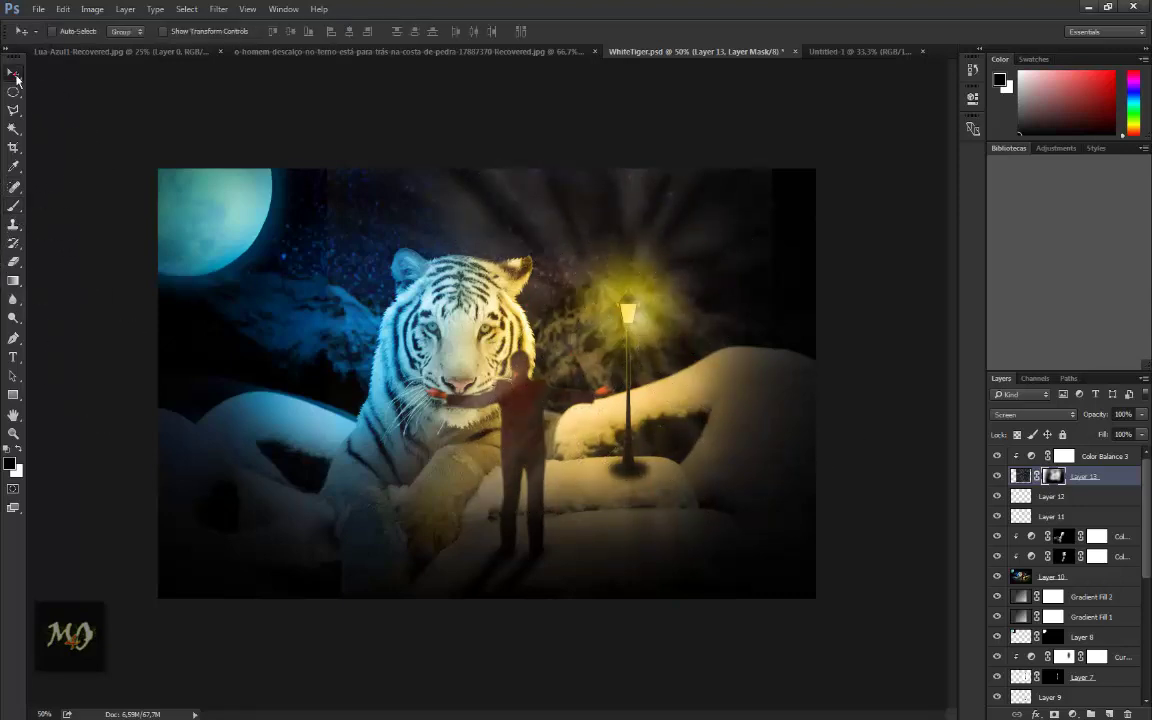
Step: Bring the radial-blur image into WhiteTiger as Layer 14, above Color Balance 3 and unclipped
click(858, 52)
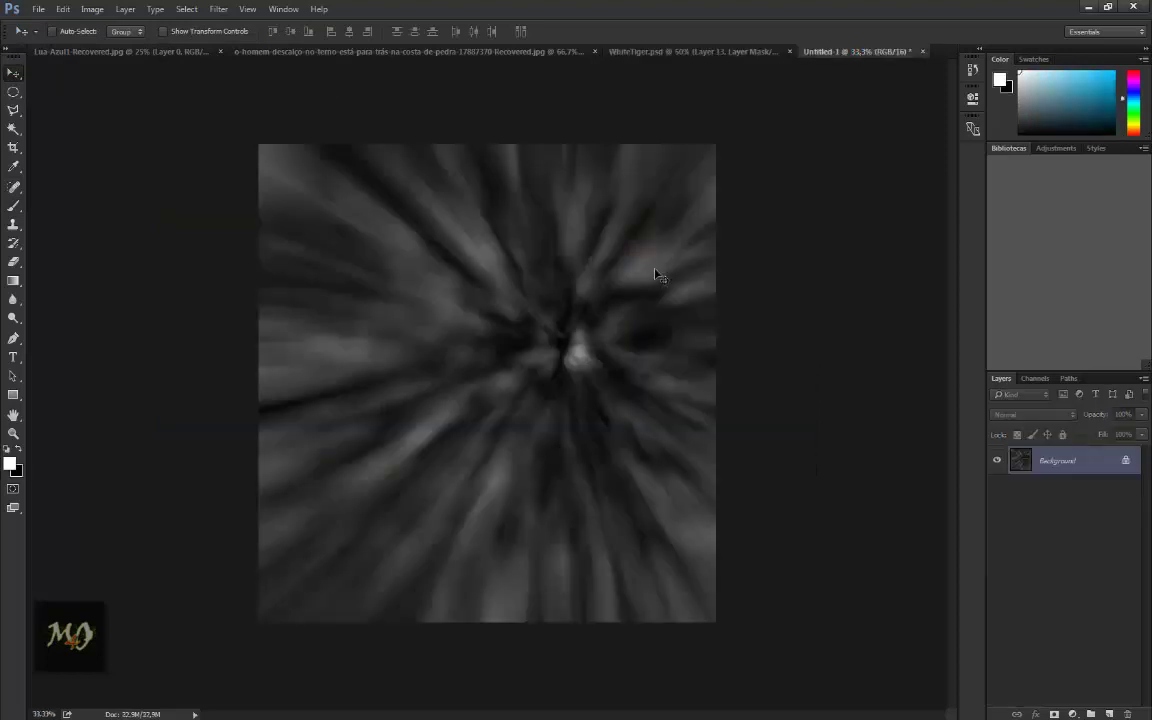
mouse_move(655, 270)
mouse_down()
mouse_move(668, 55)
mouse_move(313, 353)
mouse_up()
click(534, 272)
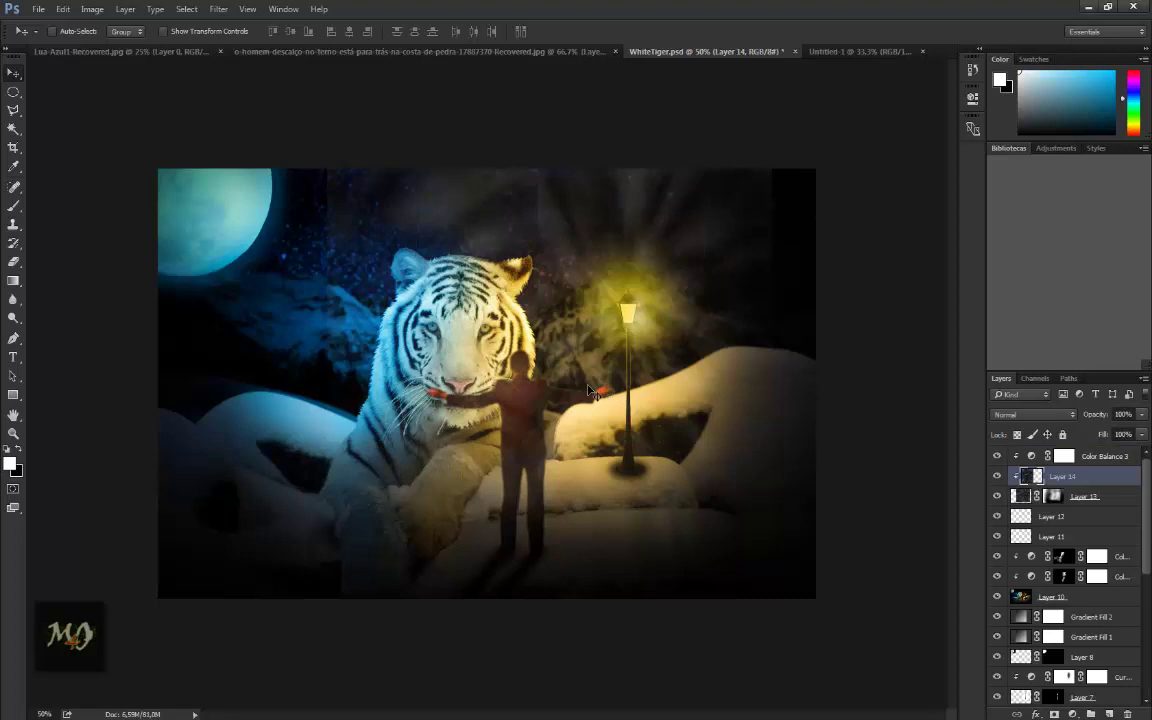
drag(1067, 472, 1066, 450)
right_click(1068, 456)
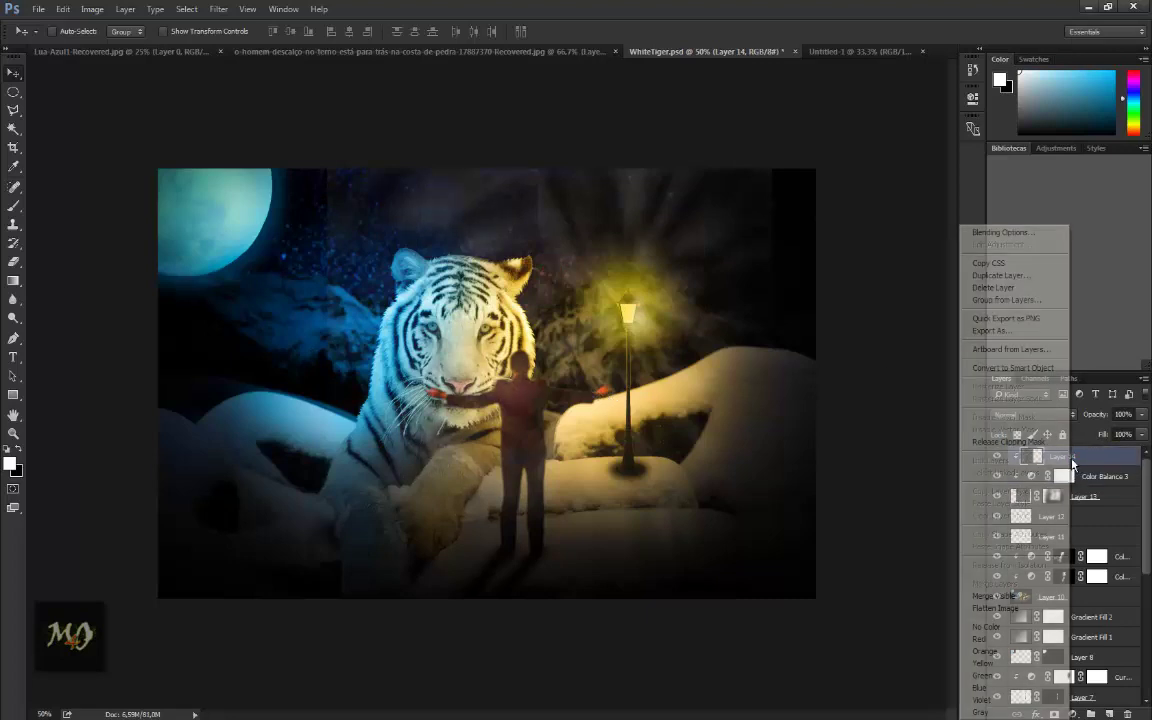
click(1012, 441)
Step: Scale Layer 14 to about 61%, rotate it and move it up toward the moon
drag(417, 348, 651, 331)
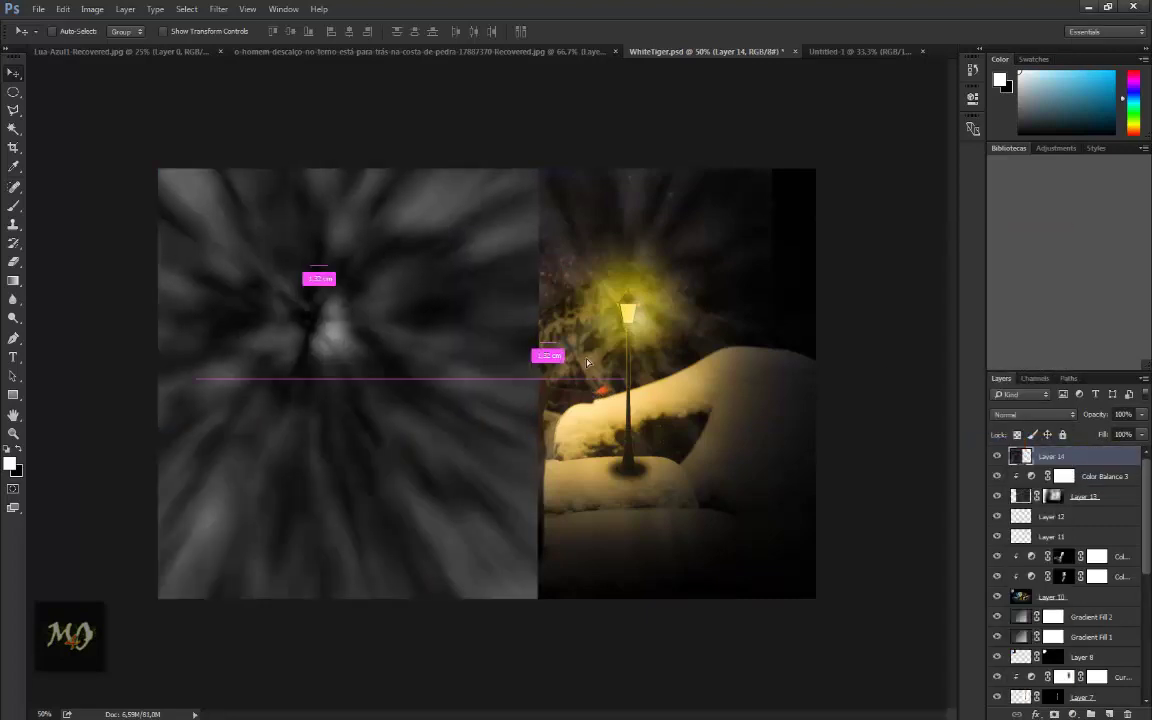
key(ctrl+t)
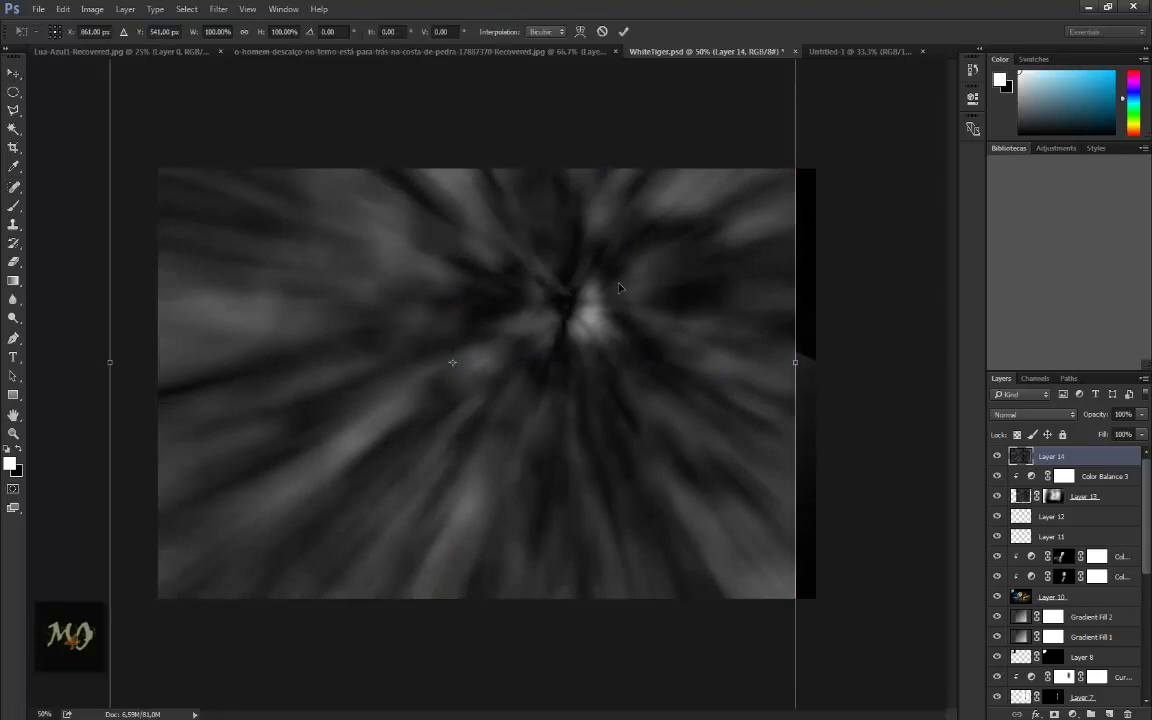
key(ctrl+minus)
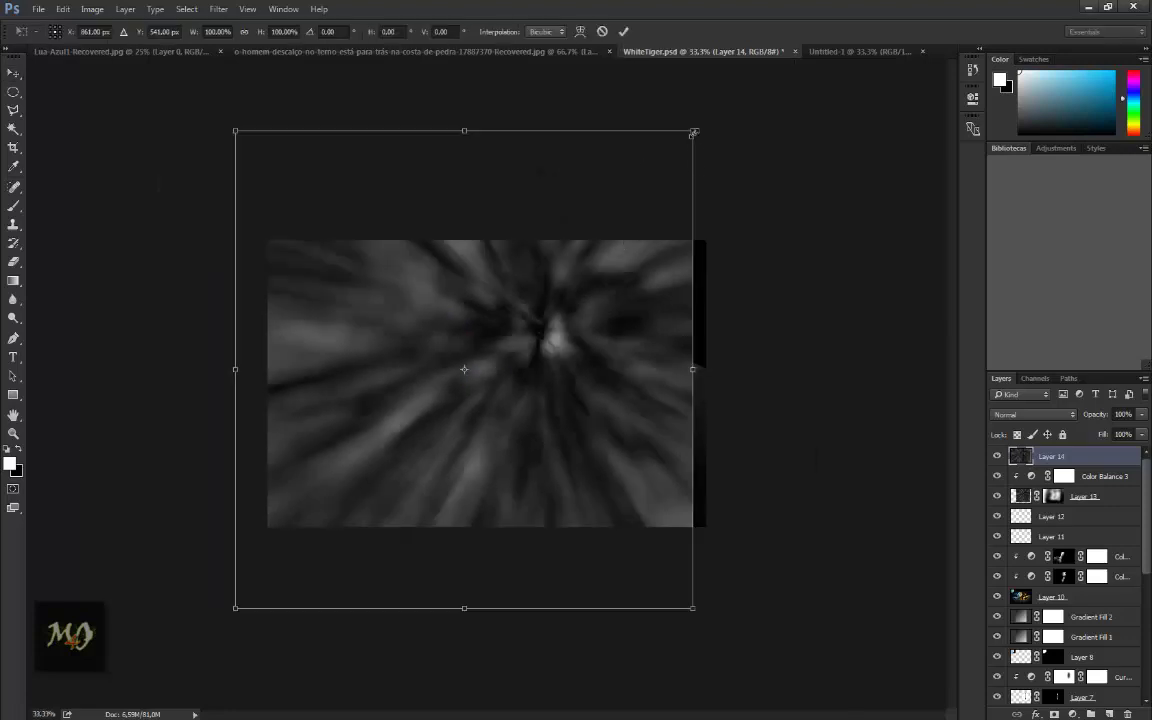
mouse_move(694, 129)
mouse_down()
mouse_move(598, 242)
mouse_move(406, 150)
mouse_move(370, 160)
mouse_up()
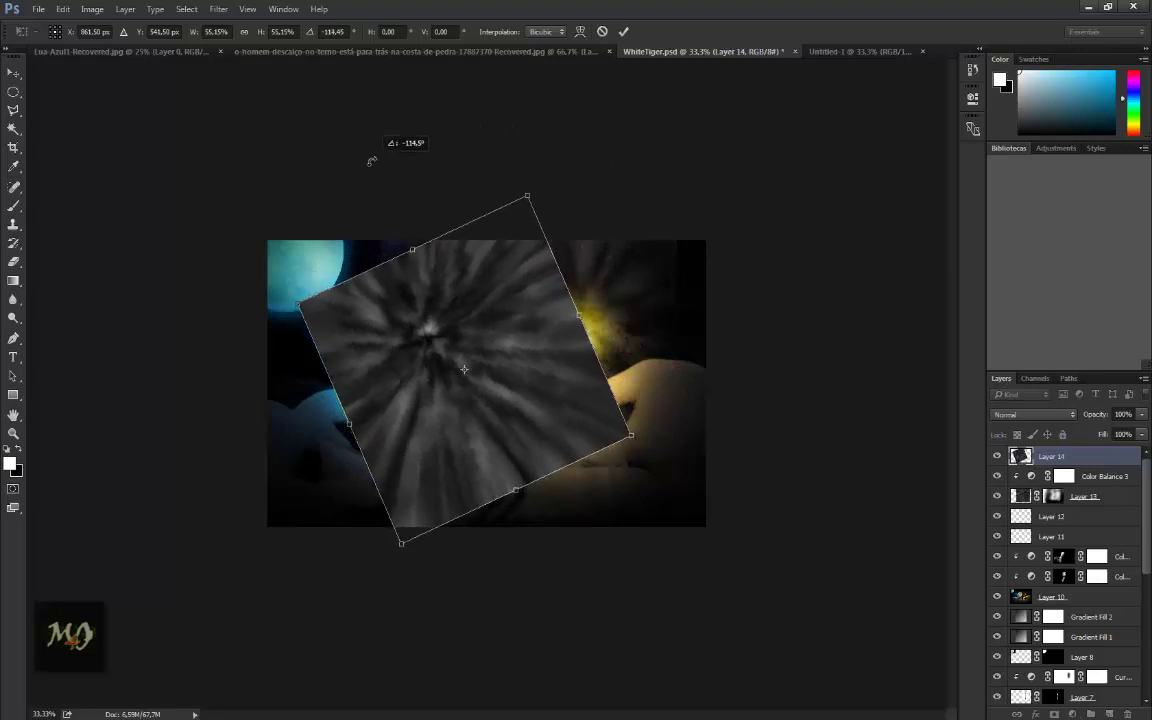
key(Return)
drag(430, 335, 292, 274)
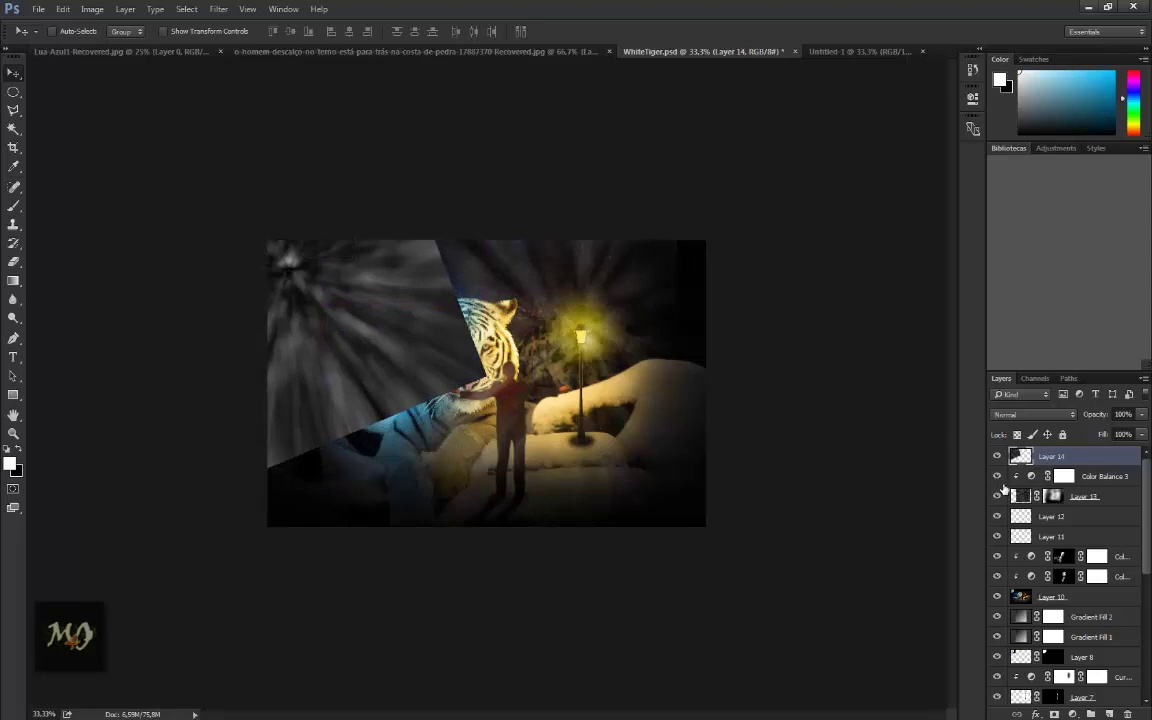
Step: Set Layer 14 to Screen blending, center its rays on the moon, and fit the image
click(1022, 496)
click(1022, 457)
click(1033, 414)
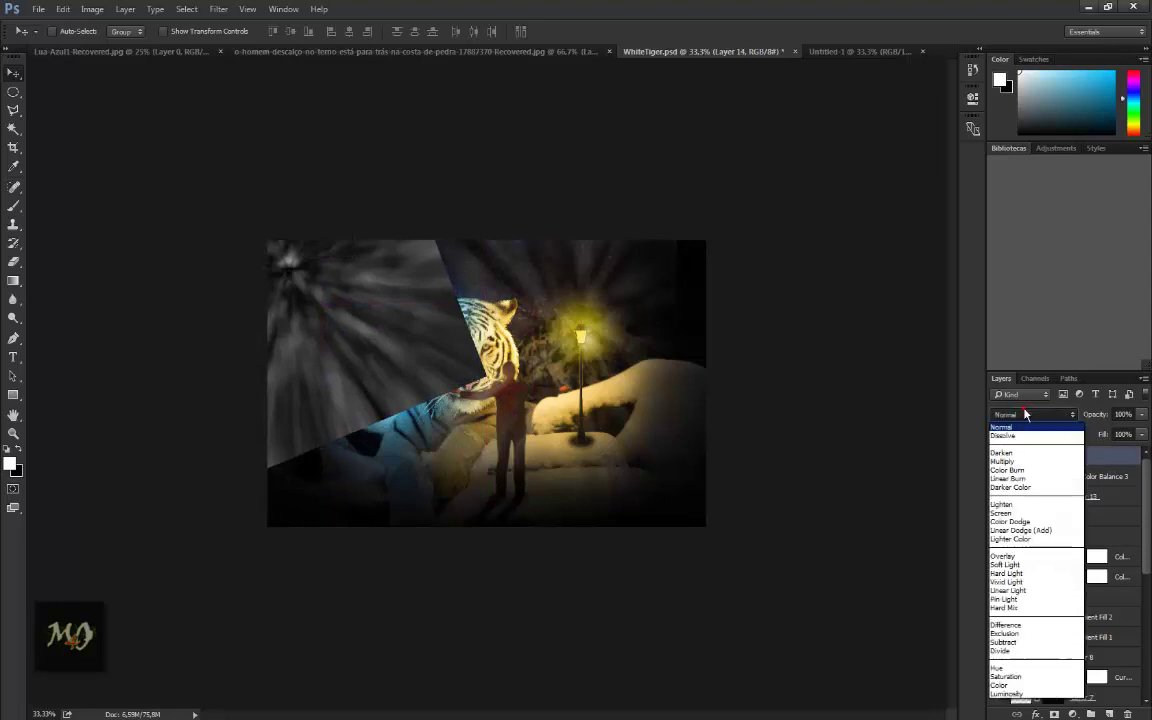
click(1025, 505)
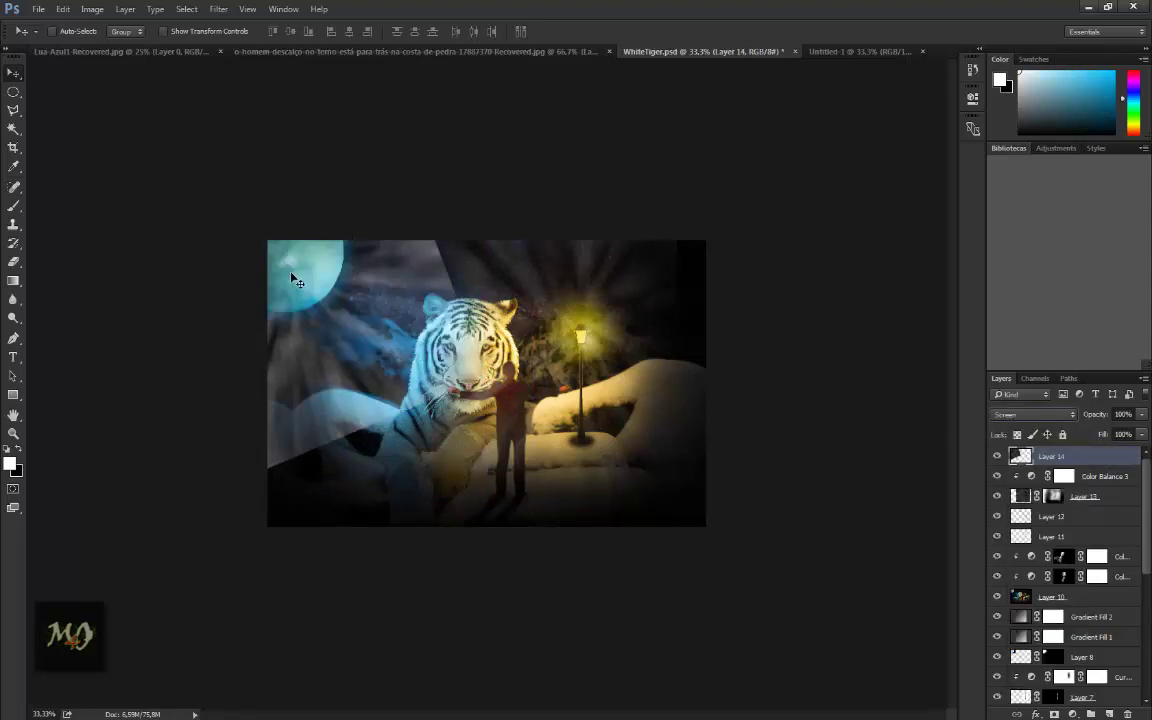
drag(295, 281, 330, 255)
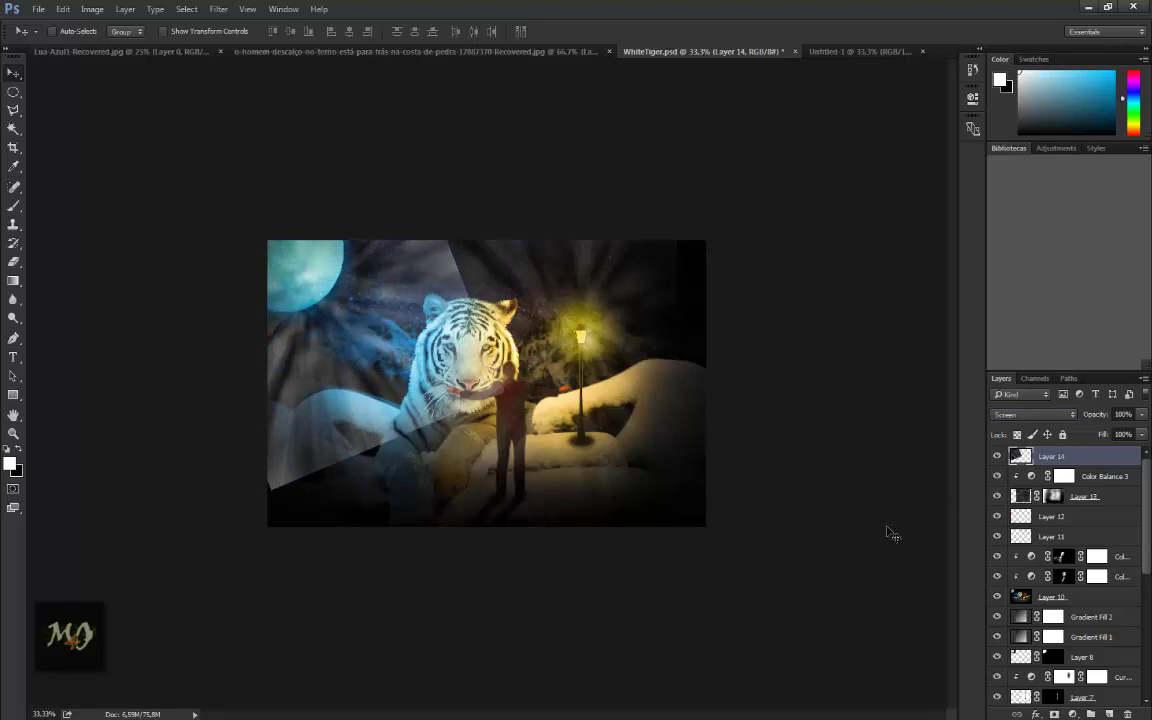
key(ctrl+0)
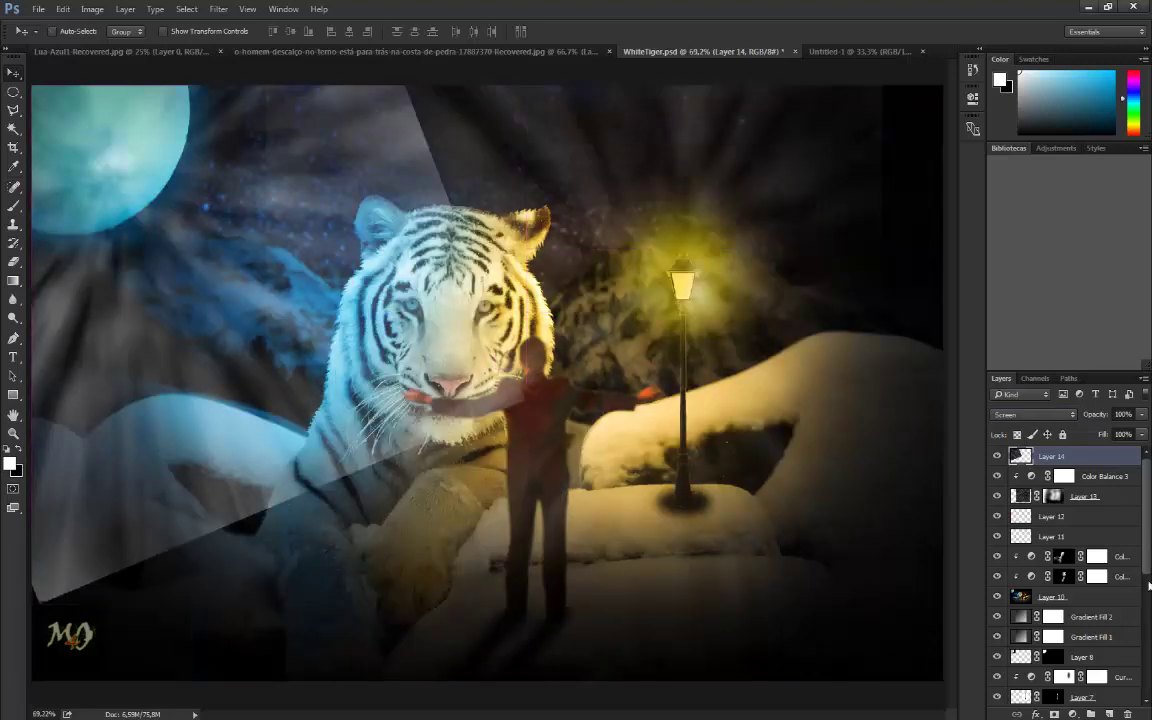
Step: Mask Layer 14 and softly paint out its hard bottom-left edge and the rays over the moon
click(1054, 713)
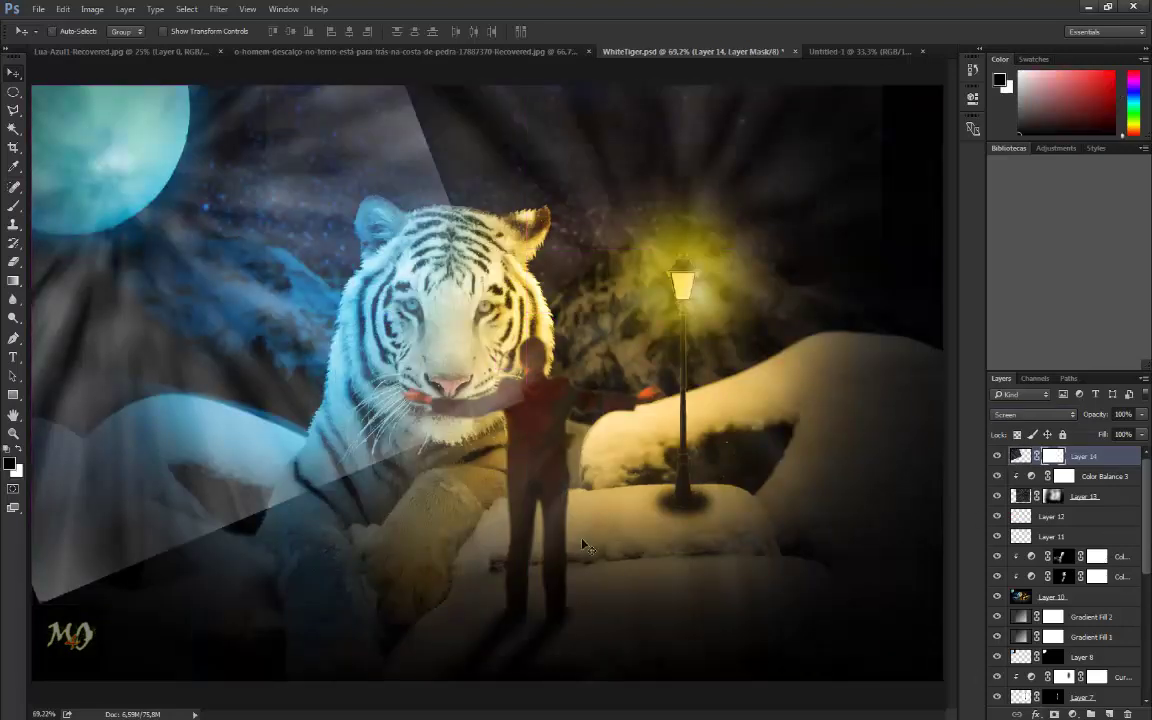
click(14, 205)
mouse_move(110, 510)
mouse_down()
mouse_move(60, 590)
mouse_move(85, 581)
mouse_move(123, 484)
mouse_move(77, 617)
mouse_move(190, 514)
mouse_move(406, 489)
mouse_move(450, 390)
mouse_move(490, 415)
mouse_move(398, 463)
mouse_move(193, 514)
mouse_move(398, 476)
mouse_move(141, 552)
mouse_move(411, 450)
mouse_move(424, 411)
mouse_move(406, 129)
mouse_move(419, 149)
mouse_up()
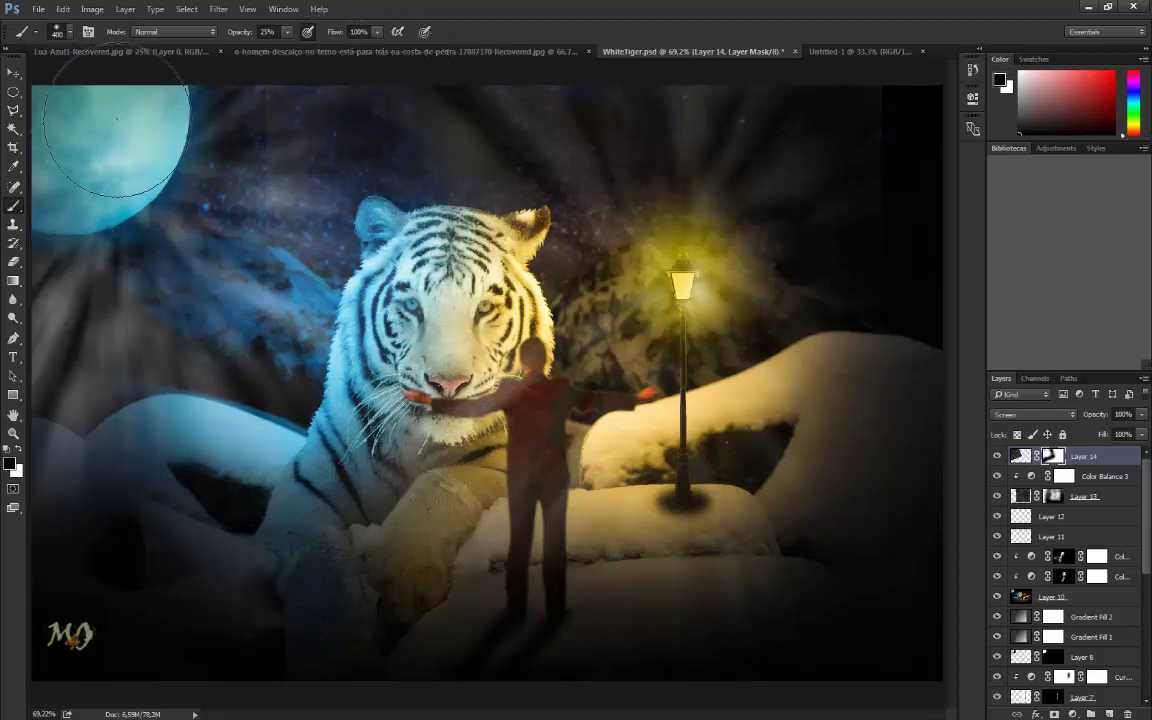
mouse_move(117, 119)
mouse_down()
mouse_move(105, 130)
mouse_move(140, 120)
mouse_move(100, 120)
mouse_move(110, 105)
mouse_move(80, 120)
mouse_move(125, 160)
mouse_move(97, 148)
mouse_up()
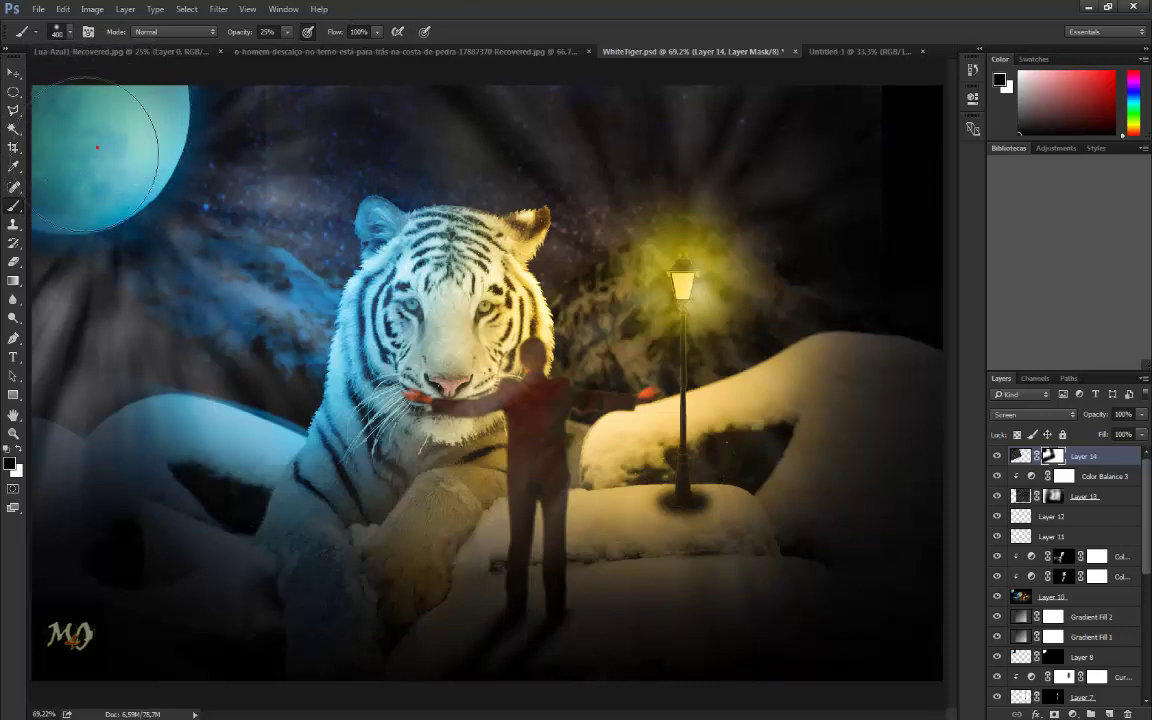
Step: Add a Color Balance adjustment clipped to Layer 14, shifting its midtones toward blue
click(1020, 456)
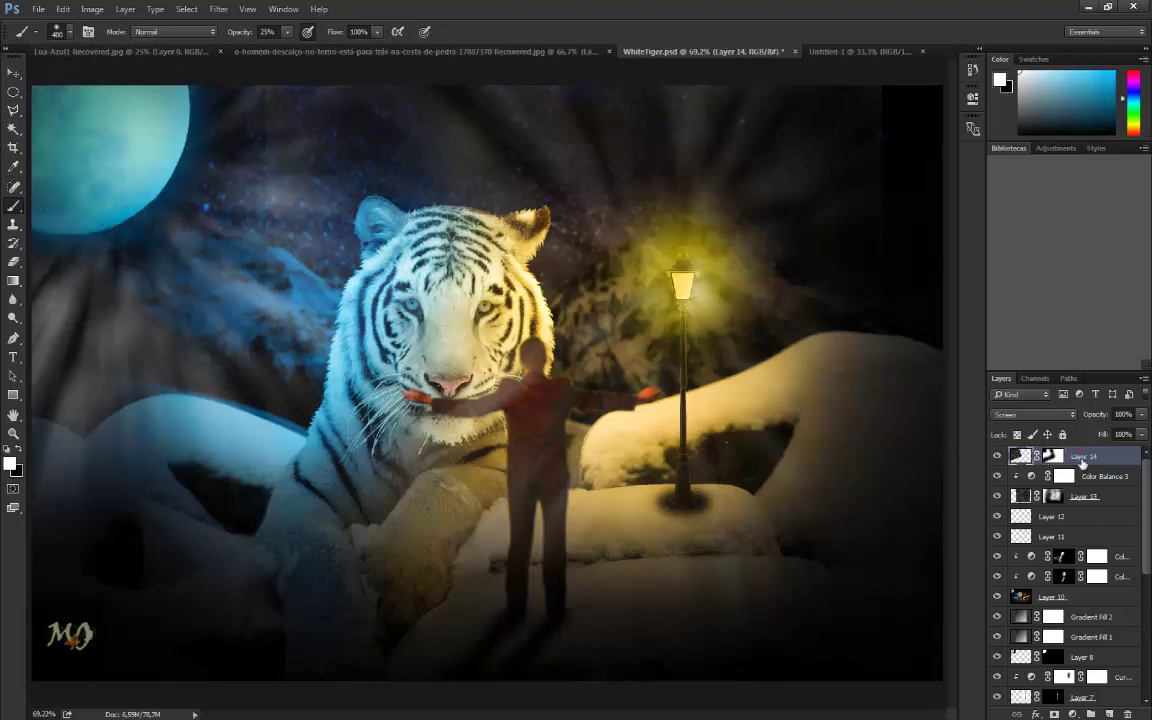
click(1072, 714)
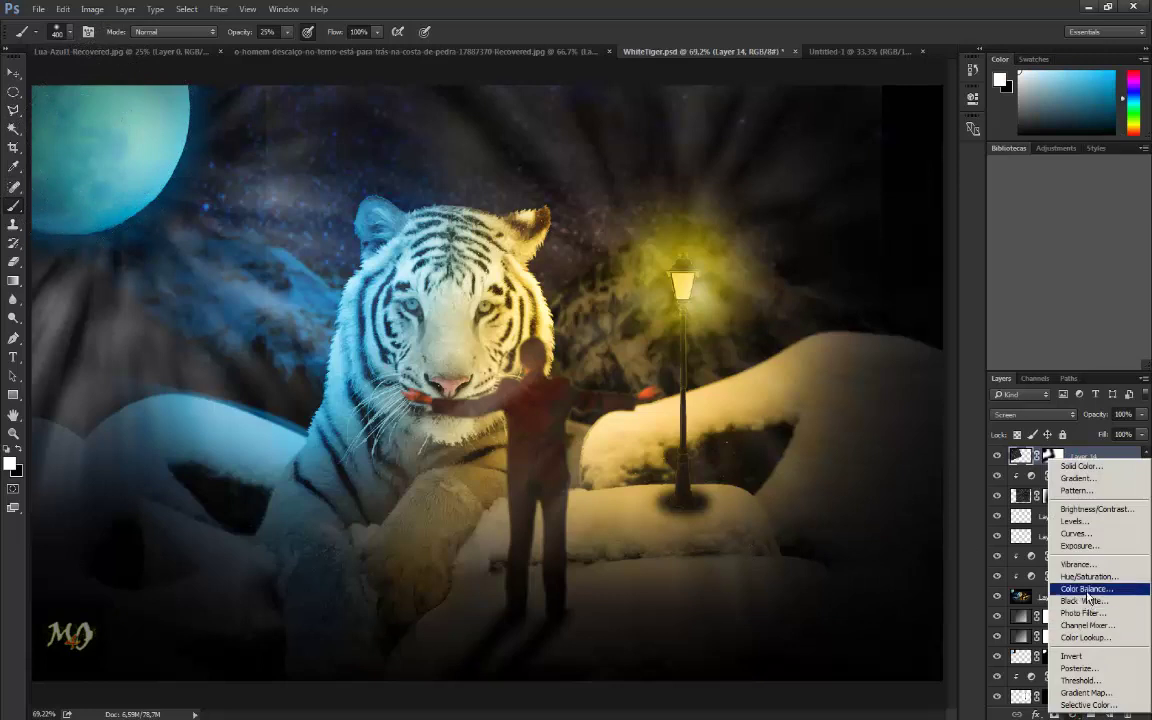
click(1040, 588)
click(851, 331)
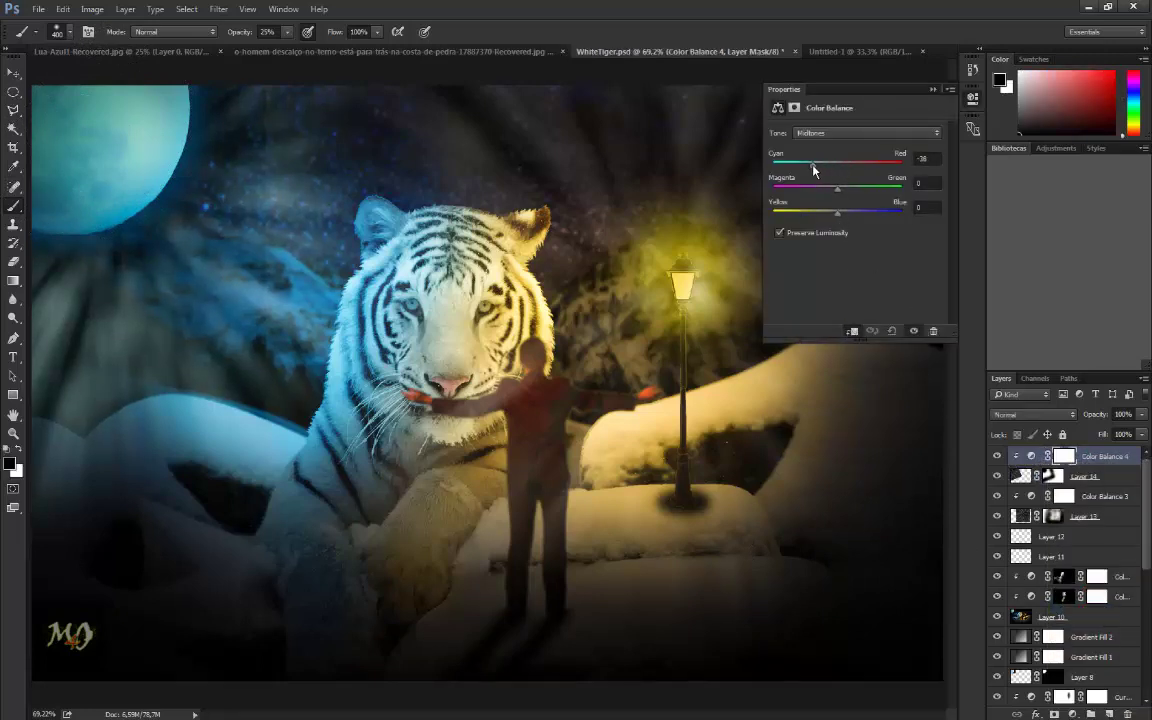
drag(840, 219, 869, 214)
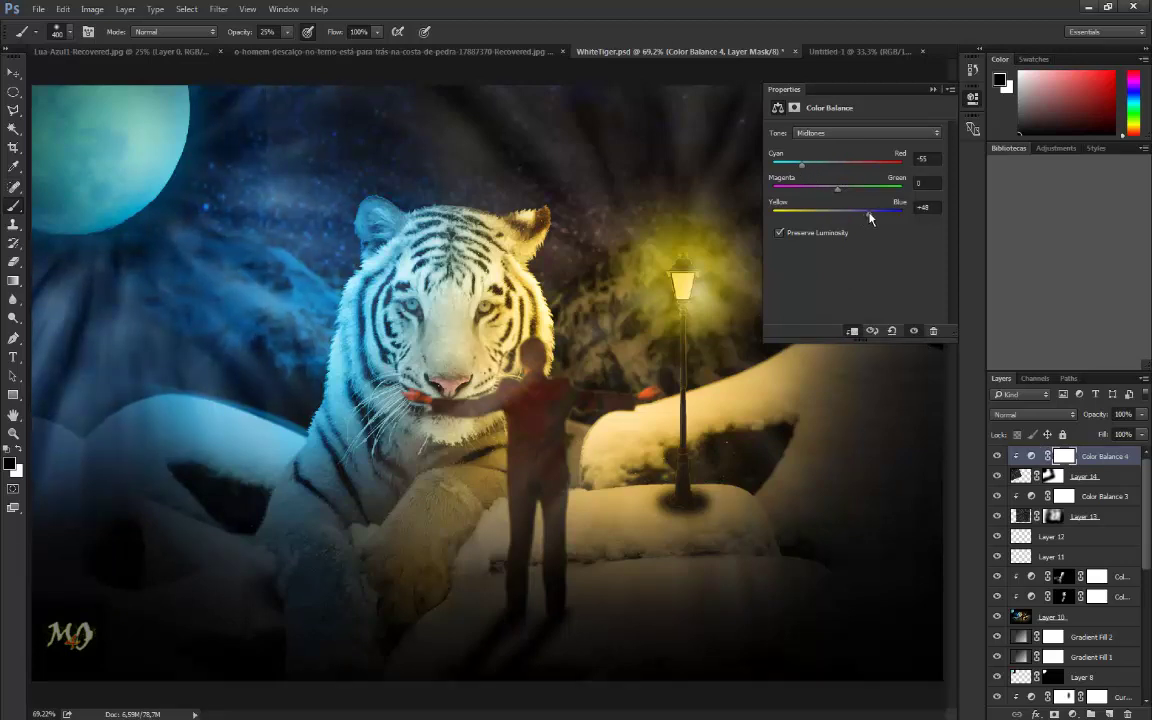
click(933, 91)
Step: Lower Layer 13's fill to 58% to dim the scene
drag(1129, 457, 1123, 451)
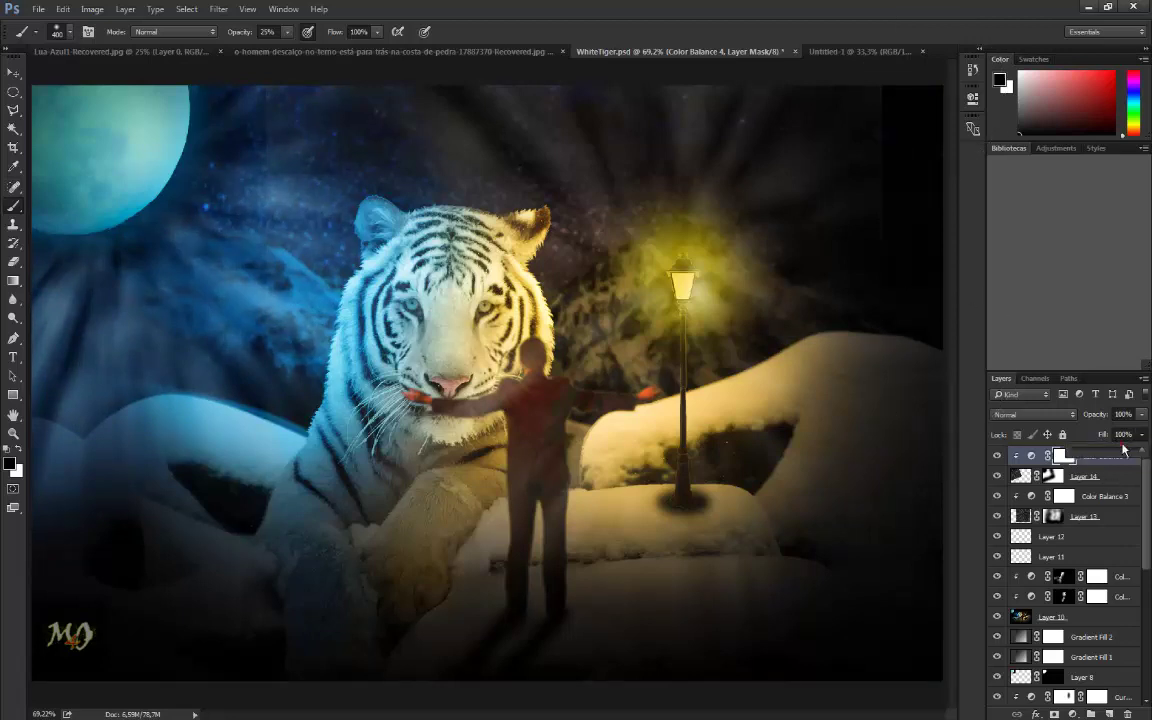
drag(1069, 478, 1116, 455)
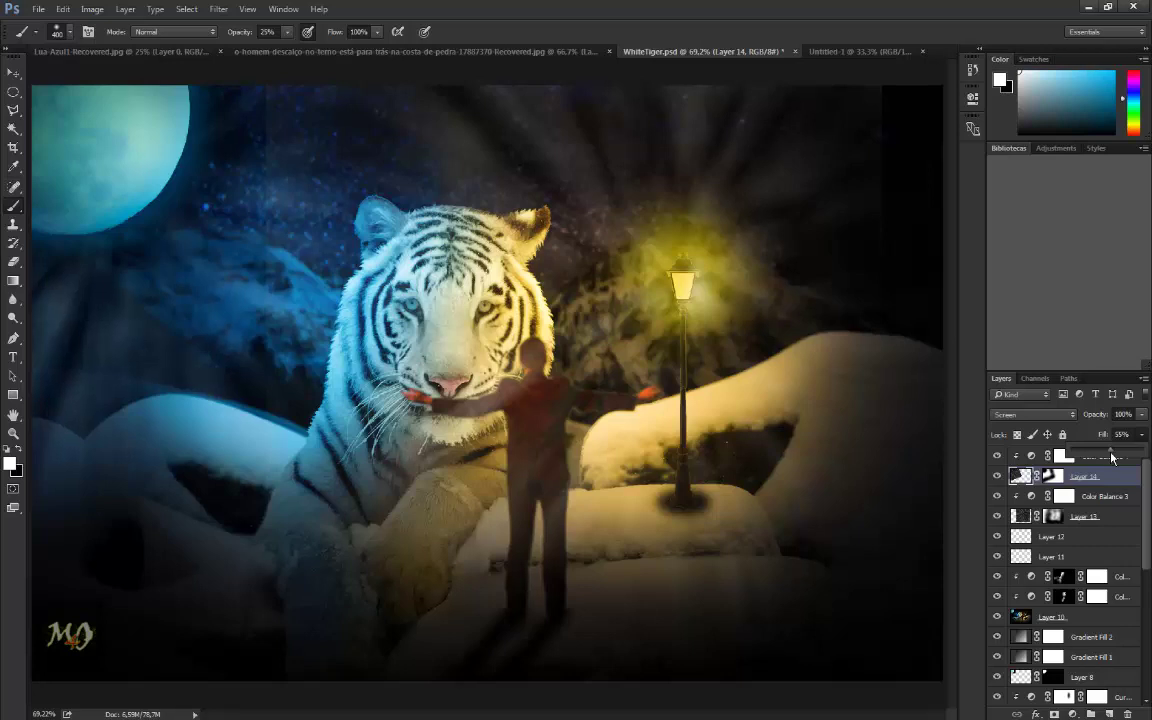
click(1110, 498)
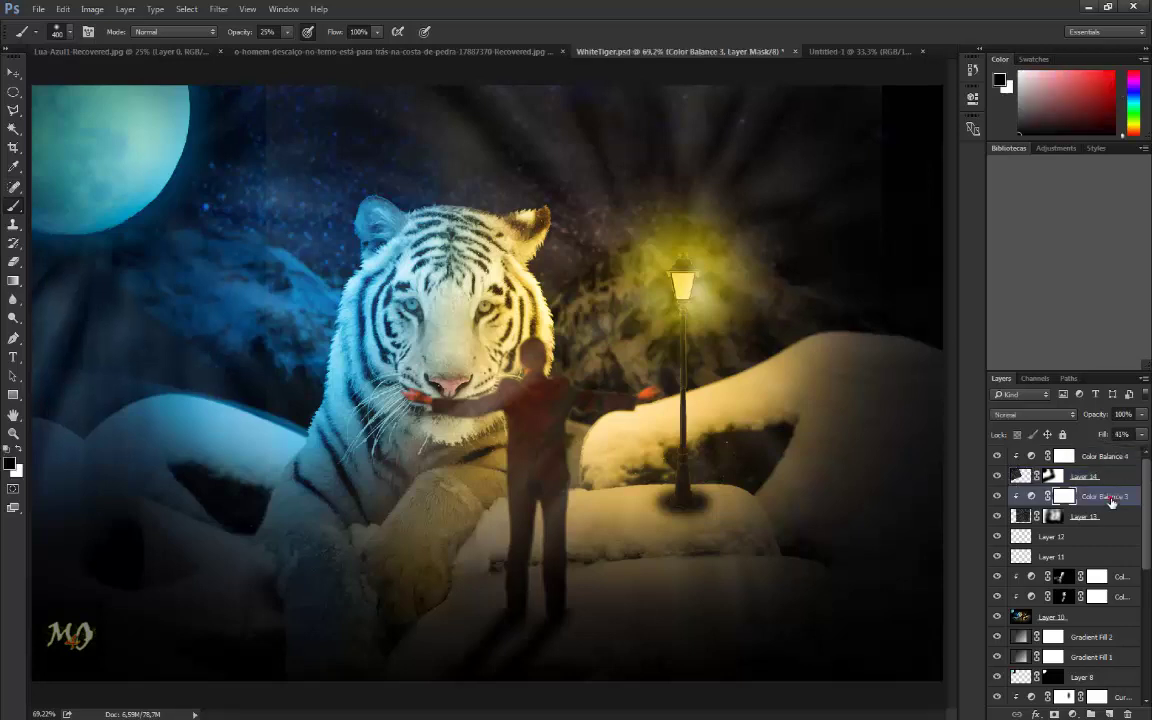
click(1143, 434)
click(1100, 517)
drag(1143, 434, 1122, 455)
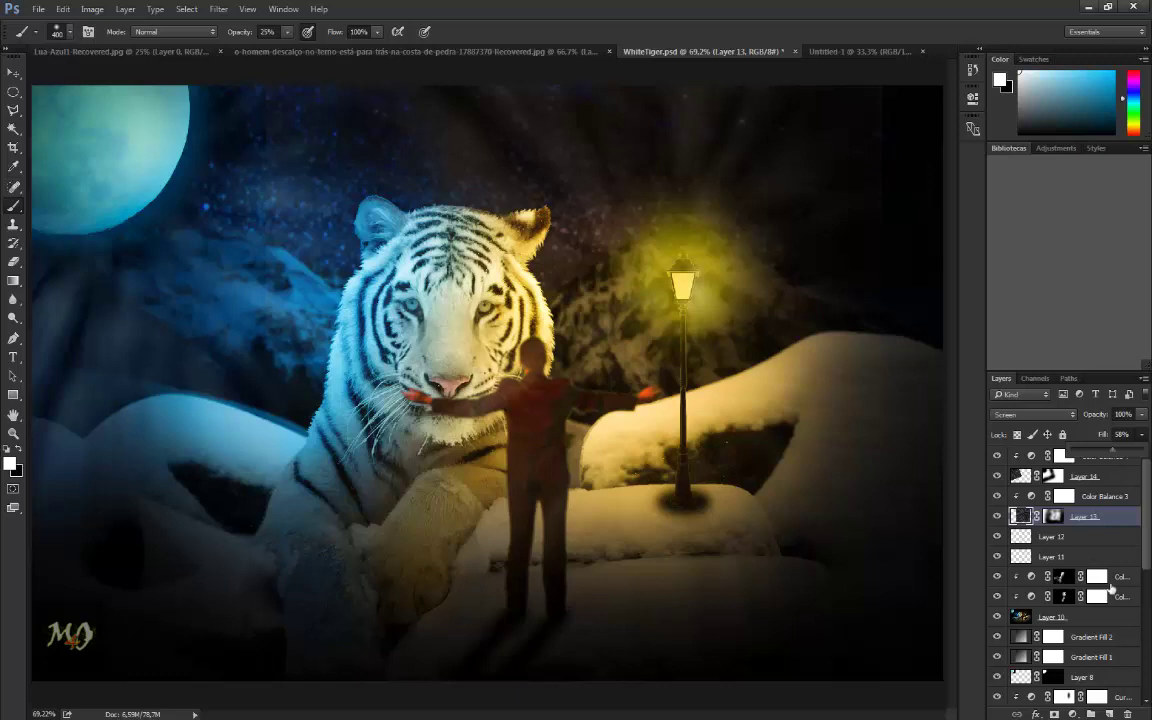
click(1105, 456)
Step: Create a new layer and draw an elliptical selection around the lamp's lantern
key(x)
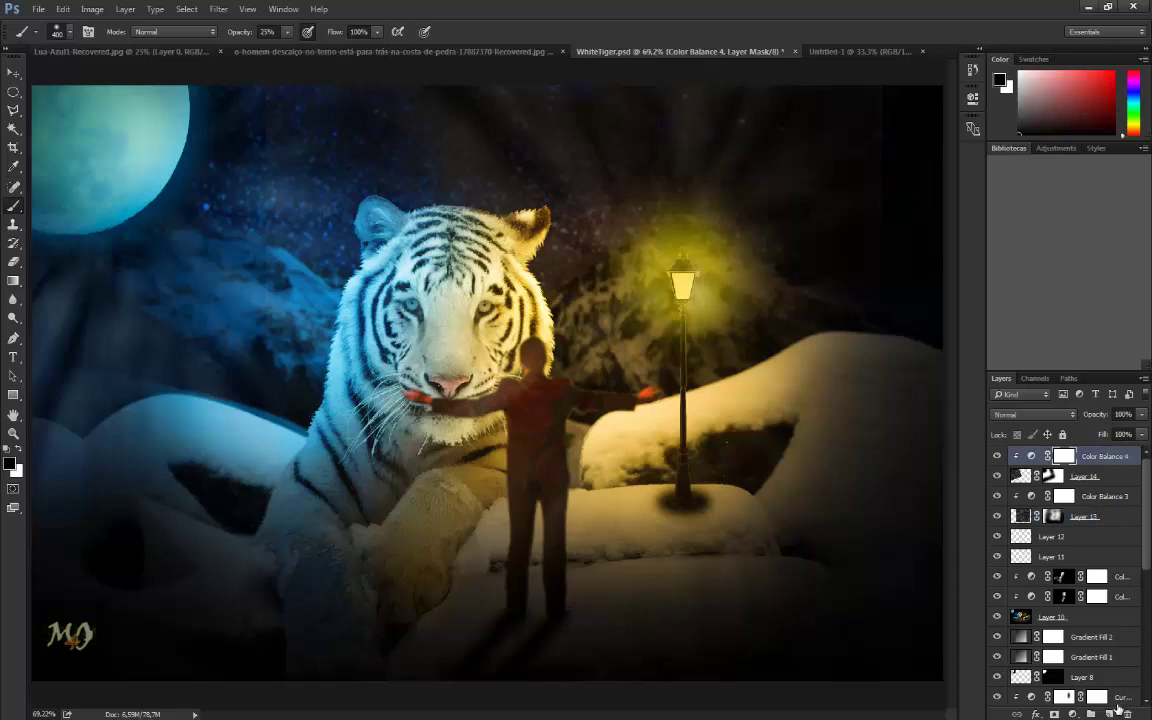
click(1110, 712)
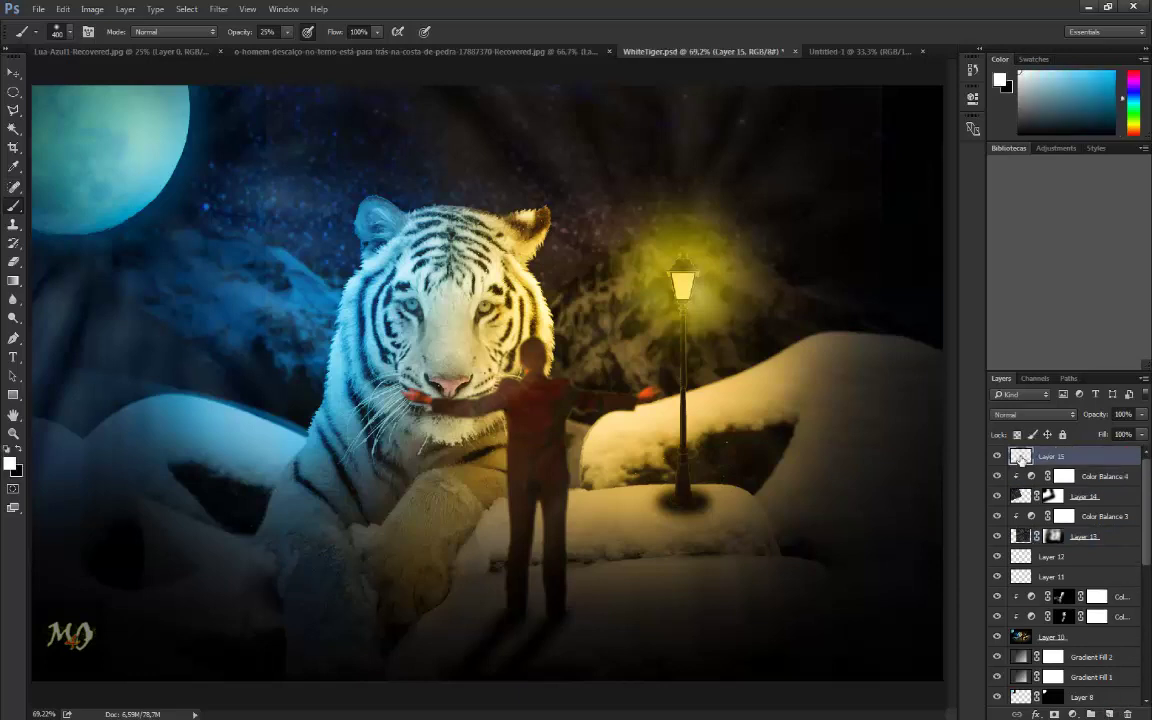
click(14, 91)
drag(669, 250, 690, 290)
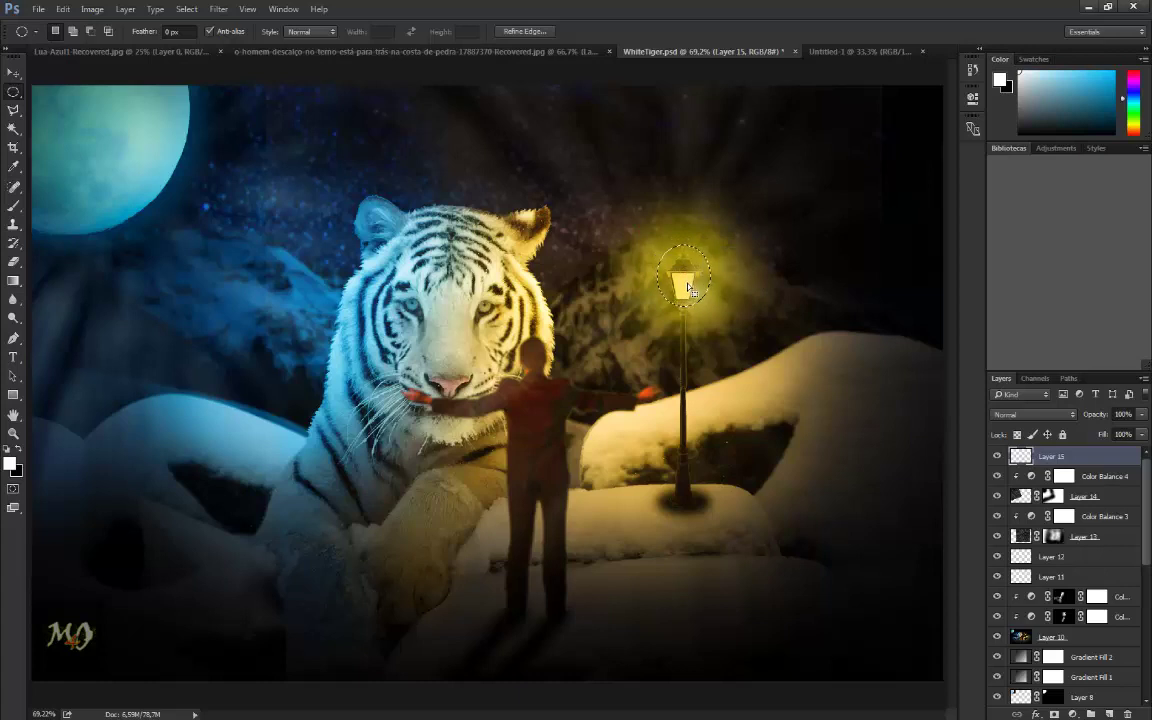
Step: Stroke the lantern selection with a 4 px yellow line, then deselect
right_click(688, 285)
click(731, 465)
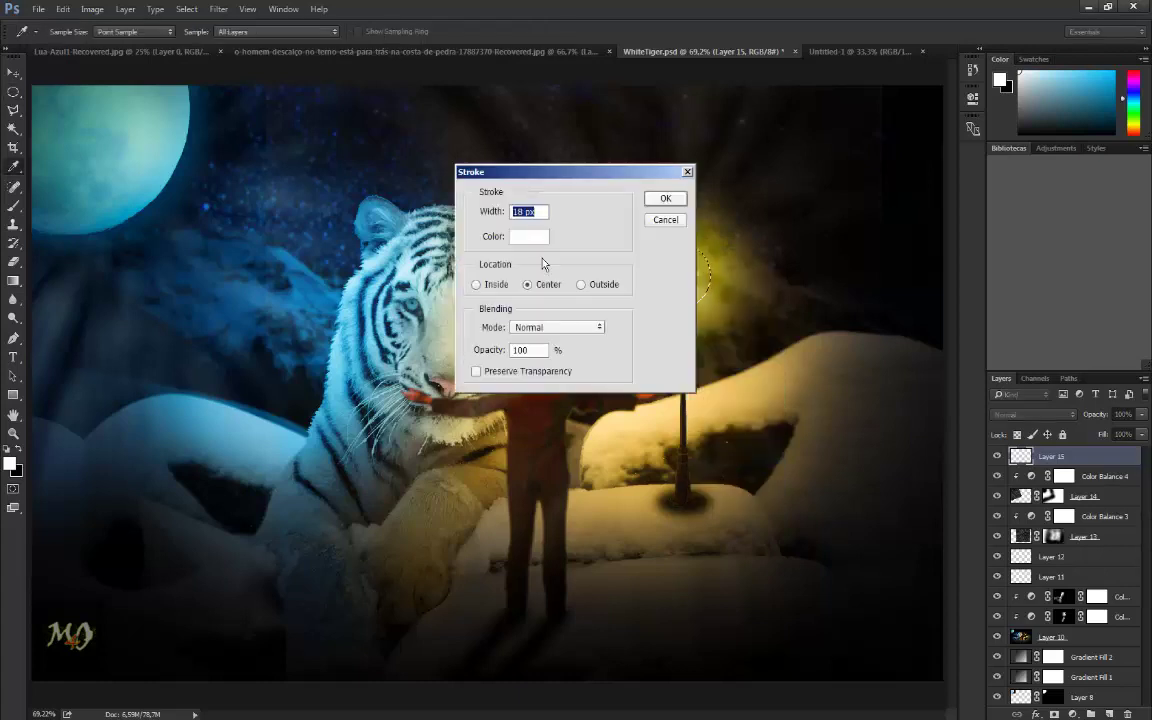
text(4)
click(541, 246)
click(697, 285)
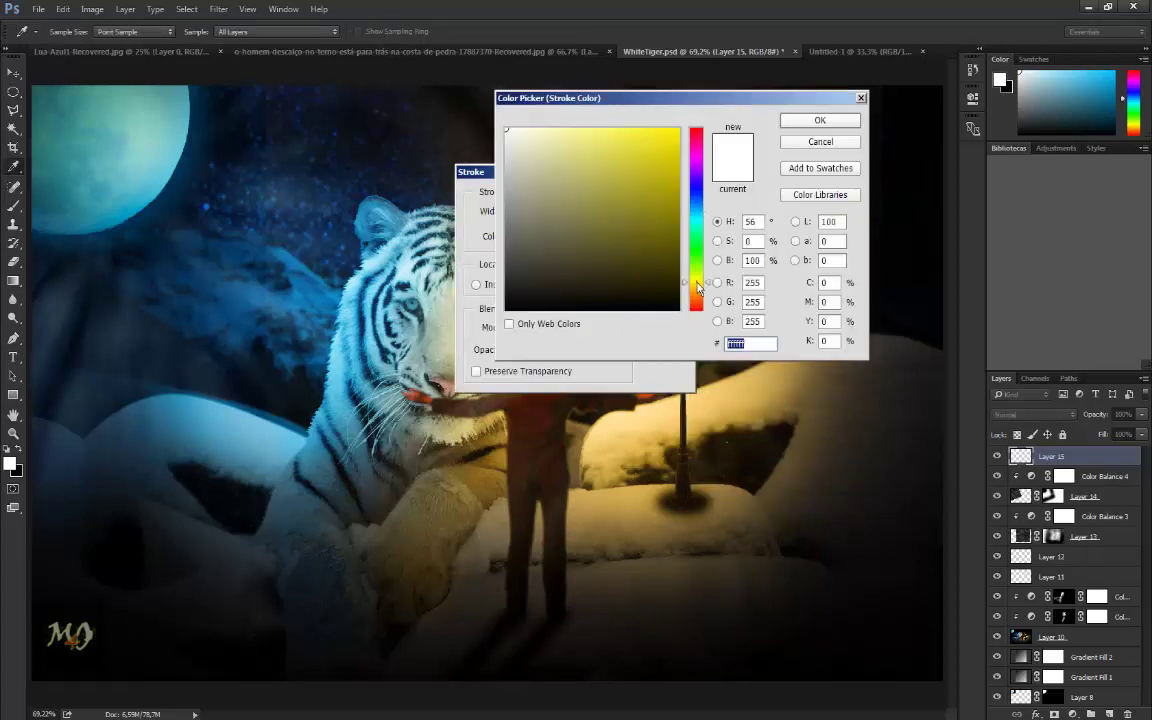
drag(697, 290, 695, 290)
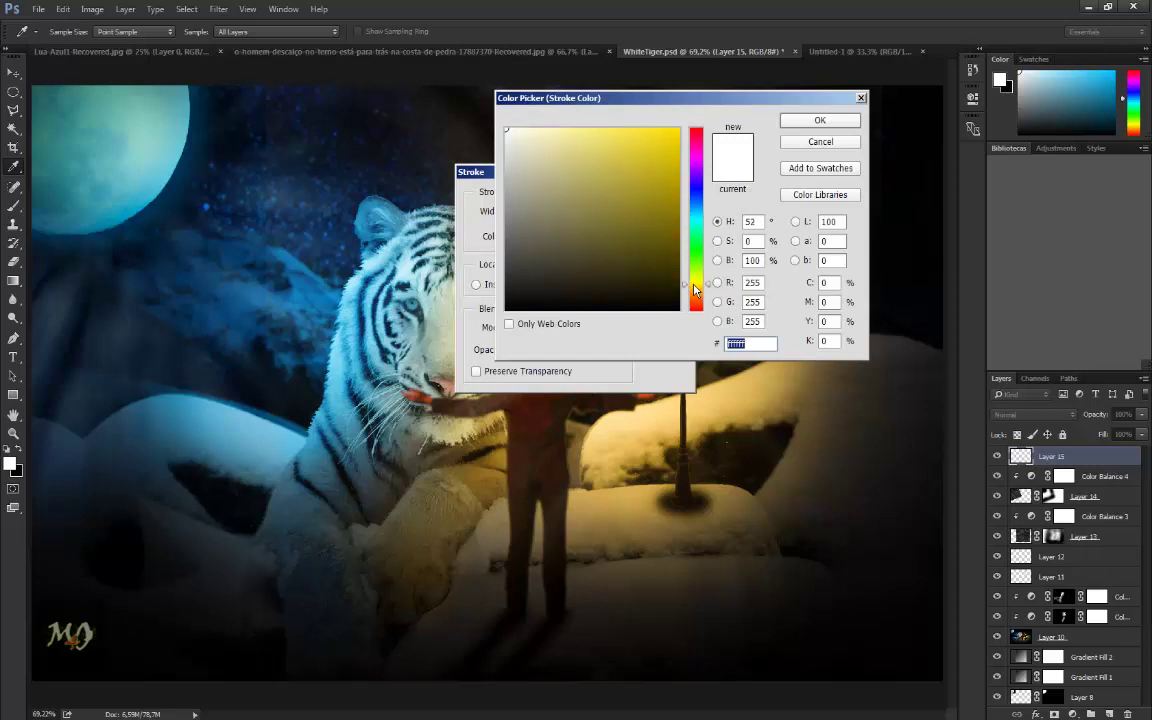
click(669, 187)
click(820, 120)
click(663, 195)
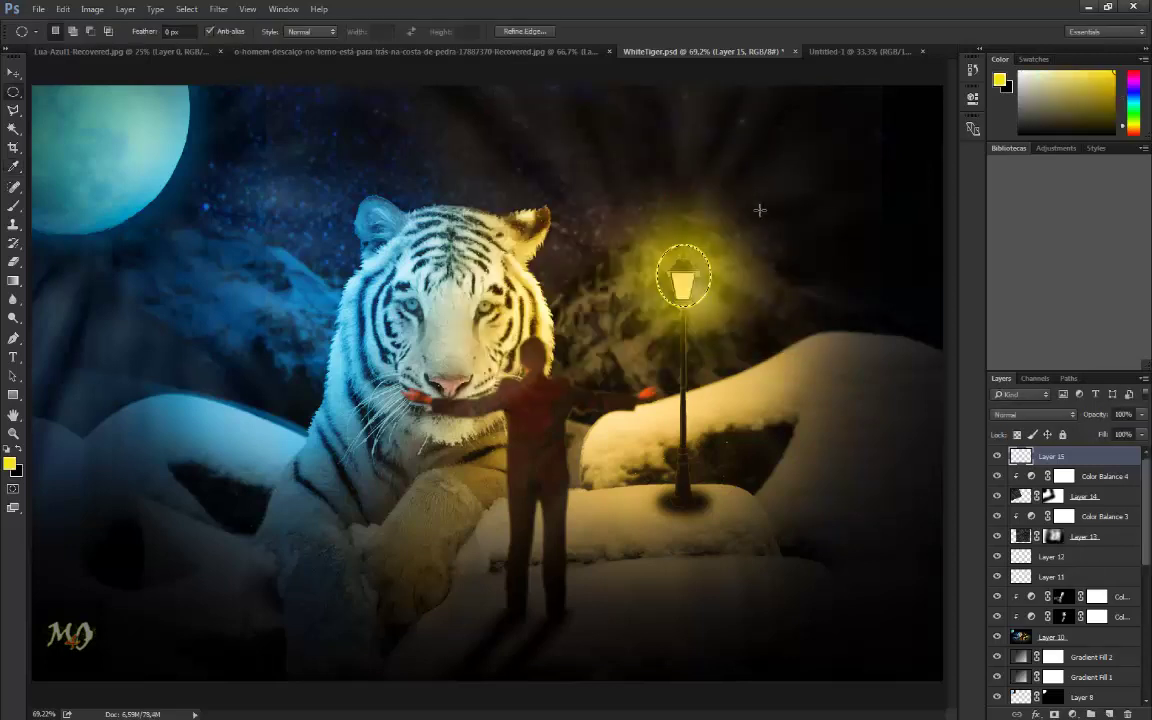
key(ctrl+d)
Step: Soften the yellow ring with a 3.7-pixel Gaussian Blur
click(218, 9)
mouse_move(222, 153)
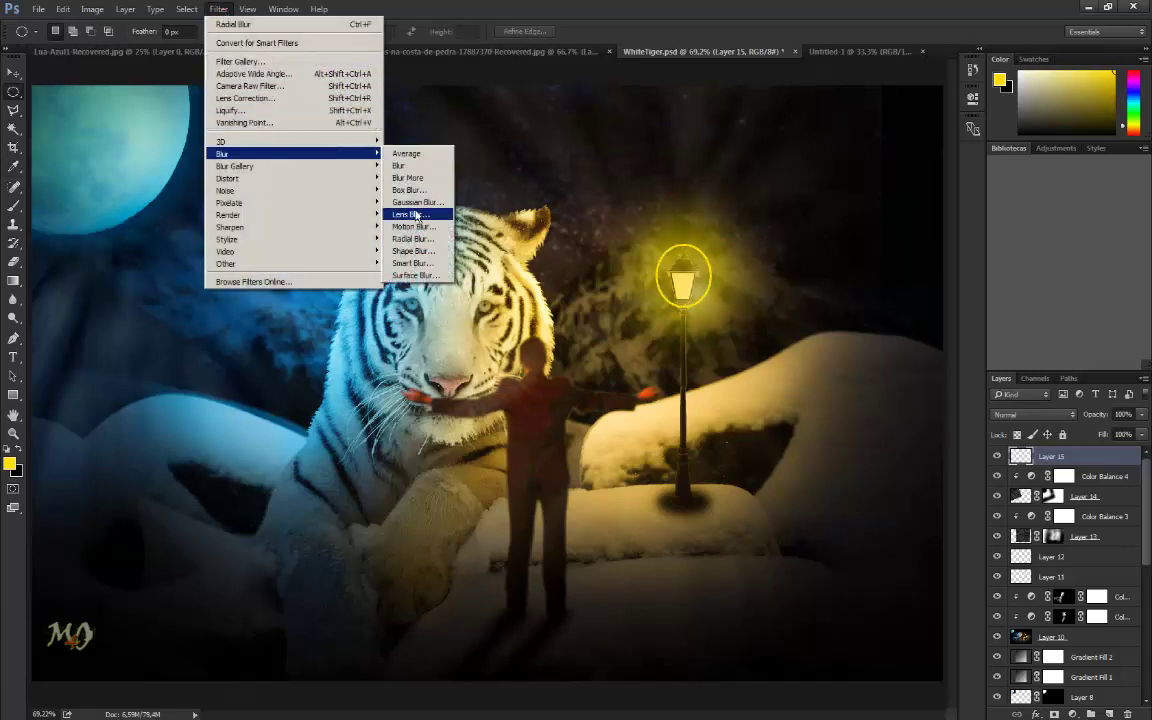
click(416, 202)
drag(352, 391, 372, 393)
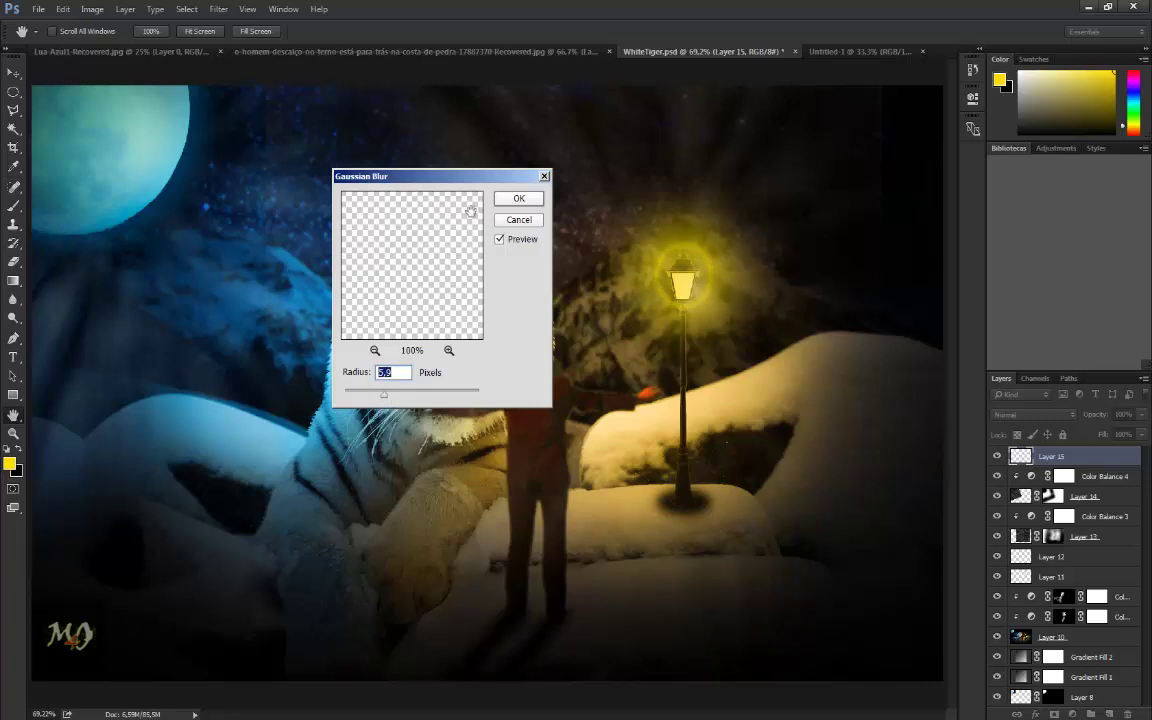
click(516, 199)
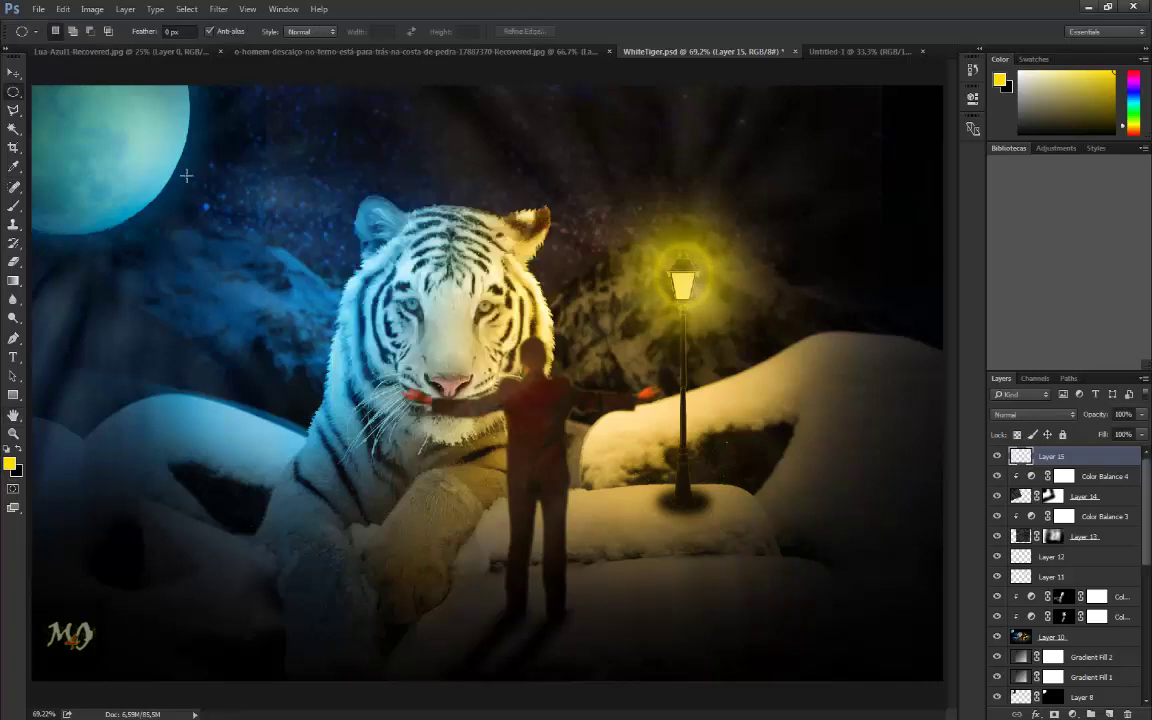
Step: Save WhiteTiger.psd with the lantern halo, then reselect Layer 14
click(13, 261)
click(70, 258)
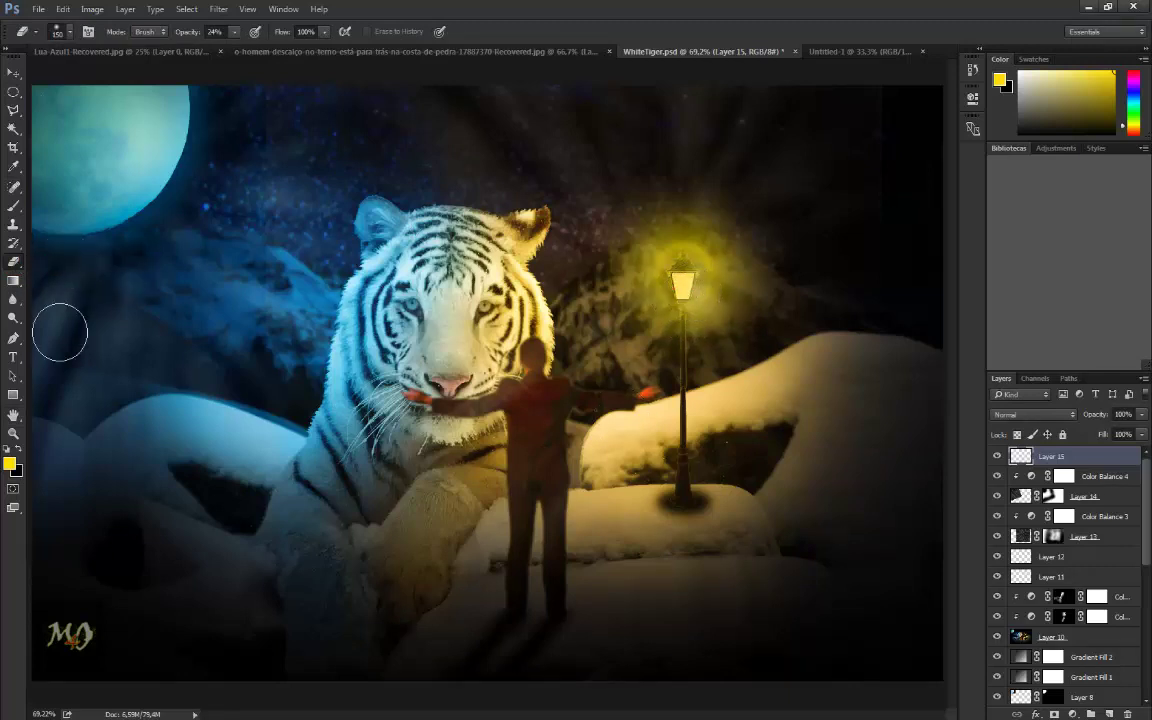
click(13, 72)
click(38, 9)
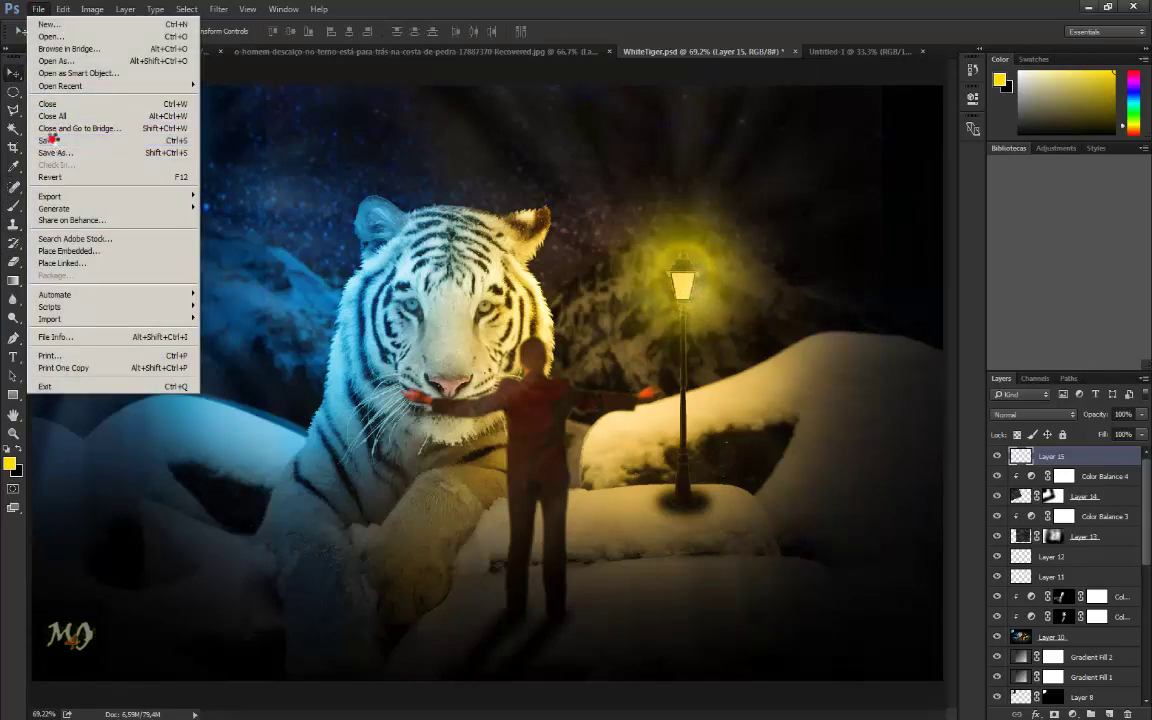
click(52, 142)
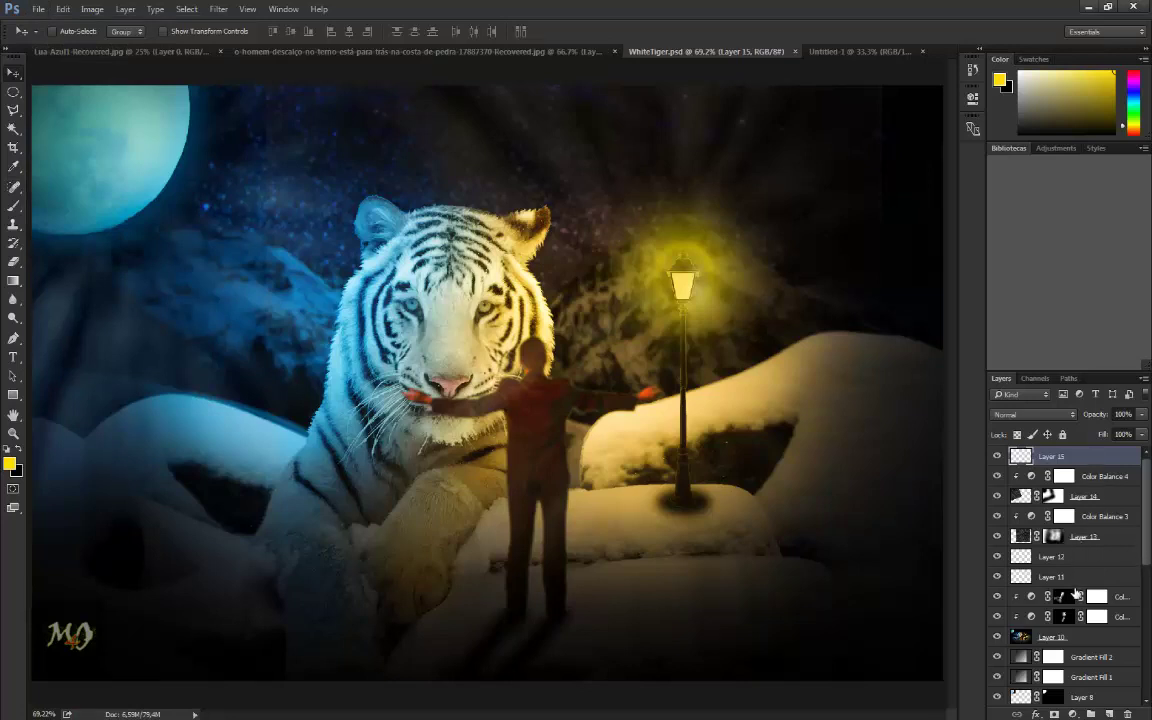
click(1021, 499)
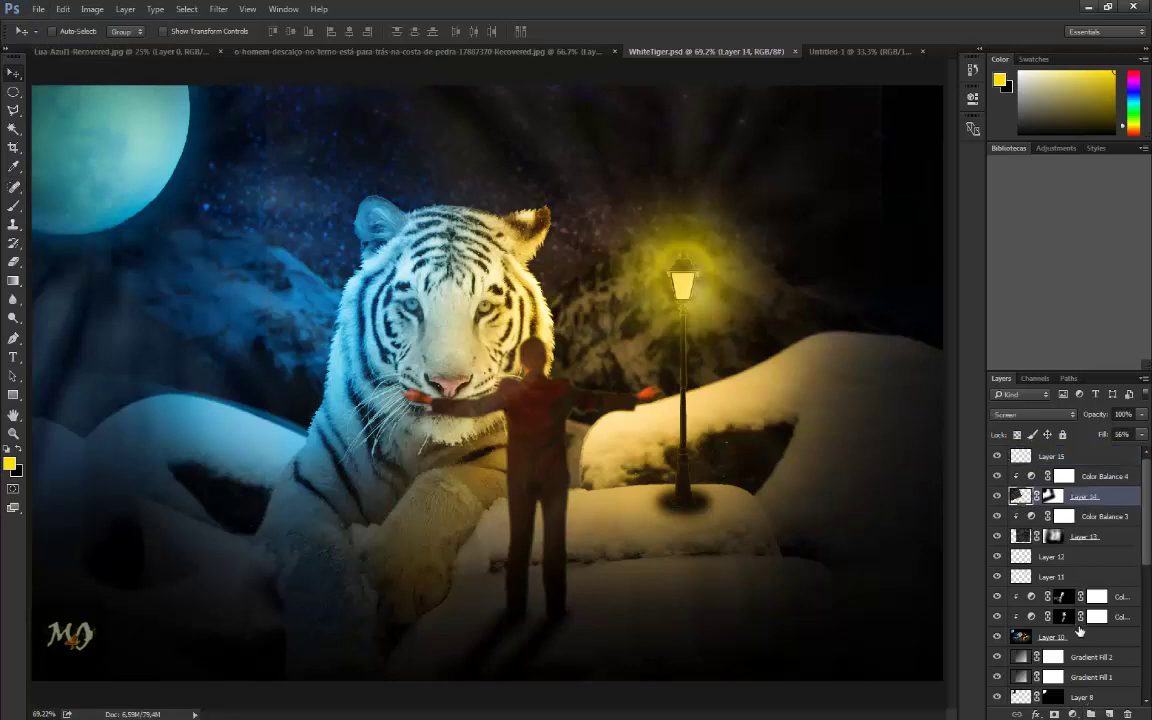
Step: Stamp a merged Layer 16 to the top, then add Layer 17 filled 50% gray in Overlay mode
key(ctrl+alt+shift+e)
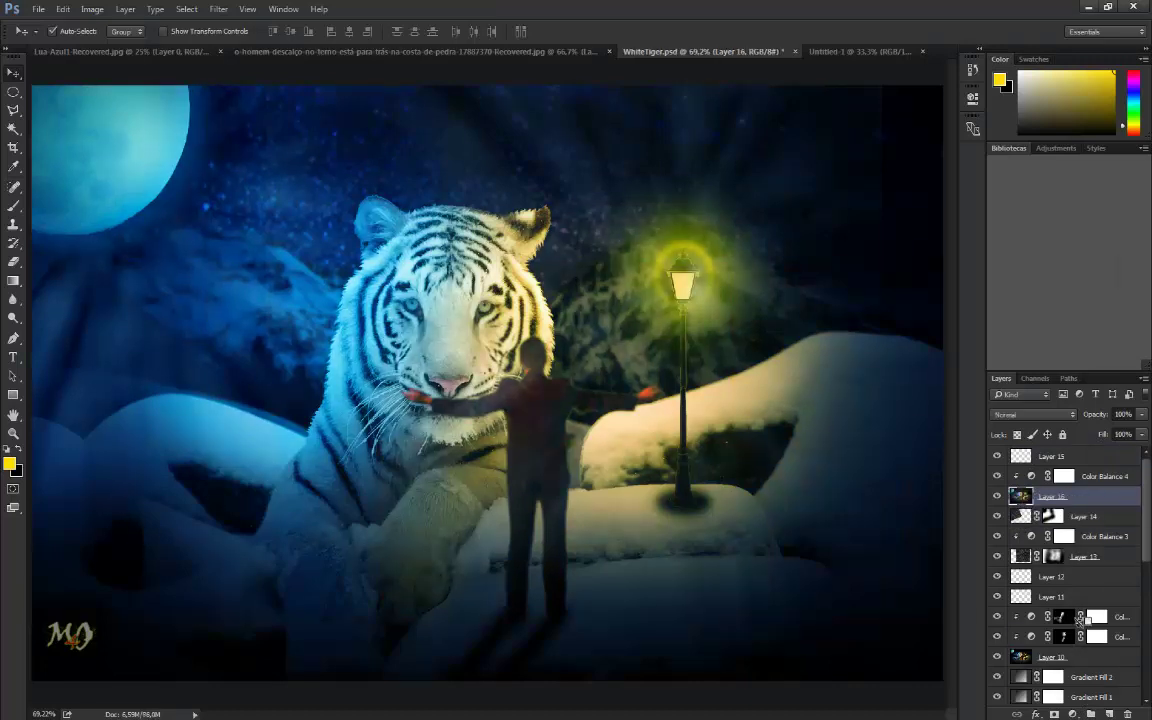
drag(1081, 510, 1097, 457)
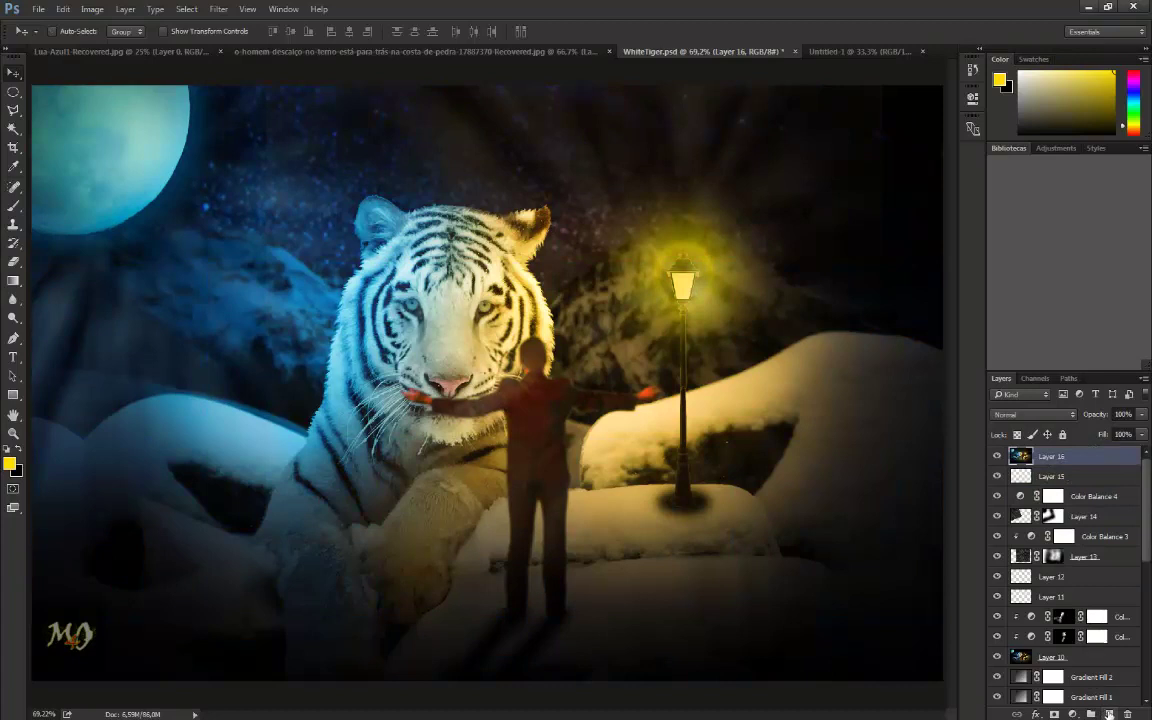
click(1108, 713)
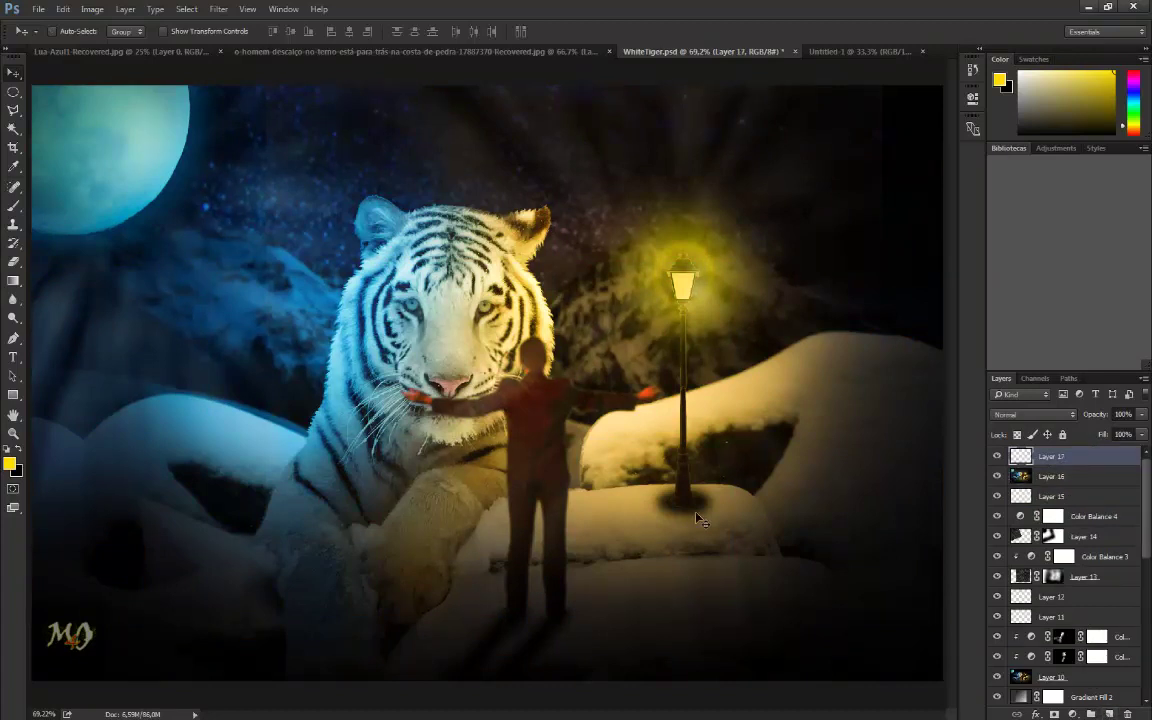
key(shift+F5)
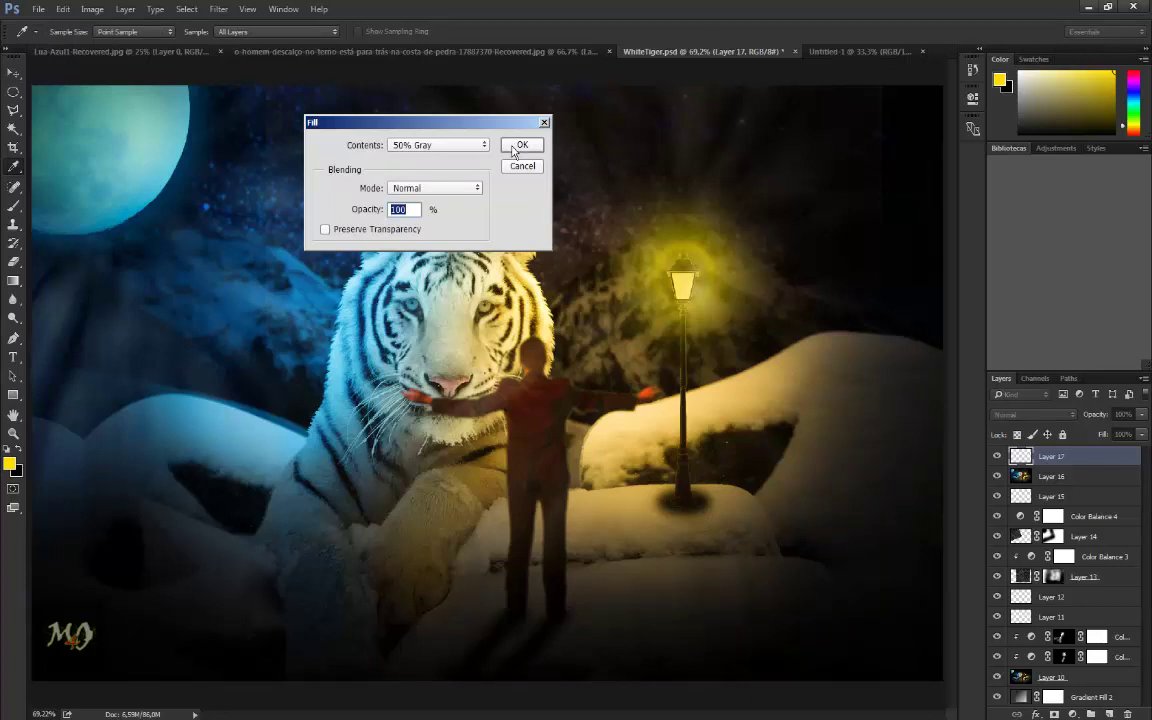
click(513, 148)
key(v)
click(1030, 414)
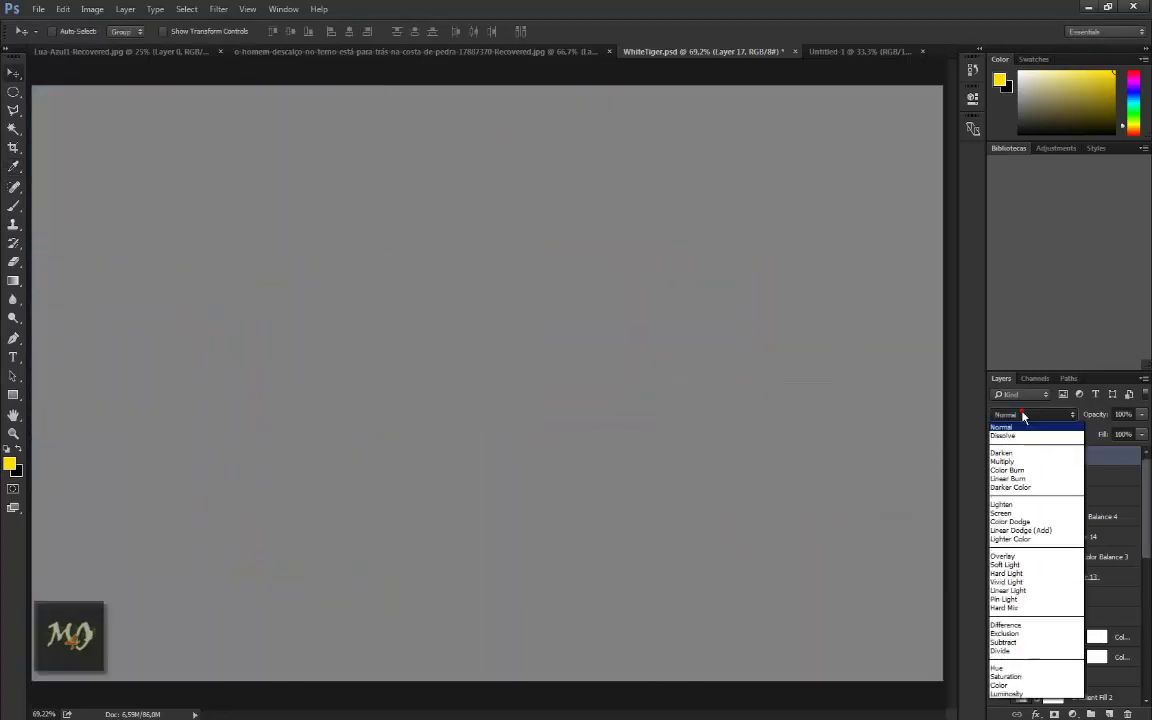
click(1015, 555)
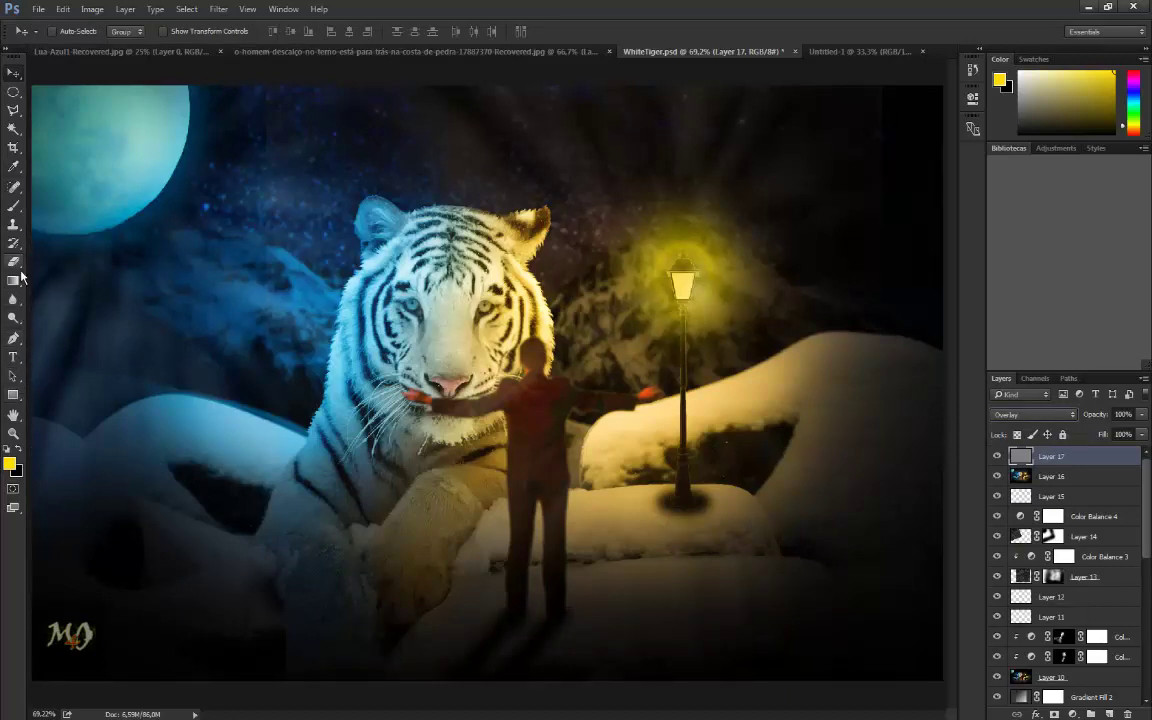
drag(13, 317, 62, 336)
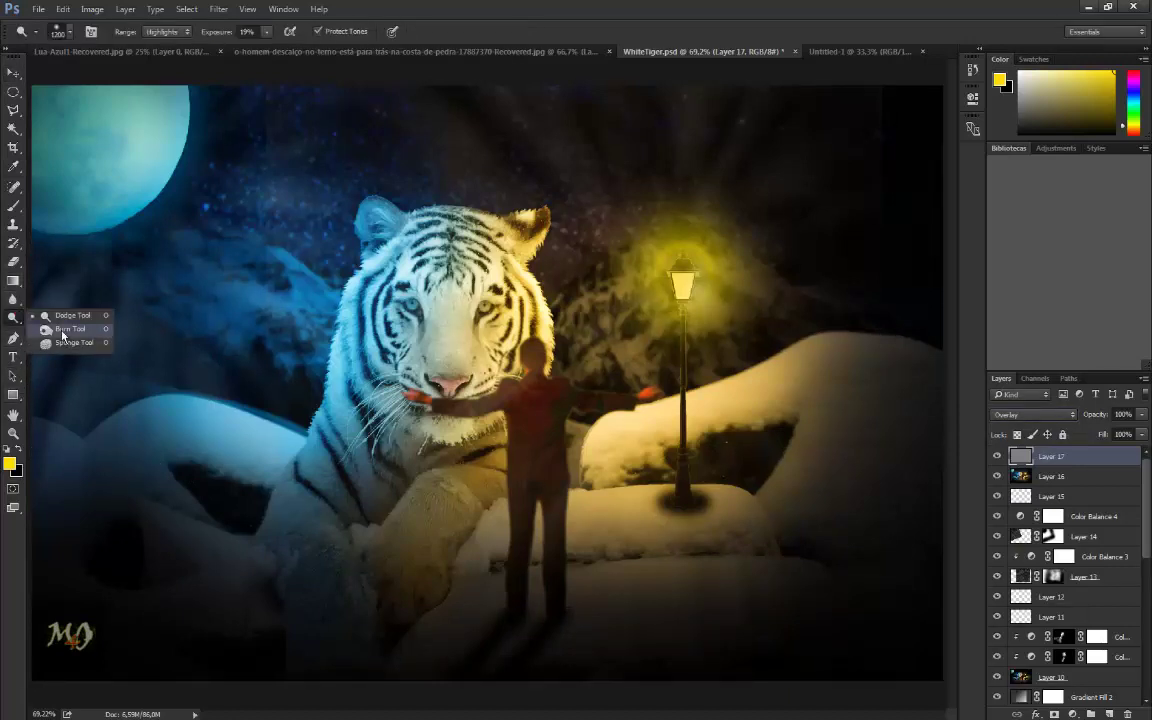
Step: Burn the tiger's cheek, chest fur and paw on Layer 17
click(62, 336)
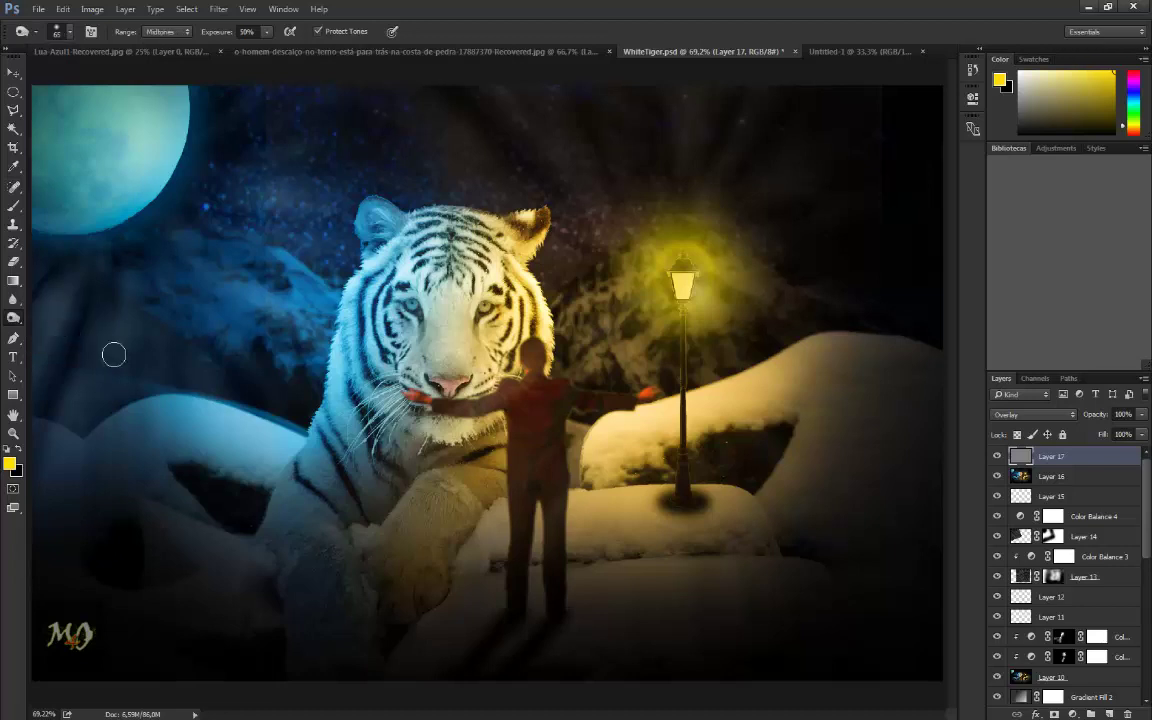
key(bracketright)
key(bracketright)
key(bracketright)
mouse_move(352, 463)
mouse_down()
mouse_move(383, 410)
mouse_move(428, 456)
mouse_move(369, 512)
mouse_move(458, 532)
mouse_up()
key(bracketleft)
key(bracketleft)
drag(407, 607, 376, 652)
mouse_move(390, 585)
mouse_down()
mouse_move(386, 637)
mouse_move(309, 671)
mouse_move(325, 530)
mouse_move(380, 470)
mouse_up()
Step: Burn the tiger's forehead stripes, eyes, muzzle and the fur around its ears
key(bracketright)
key(bracketright)
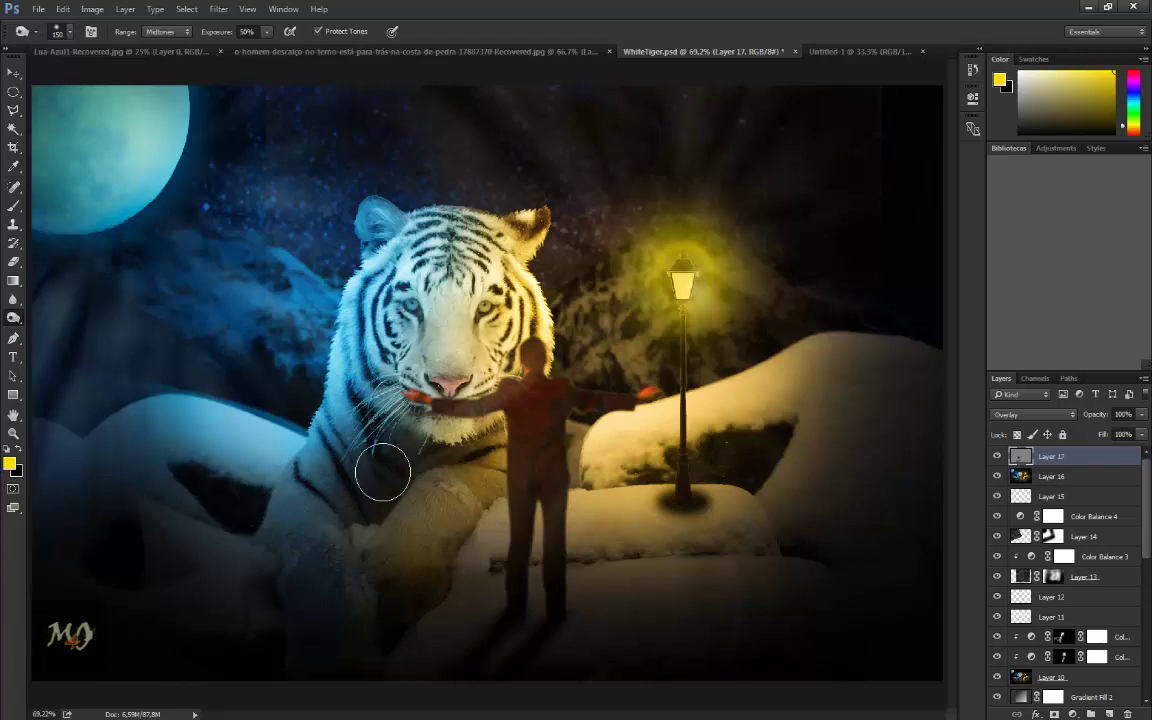
key(bracketleft)
key(bracketleft)
key(bracketleft)
mouse_move(400, 235)
mouse_down()
mouse_move(478, 215)
mouse_move(494, 272)
mouse_up()
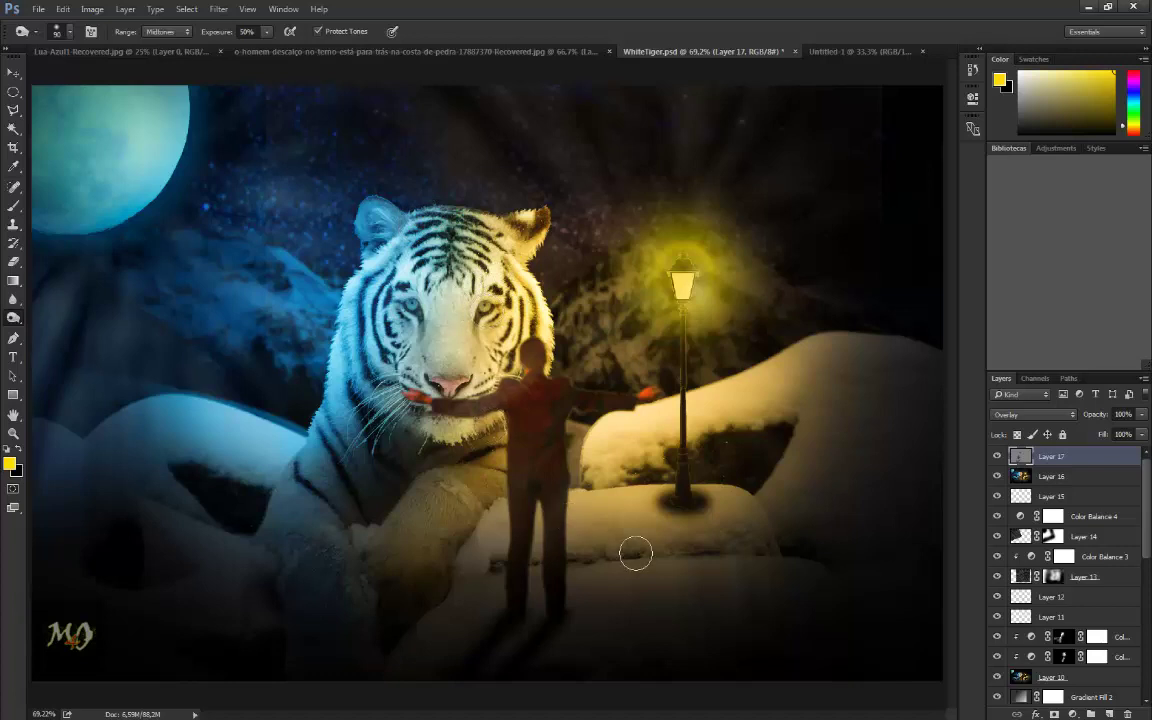
key(bracketright)
key(bracketright)
drag(446, 317, 440, 310)
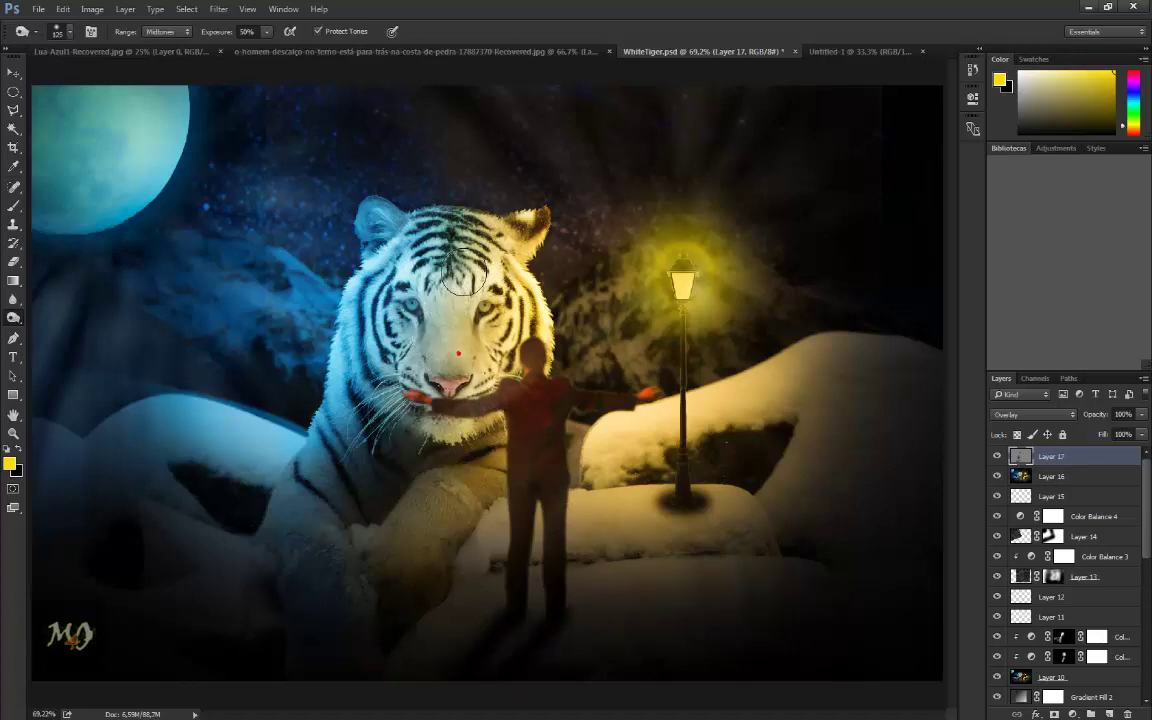
mouse_move(425, 262)
mouse_down()
mouse_move(486, 430)
mouse_move(393, 465)
mouse_move(430, 380)
mouse_move(334, 501)
mouse_move(447, 355)
mouse_up()
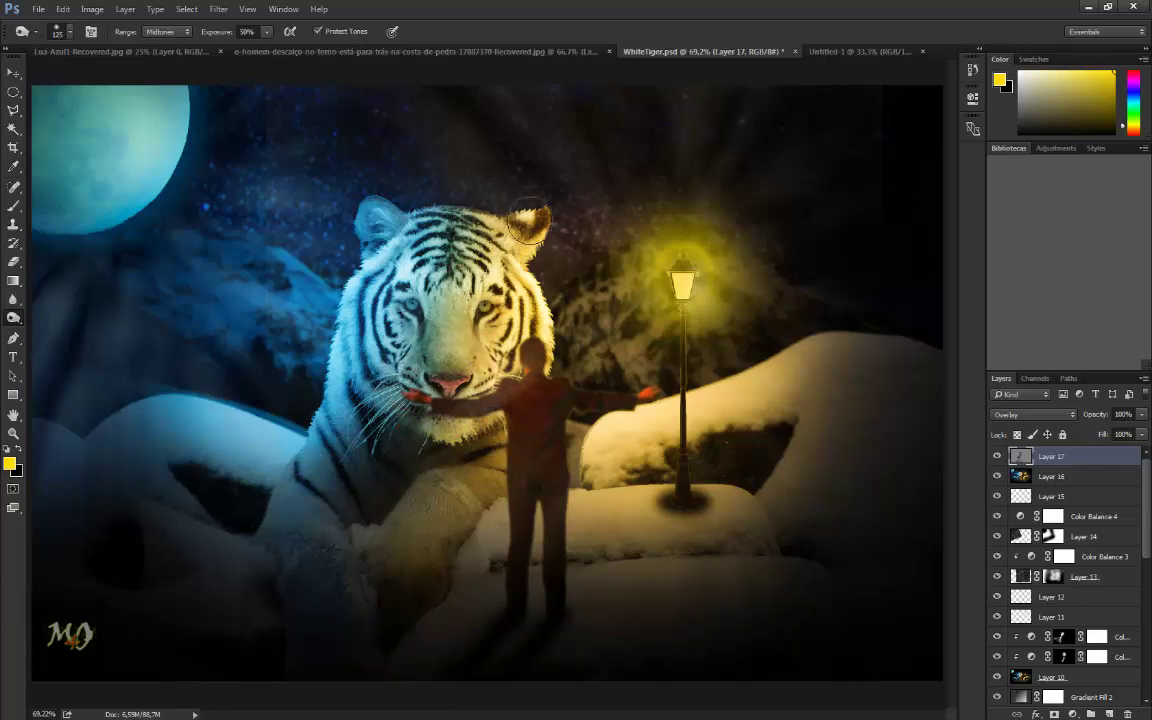
drag(527, 225, 480, 195)
drag(373, 206, 420, 195)
Step: Burn the snow at the lower left and at the lamp post's base
mouse_move(222, 527)
mouse_down()
mouse_move(231, 566)
mouse_move(118, 524)
mouse_move(116, 481)
mouse_move(79, 493)
mouse_move(154, 630)
mouse_move(147, 470)
mouse_move(396, 654)
mouse_up()
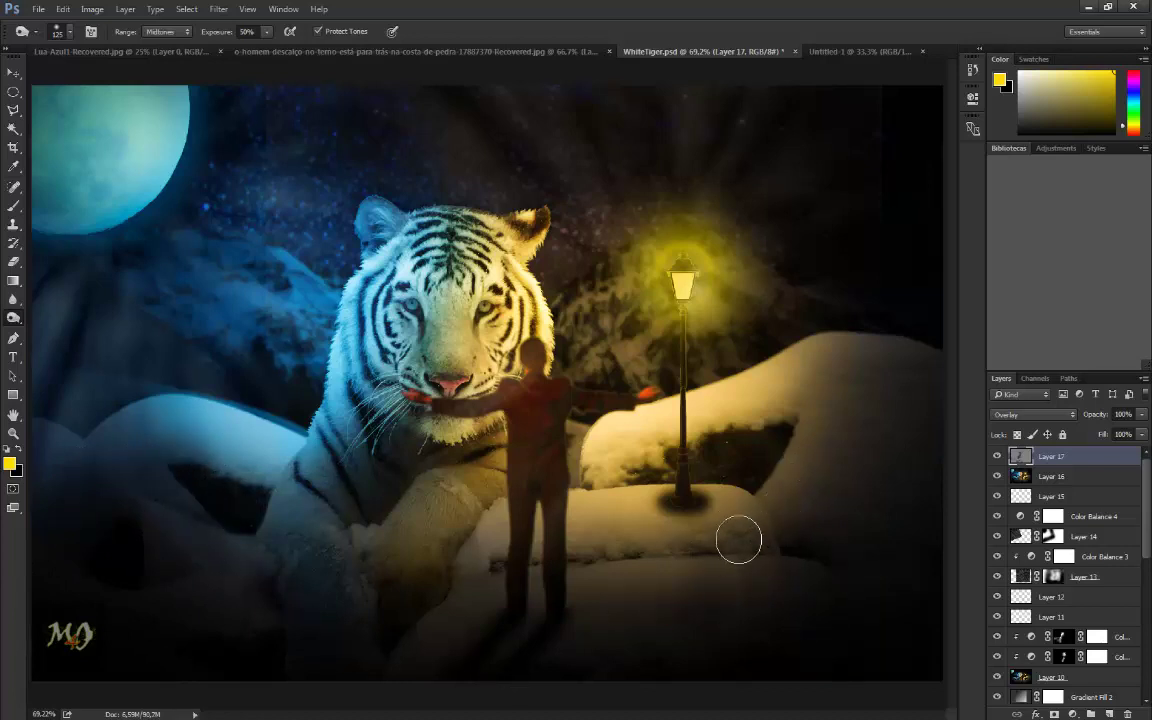
key(bracketleft)
key(bracketleft)
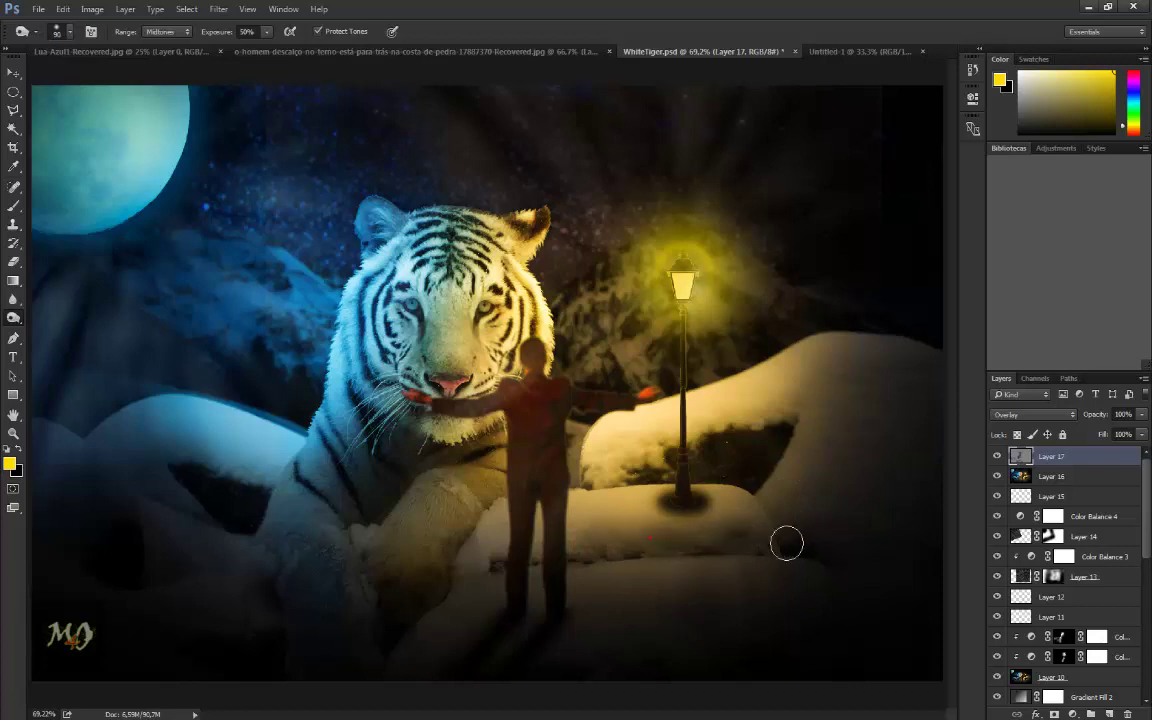
mouse_move(678, 500)
mouse_down()
mouse_move(703, 511)
mouse_move(686, 503)
mouse_up()
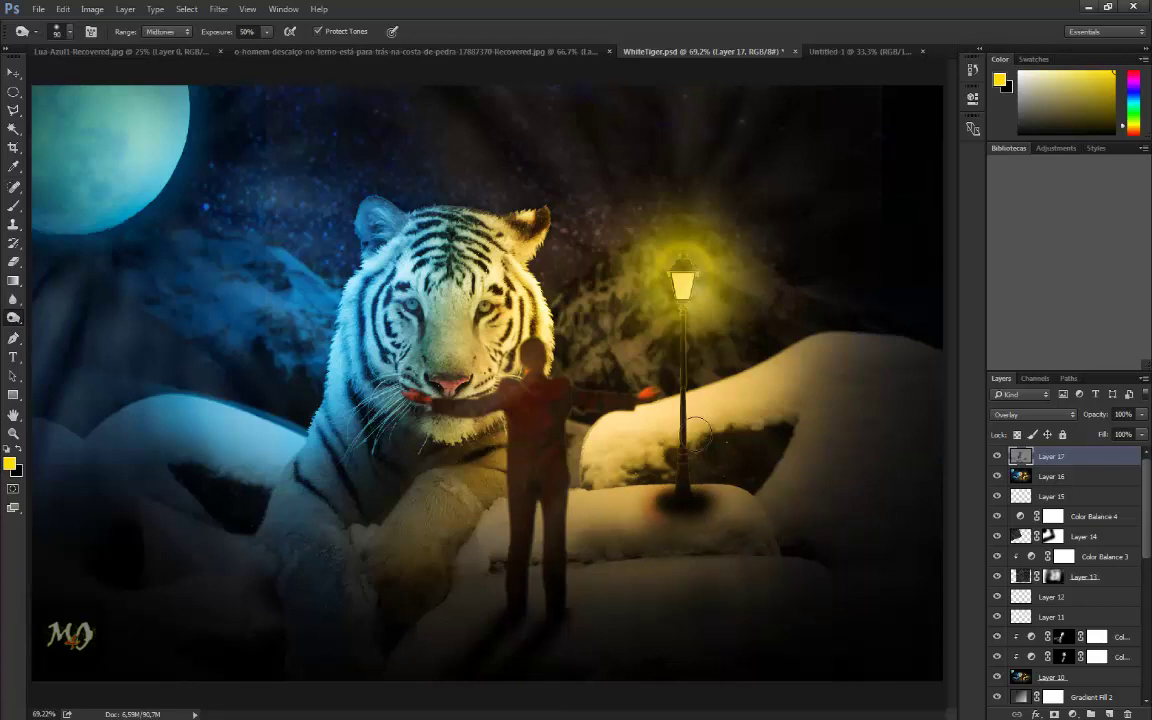
Step: Burn the night sky and both snow banks with a large brush at 15% exposure
key(bracketright)
key(bracketright)
key(bracketright)
click(266, 31)
drag(253, 58, 218, 42)
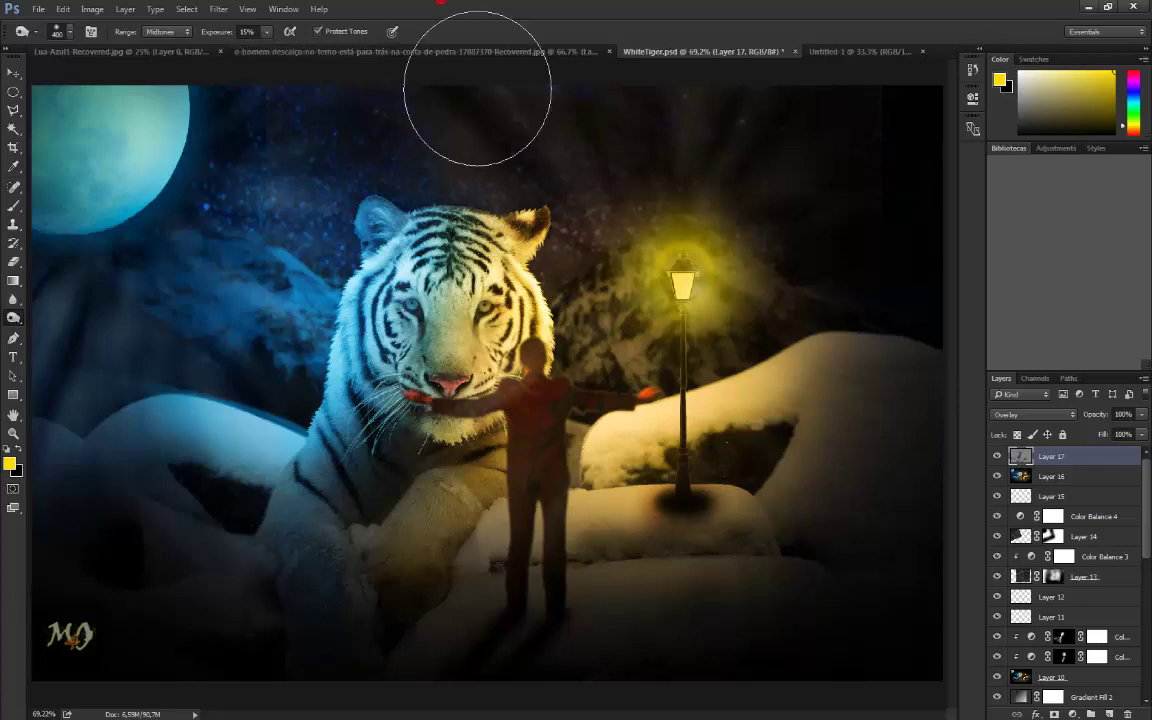
mouse_move(385, 115)
mouse_down()
mouse_move(437, 123)
mouse_move(386, 108)
mouse_move(771, 90)
mouse_move(807, 125)
mouse_move(879, 303)
mouse_up()
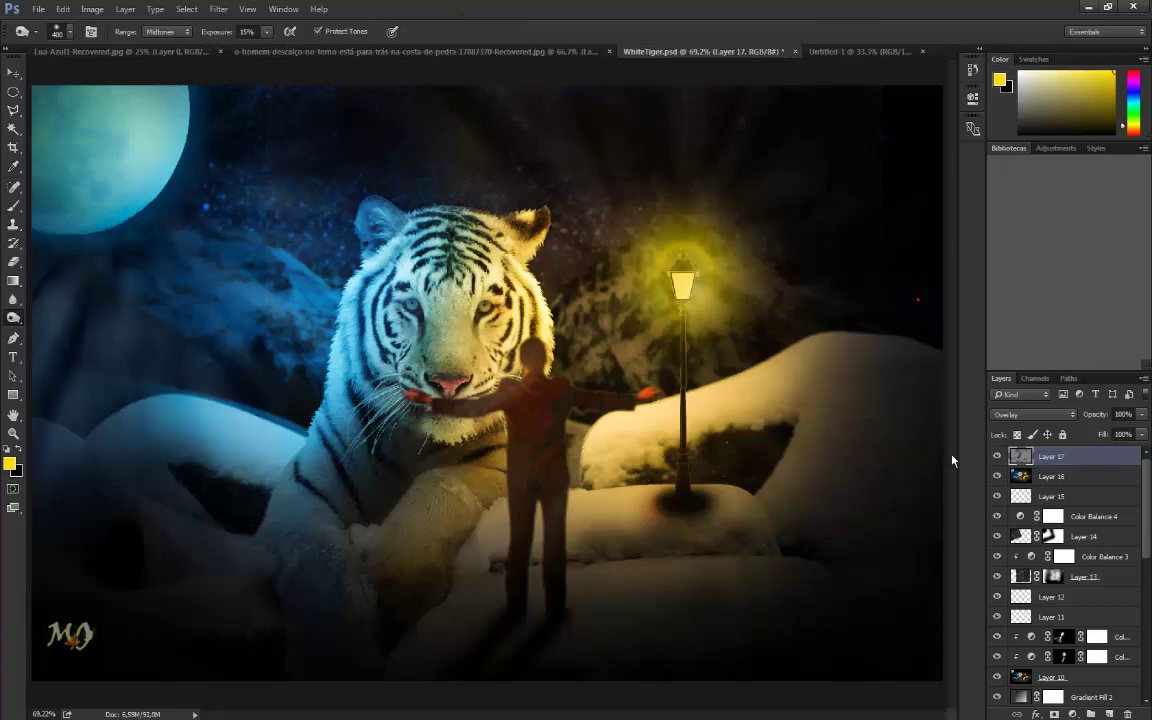
drag(866, 452, 818, 432)
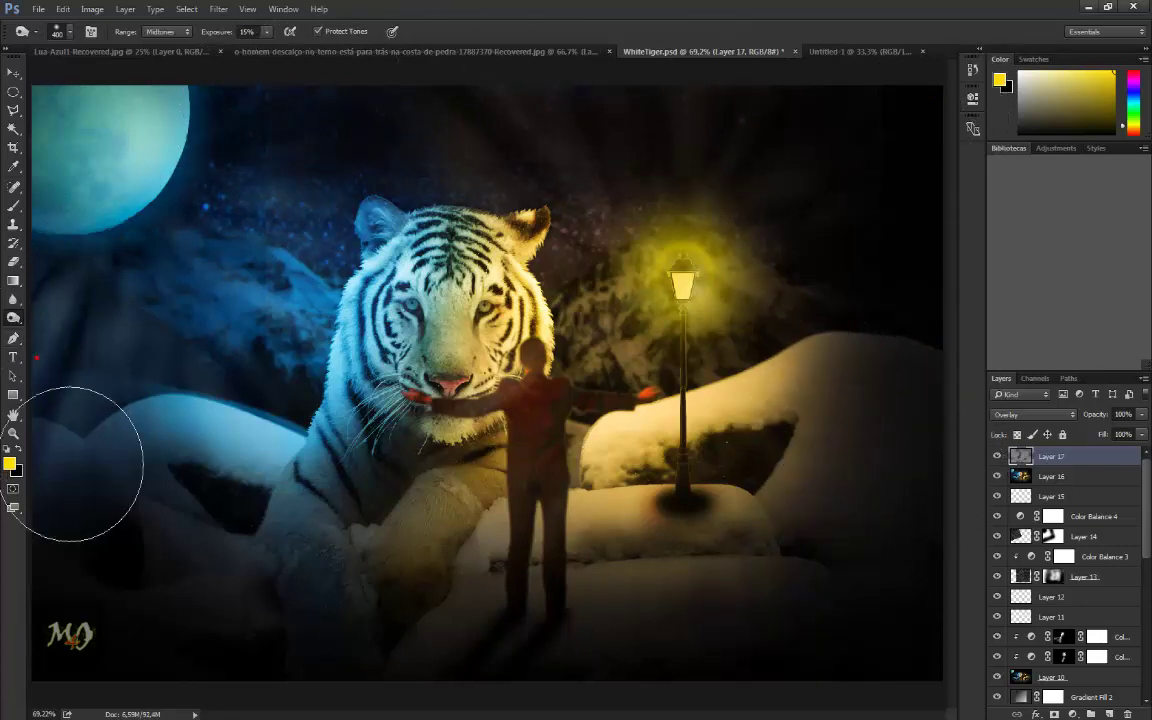
mouse_move(85, 442)
mouse_down()
mouse_move(118, 461)
mouse_move(121, 329)
mouse_move(98, 303)
mouse_move(160, 257)
mouse_move(88, 153)
mouse_up()
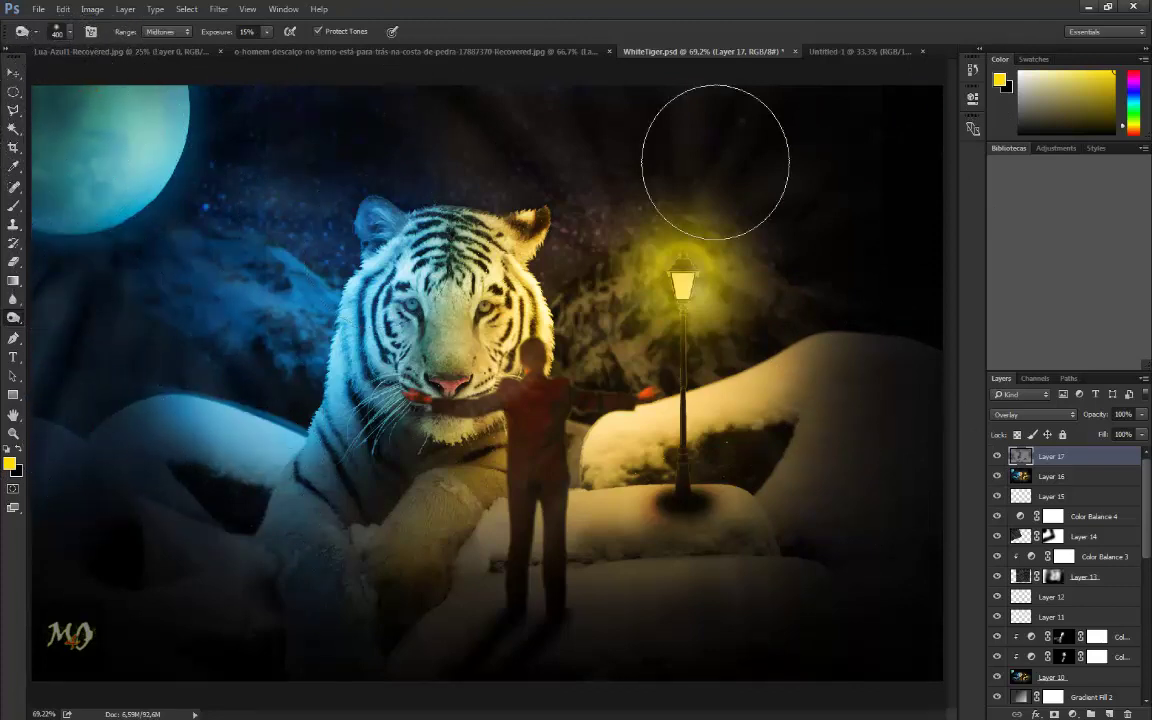
Step: Dodge the man's jacket, torso and shoulder to lighten them
right_click(14, 318)
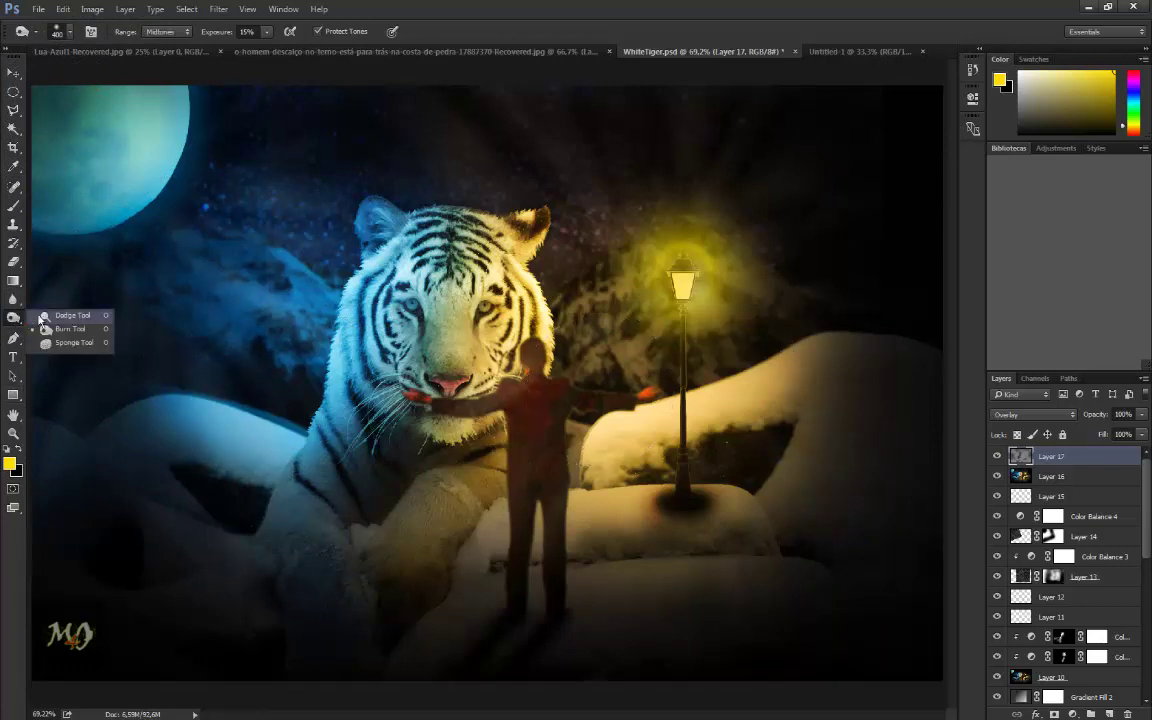
click(45, 316)
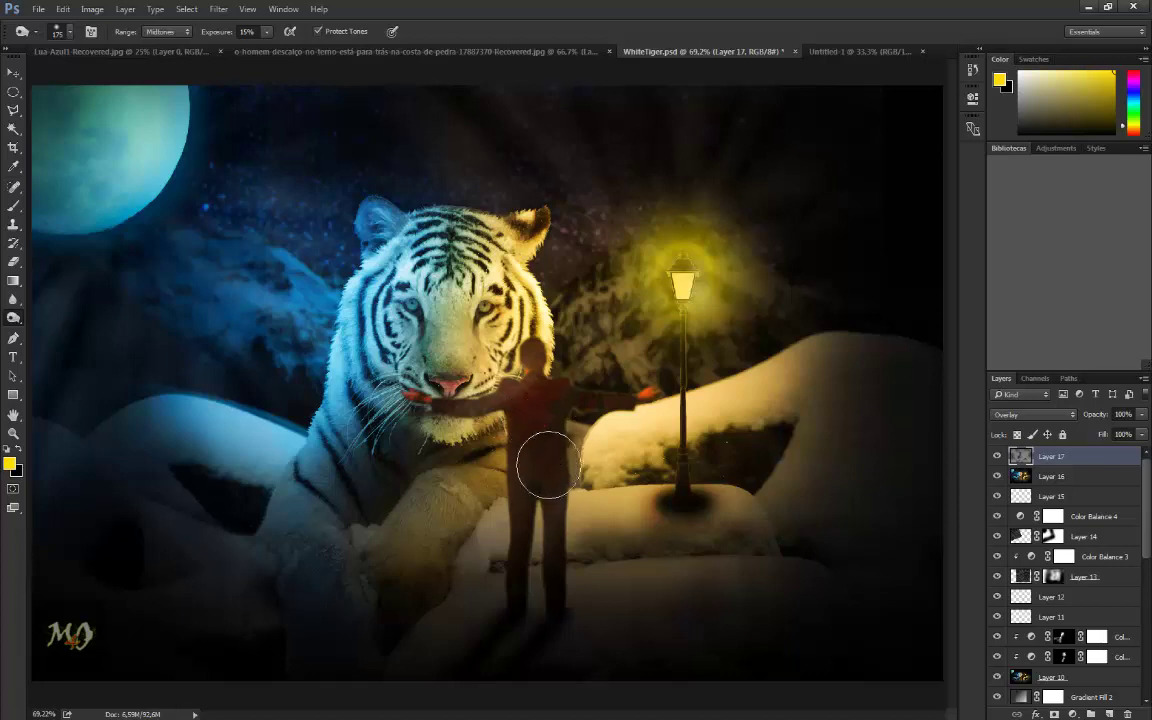
mouse_move(542, 463)
mouse_down()
mouse_move(553, 415)
mouse_move(514, 424)
mouse_move(514, 553)
mouse_move(553, 560)
mouse_move(547, 567)
mouse_up()
key(bracketleft)
key(bracketleft)
key(bracketleft)
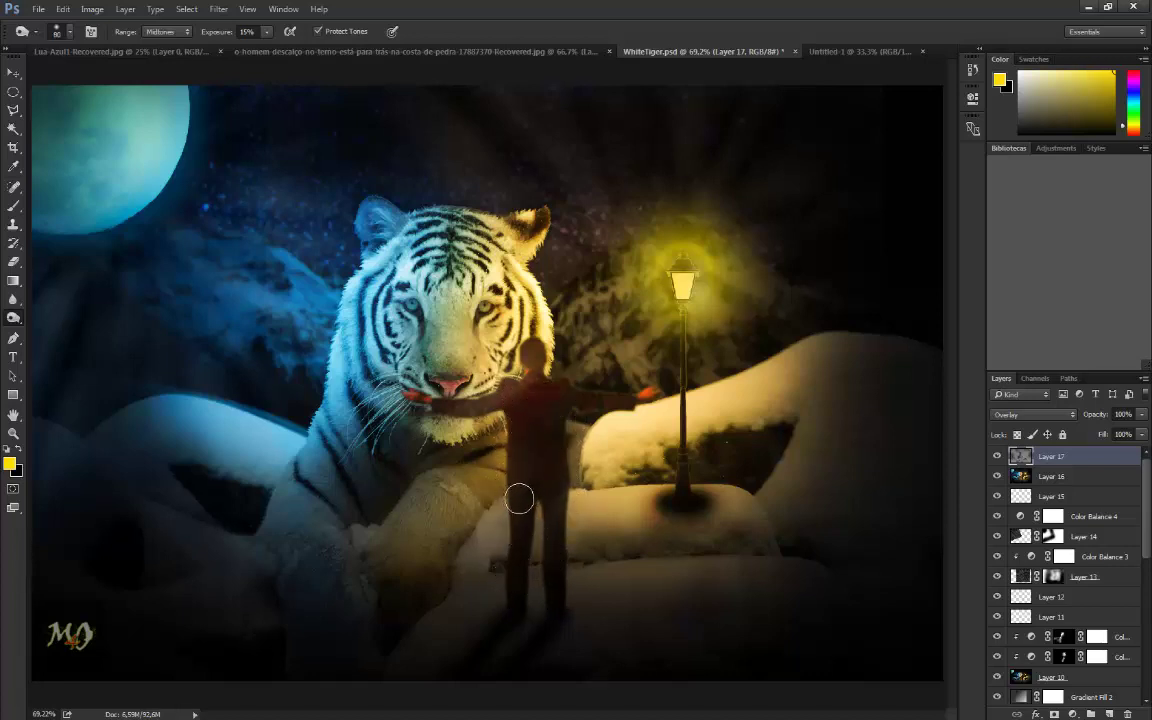
mouse_move(547, 464)
mouse_down()
mouse_move(527, 371)
mouse_move(478, 325)
mouse_up()
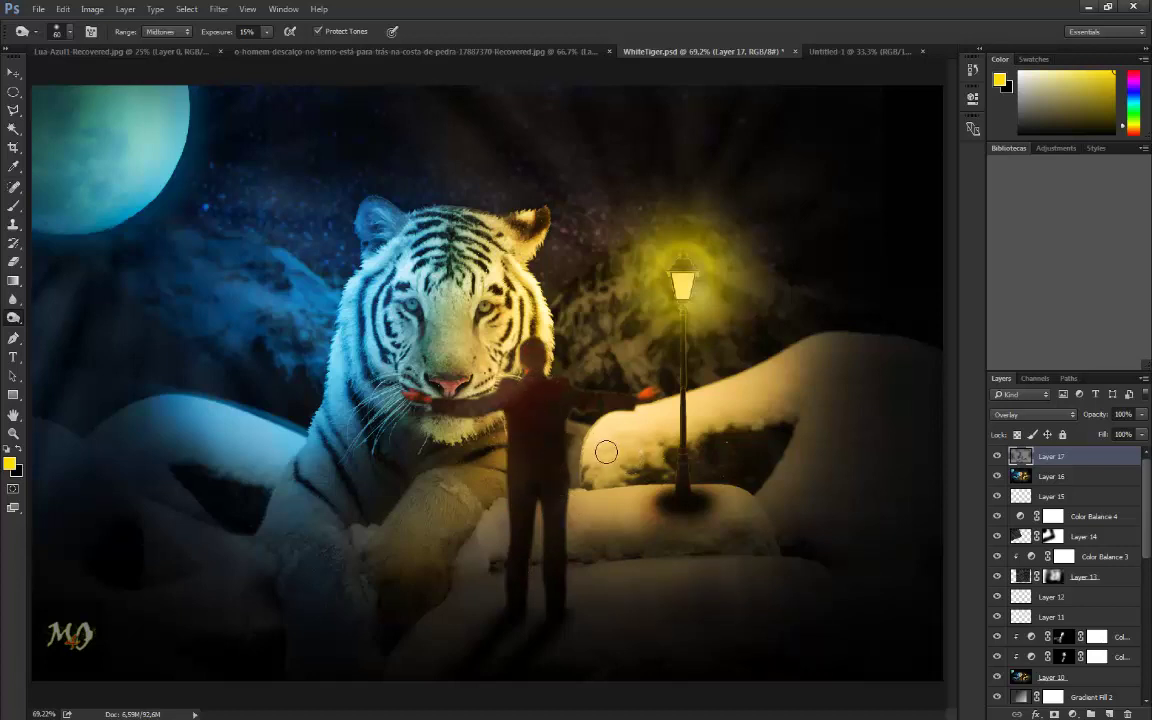
Step: Save WhiteTiger.psd and stamp all visible layers into a new top Layer 18
click(13, 73)
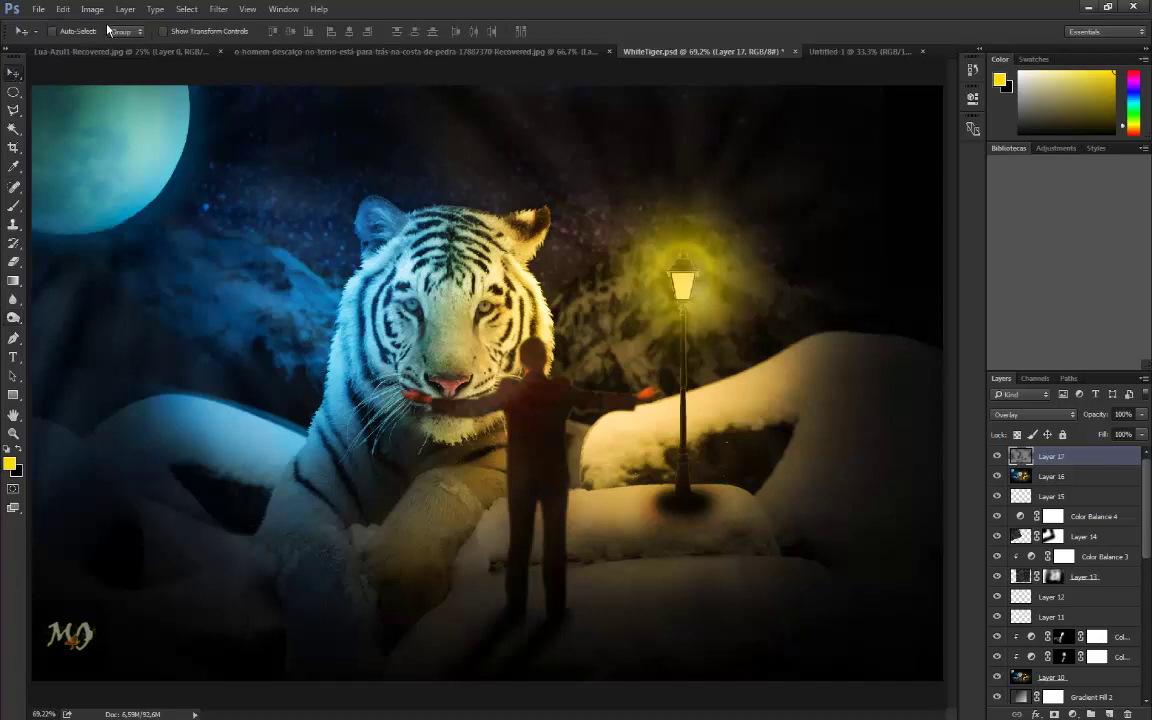
click(38, 10)
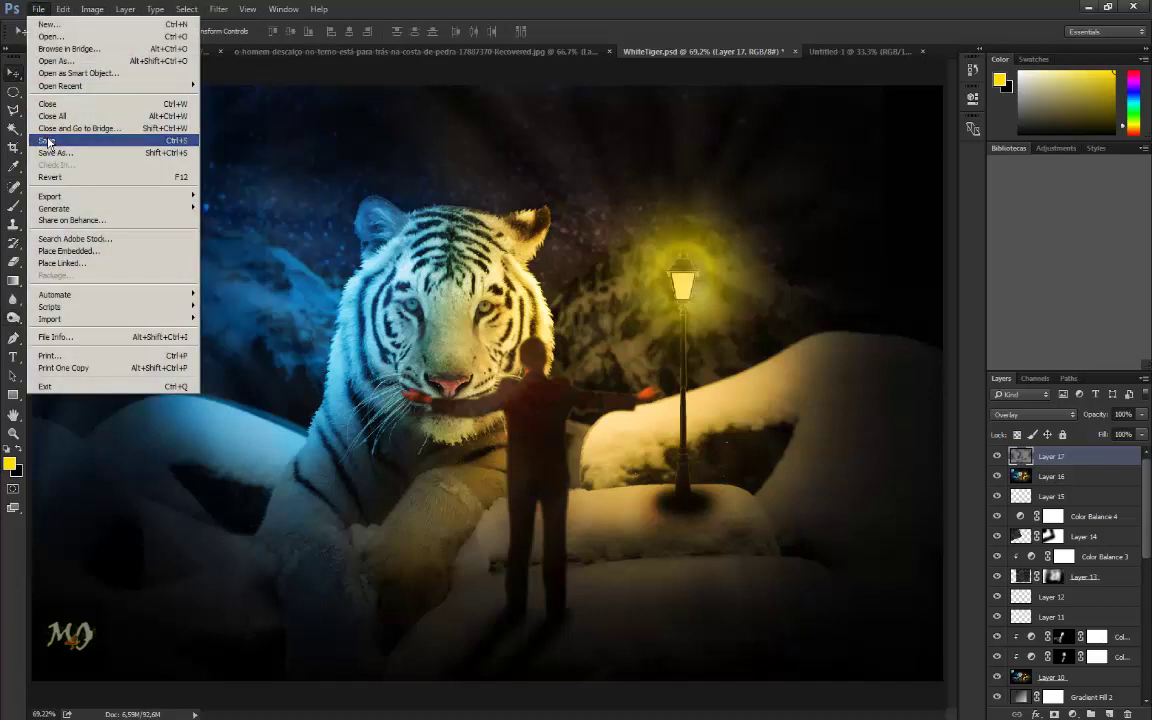
click(60, 127)
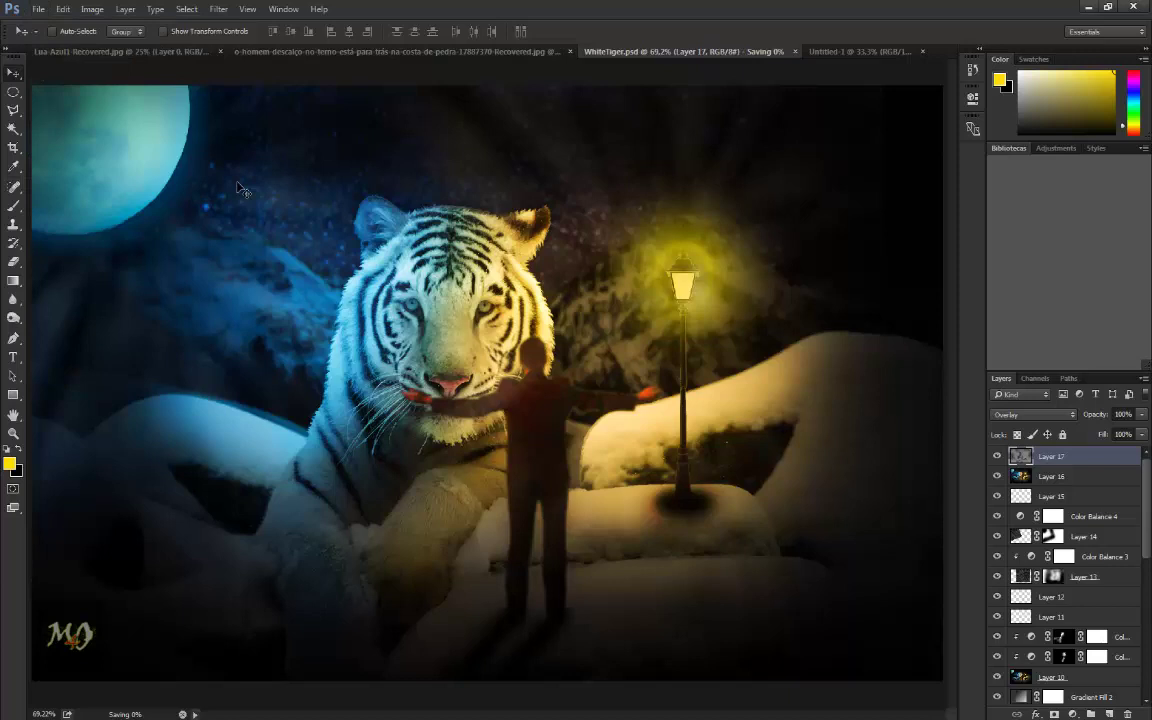
click(218, 9)
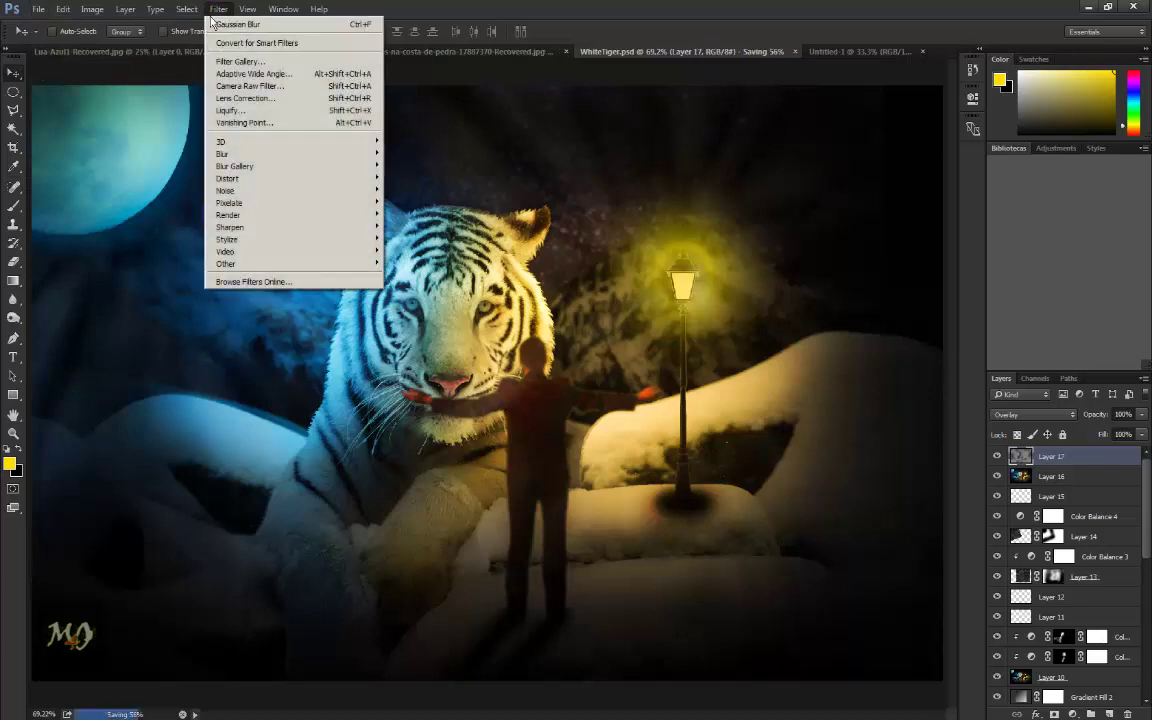
click(1104, 457)
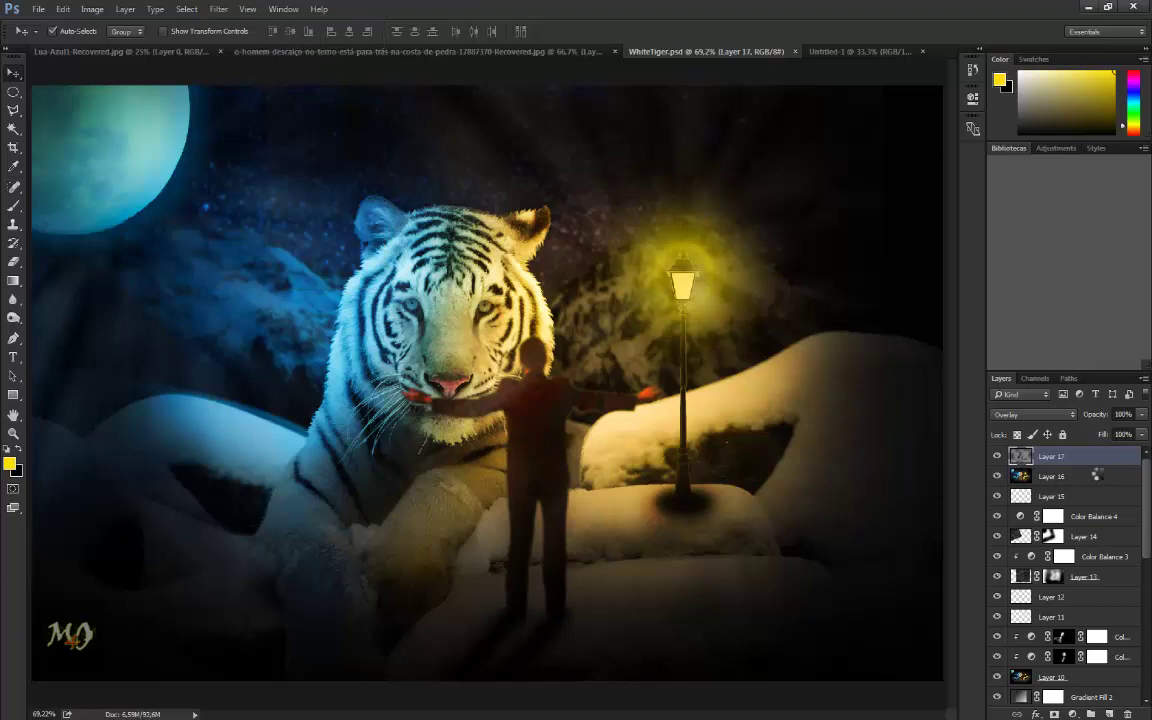
key(ctrl+shift+alt+e)
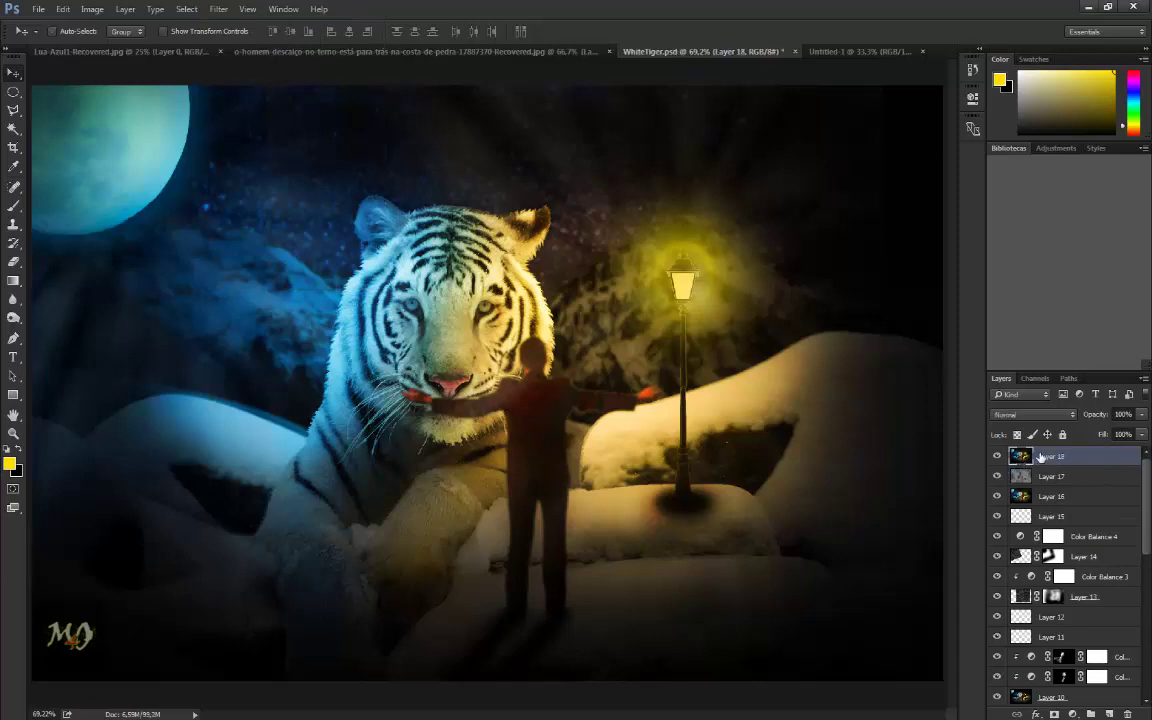
Step: In the Camera Raw Filter, add graduated filters on the left side and from the top, the top at -0.20 exposure
click(218, 9)
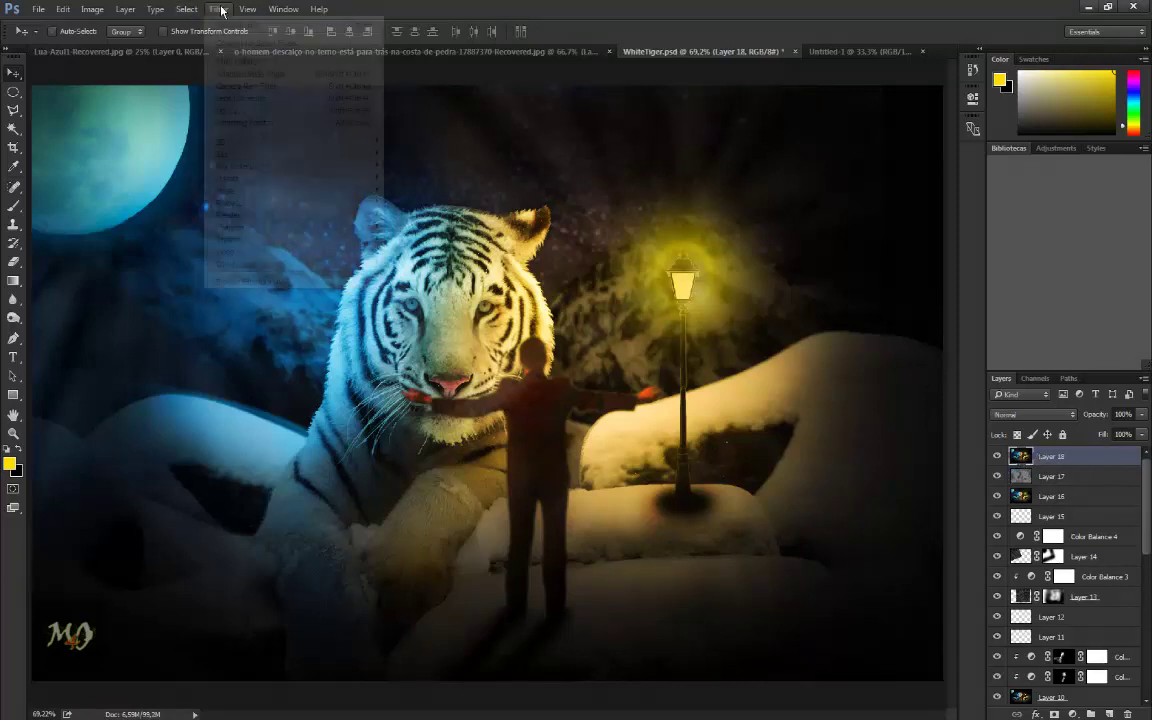
click(230, 86)
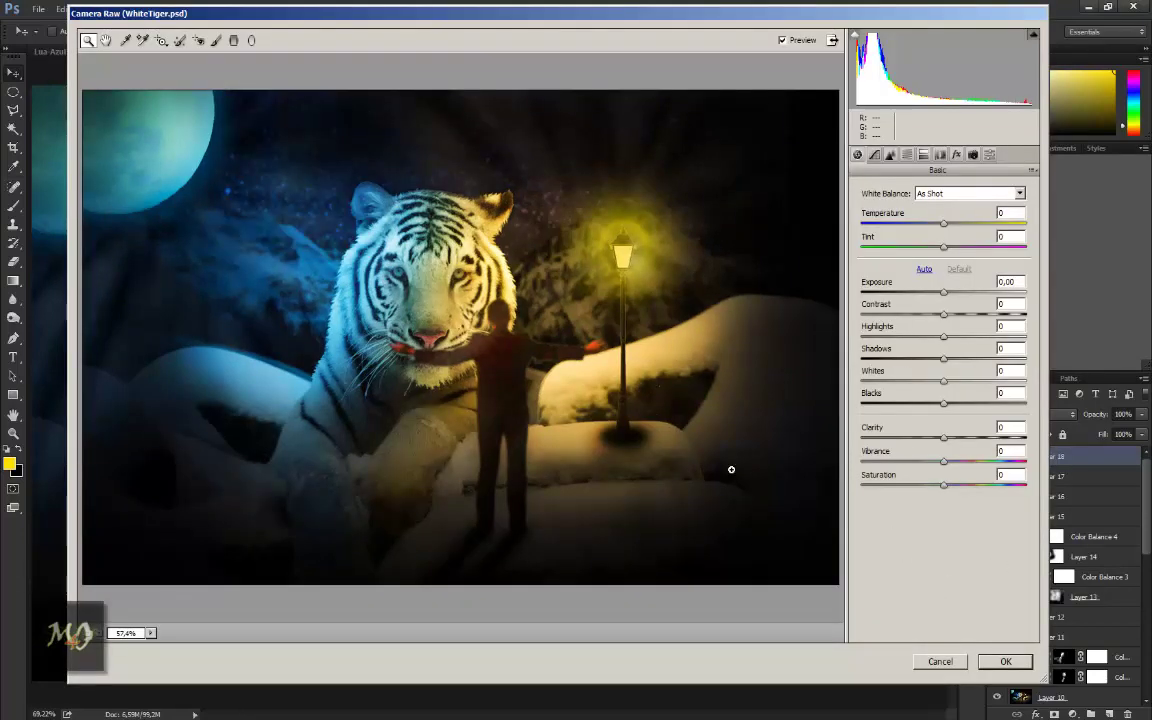
click(233, 40)
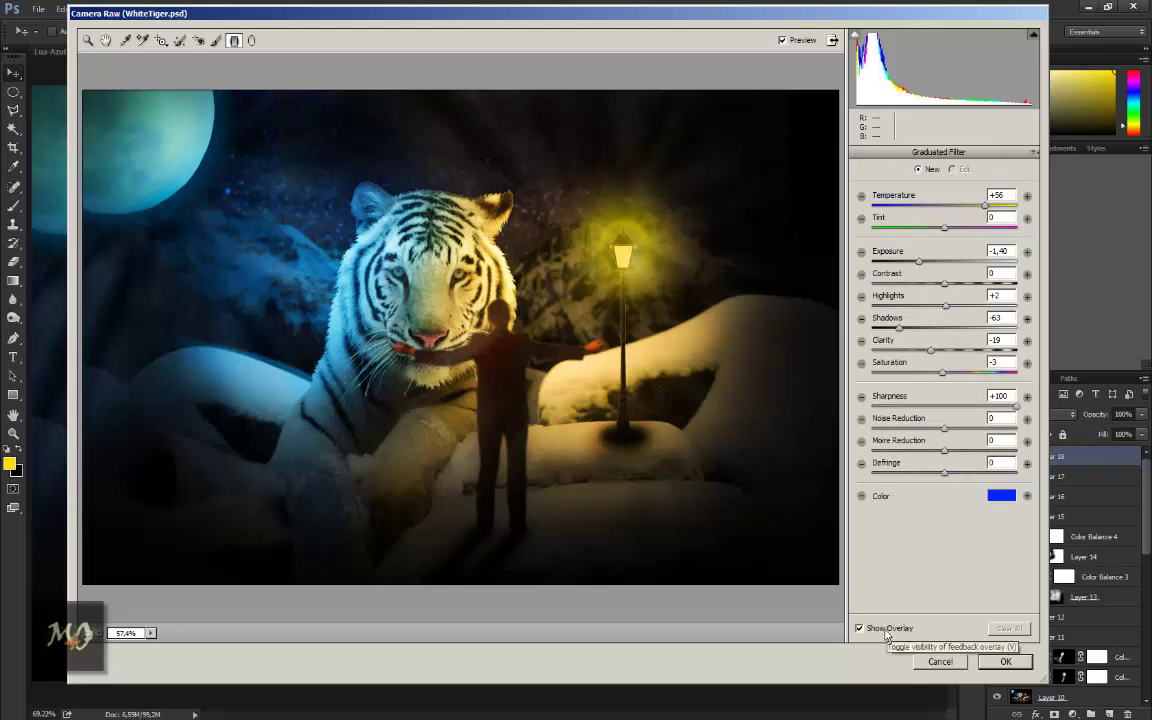
mouse_move(87, 299)
mouse_down()
mouse_move(298, 303)
mouse_move(283, 298)
mouse_up()
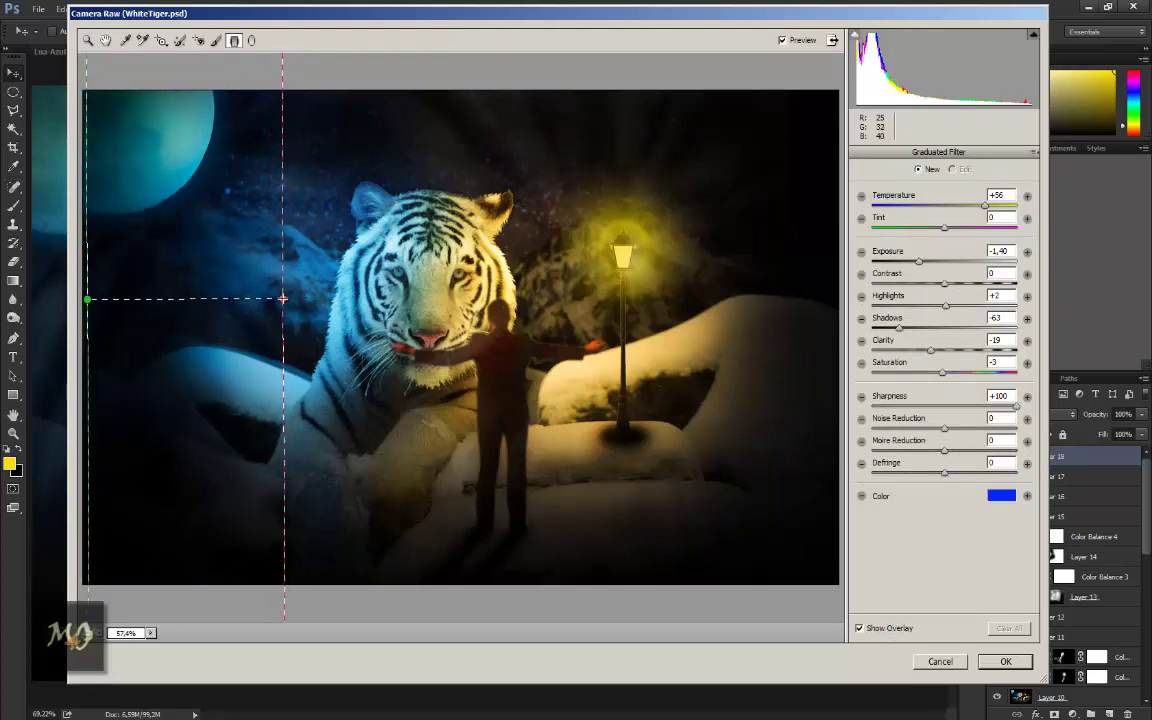
drag(917, 261, 941, 262)
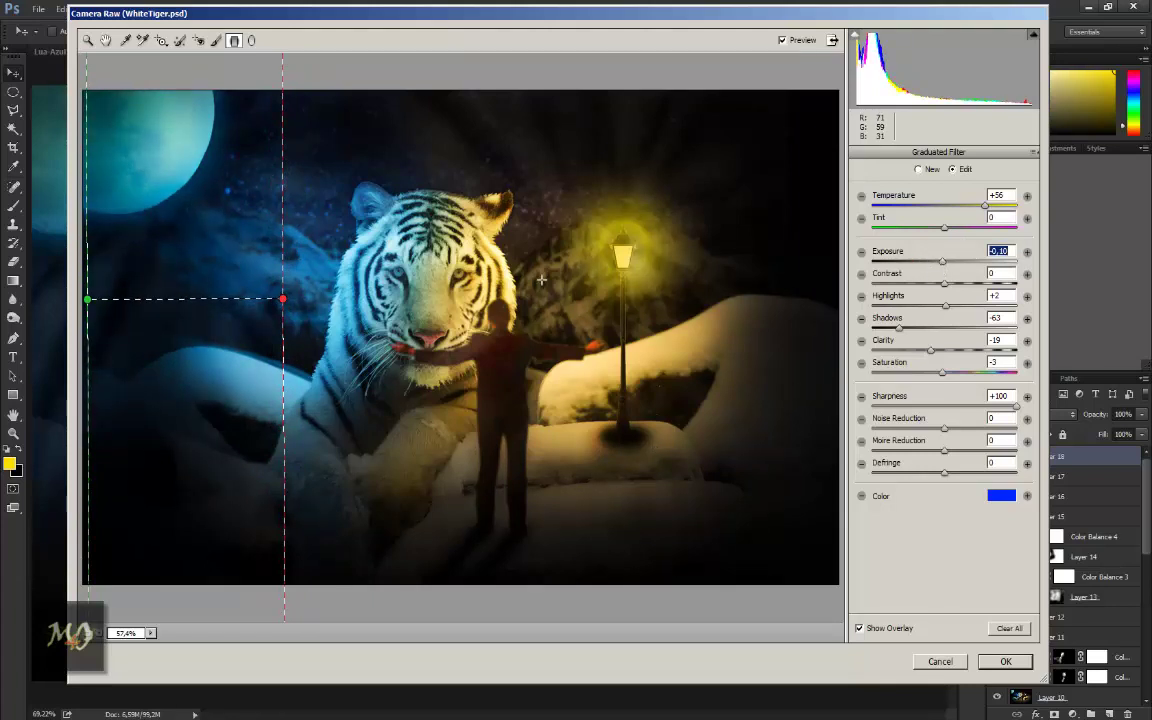
drag(471, 113, 474, 288)
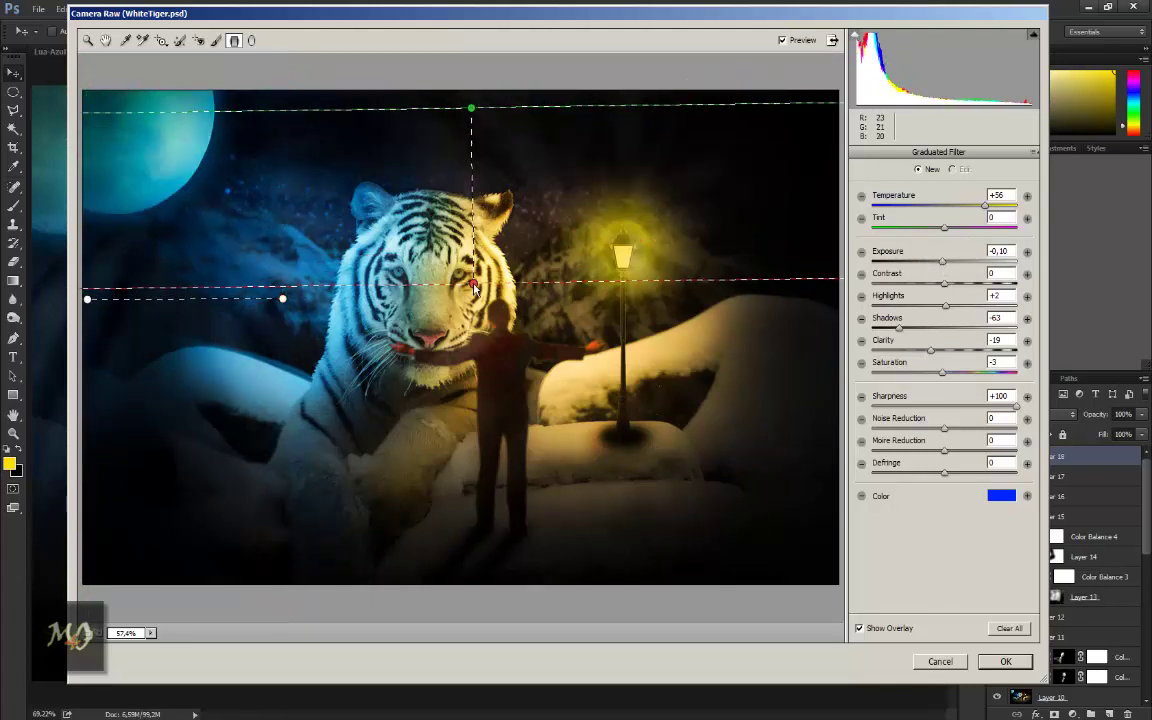
drag(464, 172, 471, 164)
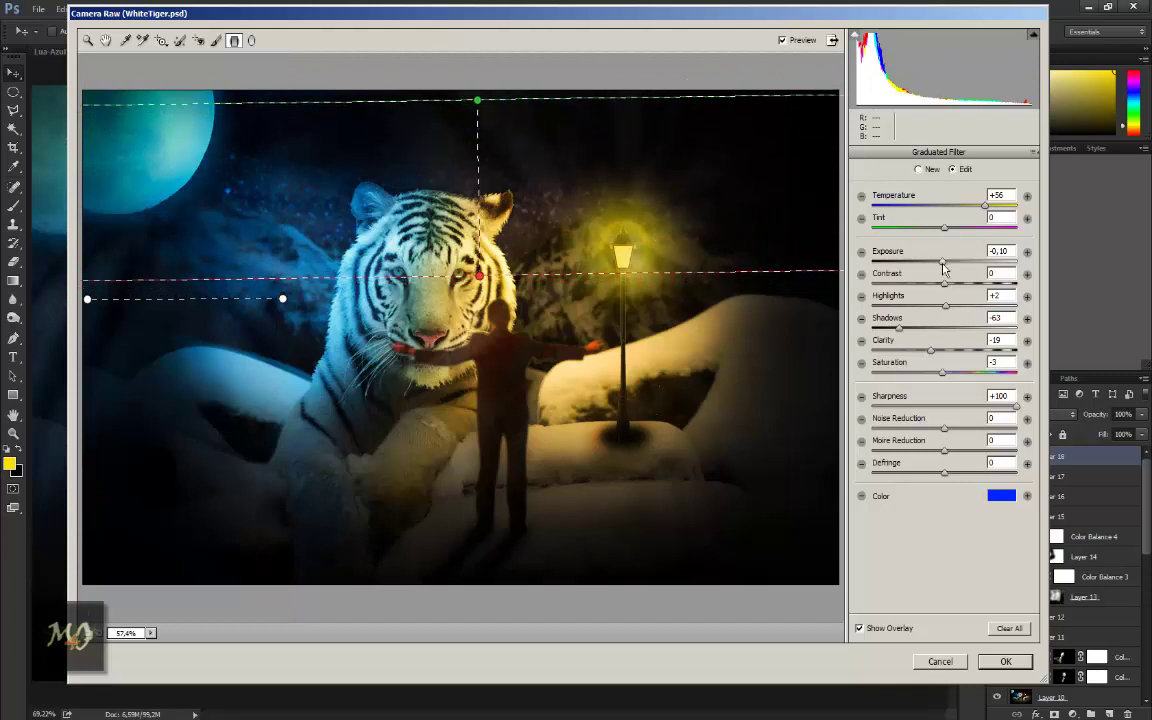
drag(941, 263, 939, 263)
Step: Add a pale yellow radial filter centred on the lamp, then brighten and widen it
click(254, 42)
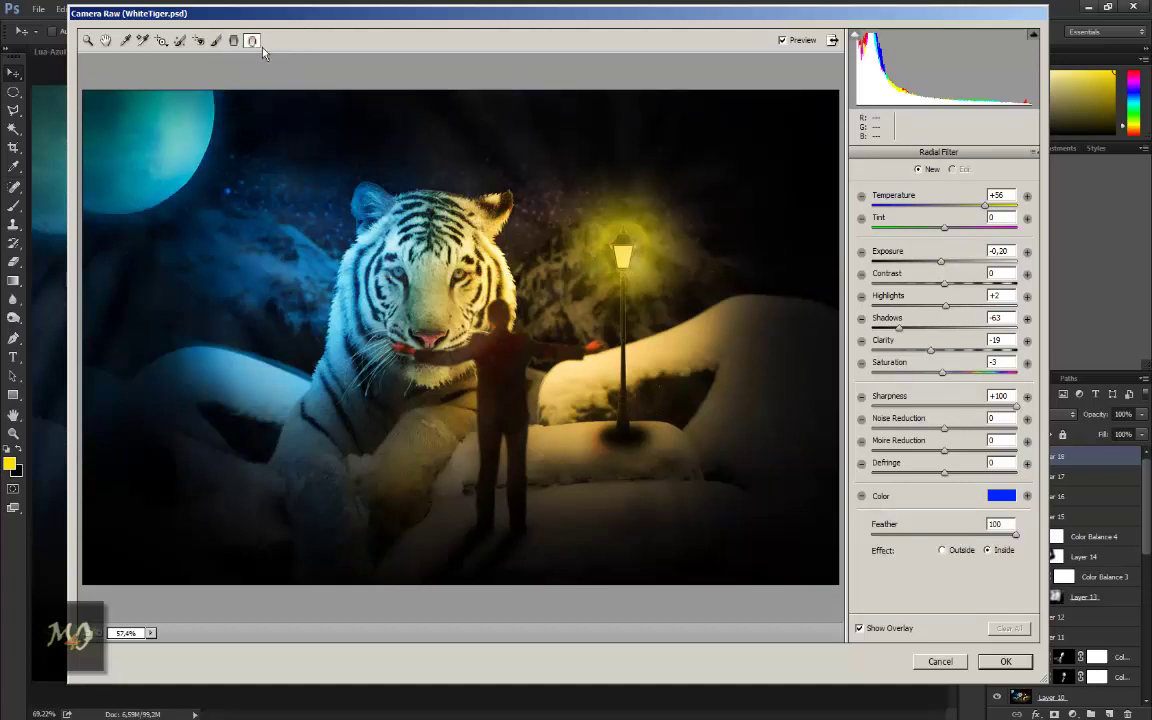
click(1001, 496)
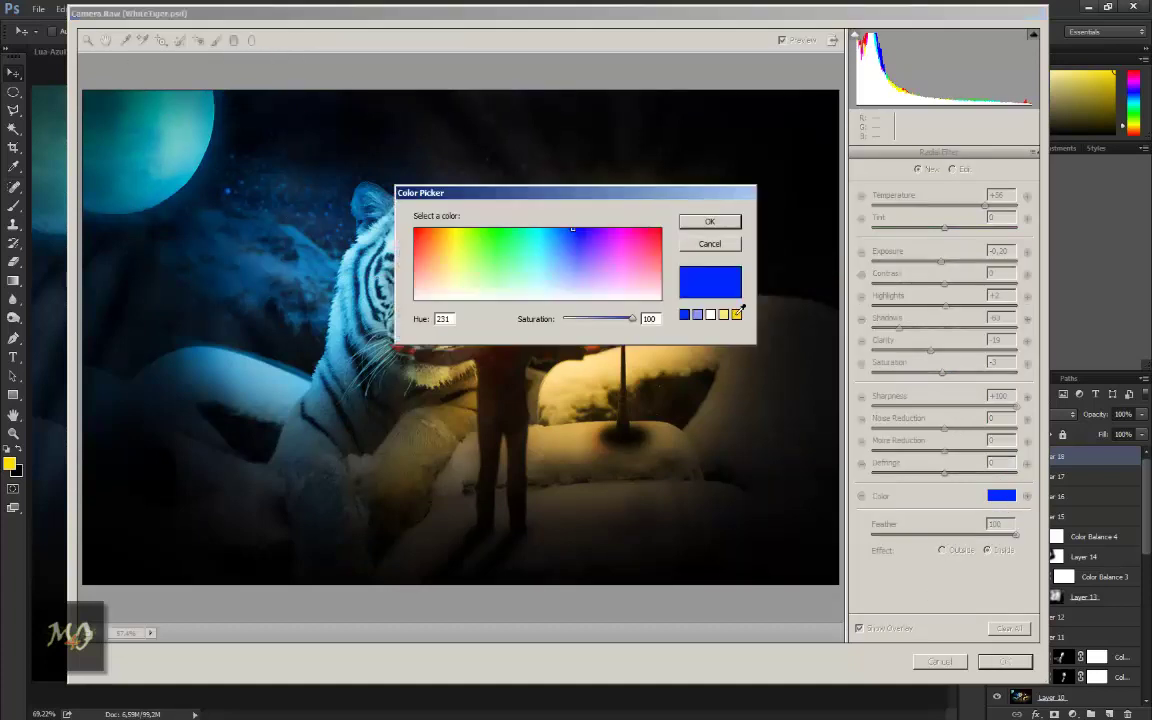
click(723, 314)
click(724, 223)
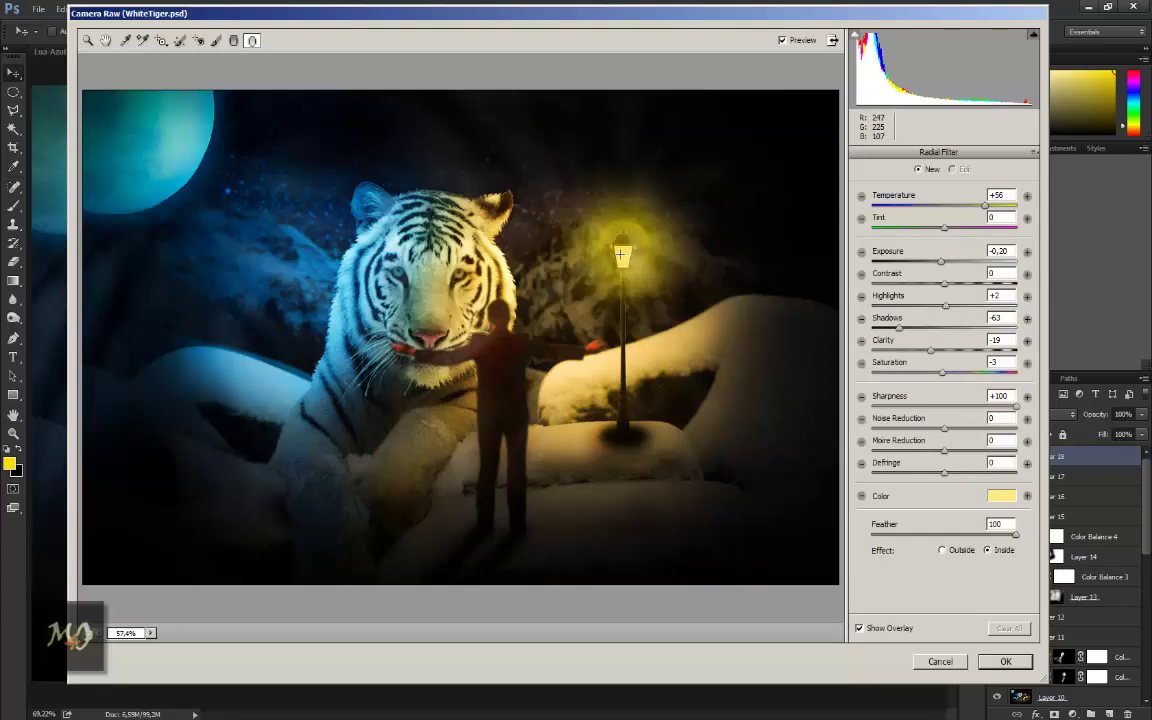
drag(620, 255, 735, 141)
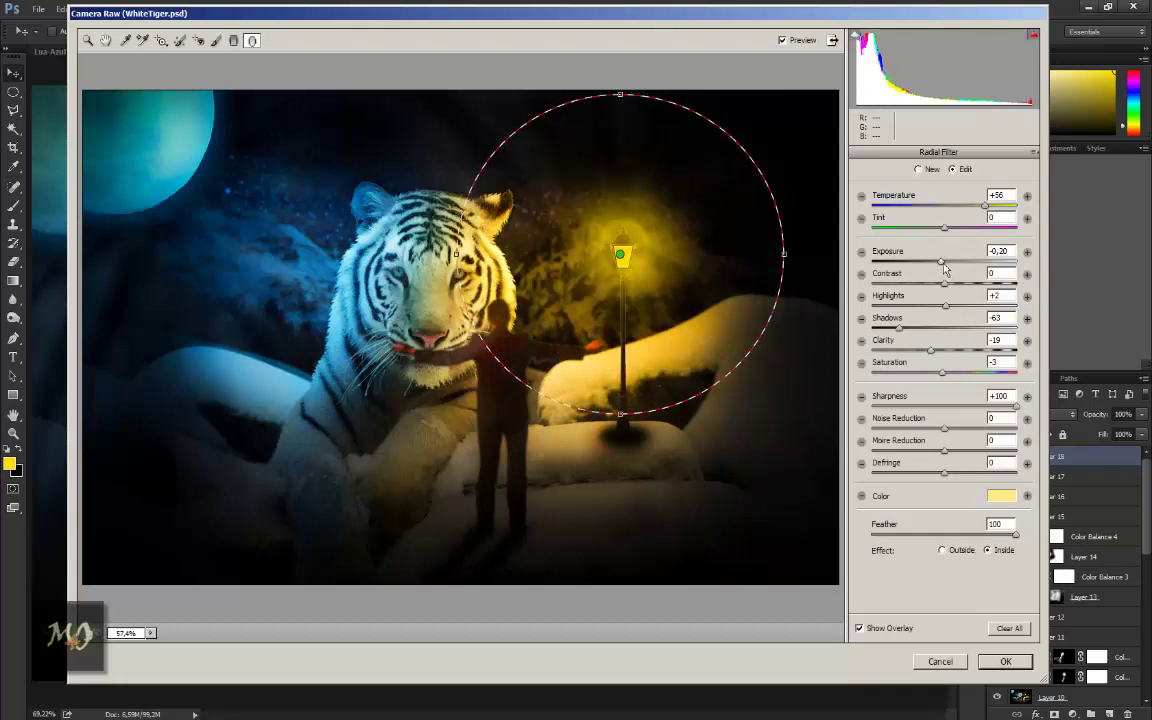
mouse_move(944, 268)
mouse_down()
mouse_move(962, 268)
mouse_move(951, 270)
mouse_up()
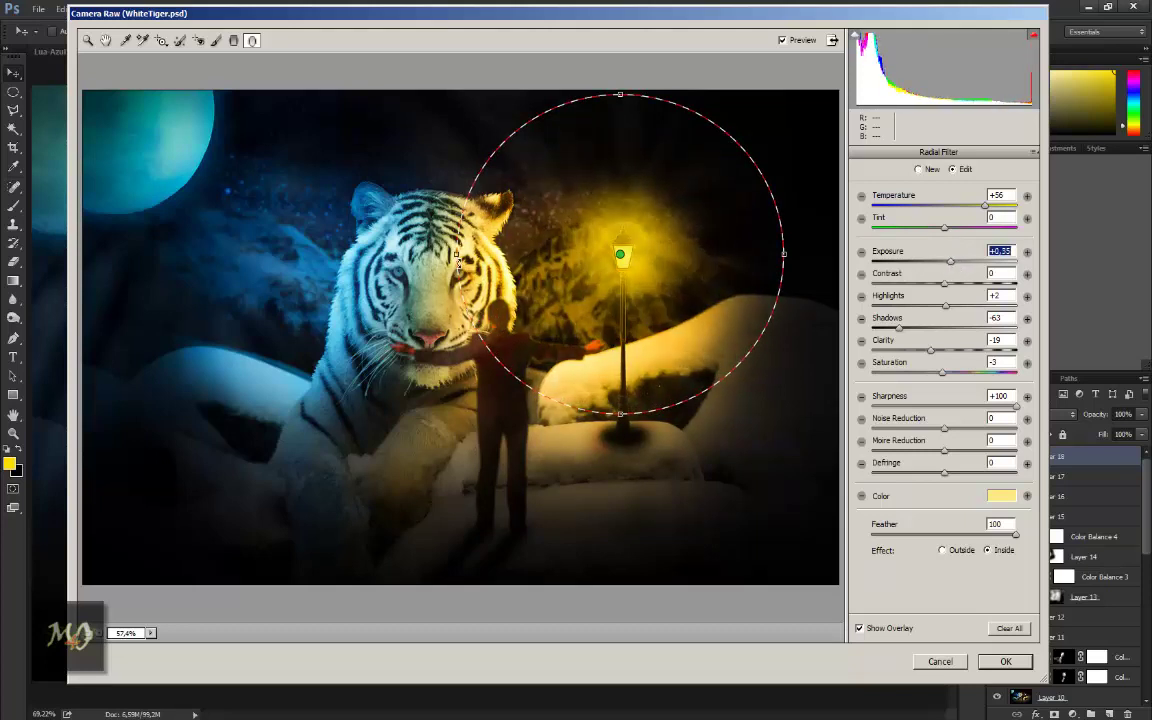
mouse_move(458, 262)
mouse_down()
mouse_move(425, 261)
mouse_move(444, 255)
mouse_up()
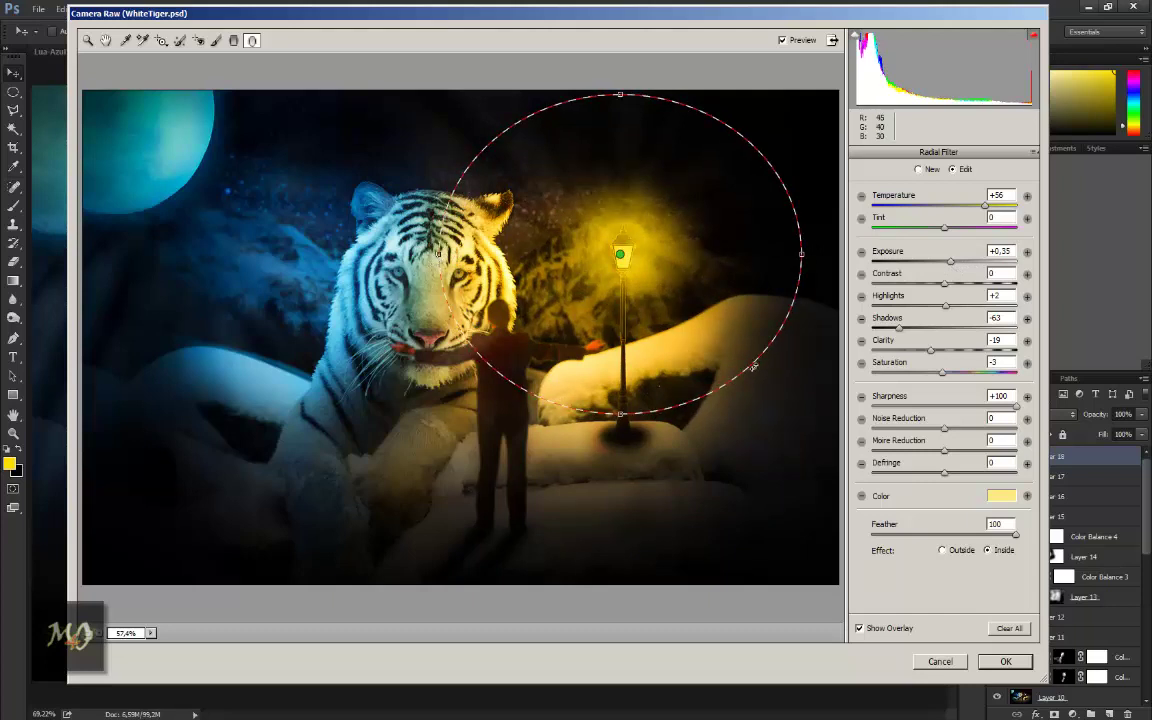
click(234, 40)
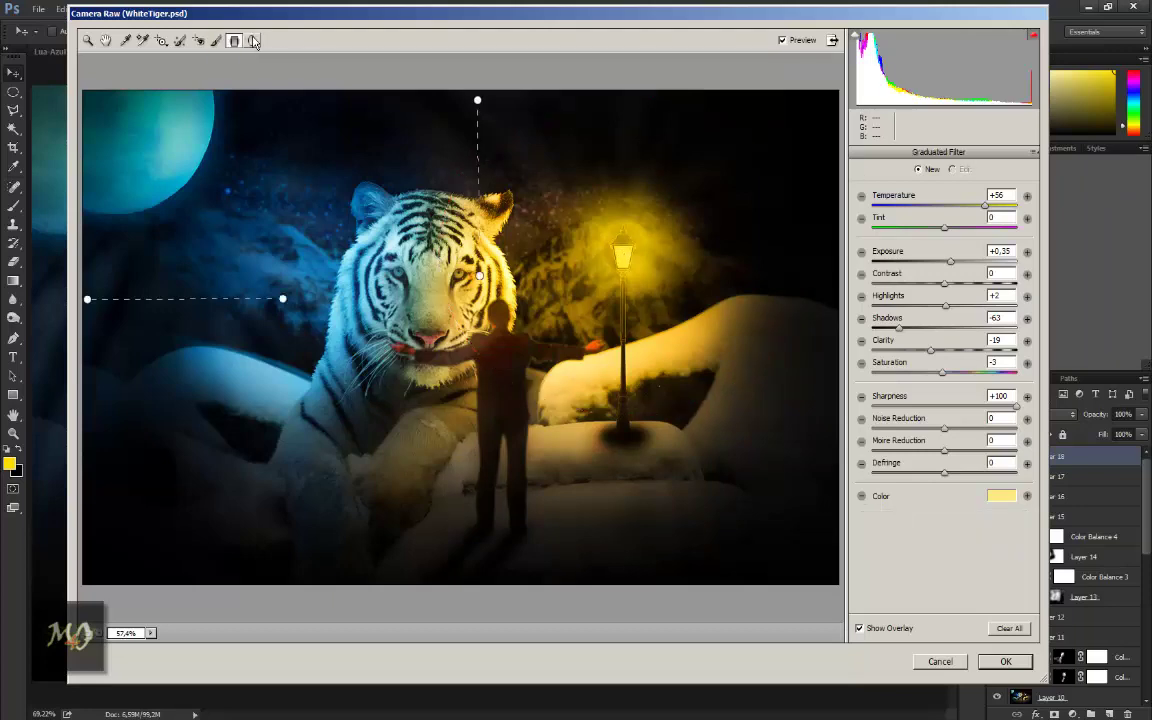
click(252, 40)
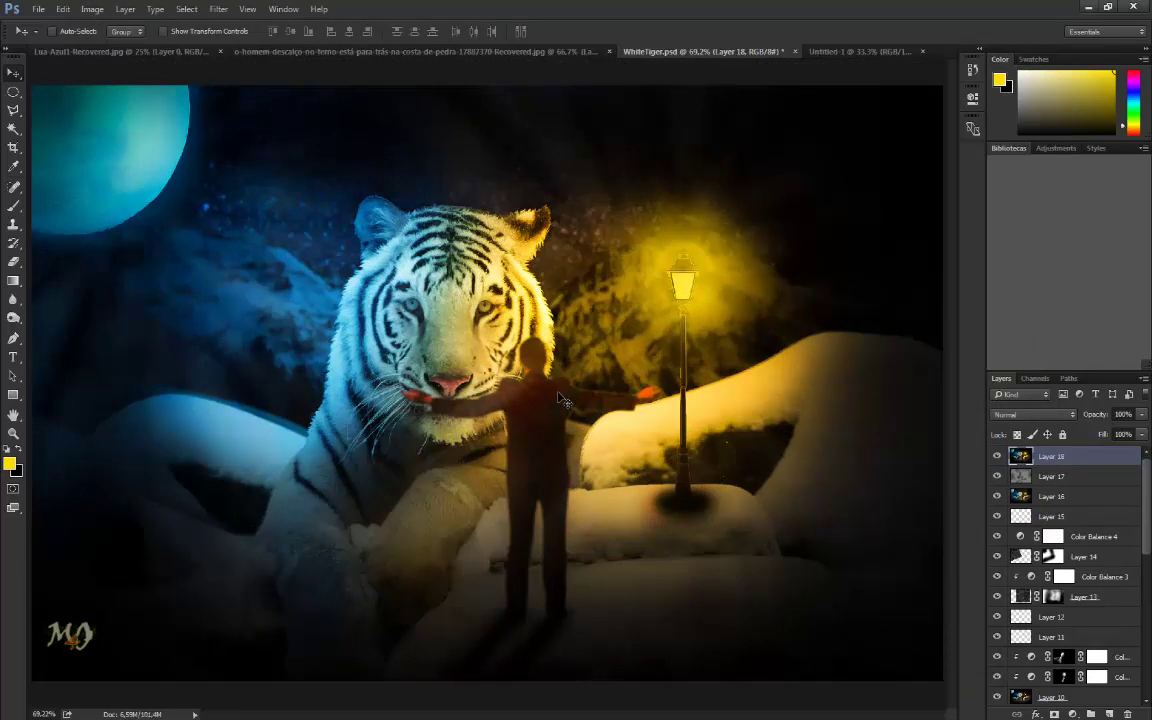
Step: Undo the last Camera Raw pass and reopen the Camera Raw Filter
key(ctrl+z)
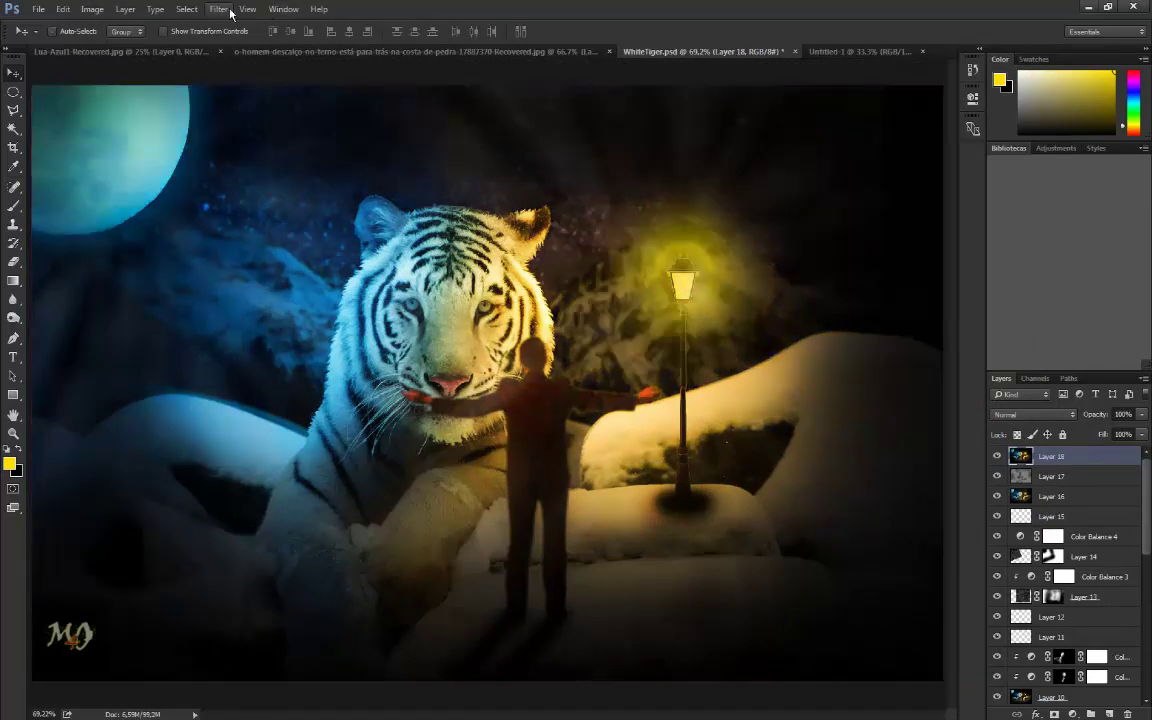
click(229, 10)
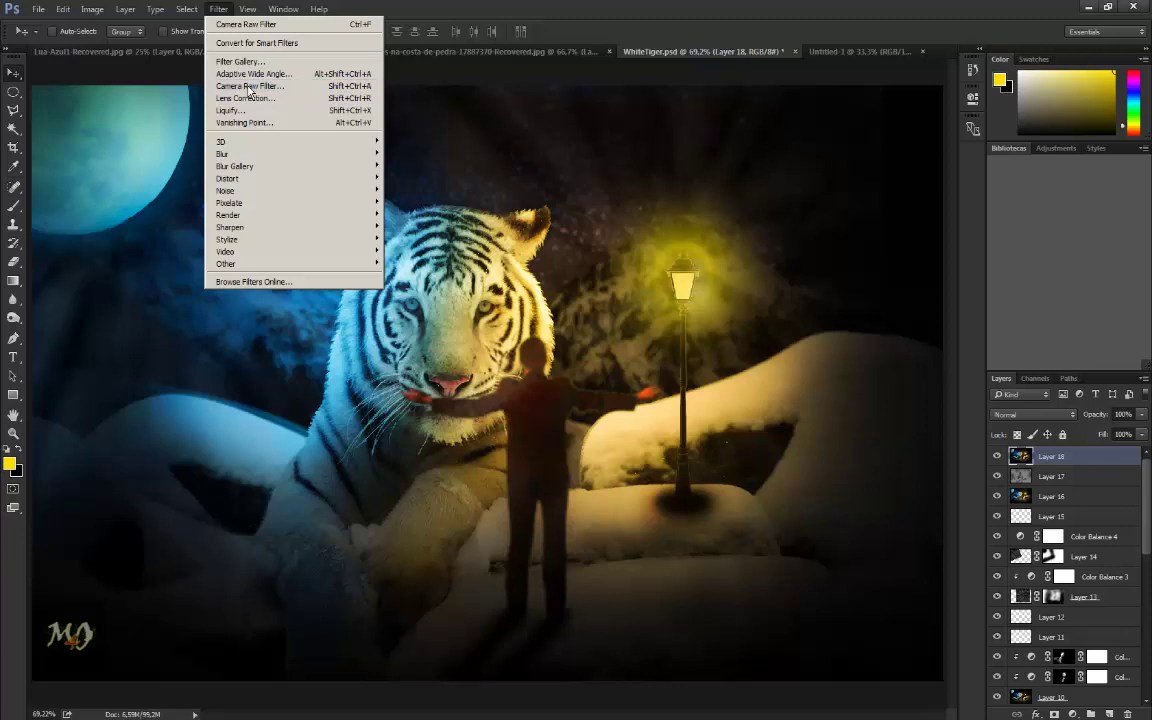
click(250, 85)
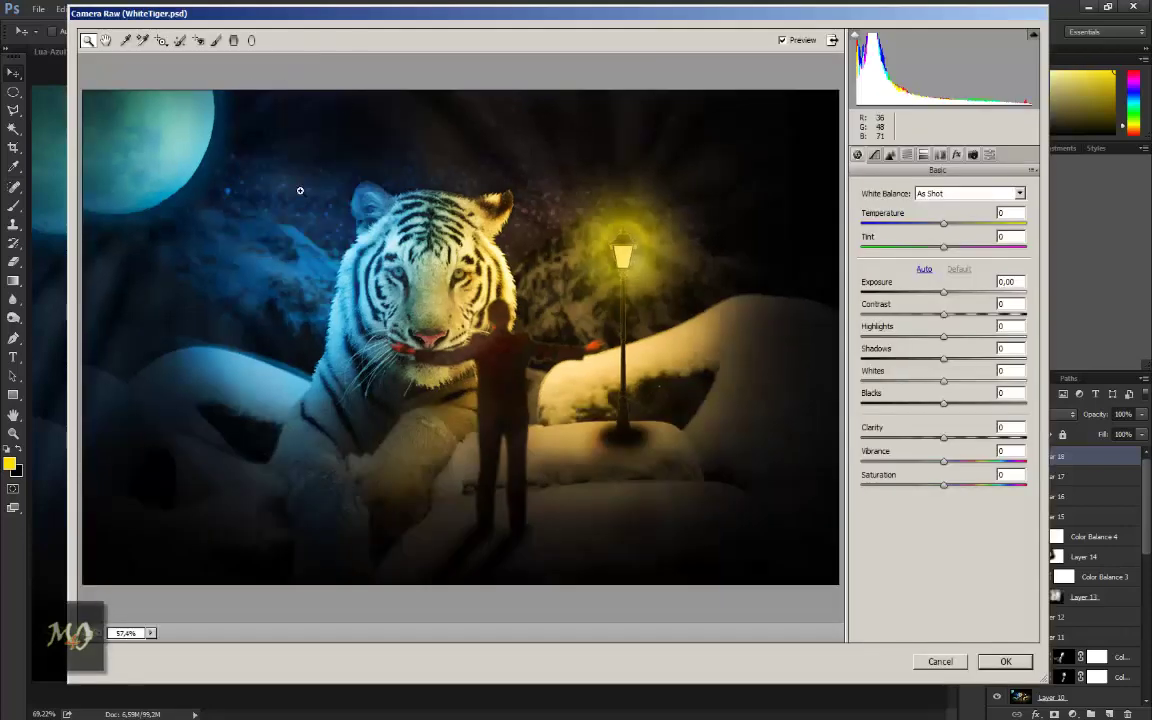
Step: Draw a reset graduated filter from the left edge toward the tiger at -0.70 exposure
click(234, 40)
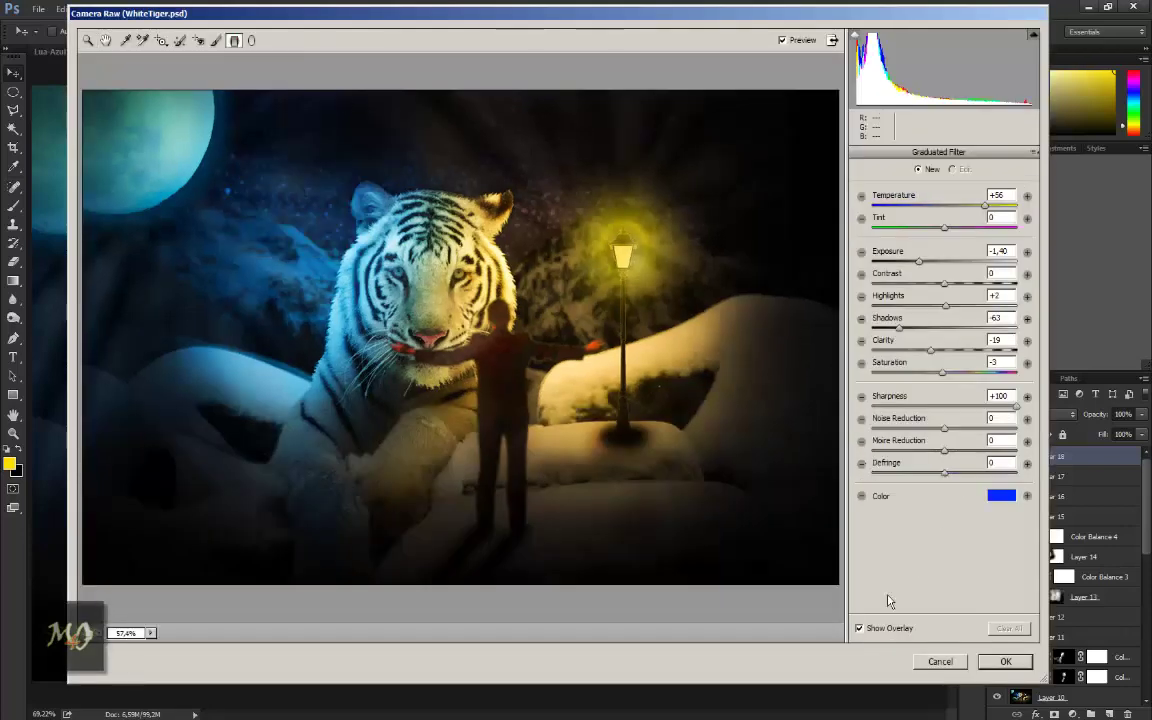
click(861, 496)
drag(104, 315, 290, 322)
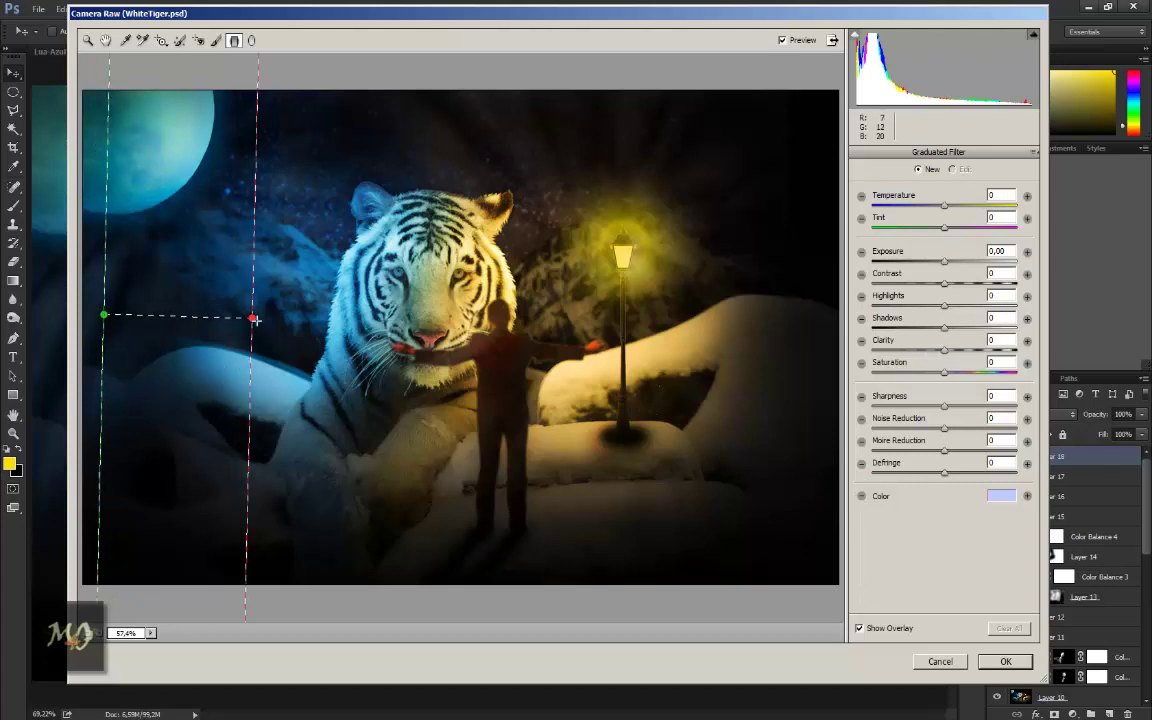
drag(176, 315, 221, 316)
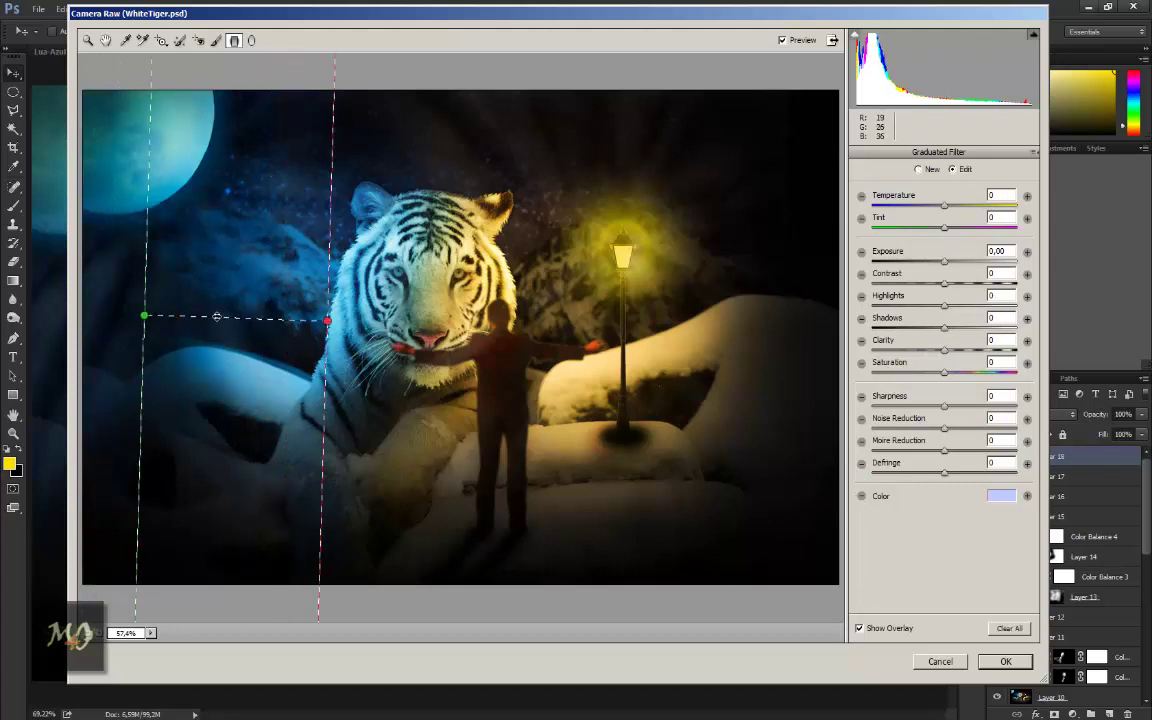
click(858, 628)
click(858, 628)
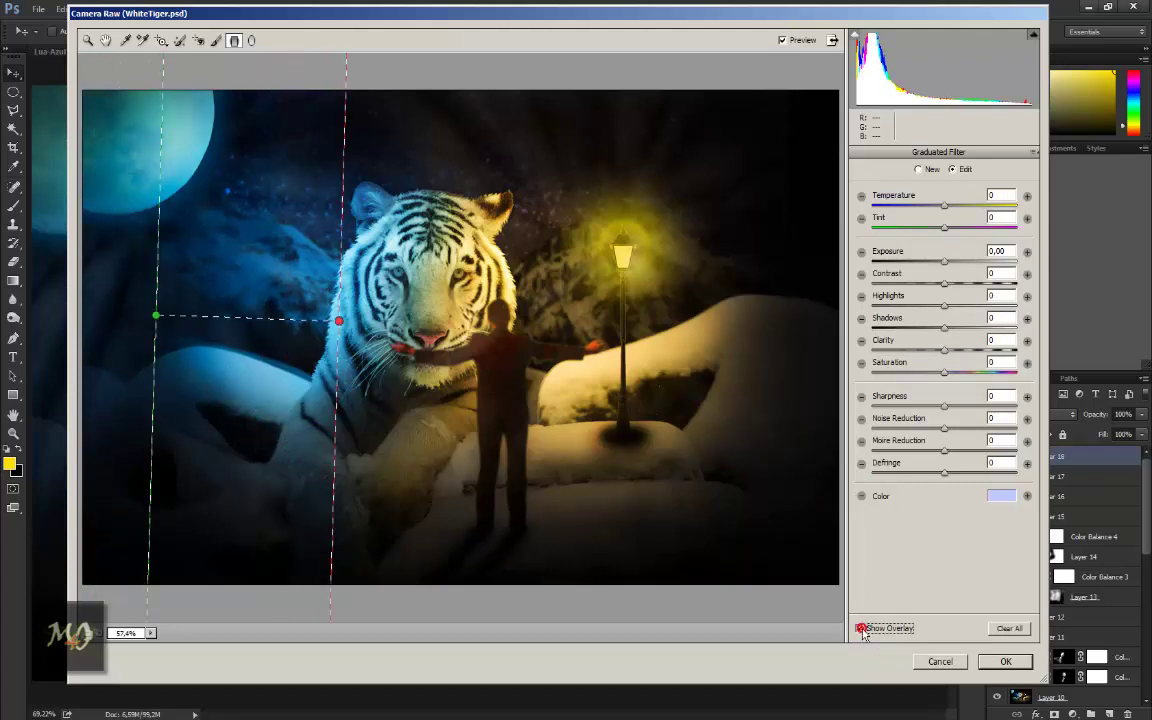
drag(944, 262, 935, 264)
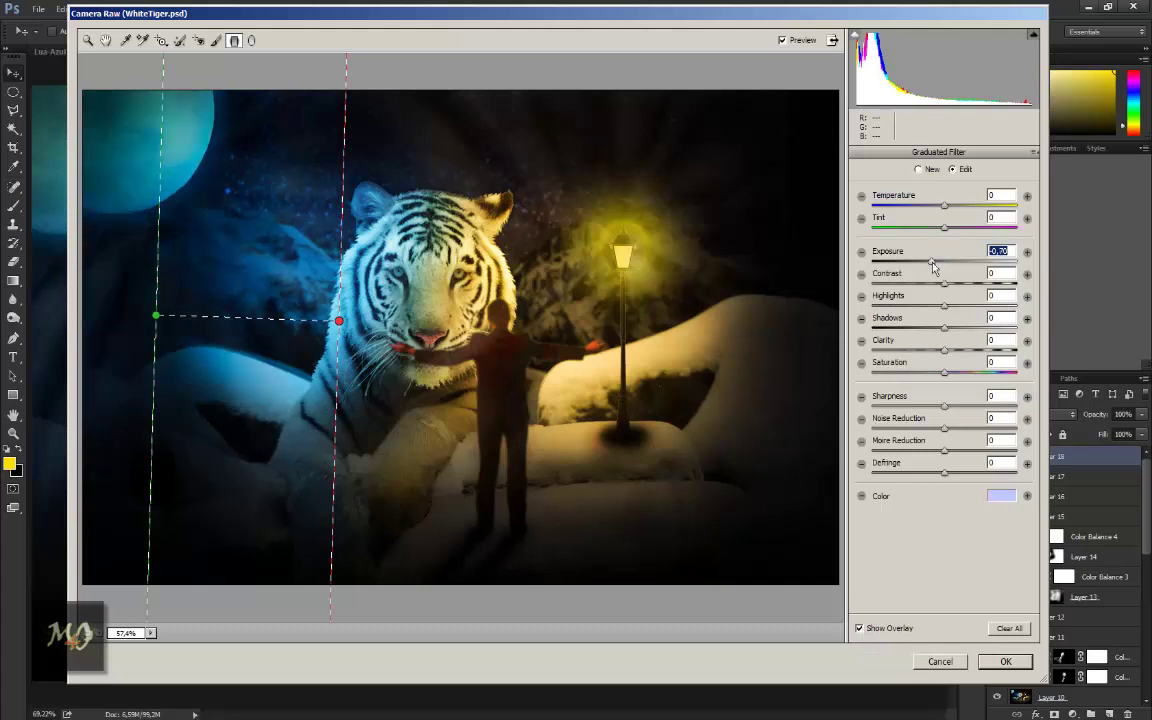
click(690, 498)
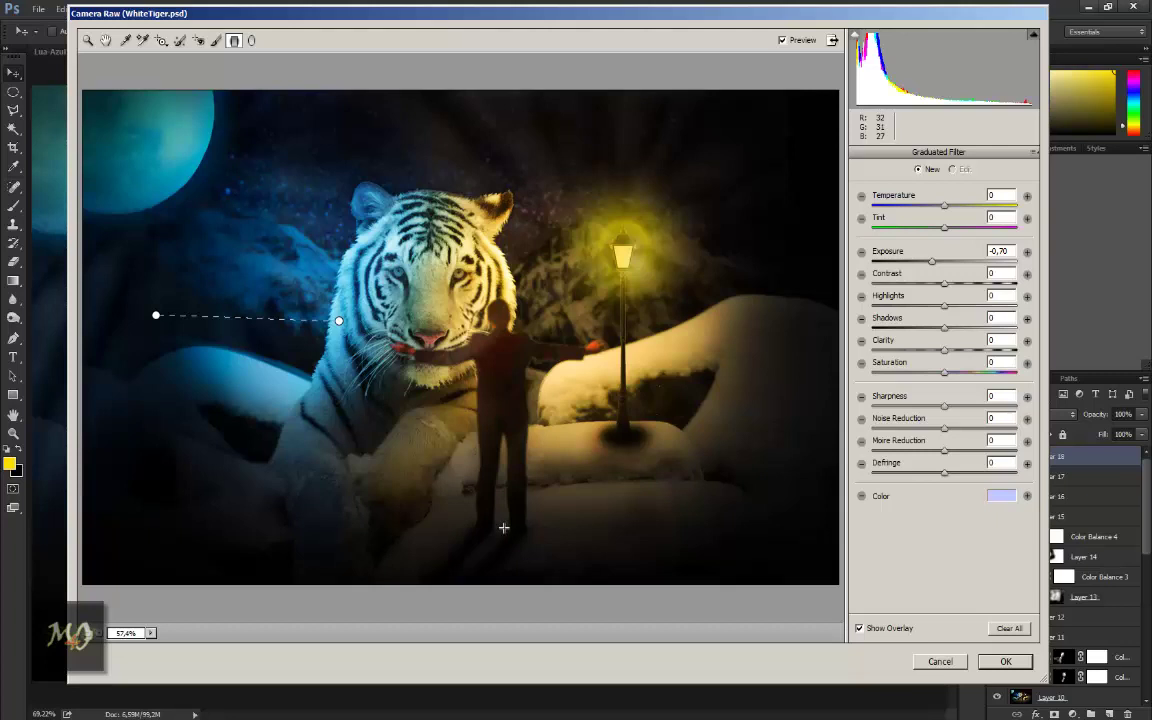
Step: Add a yellow radial filter over the lamp and man at +0.55 exposure with reduced sharpness, and apply
click(251, 40)
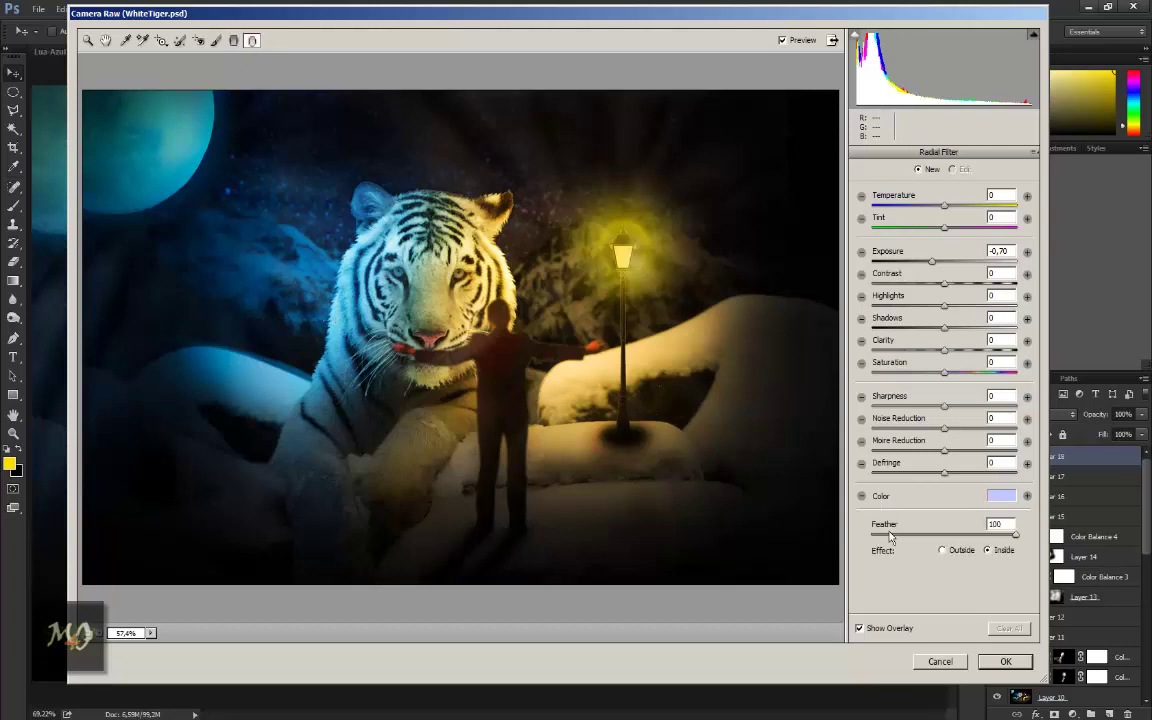
click(1000, 495)
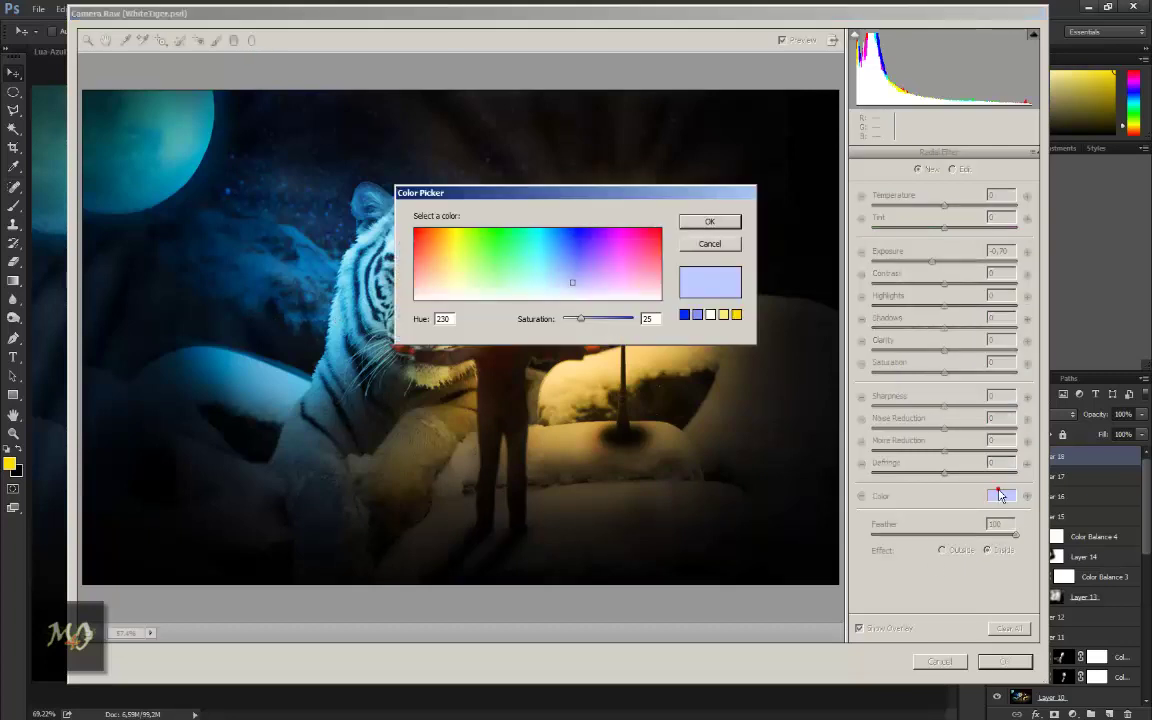
click(736, 314)
click(709, 221)
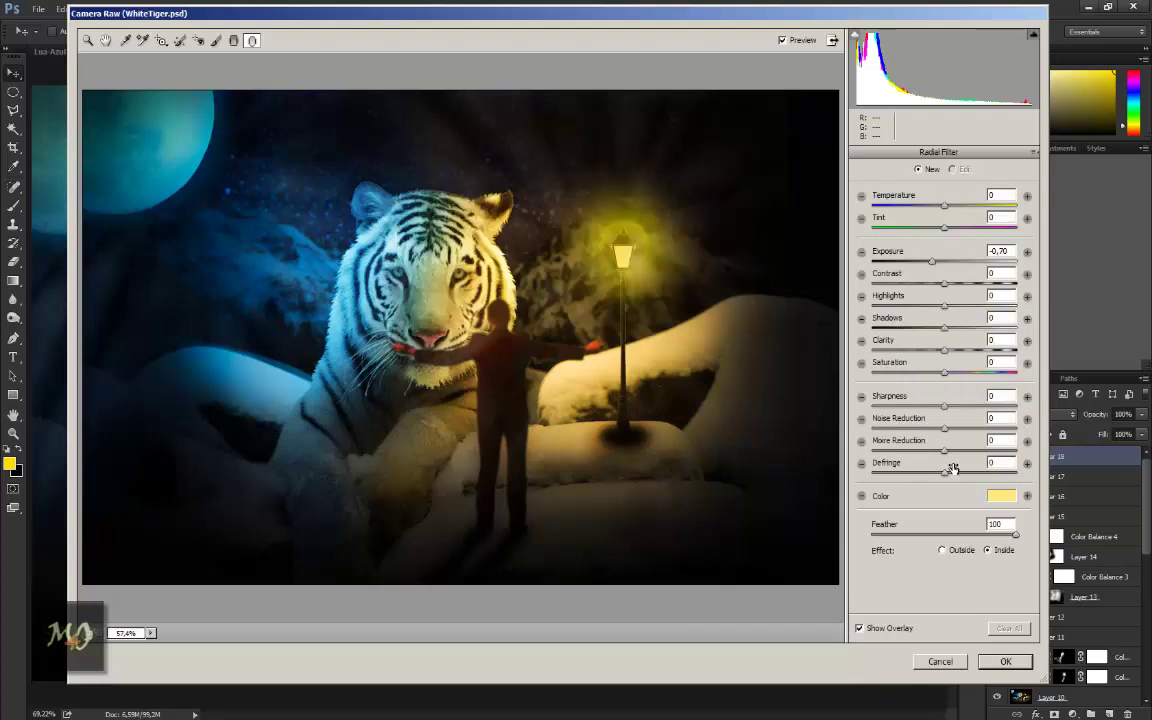
drag(623, 250, 483, 384)
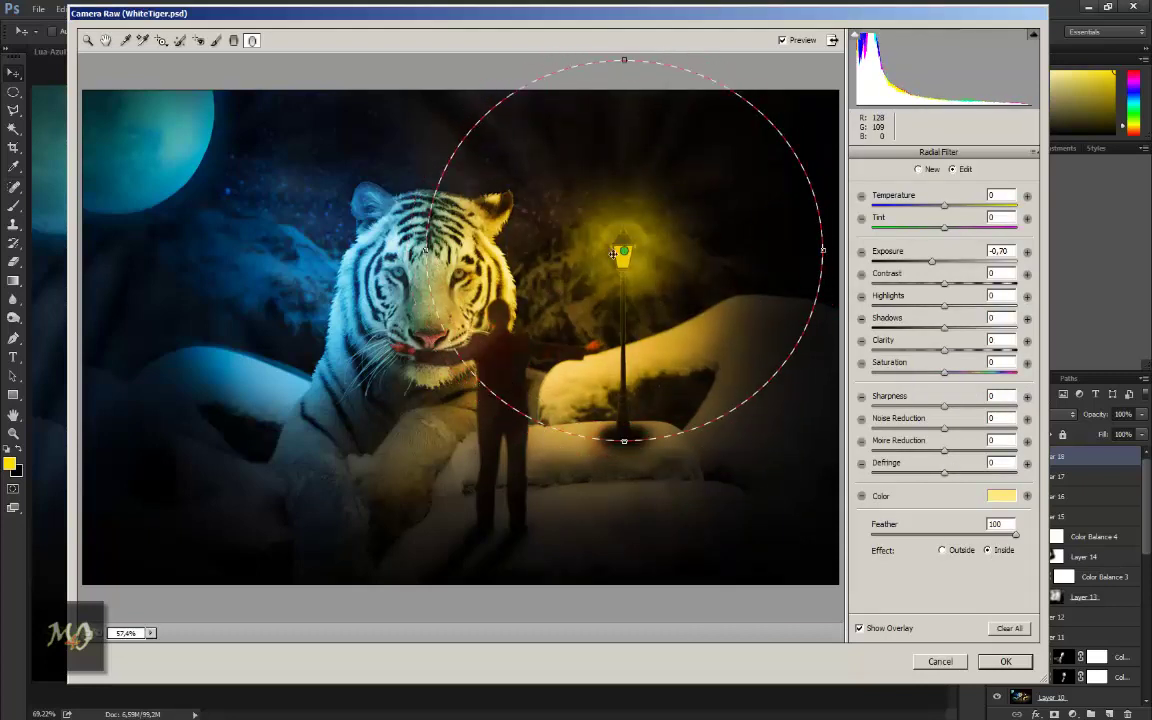
drag(628, 250, 599, 296)
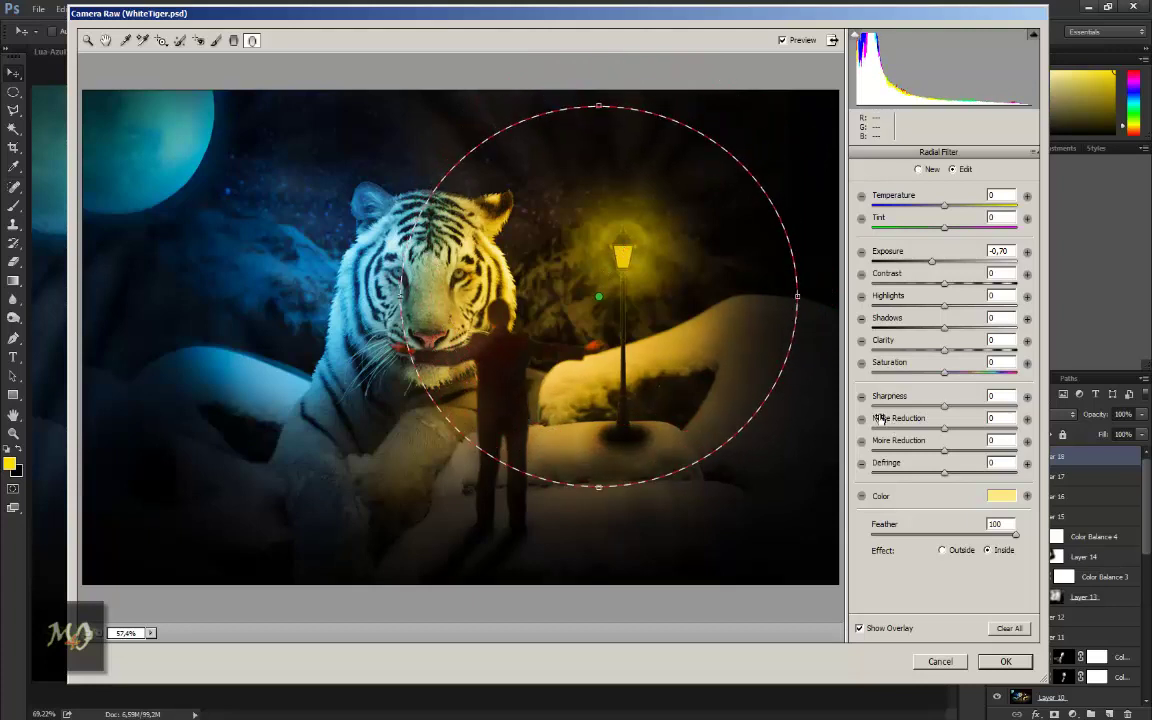
drag(932, 261, 953, 261)
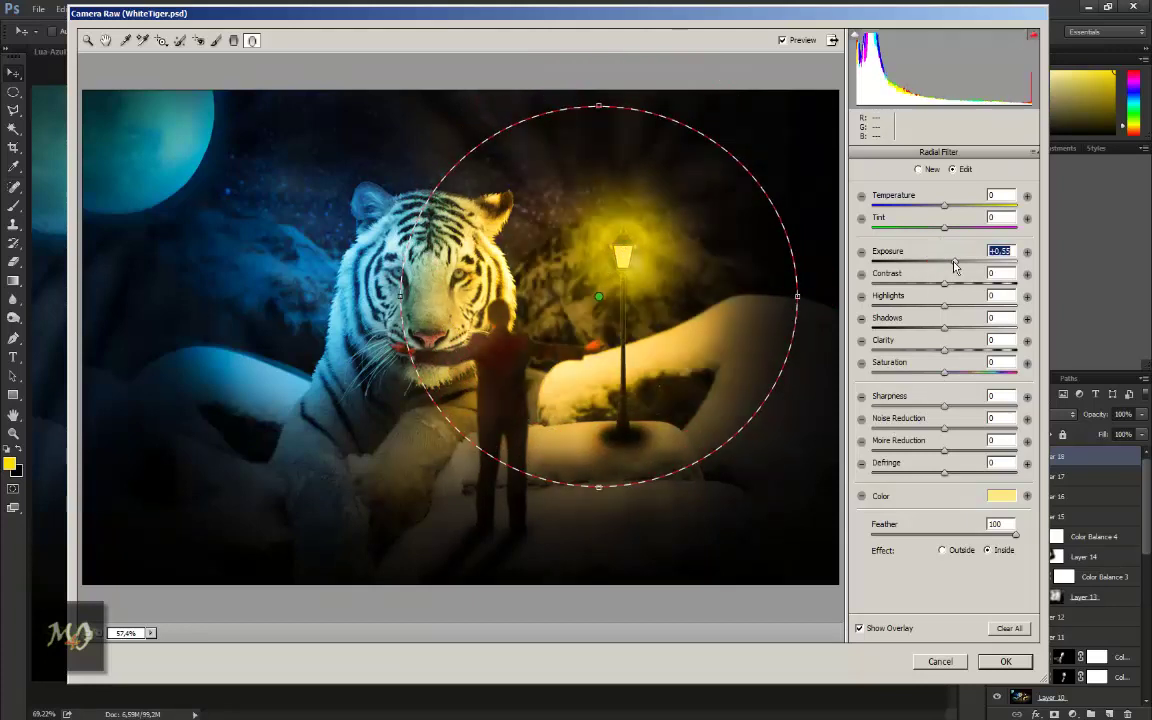
click(908, 406)
drag(895, 406, 1015, 414)
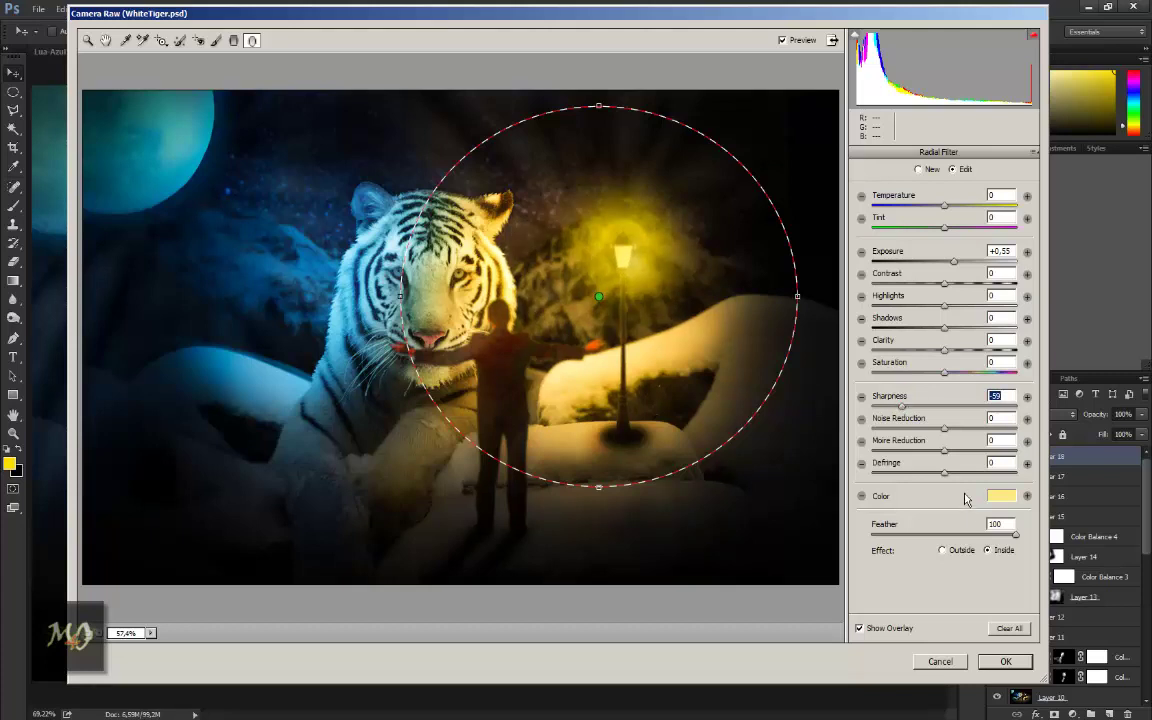
click(1005, 661)
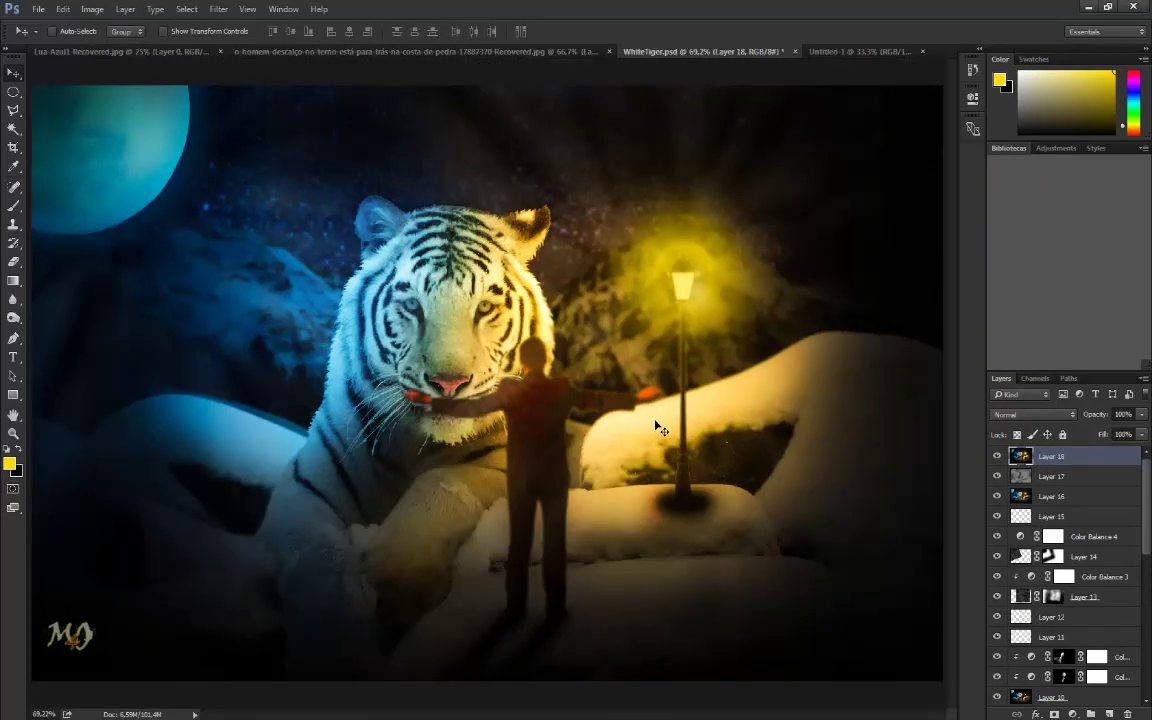
Step: Save WhiteTiger.psd via File > Save
click(38, 9)
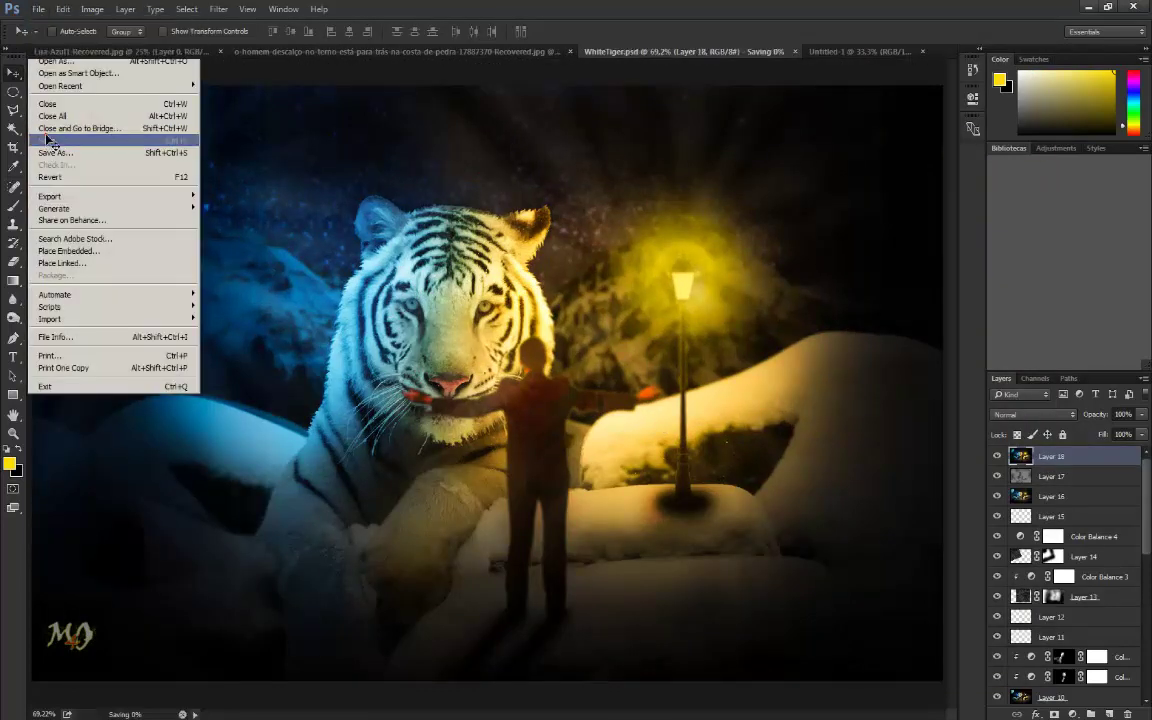
click(45, 141)
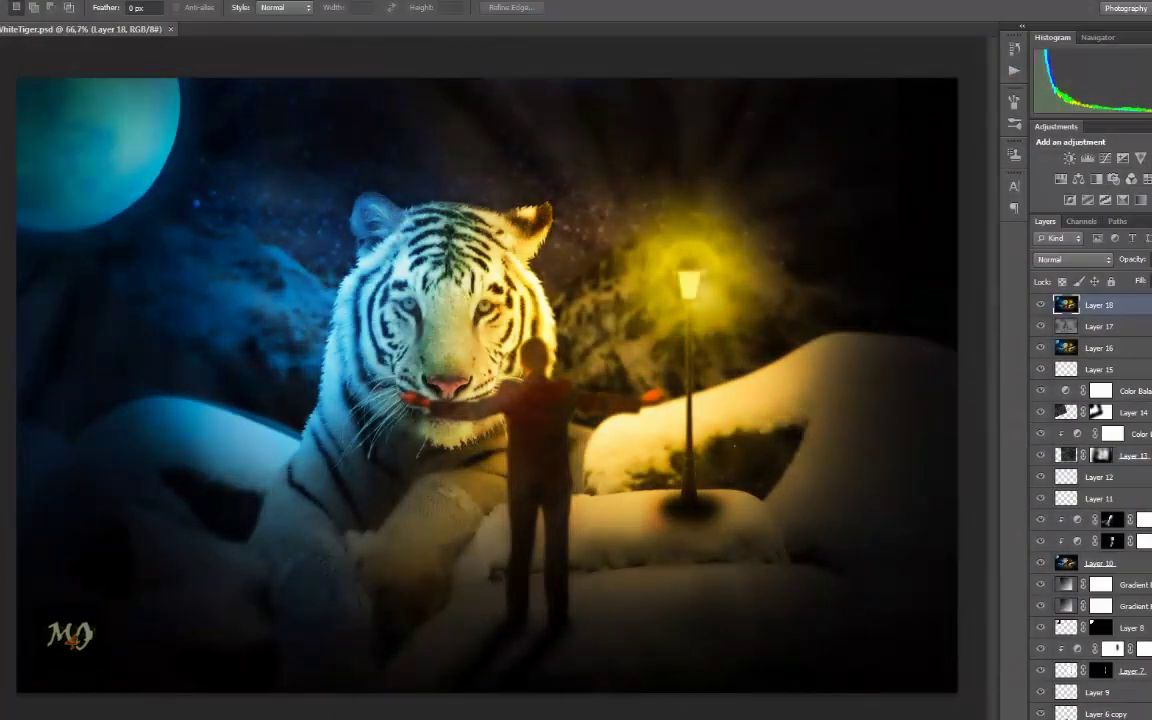
Step: Add a new layer and set up an enlarged 17 px brush at 11% opacity in white (ffffff)
key(v)
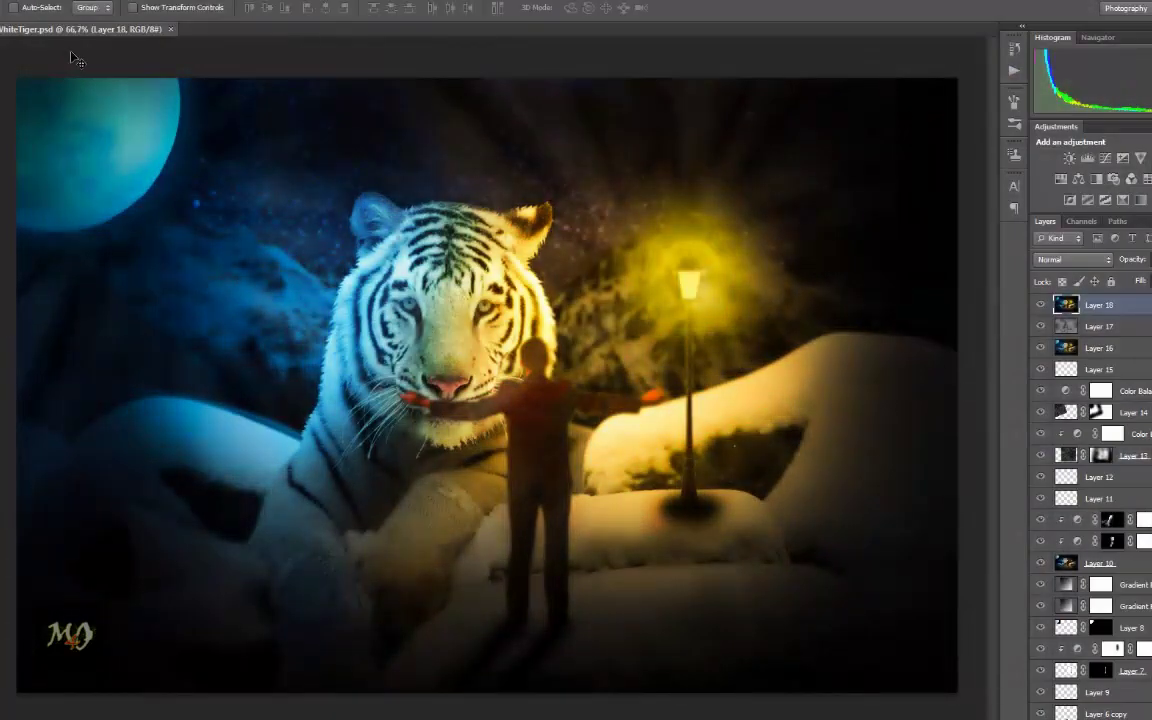
key(ctrl+shift+alt+n)
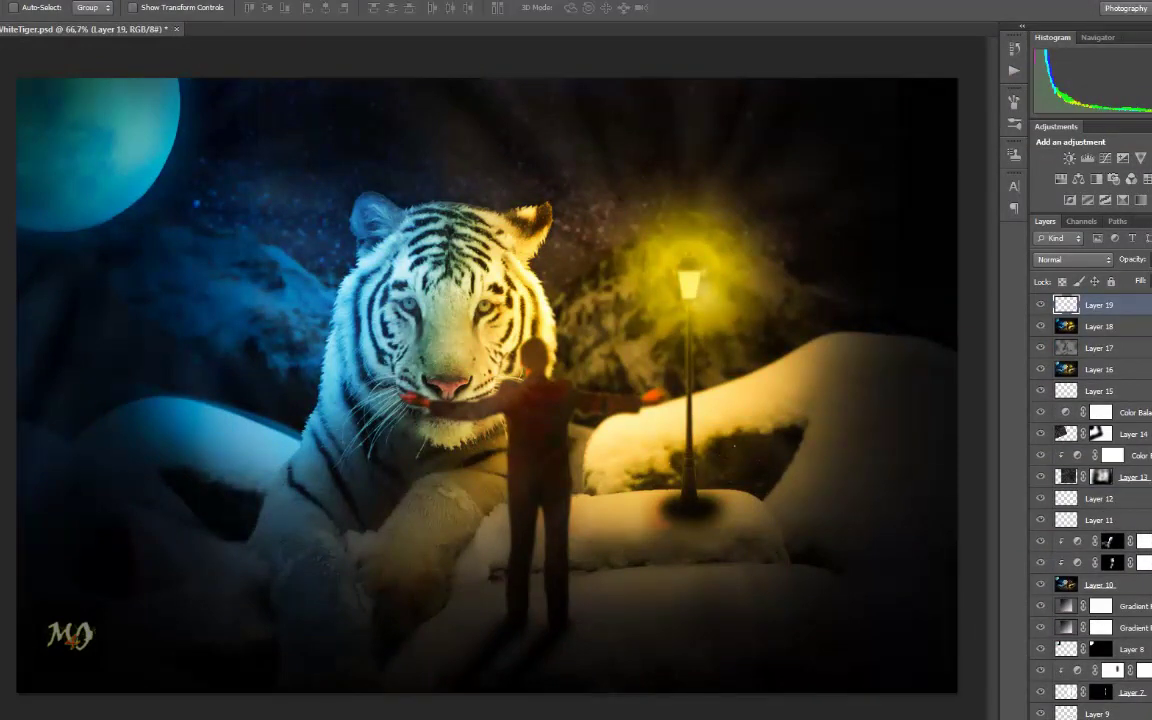
key(b)
click(33, 9)
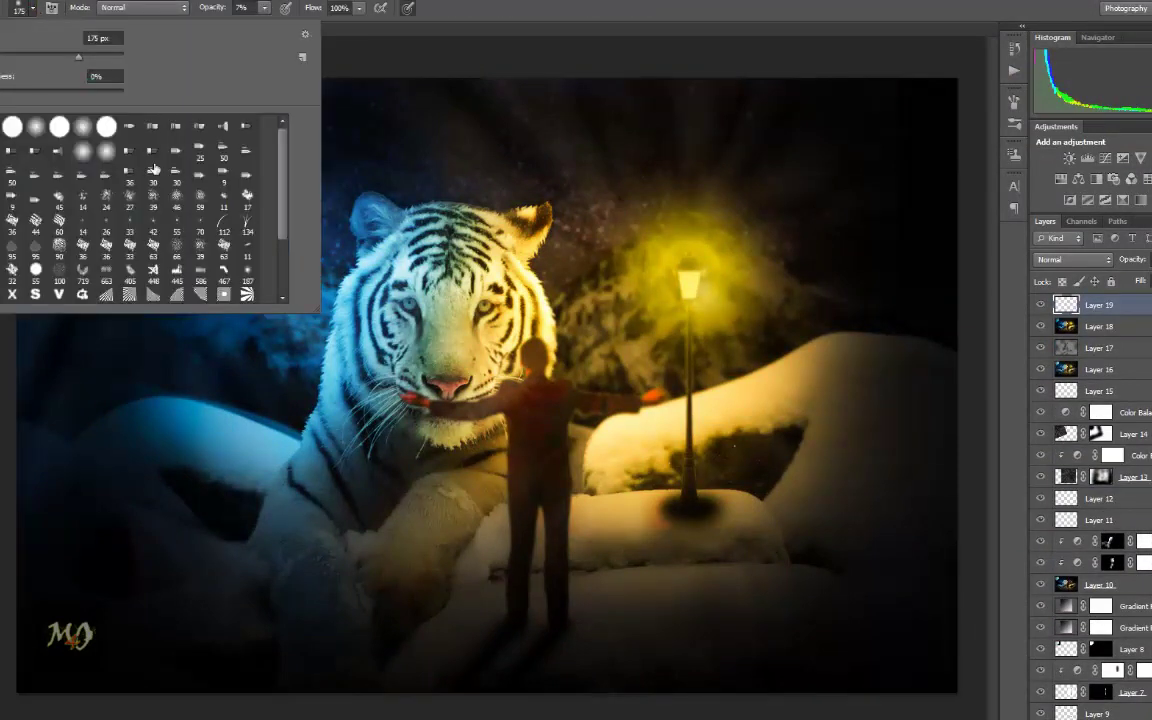
scroll(284, 160, down, 2)
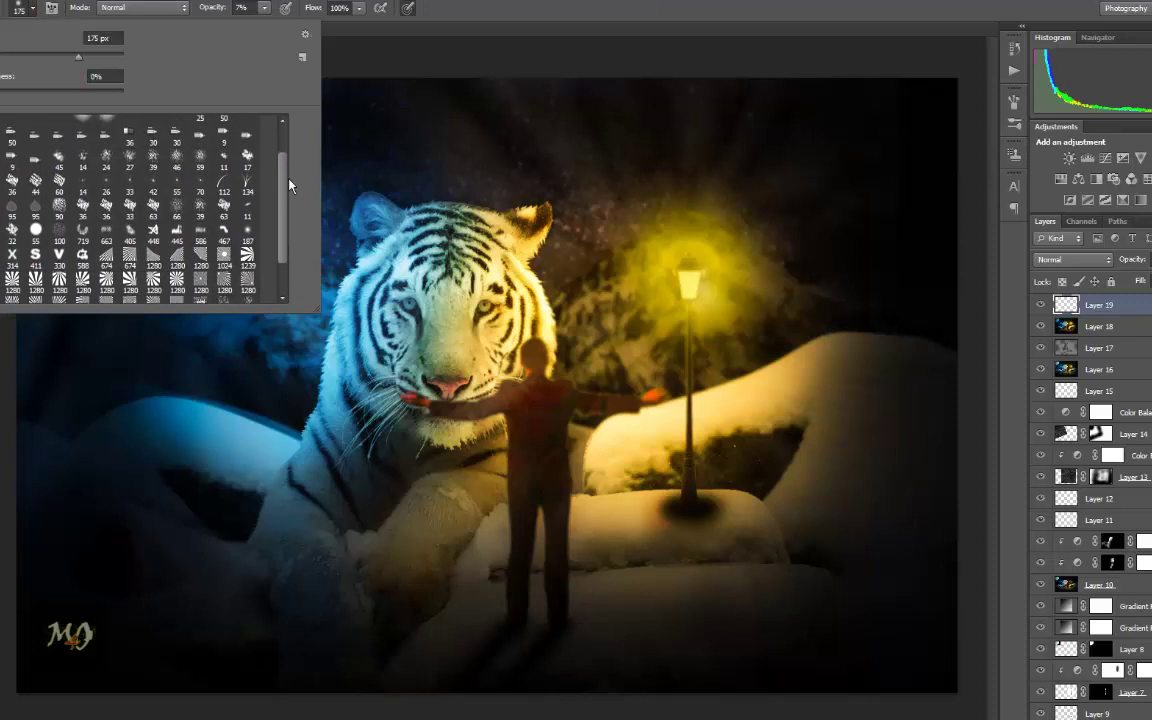
scroll(284, 176, up, 2)
click(247, 187)
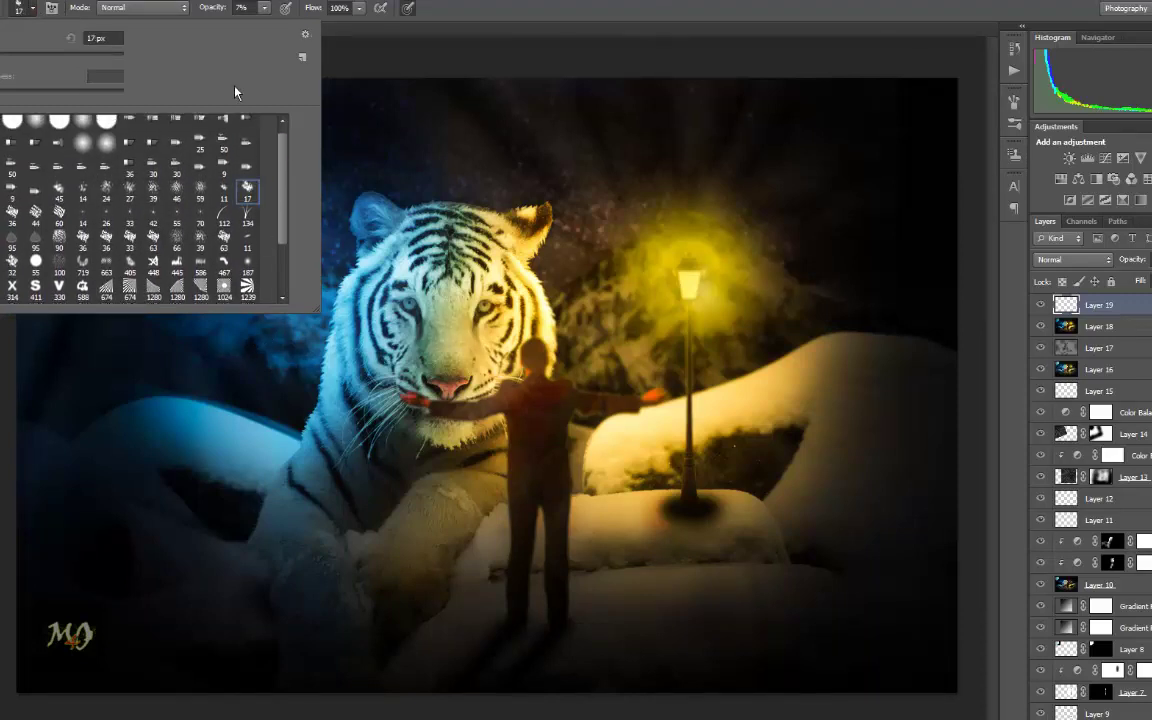
click(265, 8)
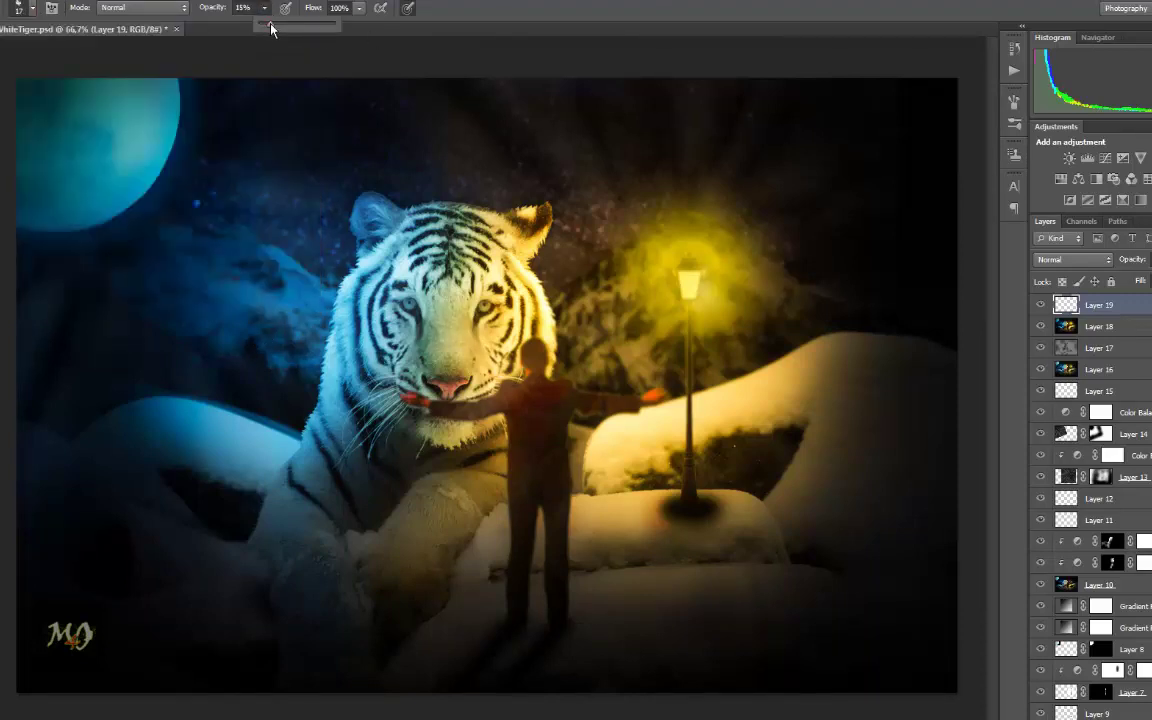
click(268, 29)
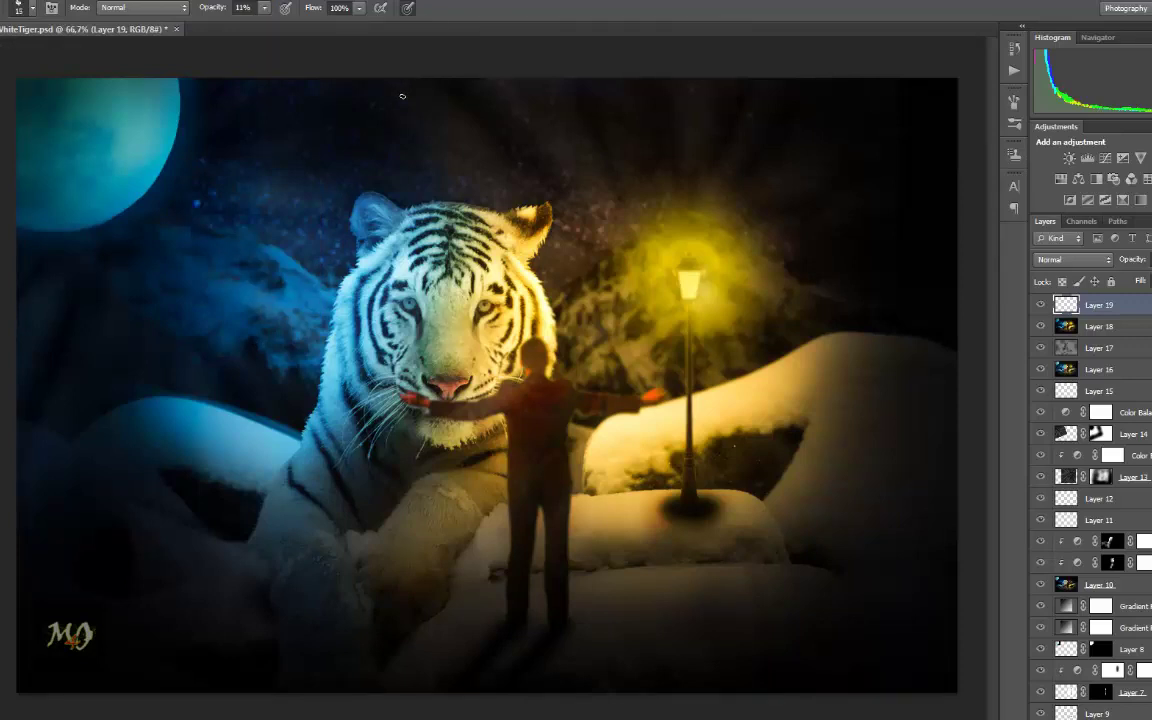
key(bracketright)
key(bracketright)
key(bracketright)
key(bracketright)
text(ffffff)
click(700, 155)
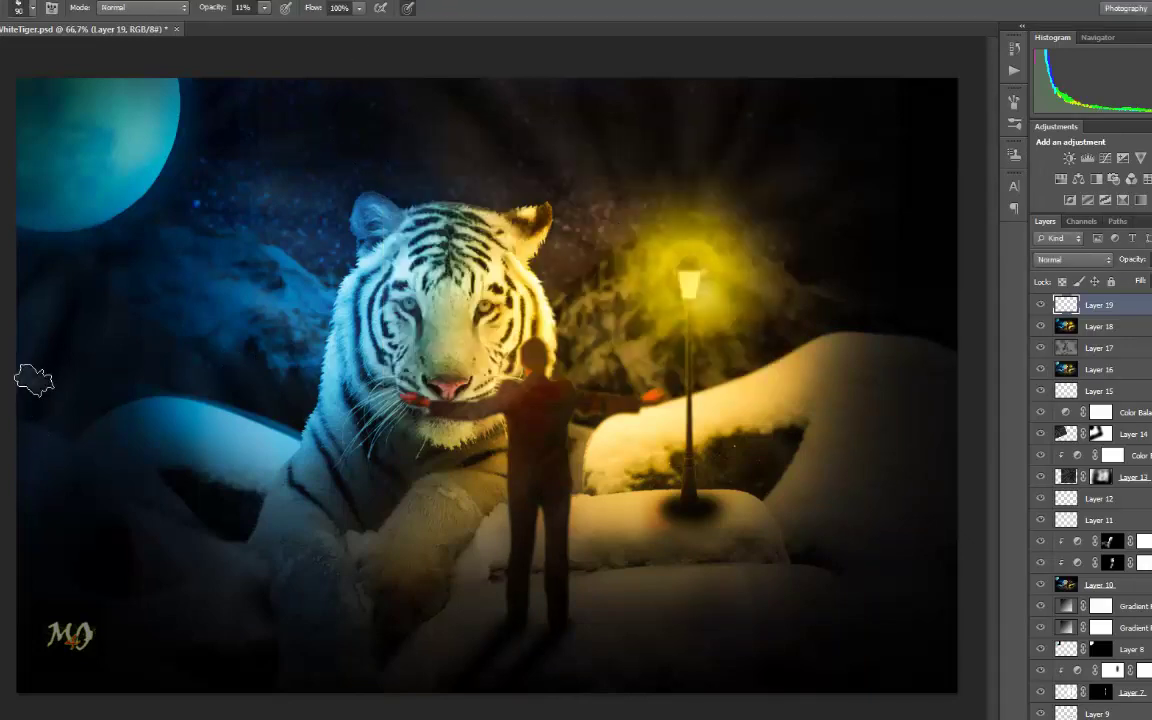
Step: Paint faint mist strokes across the left side and along the right hilltop
mouse_move(34, 380)
mouse_down()
mouse_move(72, 429)
mouse_move(85, 386)
mouse_move(141, 391)
mouse_move(124, 401)
mouse_move(225, 390)
mouse_up()
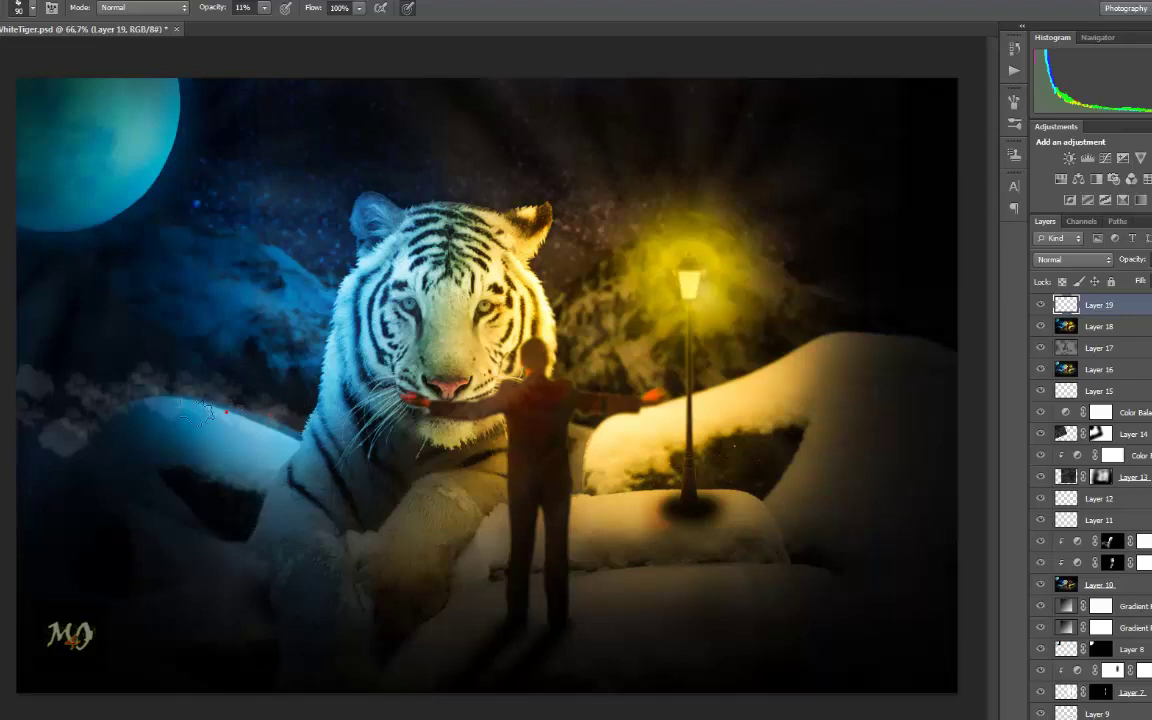
mouse_move(278, 428)
mouse_down()
mouse_move(136, 375)
mouse_move(46, 417)
mouse_move(105, 455)
mouse_move(160, 405)
mouse_up()
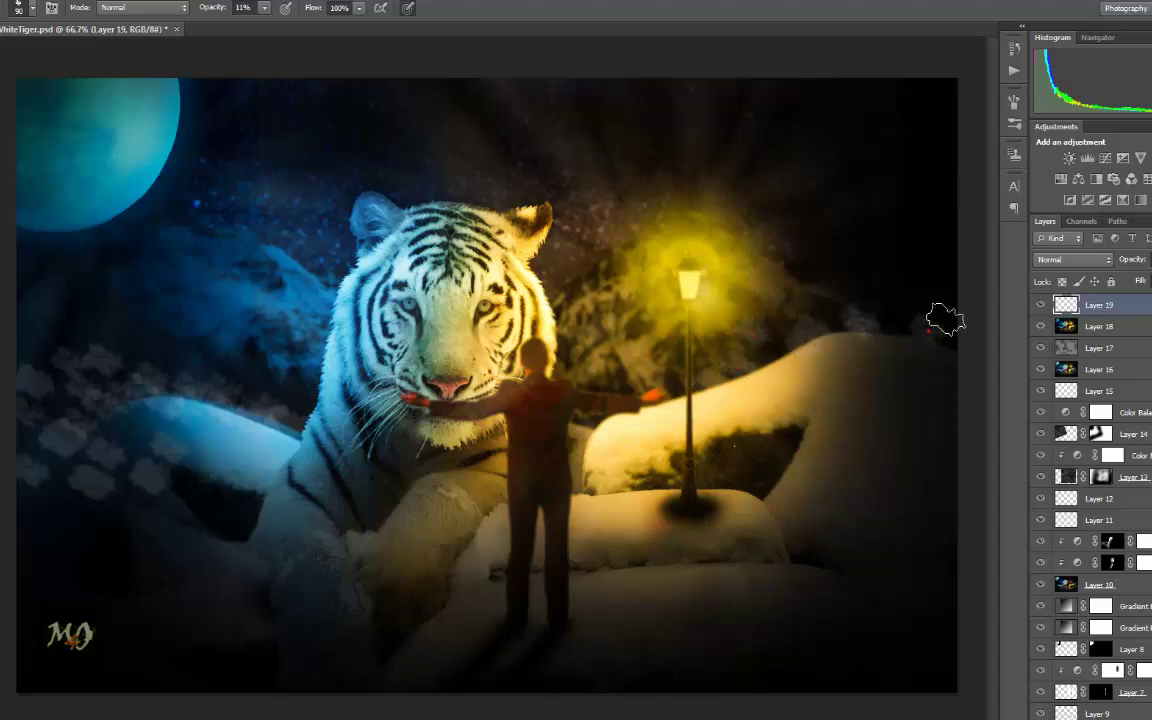
drag(931, 316, 868, 363)
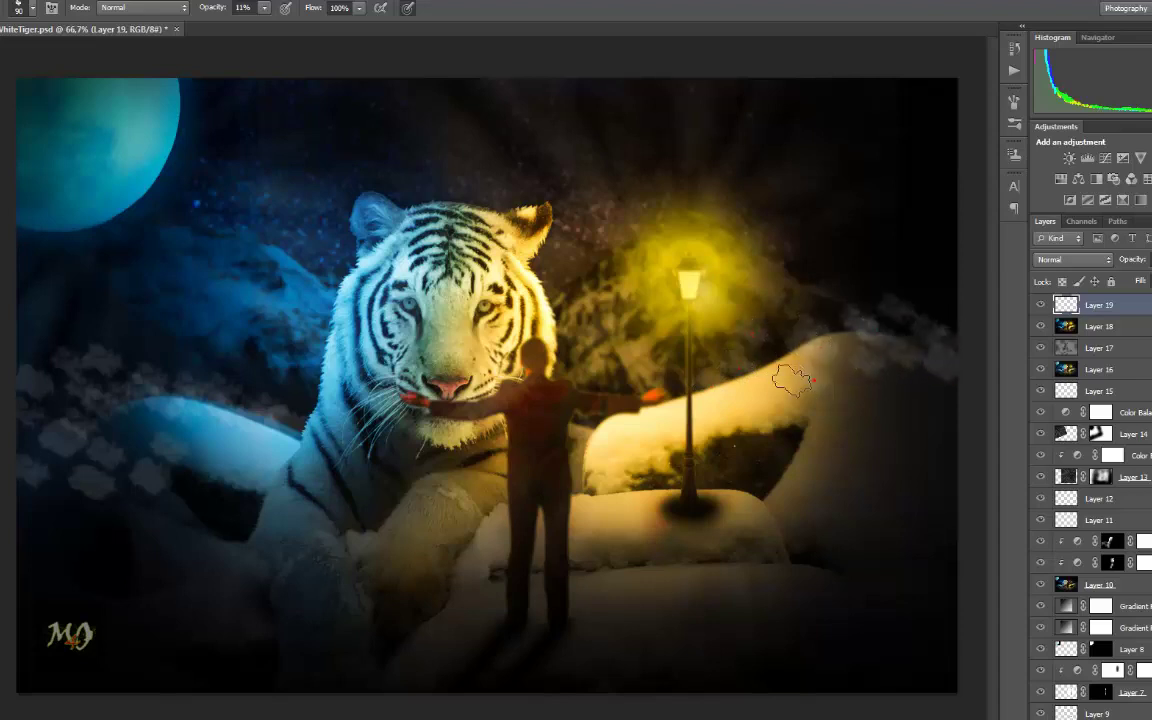
drag(771, 357, 804, 395)
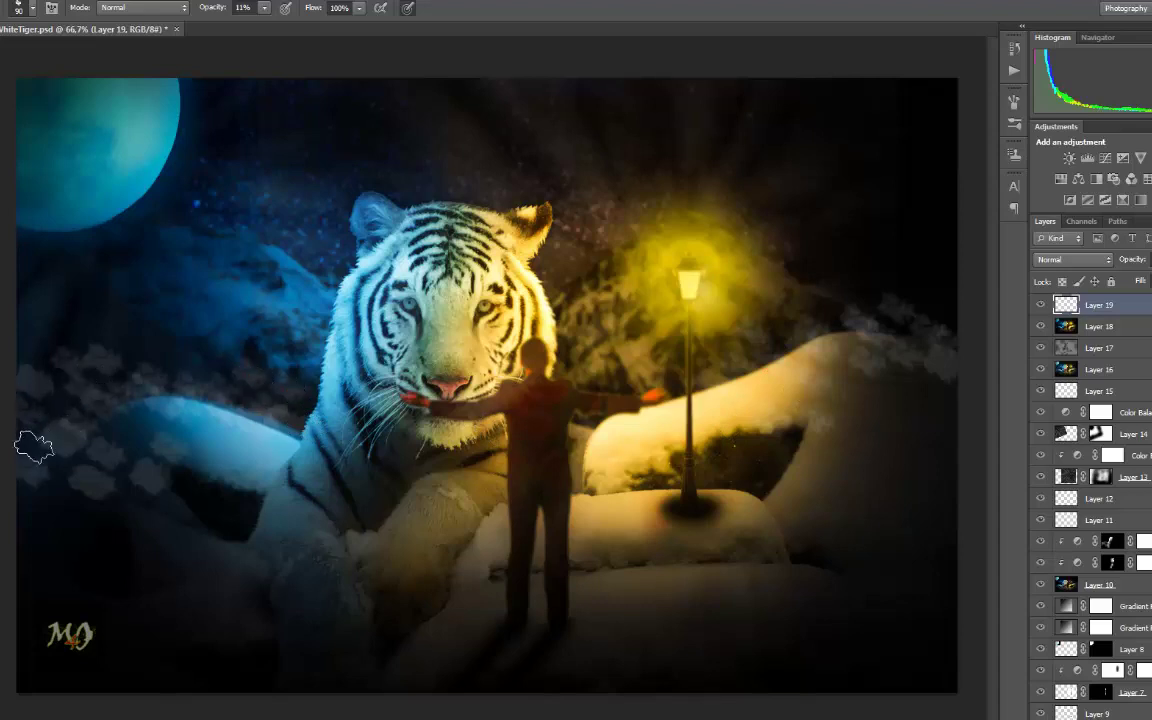
Step: Apply a Gaussian Blur of about 29 px radius to the painted mist layer
key(v)
click(180, 0)
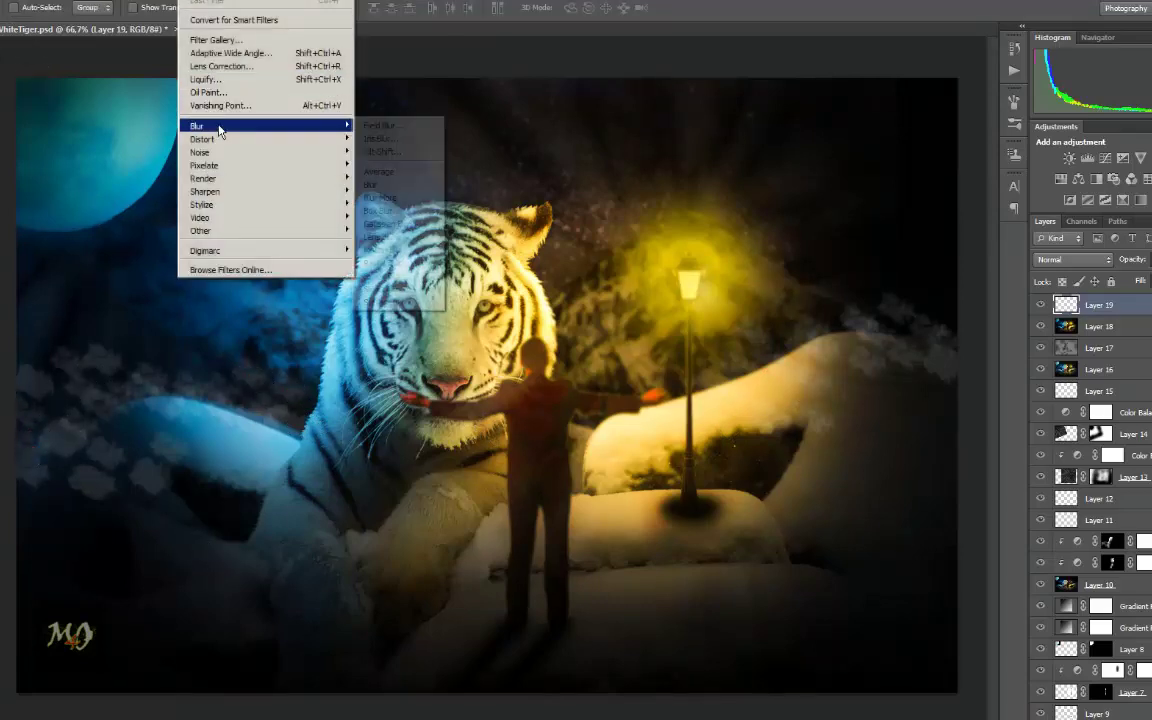
click(382, 222)
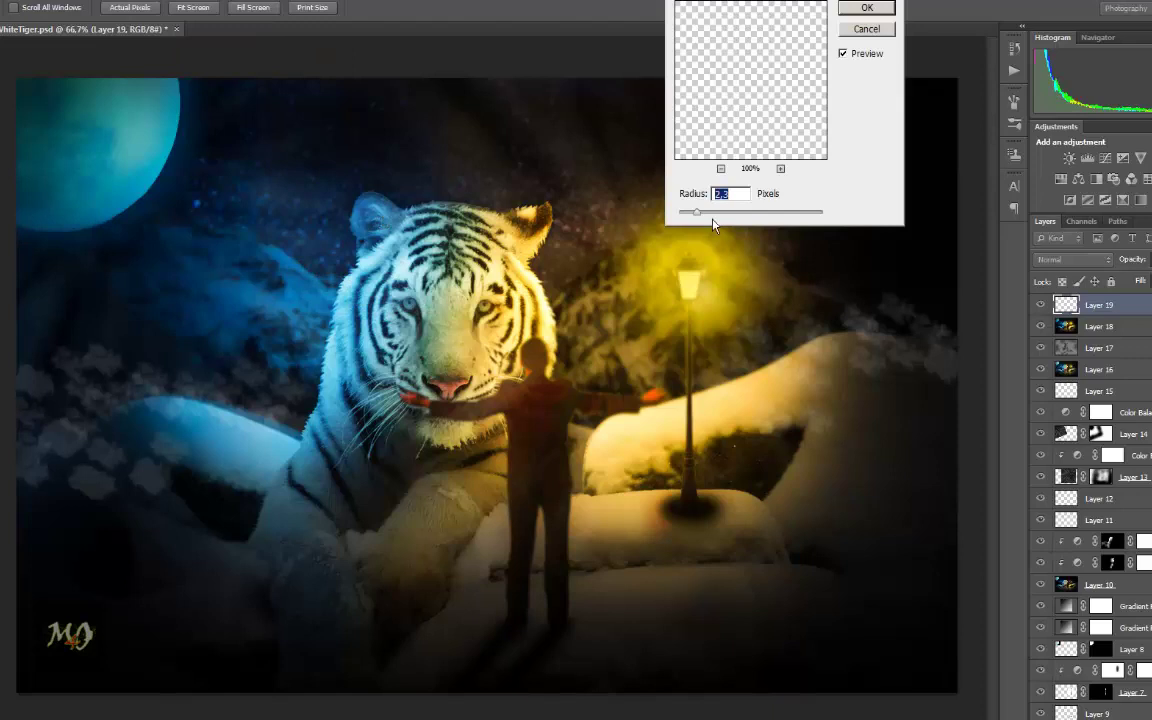
drag(713, 225, 747, 214)
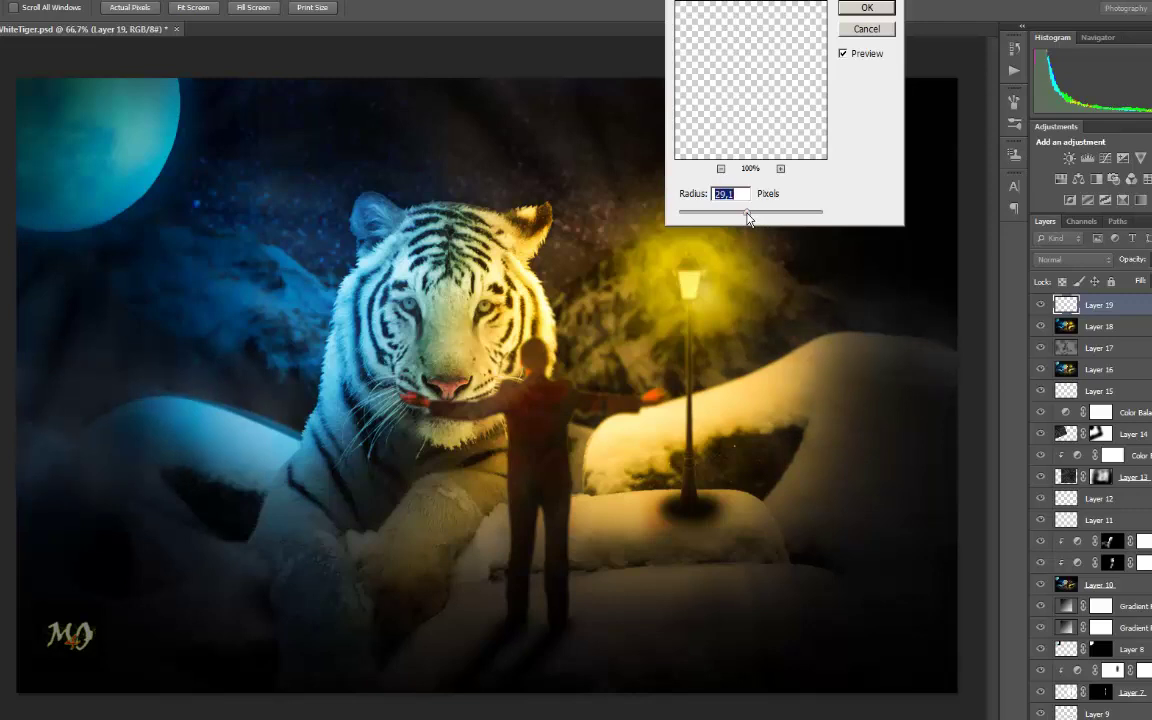
click(867, 8)
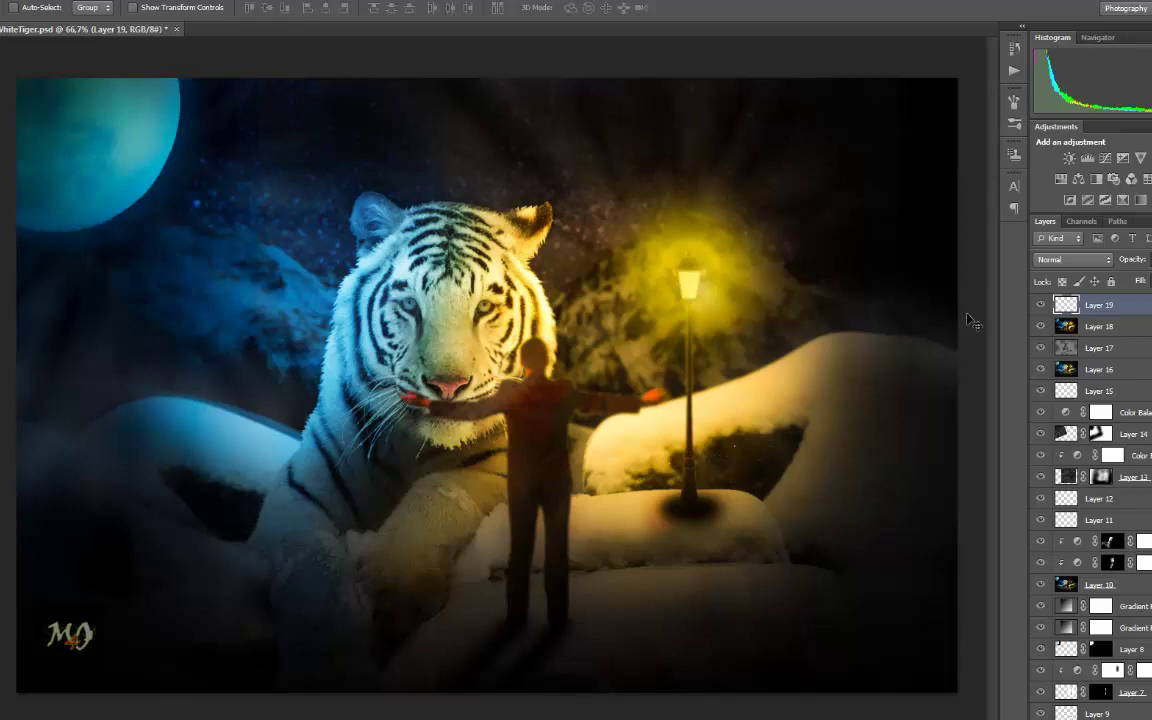
key(alt+t)
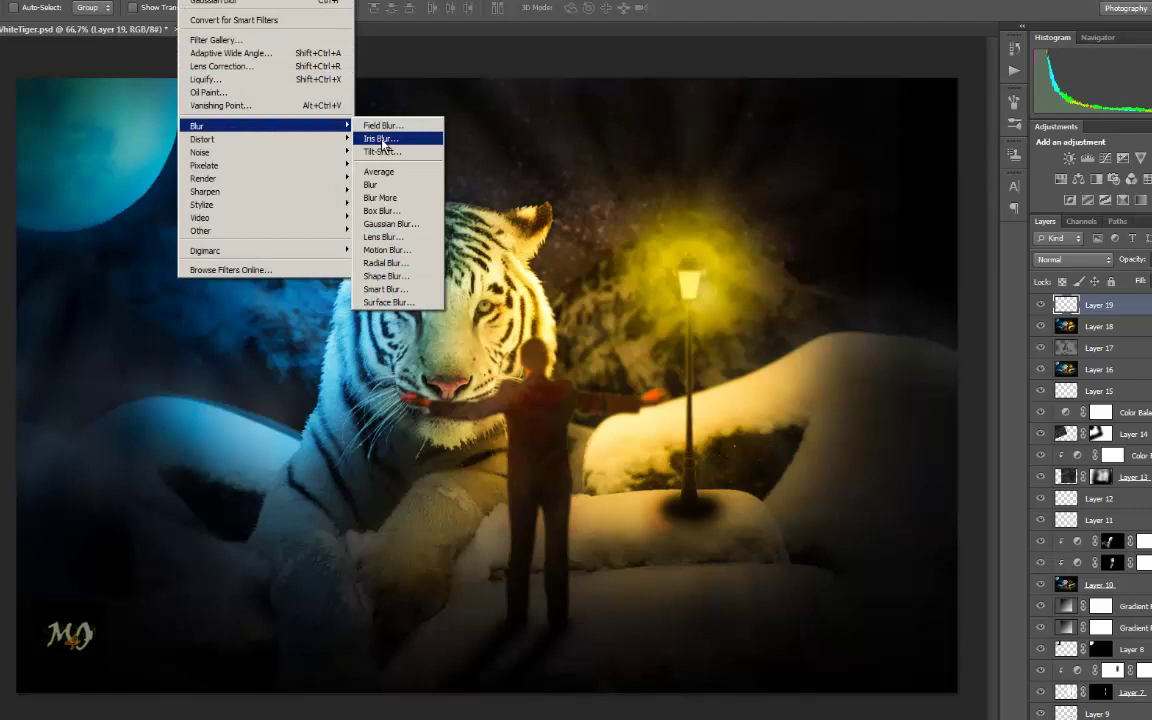
Step: Apply a 35 px Iris Blur with a tilted, enlarged sharp ellipse around the tiger, man and lamp
click(381, 139)
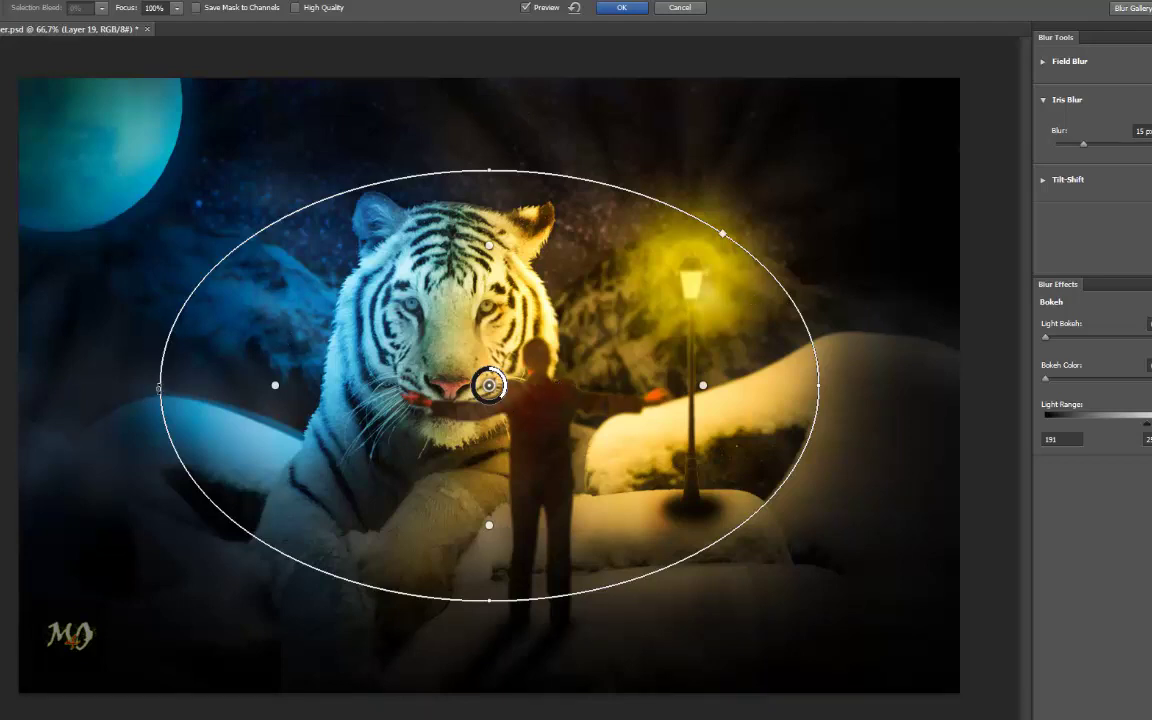
mouse_move(177, 333)
mouse_down()
mouse_move(178, 273)
mouse_move(170, 281)
mouse_up()
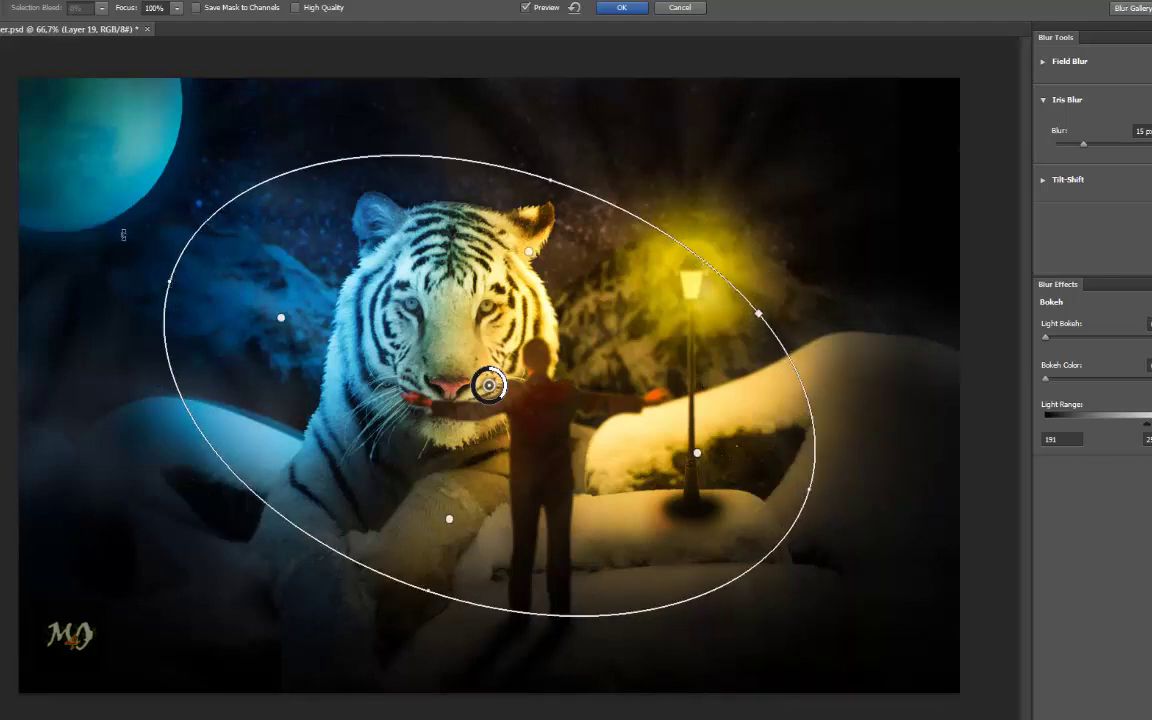
mouse_move(123, 235)
mouse_down()
mouse_move(96, 210)
mouse_move(84, 232)
mouse_move(76, 210)
mouse_up()
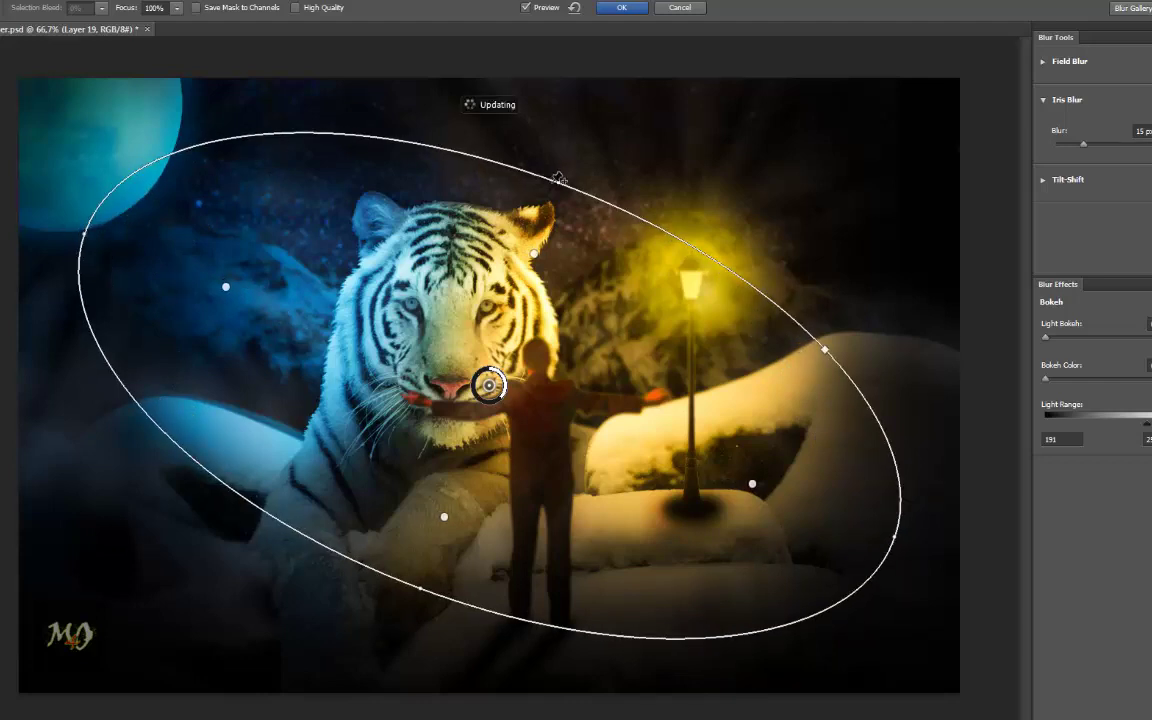
drag(559, 178, 592, 128)
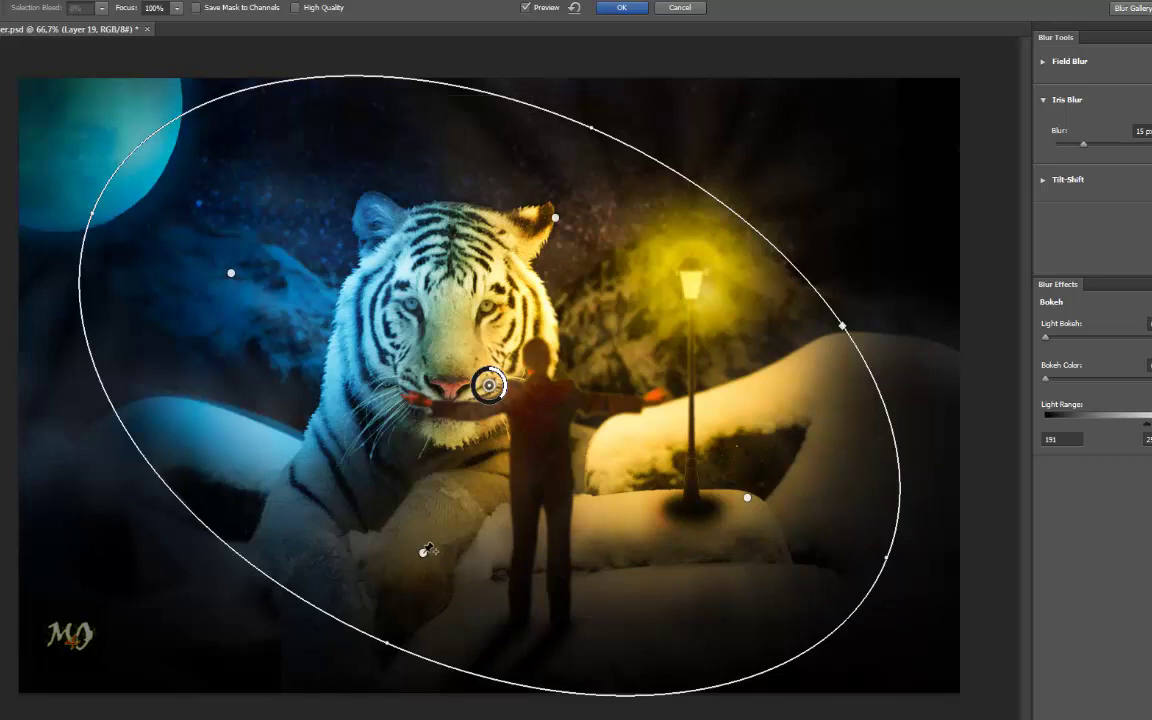
drag(423, 556, 433, 537)
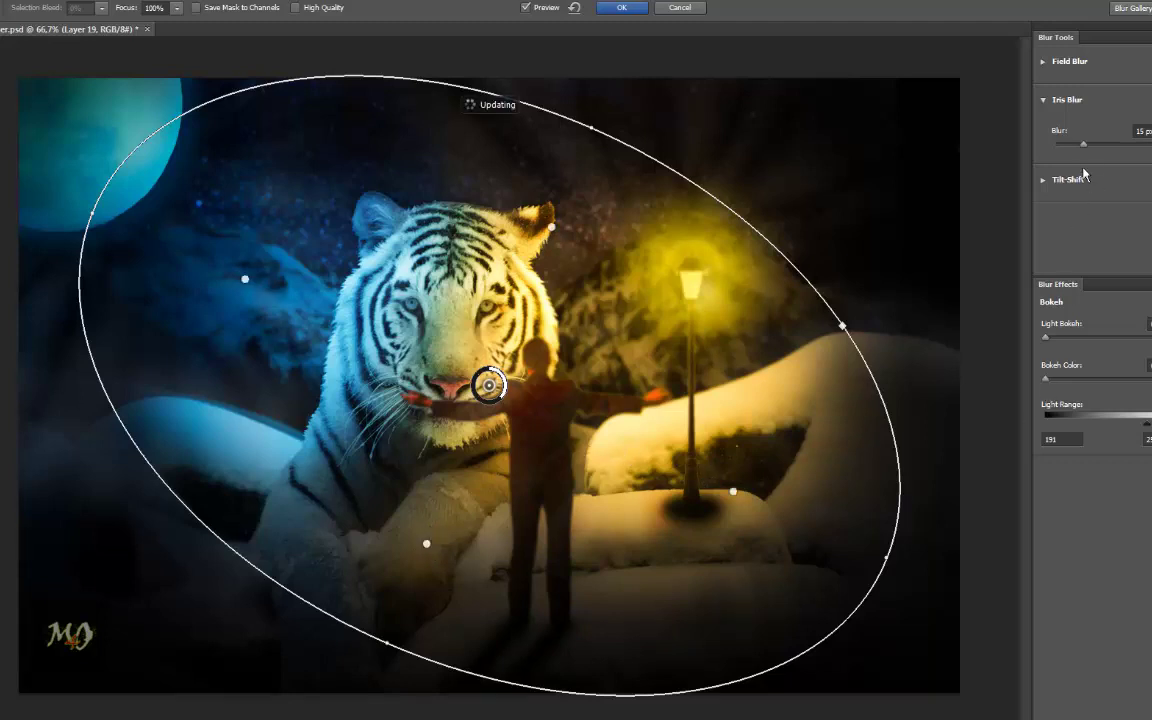
drag(1084, 148, 1104, 148)
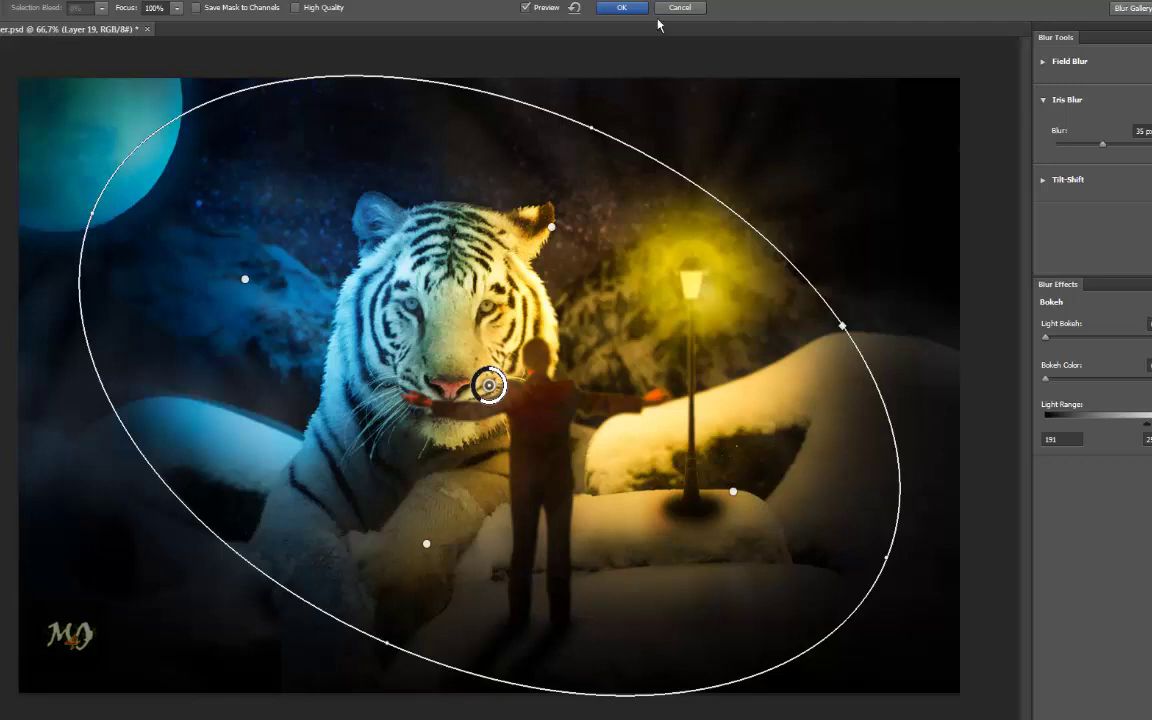
click(606, 10)
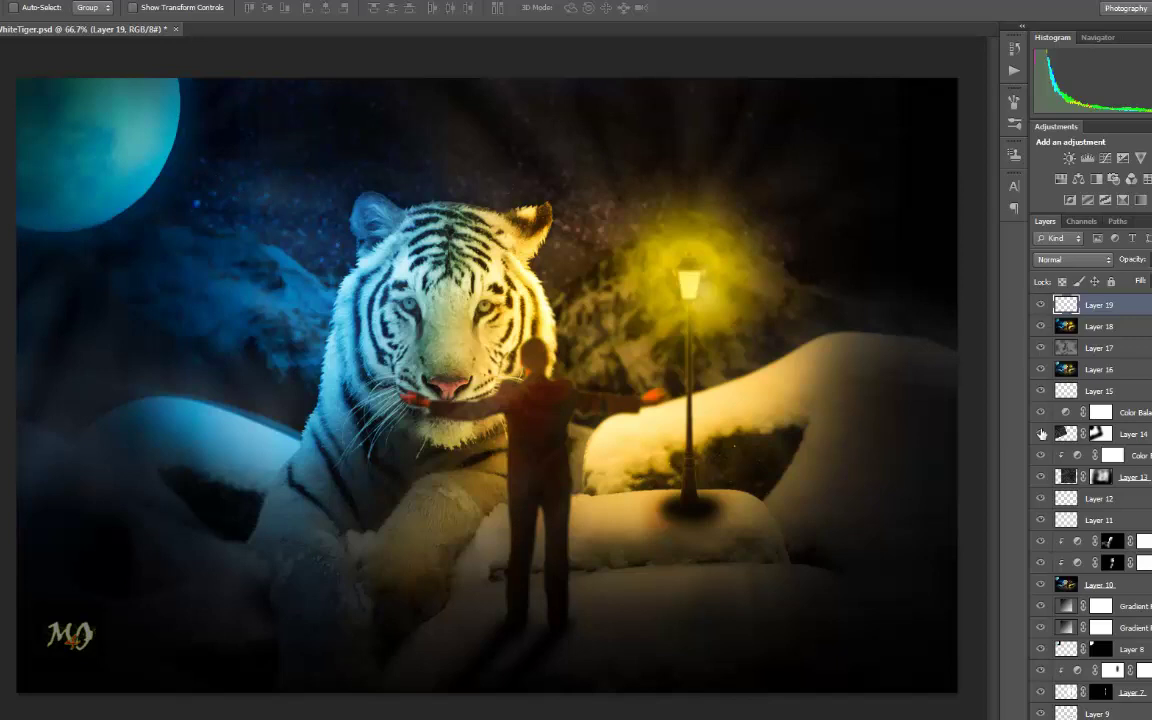
Step: On a new layer, make a 22 px feathered rectangular selection just inside the canvas edges
key(ctrl+shift+alt+n)
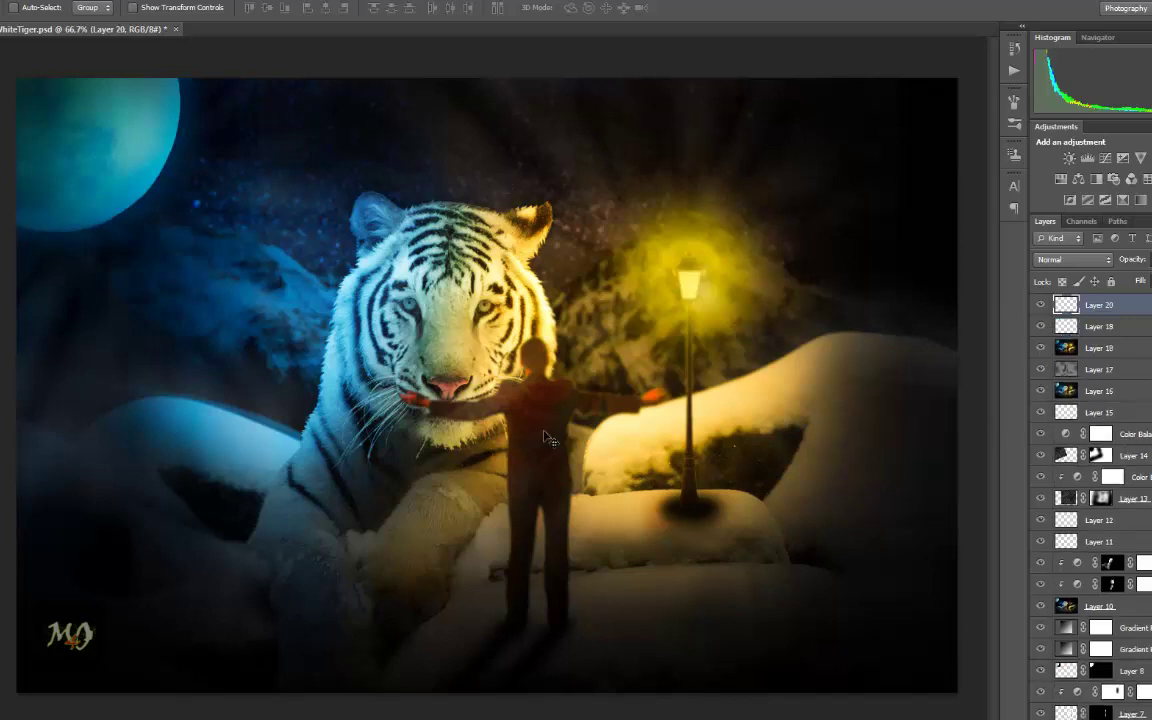
click(5, 72)
click(5, 71)
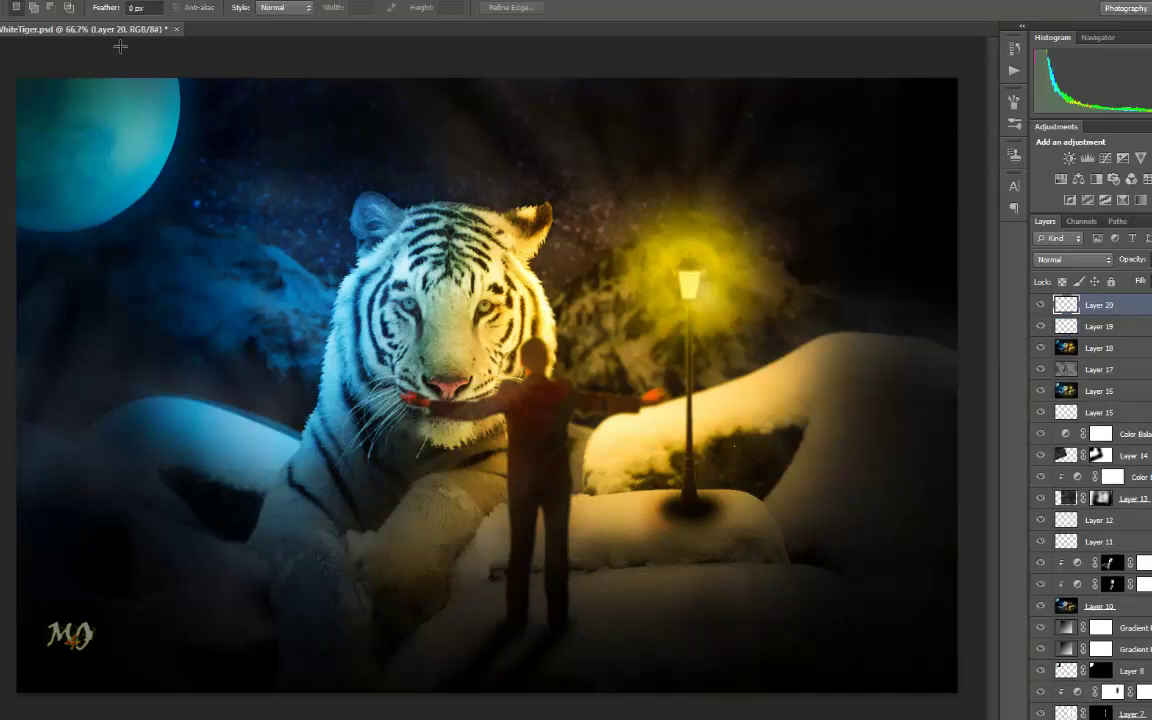
double_click(136, 7)
text(2)
key(Return)
drag(30, 88, 940, 672)
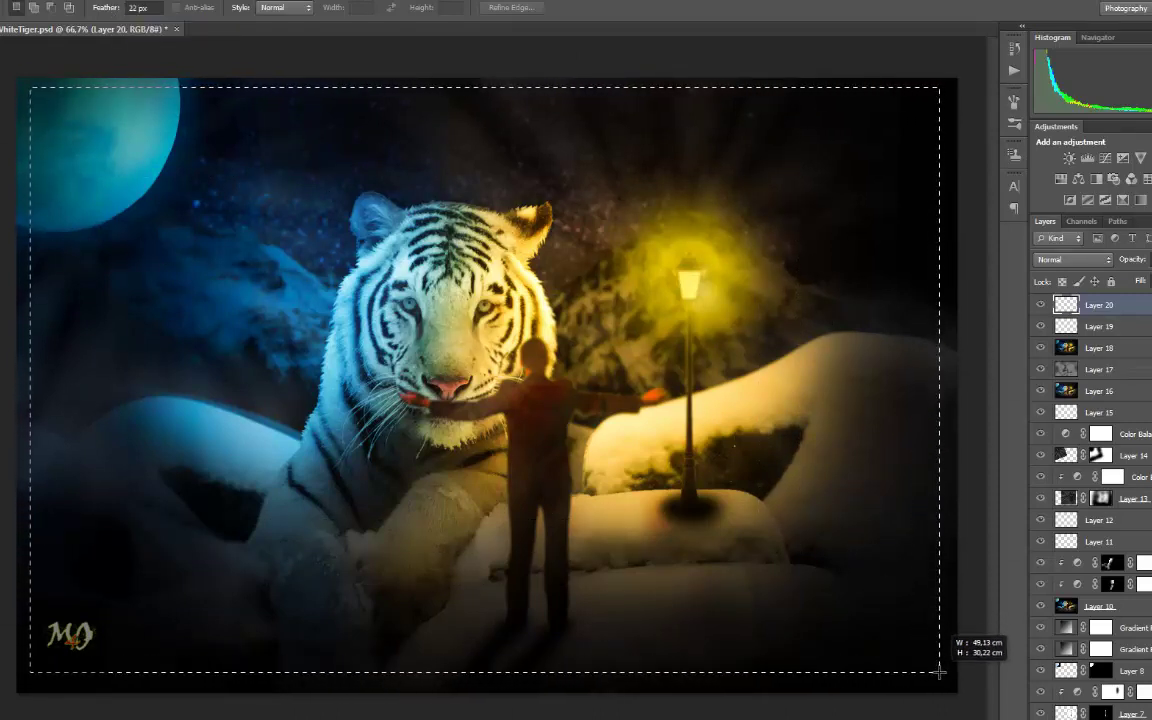
drag(940, 672, 940, 672)
drag(845, 547, 847, 552)
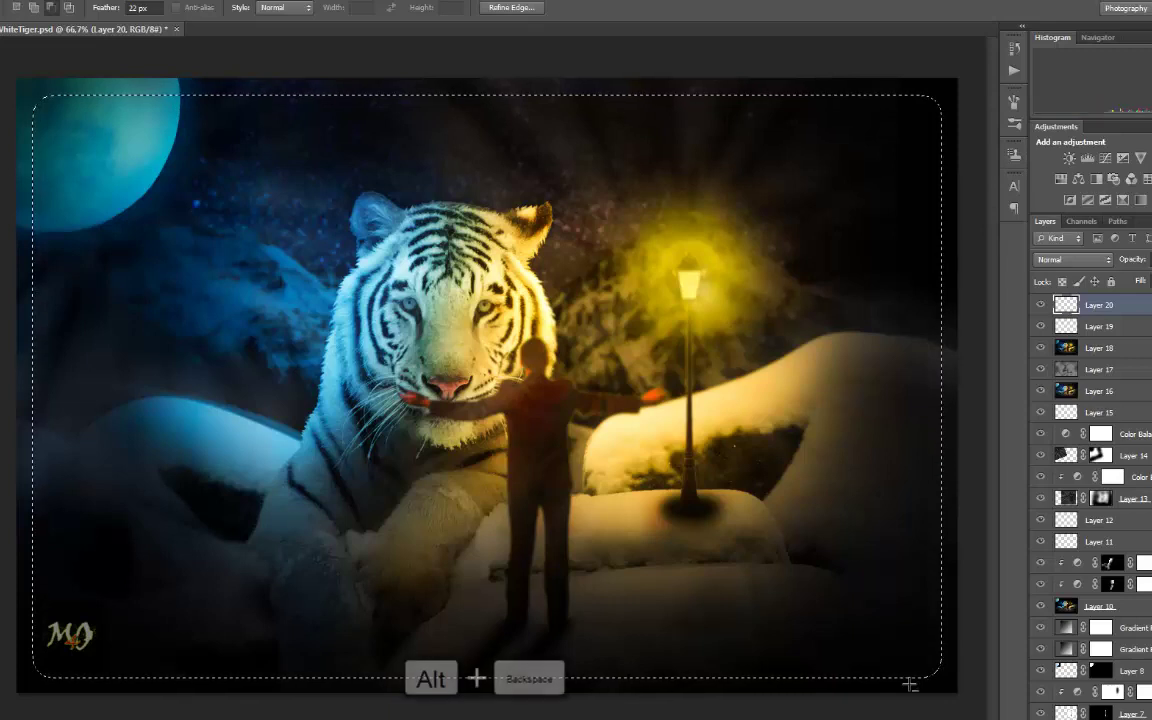
Step: Invert the selection, fill the edges dark, deselect, and set the layer to Dissolve
key(alt+BackSpace)
key(ctrl+z)
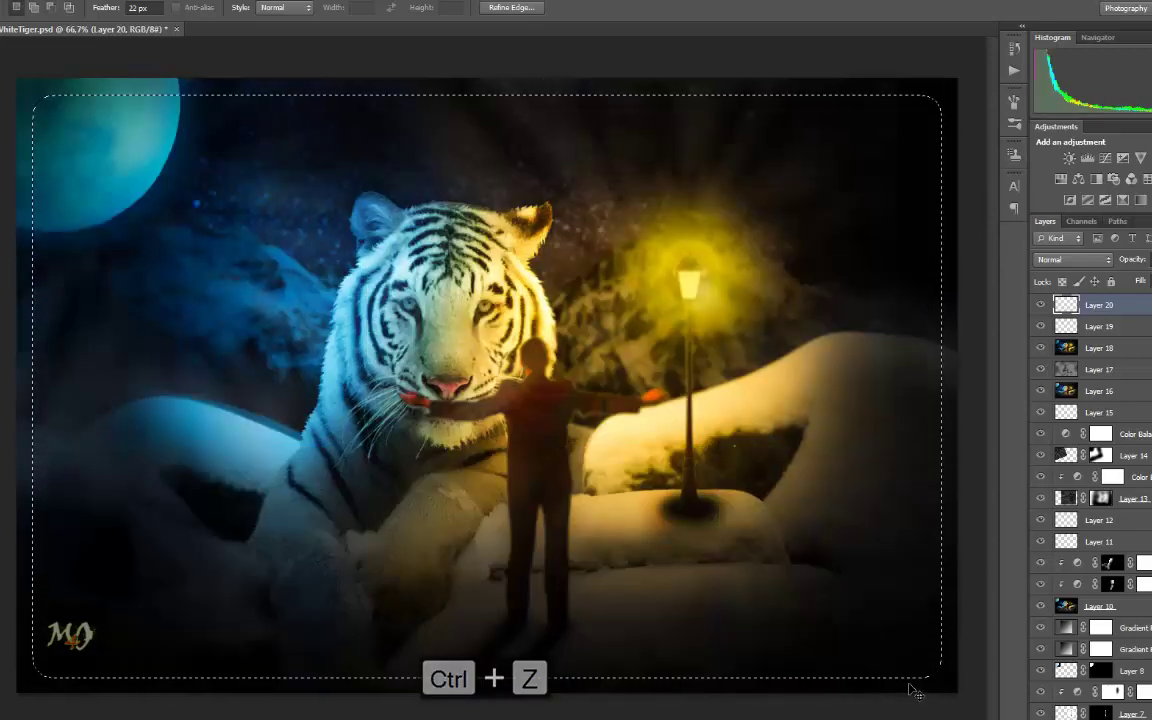
key(ctrl+shift+i)
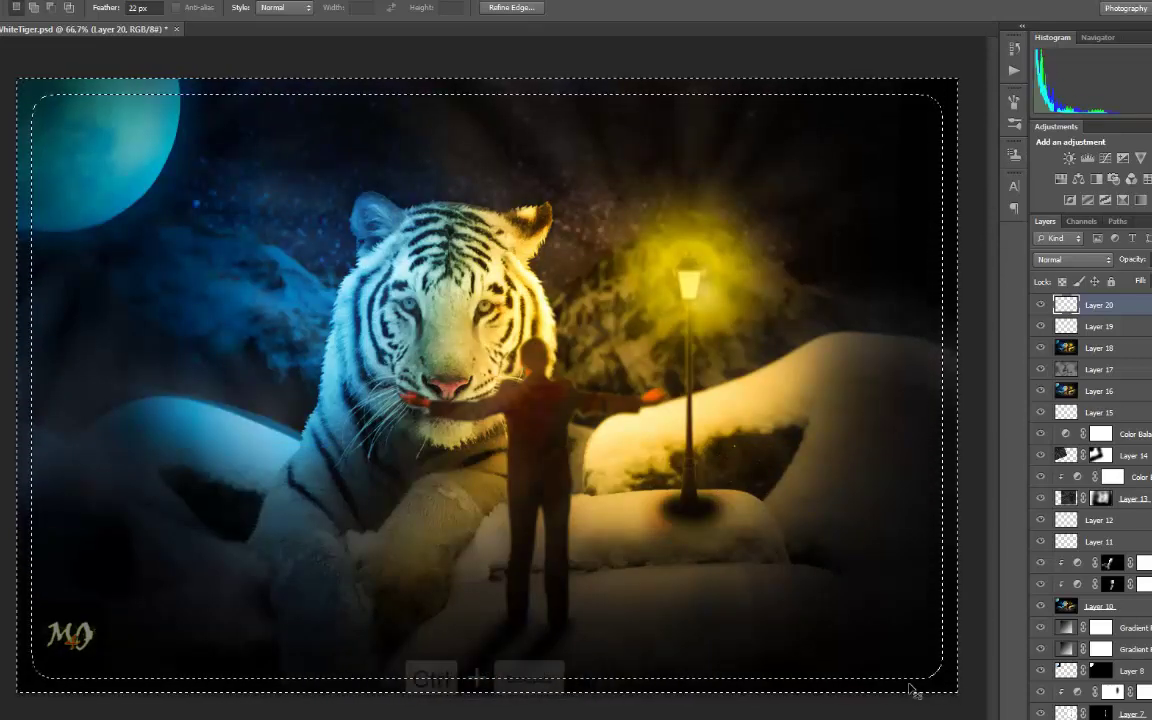
key(ctrl+BackSpace)
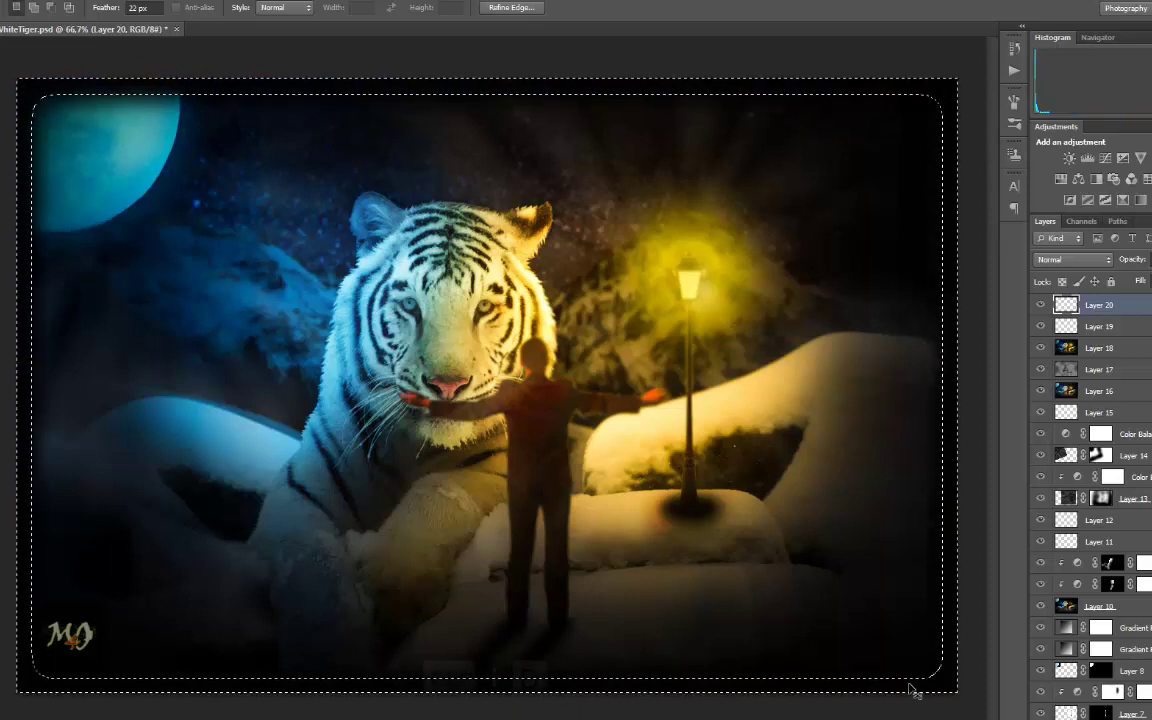
key(ctrl+d)
click(1073, 259)
click(1063, 287)
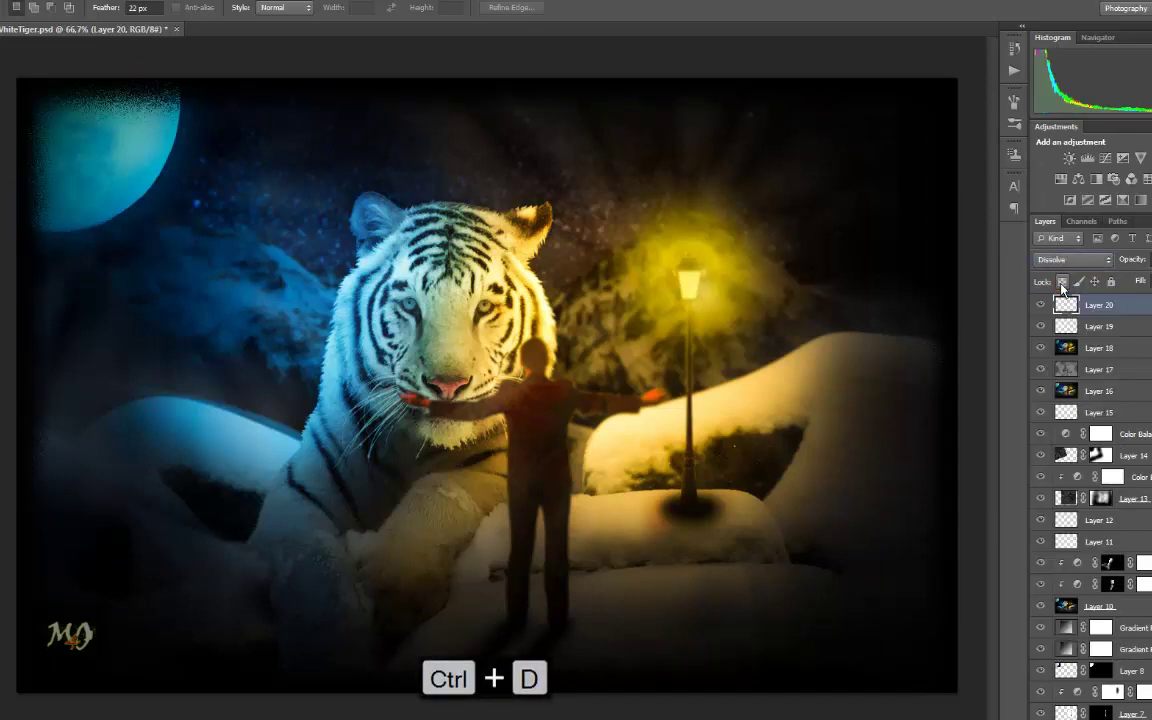
click(15, 2)
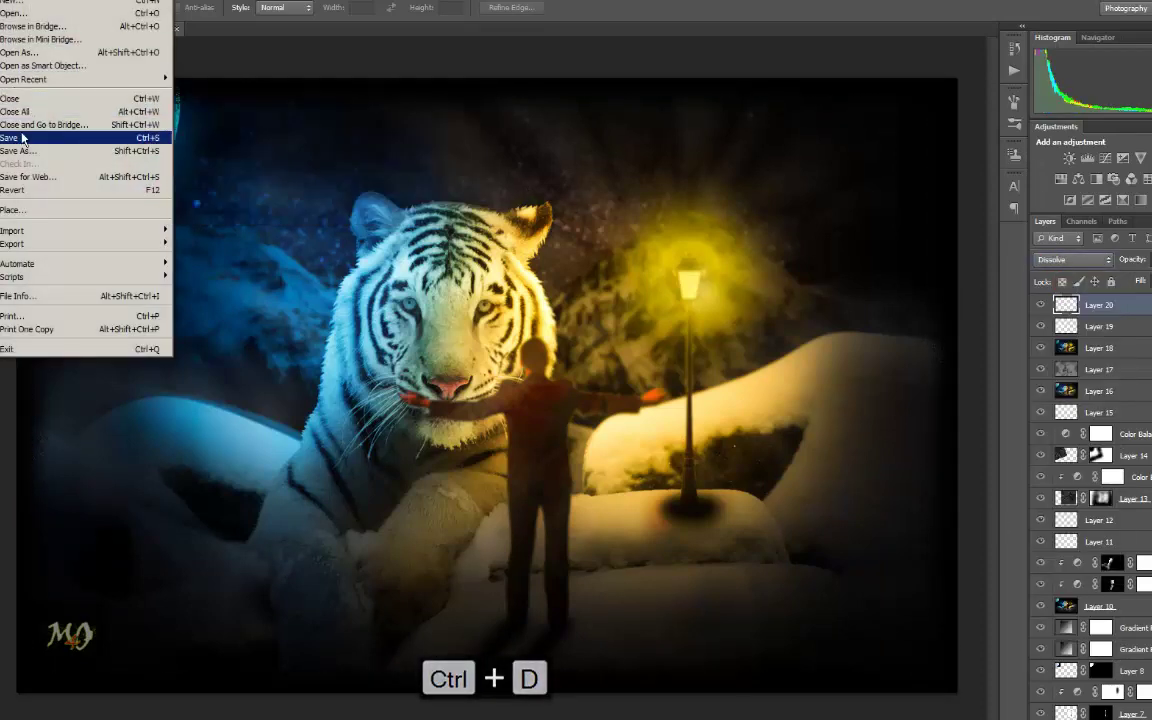